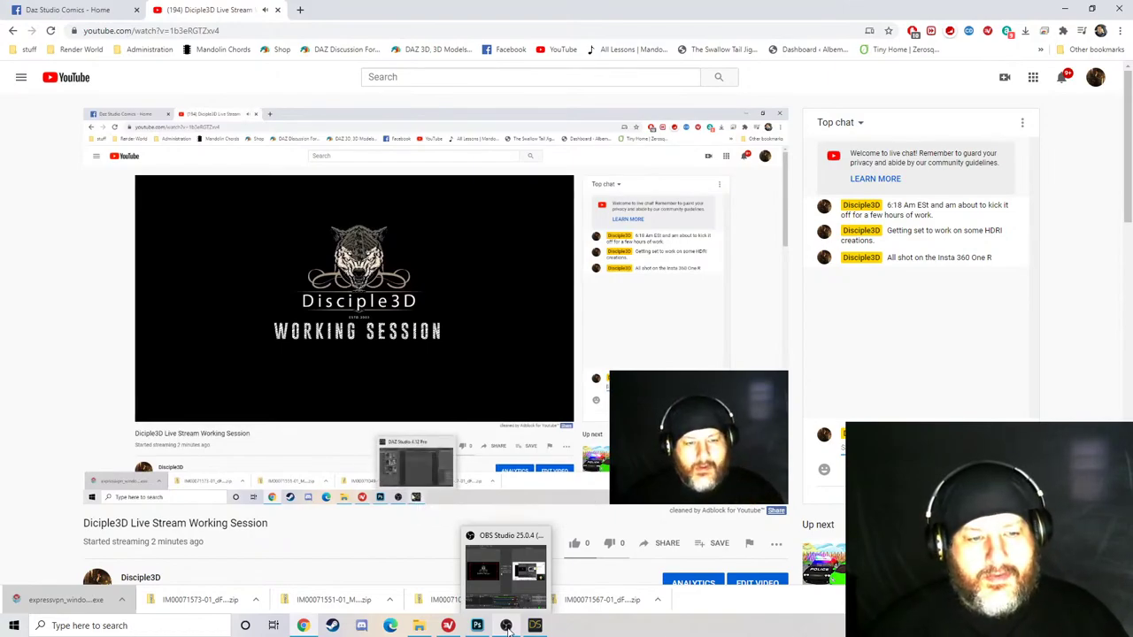
# In OBS Studio, select the PhotoshopOnly scene and transition it to the live program output
pyautogui.moveTo(482, 629)
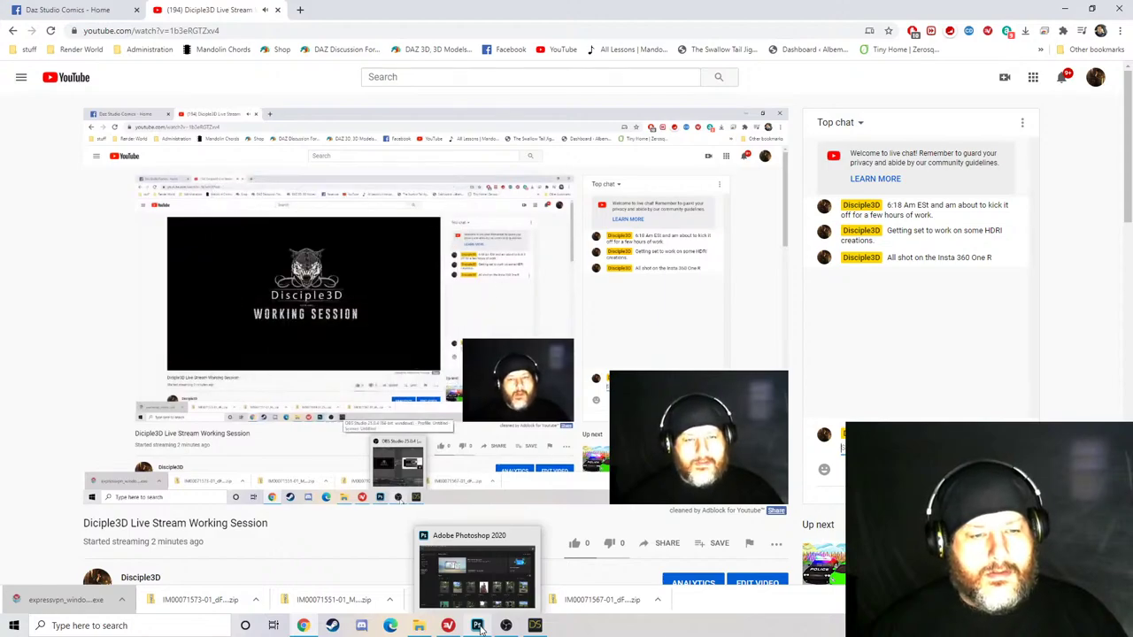
pyautogui.click(506, 626)
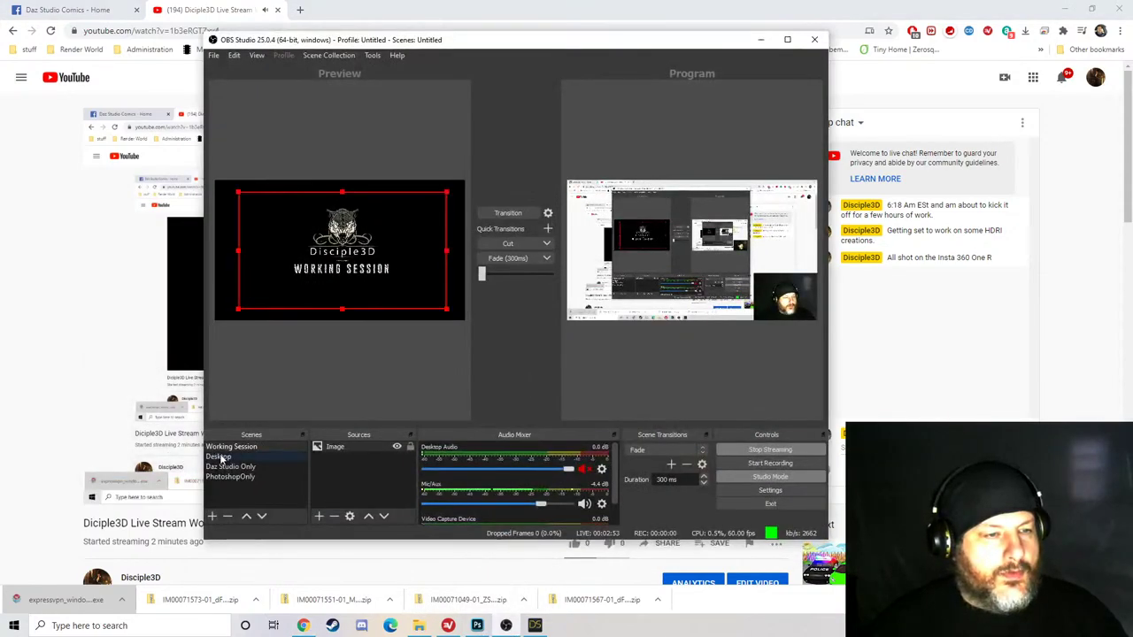
pyautogui.click(233, 477)
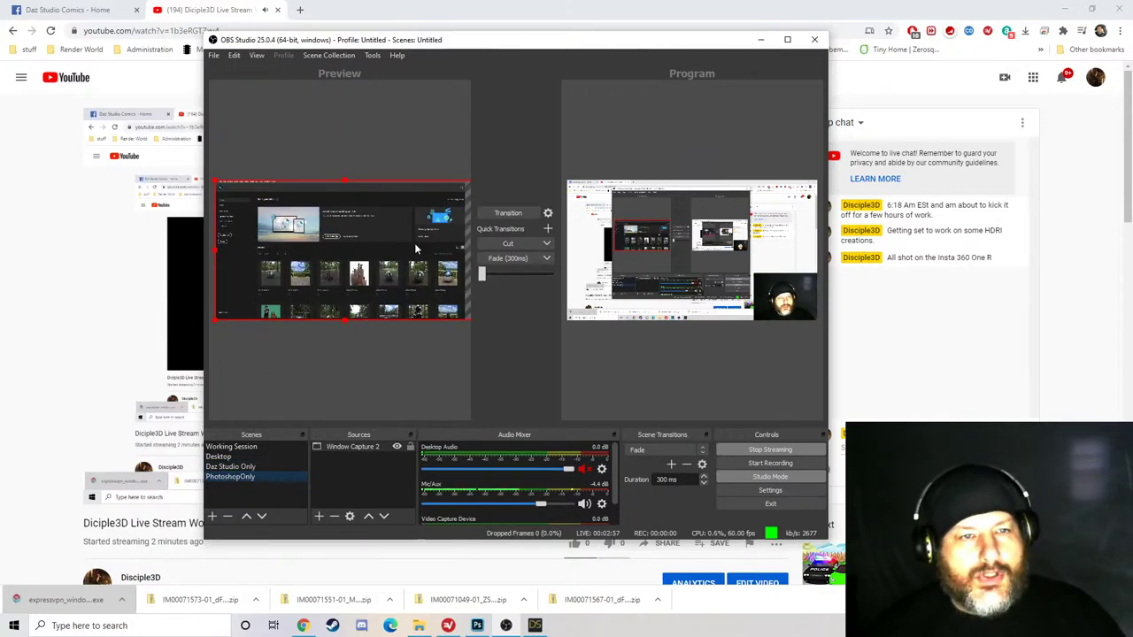
pyautogui.click(507, 212)
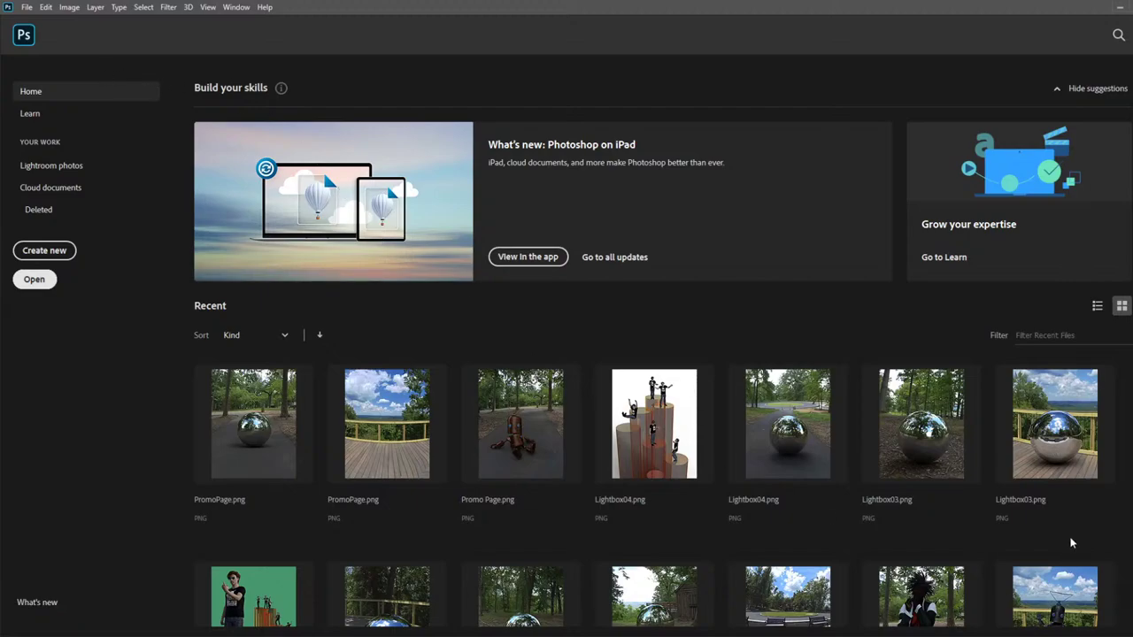
# Replace the dark objects along the panorama's lower edge with Content-Aware Fill output to a new layer, and merge the layers
pyautogui.press('Escape')
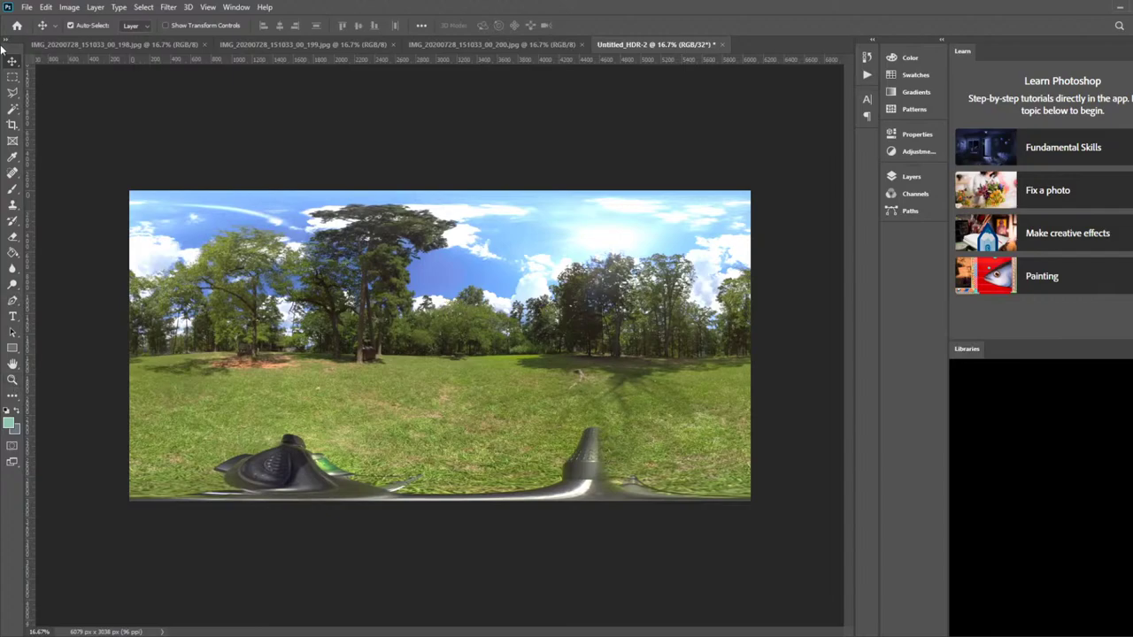
pyautogui.click(13, 92)
pyautogui.moveTo(101, 494)
pyautogui.mouseDown()
pyautogui.moveTo(140, 492)
pyautogui.moveTo(204, 443)
pyautogui.moveTo(269, 427)
pyautogui.moveTo(317, 421)
pyautogui.moveTo(462, 444)
pyautogui.moveTo(546, 419)
pyautogui.moveTo(603, 424)
pyautogui.moveTo(632, 460)
pyautogui.moveTo(774, 479)
pyautogui.moveTo(788, 495)
pyautogui.moveTo(742, 569)
pyautogui.moveTo(295, 586)
pyautogui.moveTo(131, 579)
pyautogui.moveTo(89, 546)
pyautogui.moveTo(89, 510)
pyautogui.mouseUp()
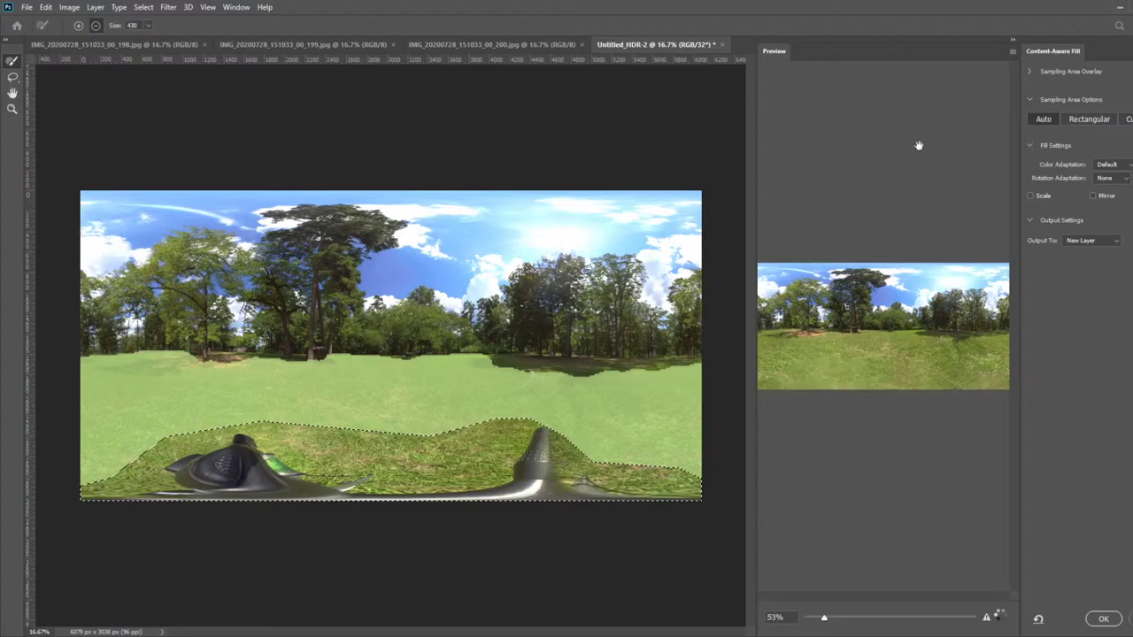
pyautogui.click(1103, 620)
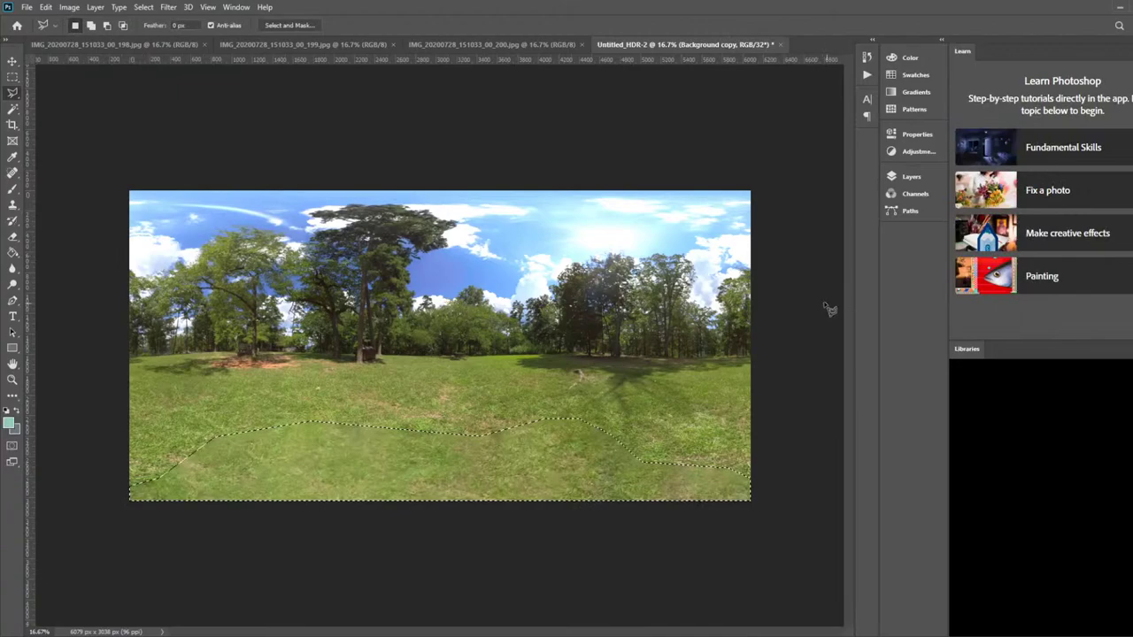
pyautogui.hotkey('ctrl', 'd')
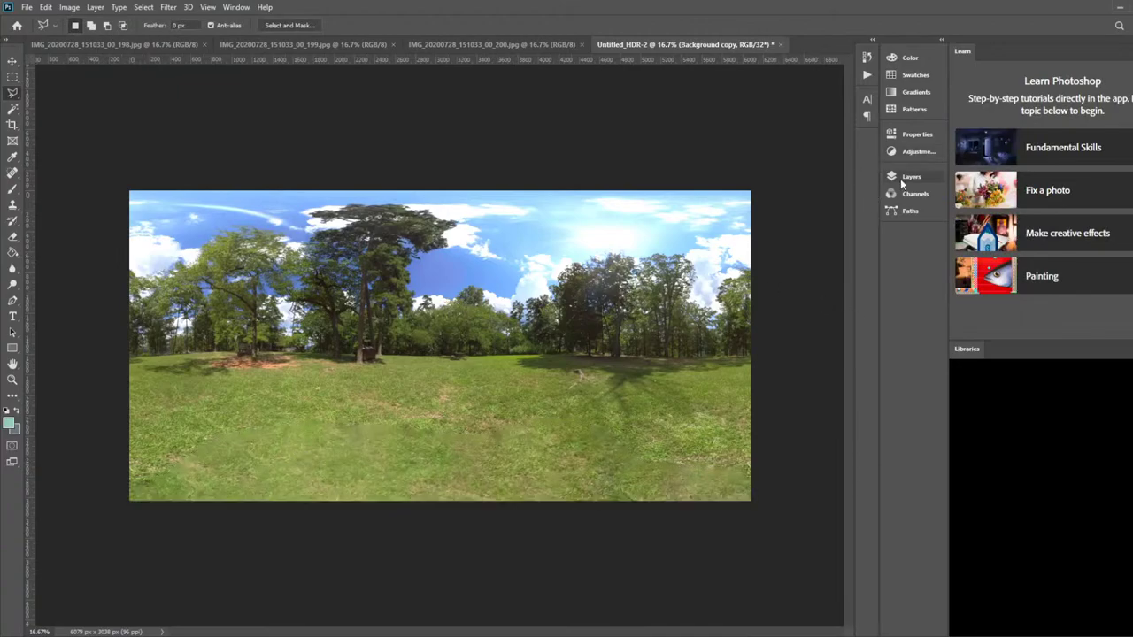
pyautogui.click(905, 176)
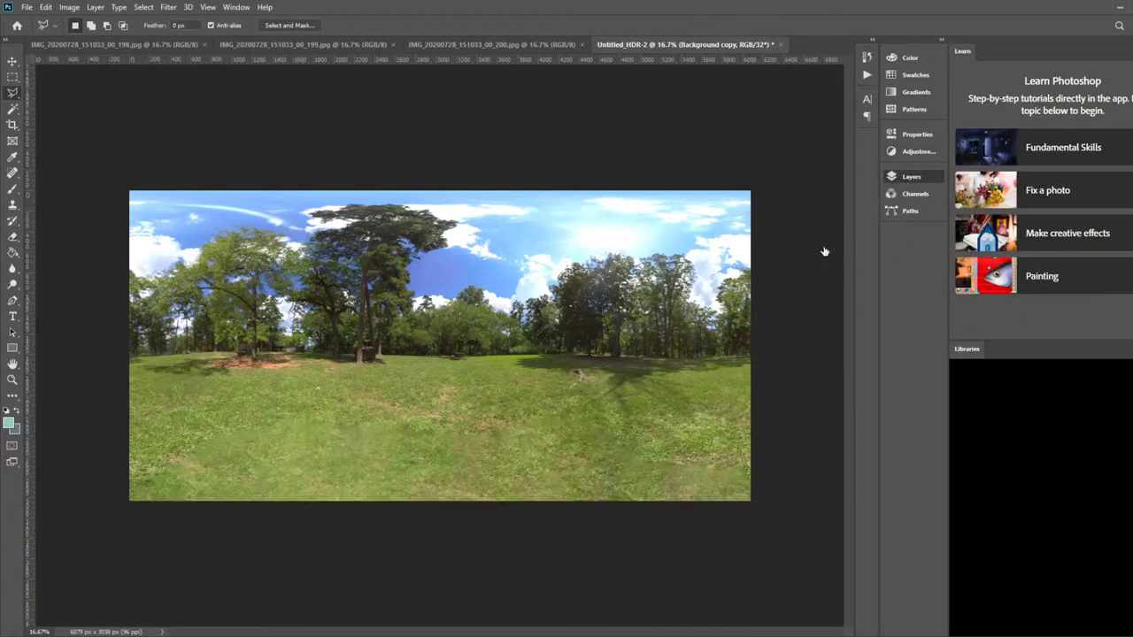
pyautogui.hotkey('ctrl', 'e')
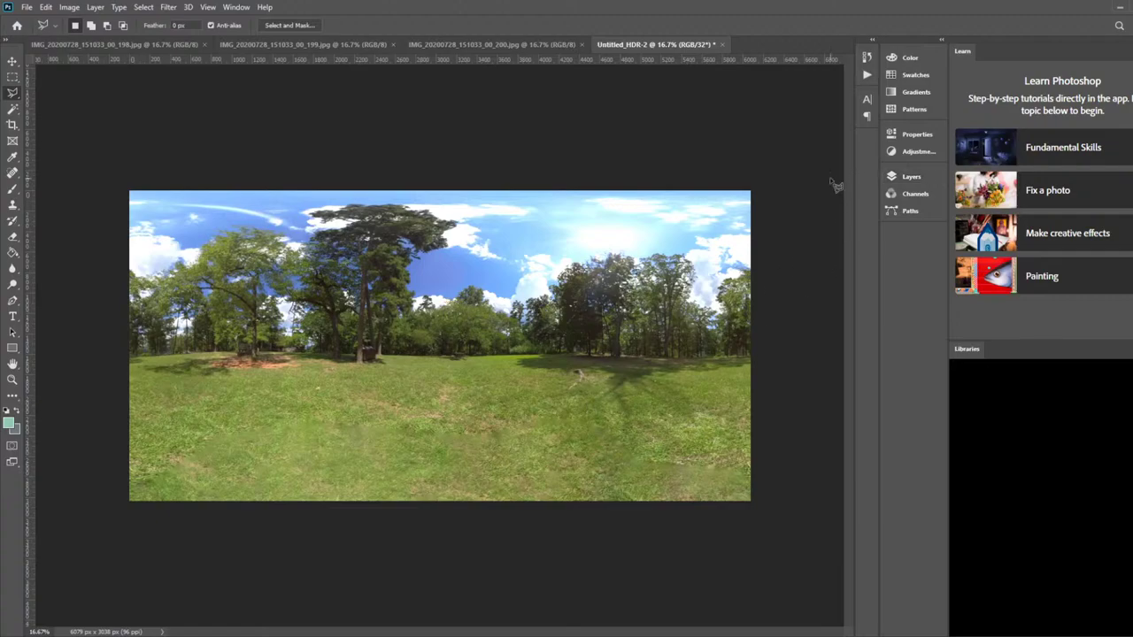
# Clone clean grass over the blotchy filled patches in the lower part of the field using a 300 px Clone Stamp brush
pyautogui.press('s')
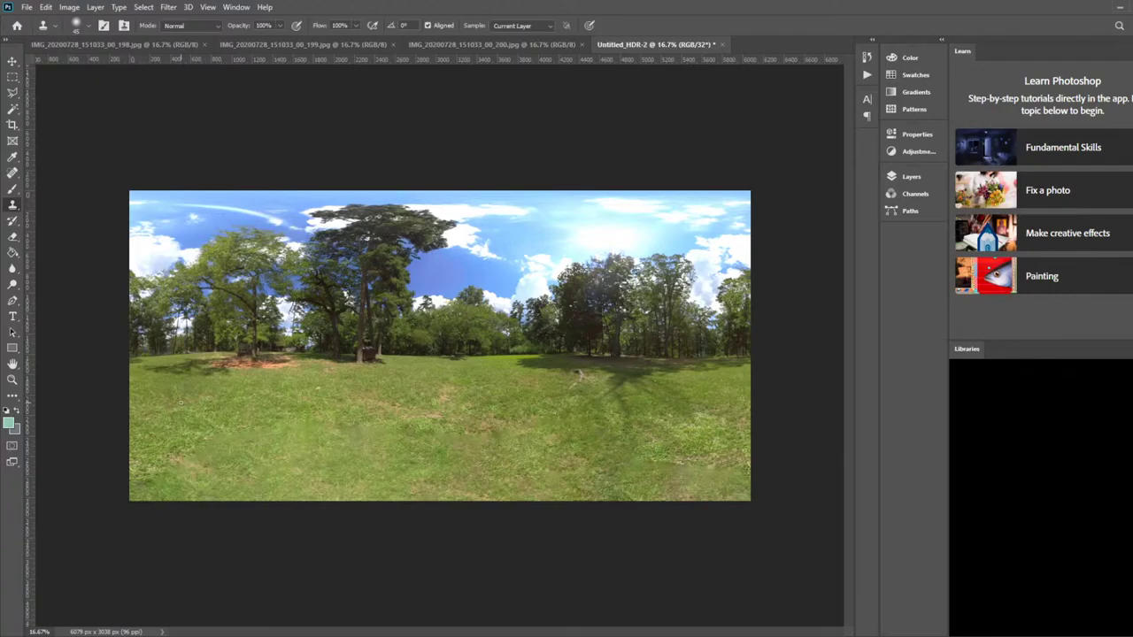
pyautogui.press(']')
pyautogui.press(']')
pyautogui.click(221, 442)
pyautogui.moveTo(221, 442)
pyautogui.mouseDown()
pyautogui.moveTo(175, 430)
pyautogui.moveTo(203, 451)
pyautogui.mouseUp()
pyautogui.moveTo(187, 468)
pyautogui.mouseDown()
pyautogui.moveTo(187, 457)
pyautogui.moveTo(168, 477)
pyautogui.moveTo(203, 424)
pyautogui.moveTo(269, 431)
pyautogui.mouseUp()
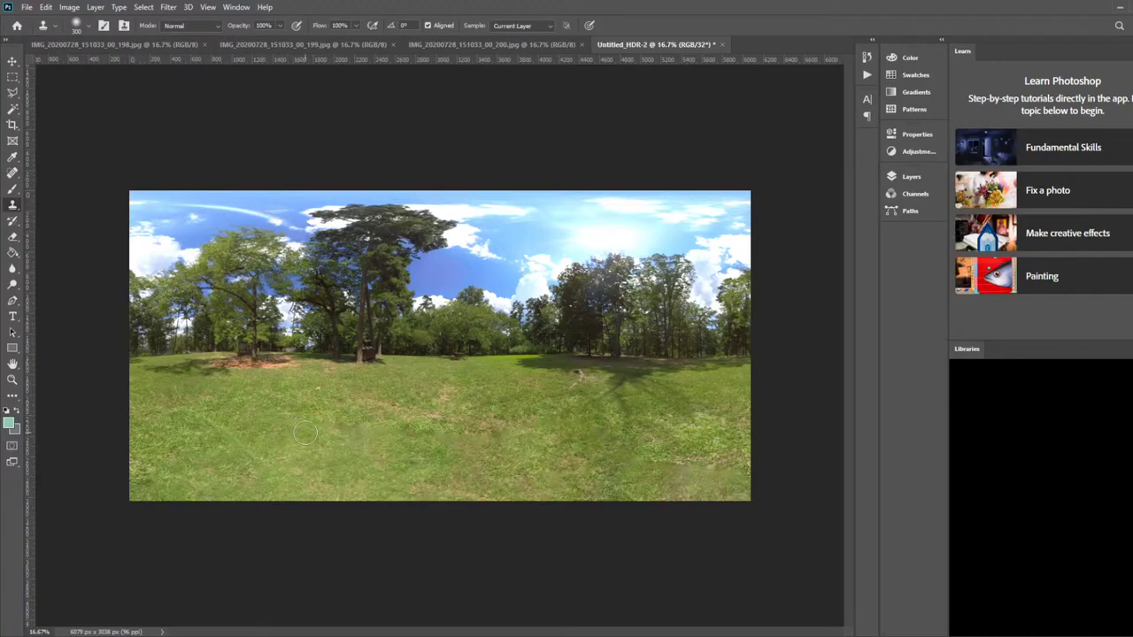
pyautogui.moveTo(305, 433)
pyautogui.mouseDown()
pyautogui.moveTo(382, 427)
pyautogui.moveTo(348, 426)
pyautogui.moveTo(342, 438)
pyautogui.moveTo(471, 440)
pyautogui.moveTo(456, 441)
pyautogui.moveTo(443, 434)
pyautogui.moveTo(503, 436)
pyautogui.moveTo(561, 419)
pyautogui.moveTo(641, 442)
pyautogui.moveTo(623, 452)
pyautogui.moveTo(643, 464)
pyautogui.moveTo(634, 460)
pyautogui.moveTo(698, 469)
pyautogui.moveTo(707, 451)
pyautogui.moveTo(731, 477)
pyautogui.moveTo(518, 474)
pyautogui.mouseUp()
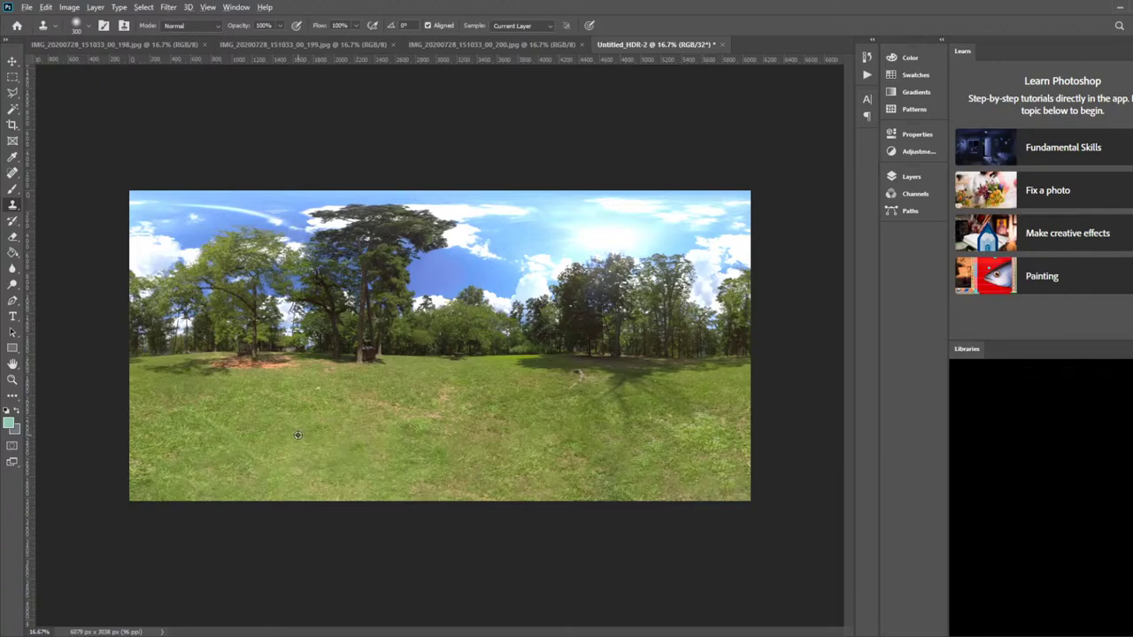
pyautogui.click(271, 445)
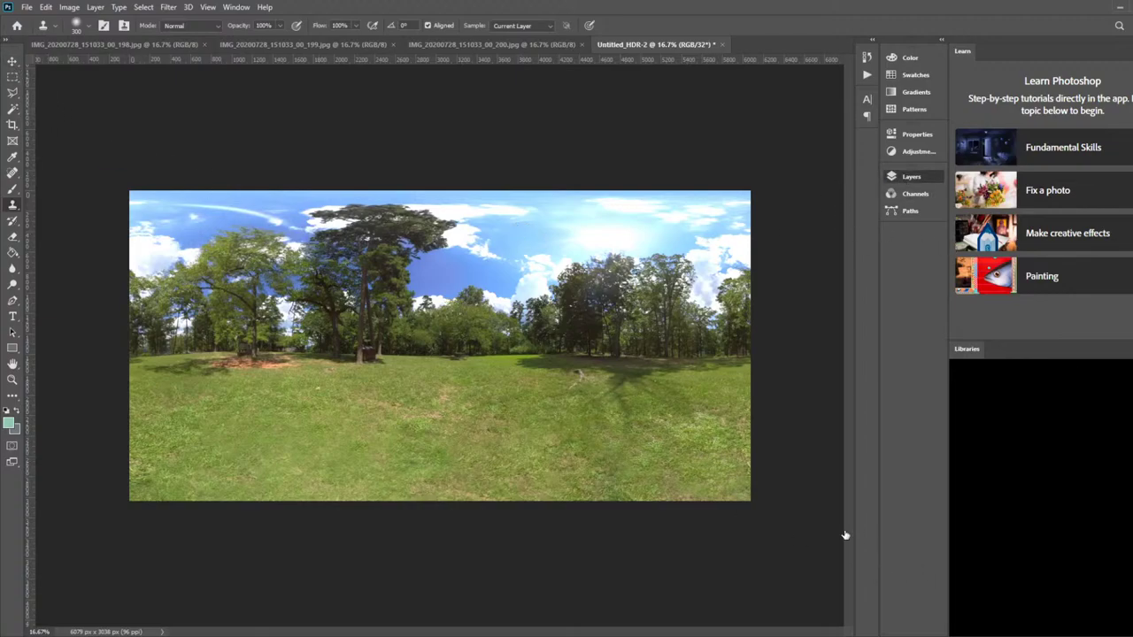
# On a new layer, make a small circular selection over the sun and fill it with white
pyautogui.hotkey('ctrl', 'j')
pyautogui.click(13, 77)
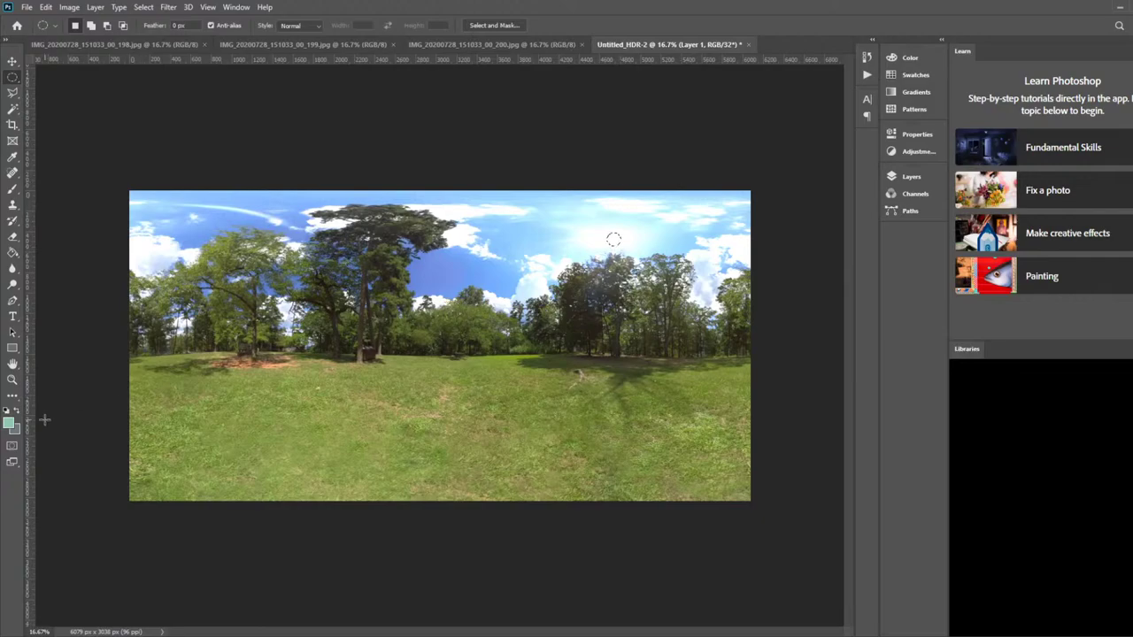
pyautogui.press('d')
pyautogui.click(17, 410)
pyautogui.press('i')
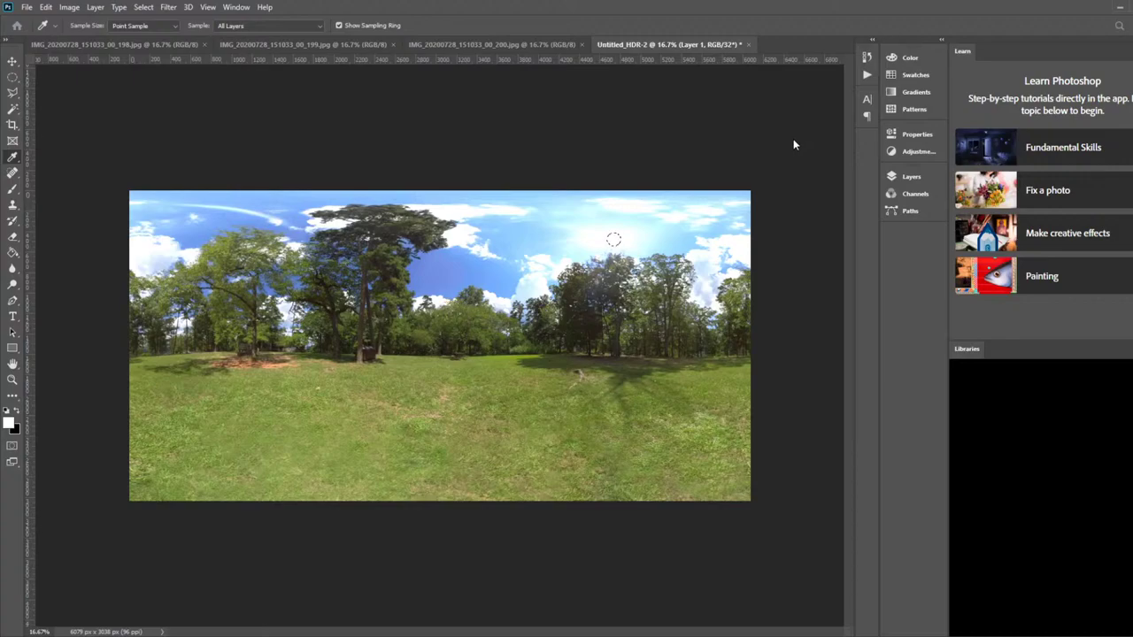
pyautogui.press('m')
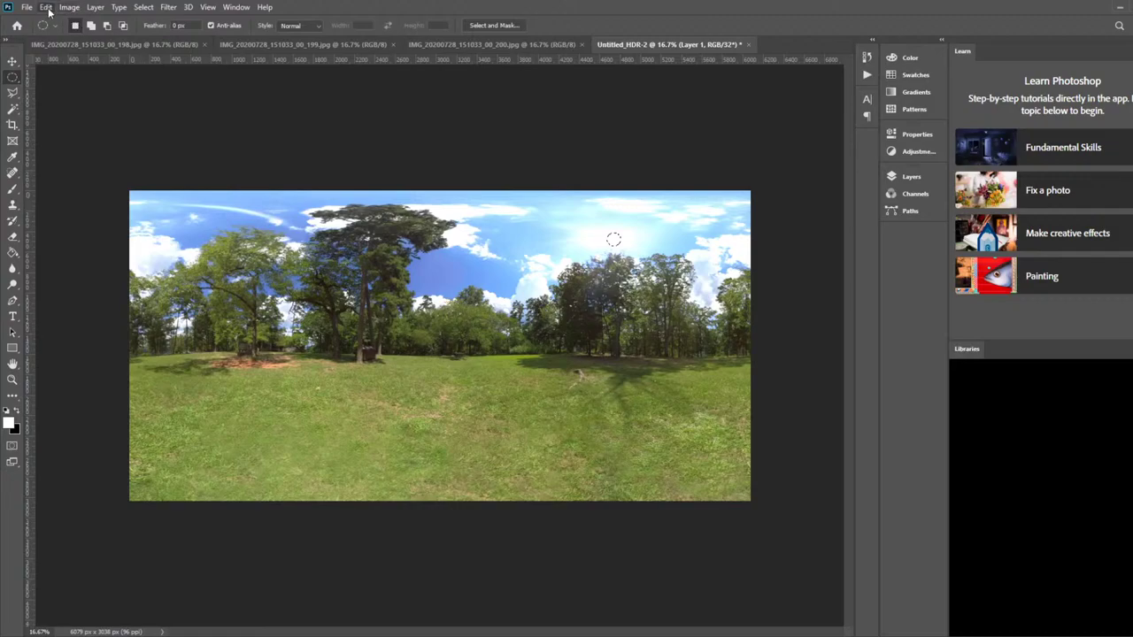
pyautogui.press('i')
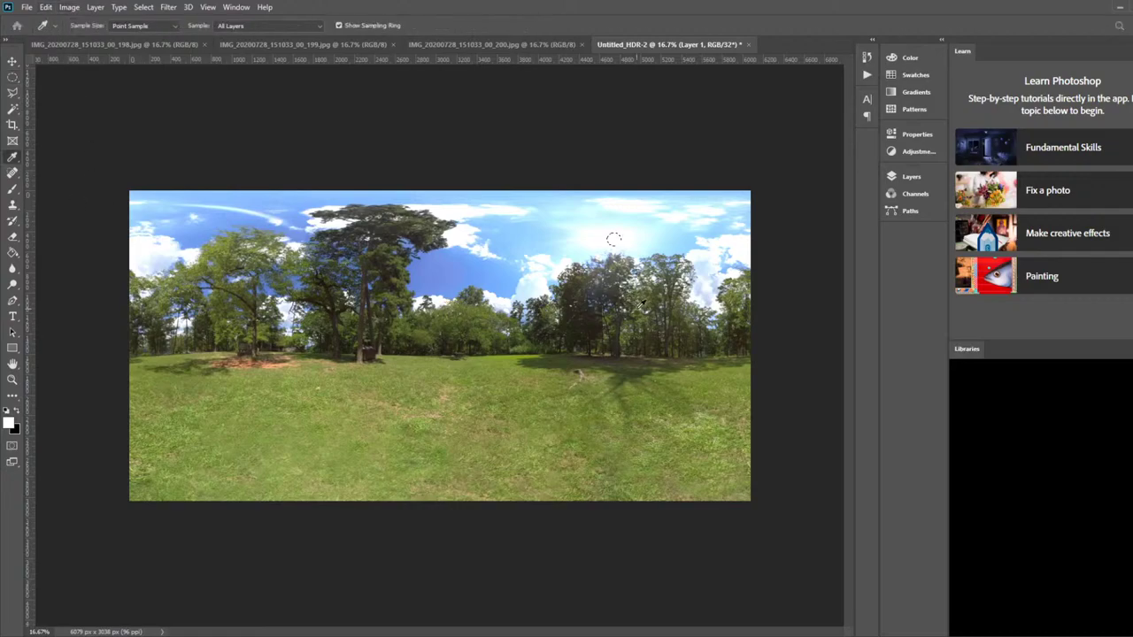
pyautogui.press('m')
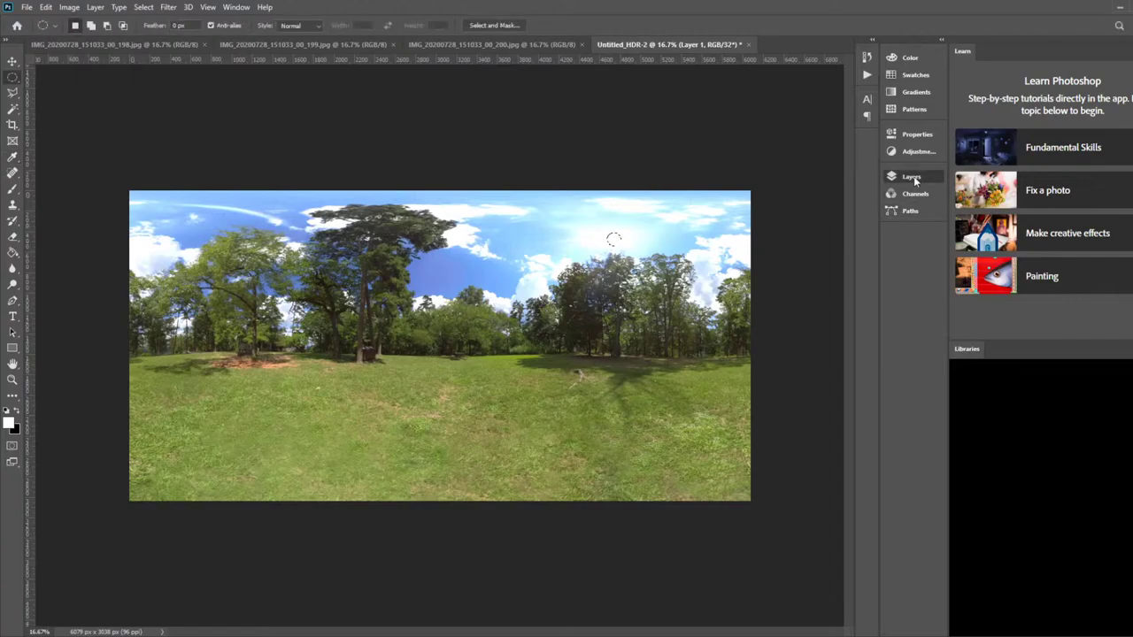
# Check the white sun spot with the background hidden, then deselect it and merge all layers
pyautogui.press('Delete')
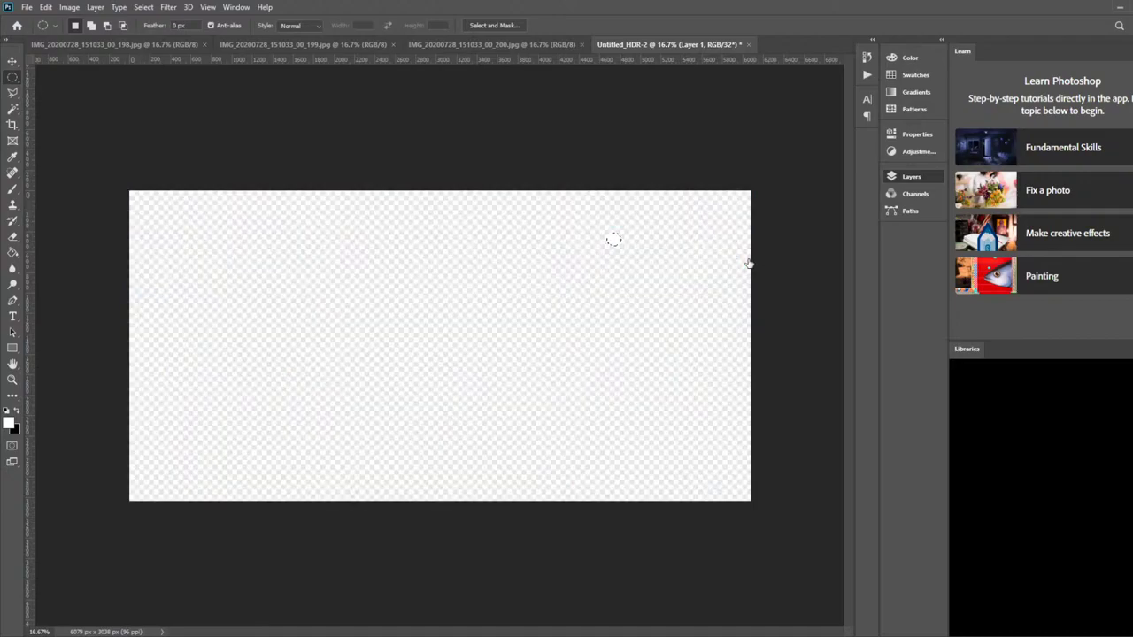
pyautogui.hotkey('ctrl', 'z')
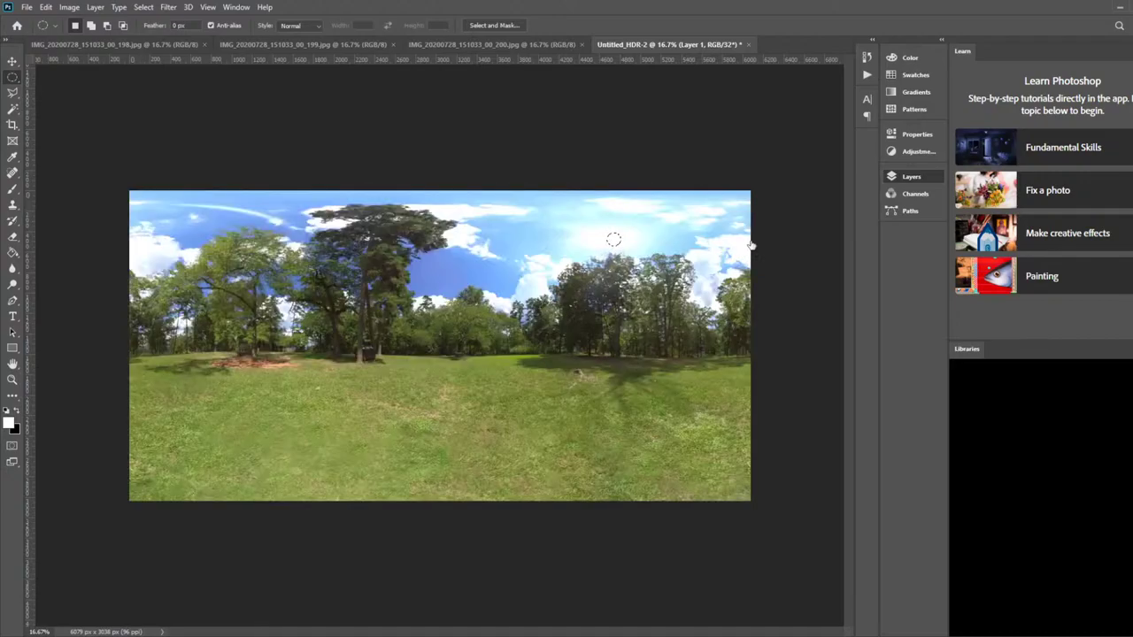
pyautogui.hotkey('ctrl', 'd')
pyautogui.hotkey('ctrl', 'shift', 'e')
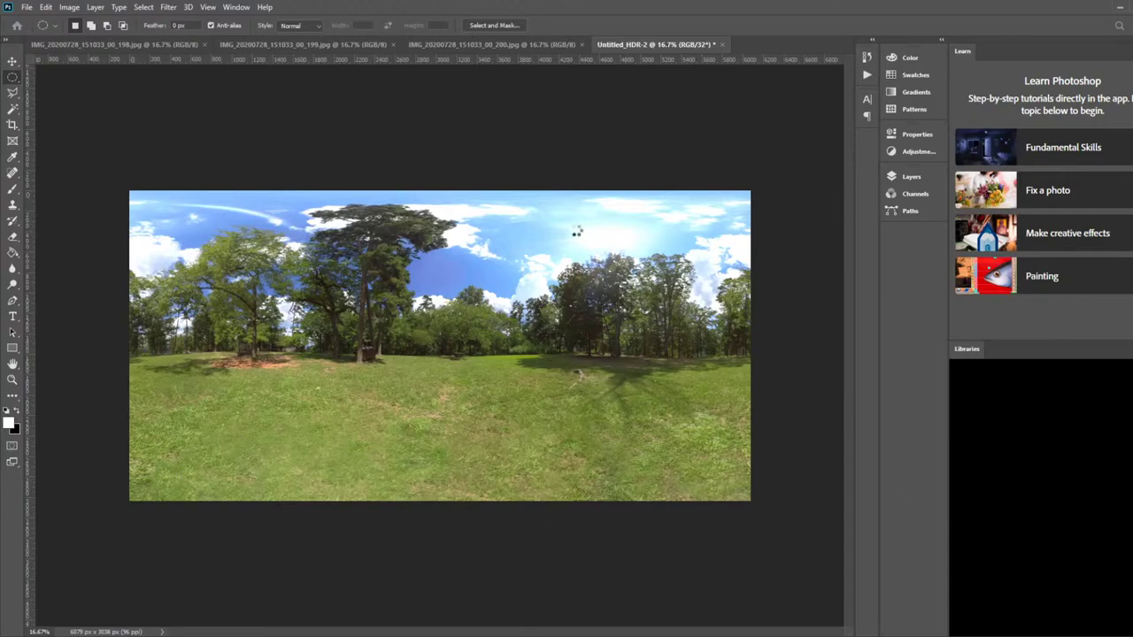
# Save the panorama as Mountain Top Field.hdr and close the three source photos ending in 198, 199 and 200
pyautogui.click(582, 44)
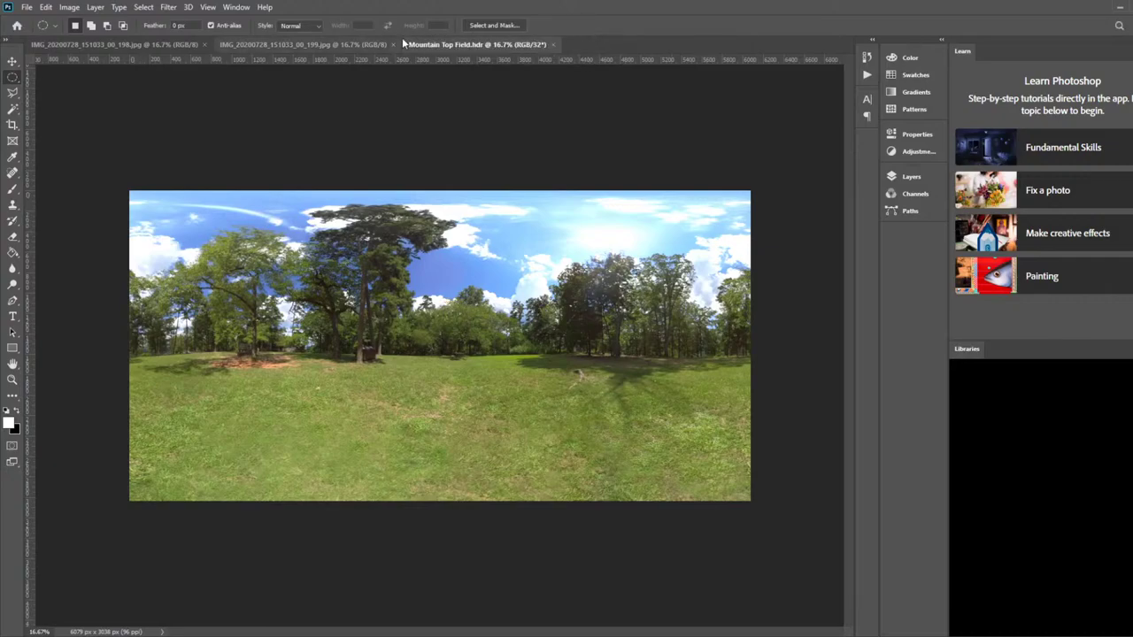
pyautogui.click(392, 45)
pyautogui.click(203, 42)
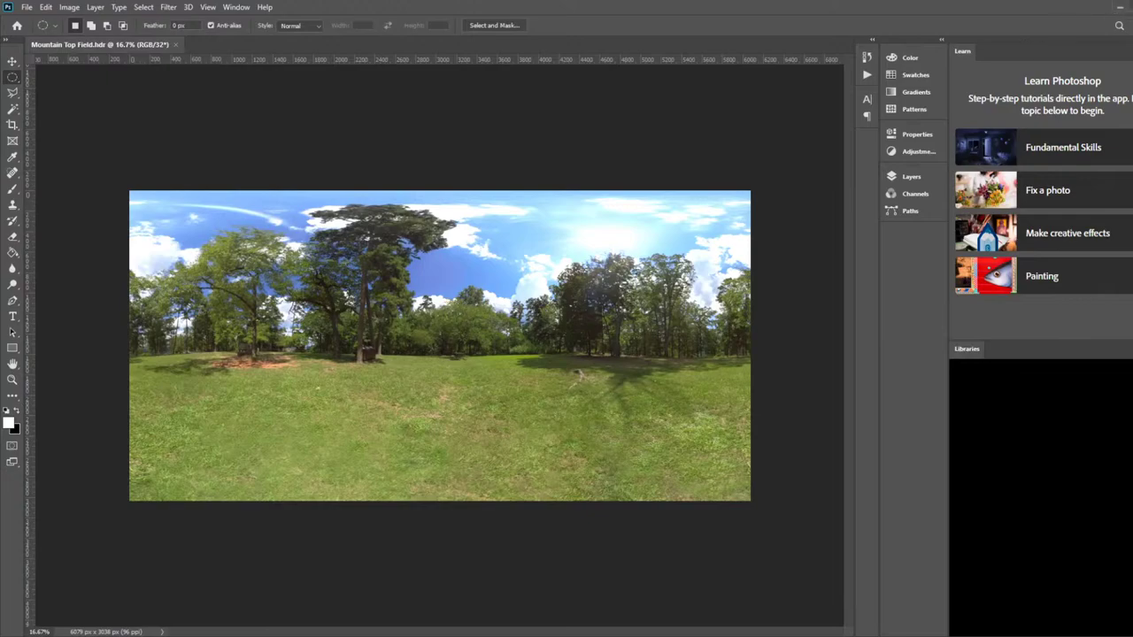
# Switch to DAZ Studio, show a live Iray render of the environment in the auxiliary viewport and orbit the perspective view
pyautogui.click(1121, 7)
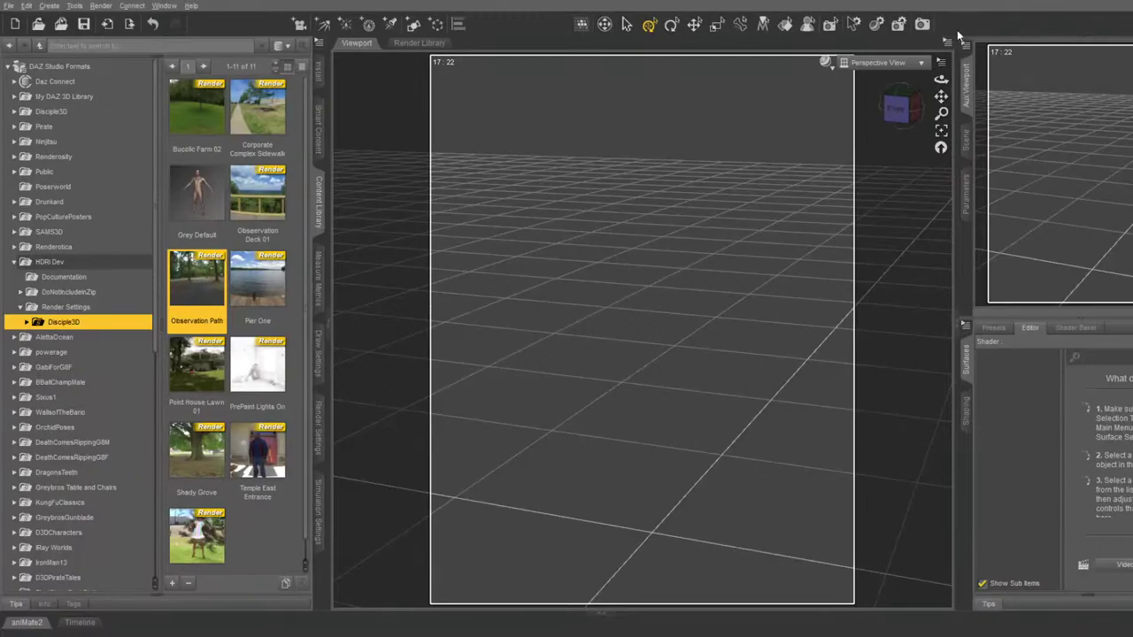
pyautogui.click(1078, 62)
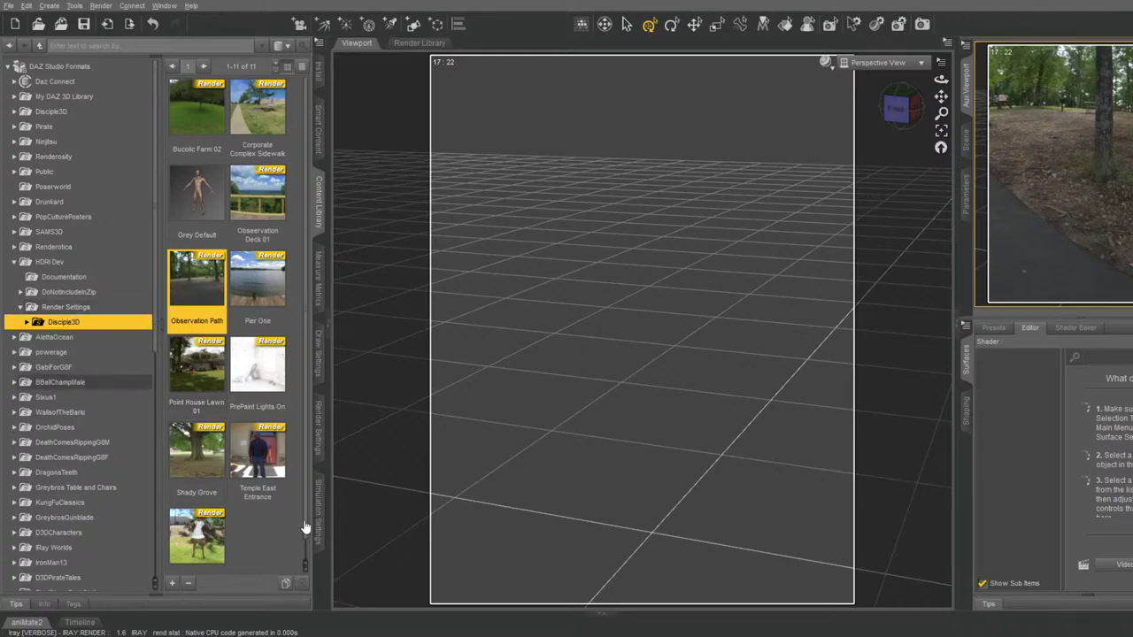
pyautogui.scroll(-1, 303, 528)
pyautogui.click(896, 110)
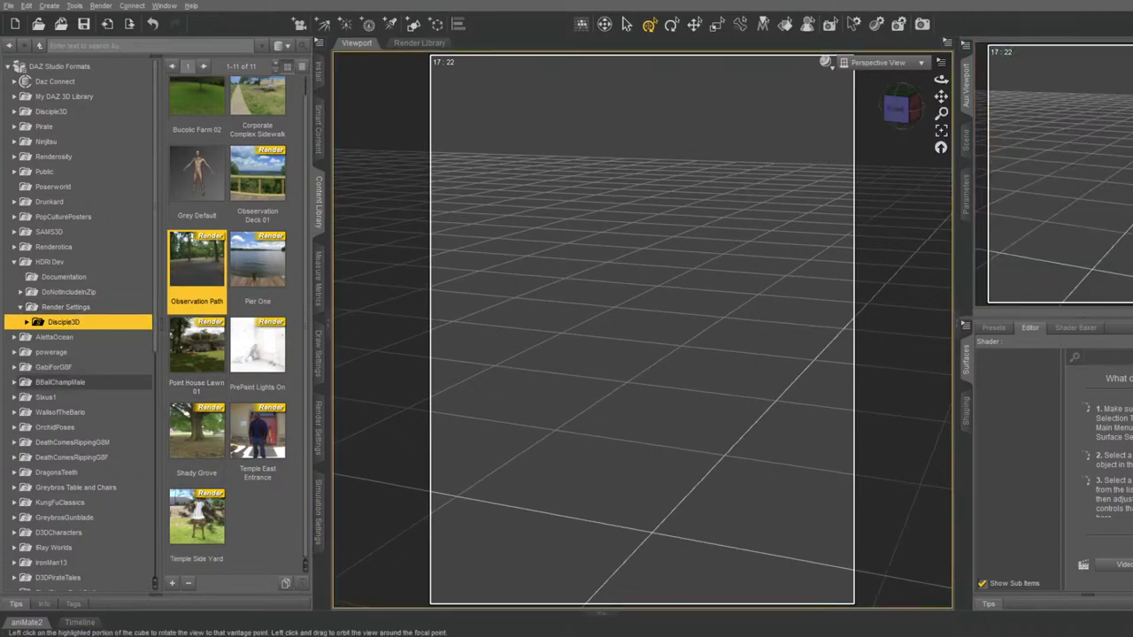
pyautogui.click(898, 109)
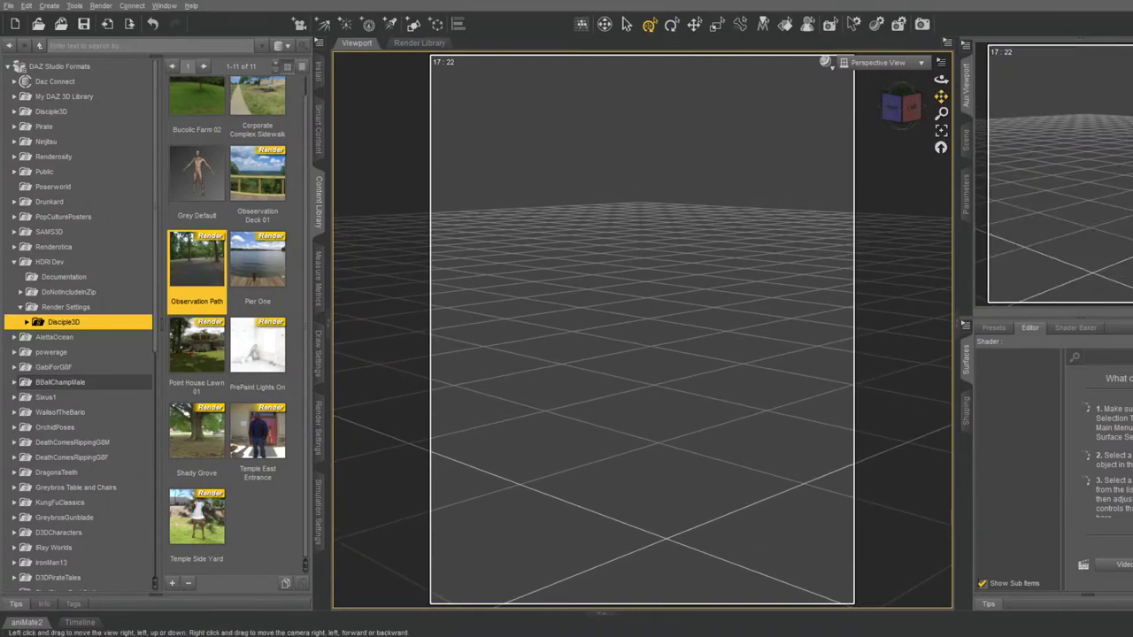
pyautogui.click(899, 110)
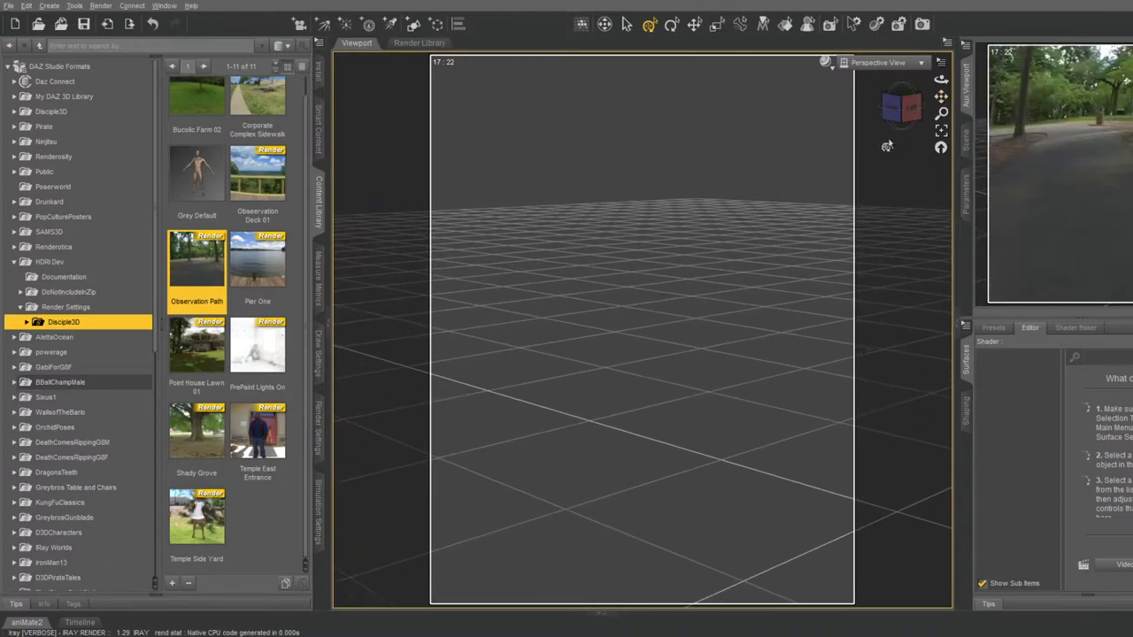
# In the Environment render settings, set Dome Rotation to 0
pyautogui.click(318, 426)
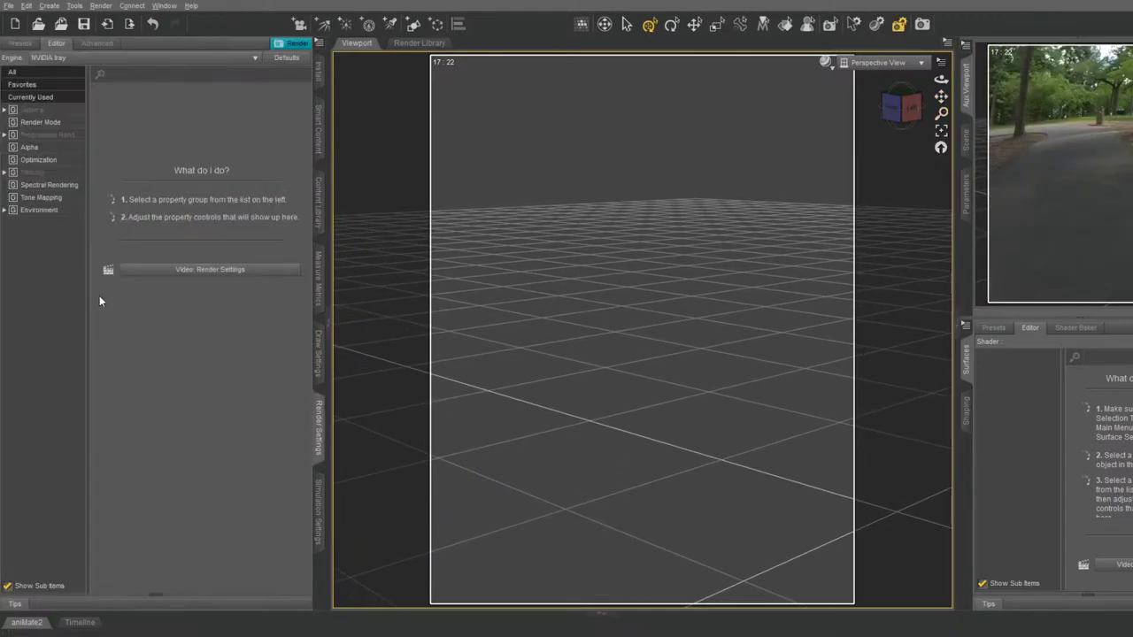
pyautogui.click(4, 211)
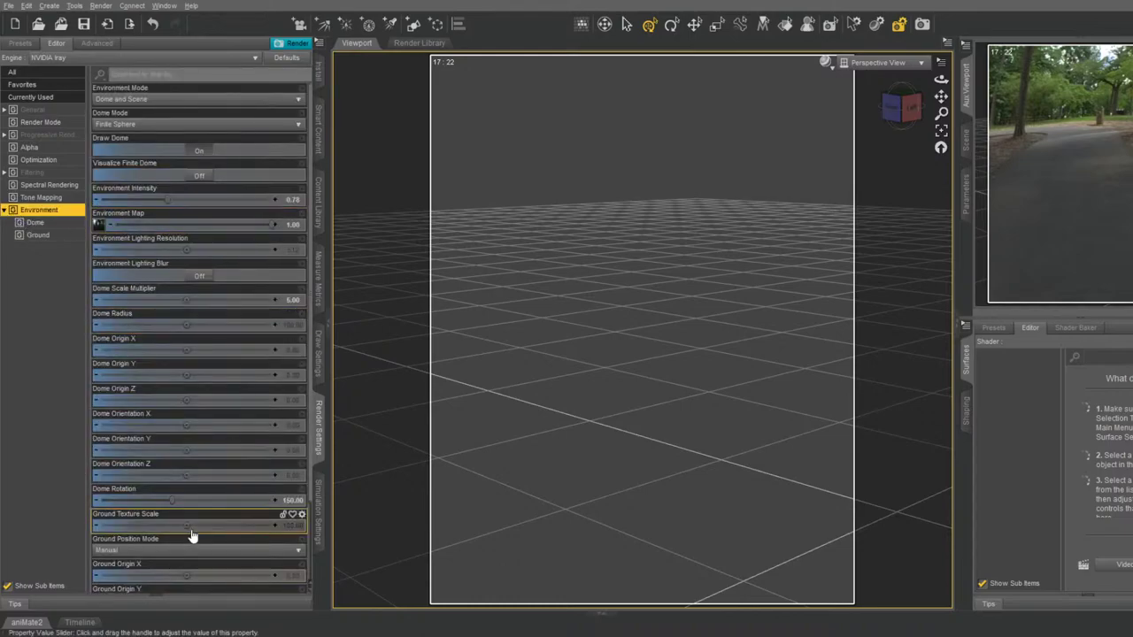
pyautogui.scroll(-3, 217, 463)
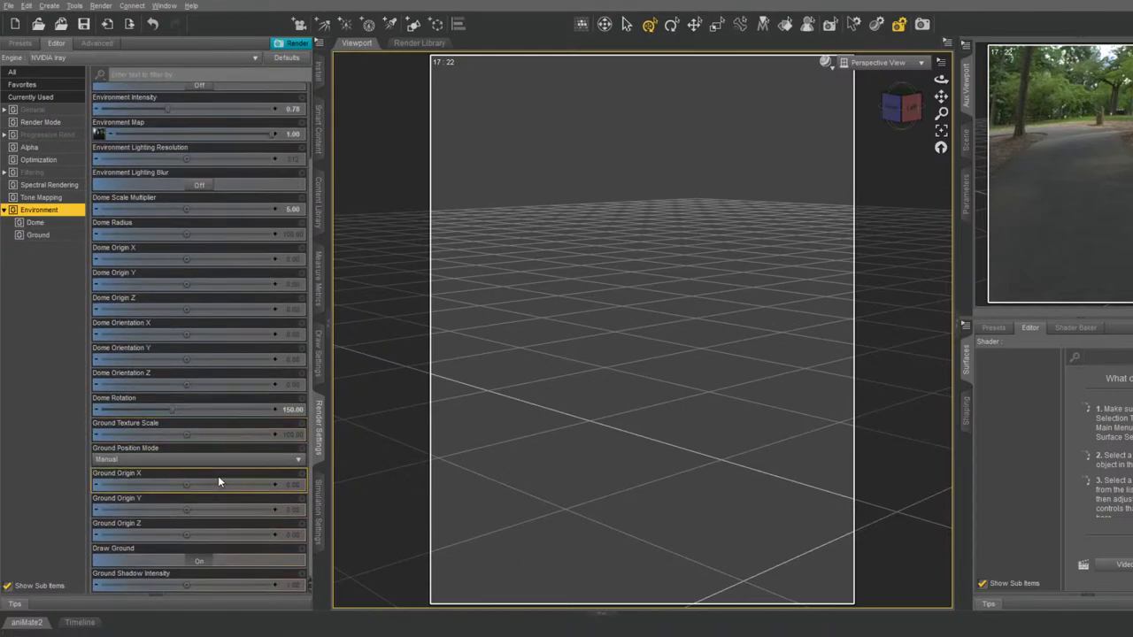
pyautogui.doubleClick(202, 409)
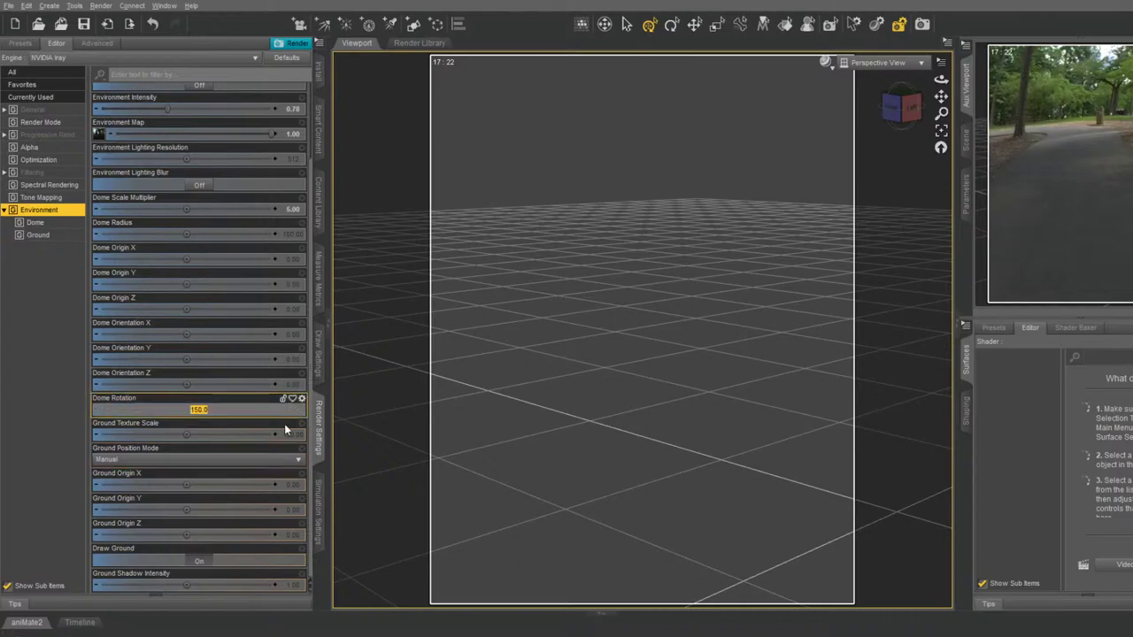
pyautogui.write('0')
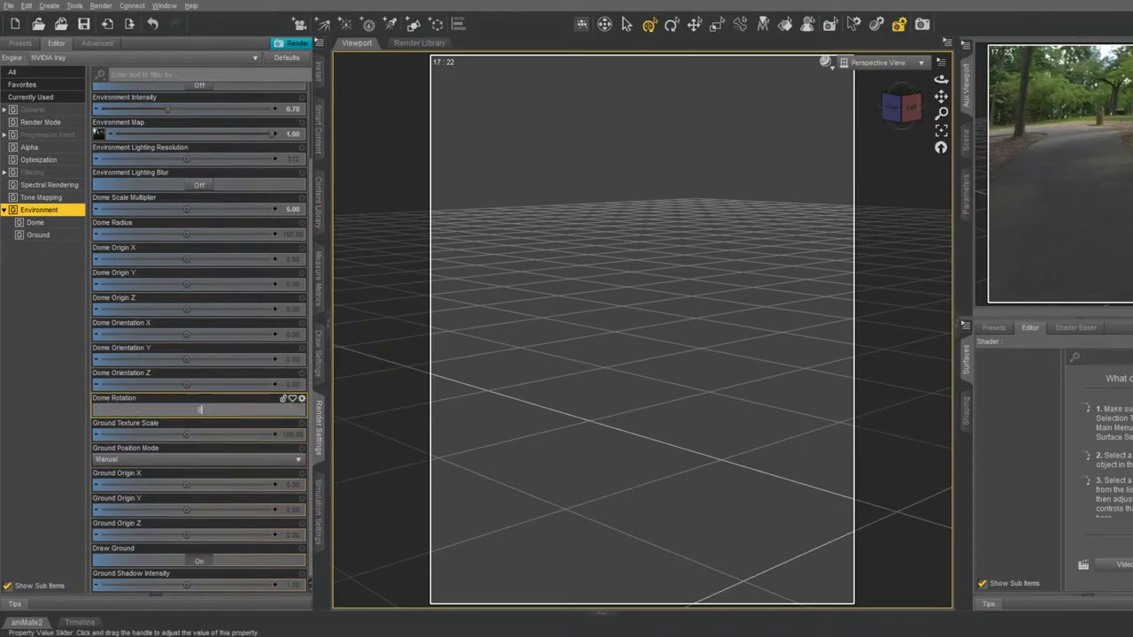
pyautogui.press('Return')
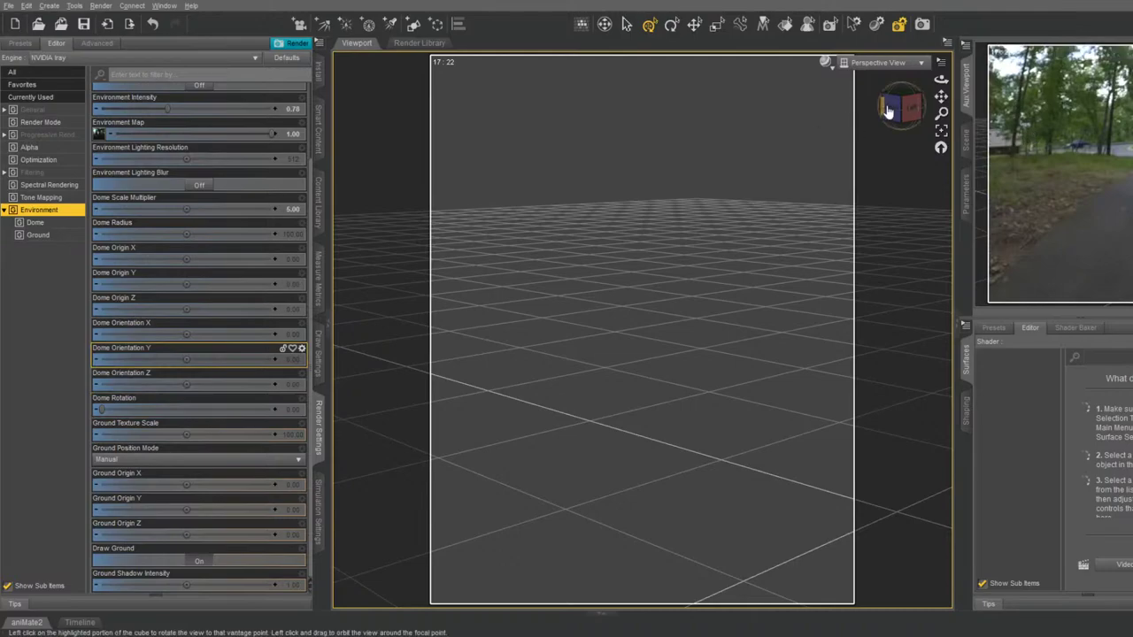
# Orbit the perspective view to look along the path and set the render dimension preset to Square (1:1)
pyautogui.moveTo(894, 106); pyautogui.dragTo(903, 115)
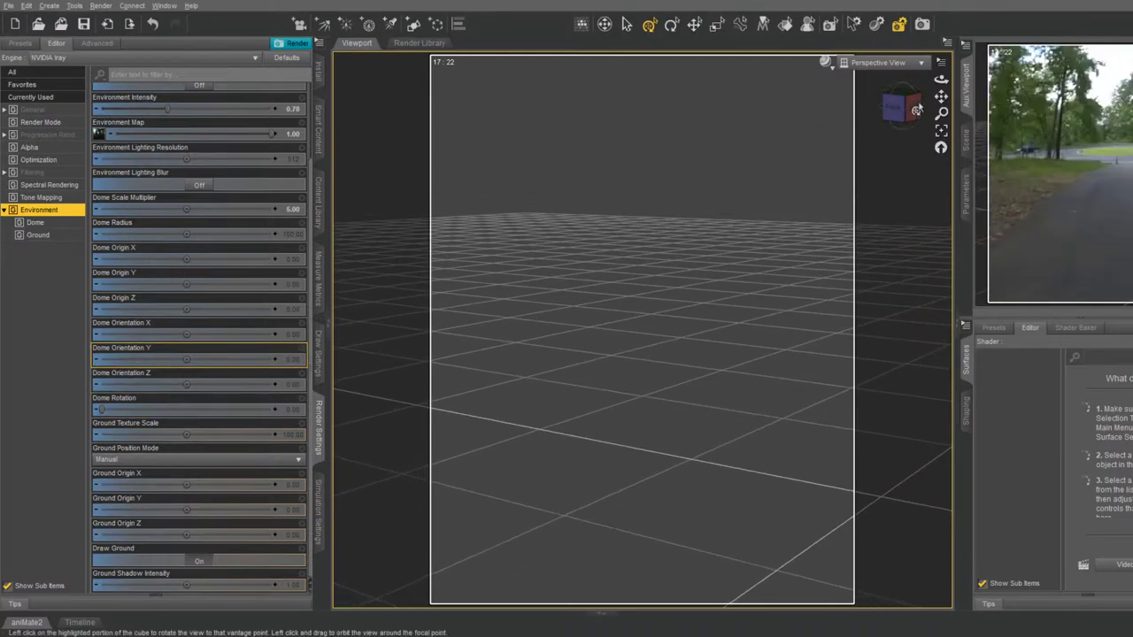
pyautogui.click(902, 115)
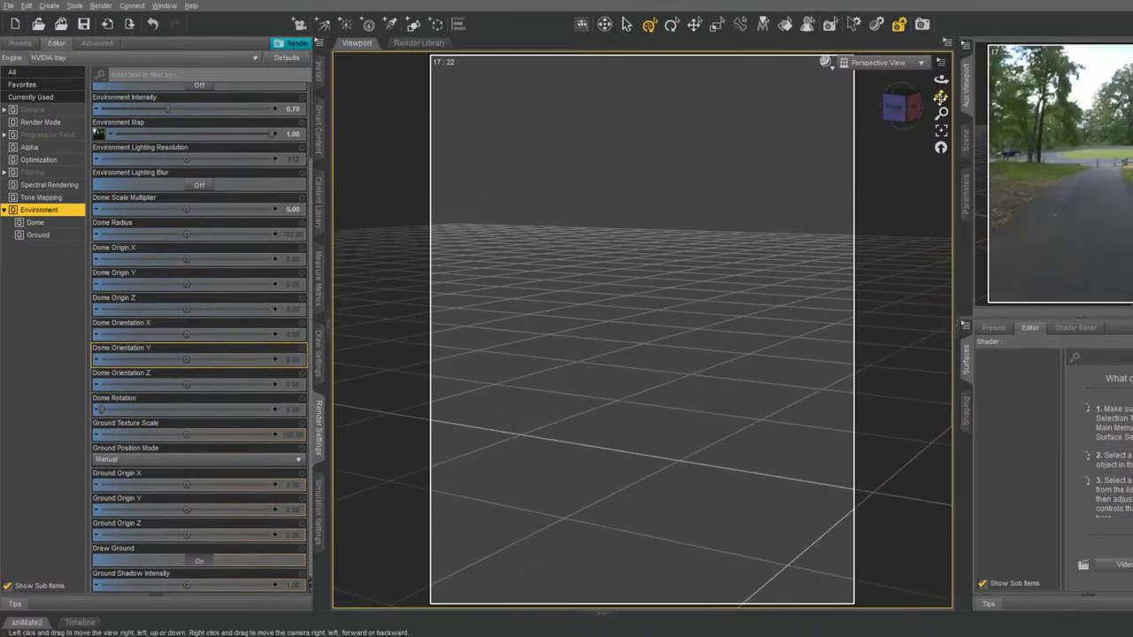
pyautogui.click(34, 110)
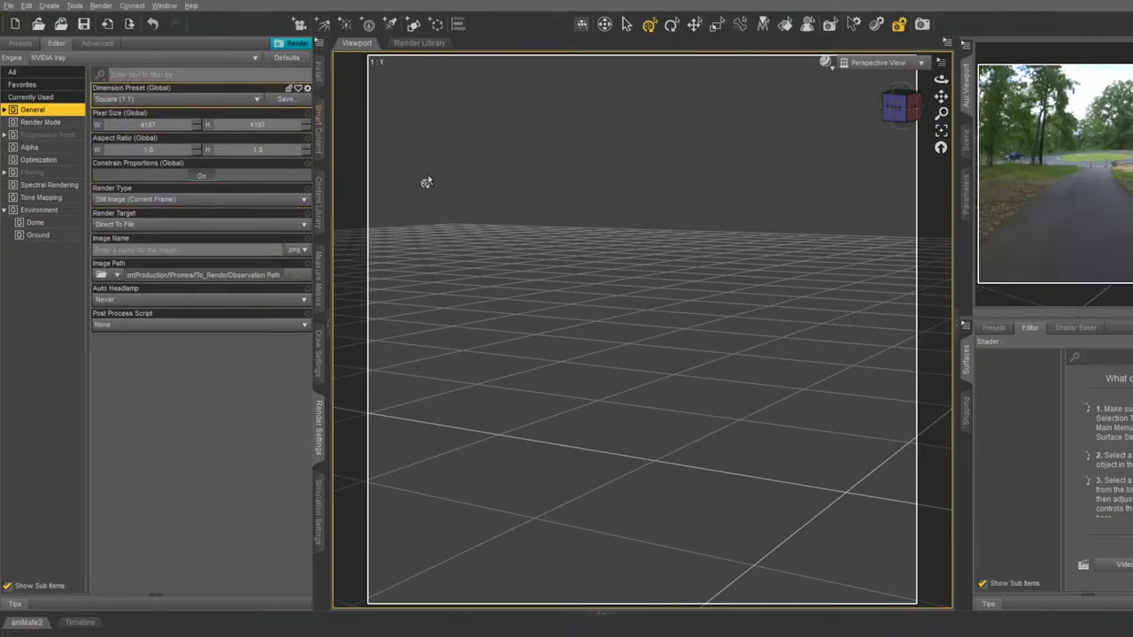
# Replace the environment map with the Mountain Top Field panorama and orbit the view to frame the picnic table under the trees
pyautogui.click(38, 212)
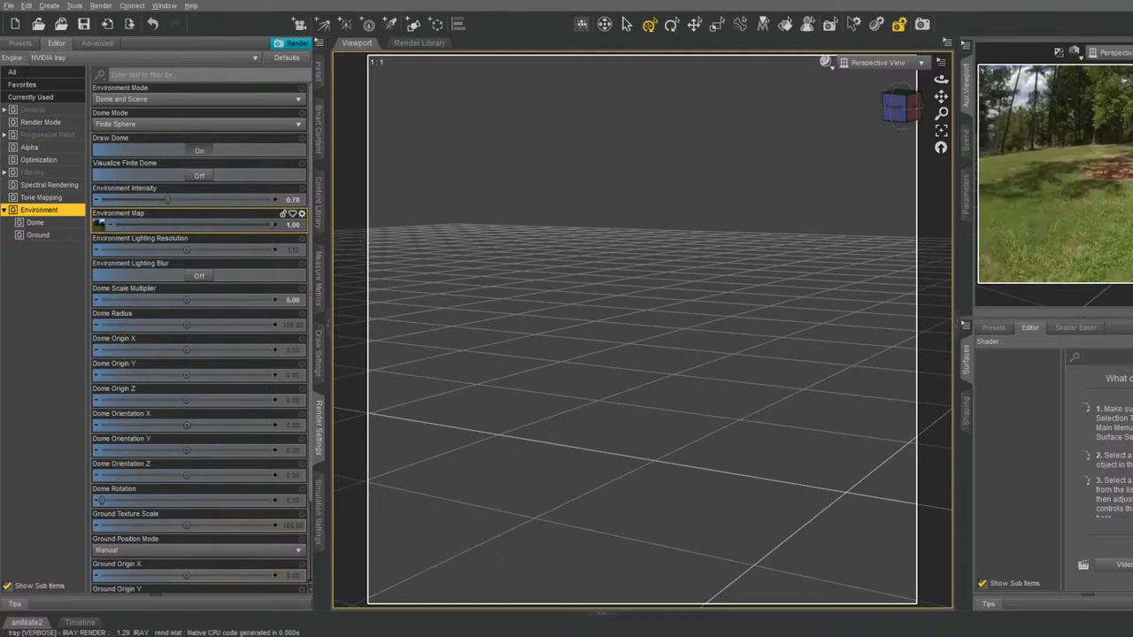
pyautogui.moveTo(896, 108); pyautogui.dragTo(900, 116)
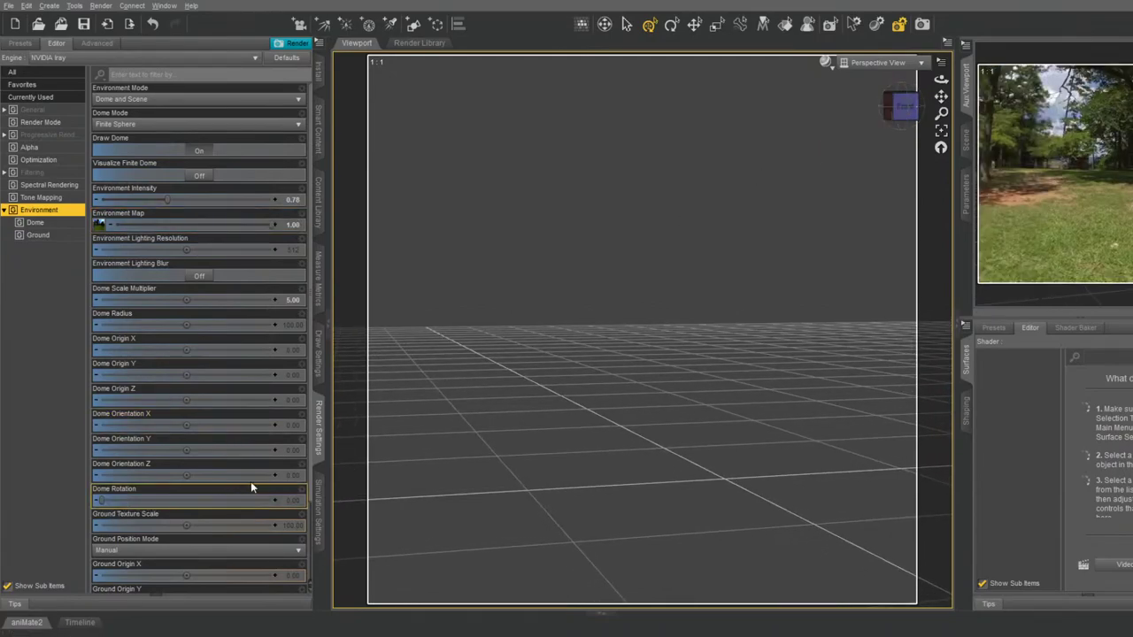
pyautogui.moveTo(900, 110); pyautogui.dragTo(894, 111)
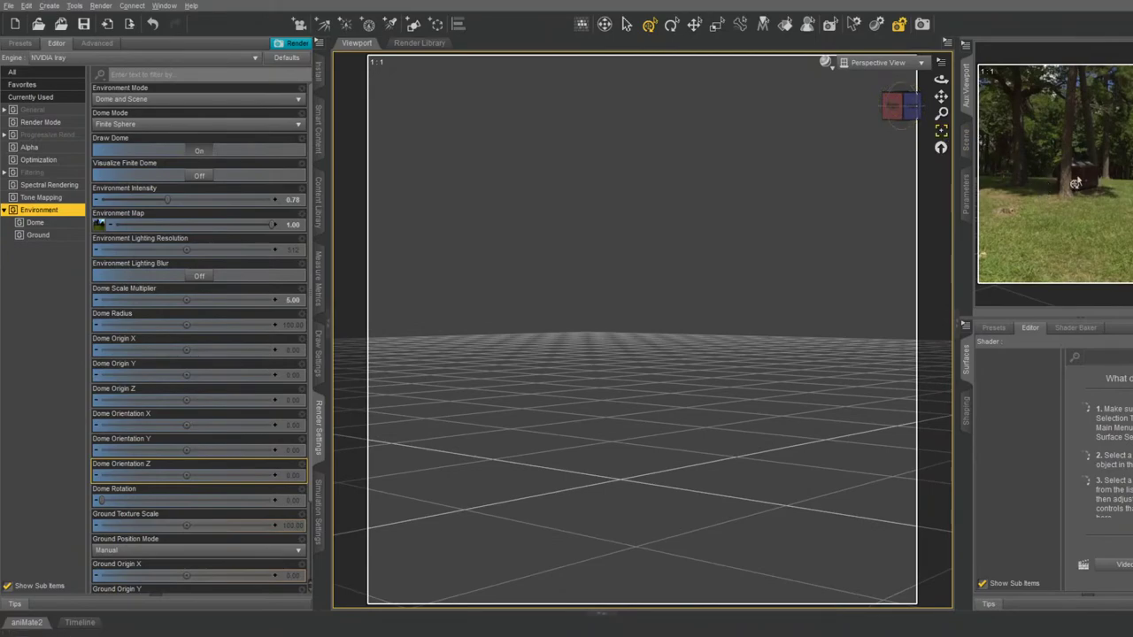
pyautogui.moveTo(903, 111); pyautogui.dragTo(901, 107)
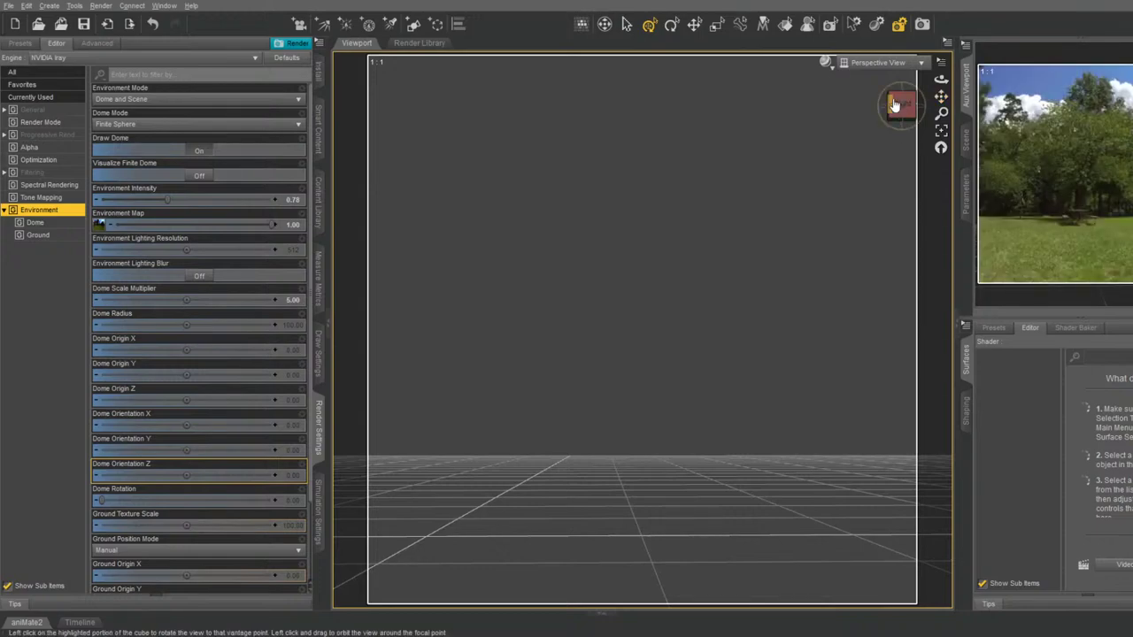
pyautogui.moveTo(898, 106); pyautogui.dragTo(897, 105)
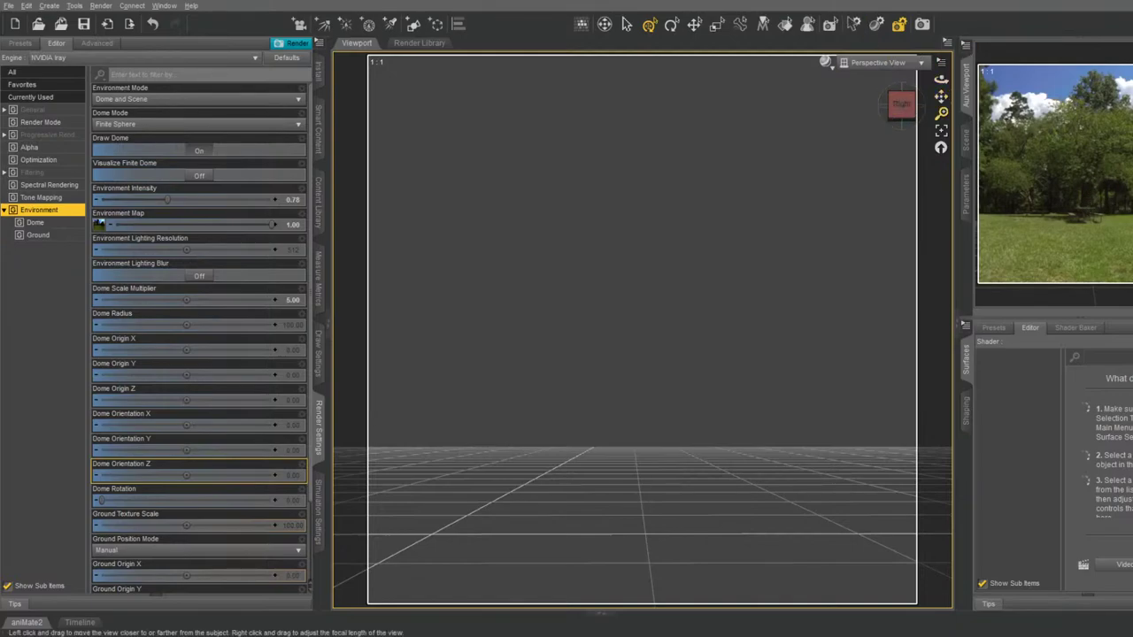
# In the Disciple3D render settings folder, remove the Observation Deck 01 and Observation Path presets and save the current environment as Mountain Top Field
pyautogui.click(321, 187)
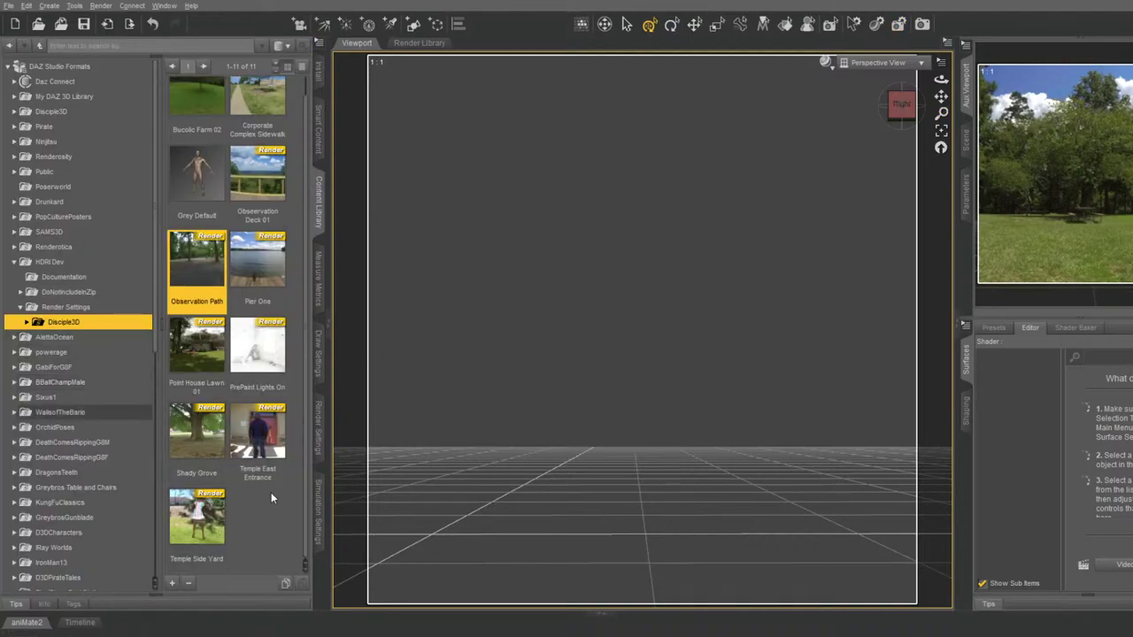
pyautogui.click(263, 531)
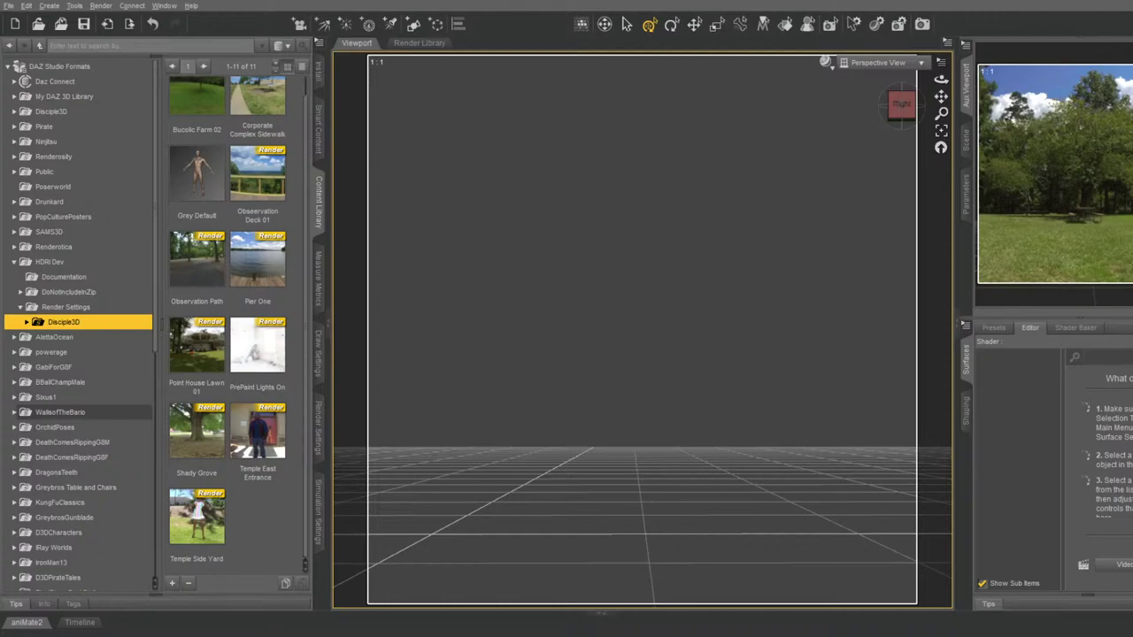
pyautogui.click(259, 528)
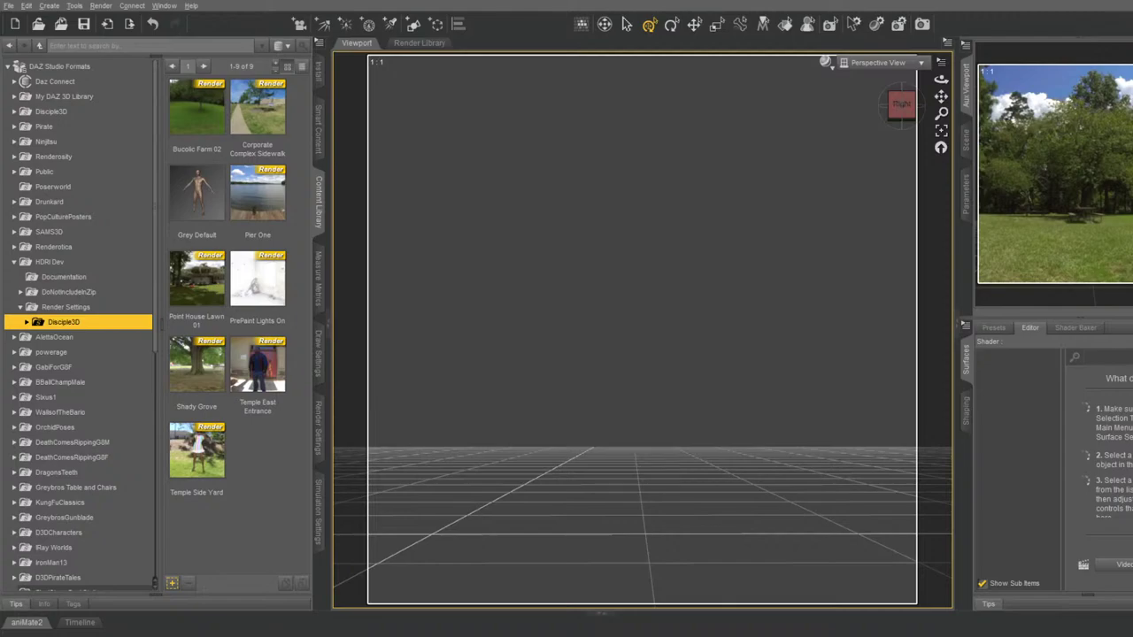
# Set the render output to the Disciple3D render settings folder with the image name Mountain Top Field and start a render
pyautogui.click(318, 425)
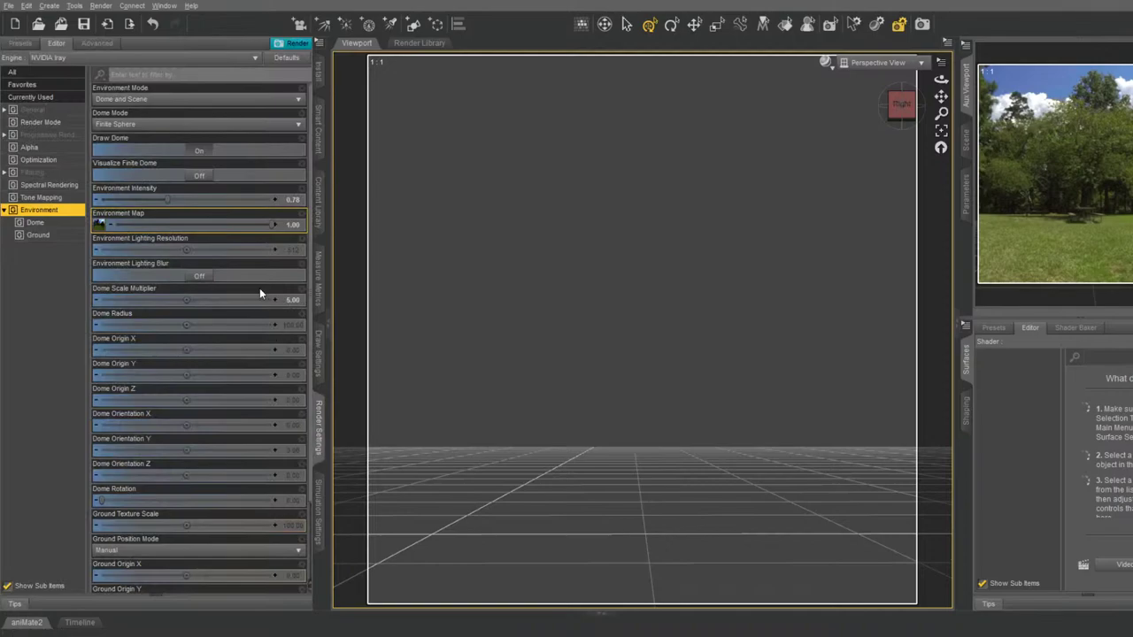
pyautogui.click(30, 108)
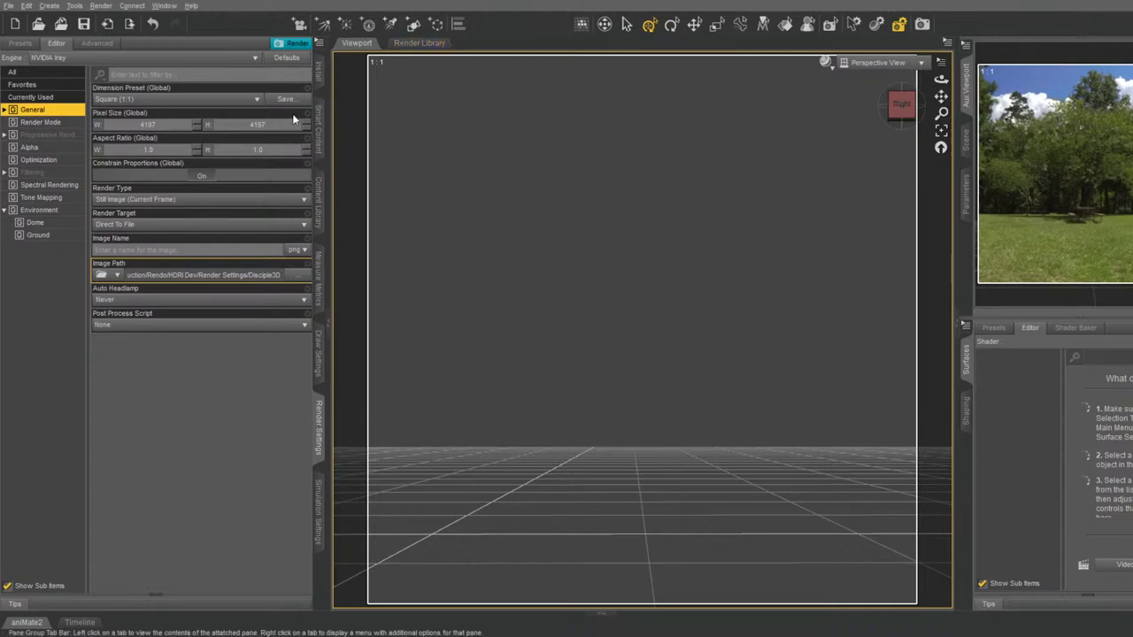
pyautogui.click(177, 248)
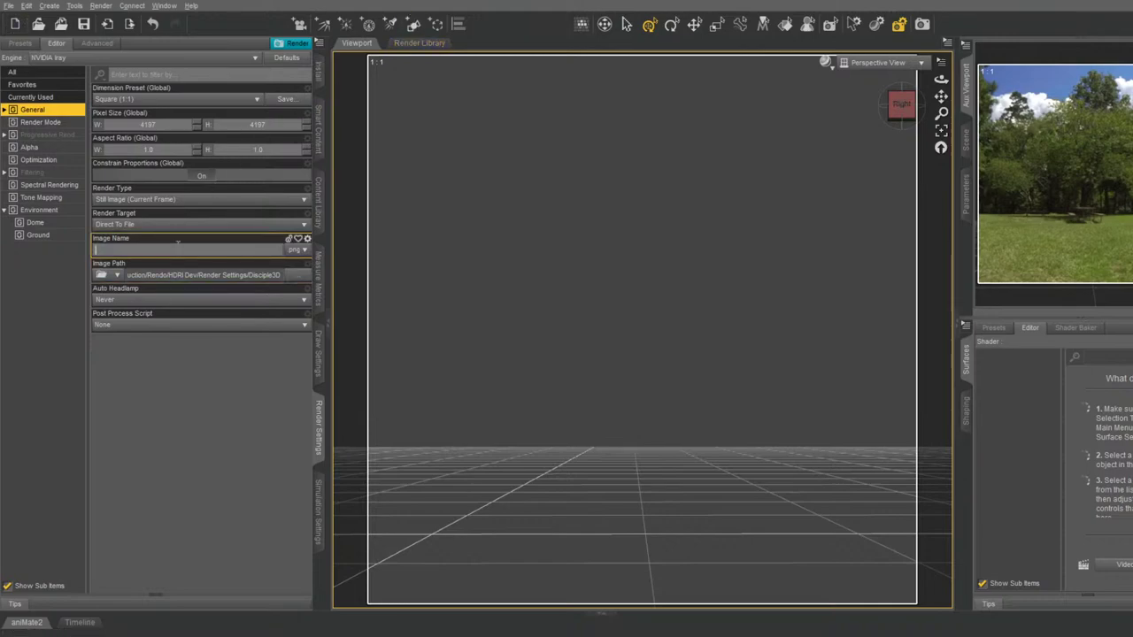
pyautogui.write('Mountain Top Field.duf')
pyautogui.press('BackSpace')
pyautogui.press('BackSpace')
pyautogui.press('BackSpace')
pyautogui.press('BackSpace')
pyautogui.click(309, 46)
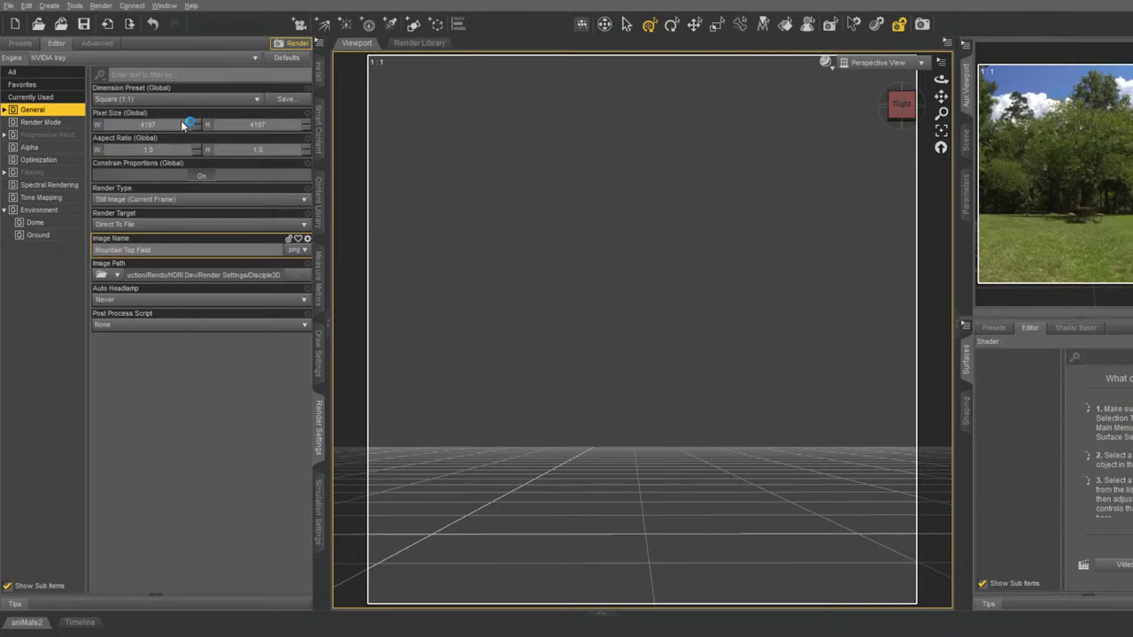
# Set the render size to 91 × 91 pixels and render the preset's thumbnail image
pyautogui.click(167, 125)
pyautogui.doubleClick(149, 125)
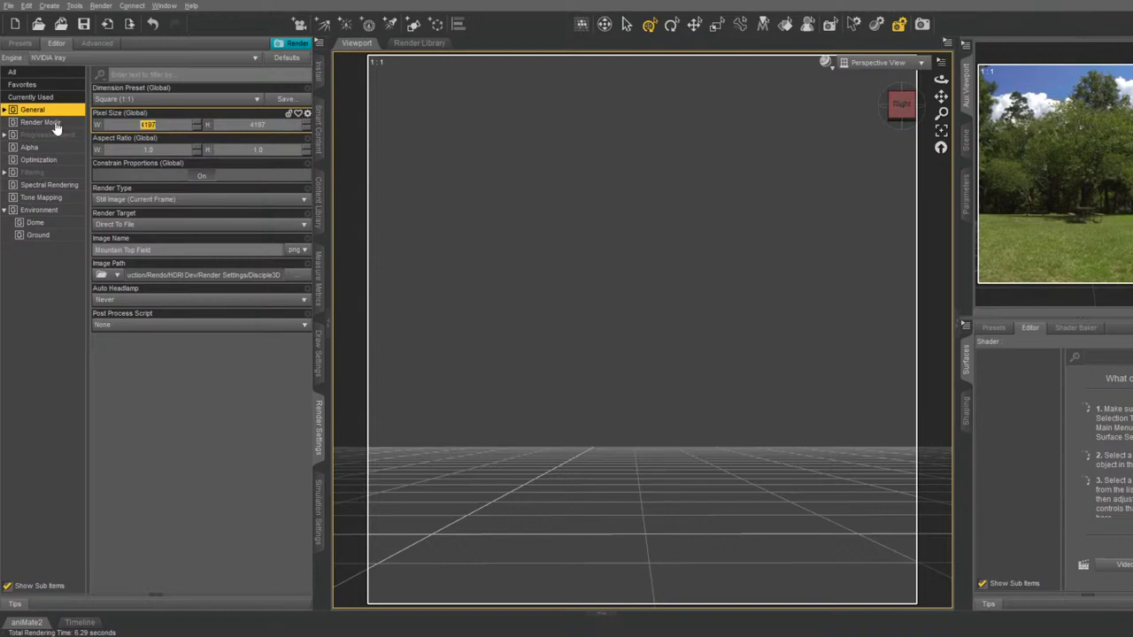
pyautogui.write('8197')
pyautogui.press('Return')
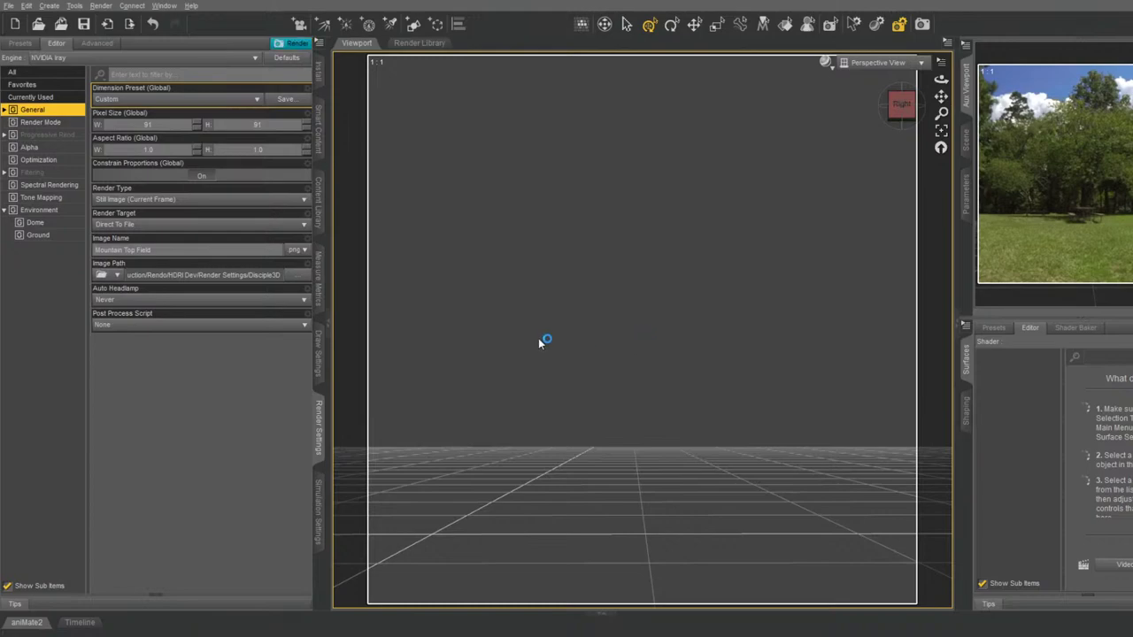
# Name the output image Mountain Top Field.tip, set the size to 256 × 256 pixels and render it
pyautogui.click(150, 249)
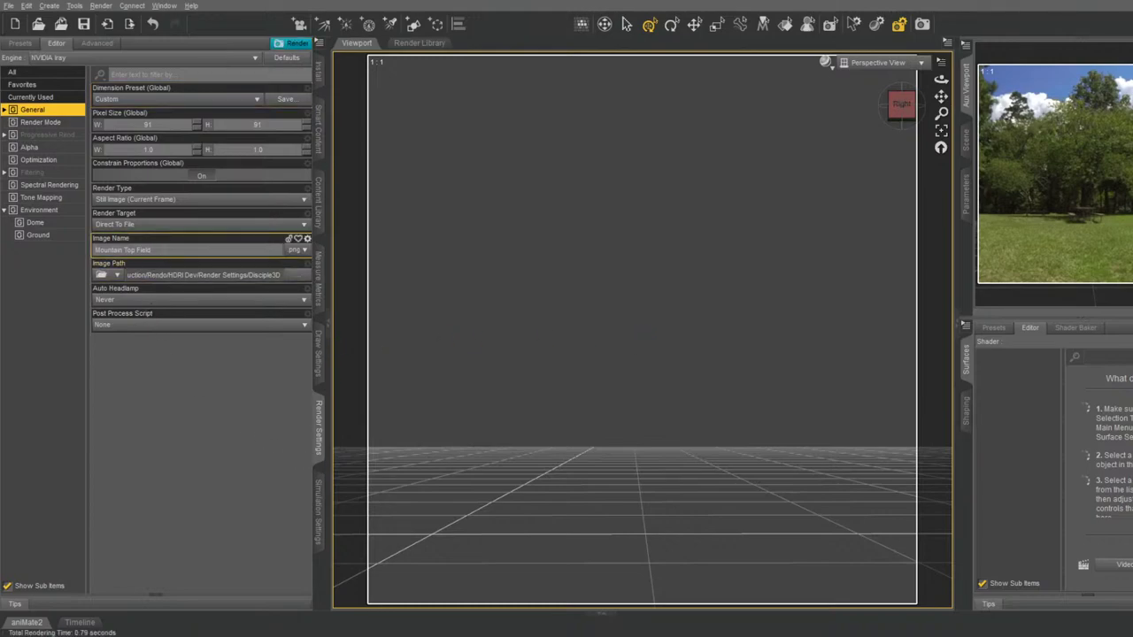
pyautogui.write('.tif')
pyautogui.press('Return')
pyautogui.click(147, 124)
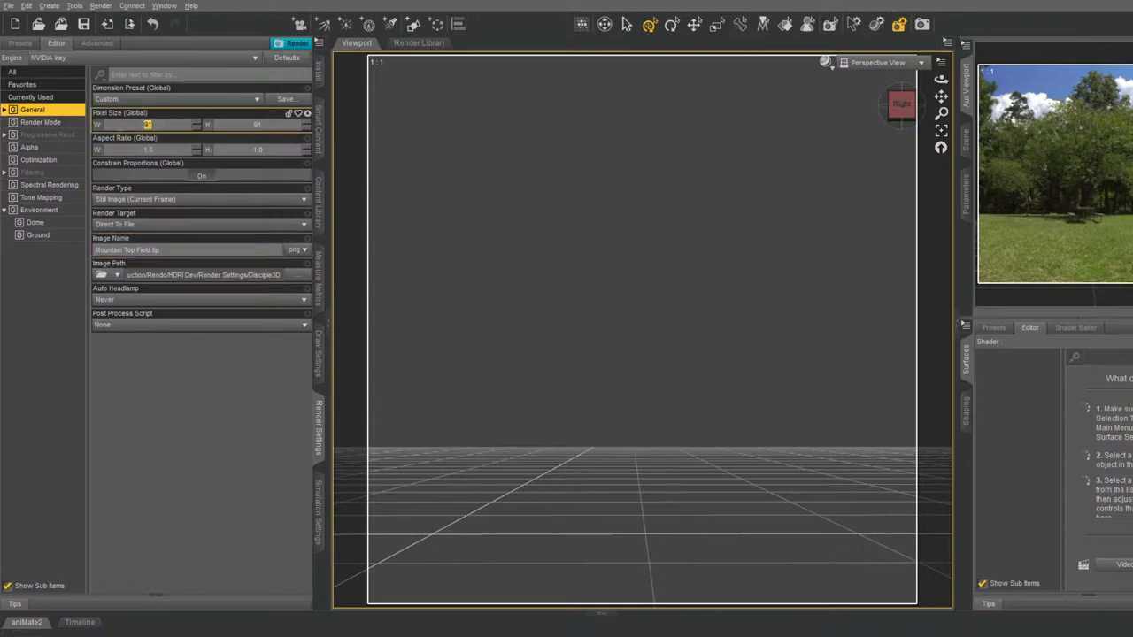
pyautogui.write('256')
pyautogui.press('Return')
pyautogui.click(294, 44)
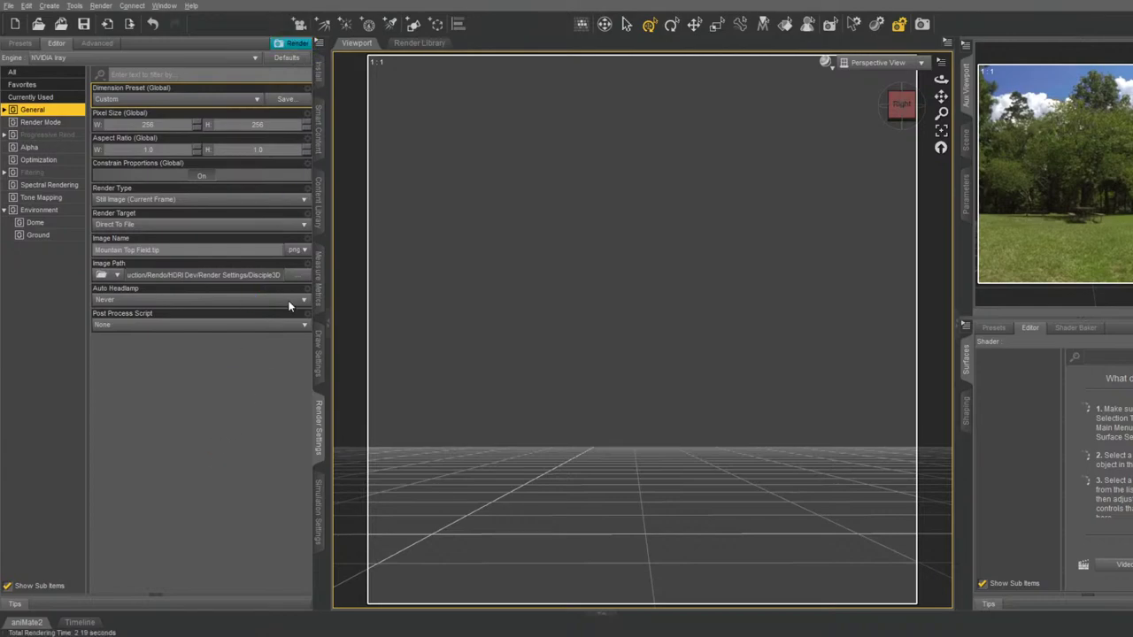
# Apply the Mountain Top Field render preset to the robot scene and adjust the camera to frame the seated robot on the grass
pyautogui.click(320, 197)
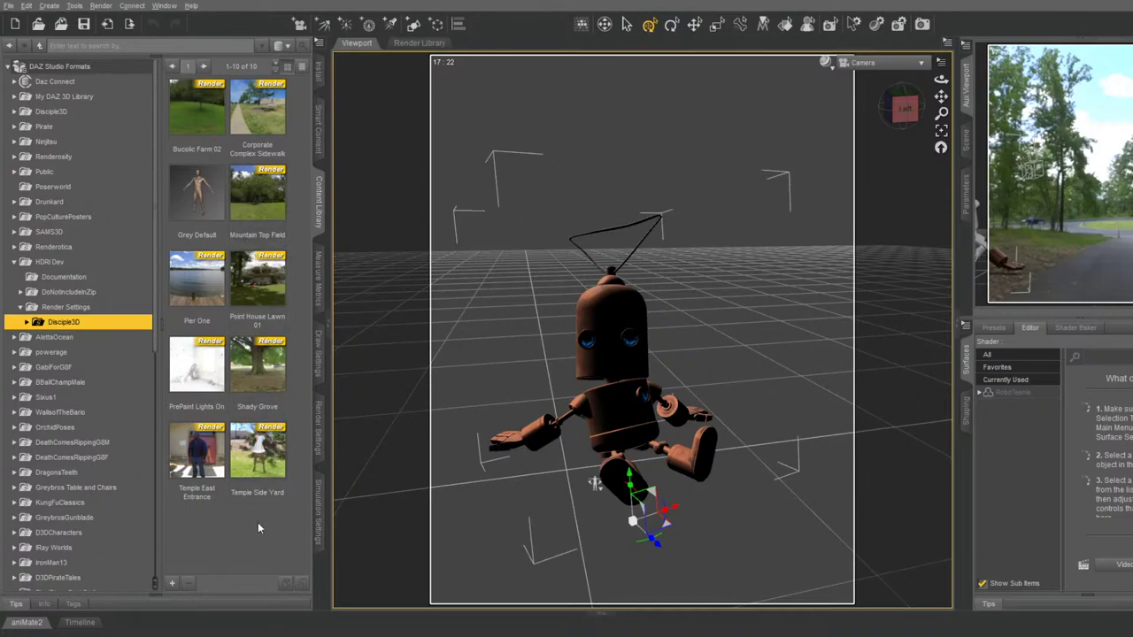
pyautogui.doubleClick(252, 184)
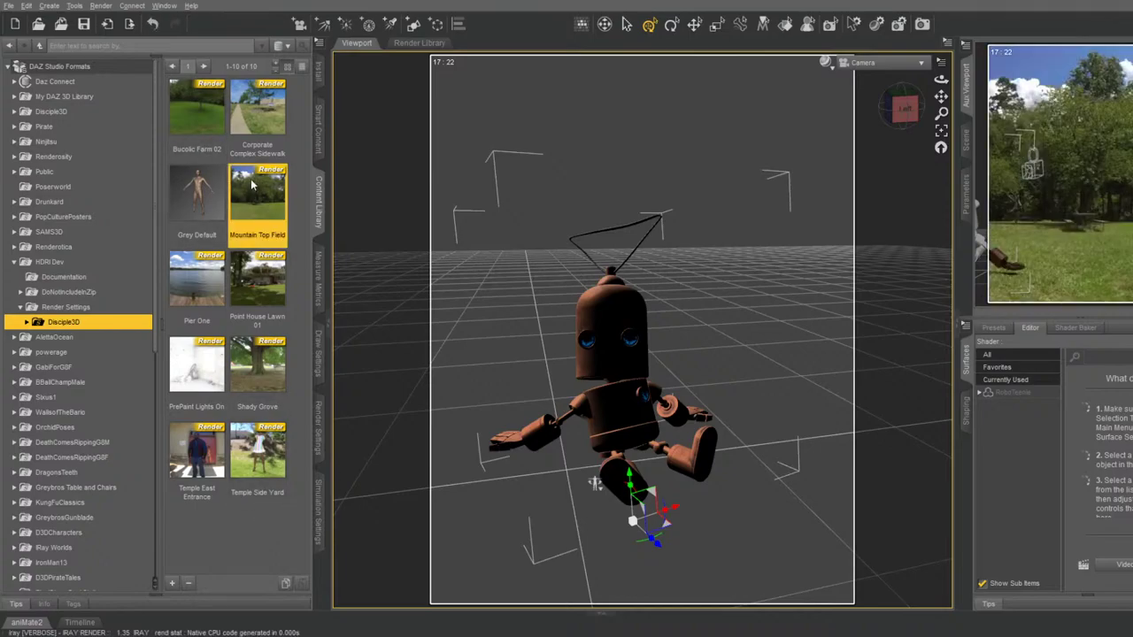
pyautogui.moveTo(904, 108); pyautogui.dragTo(885, 110)
pyautogui.moveTo(587, 483); pyautogui.dragTo(649, 476)
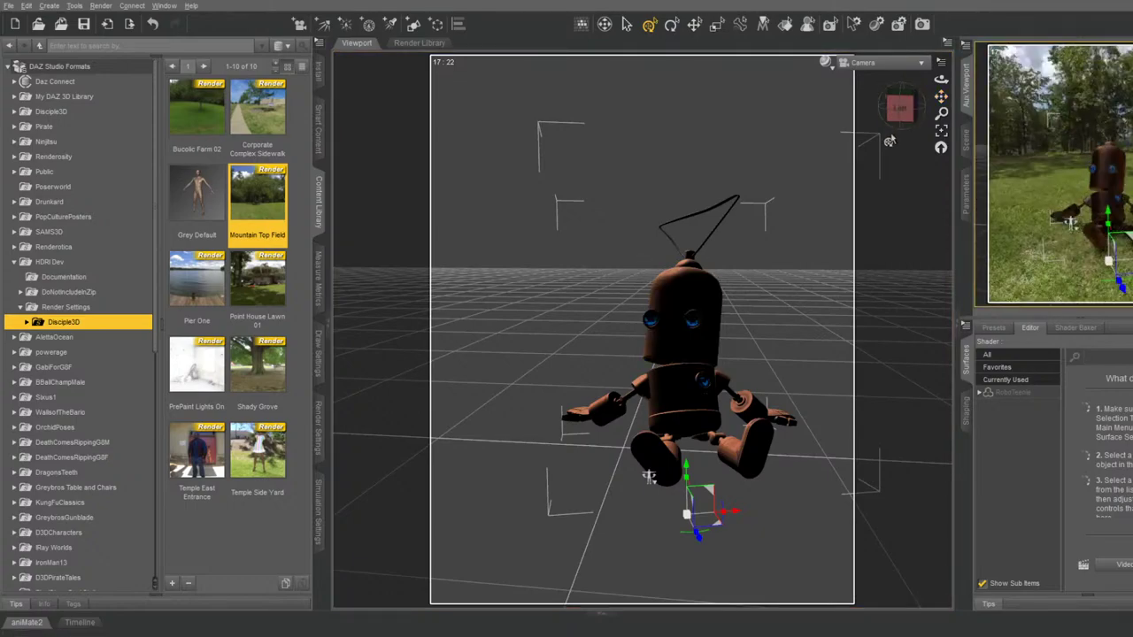
pyautogui.moveTo(649, 477); pyautogui.dragTo(611, 466)
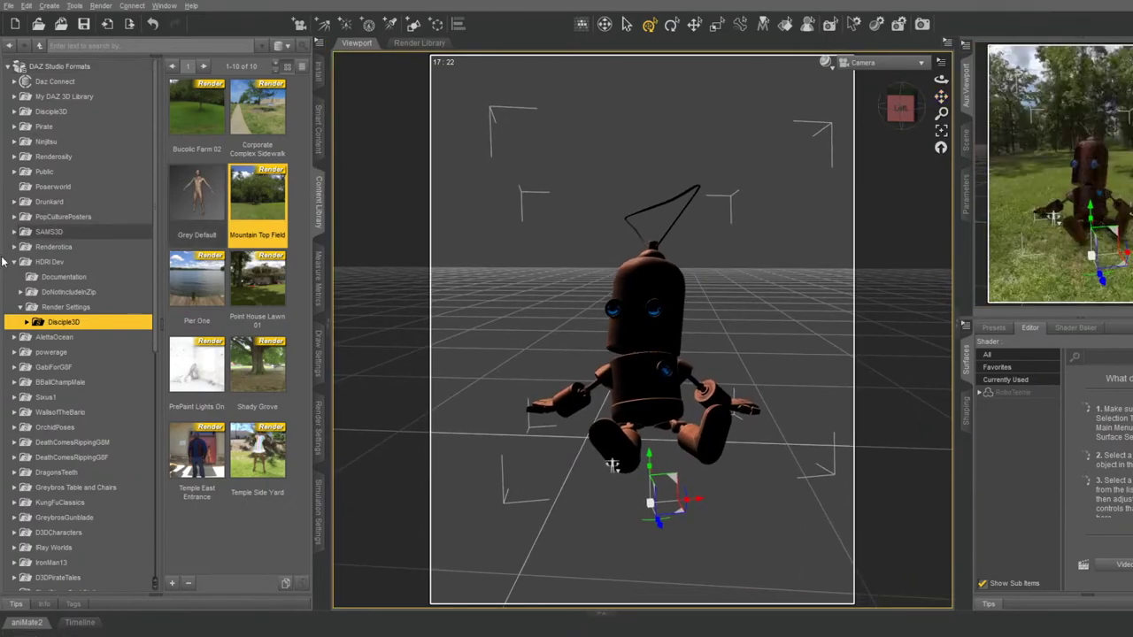
# Look through the Figures folder of the Pirate library for the robot's content, then collapse the library
pyautogui.click(14, 263)
pyautogui.scroll(-5, 83, 374)
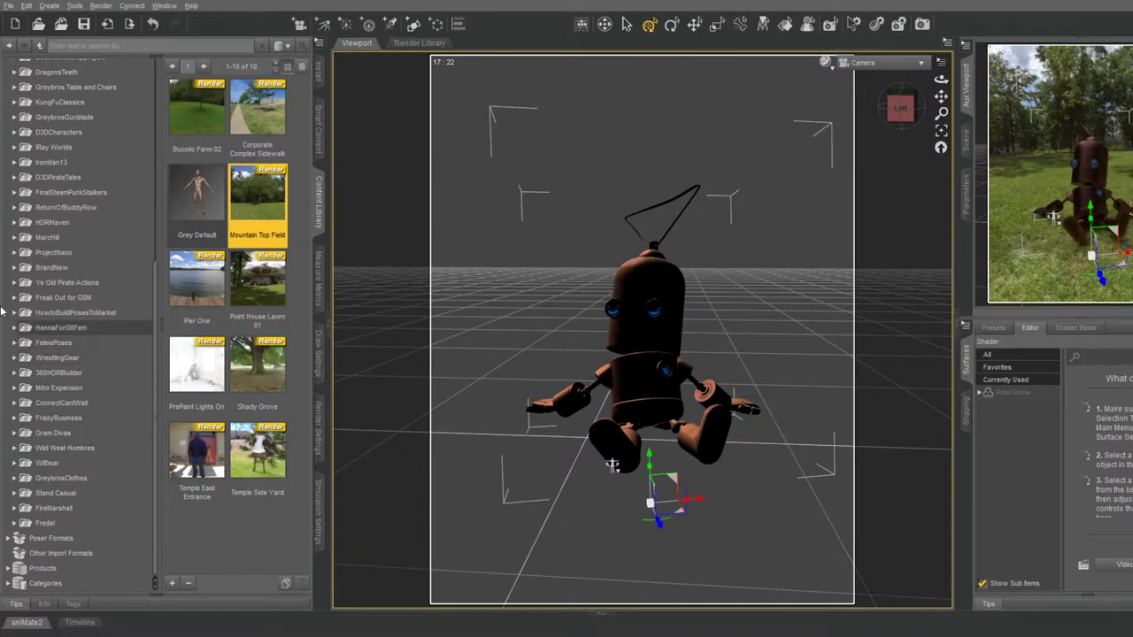
pyautogui.scroll(4, 8, 228)
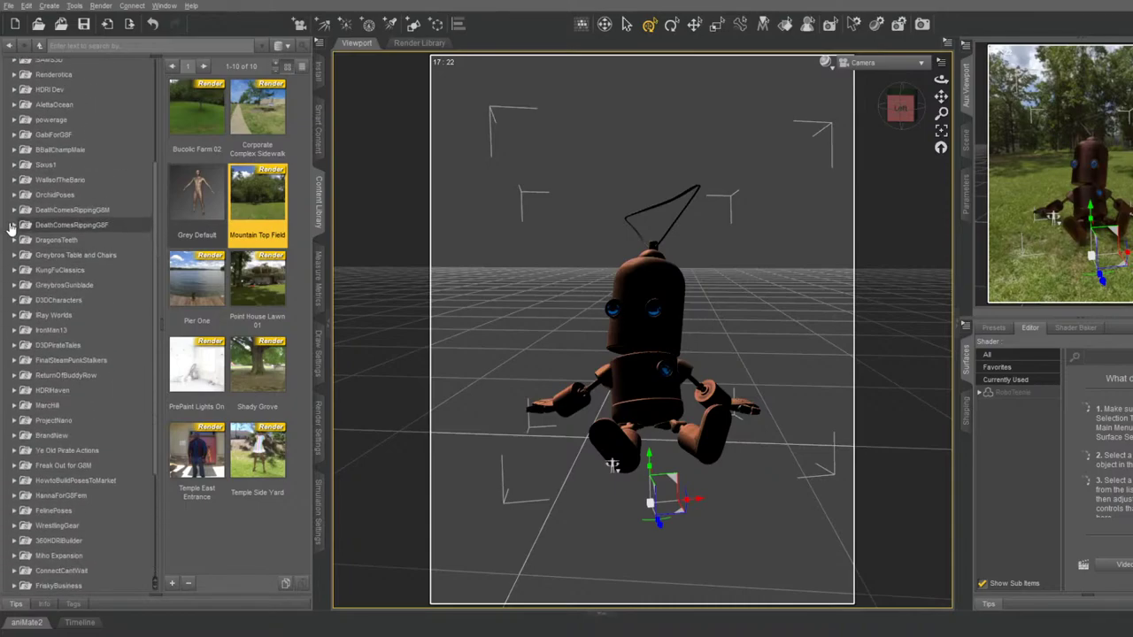
pyautogui.scroll(4, 11, 229)
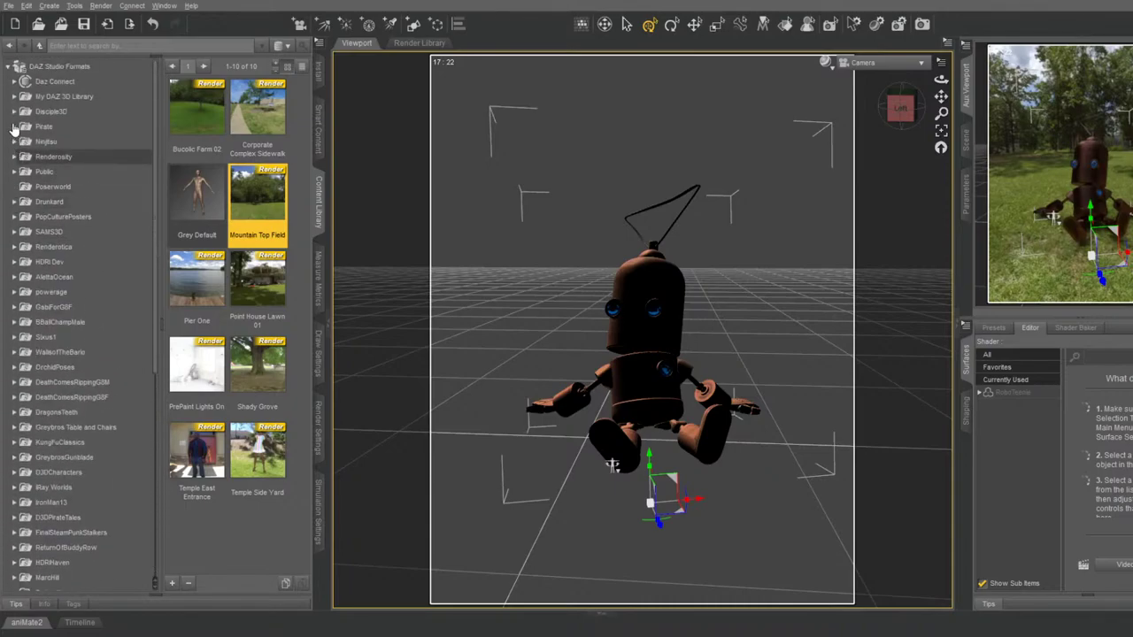
pyautogui.click(13, 127)
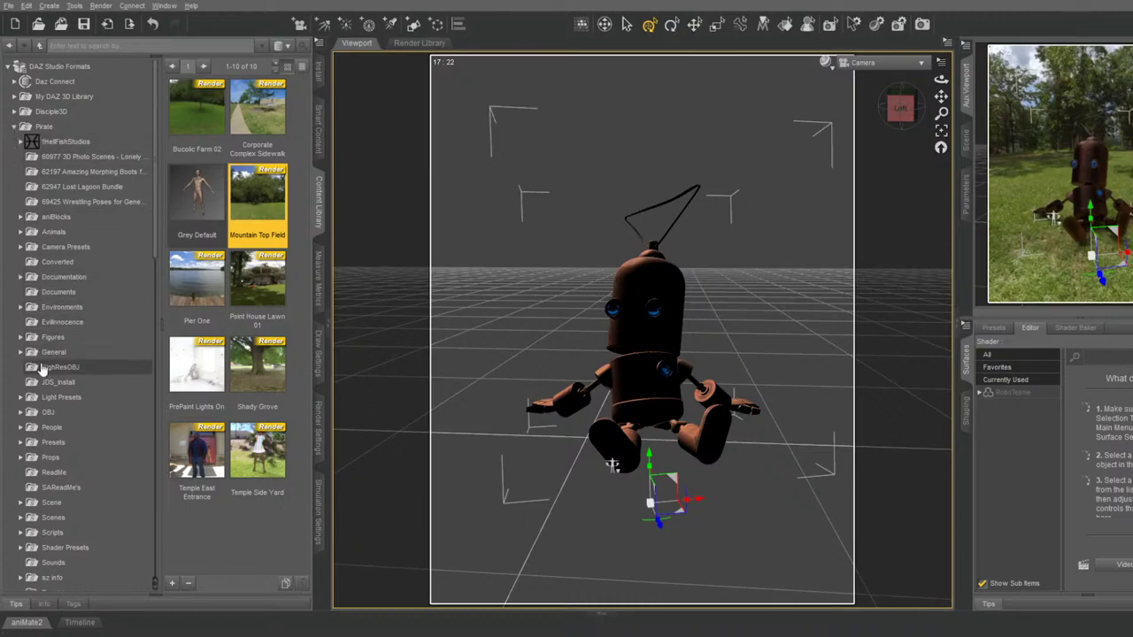
pyautogui.scroll(-2, 45, 390)
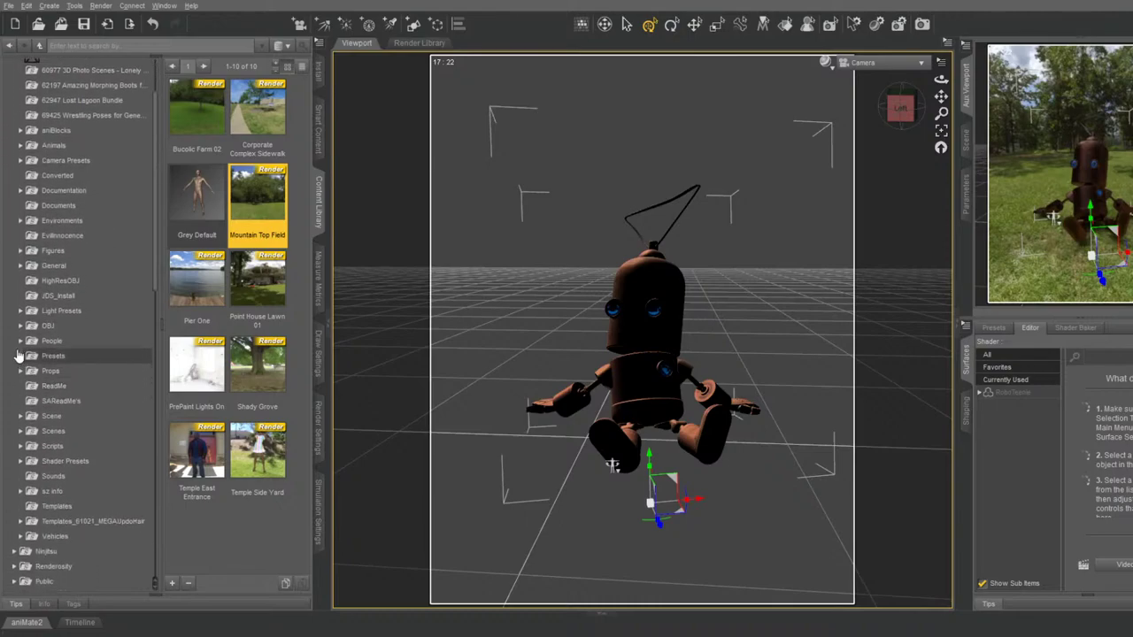
pyautogui.click(20, 251)
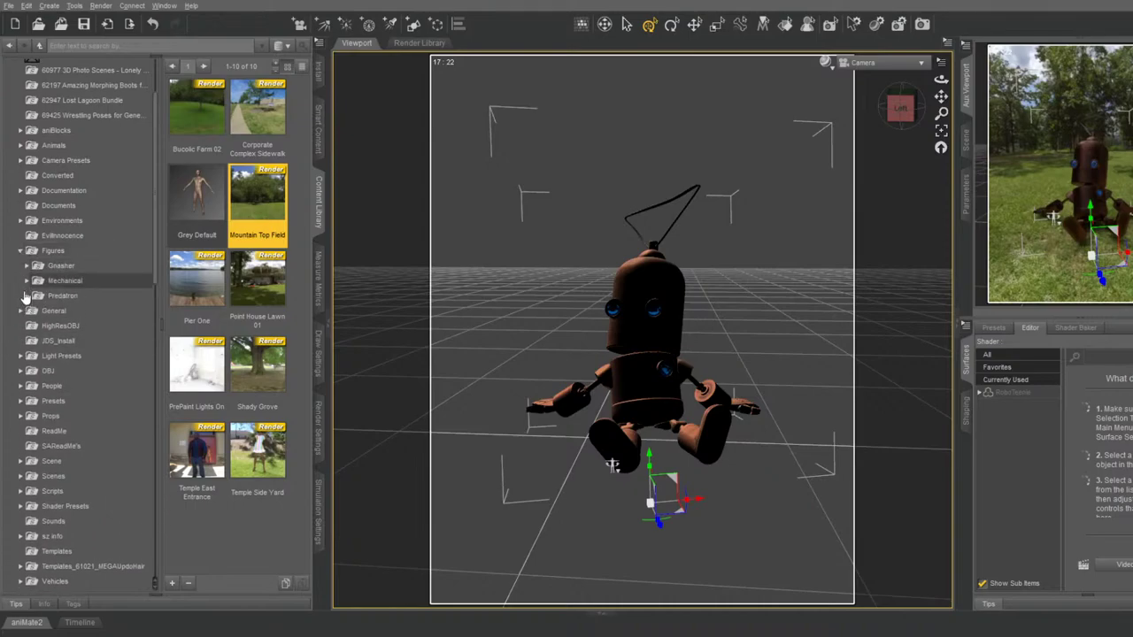
pyautogui.scroll(10, 29, 282)
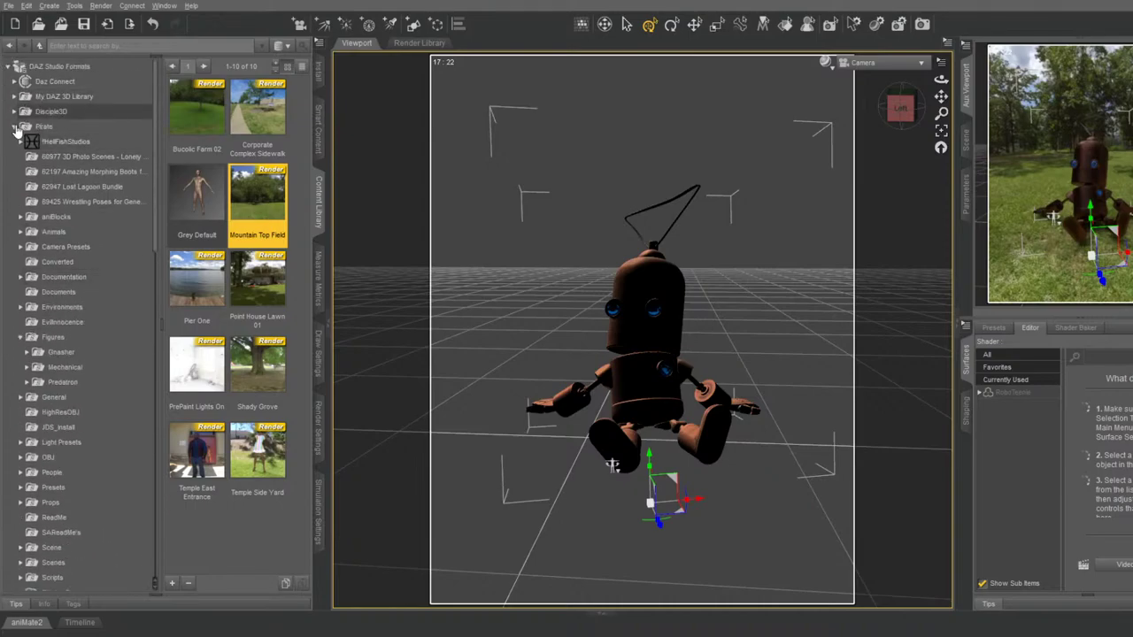
# Apply the MAT Steel material from the RoboTNY figure folder of the ConnectCantWait library to the seated robot
pyautogui.scroll(-5, 108, 381)
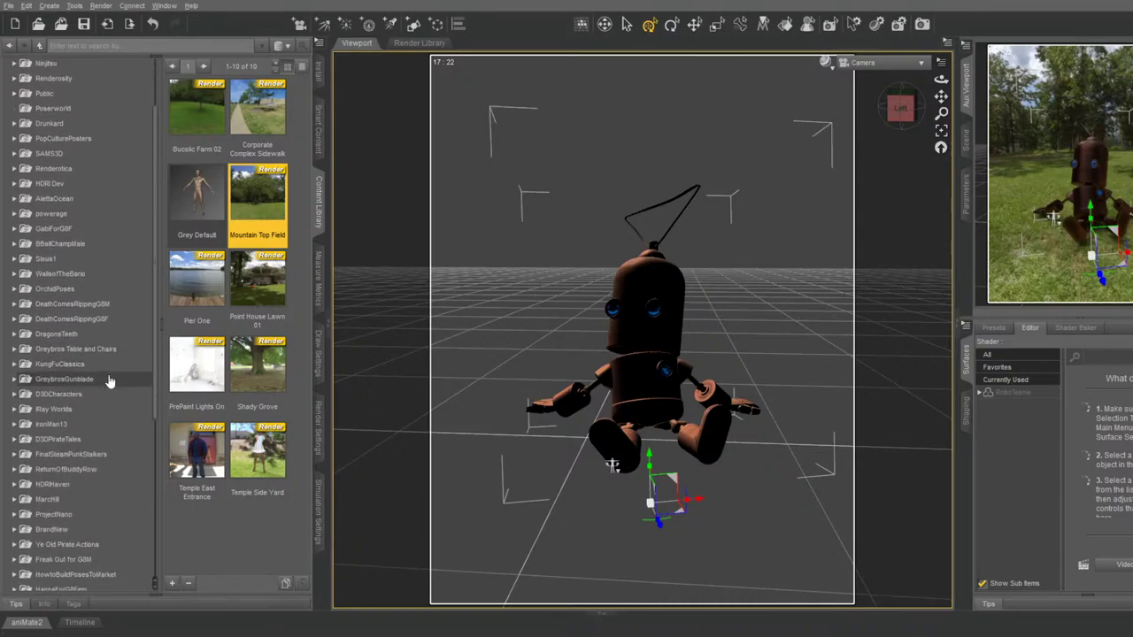
pyautogui.scroll(-5, 108, 380)
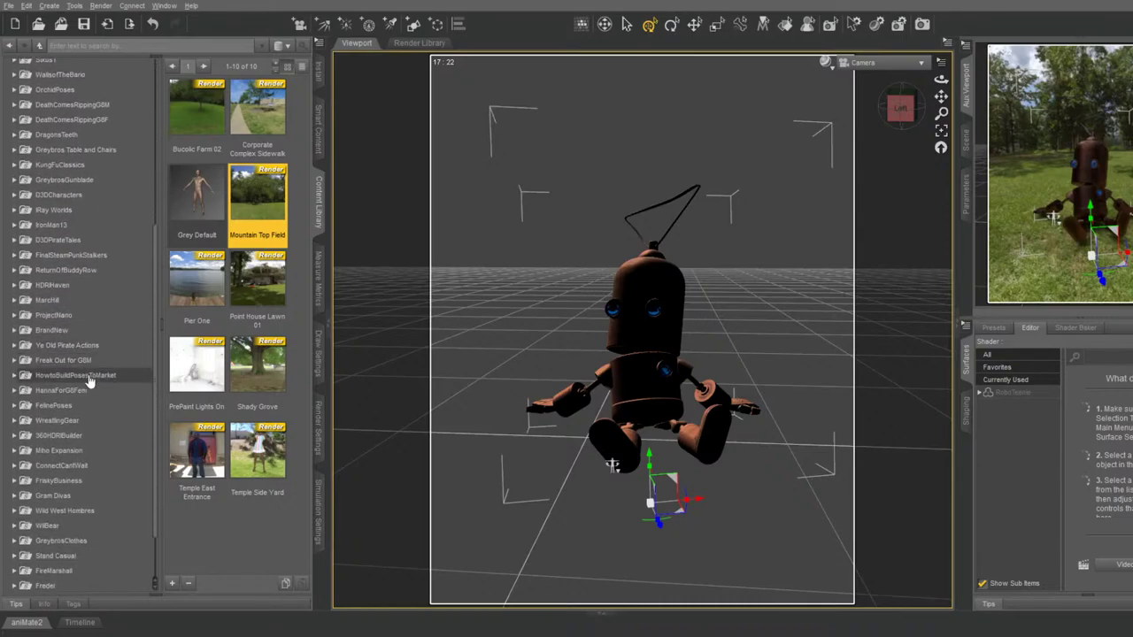
pyautogui.scroll(-1, 89, 382)
pyautogui.click(58, 403)
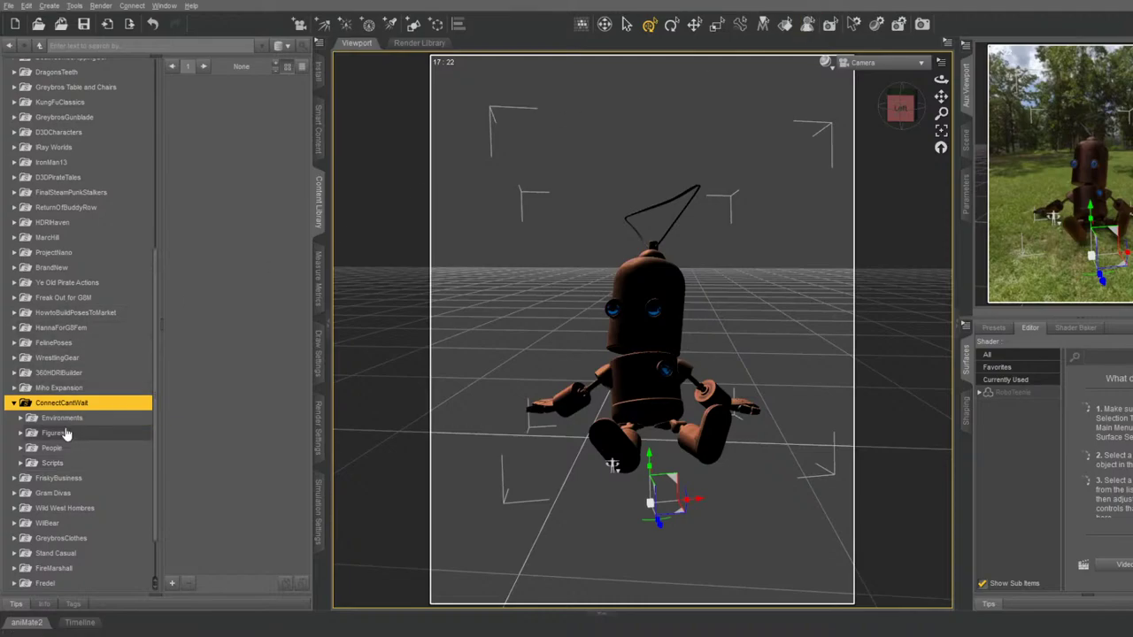
pyautogui.click(49, 434)
pyautogui.click(21, 437)
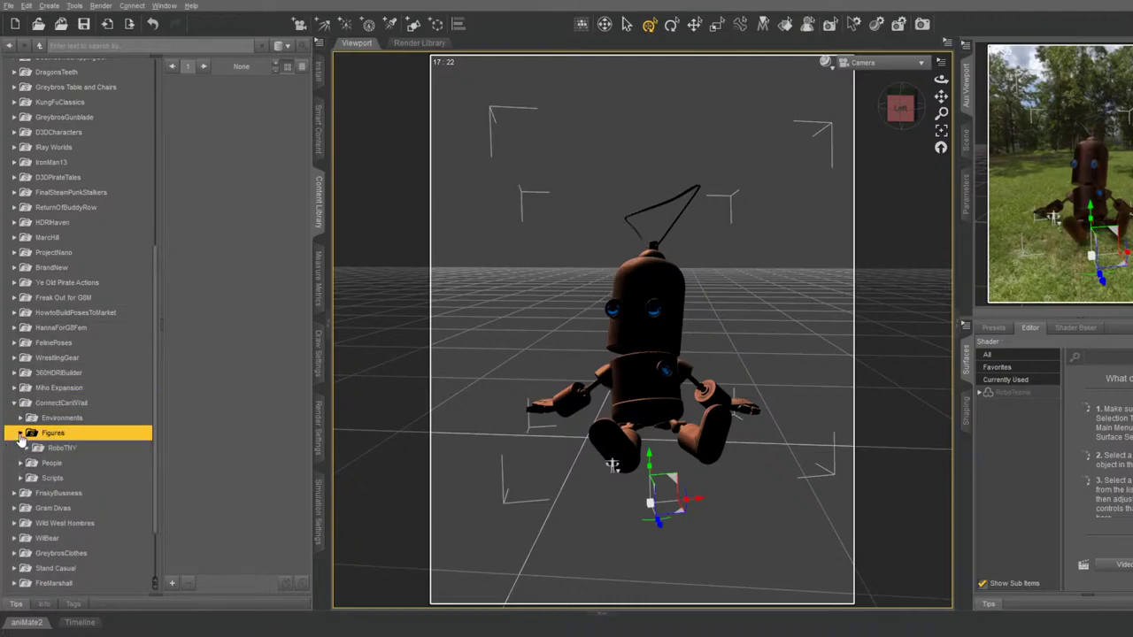
pyautogui.click(39, 449)
pyautogui.click(27, 450)
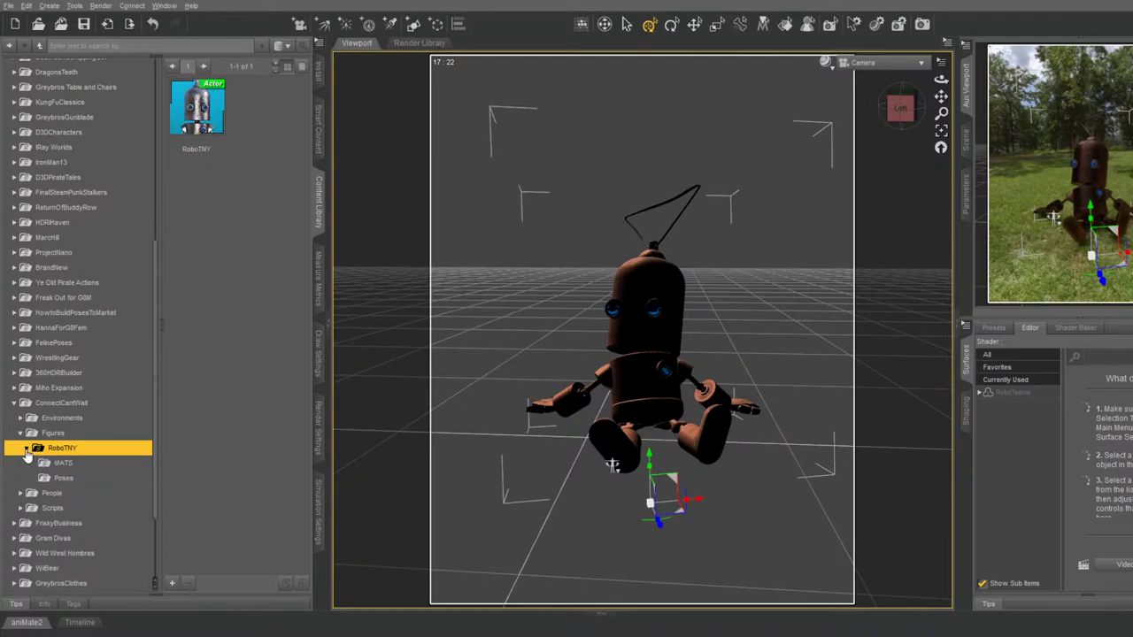
pyautogui.click(62, 463)
pyautogui.click(630, 319)
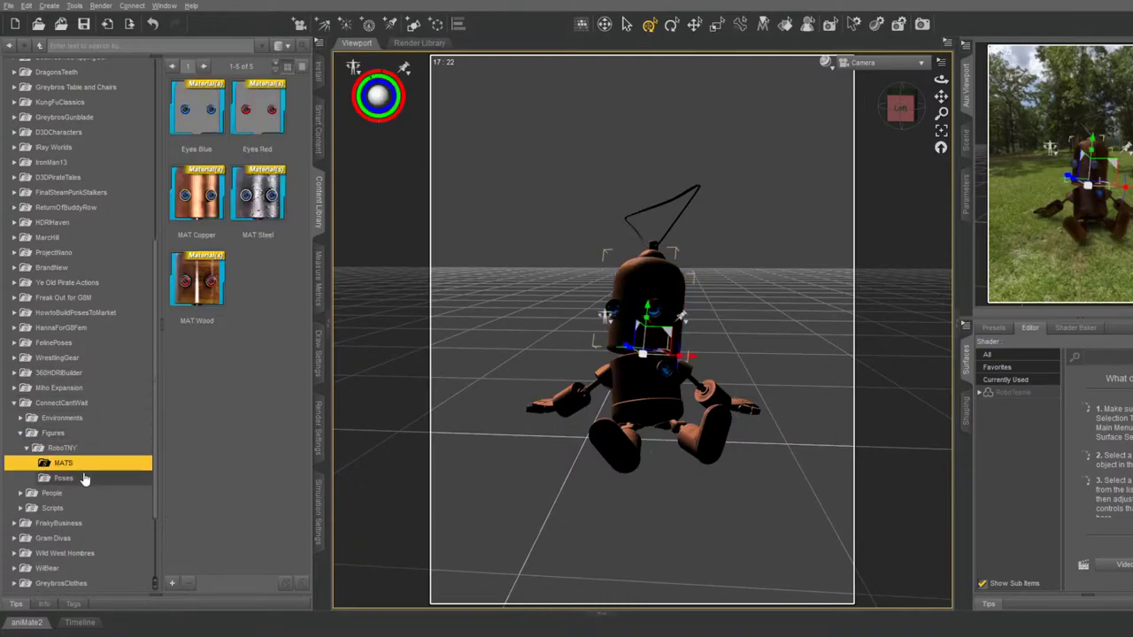
pyautogui.click(255, 201)
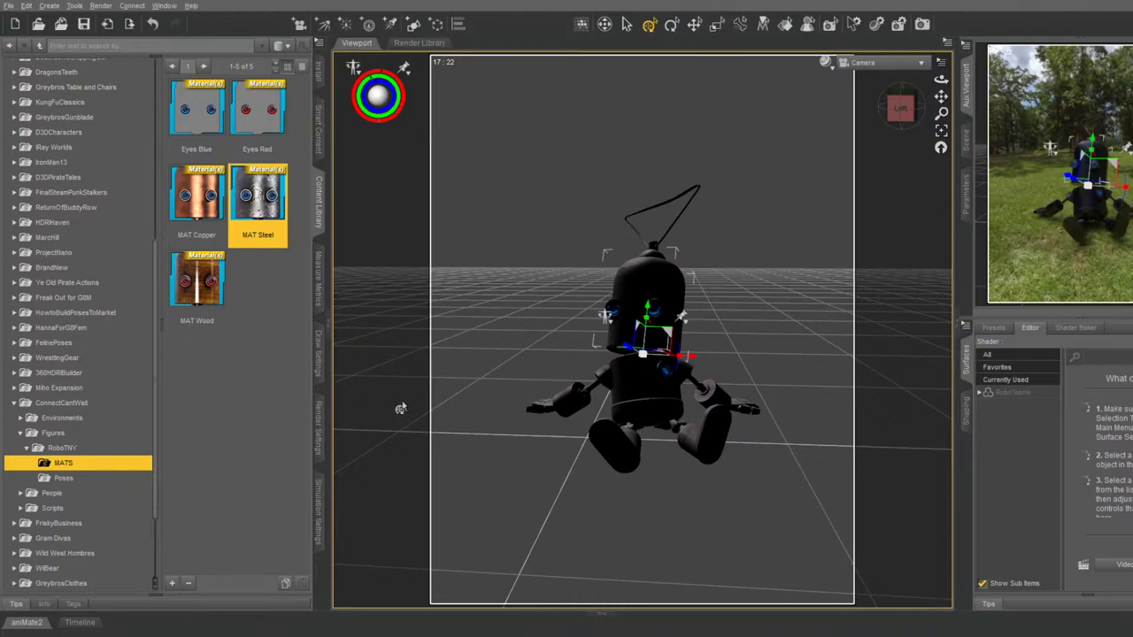
# Apply the Curious pose to the robot and orbit the camera to frame it from the front
pyautogui.click(74, 478)
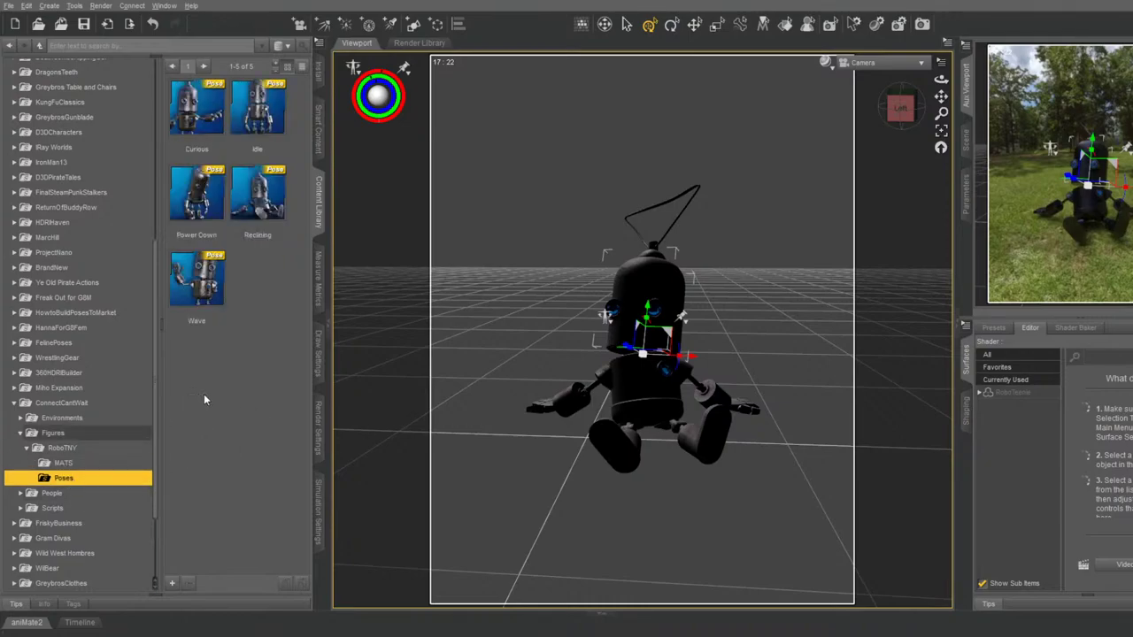
pyautogui.click(214, 107)
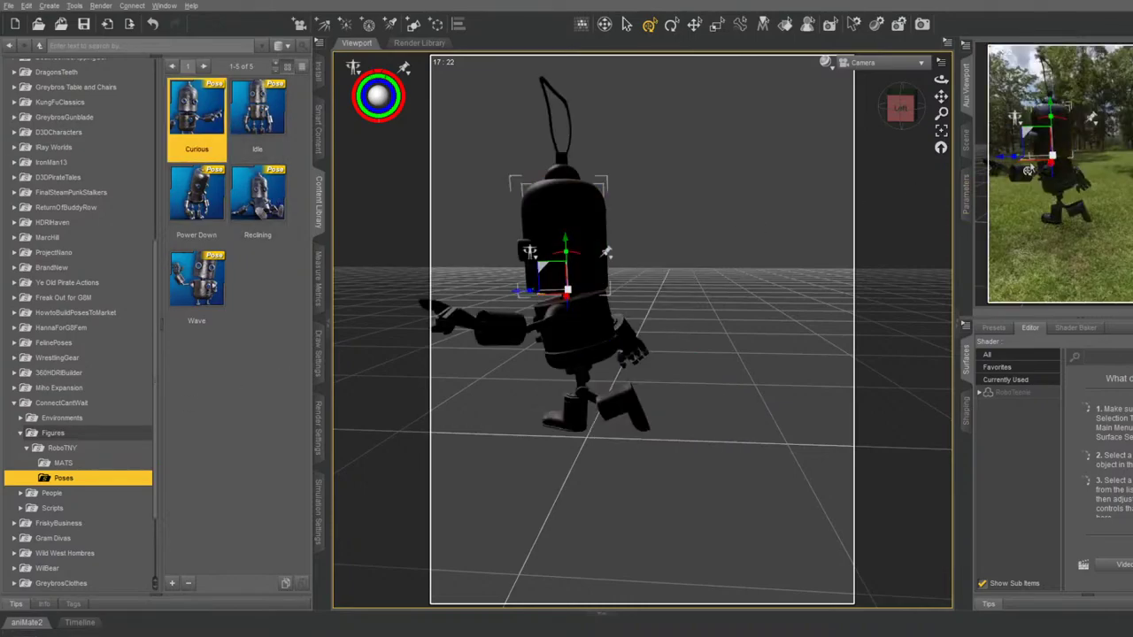
pyautogui.moveTo(941, 95); pyautogui.dragTo(903, 91)
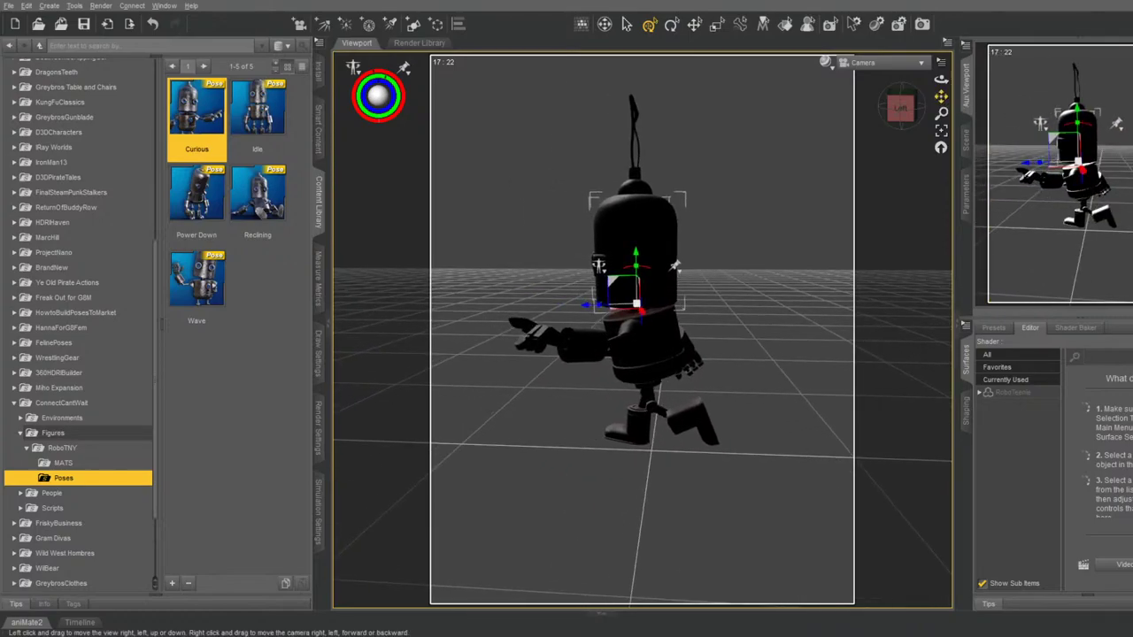
pyautogui.click(903, 107)
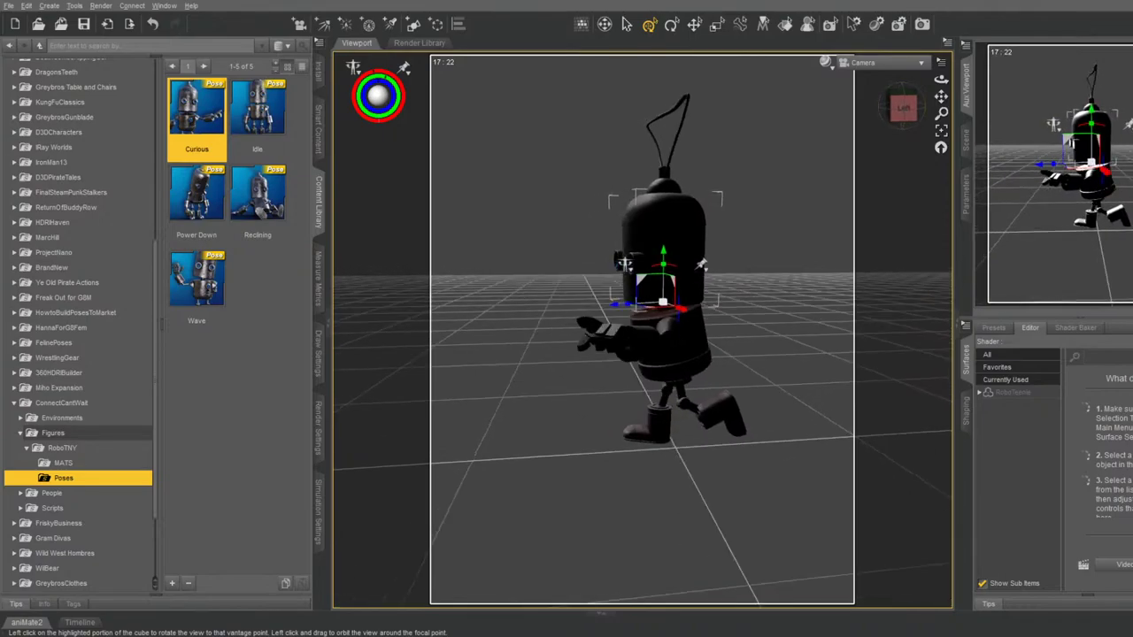
pyautogui.click(908, 107)
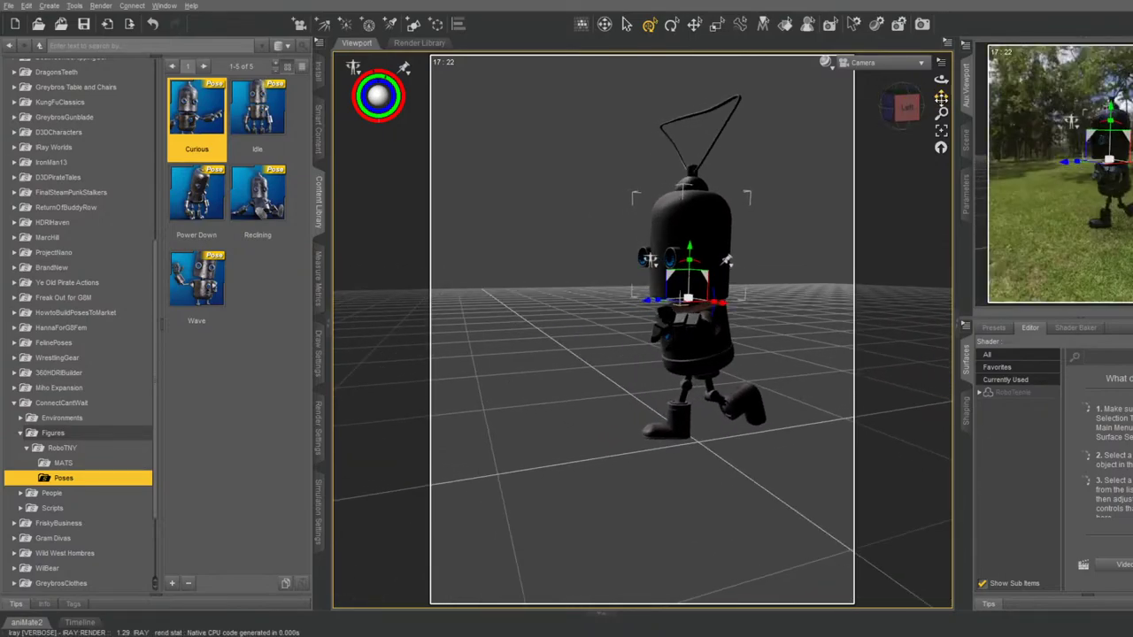
pyautogui.click(903, 107)
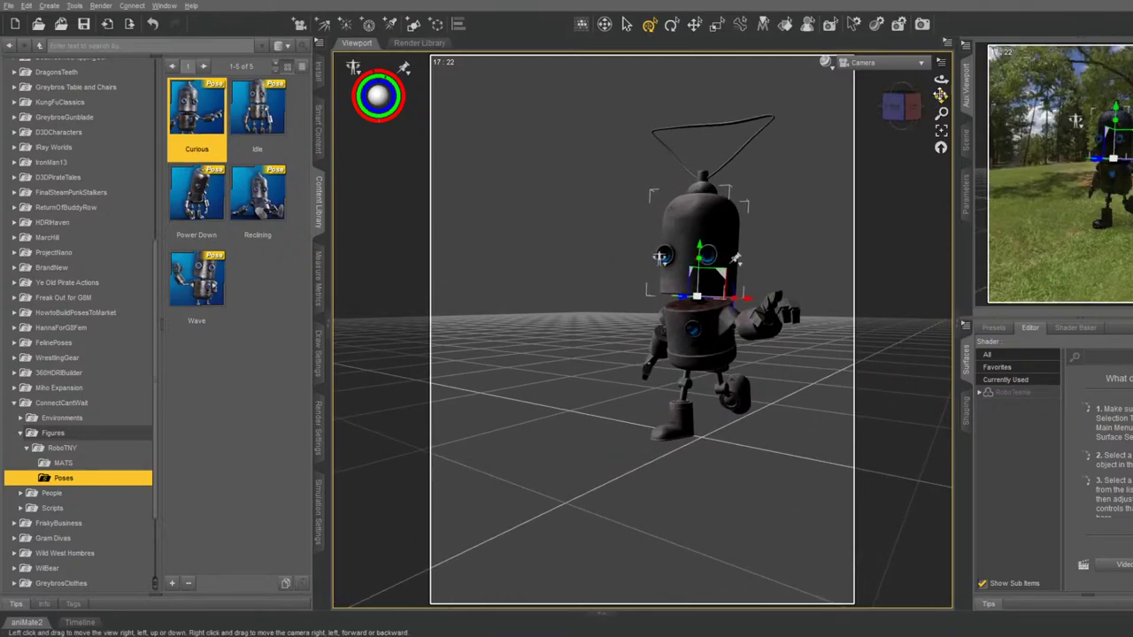
pyautogui.moveTo(941, 95); pyautogui.dragTo(998, 73)
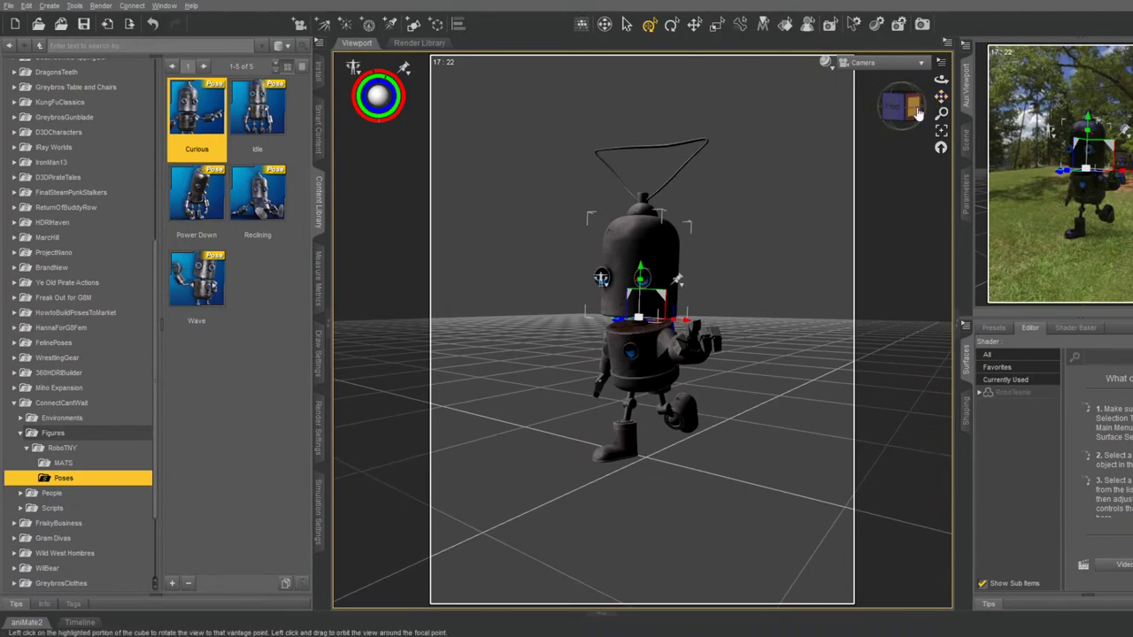
pyautogui.click(917, 111)
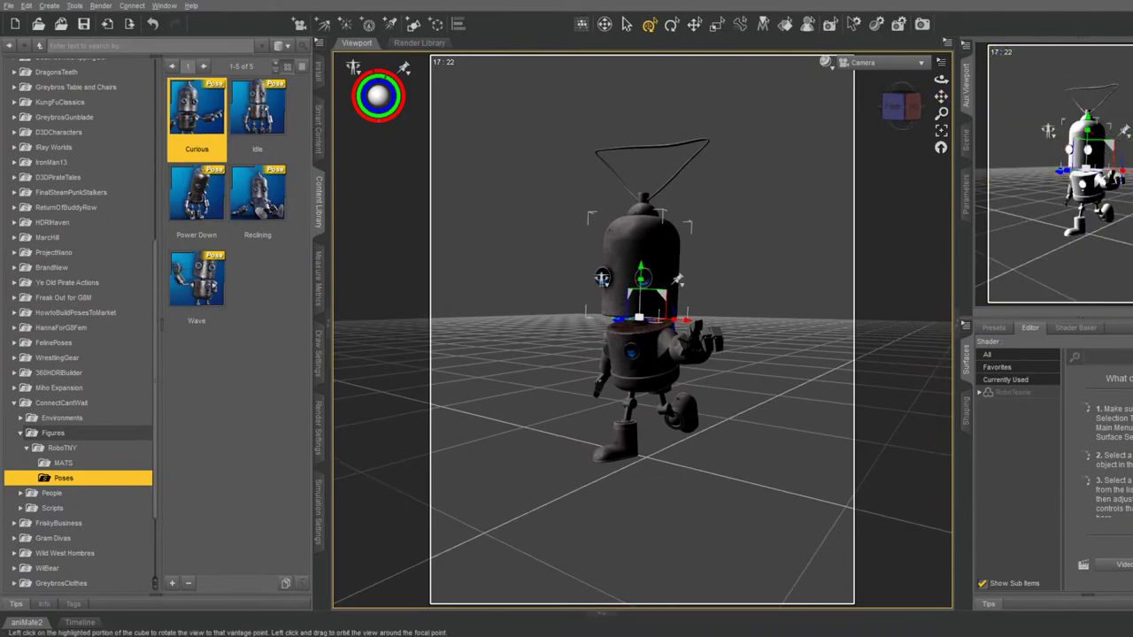
pyautogui.click(888, 112)
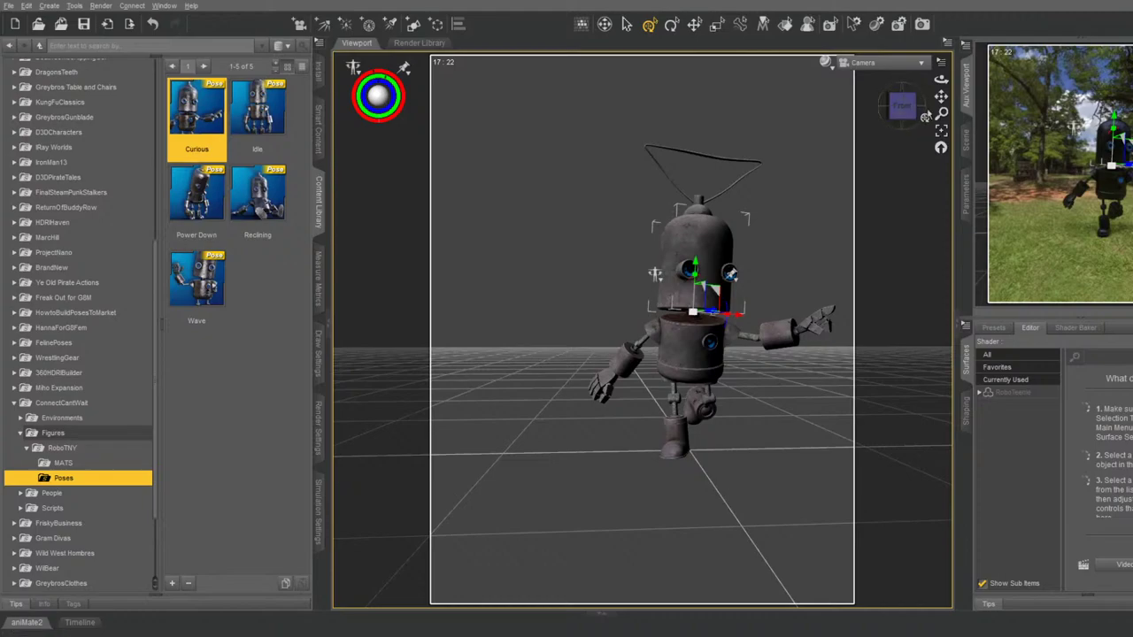
pyautogui.moveTo(940, 95); pyautogui.dragTo(940, 96)
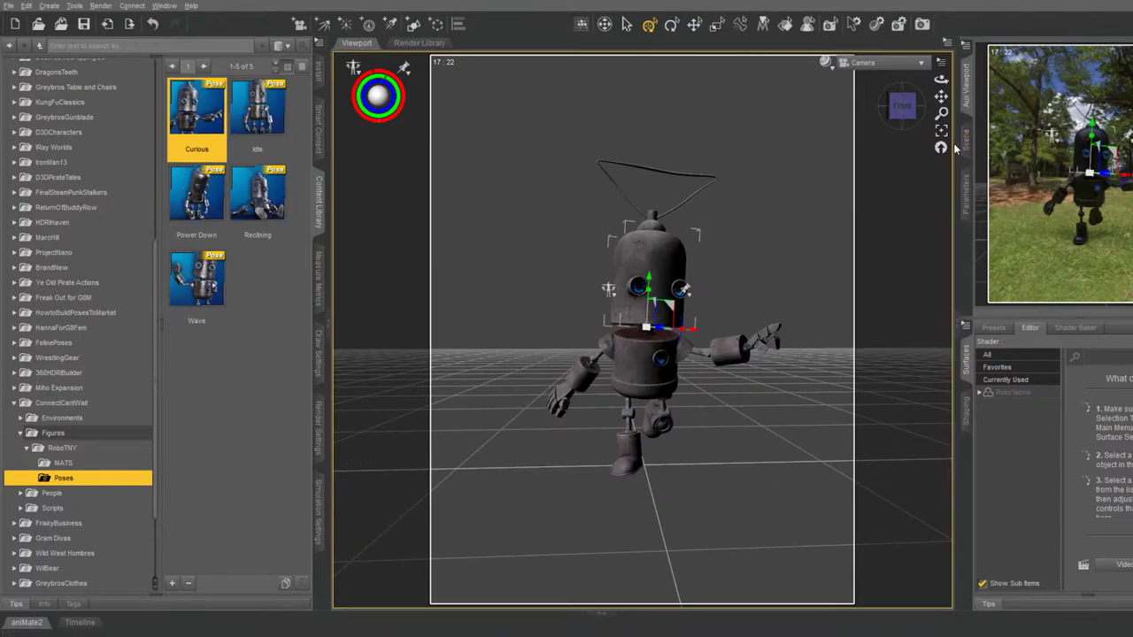
# Orbit the camera around the robot to a lower angle with trees and blue sky in the background and re-center the robot
pyautogui.click(901, 107)
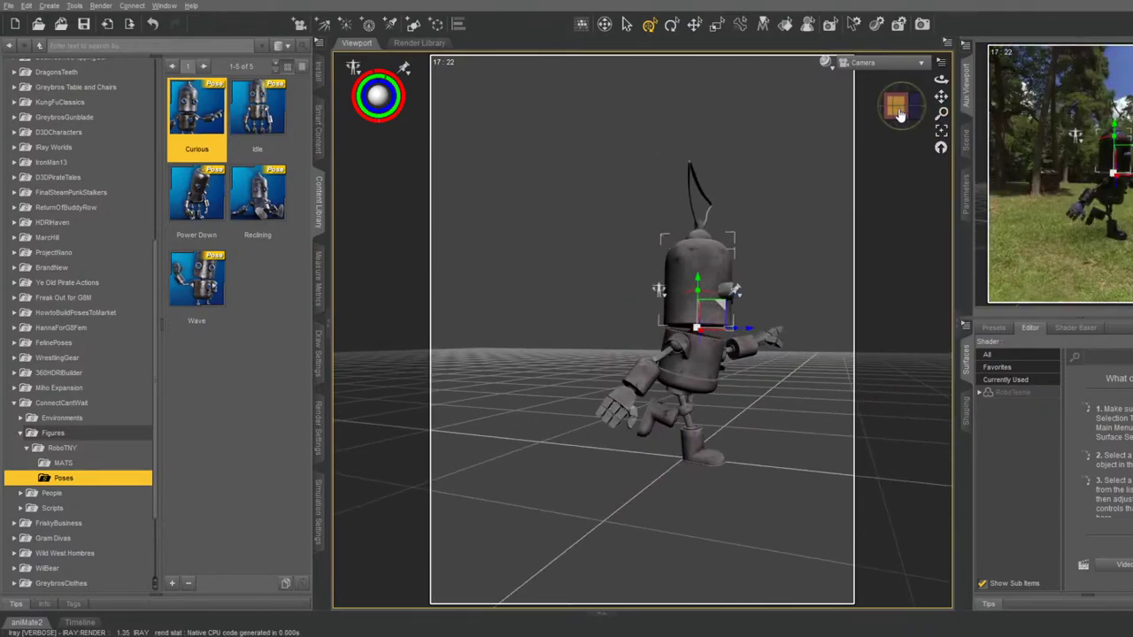
pyautogui.click(899, 112)
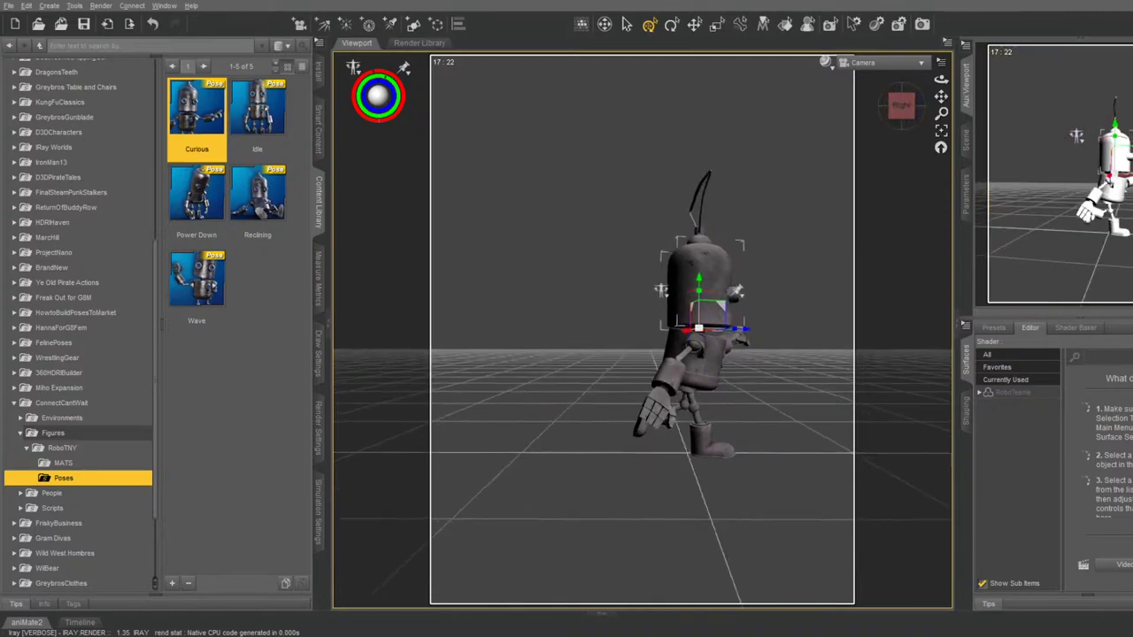
pyautogui.click(901, 112)
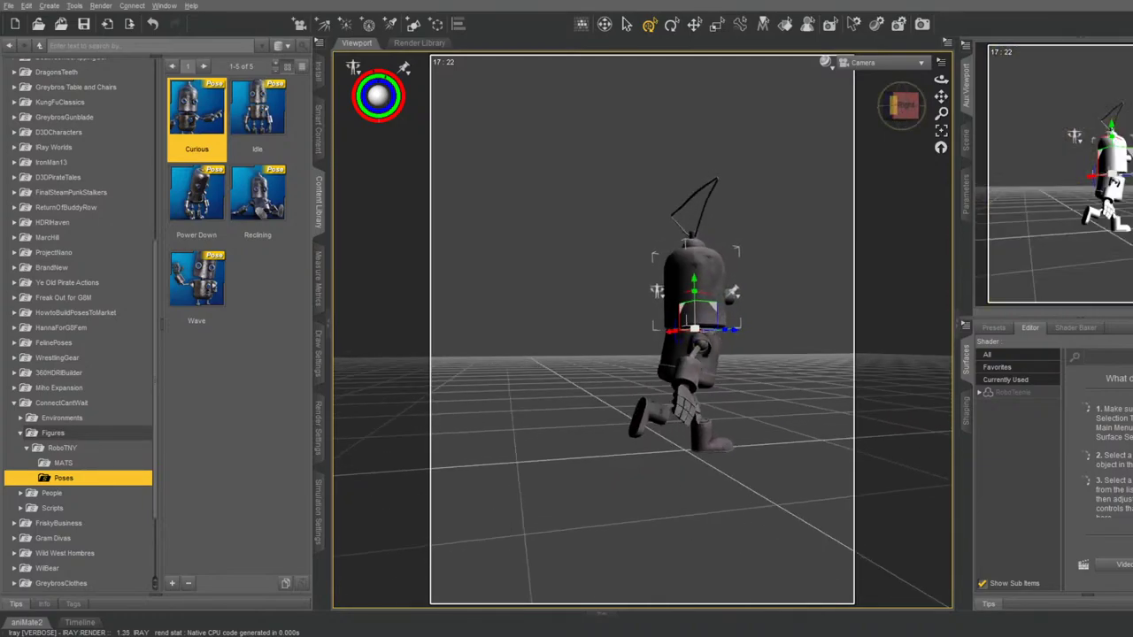
pyautogui.click(900, 108)
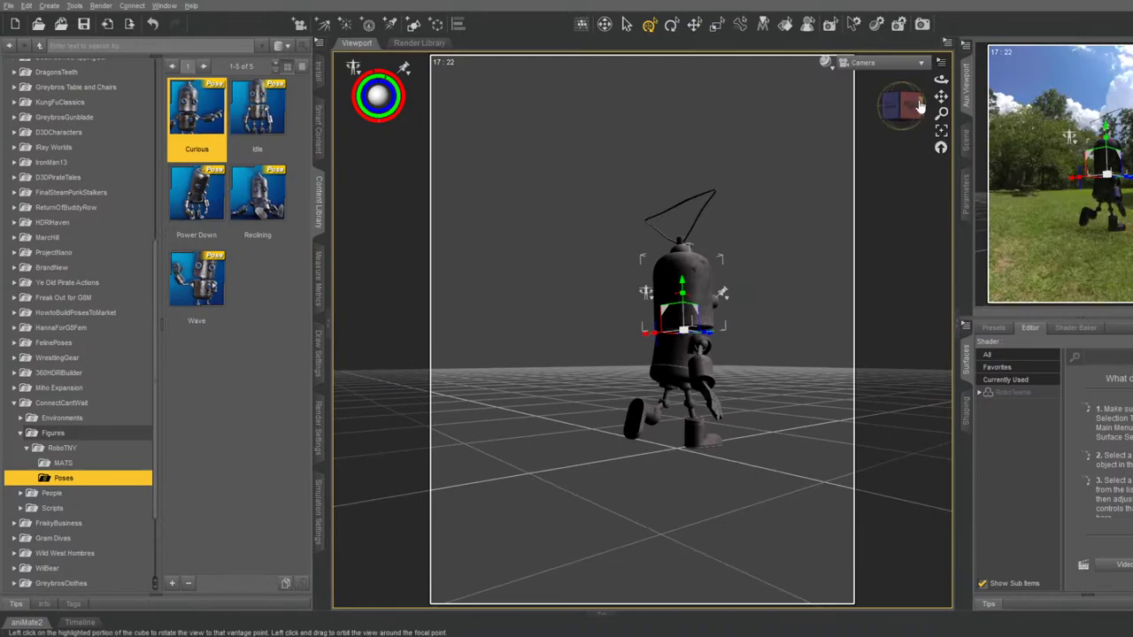
pyautogui.moveTo(941, 96); pyautogui.dragTo(931, 104)
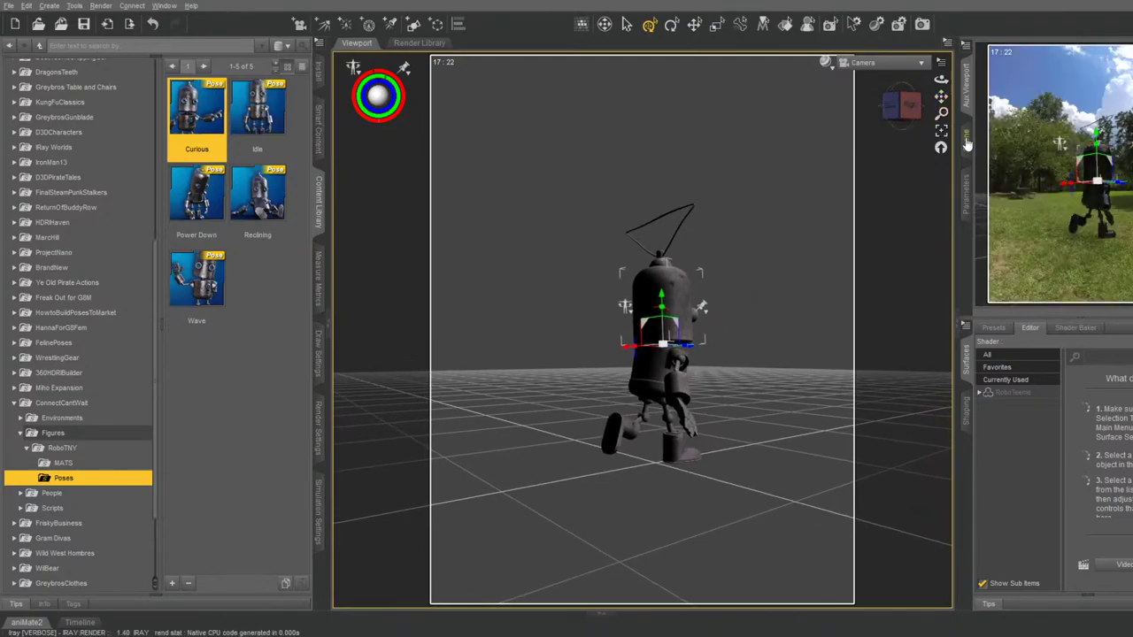
# Rotate the whole RoboTeenie figure about Y to face the camera and shift it along Z and X to center it in the frame
pyautogui.click(966, 142)
pyautogui.click(1042, 107)
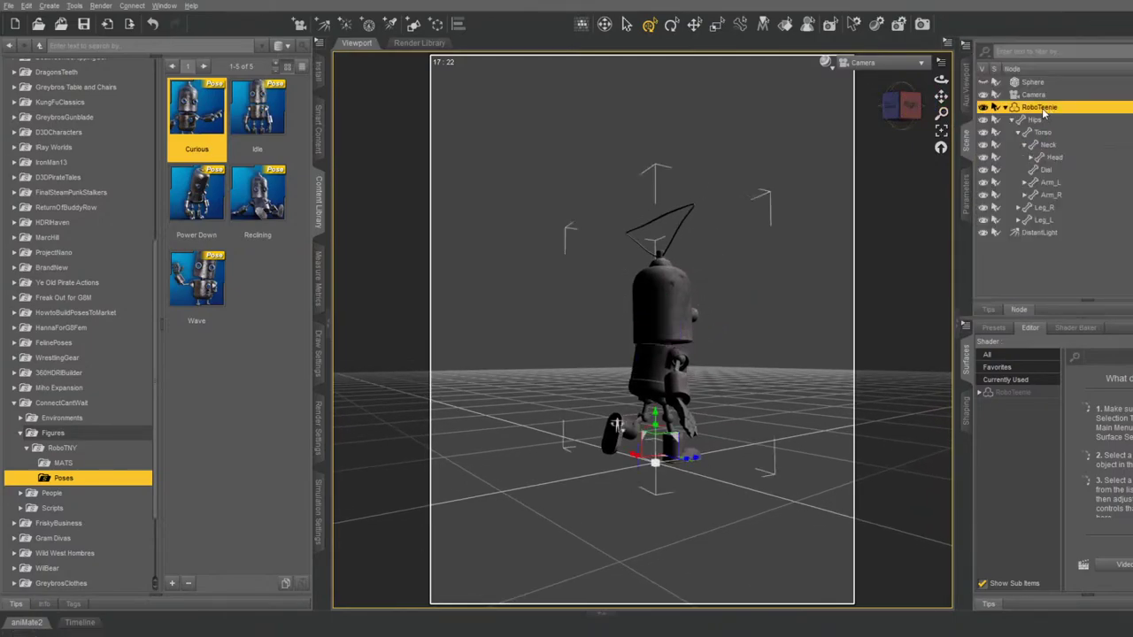
pyautogui.click(966, 196)
pyautogui.moveTo(1093, 174); pyautogui.dragTo(1131, 175)
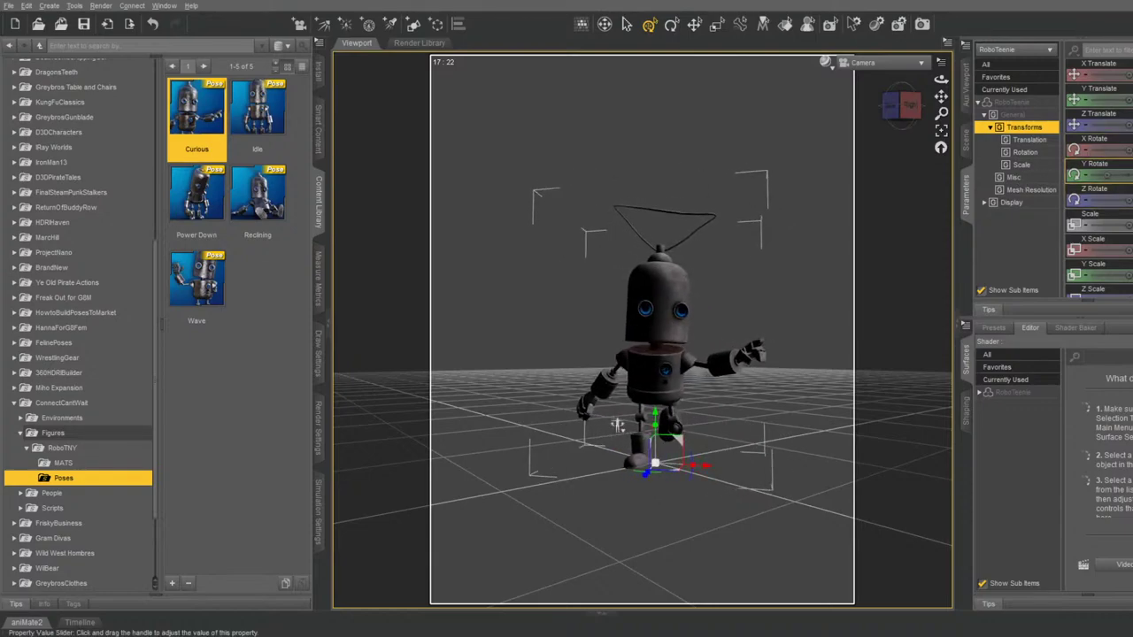
pyautogui.moveTo(1126, 125); pyautogui.dragTo(1122, 125)
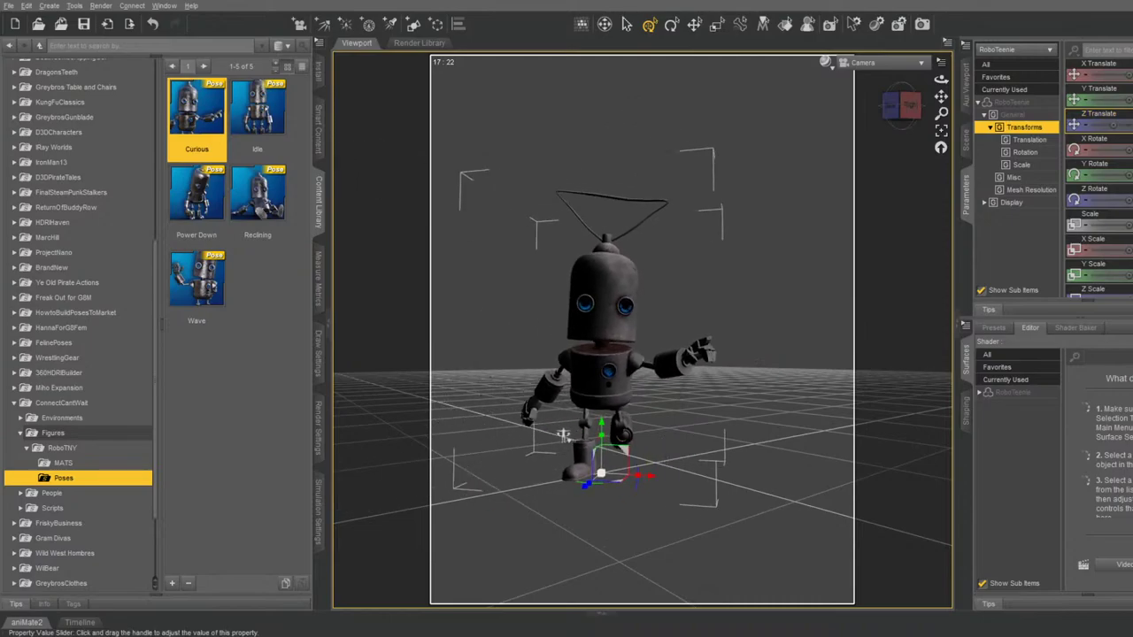
pyautogui.moveTo(1125, 77); pyautogui.dragTo(1130, 77)
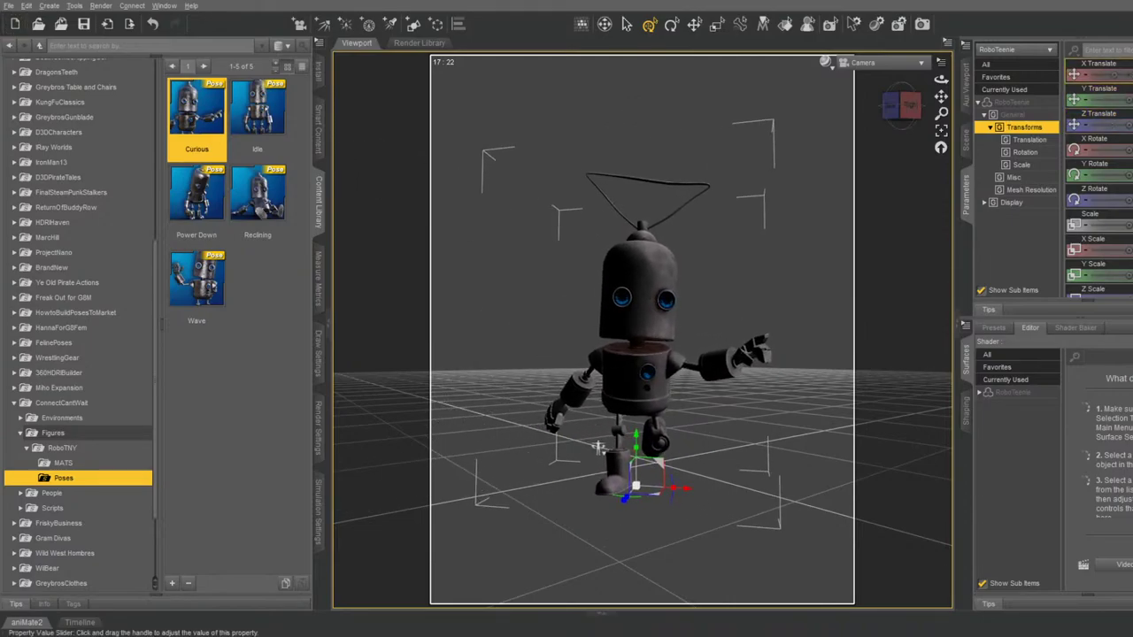
pyautogui.click(968, 95)
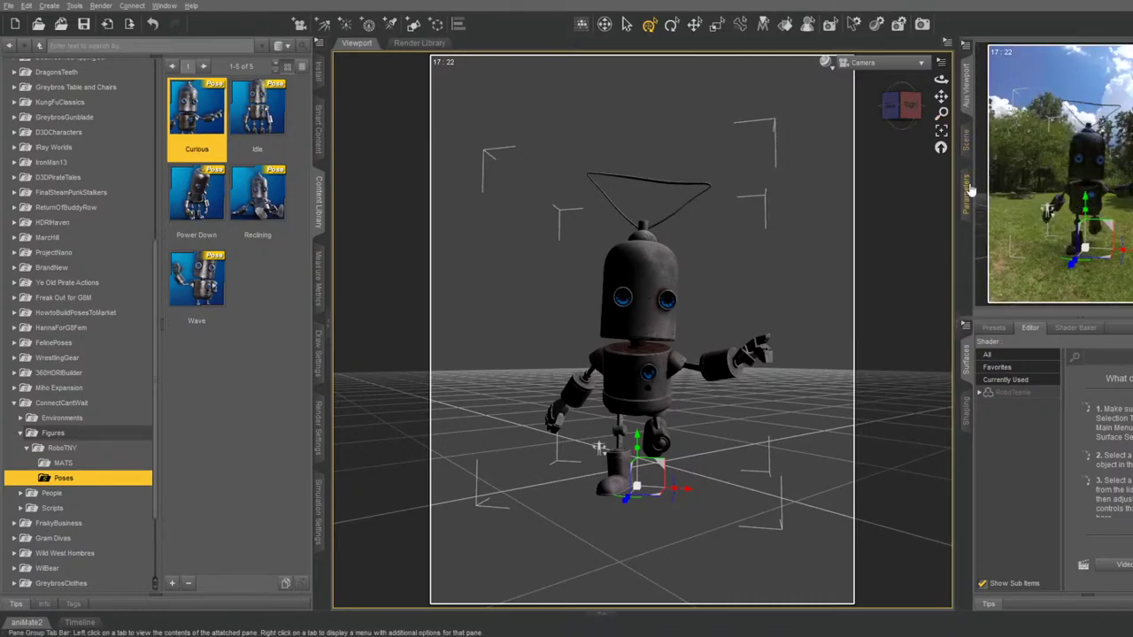
# Expand RoboTeenie's surfaces and select only the Body_SG surface
pyautogui.click(1000, 395)
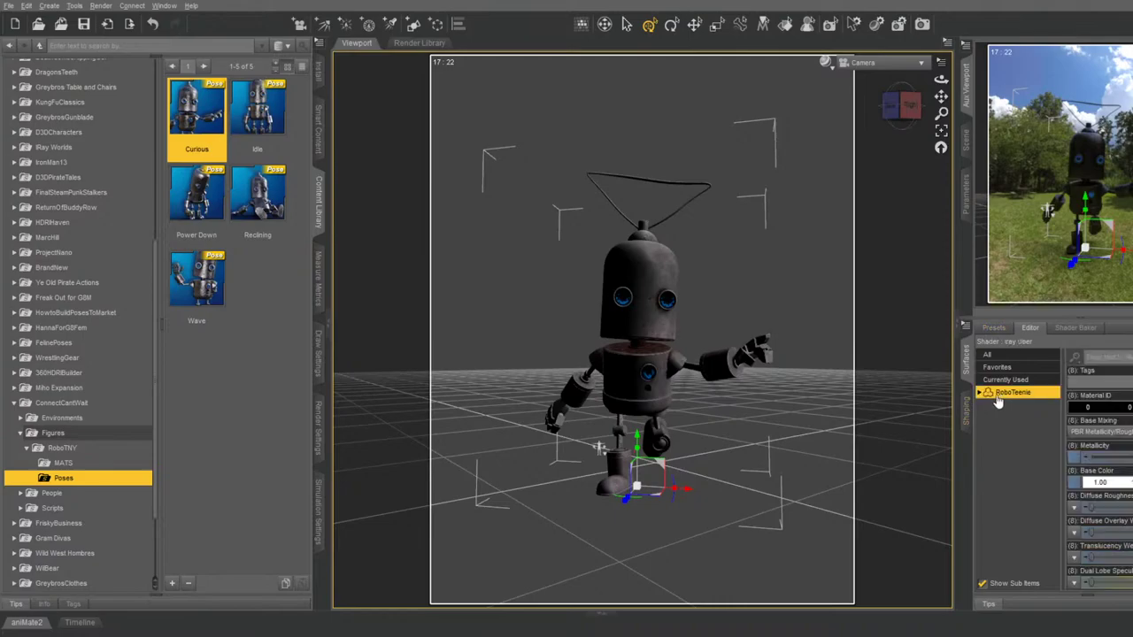
pyautogui.click(979, 392)
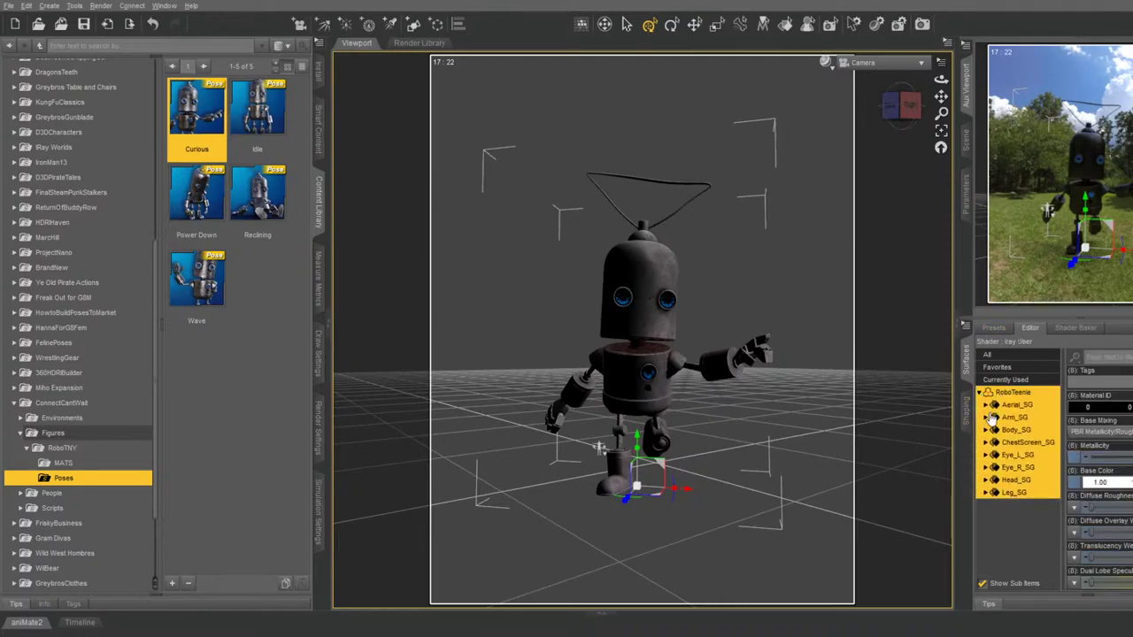
pyautogui.click(1032, 529)
pyautogui.click(1018, 431)
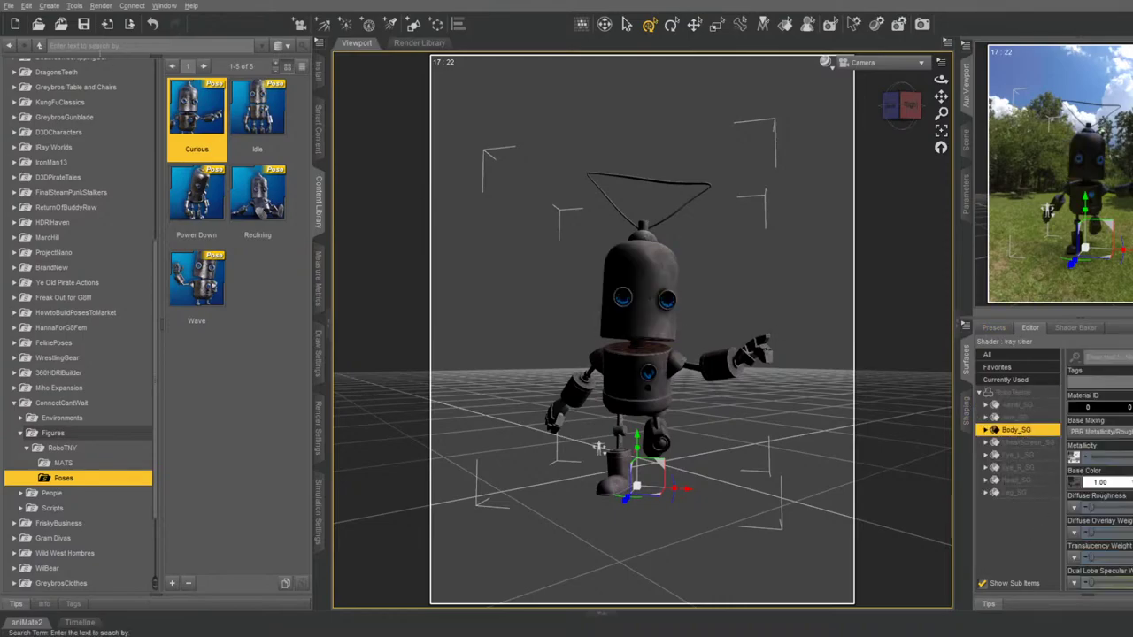
# Search the installed products for "metal" and open the shaders of Elaborate Metals Iray Shaders
pyautogui.click(318, 133)
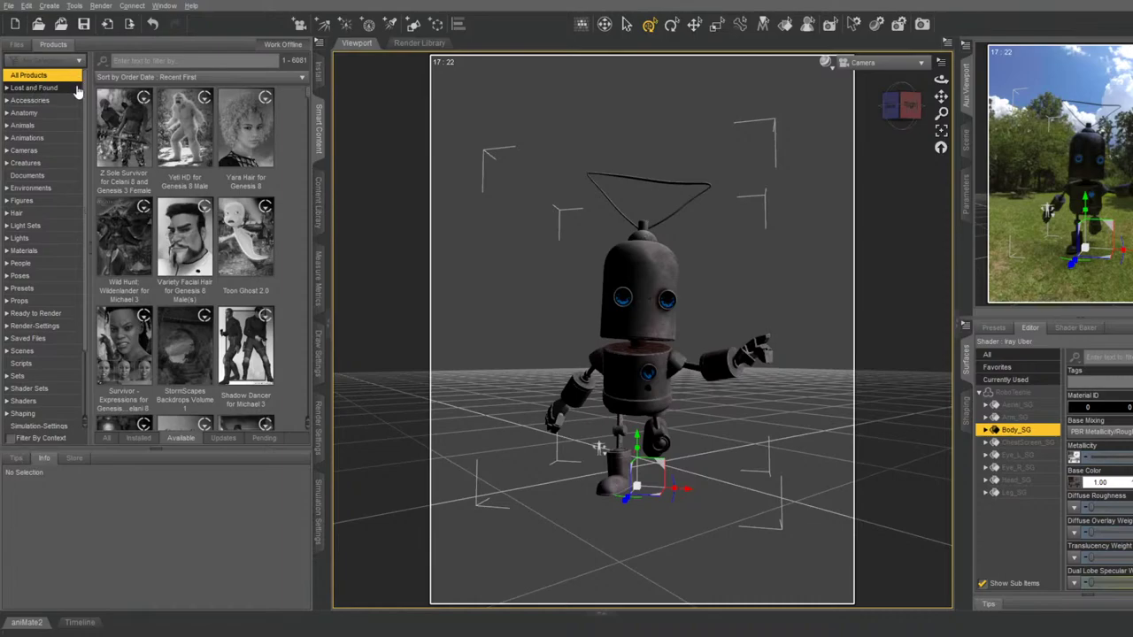
pyautogui.click(115, 60)
pyautogui.write('h')
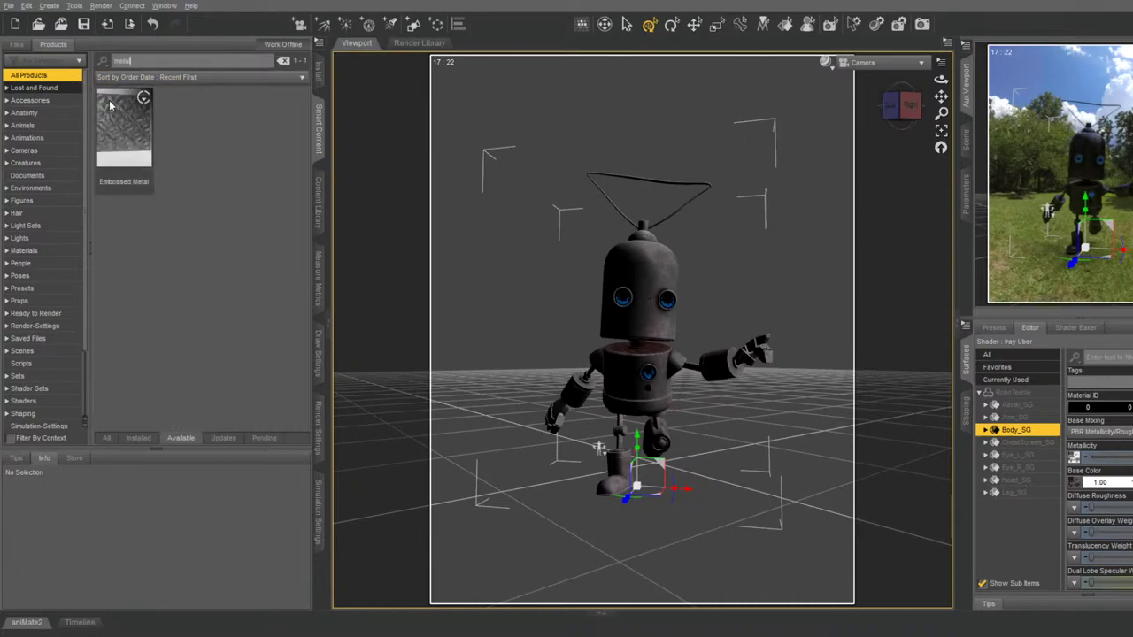
pyautogui.click(138, 438)
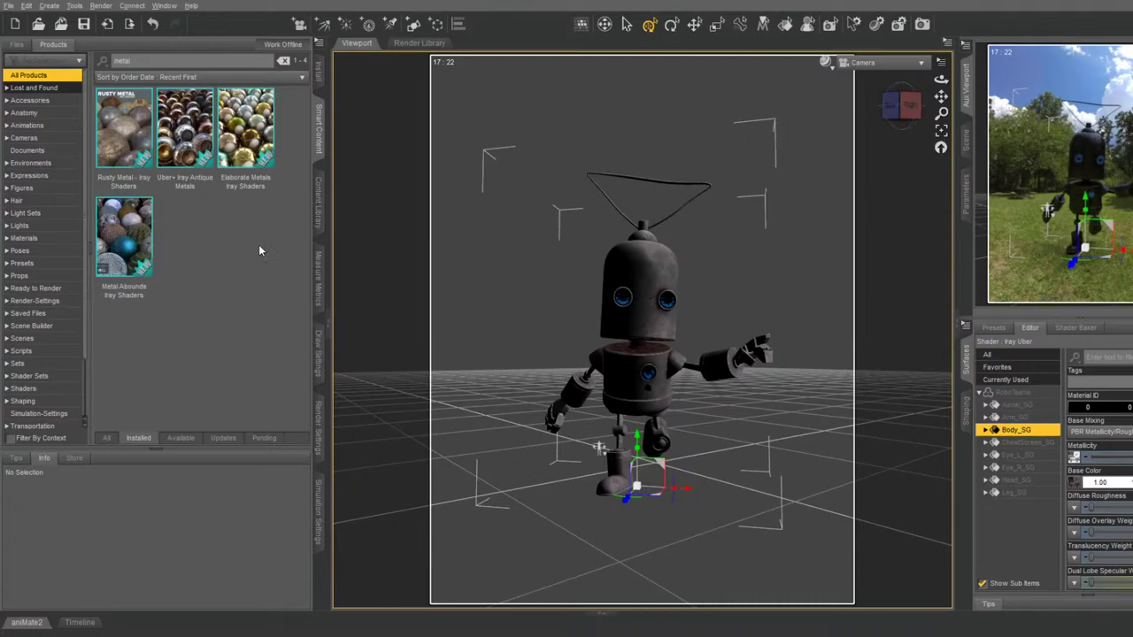
pyautogui.click(247, 117)
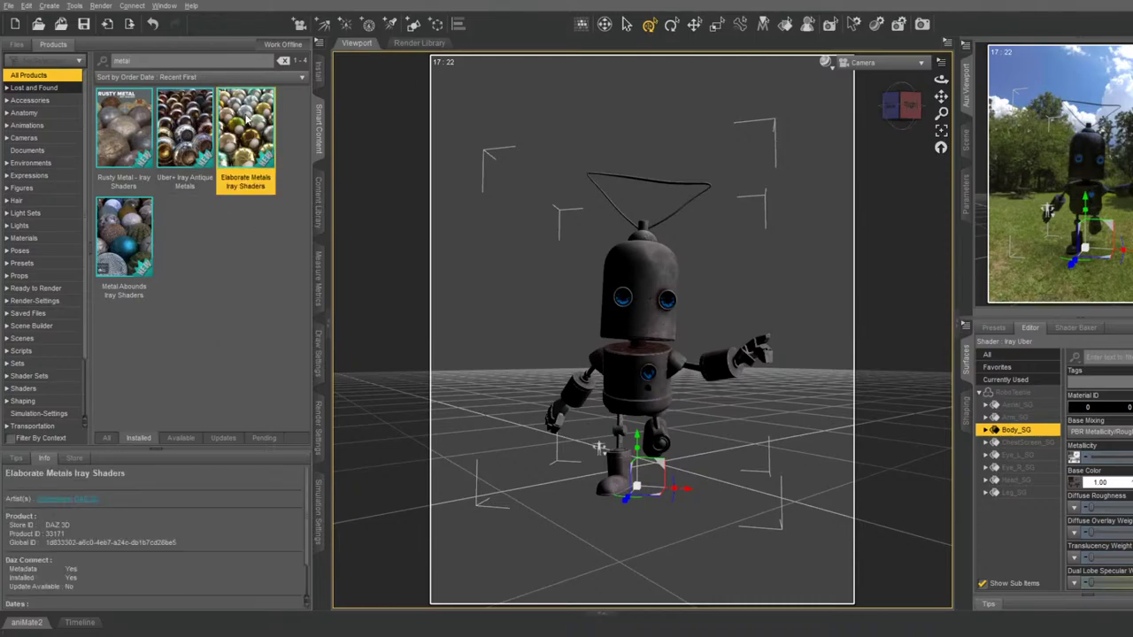
pyautogui.doubleClick(247, 118)
pyautogui.click(23, 173)
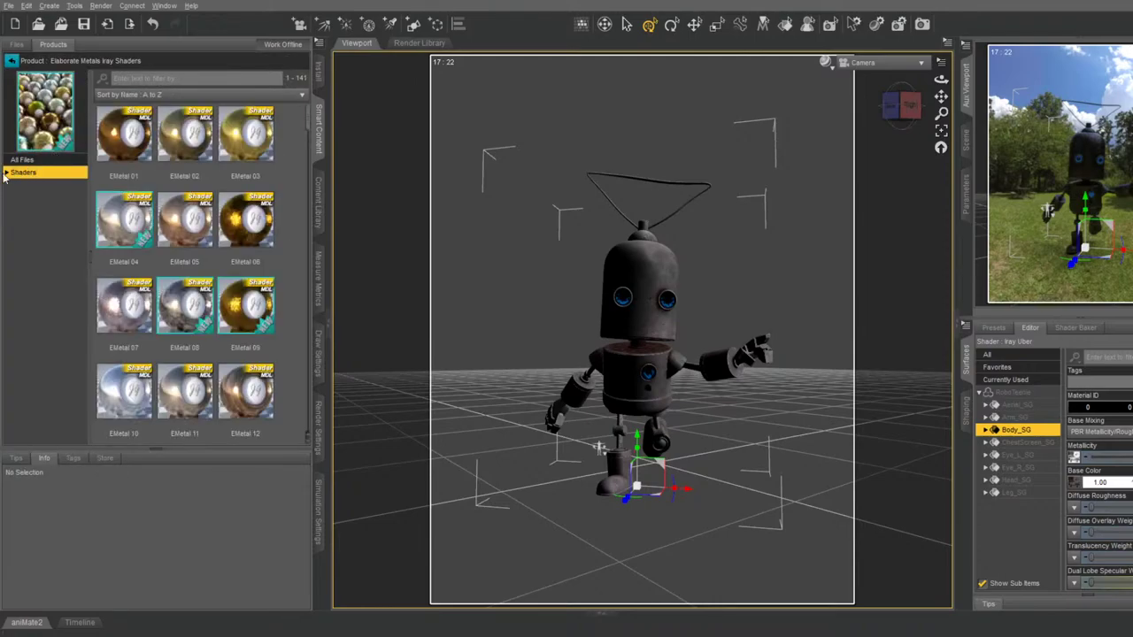
# Try the EMetal 10 and EMetal 20 shaders from Elaborate Metals on the robot's Body_SG surface
pyautogui.click(6, 172)
pyautogui.click(21, 184)
pyautogui.click(12, 184)
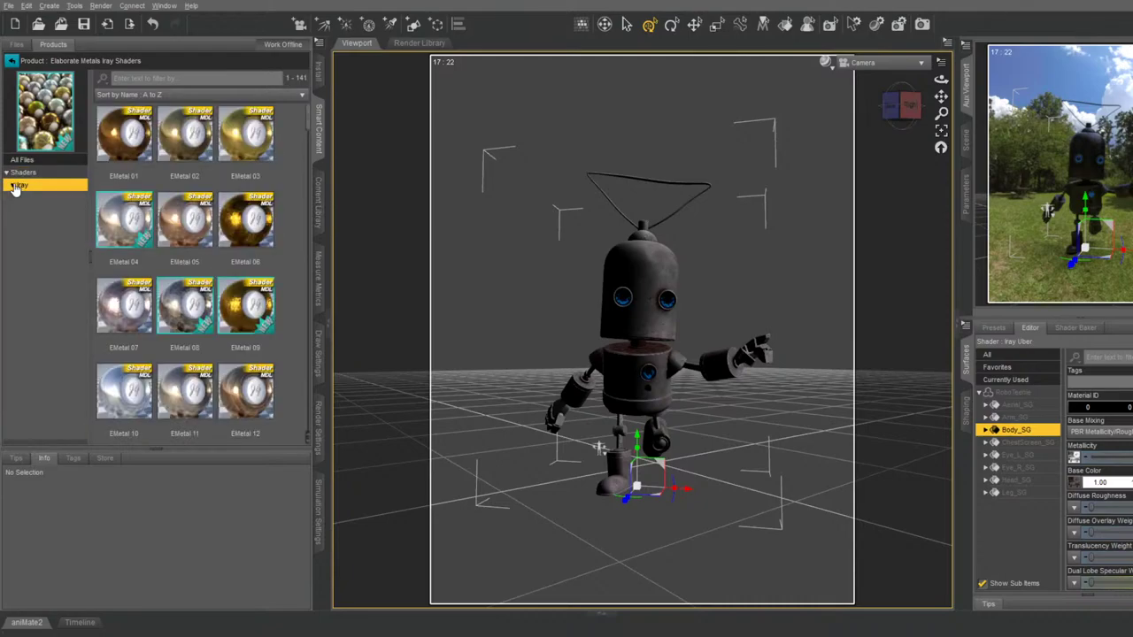
pyautogui.doubleClick(122, 395)
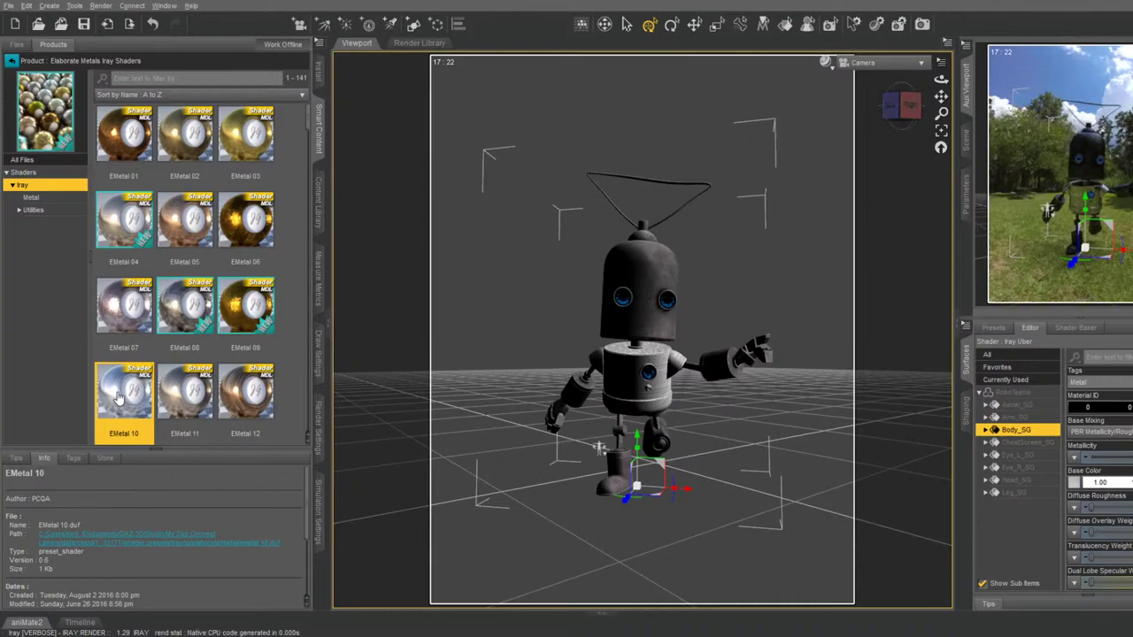
pyautogui.scroll(-6, 181, 354)
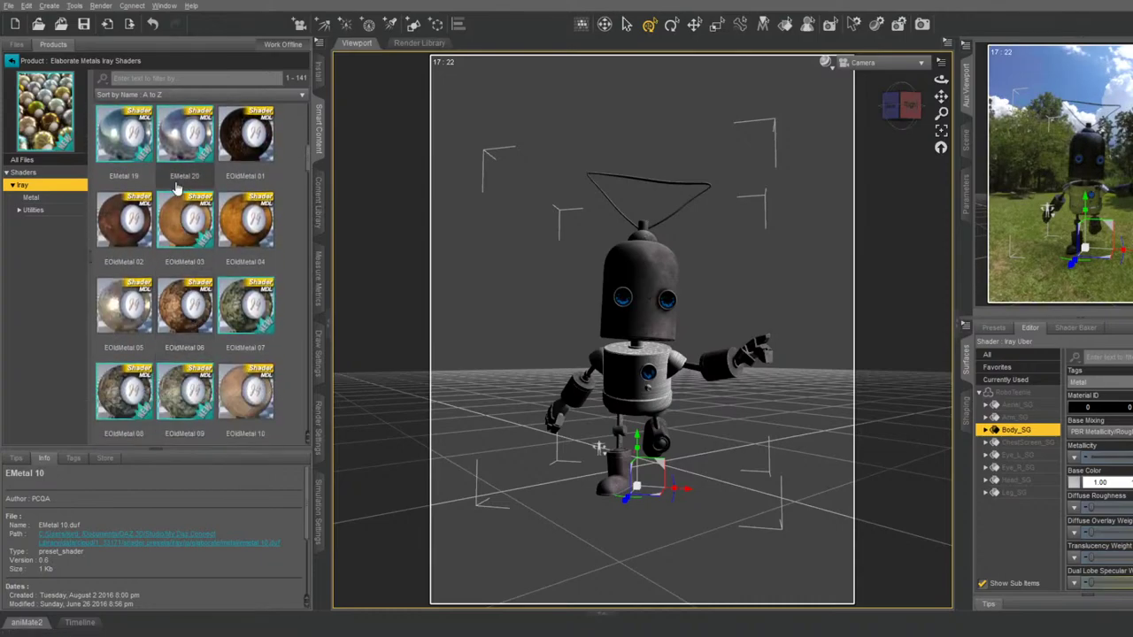
pyautogui.click(196, 140)
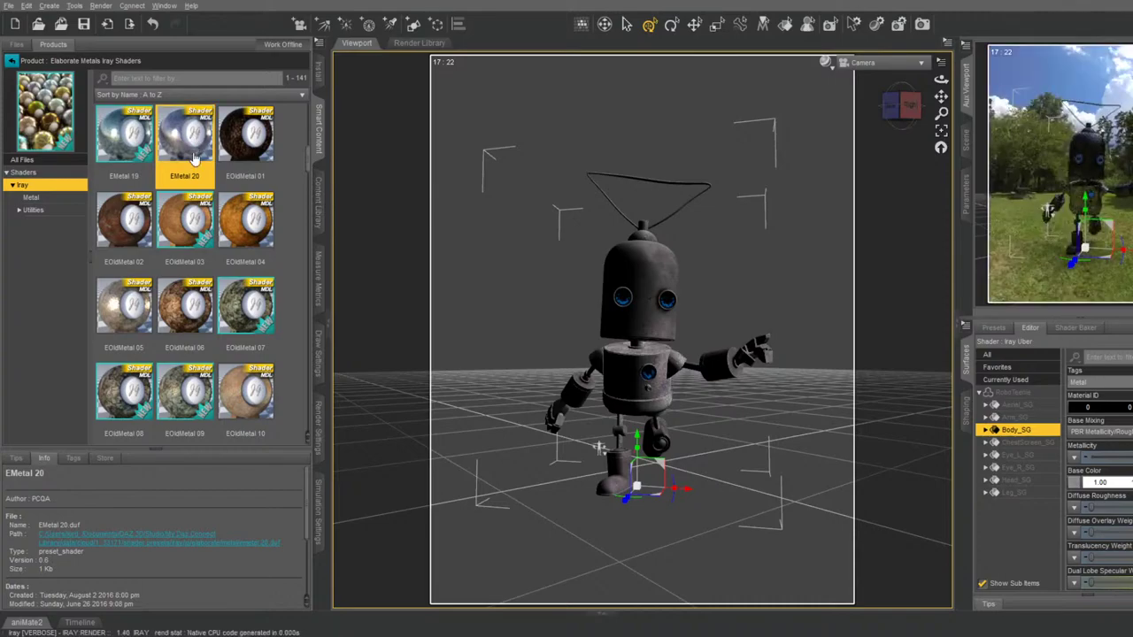
pyautogui.scroll(-3, 237, 332)
# Browse the installed Shader Sets products down to the Mec4D PBS metallic metal paint category and clear the metal keyword filter
pyautogui.click(12, 62)
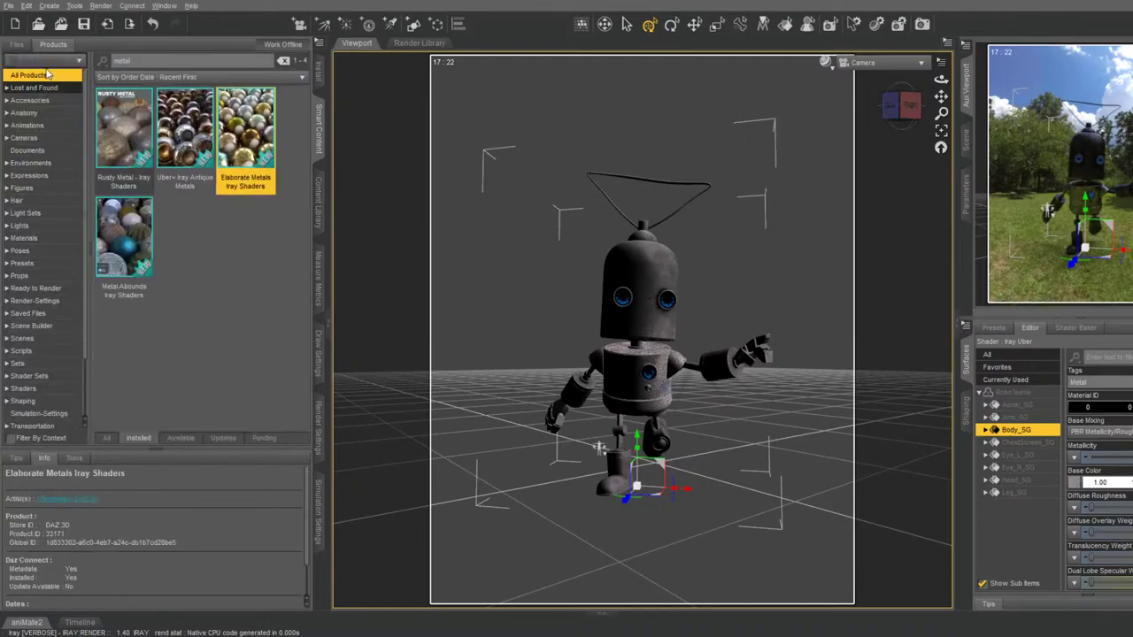
pyautogui.scroll(-2, 27, 327)
pyautogui.click(27, 311)
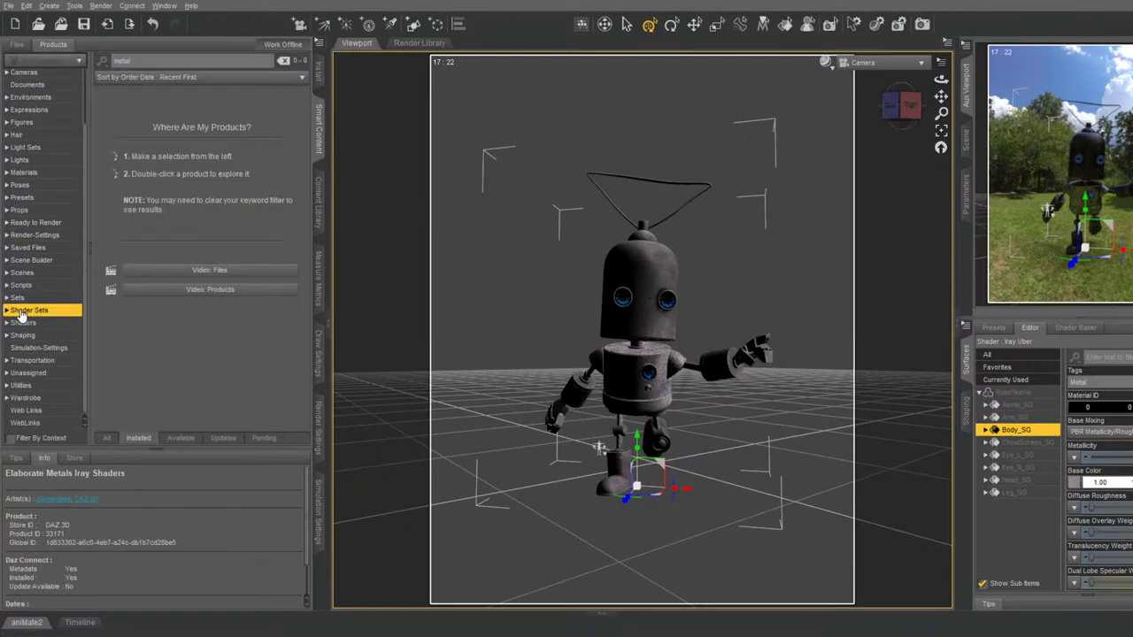
pyautogui.click(7, 310)
pyautogui.click(25, 326)
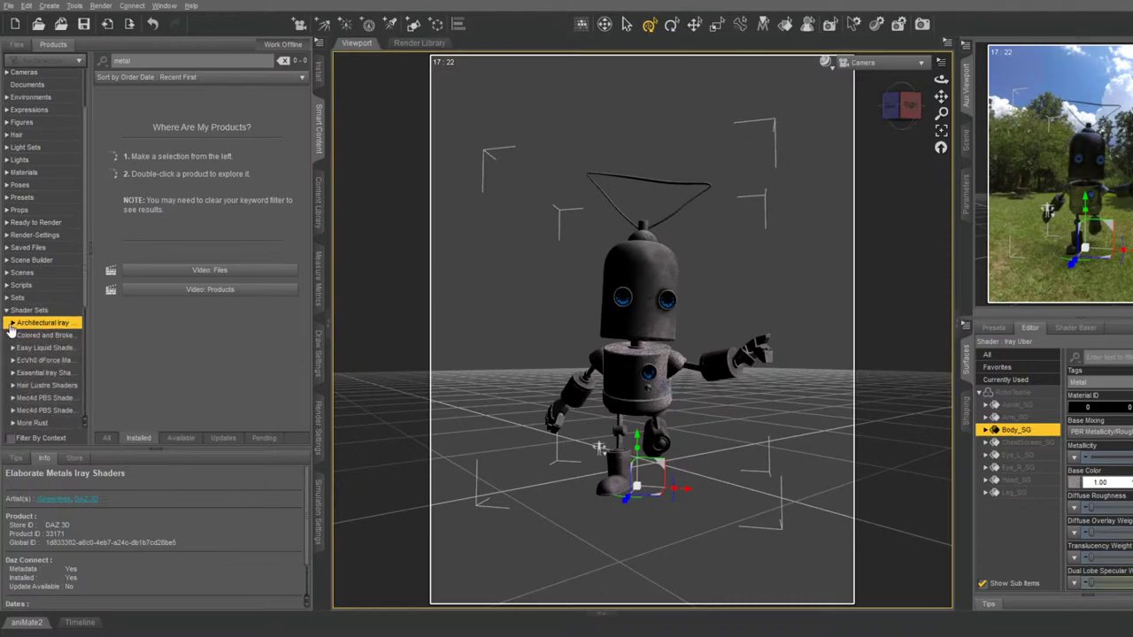
pyautogui.scroll(-3, 54, 328)
pyautogui.scroll(-2, 60, 327)
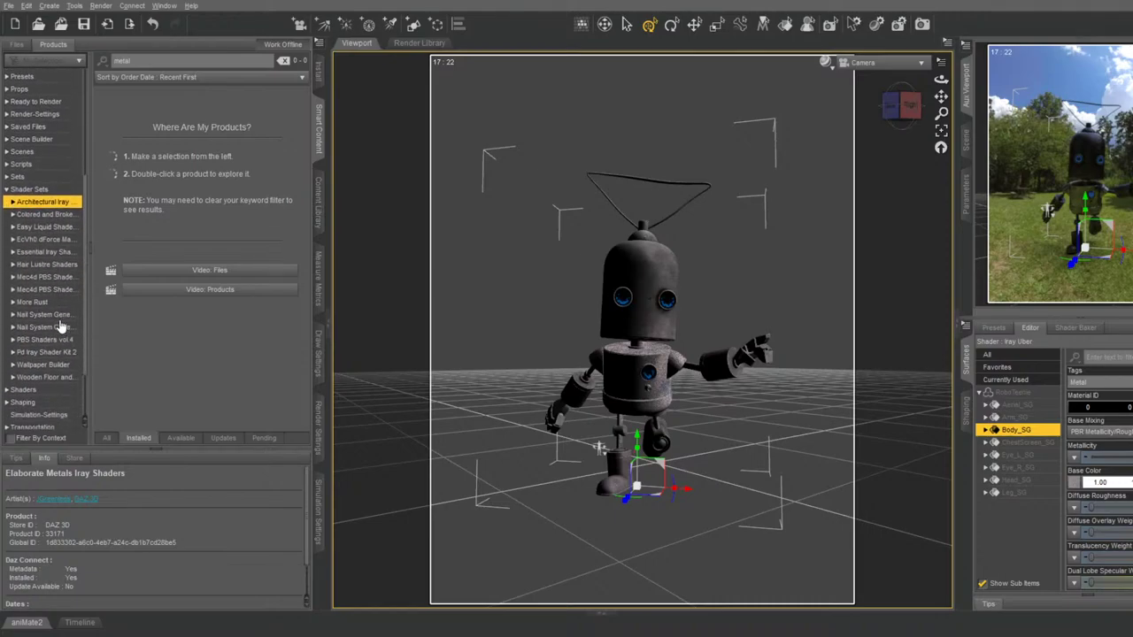
pyautogui.click(33, 257)
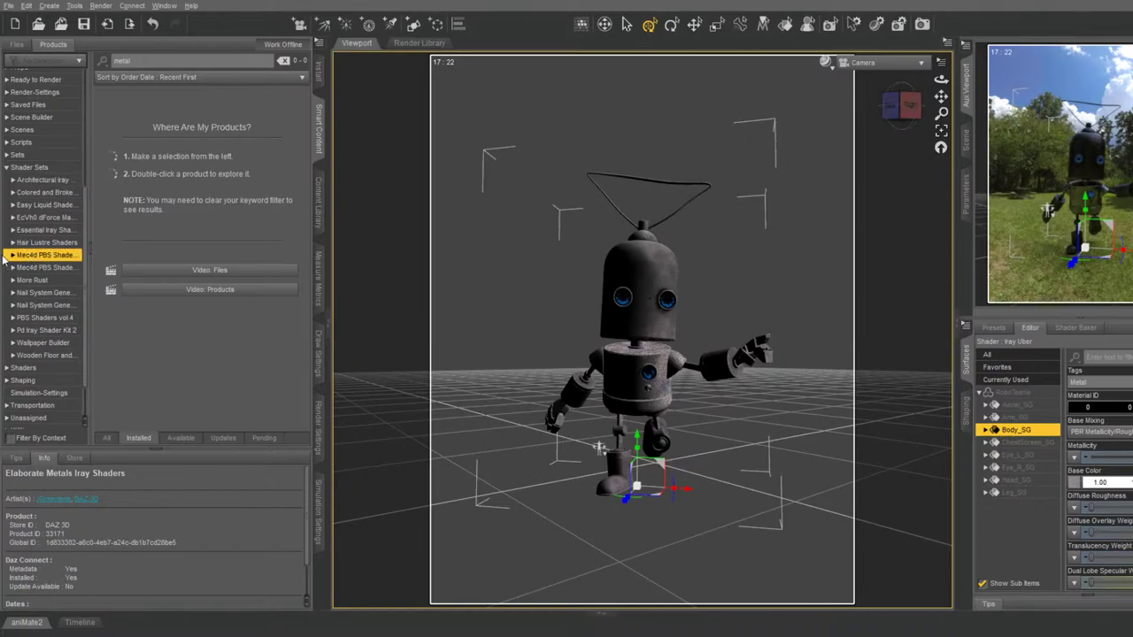
pyautogui.click(11, 255)
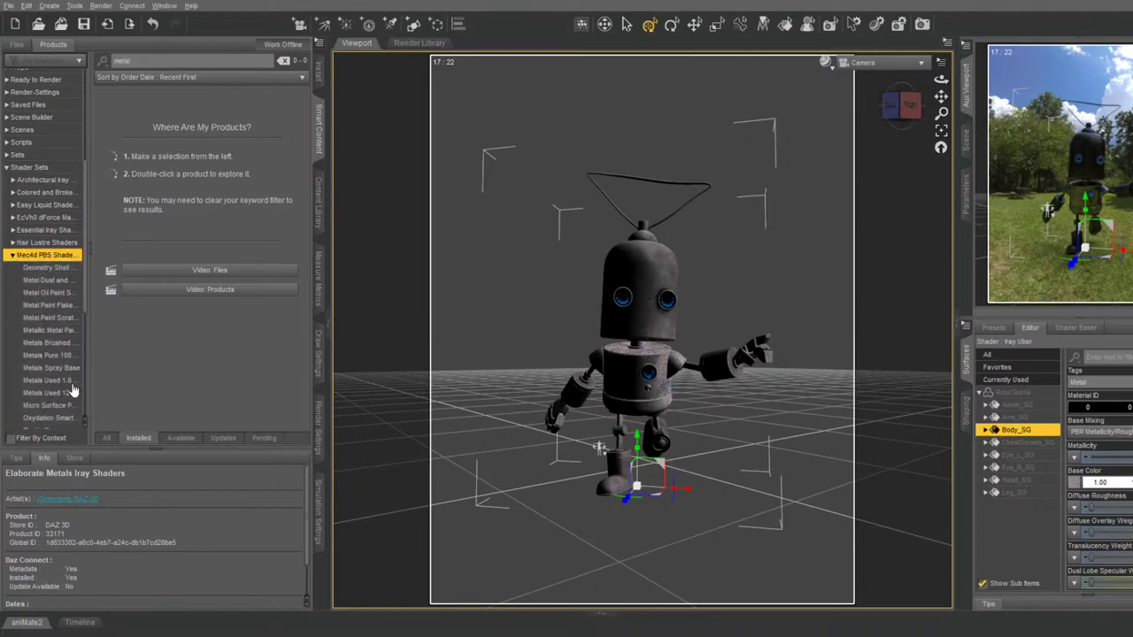
pyautogui.click(59, 343)
pyautogui.click(60, 331)
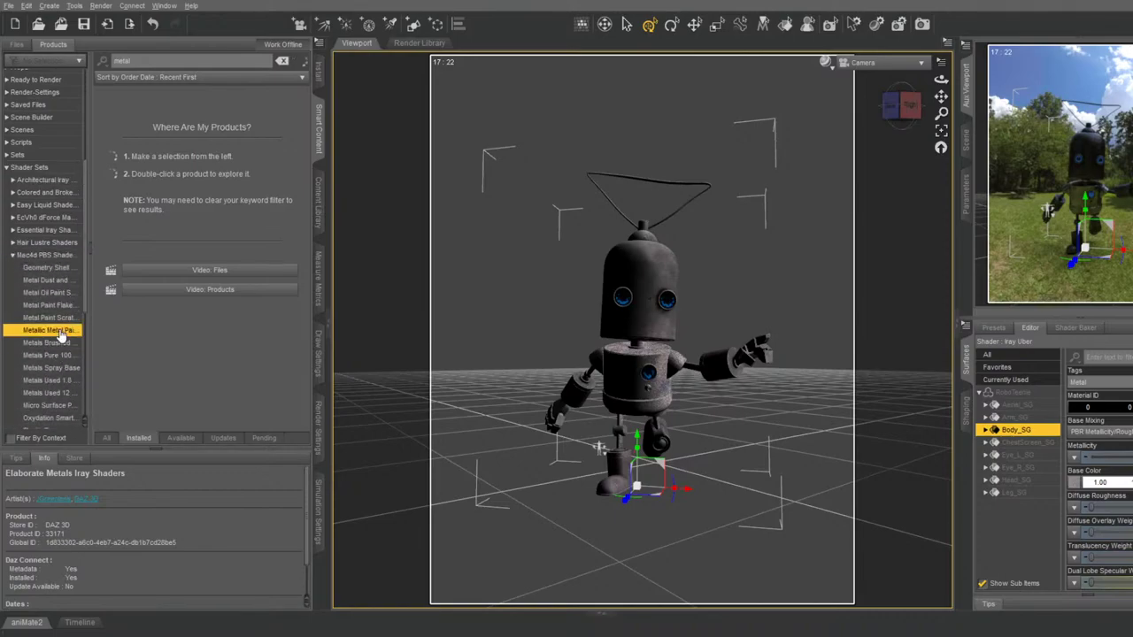
pyautogui.click(281, 60)
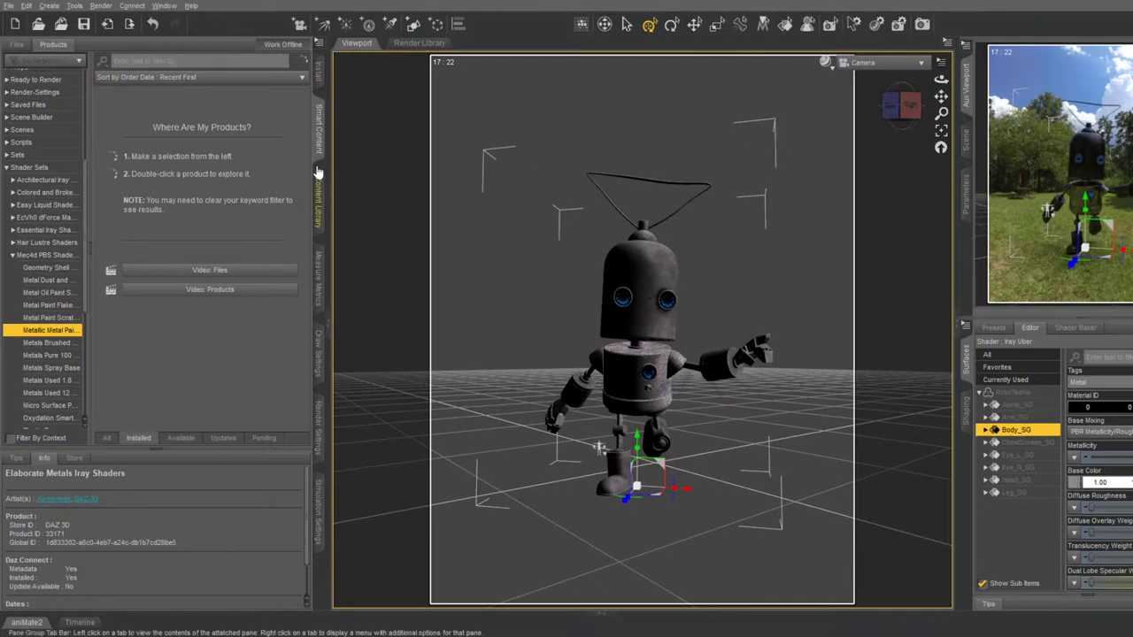
# Find the Iray DAZ Uber shader presets in the Content Library and apply Metal - Cobalt to the Body_SG surface
pyautogui.click(319, 205)
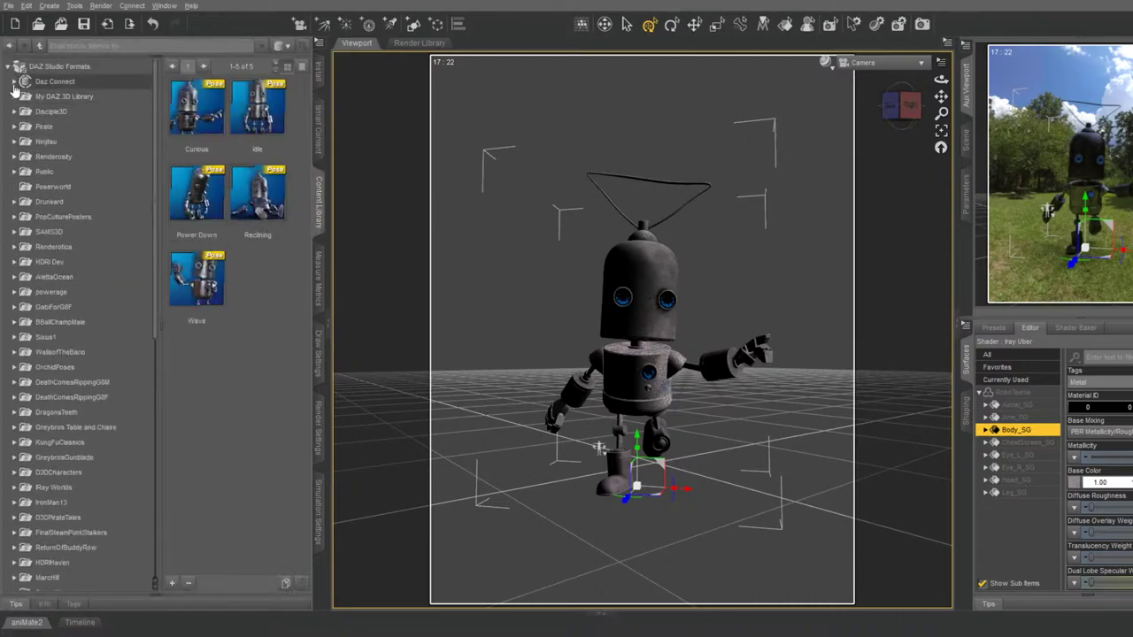
pyautogui.click(14, 80)
pyautogui.scroll(-1, 46, 354)
pyautogui.scroll(-1, 46, 354)
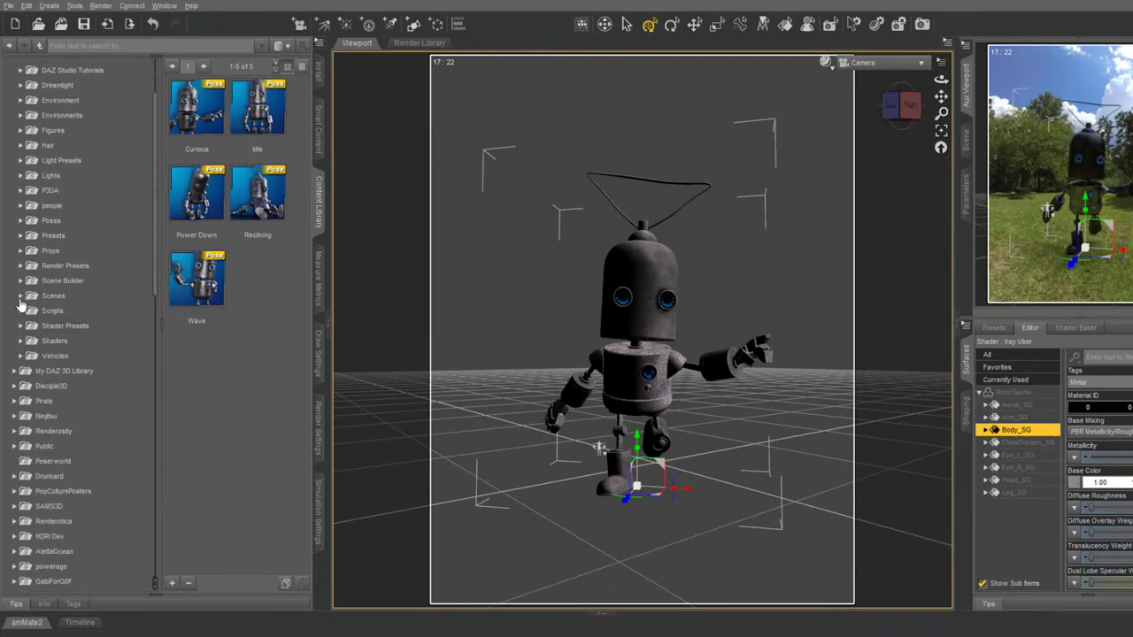
pyautogui.click(20, 327)
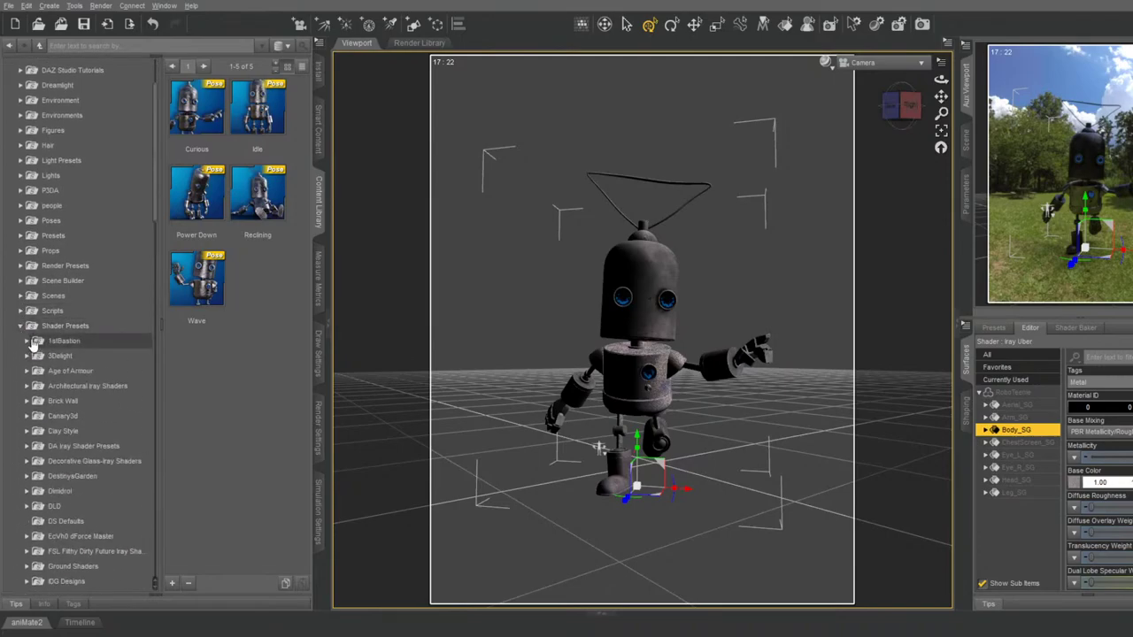
pyautogui.scroll(-5, 25, 372)
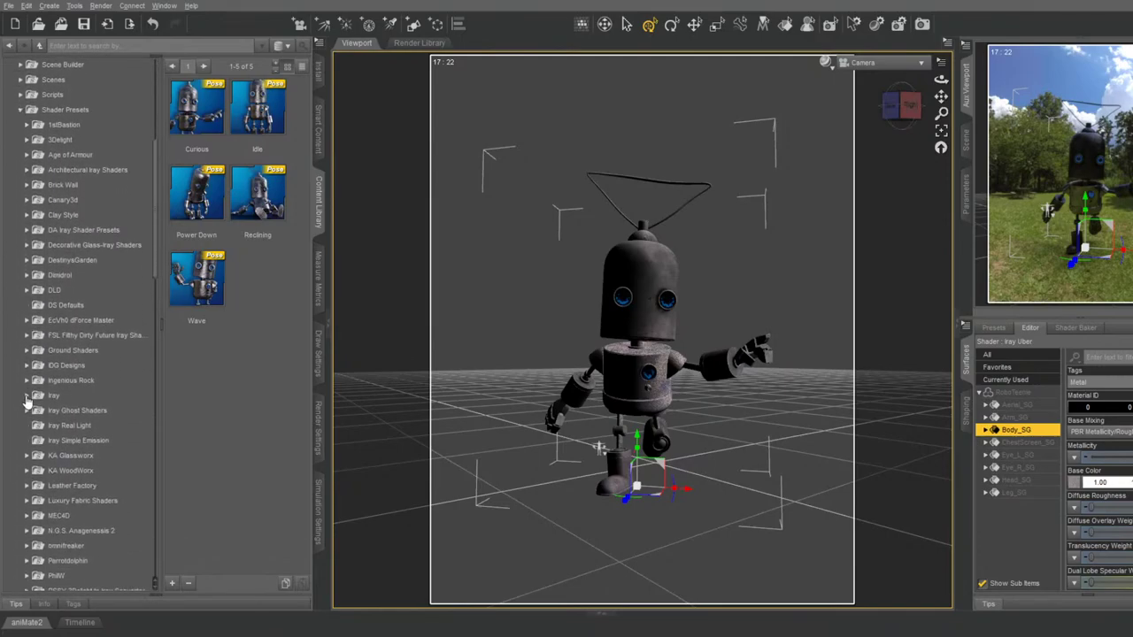
pyautogui.click(26, 396)
pyautogui.click(60, 412)
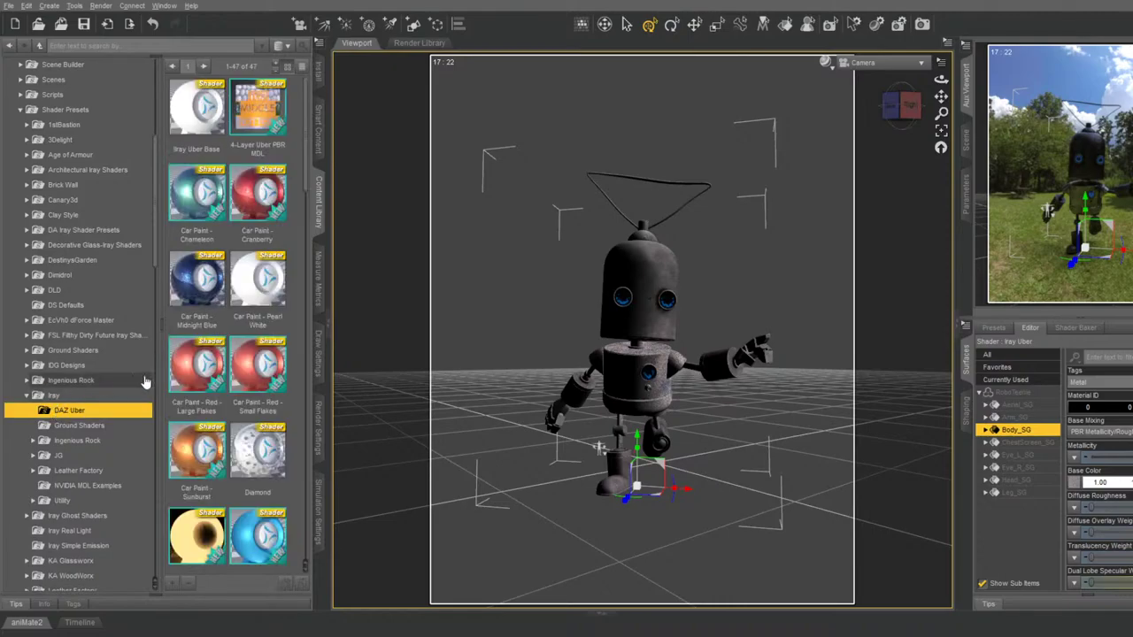
pyautogui.scroll(-10, 231, 379)
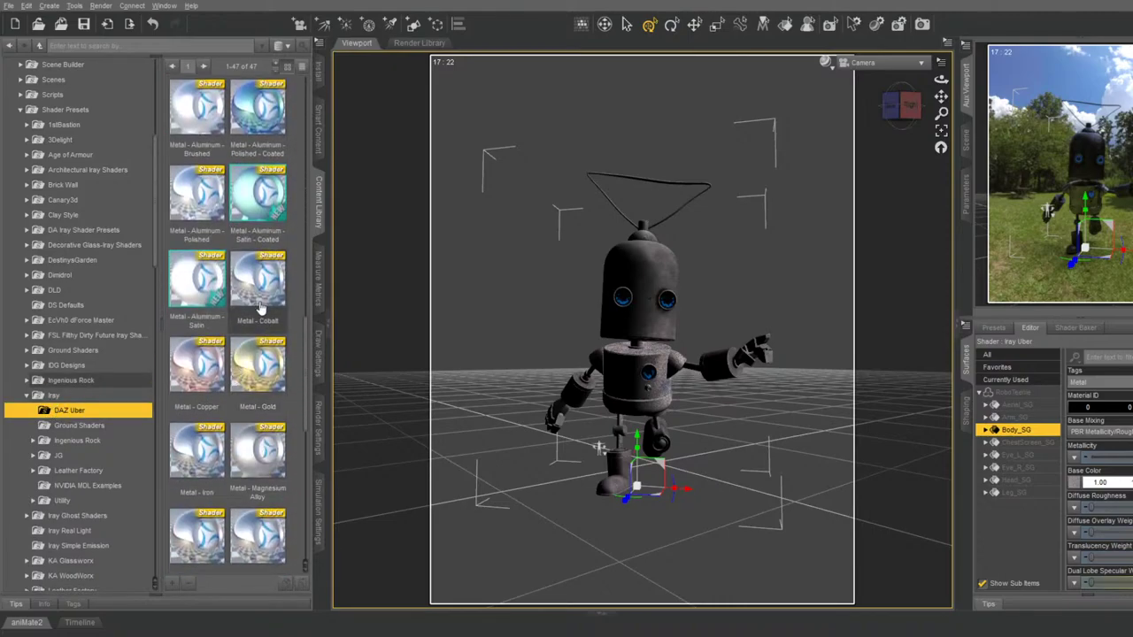
pyautogui.click(256, 281)
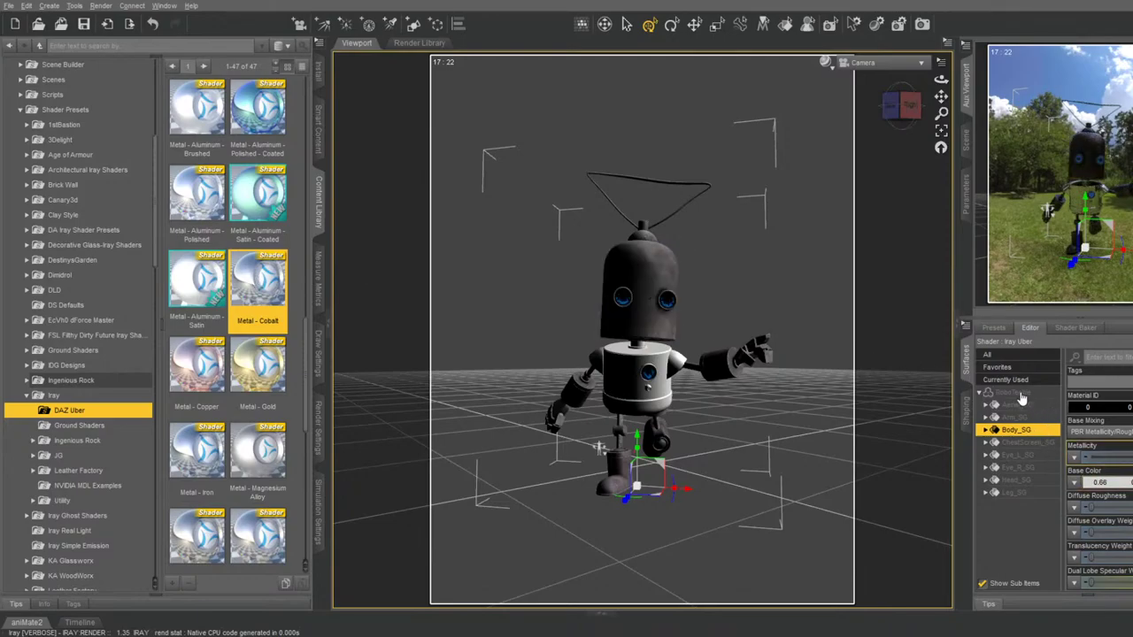
# Apply the Metal - Cobalt shader to the Aerial_SG and Arm_SG surfaces, and to the Head_SG and Leg_SG surfaces
pyautogui.click(1017, 417)
pyautogui.keyDown('ctrl'); pyautogui.click(1018, 405); pyautogui.keyUp('ctrl')
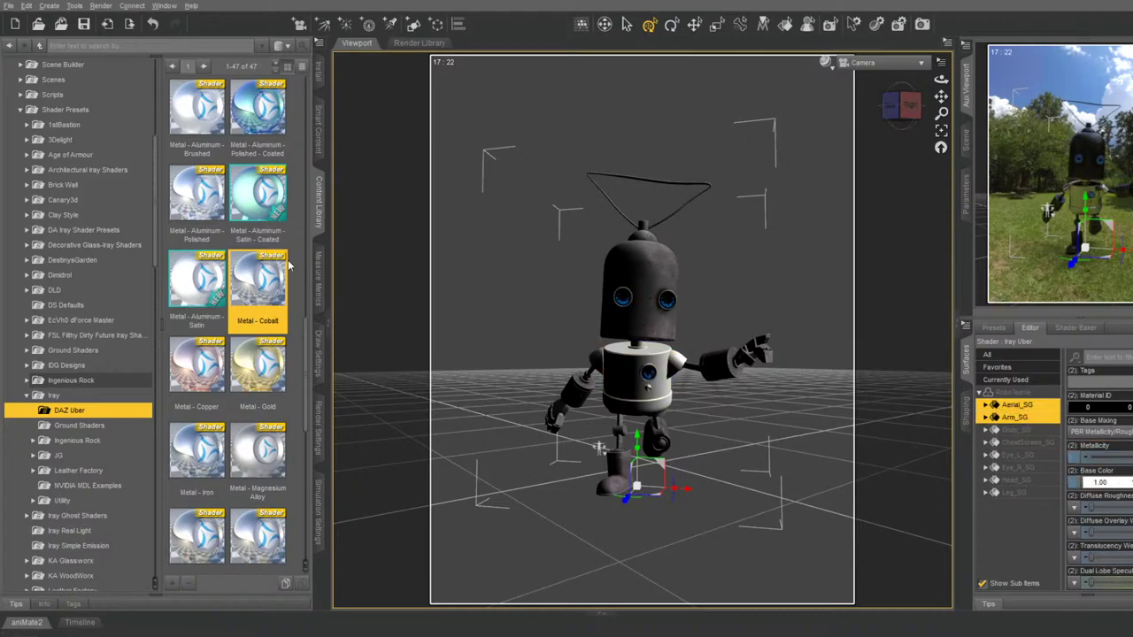
pyautogui.doubleClick(259, 280)
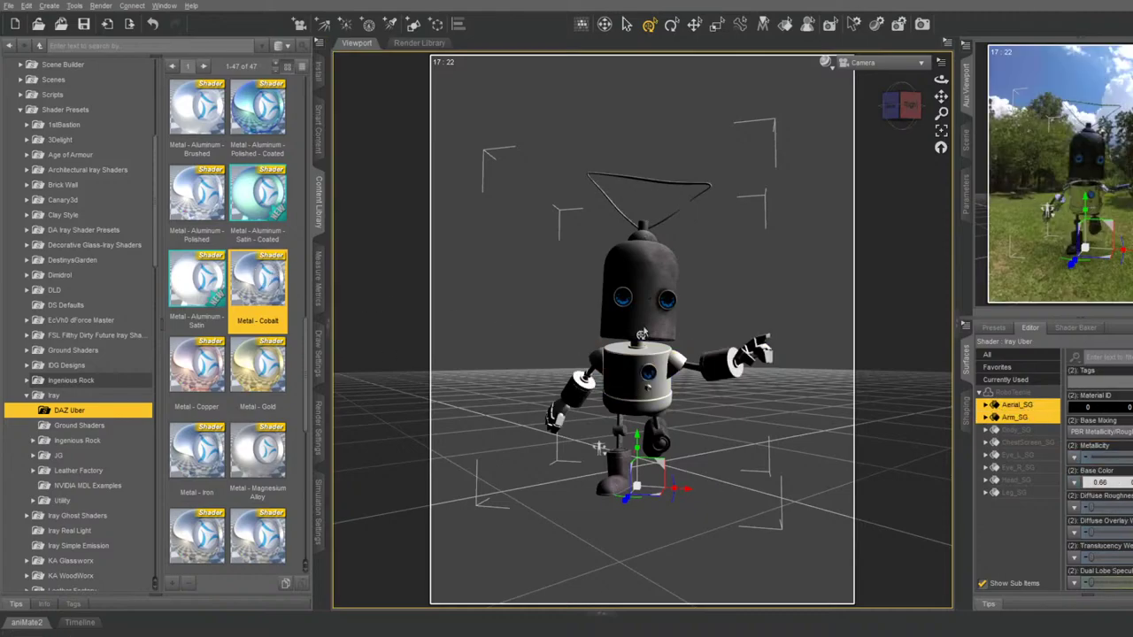
pyautogui.click(1016, 480)
pyautogui.keyDown('ctrl'); pyautogui.click(1014, 492); pyautogui.keyUp('ctrl')
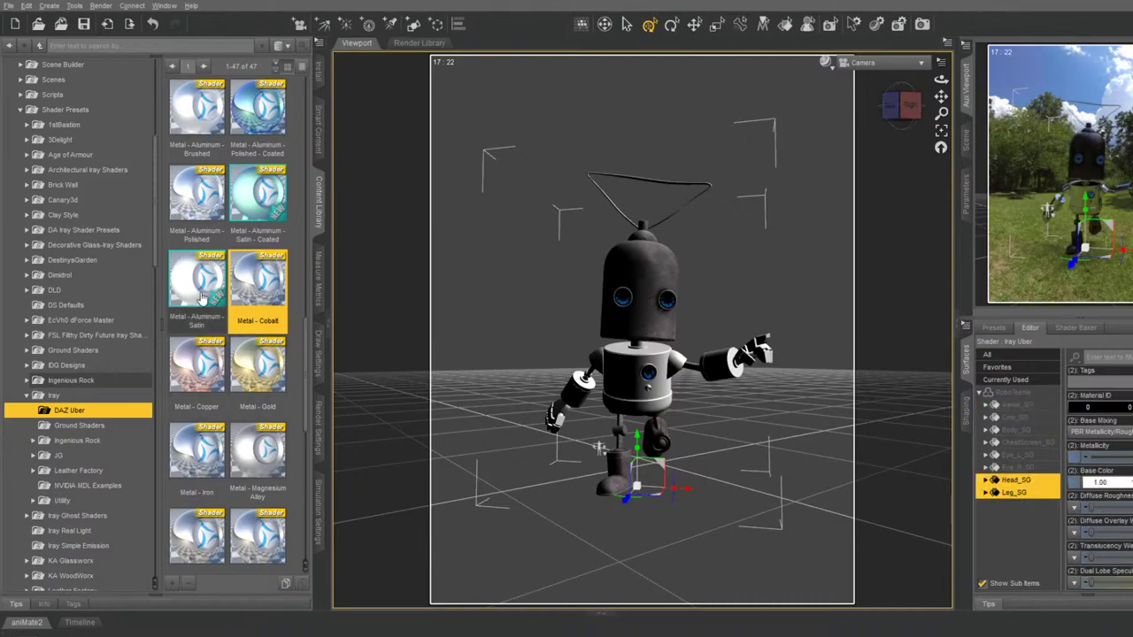
pyautogui.doubleClick(270, 295)
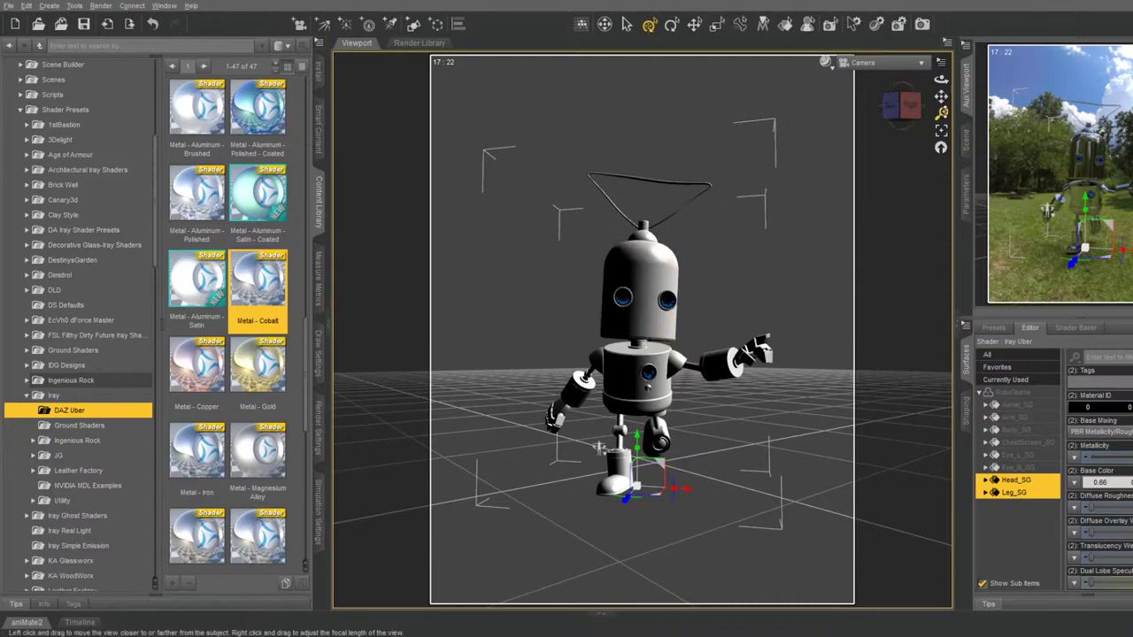
# Bring the camera slightly closer to the robot and tilt its Head upward using a close-up in Perspective View
pyautogui.moveTo(942, 112); pyautogui.dragTo(941, 95)
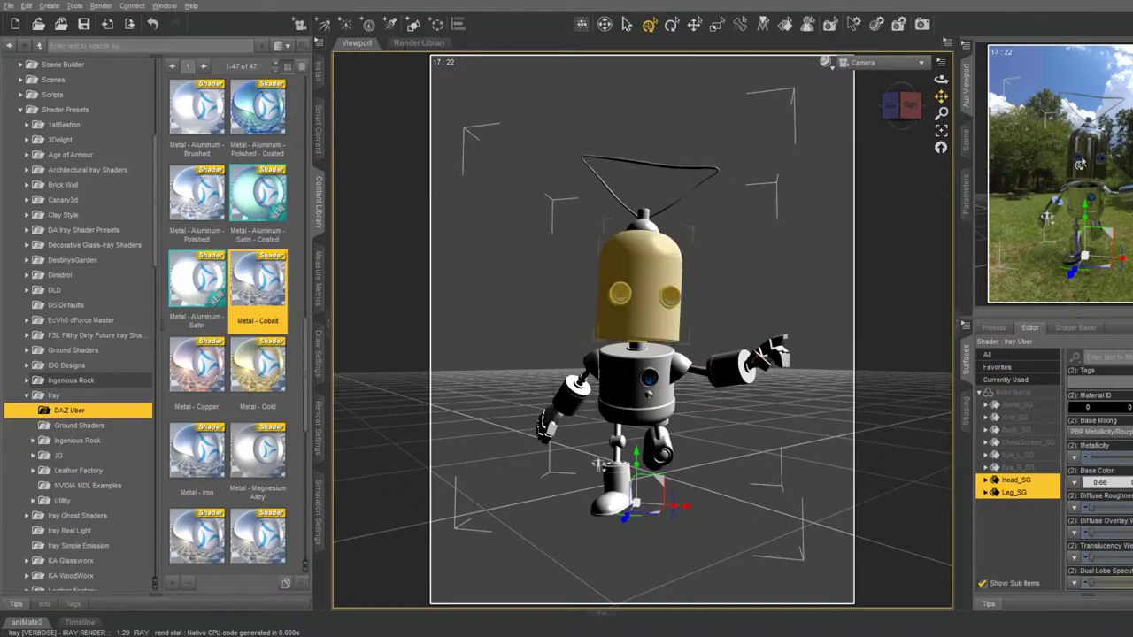
pyautogui.click(653, 332)
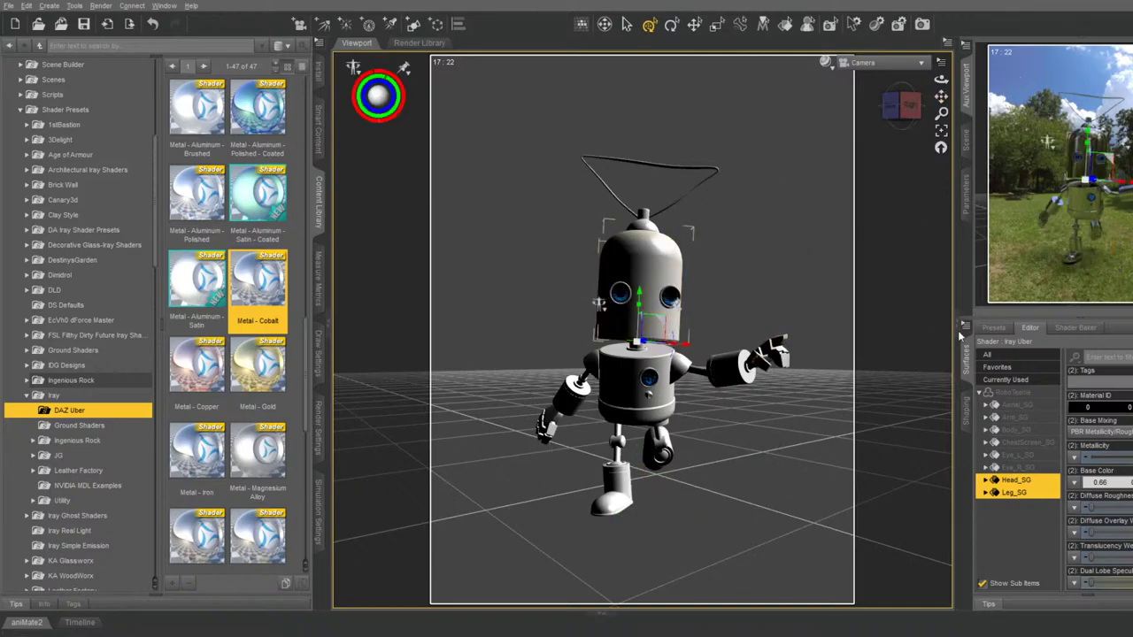
pyautogui.click(967, 193)
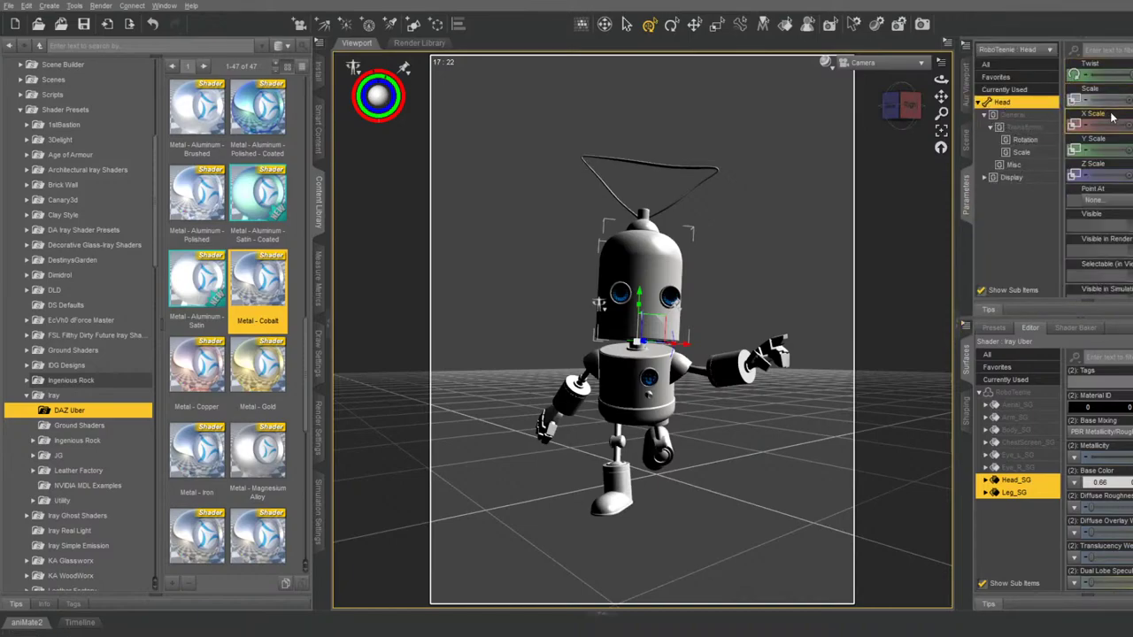
pyautogui.click(914, 64)
pyautogui.click(885, 82)
pyautogui.click(941, 133)
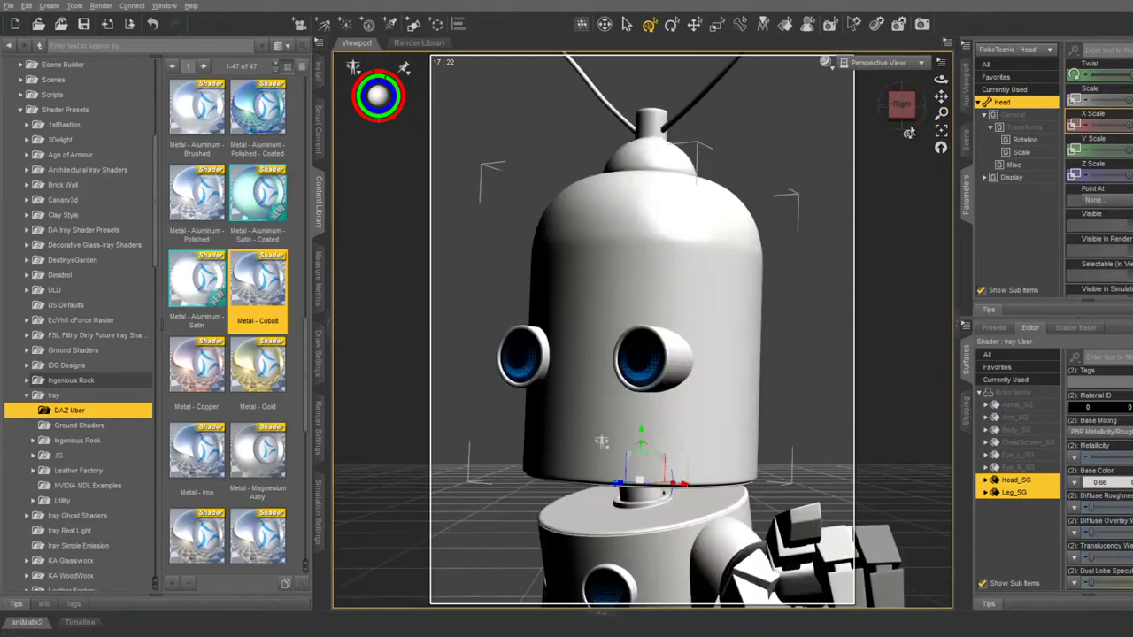
pyautogui.moveTo(901, 103); pyautogui.dragTo(723, 309)
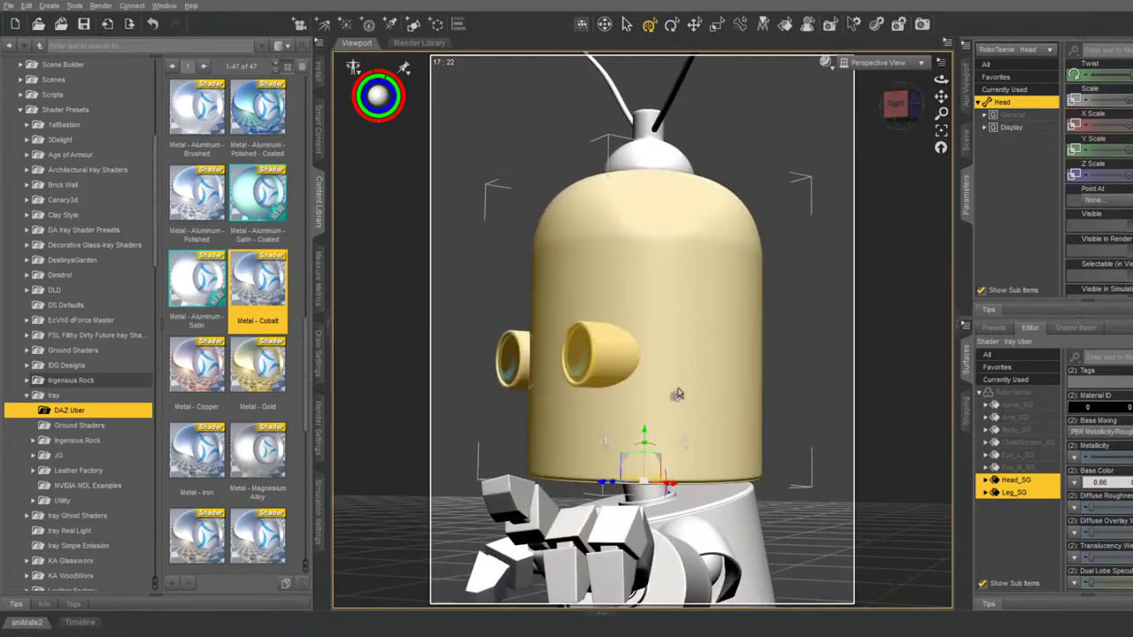
pyautogui.moveTo(650, 457)
pyautogui.mouseDown()
pyautogui.moveTo(662, 451)
pyautogui.moveTo(650, 454)
pyautogui.mouseUp()
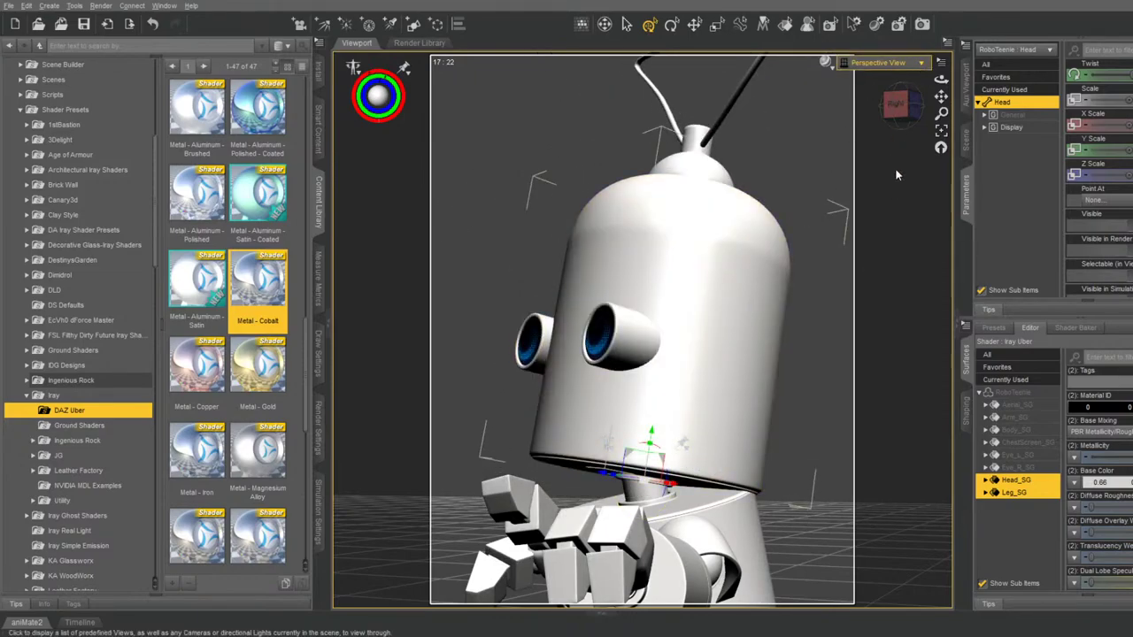
pyautogui.hotkey('ctrl', '1')
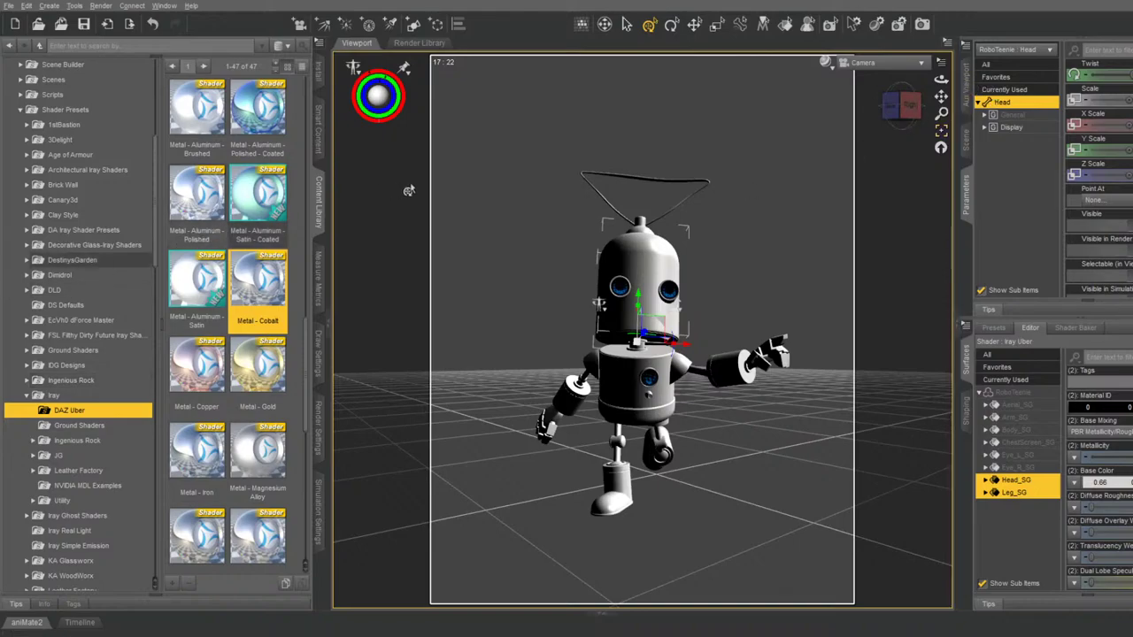
pyautogui.click(967, 88)
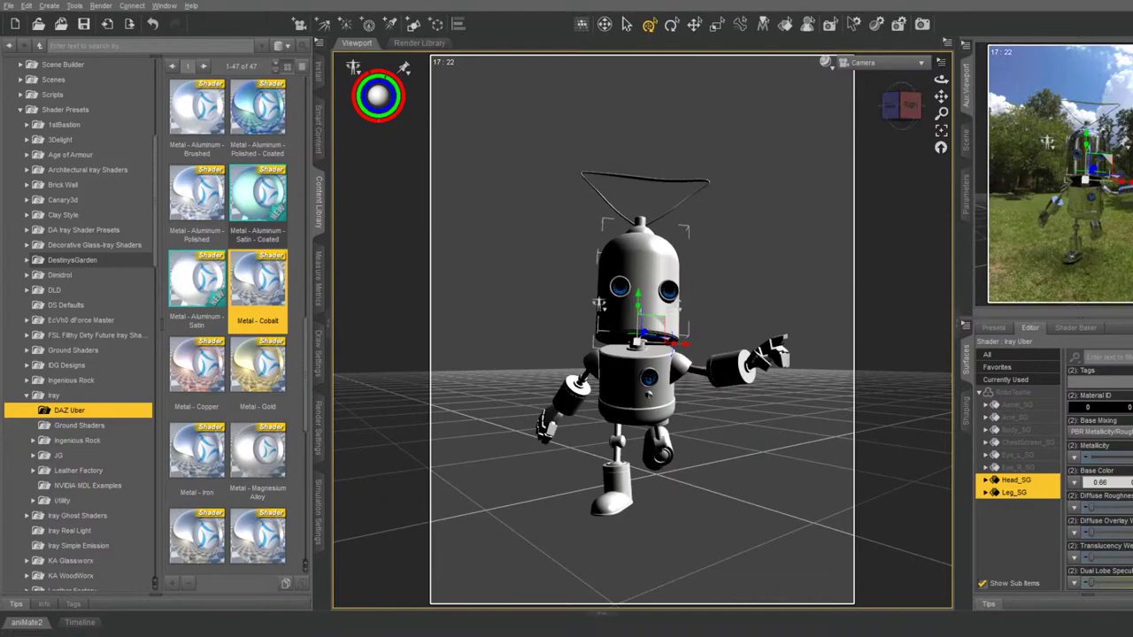
# Set the render's image path to the To_Rendo/Mountain Top Field promo folder and name the image PromoPage
pyautogui.click(319, 427)
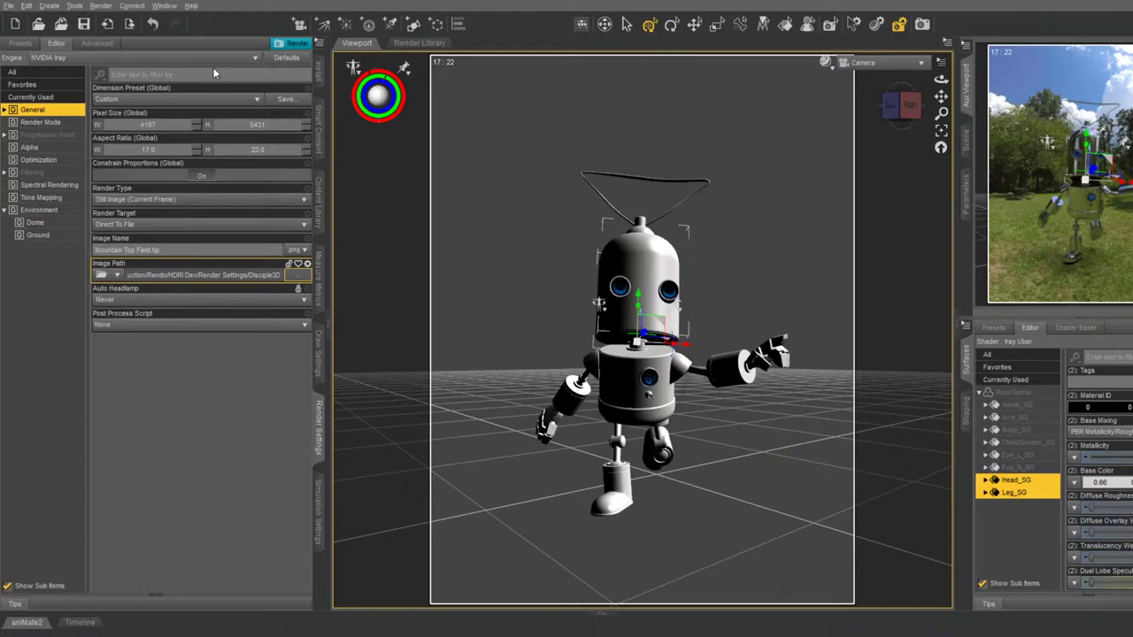
pyautogui.click(132, 250)
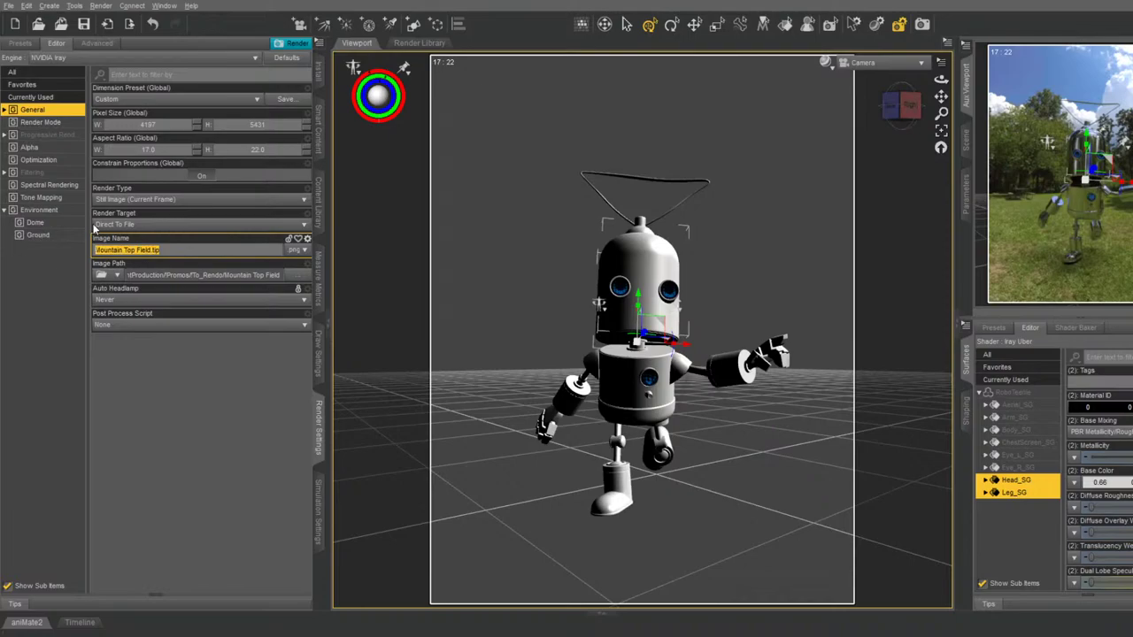
pyautogui.write('R')
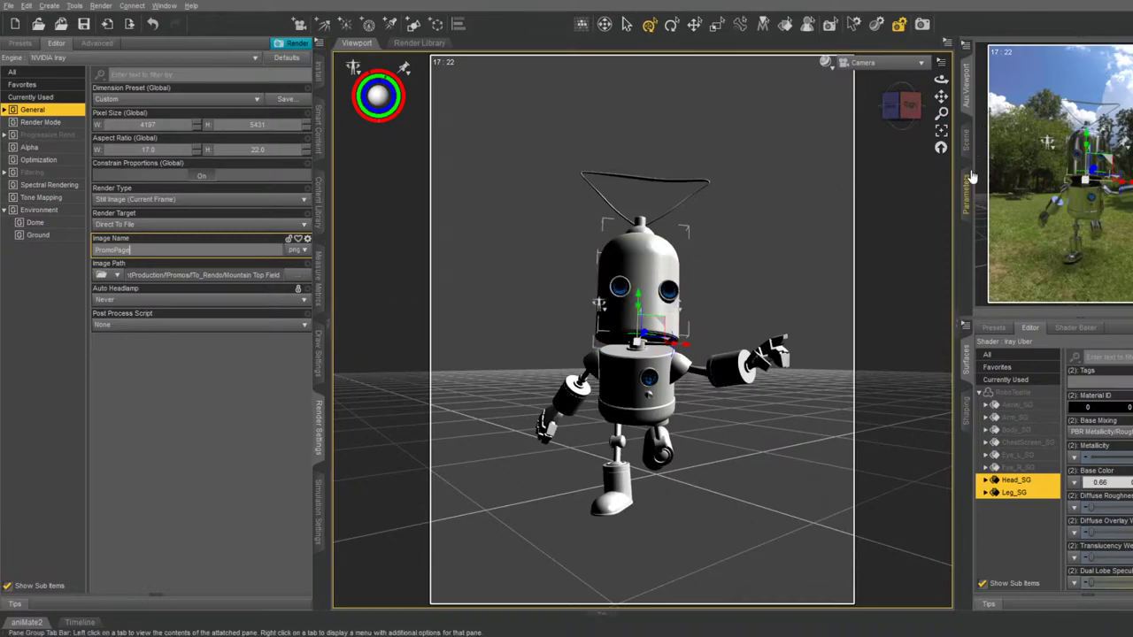
pyautogui.click(131, 250)
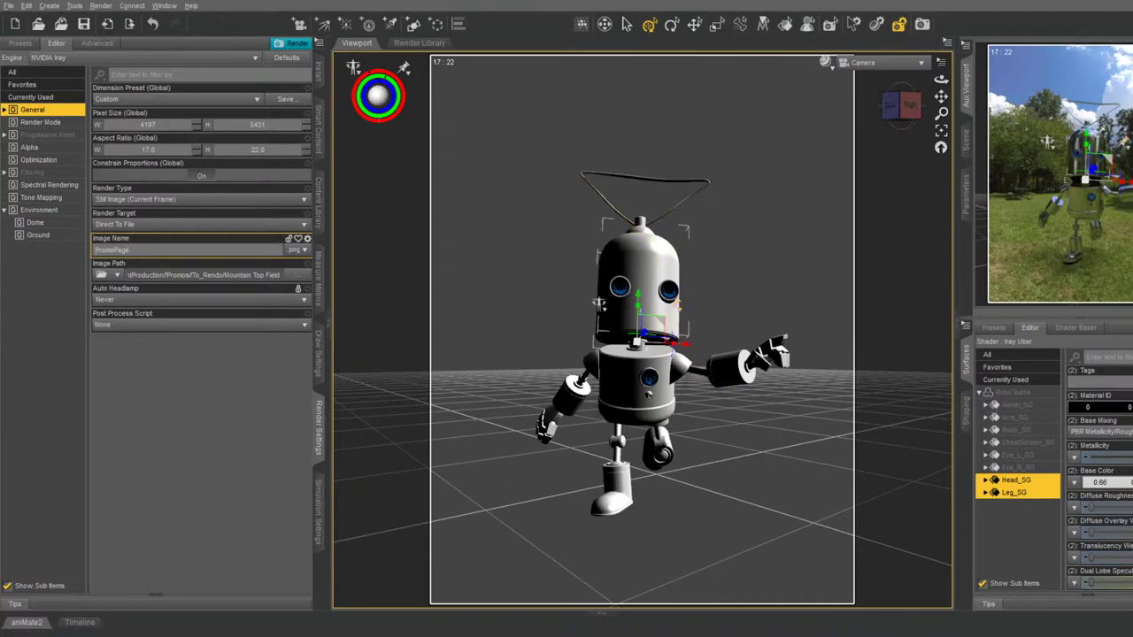
# Render the PromoPage image and reframe the camera on the robot's side profile
pyautogui.click(294, 42)
pyautogui.click(910, 115)
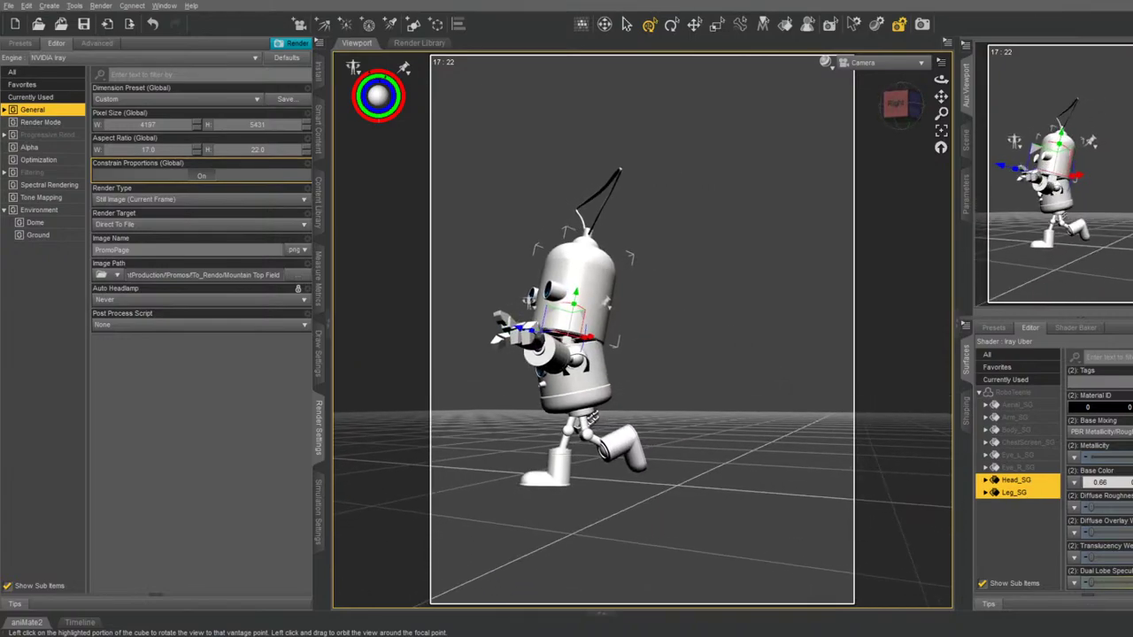
pyautogui.moveTo(941, 95); pyautogui.dragTo(719, 307)
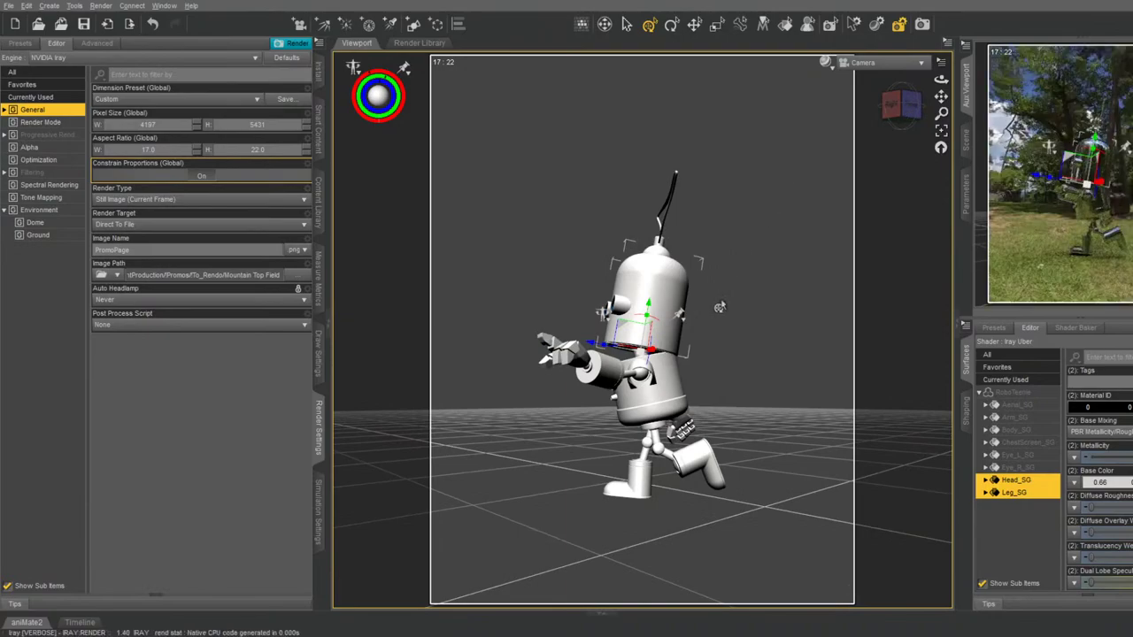
# Rotate the robot's Arm_L down beside its body and keep the camera on the side profile
pyautogui.click(644, 372)
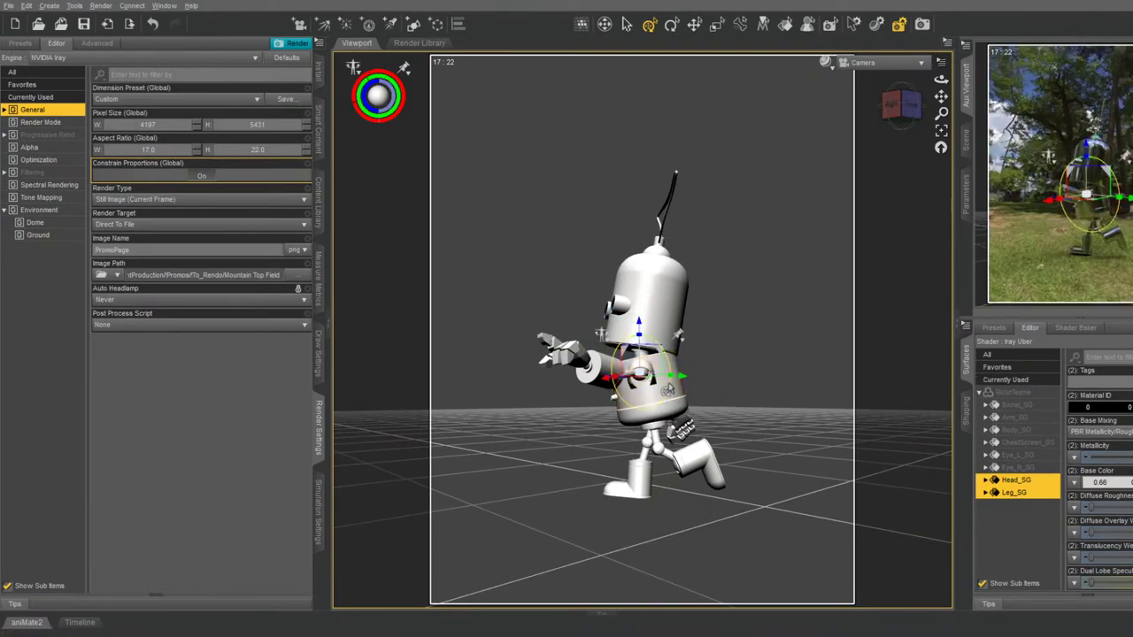
pyautogui.click(606, 372)
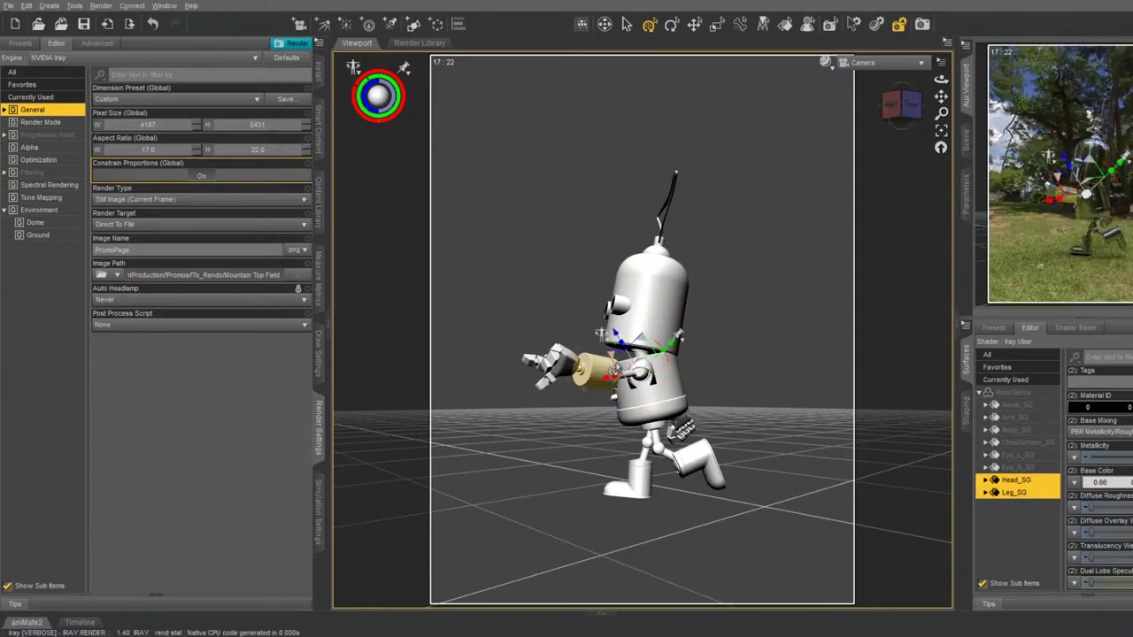
pyautogui.moveTo(899, 108); pyautogui.dragTo(893, 110)
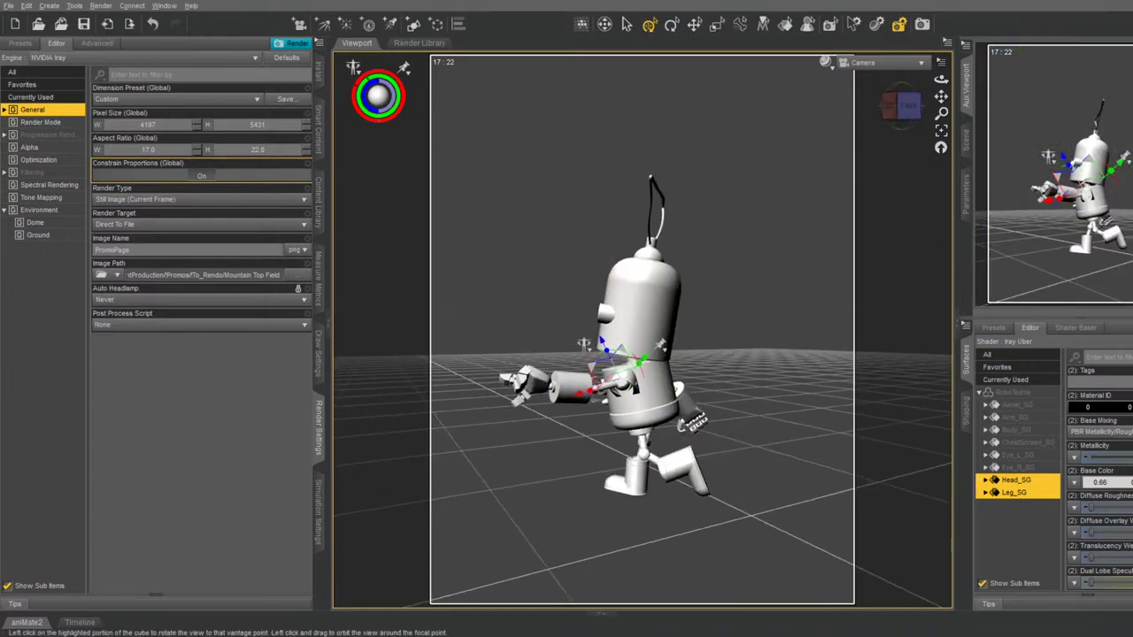
pyautogui.moveTo(588, 367); pyautogui.dragTo(870, 241)
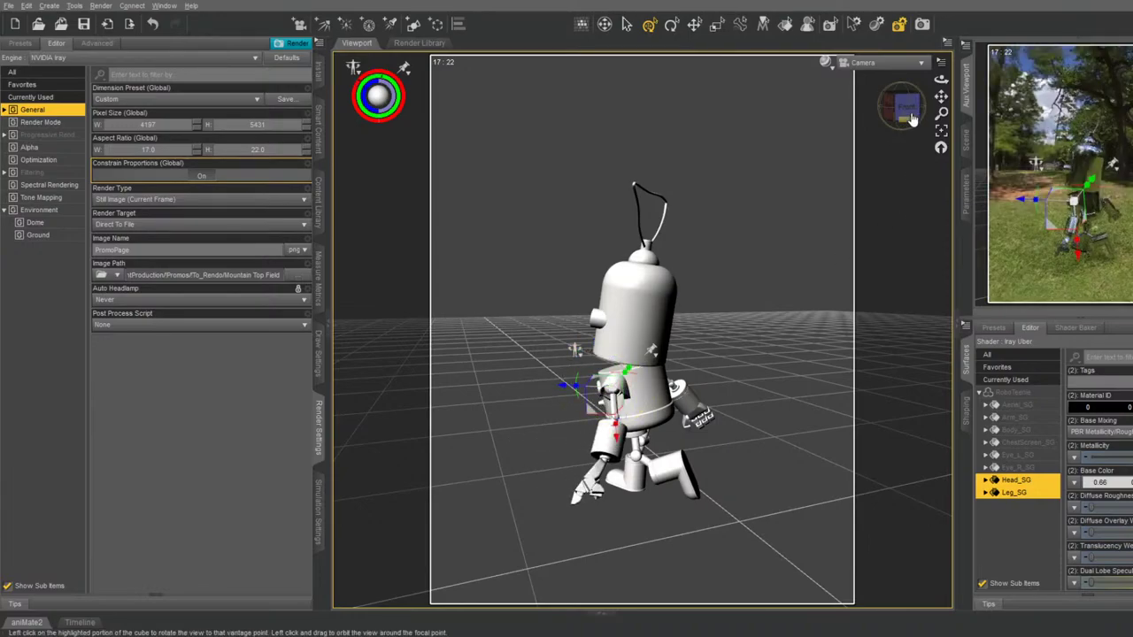
pyautogui.moveTo(901, 106); pyautogui.dragTo(922, 108)
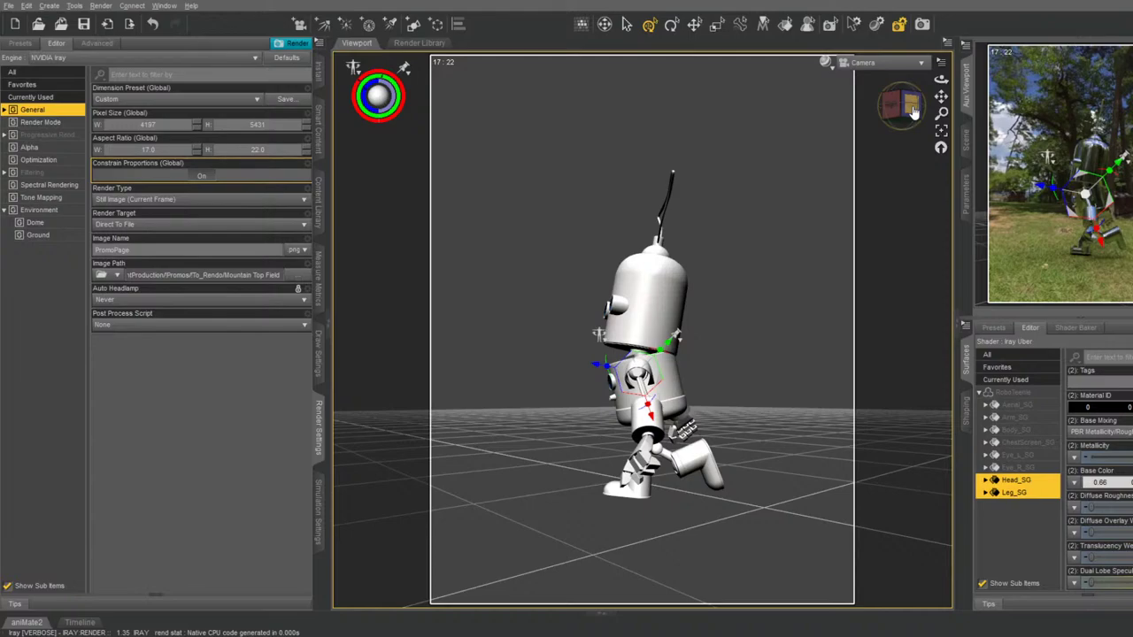
# Set the render's image name to Lightbox01 and render the side view
pyautogui.click(212, 250)
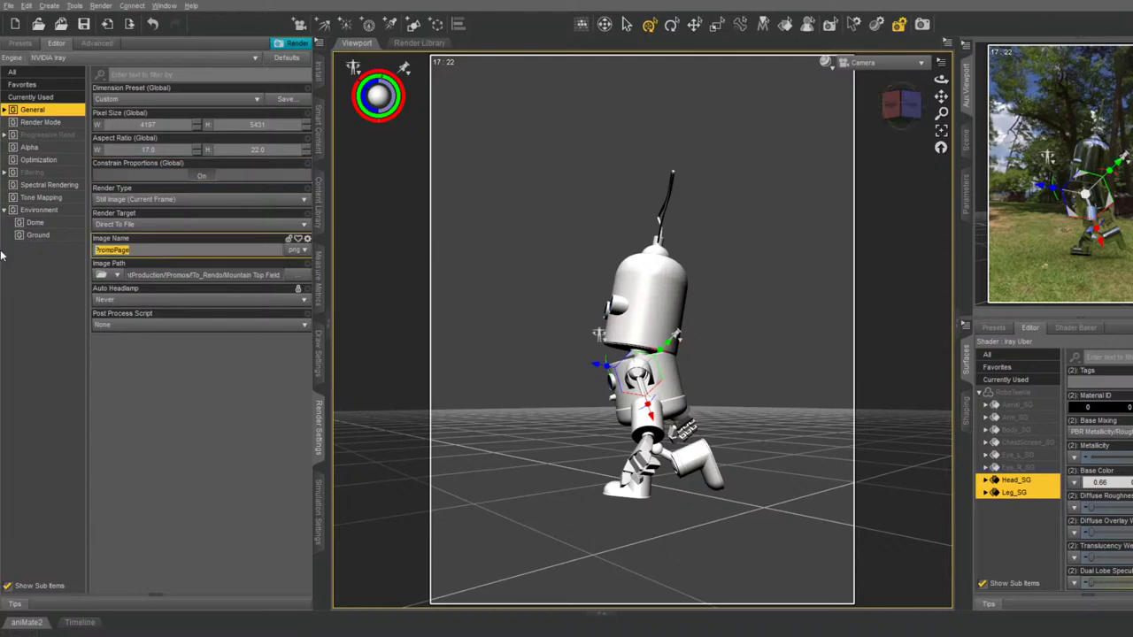
pyautogui.write('Lightbox01')
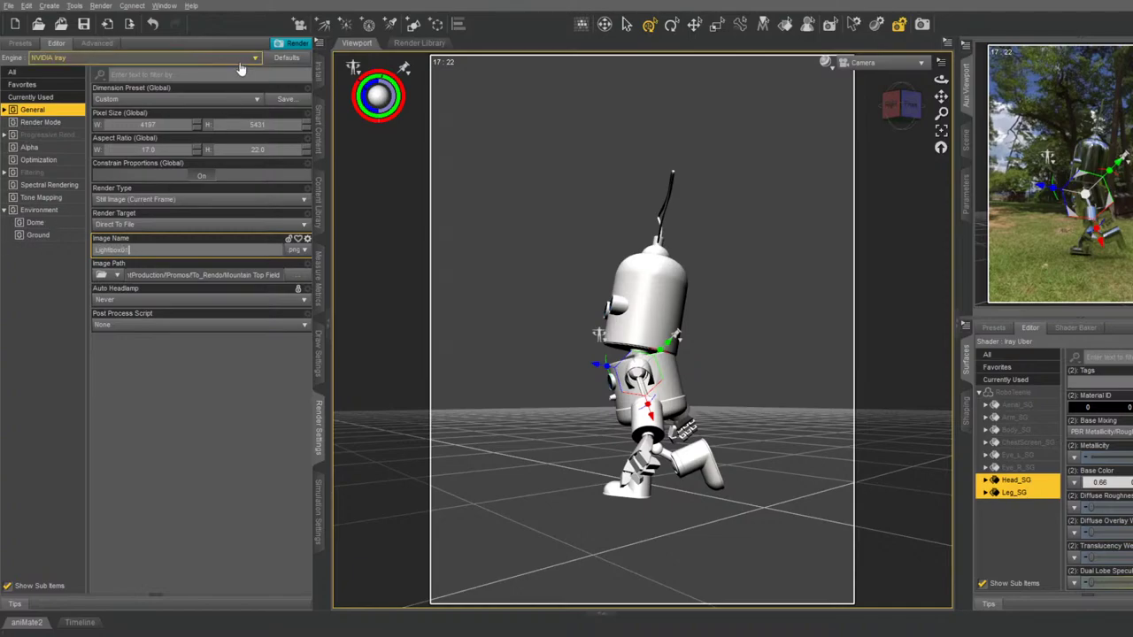
pyautogui.click(303, 44)
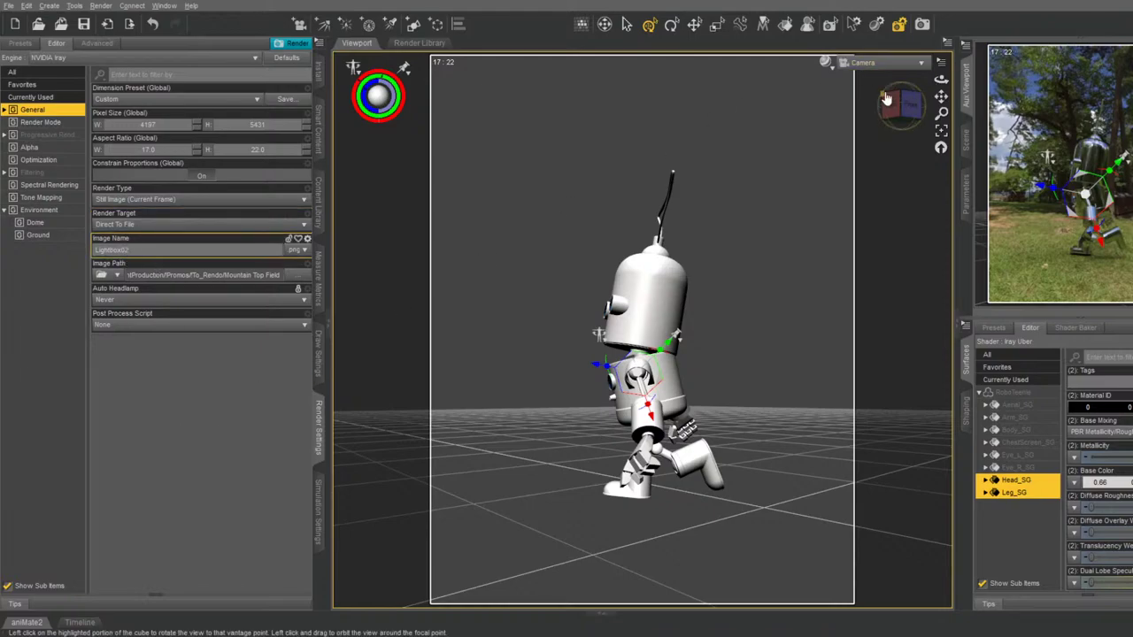
# Orbit the camera to show the robot from behind and render this view as Lightbox02
pyautogui.moveTo(886, 98); pyautogui.dragTo(848, 102)
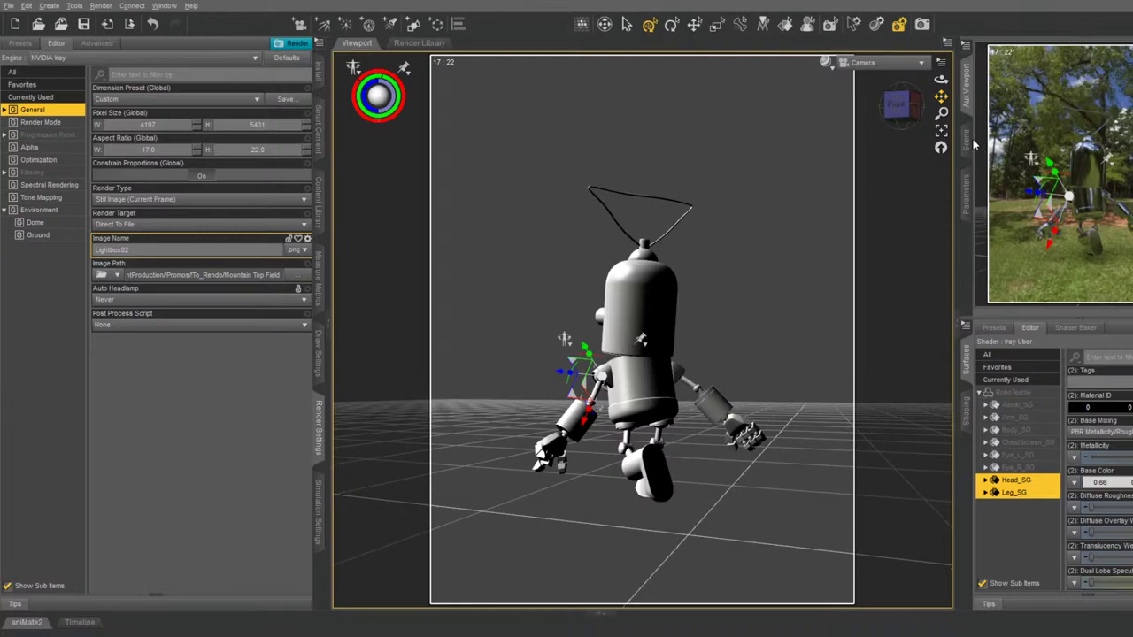
pyautogui.click(965, 142)
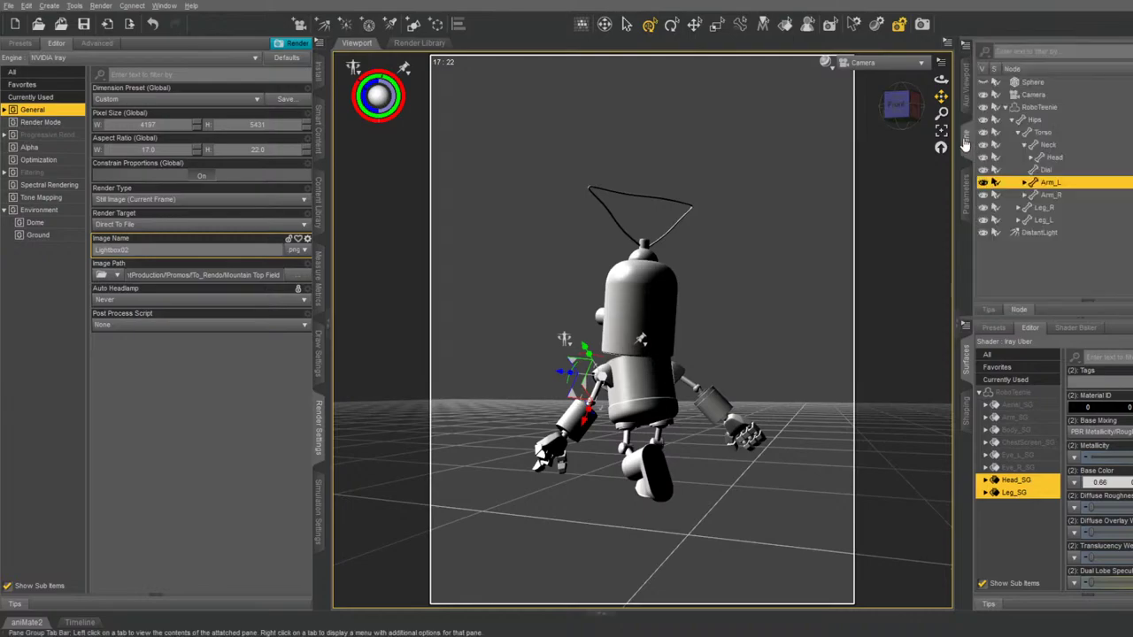
pyautogui.click(296, 44)
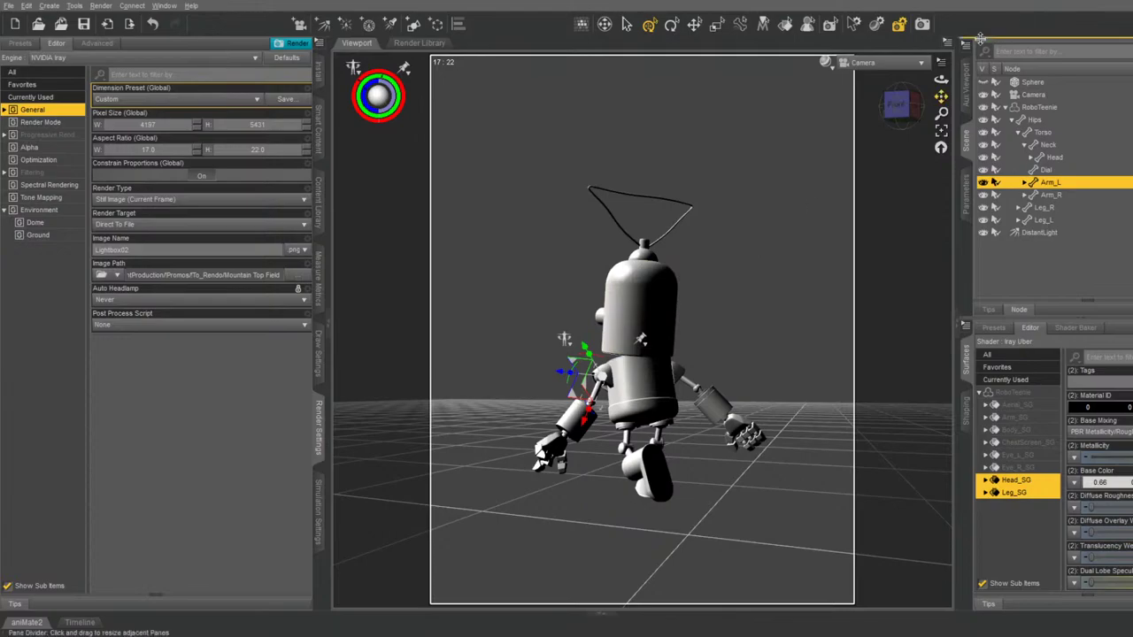
# Orbit the camera to a lower angle on the robot's back against the trees and reframe the shot
pyautogui.click(964, 88)
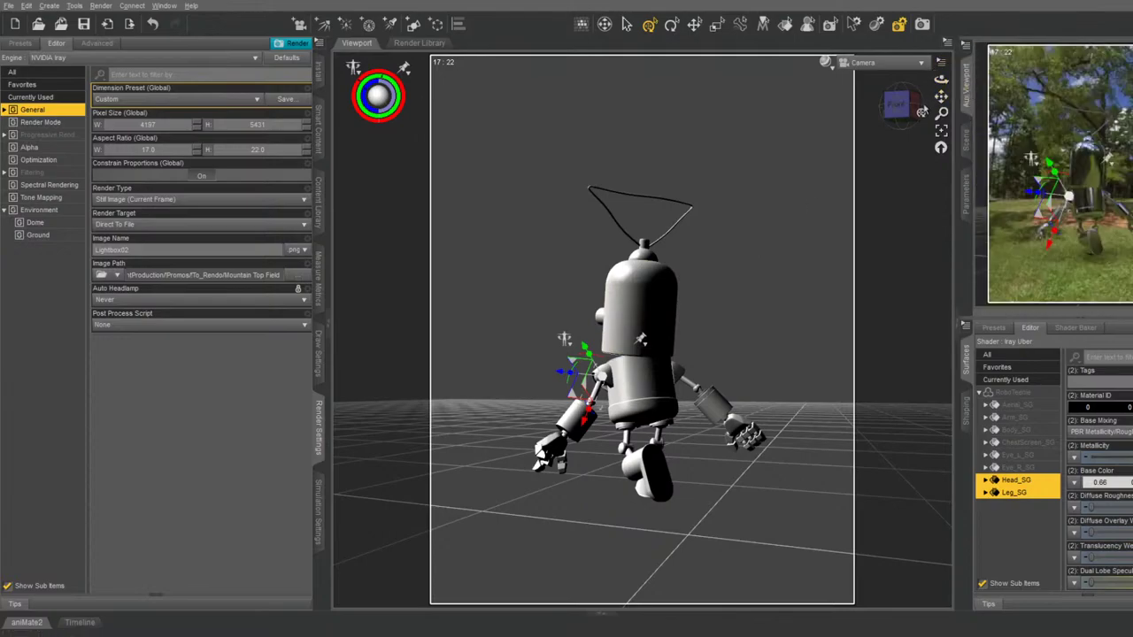
pyautogui.moveTo(897, 104)
pyautogui.mouseDown()
pyautogui.moveTo(914, 107)
pyautogui.moveTo(904, 106)
pyautogui.mouseUp()
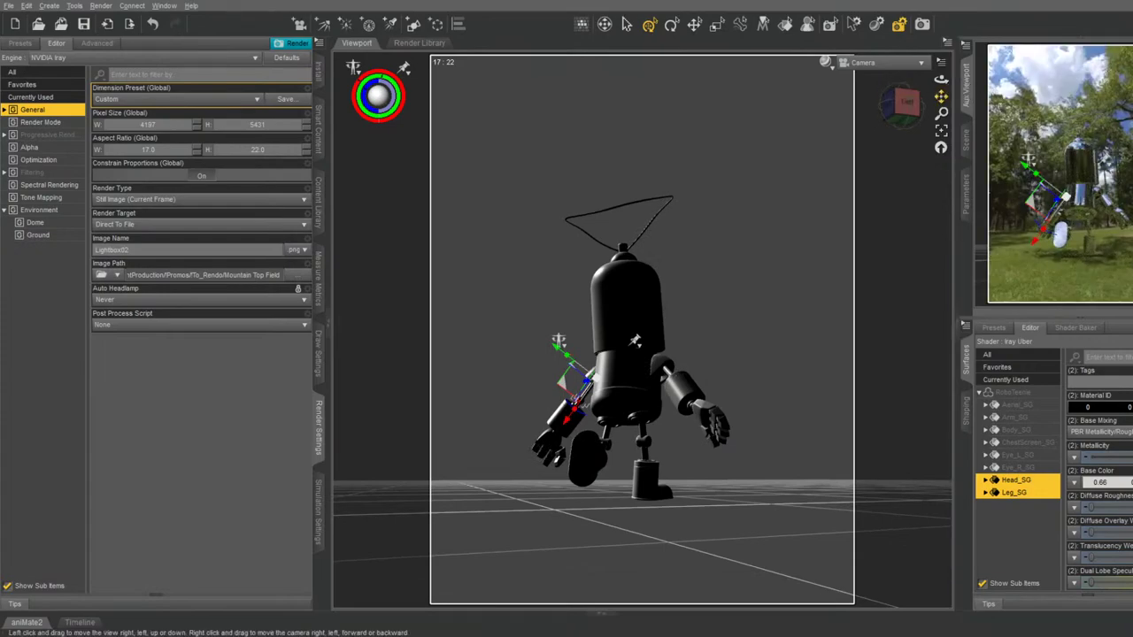
pyautogui.moveTo(941, 96); pyautogui.dragTo(944, 96)
# Select RoboTeenie and examine the Pose Fusion Plus product's utilities and the Shader Presets folders in the content libraries
pyautogui.click(966, 140)
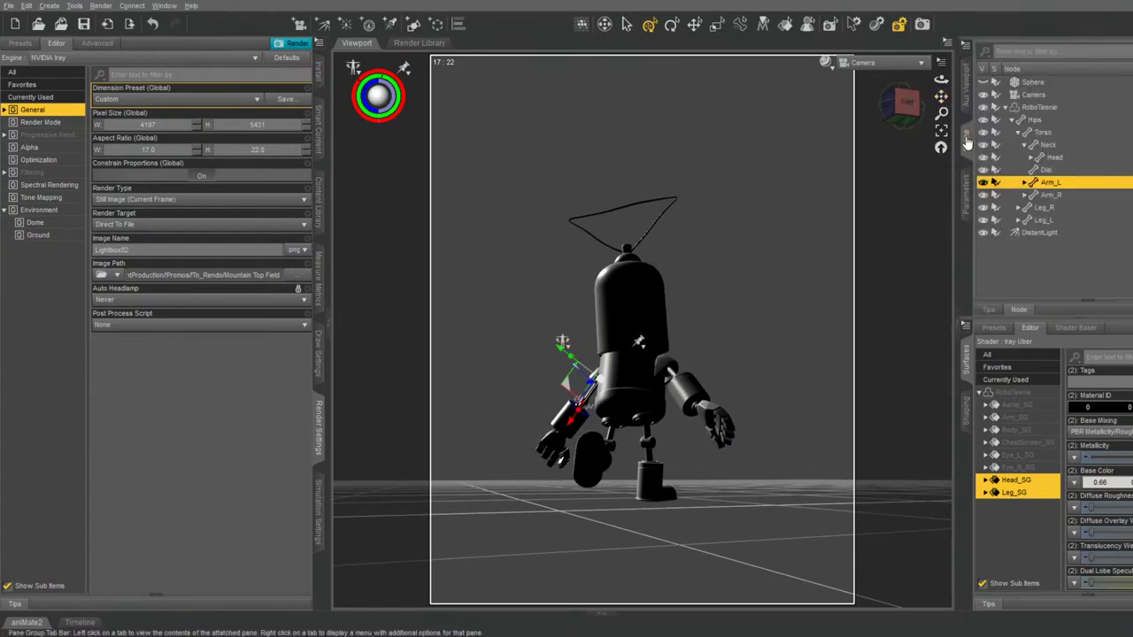
pyautogui.click(1027, 107)
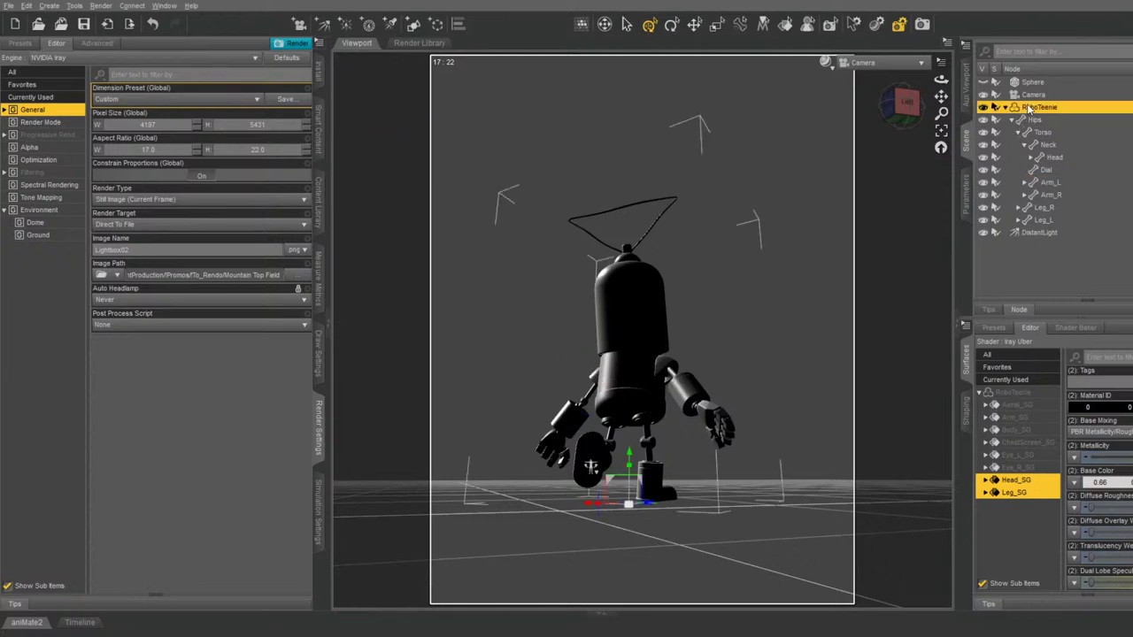
pyautogui.click(320, 128)
pyautogui.scroll(5, 72, 99)
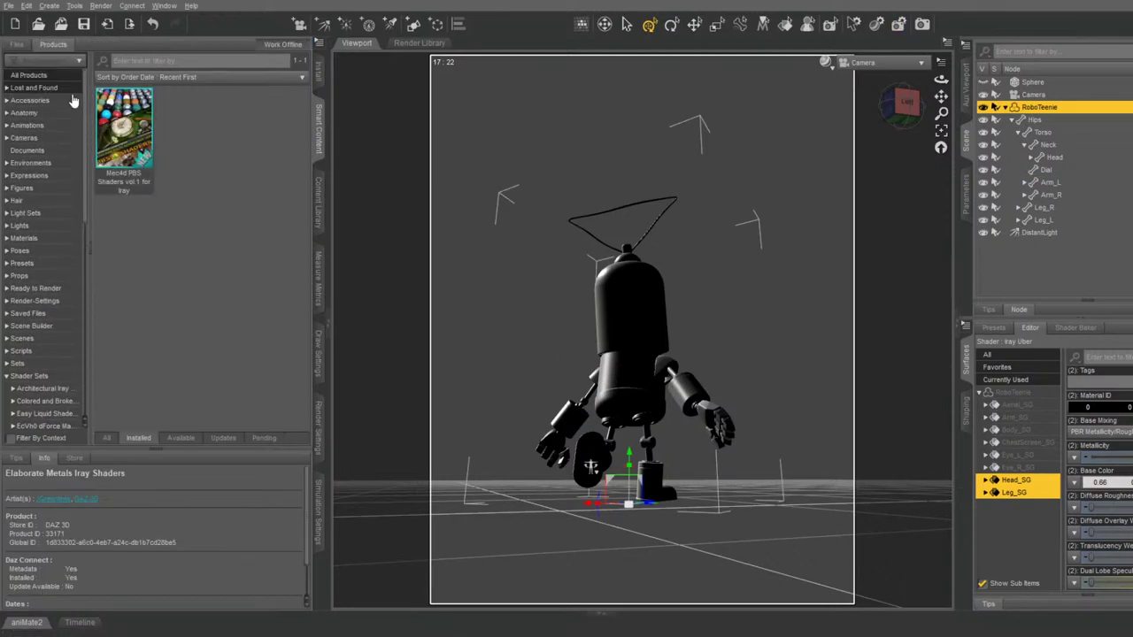
pyautogui.click(55, 78)
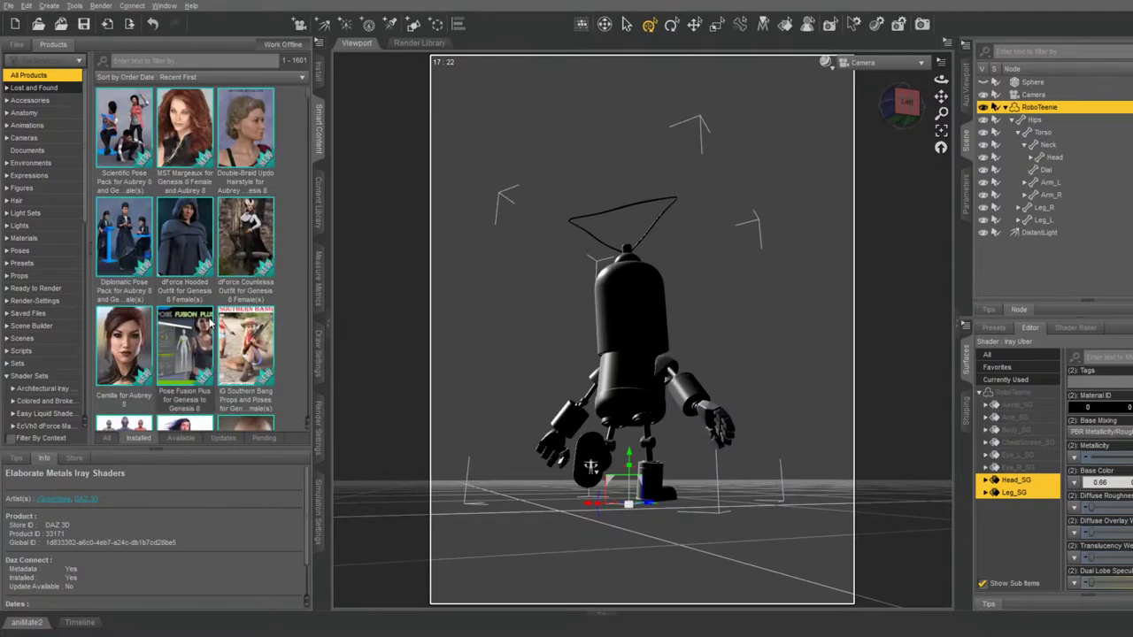
pyautogui.click(200, 338)
pyautogui.doubleClick(201, 338)
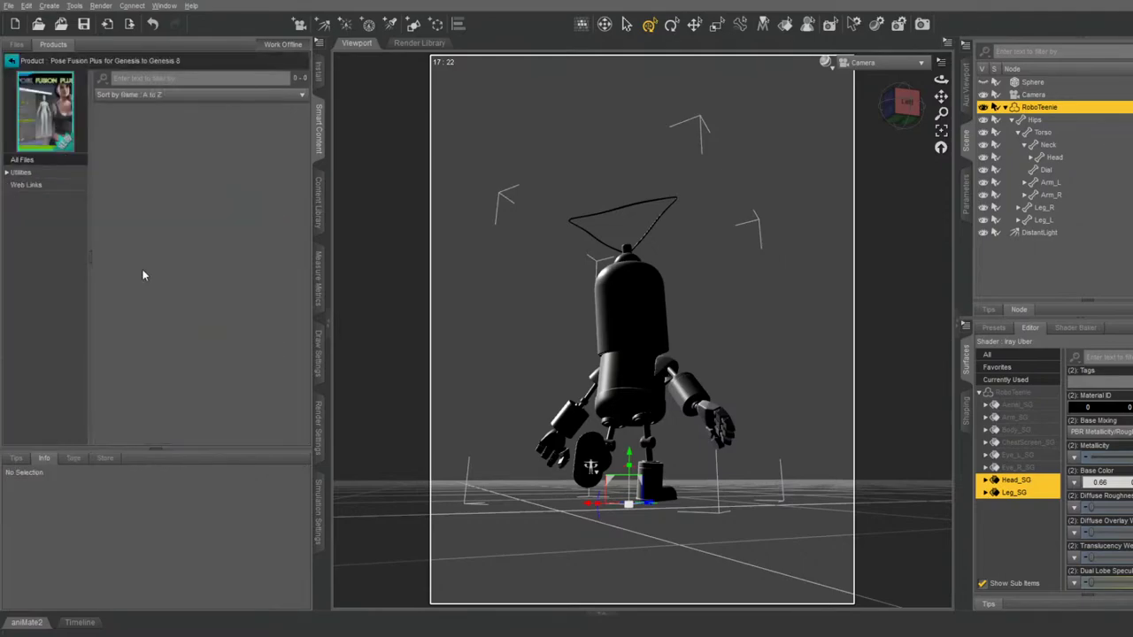
pyautogui.click(25, 173)
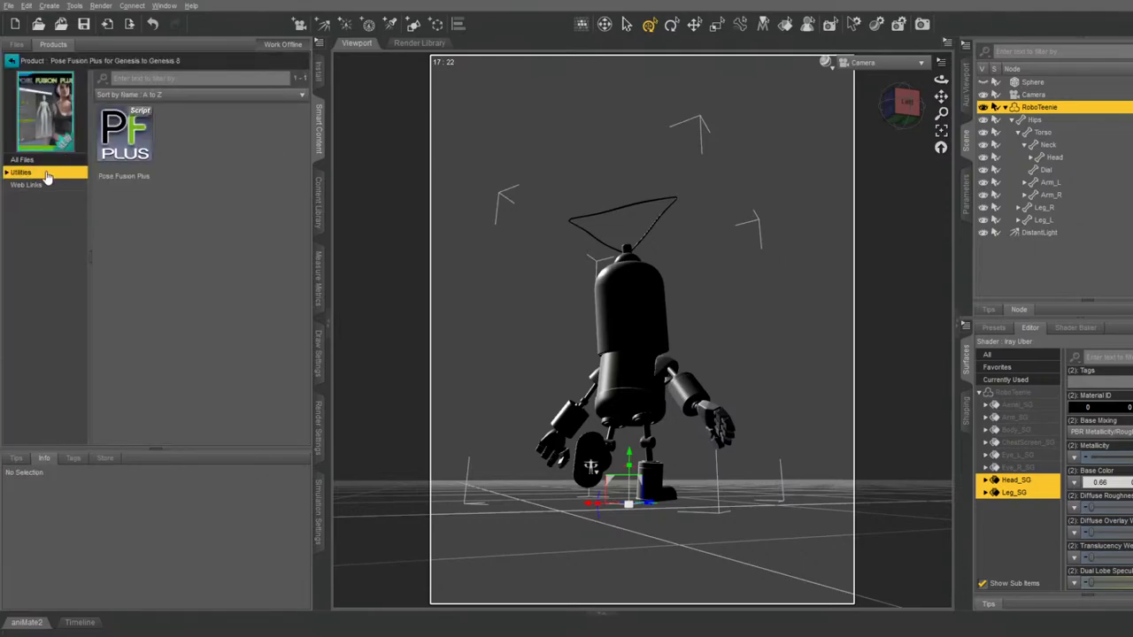
pyautogui.click(138, 135)
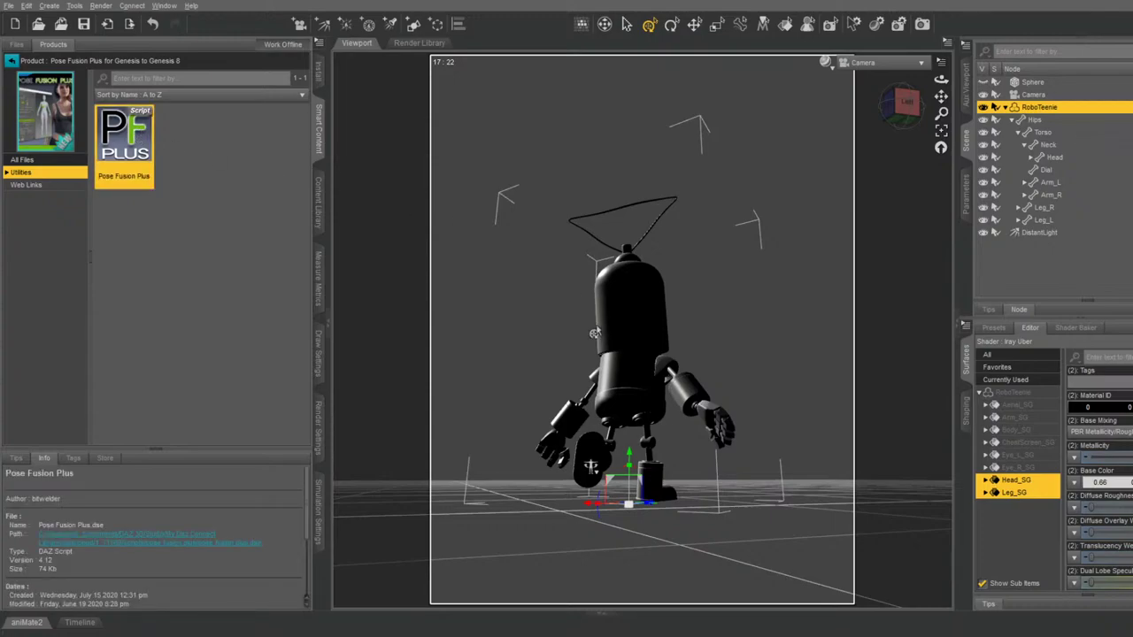
pyautogui.click(8, 63)
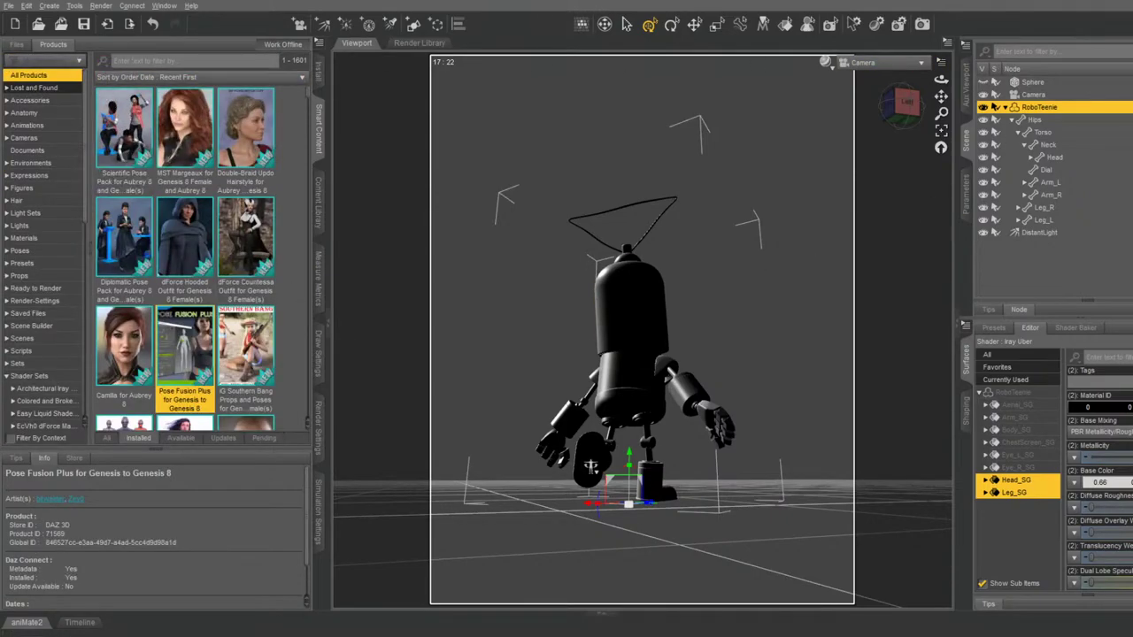
pyautogui.click(316, 204)
pyautogui.scroll(-2, 53, 423)
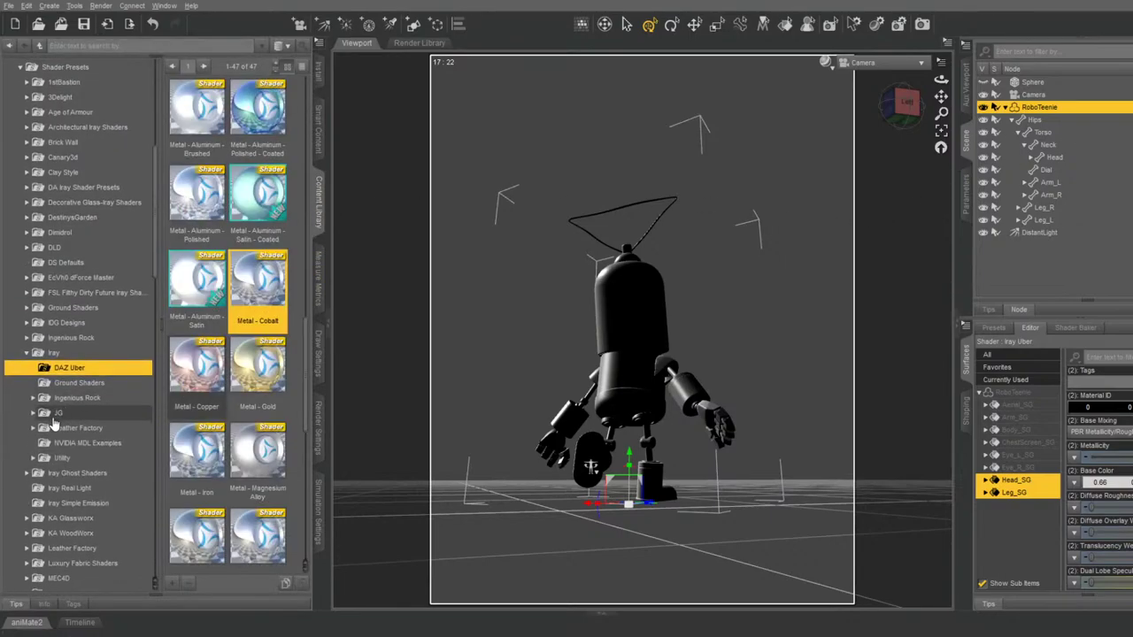
# Hide the RoboTeenie figure and set the render's image name to Lightbox03
pyautogui.click(984, 107)
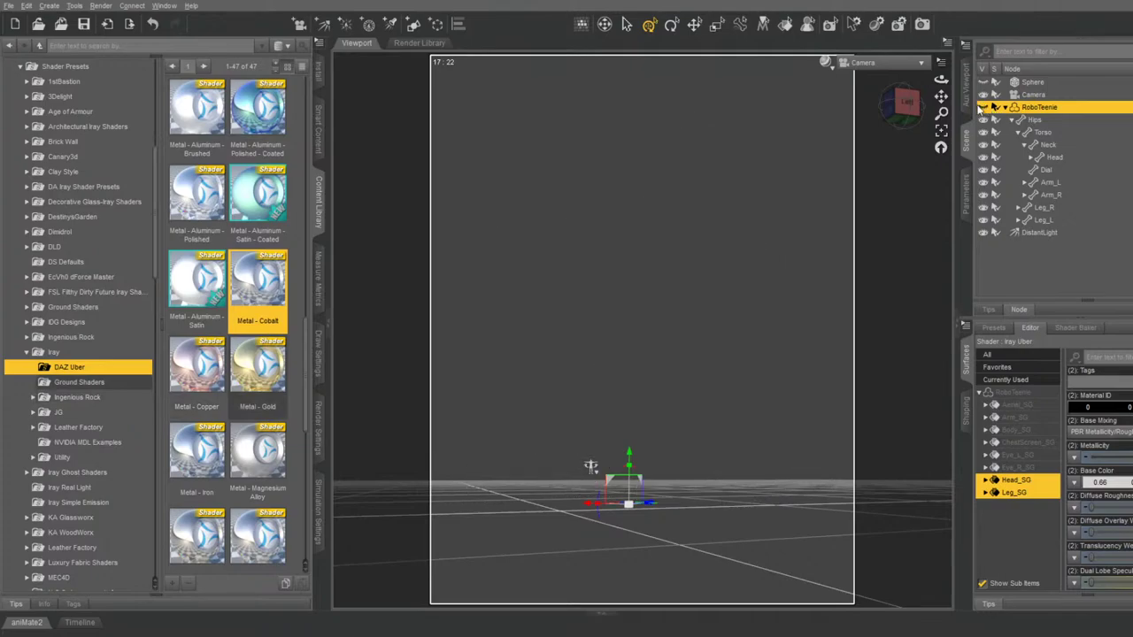
pyautogui.click(319, 427)
pyautogui.click(967, 93)
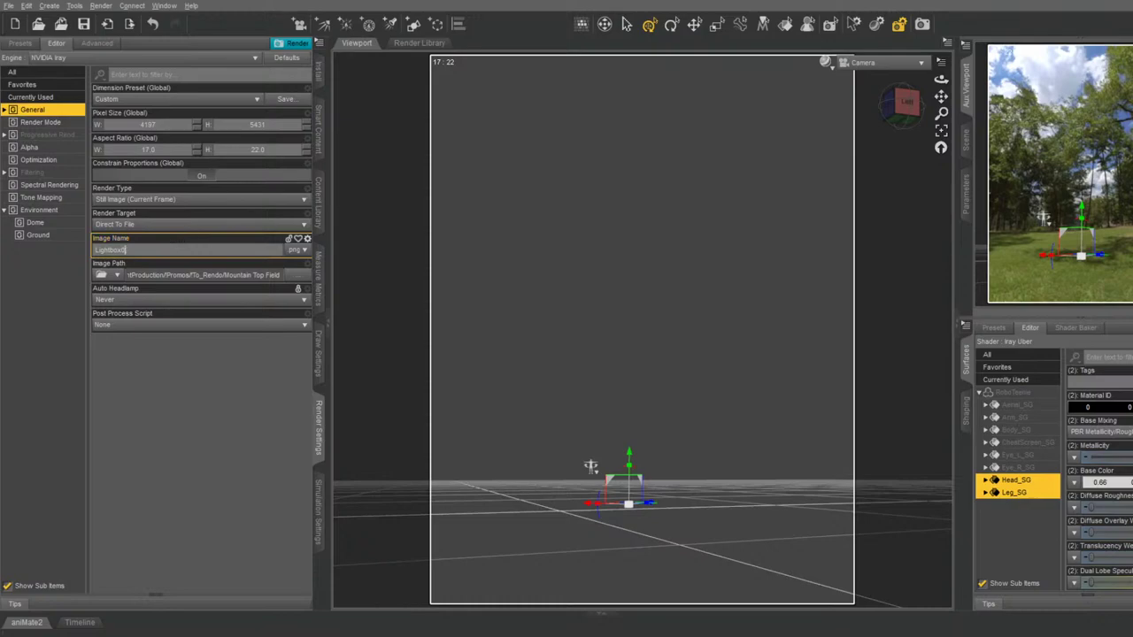
pyautogui.write('3')
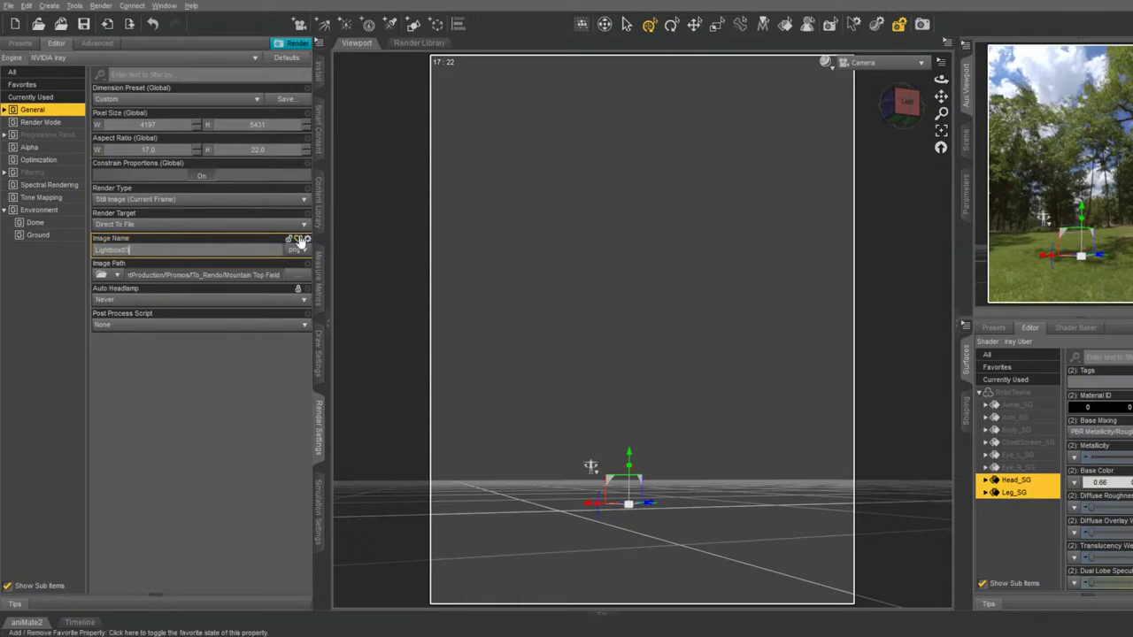
# Orbit the camera slightly around the empty field scene and make the Sphere visible
pyautogui.click(965, 140)
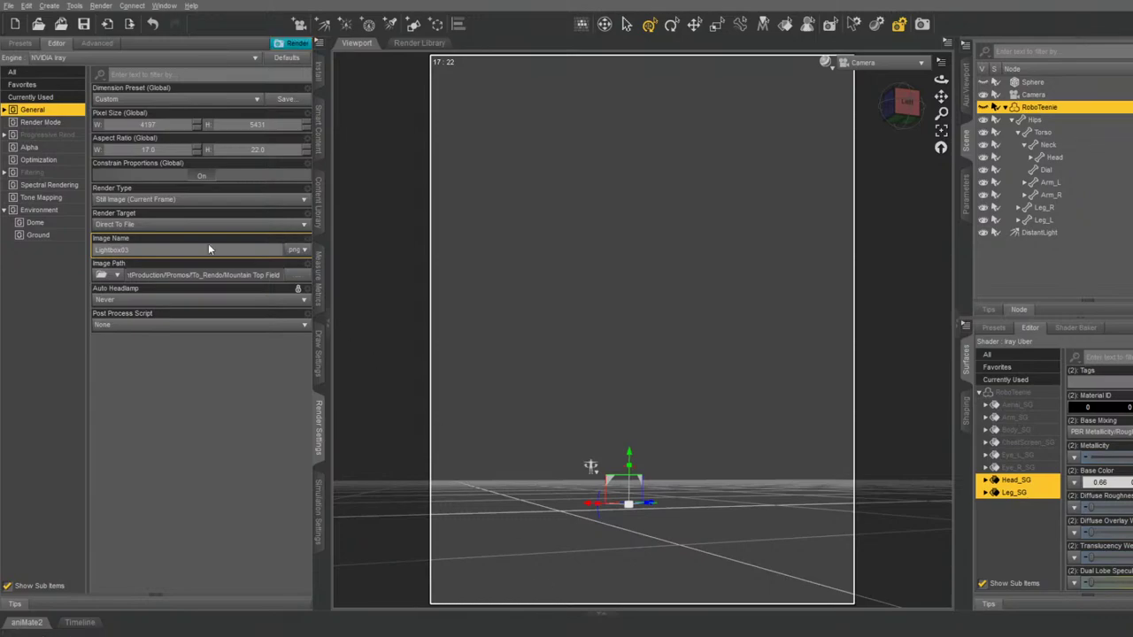
pyautogui.click(965, 86)
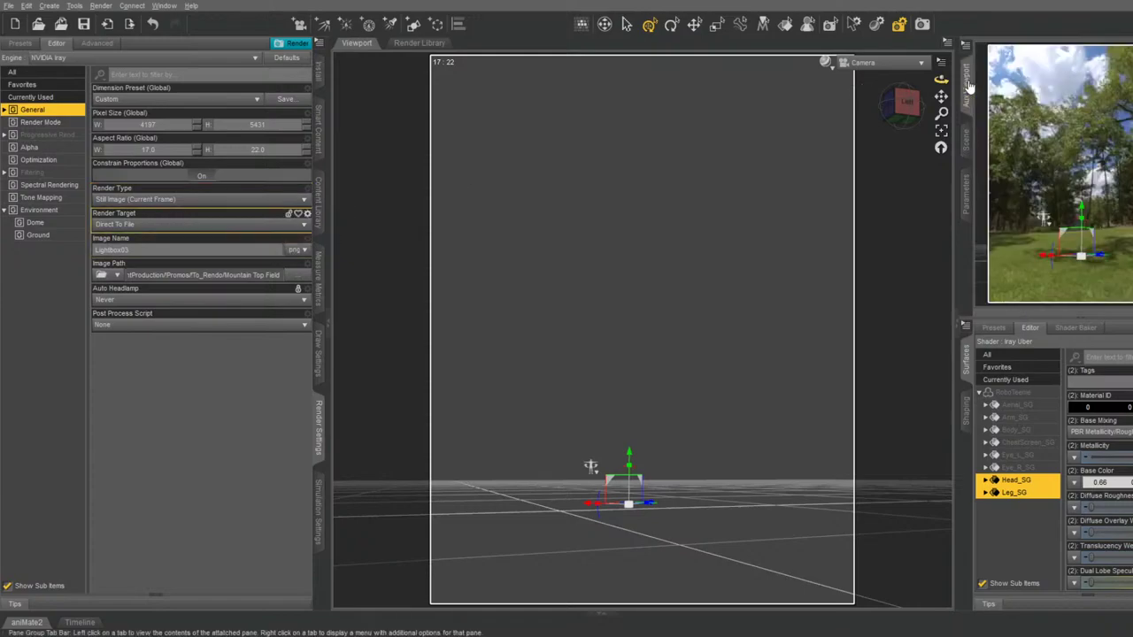
pyautogui.moveTo(901, 101); pyautogui.dragTo(508, 228)
pyautogui.click(966, 139)
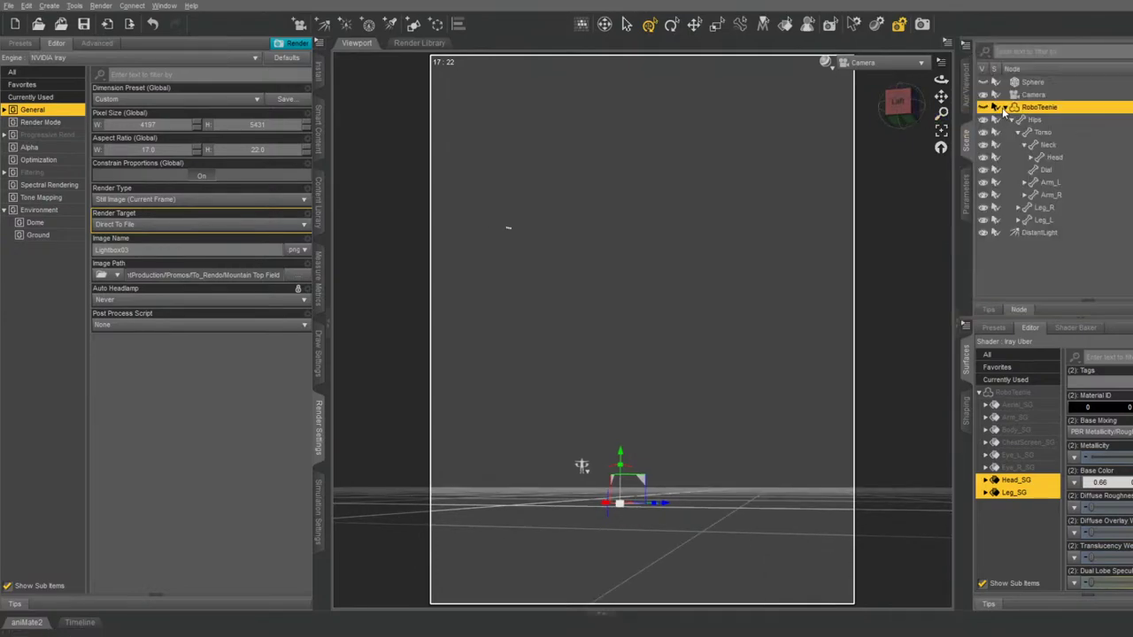
pyautogui.click(983, 81)
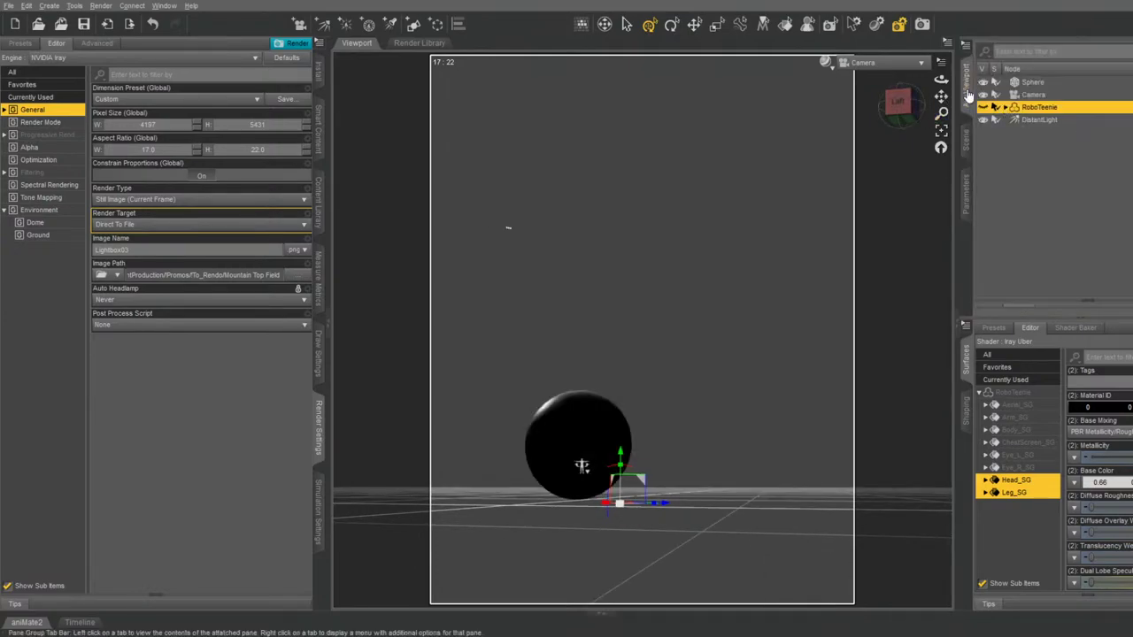
pyautogui.click(966, 93)
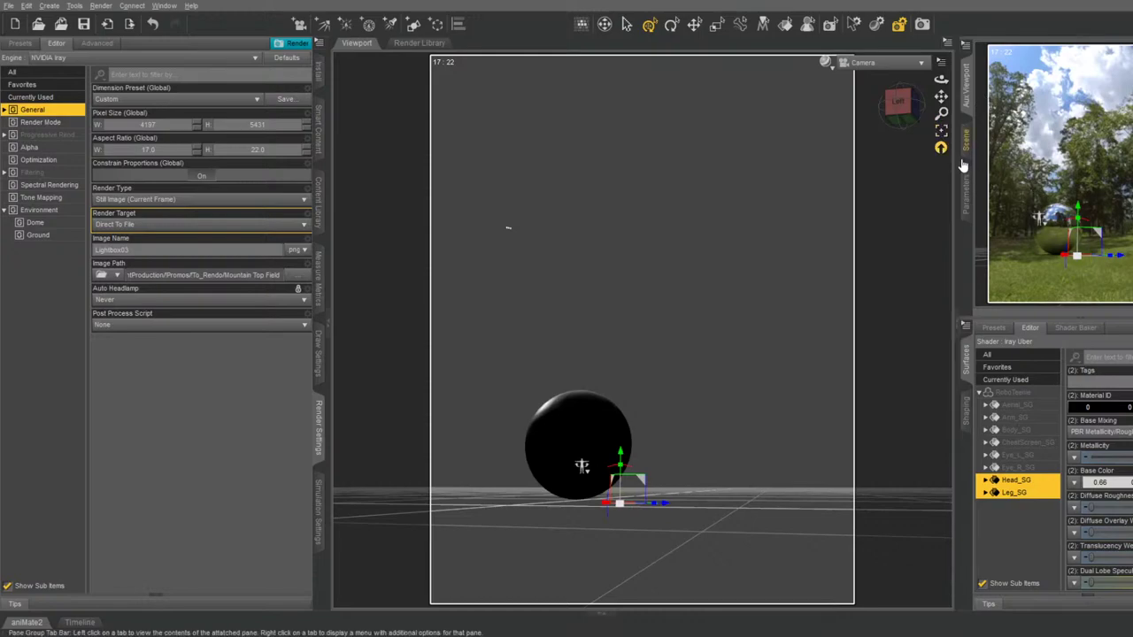
# Select the Sphere and translate it closer to the camera so it fills much of the frame's width
pyautogui.click(968, 188)
pyautogui.moveTo(581, 467)
pyautogui.mouseDown()
pyautogui.moveTo(417, 465)
pyautogui.moveTo(581, 466)
pyautogui.mouseUp()
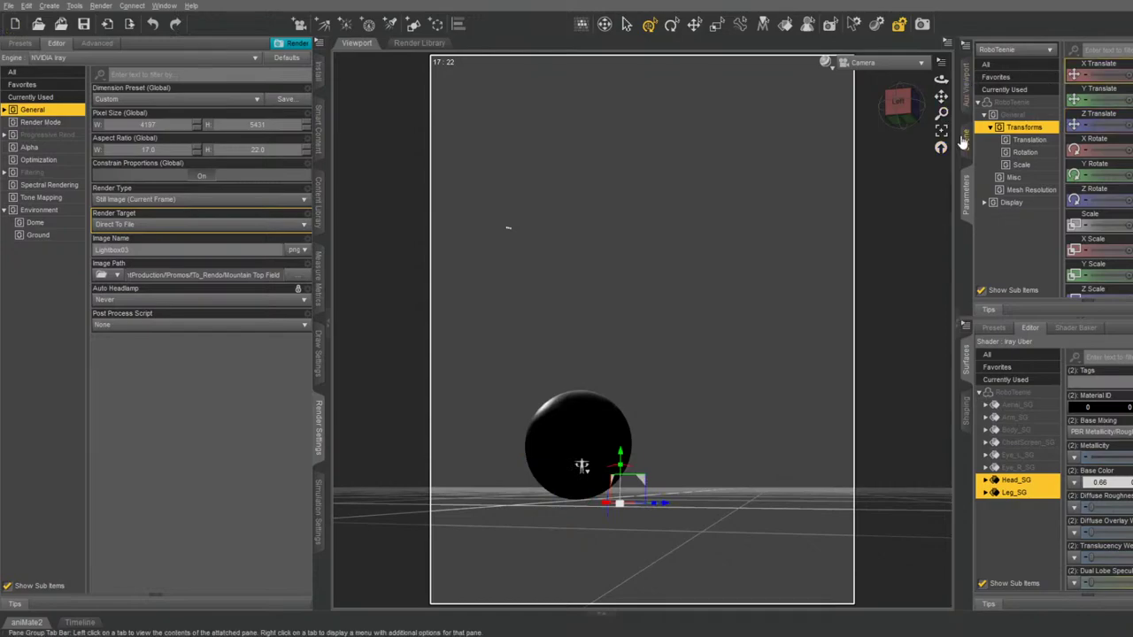
pyautogui.click(966, 140)
pyautogui.click(1031, 82)
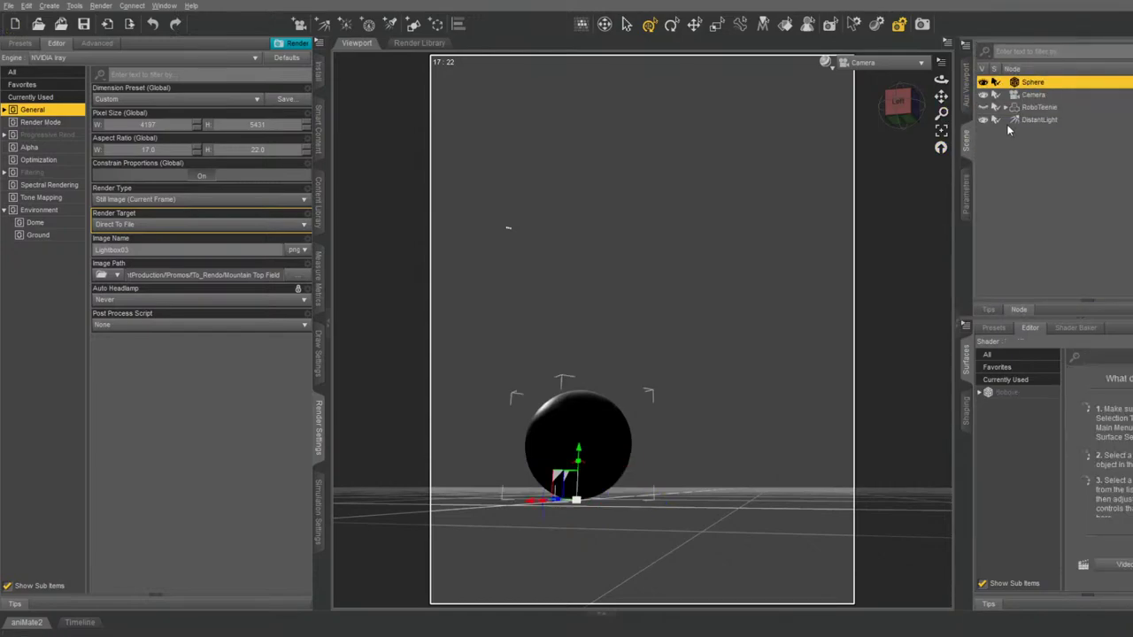
pyautogui.click(970, 195)
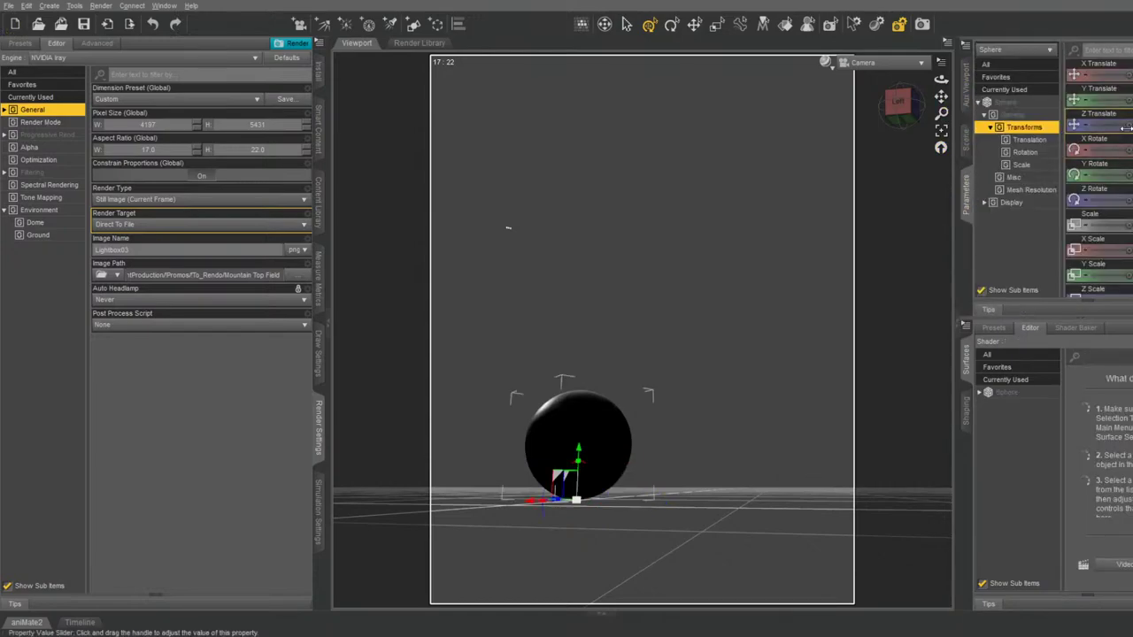
pyautogui.moveTo(1102, 74); pyautogui.dragTo(1127, 129)
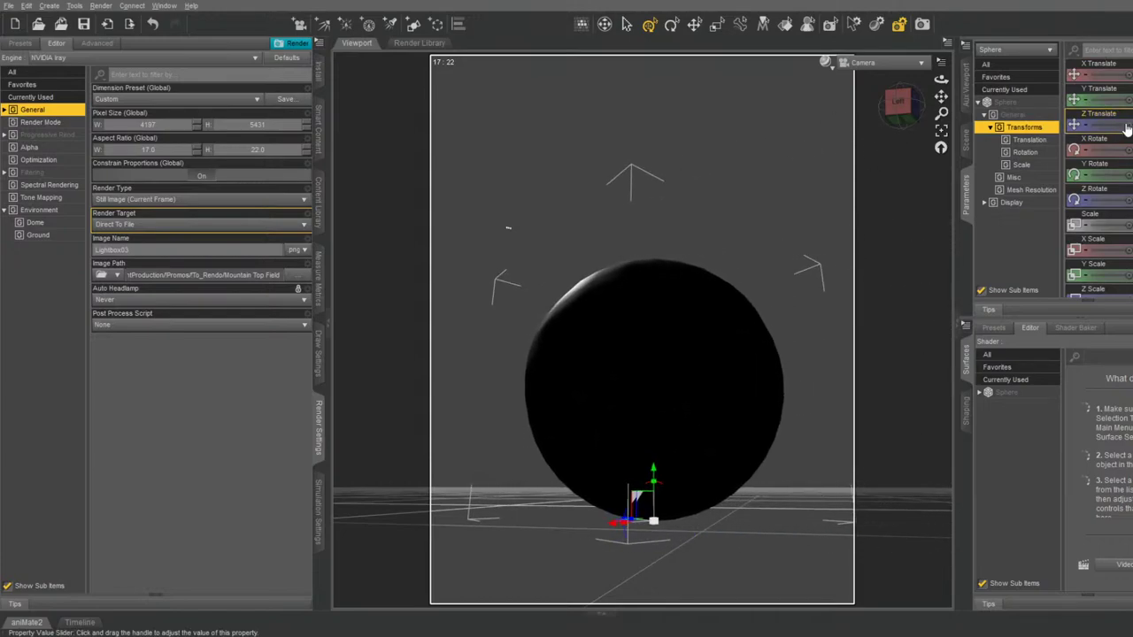
# Set the render's image name to Lightbox04 and check the enlarged sphere in the preview render
pyautogui.click(131, 250)
pyautogui.write('4')
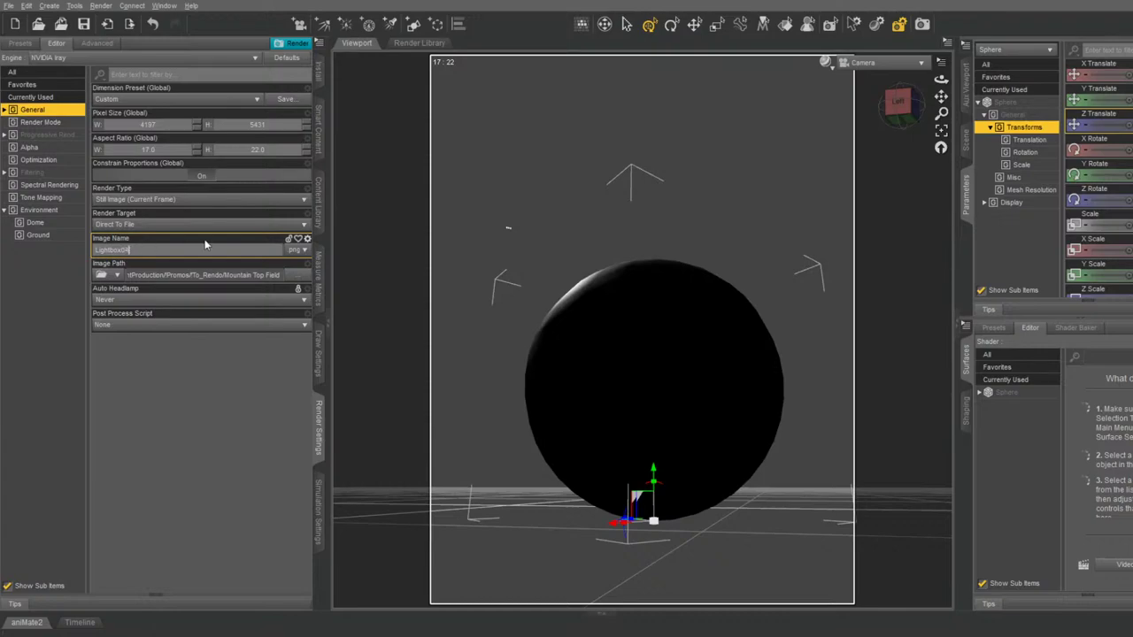
pyautogui.click(968, 89)
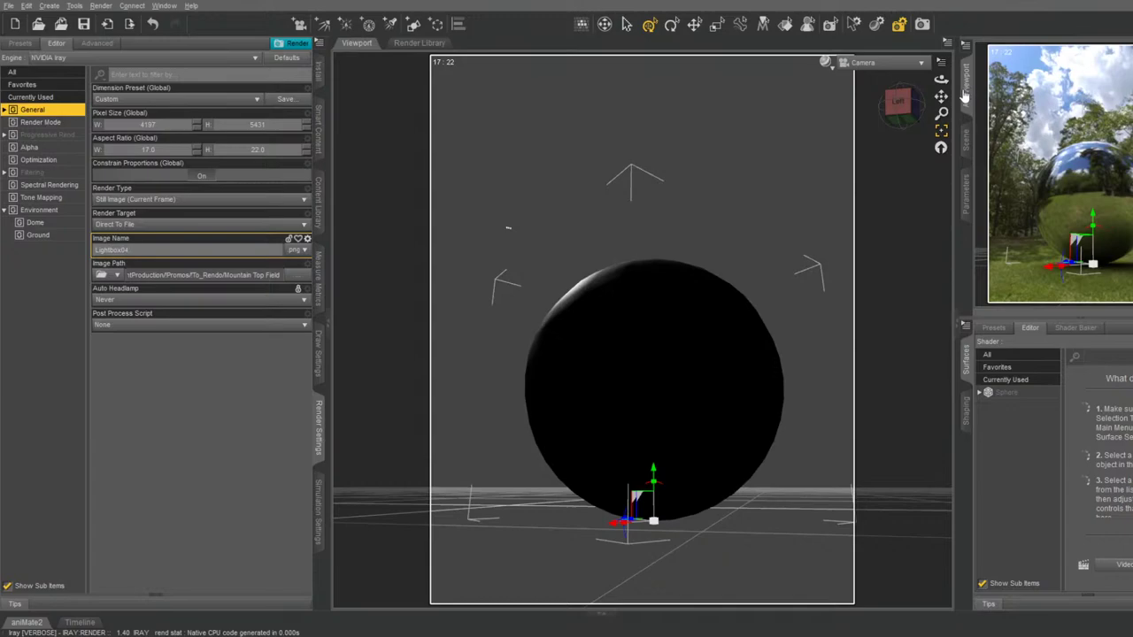
pyautogui.click(965, 142)
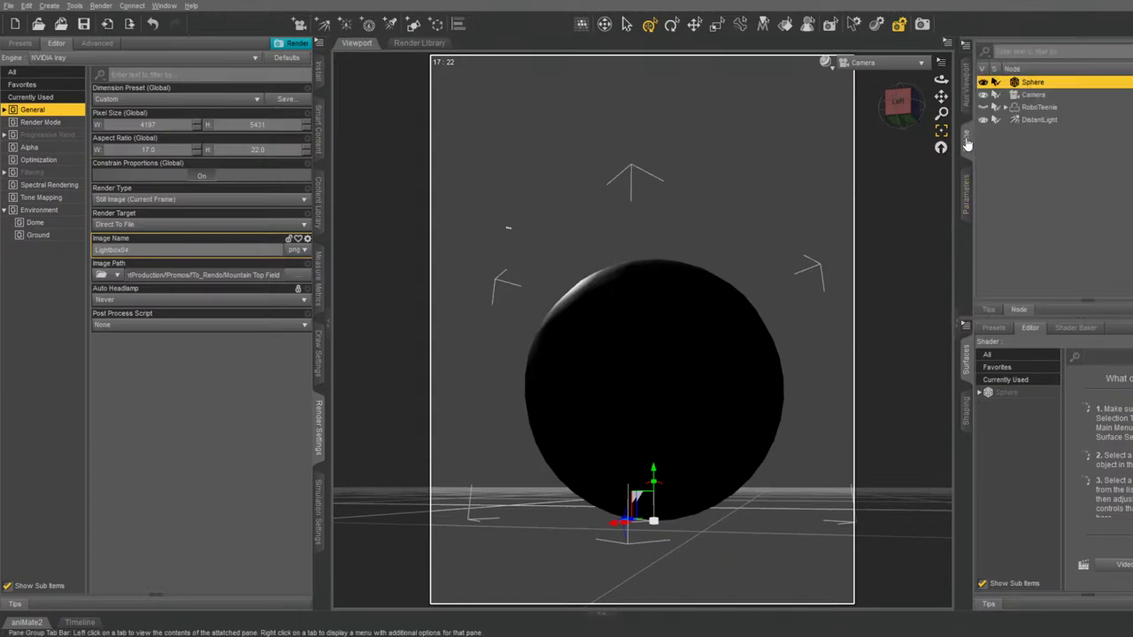
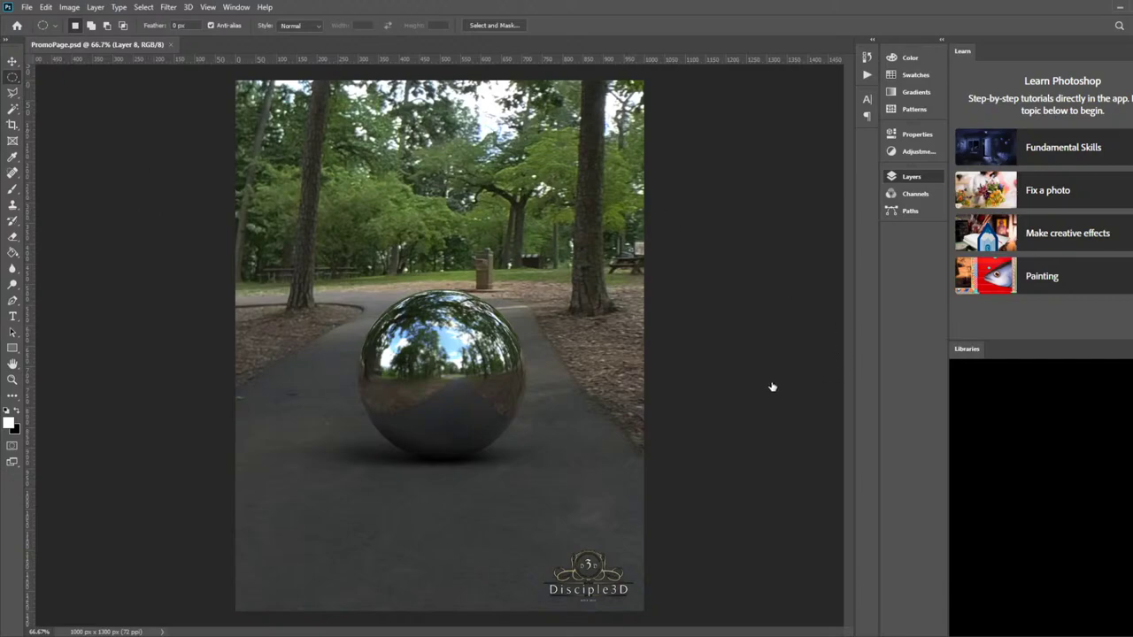
# In Photoshop, bring back the title and 5.7K HDRI text in PromoPage.psd and select the title's last line for editing
pyautogui.hotkey('ctrl', 'z')
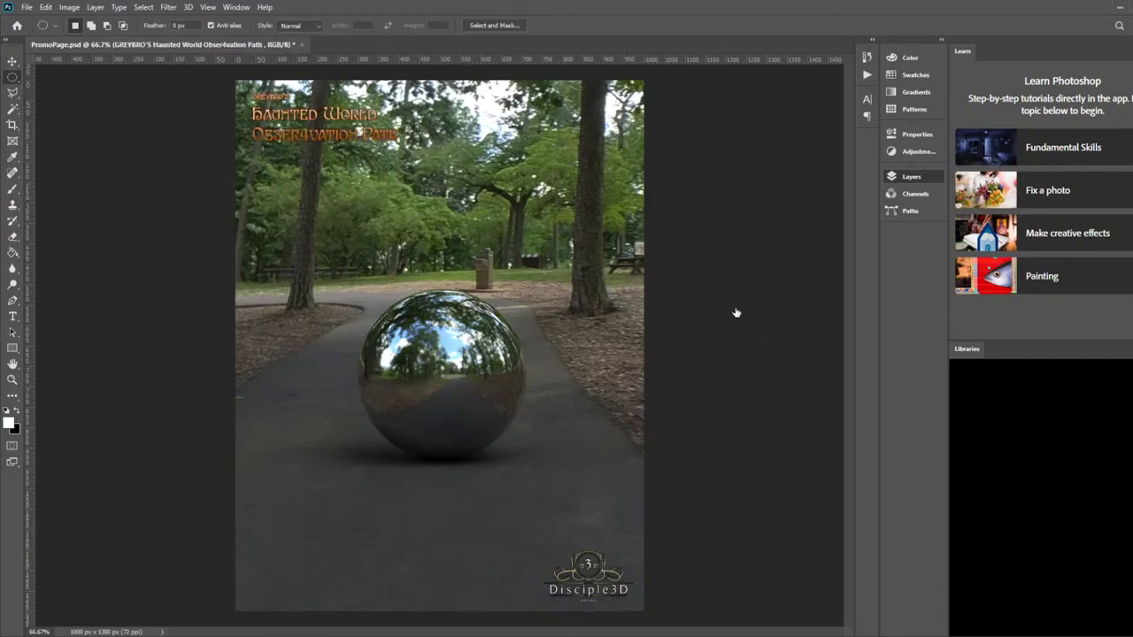
pyautogui.hotkey('ctrl', 'shift', 'z')
pyautogui.click(13, 316)
pyautogui.moveTo(253, 133); pyautogui.dragTo(438, 133)
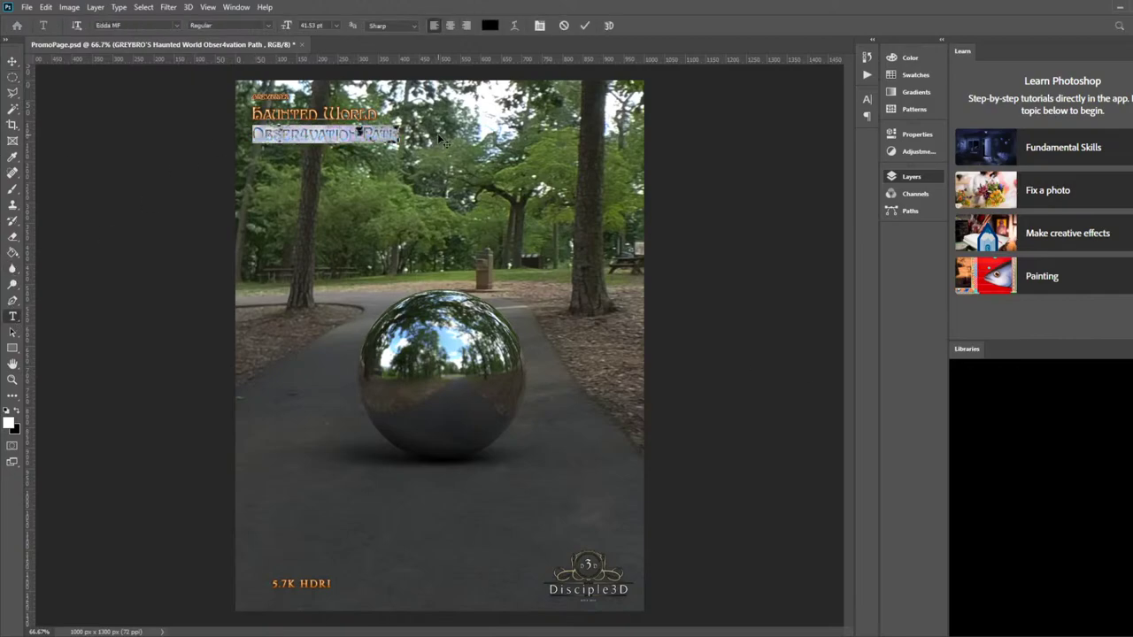
pyautogui.write('M')
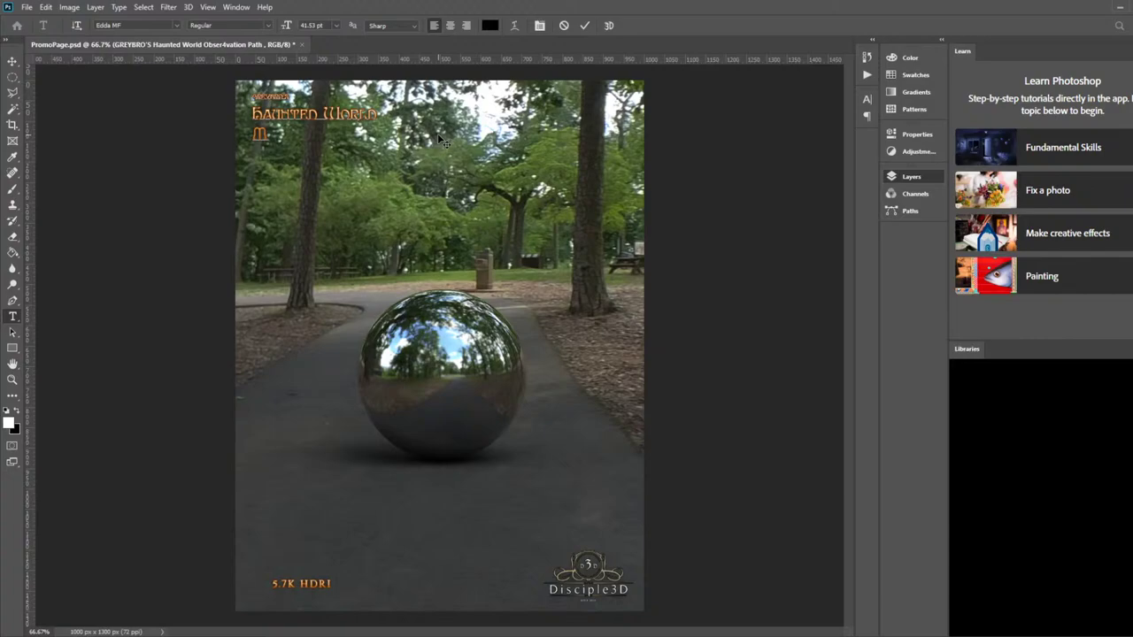
pyautogui.write('OUNTAIN')
pyautogui.press('BackSpace')
pyautogui.press('BackSpace')
pyautogui.press('BackSpace')
pyautogui.press('BackSpace')
pyautogui.press('BackSpace')
pyautogui.press('BackSpace')
pyautogui.press('BackSpace')
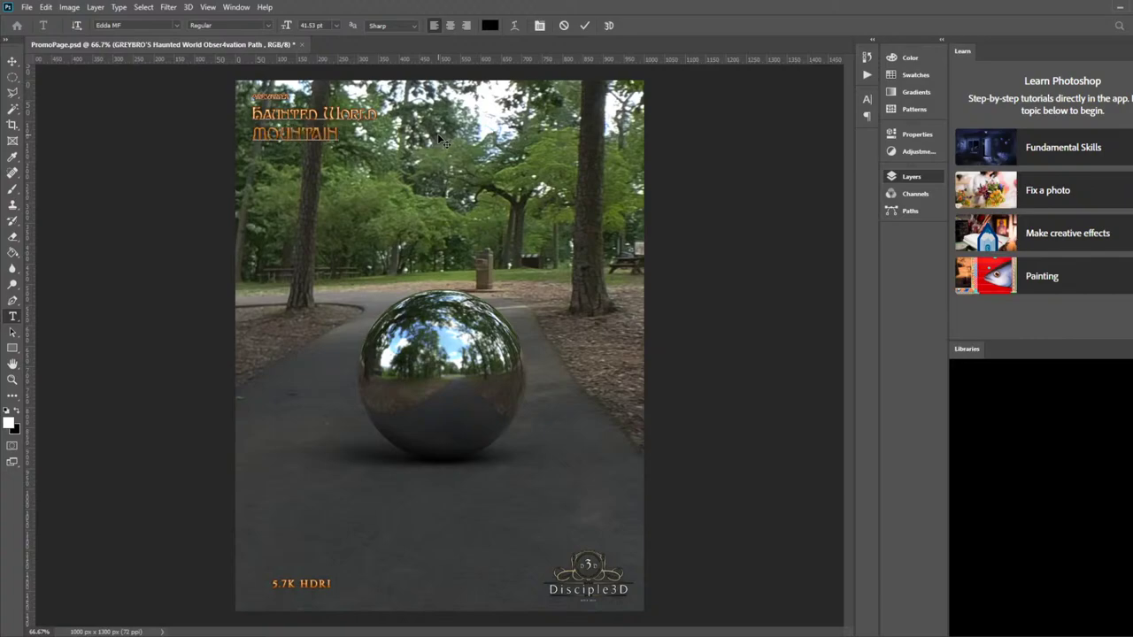
pyautogui.press('BackSpace')
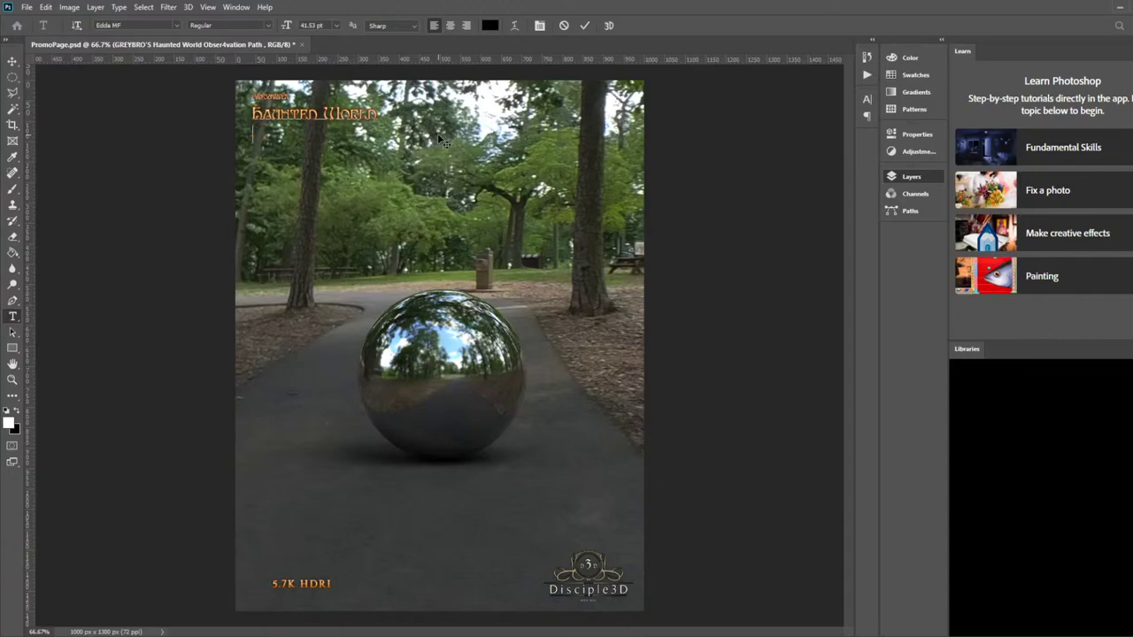
# Enter Mountain Top Field as the last line of the title in PromoPage.psd and copy that line
pyautogui.write('Mountain Top V')
pyautogui.write('ield')
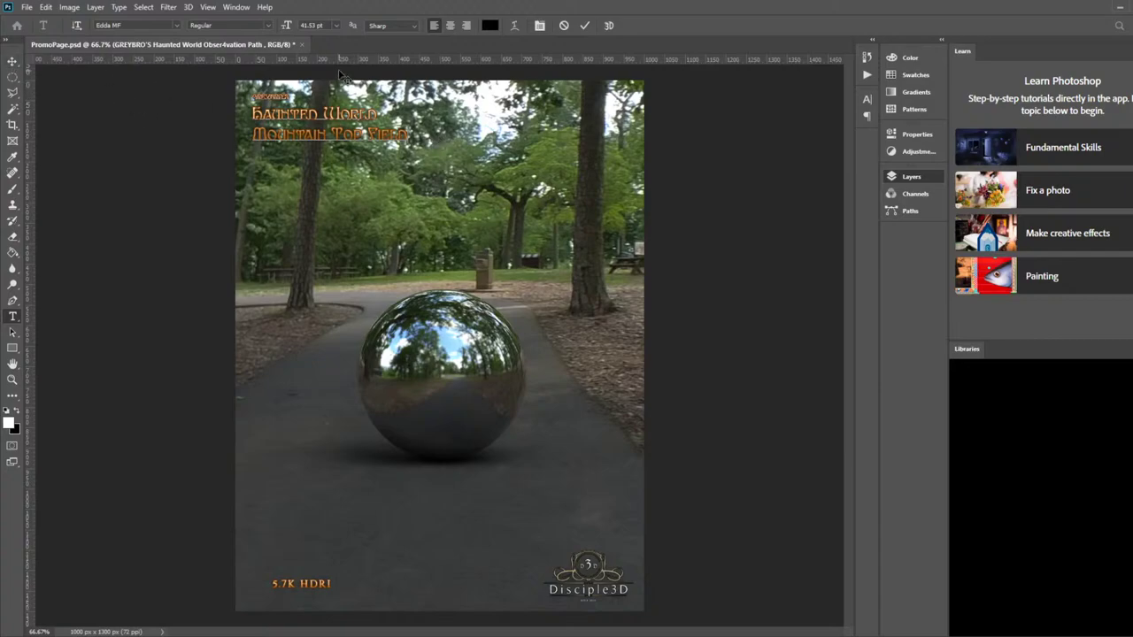
pyautogui.moveTo(408, 135); pyautogui.dragTo(244, 132)
pyautogui.hotkey('ctrl', 'c')
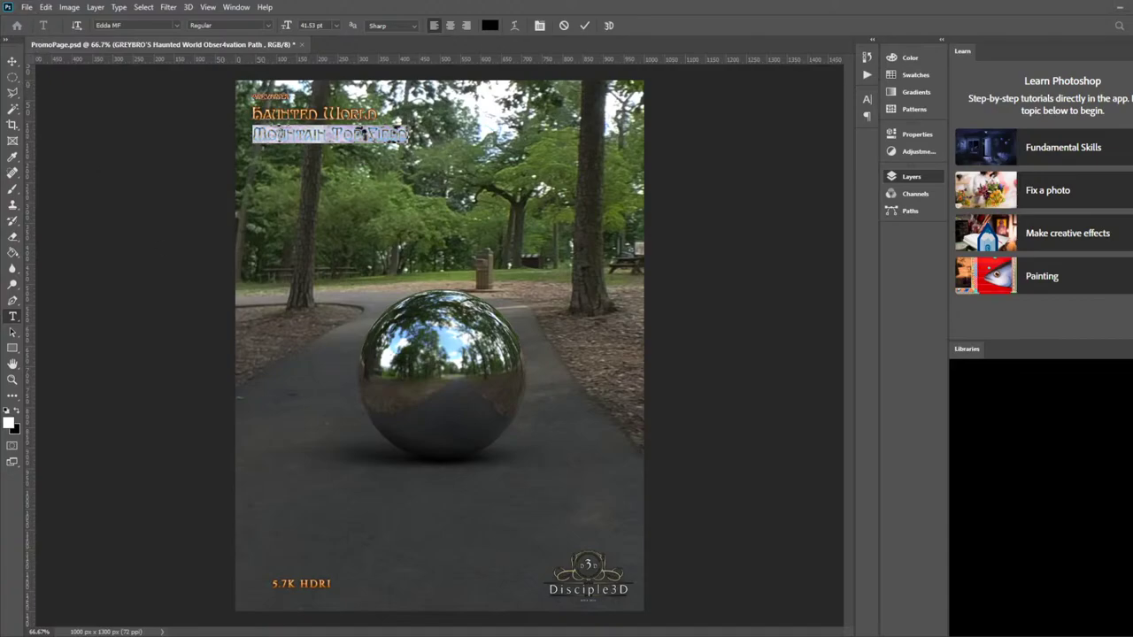
# Open RendoMainThumb.psd and replace the title's Observation Path line with the copied Mountain Top Field text on its own line
pyautogui.click(226, 220)
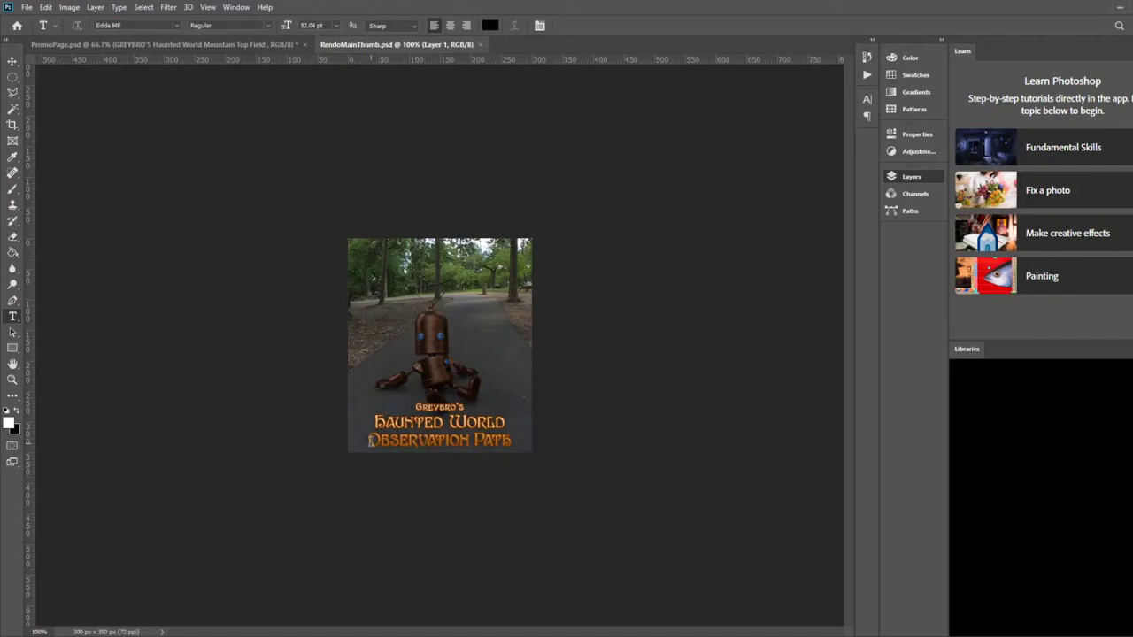
pyautogui.moveTo(368, 440); pyautogui.dragTo(514, 440)
pyautogui.hotkey('ctrl', 'v')
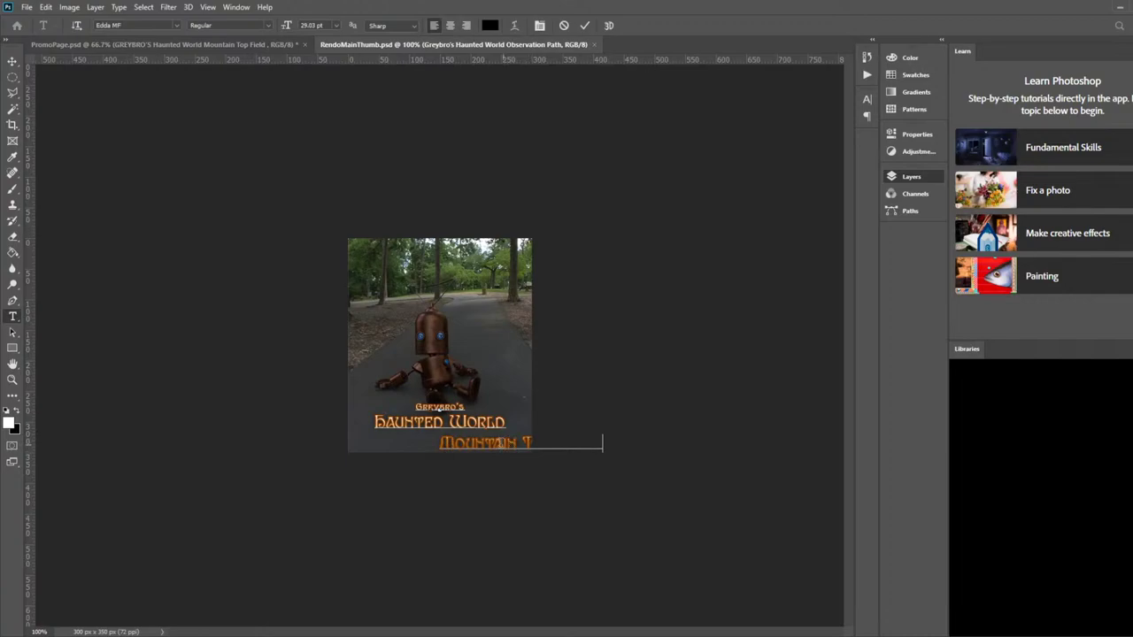
pyautogui.press('BackSpace')
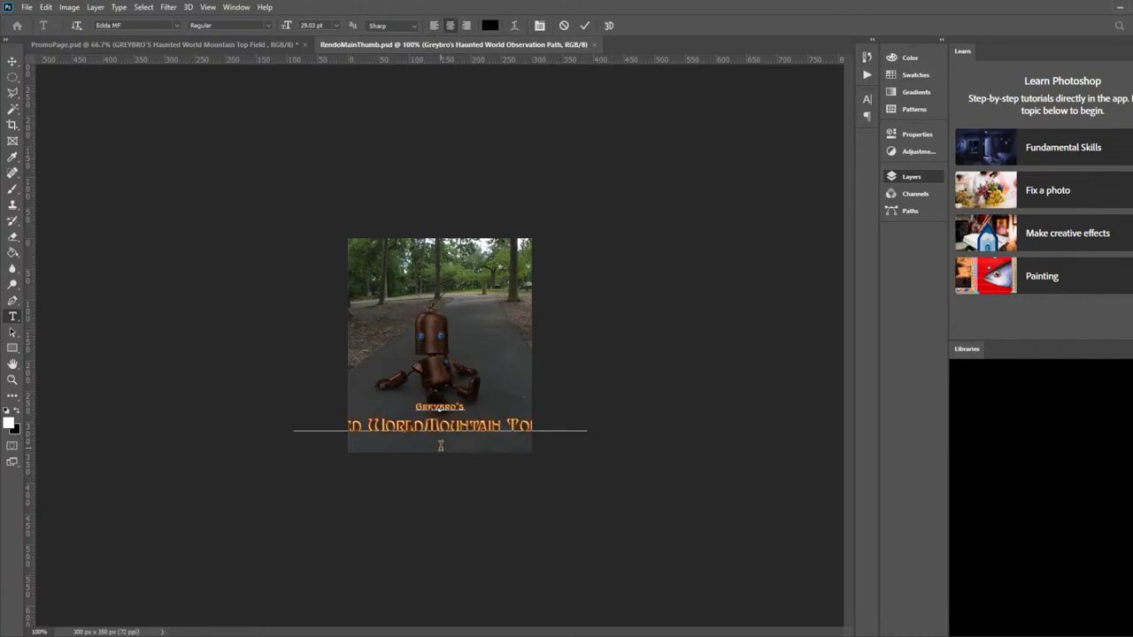
pyautogui.press('Return')
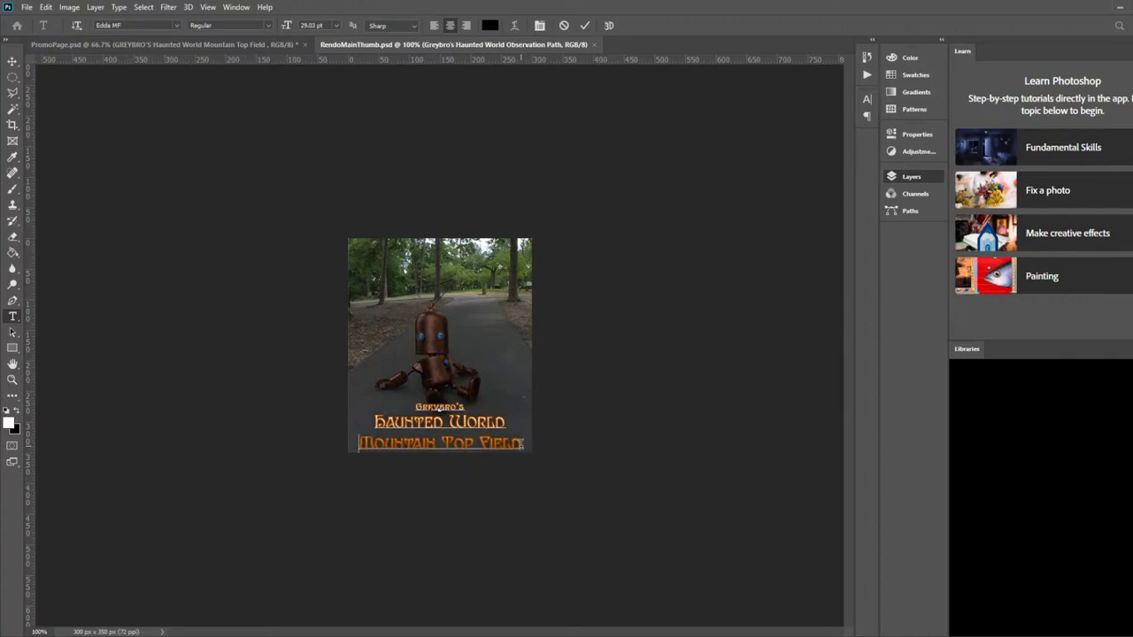
pyautogui.click(12, 60)
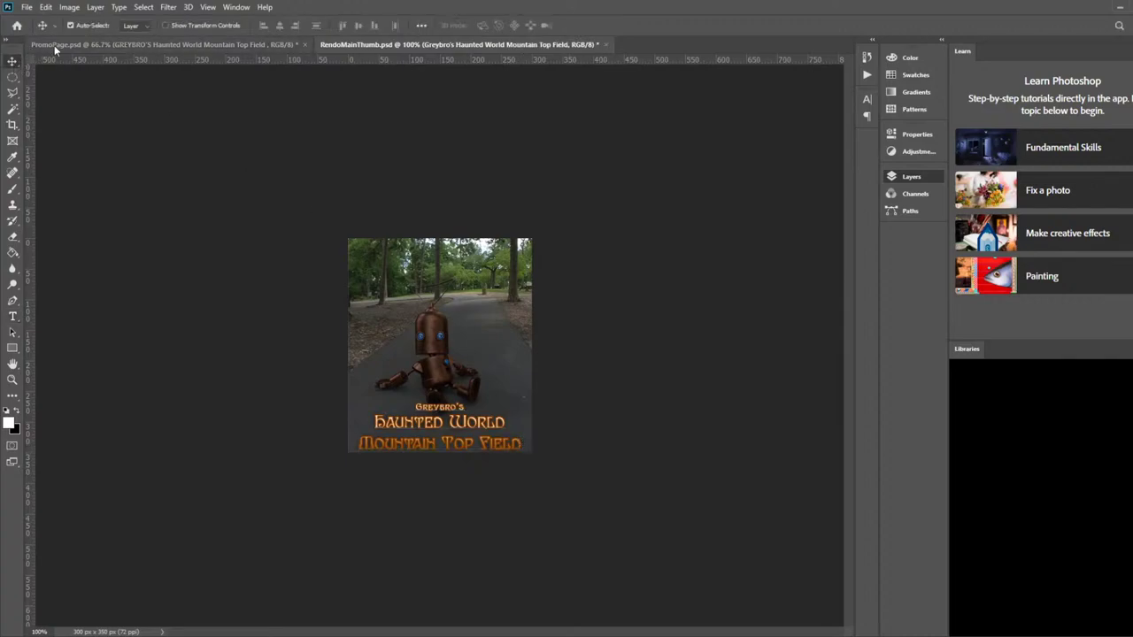
# Close the PromoPage.png render and clear the old sphere-on-path picture from PromoPage.psd down to plain white
pyautogui.click(102, 44)
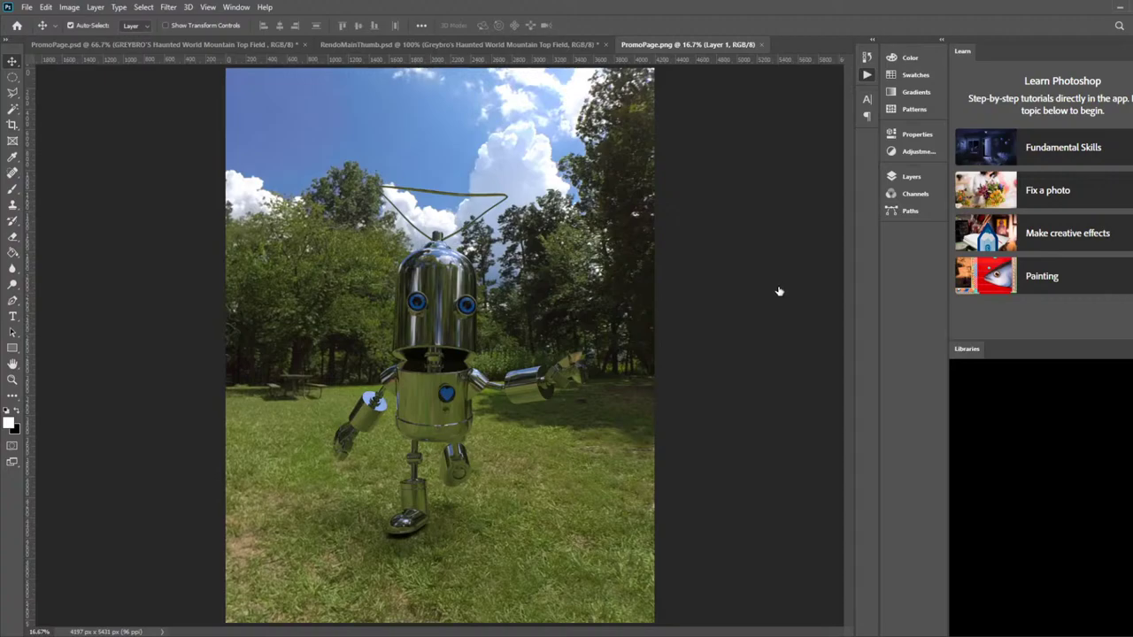
pyautogui.hotkey('ctrl', 'w')
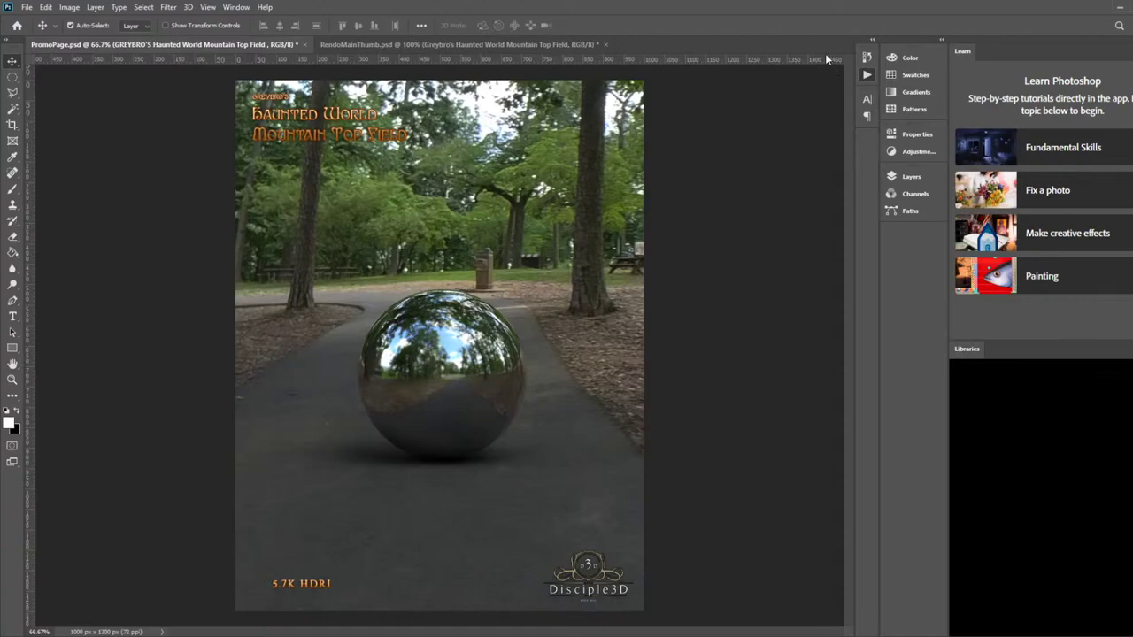
pyautogui.click(815, 433)
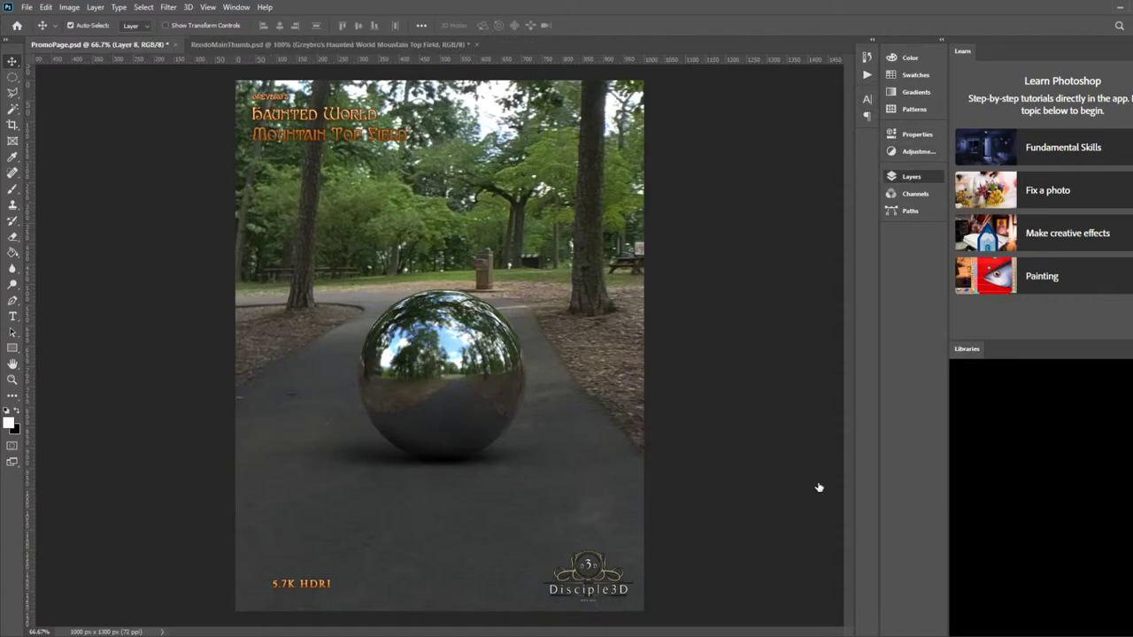
pyautogui.click(820, 485)
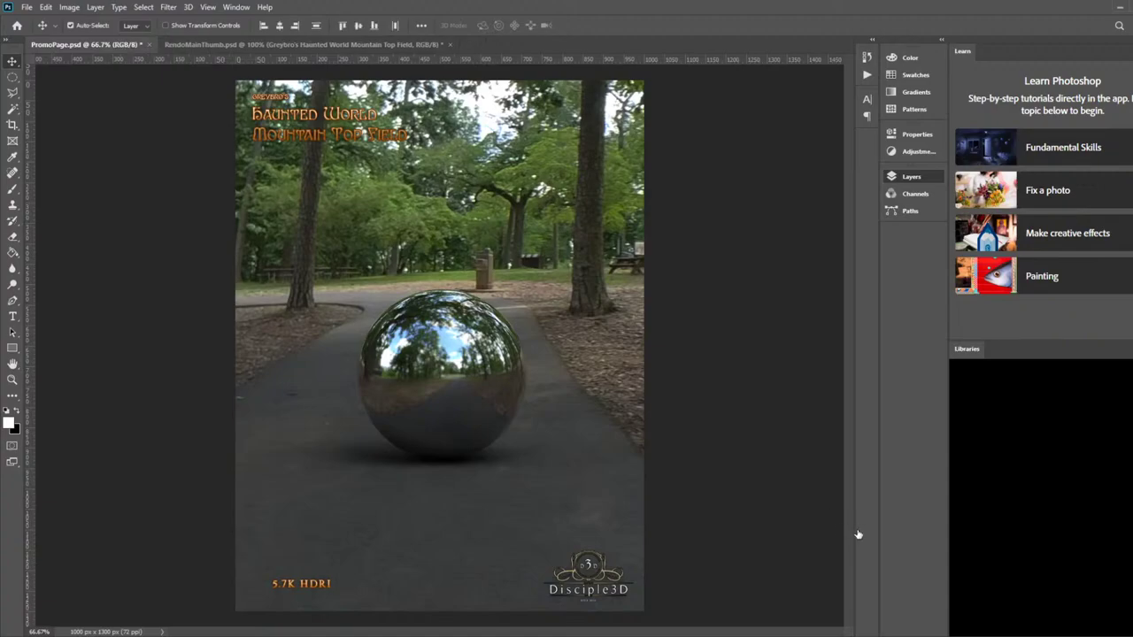
pyautogui.click(543, 251)
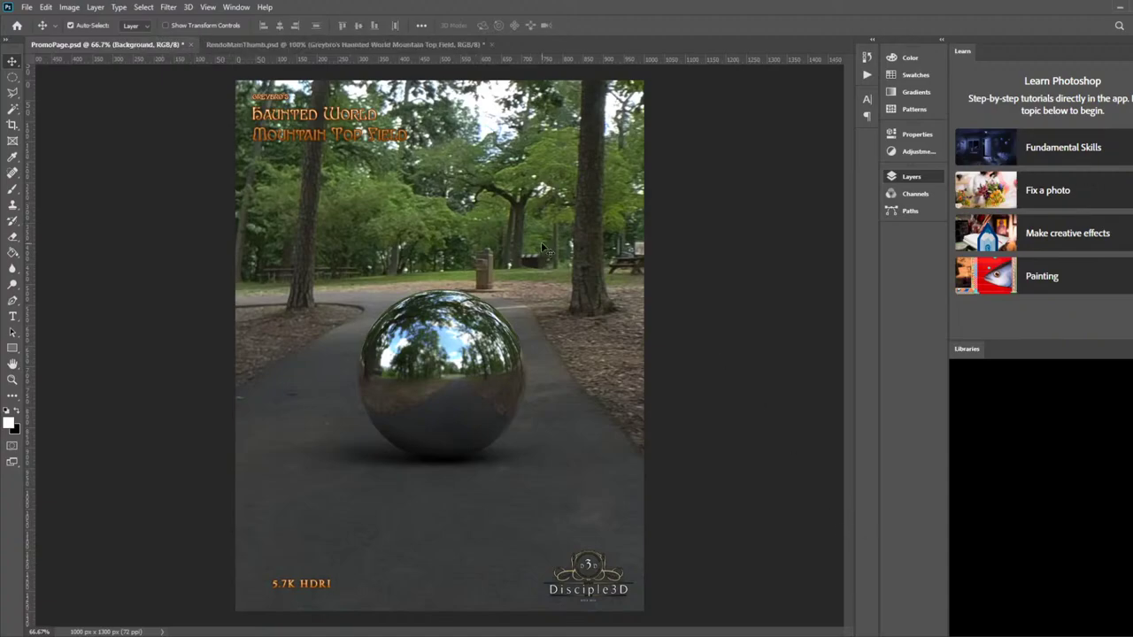
pyautogui.press('Delete')
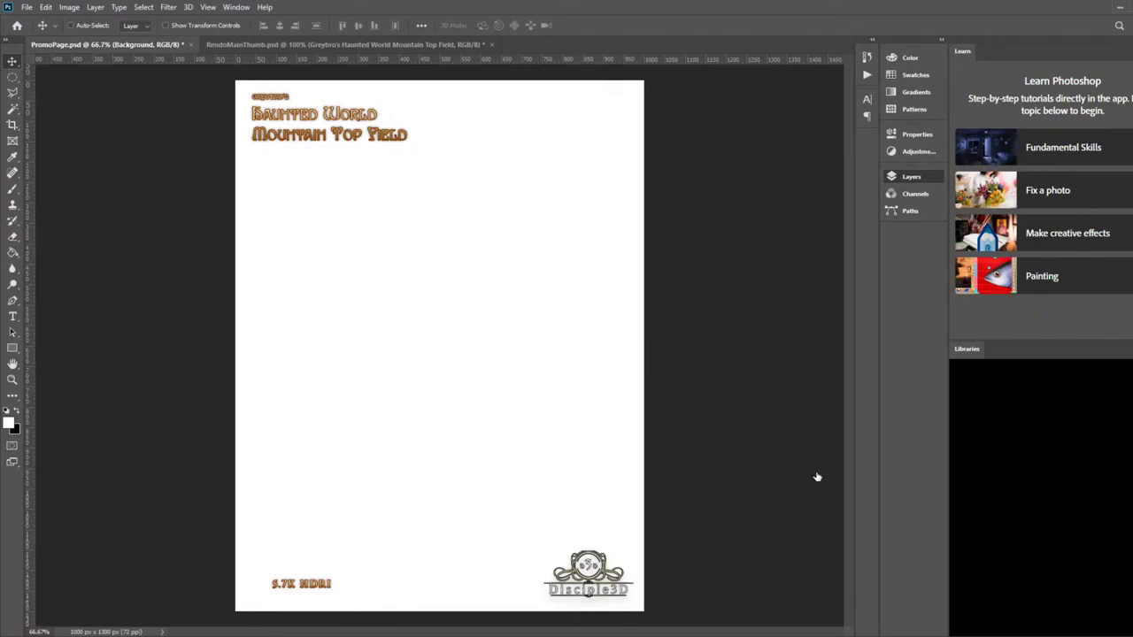
# Place the robot field render behind the text in PromoPage.psd and move it so the robot stands centered on the page
pyautogui.hotkey('ctrl', 'z')
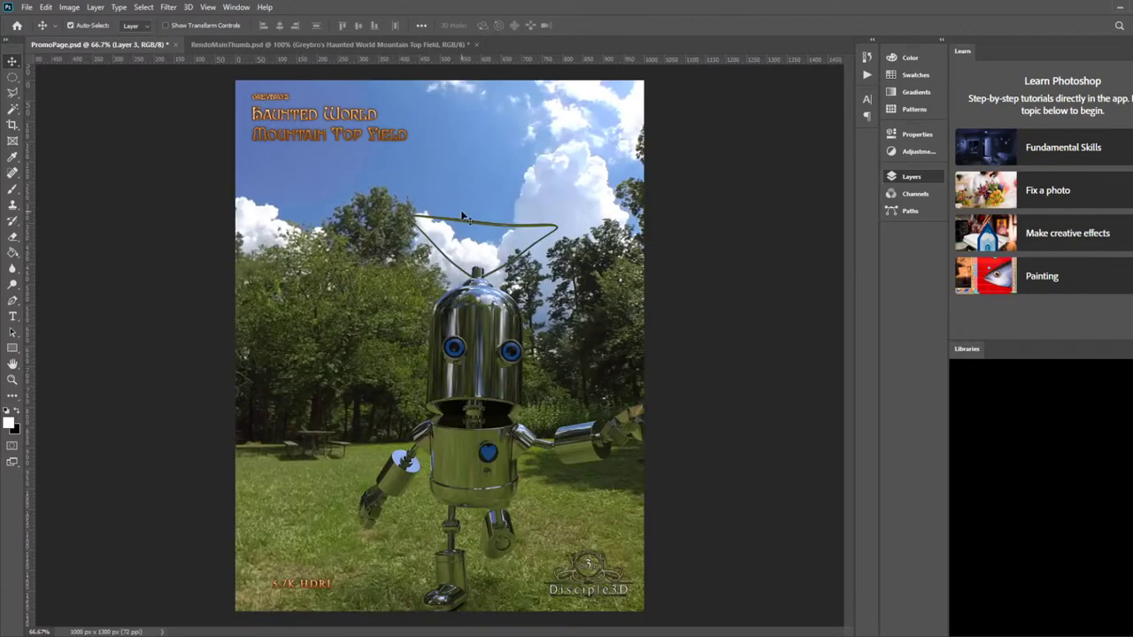
pyautogui.moveTo(484, 259); pyautogui.dragTo(439, 189)
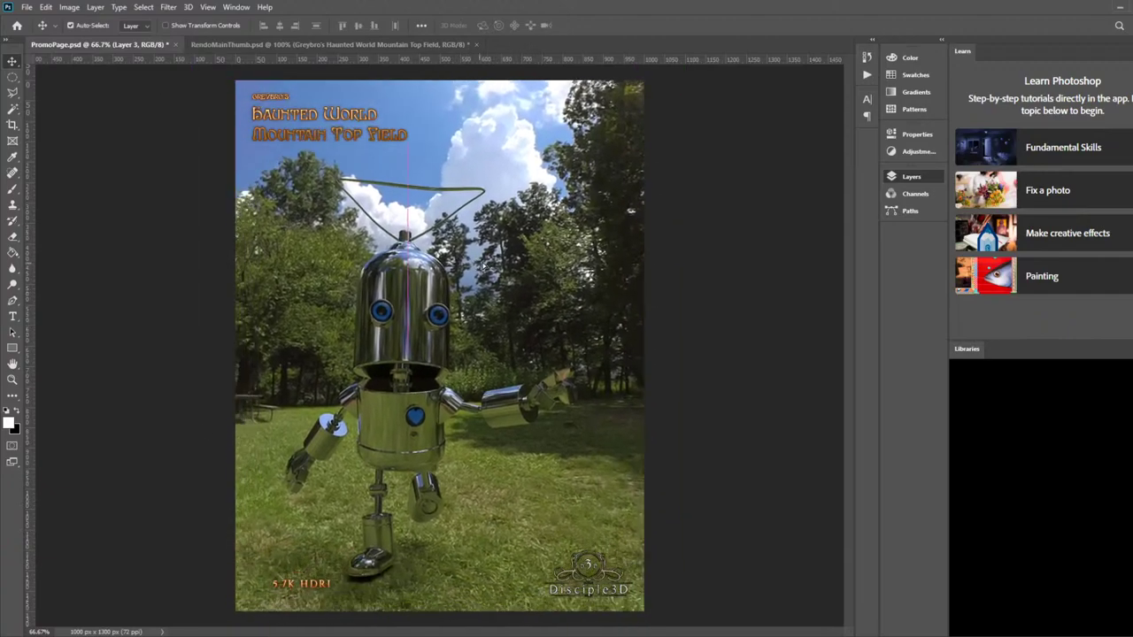
pyautogui.moveTo(484, 263); pyautogui.dragTo(470, 244)
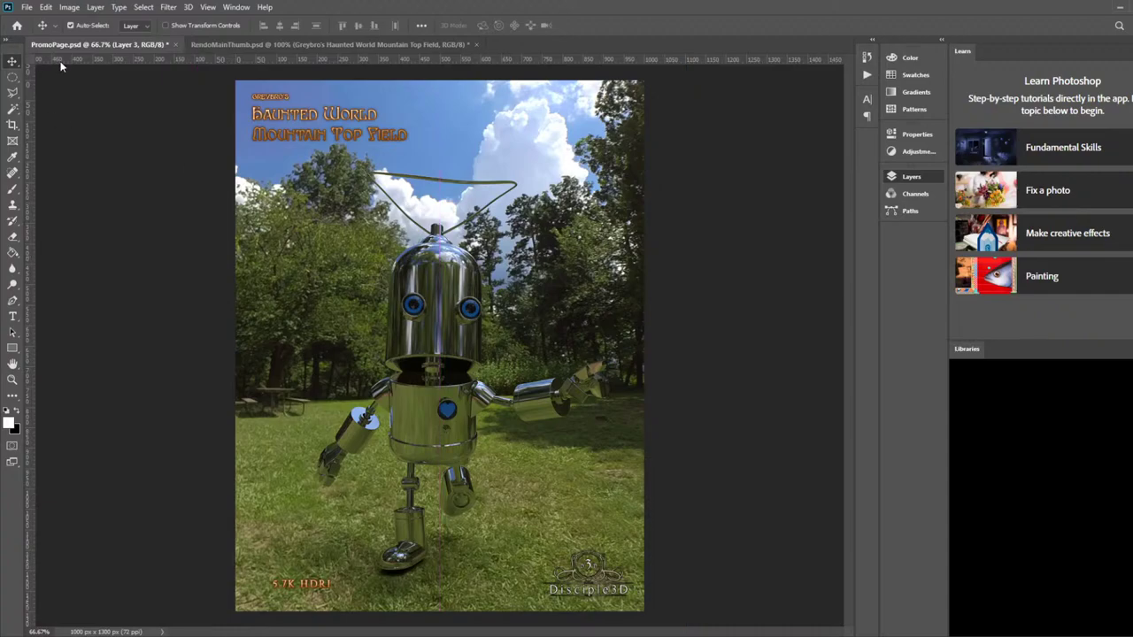
# Copy the robot field image and paste it behind the title text in RendoMainThumb.psd
pyautogui.press('ctrl')
pyautogui.press('ctrl')
pyautogui.click(352, 45)
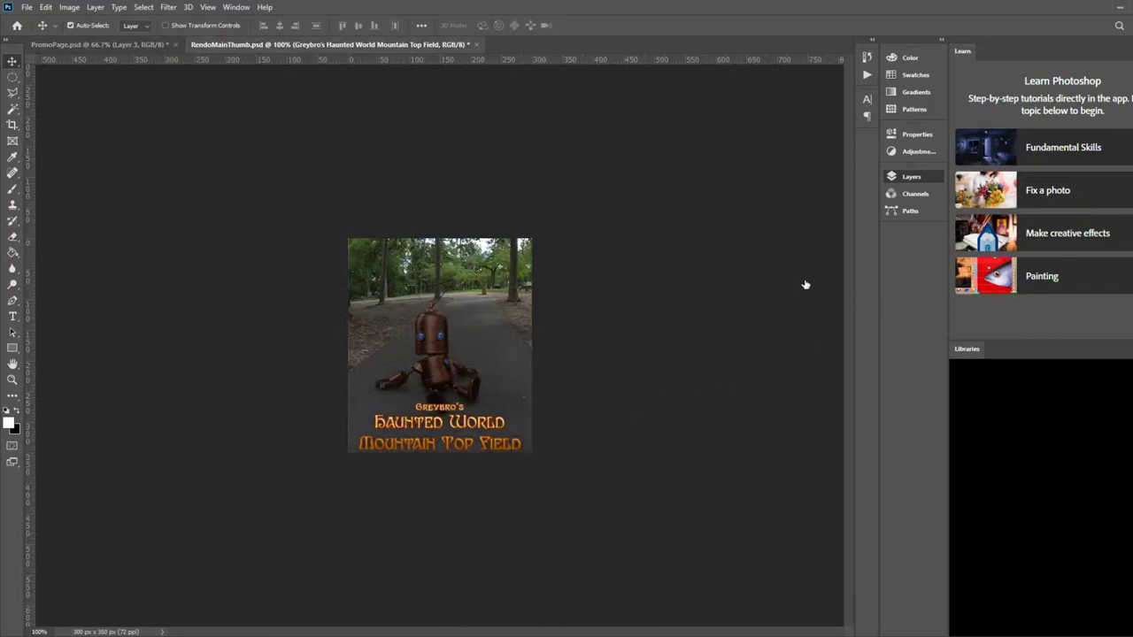
pyautogui.hotkey('ctrl', 'v')
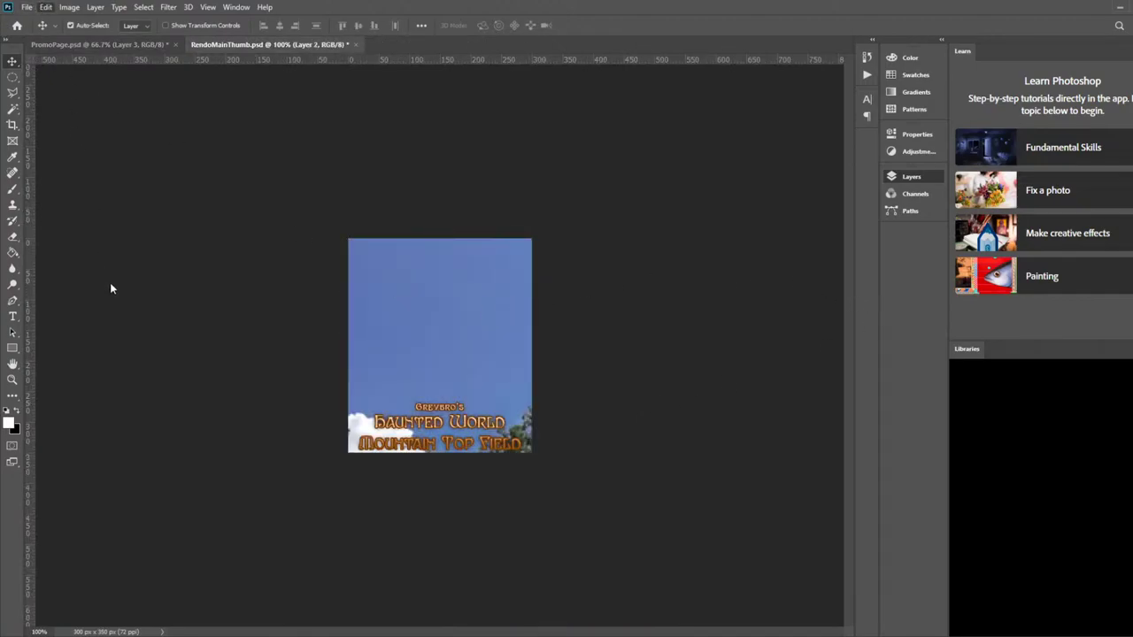
# Scale the pasted robot image to about 29%, position it to cover the thumbnail, and save and close RendoMainThumb.psd
pyautogui.hotkey('ctrl', 't')
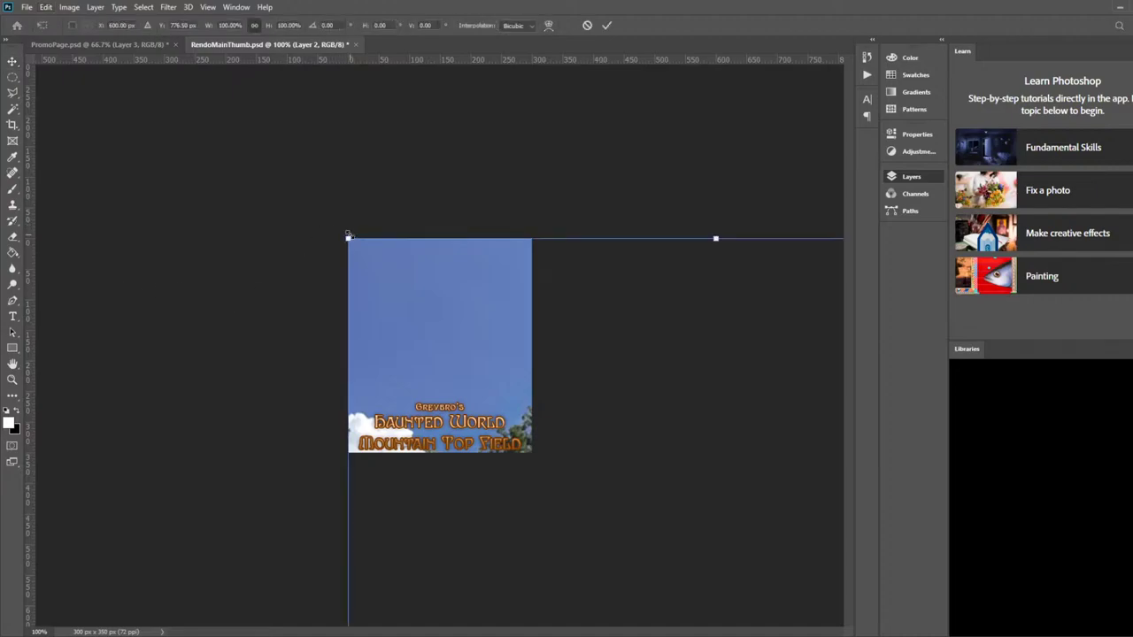
pyautogui.moveTo(348, 233); pyautogui.dragTo(688, 534)
pyautogui.moveTo(694, 600); pyautogui.dragTo(463, 431)
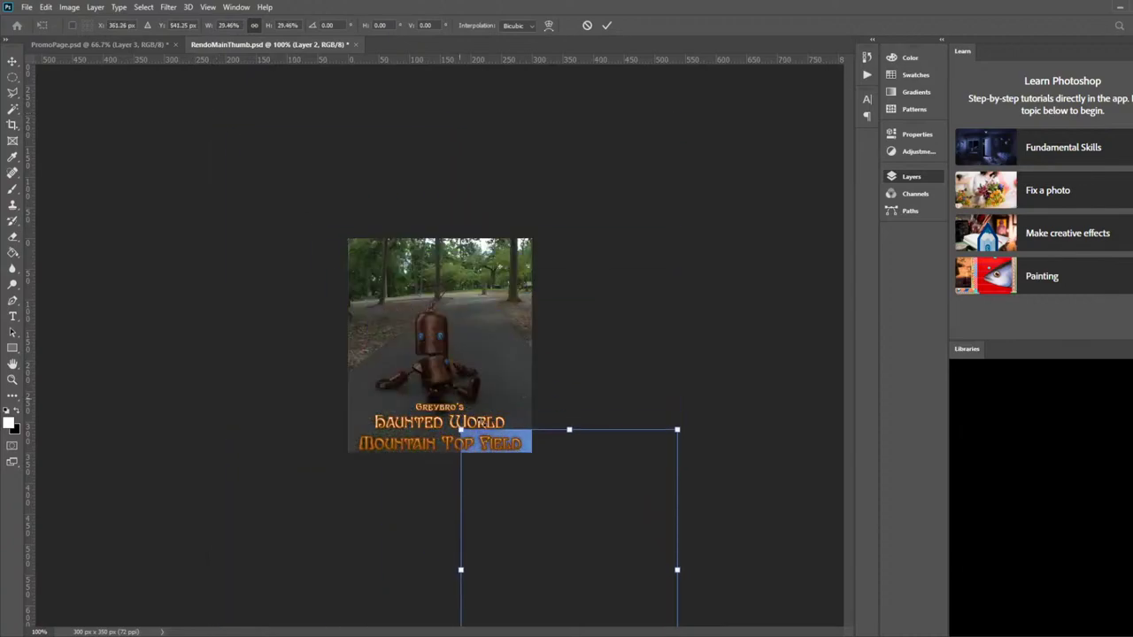
pyautogui.moveTo(582, 577); pyautogui.dragTo(456, 334)
pyautogui.press('Return')
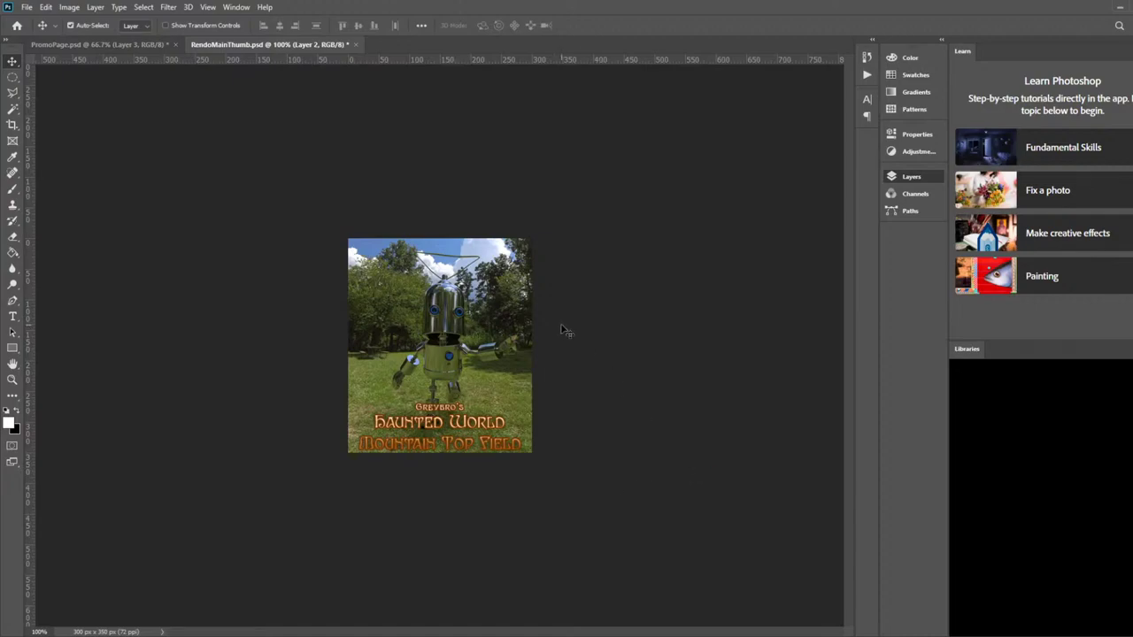
pyautogui.hotkey('ctrl', 's')
pyautogui.click(350, 44)
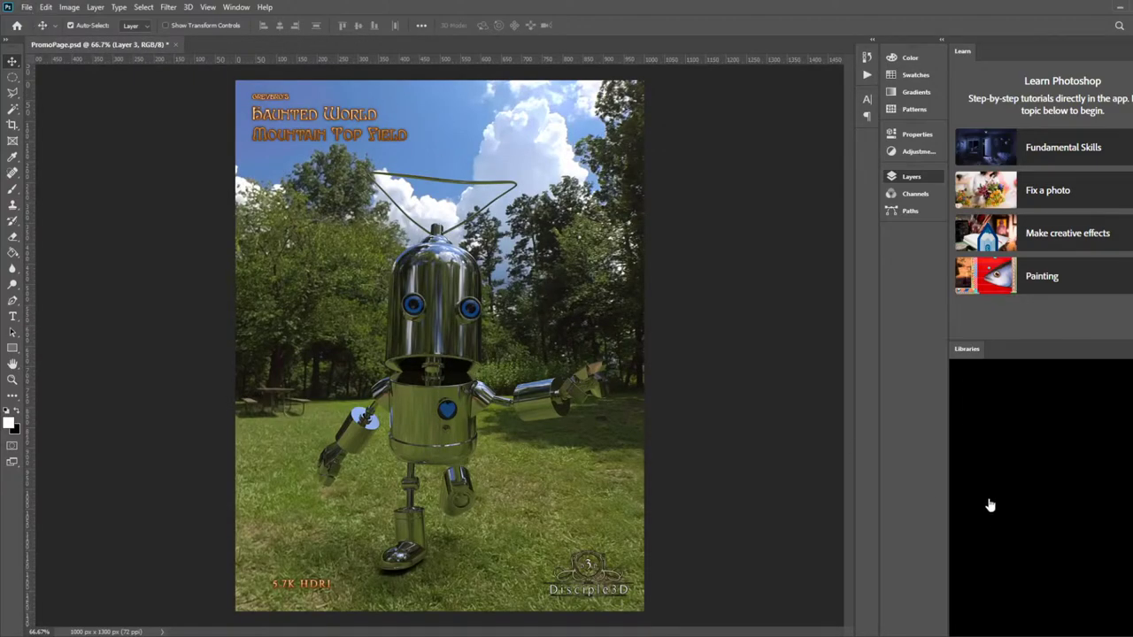
# Open Lightbox01.png, copy its side-view robot render into PromoPage.psd, and move it to cover the page
pyautogui.moveTo(988, 503); pyautogui.dragTo(750, 324)
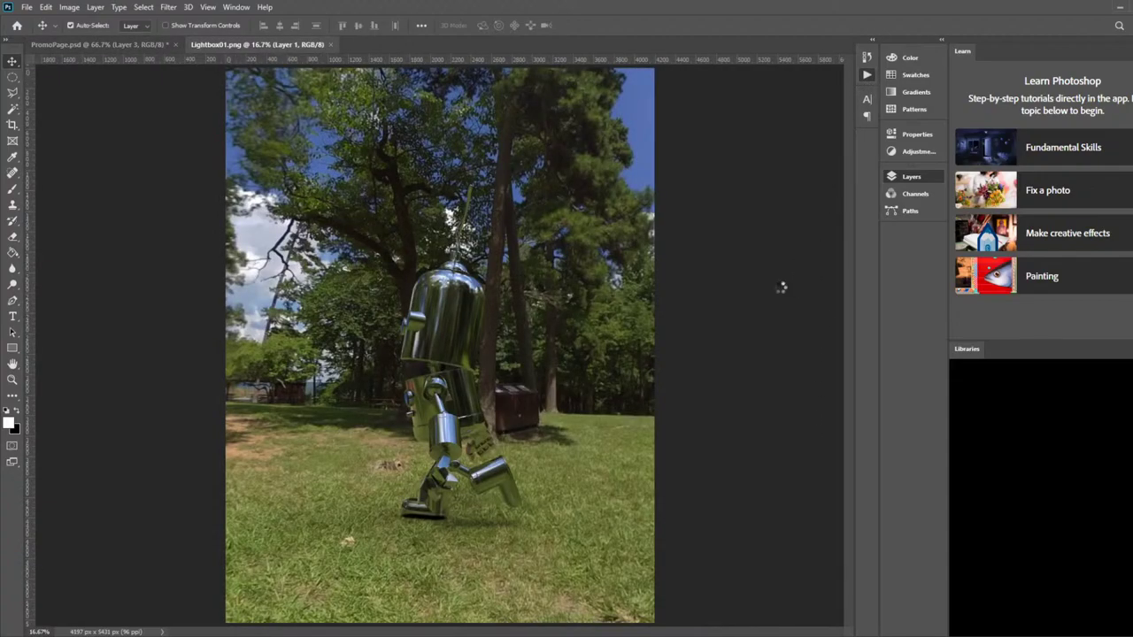
pyautogui.hotkey('ctrl', 'w')
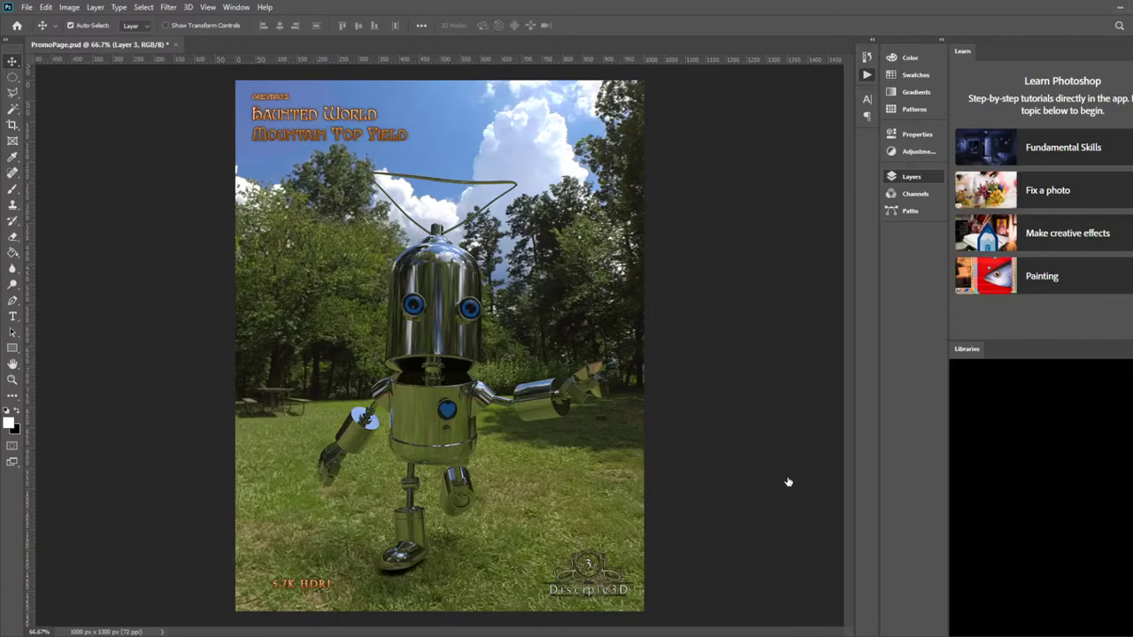
pyautogui.hotkey('ctrl', 'v')
pyautogui.moveTo(483, 352); pyautogui.dragTo(431, 273)
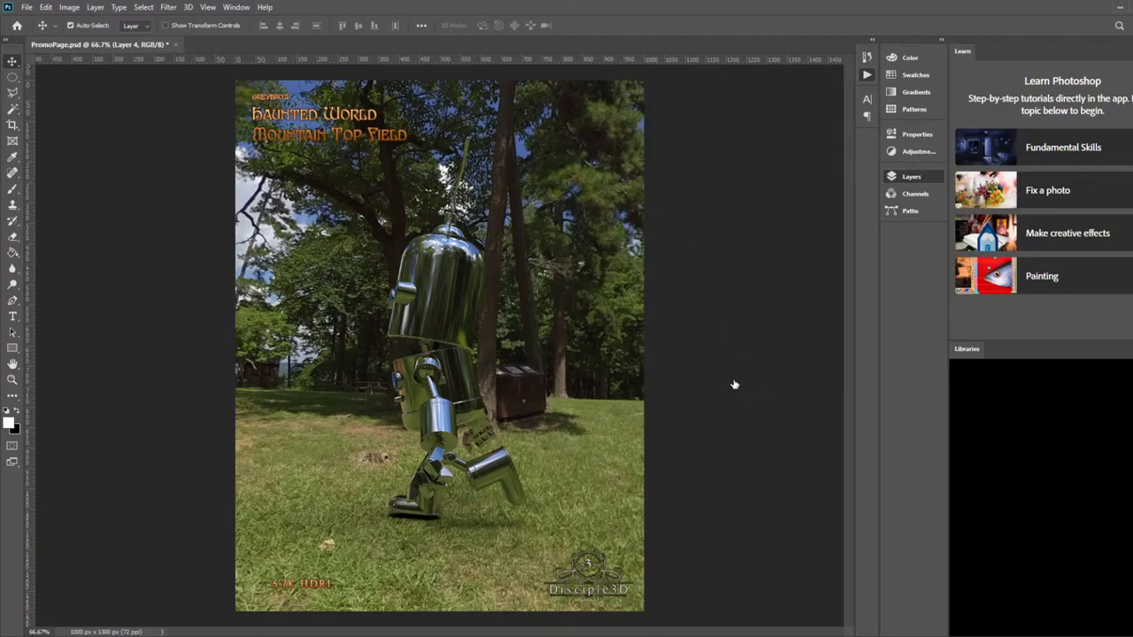
# Raise the side-view robot layer above the title text but below the Disciple3D logo, and nudge it upward
pyautogui.hotkey('ctrl', ']')
pyautogui.hotkey('ctrl', ']')
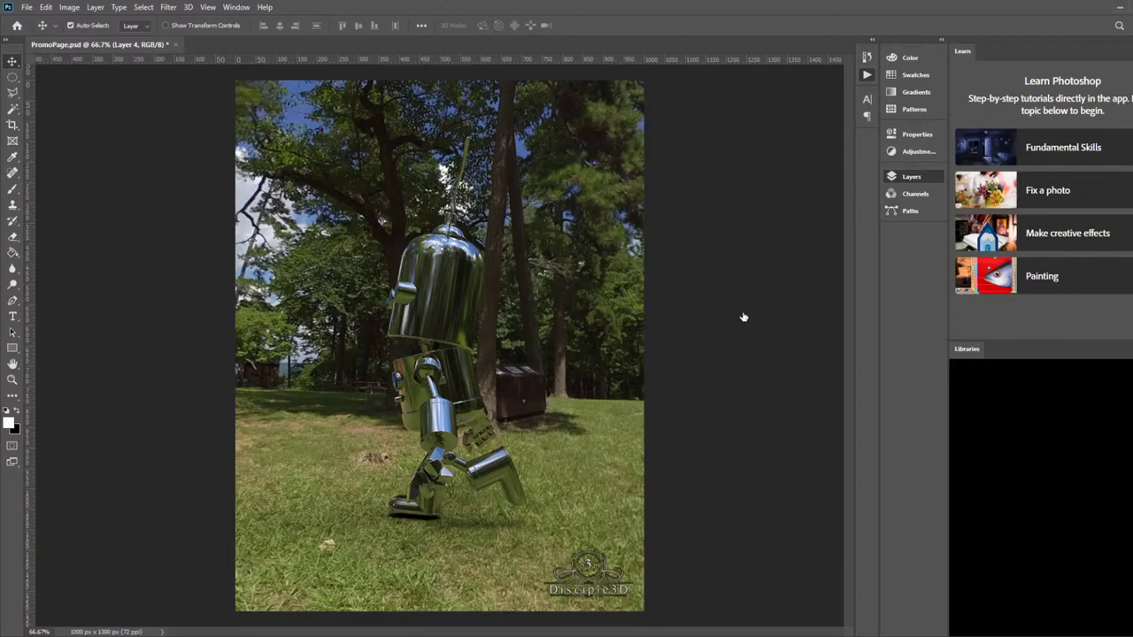
pyautogui.moveTo(496, 334)
pyautogui.mouseDown()
pyautogui.moveTo(478, 311)
pyautogui.moveTo(504, 322)
pyautogui.mouseUp()
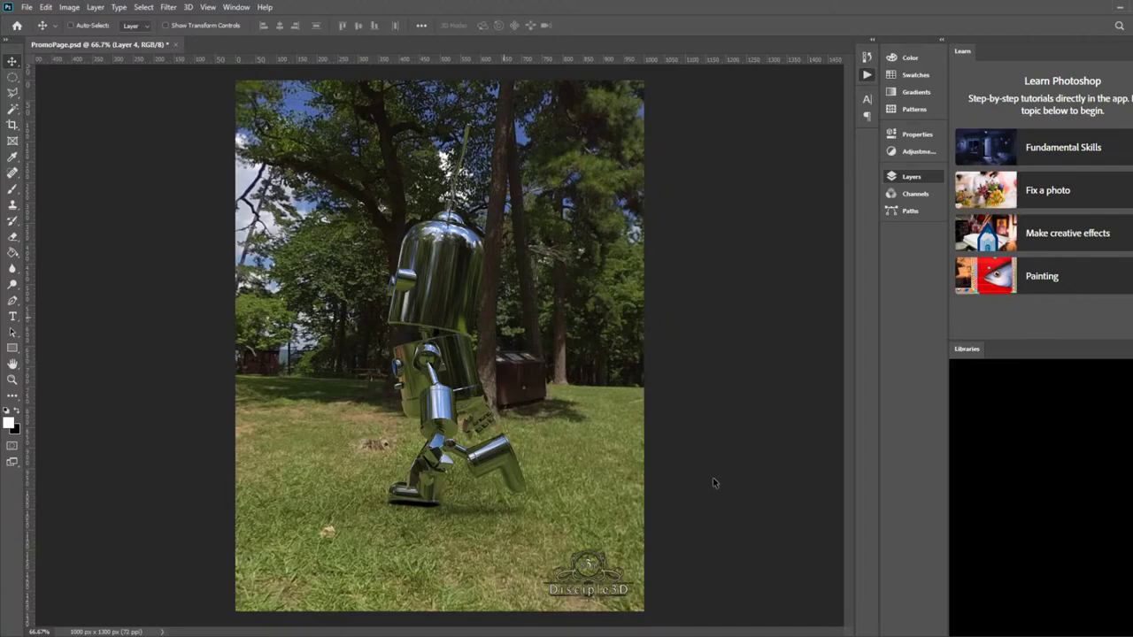
# Copy the back-view robot render from Lightbox02.png into PromoPage.psd and move it up so the whole robot shows on the page
pyautogui.press('ctrl')
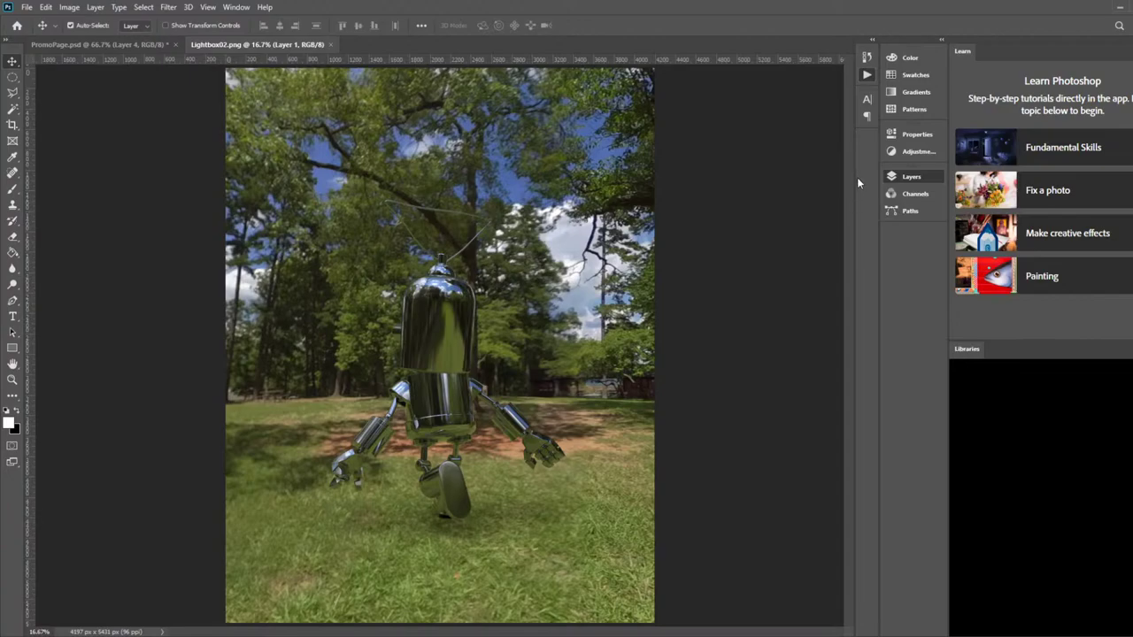
pyautogui.hotkey('ctrl', 'w')
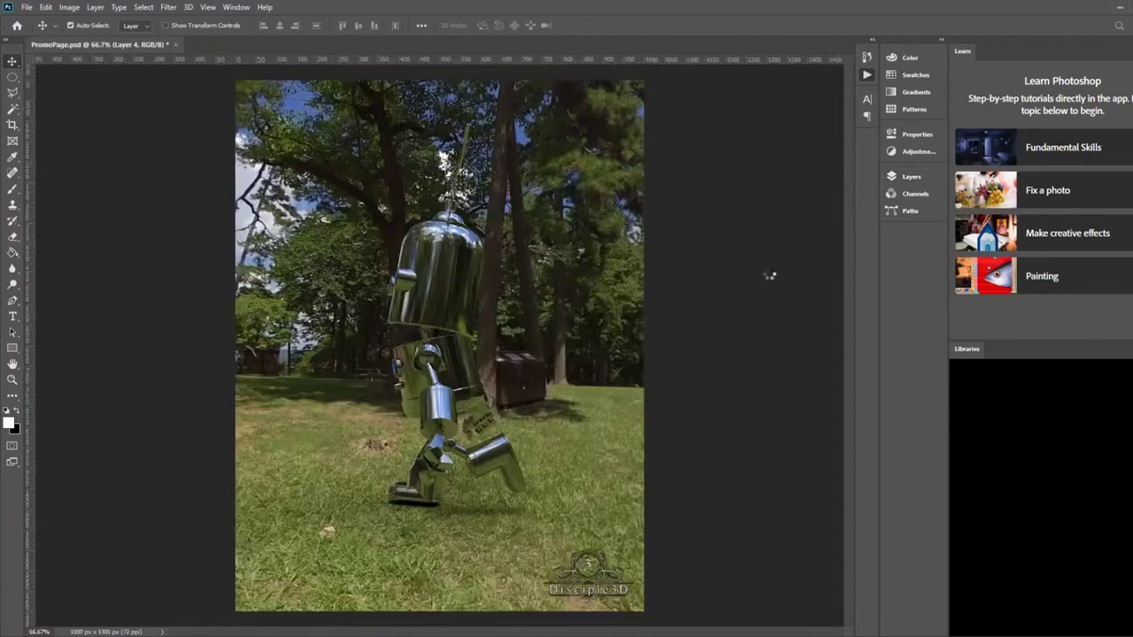
pyautogui.hotkey('ctrl', 'v')
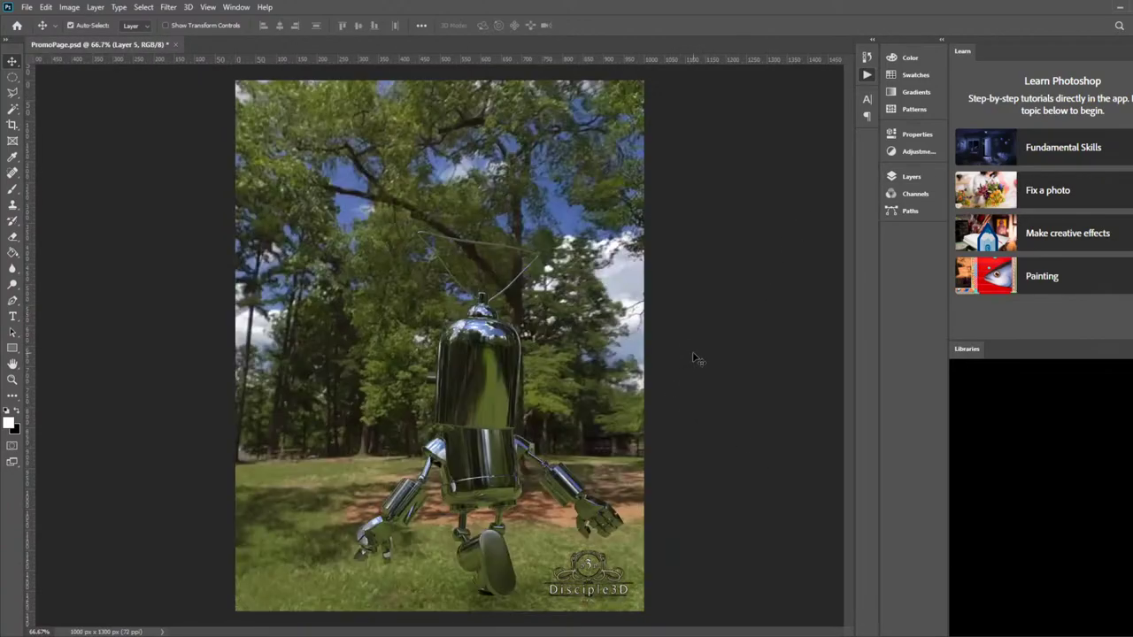
pyautogui.moveTo(506, 394); pyautogui.dragTo(455, 309)
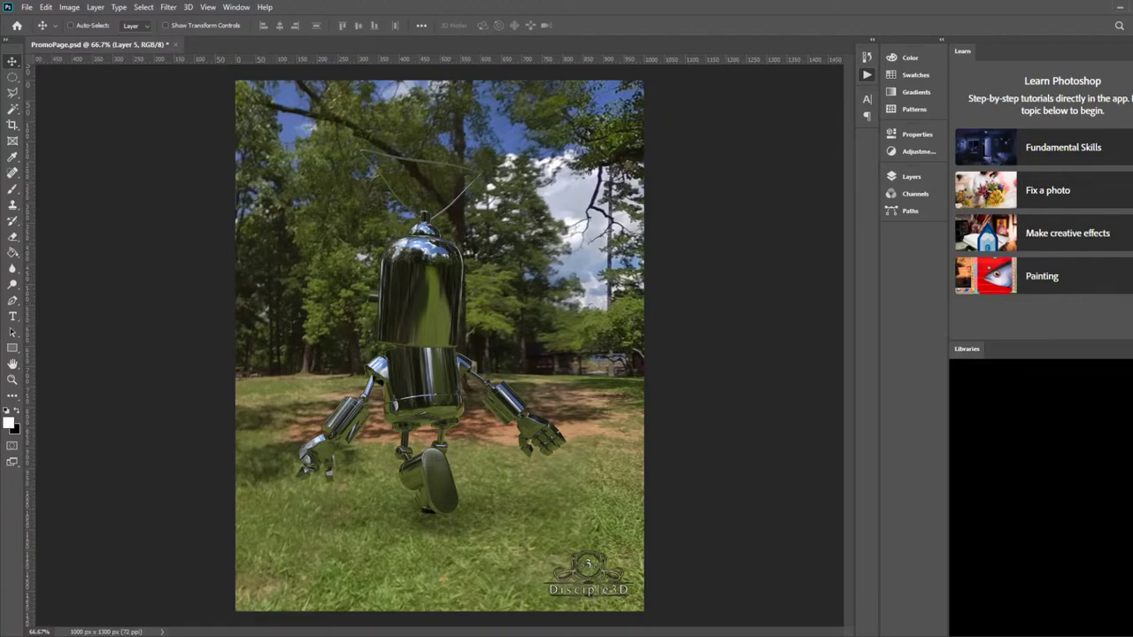
# Copy the empty field render from Lightbox03.png into PromoPage.psd beneath the Disciple3D logo
pyautogui.press('ctrl')
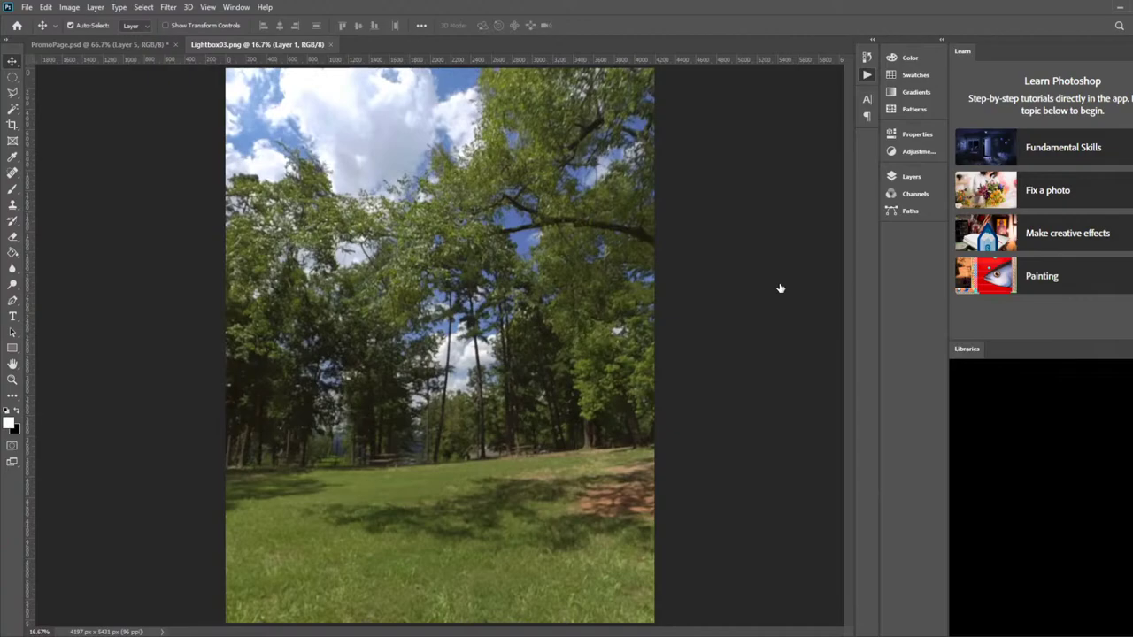
pyautogui.hotkey('ctrl', 'w')
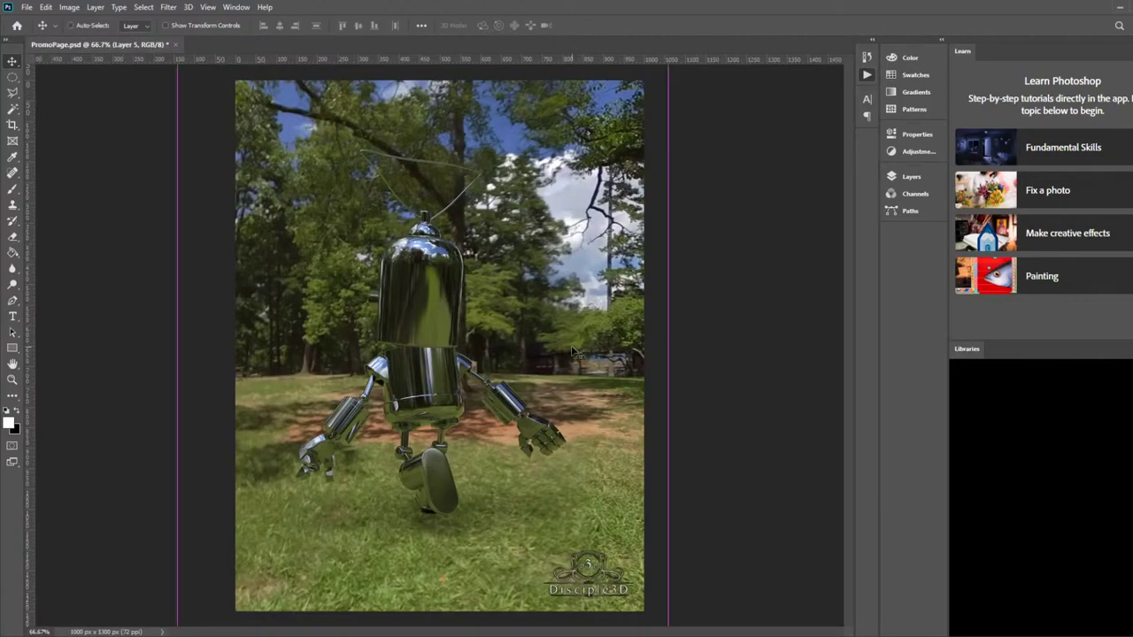
pyautogui.hotkey('ctrl', 'v')
pyautogui.moveTo(545, 386)
pyautogui.mouseDown()
pyautogui.moveTo(543, 409)
pyautogui.moveTo(531, 382)
pyautogui.mouseUp()
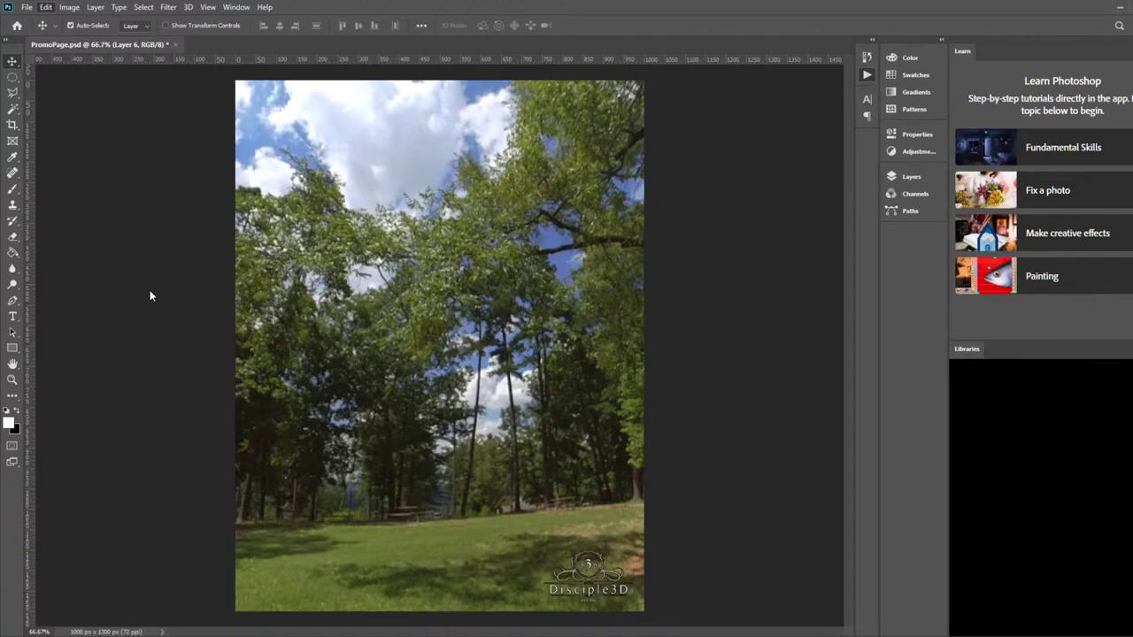
# Scale the pasted field render to about 84% and align it with the page edges
pyautogui.hotkey('ctrl', 't')
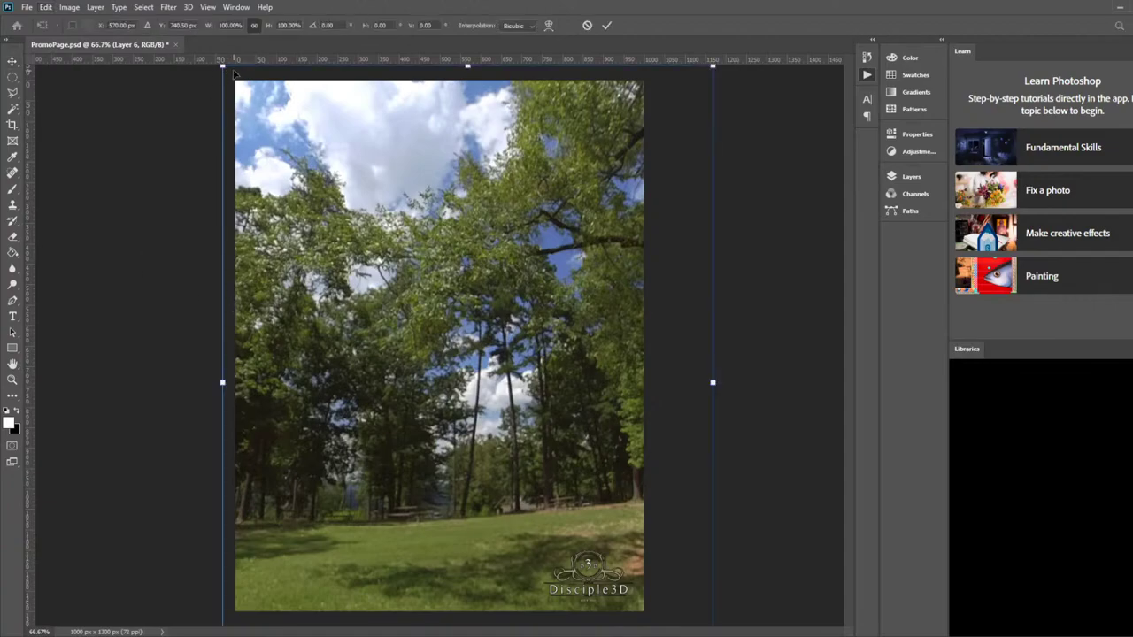
pyautogui.moveTo(223, 67); pyautogui.dragTo(522, 329)
pyautogui.moveTo(521, 394); pyautogui.dragTo(297, 103)
pyautogui.moveTo(488, 409); pyautogui.dragTo(615, 634)
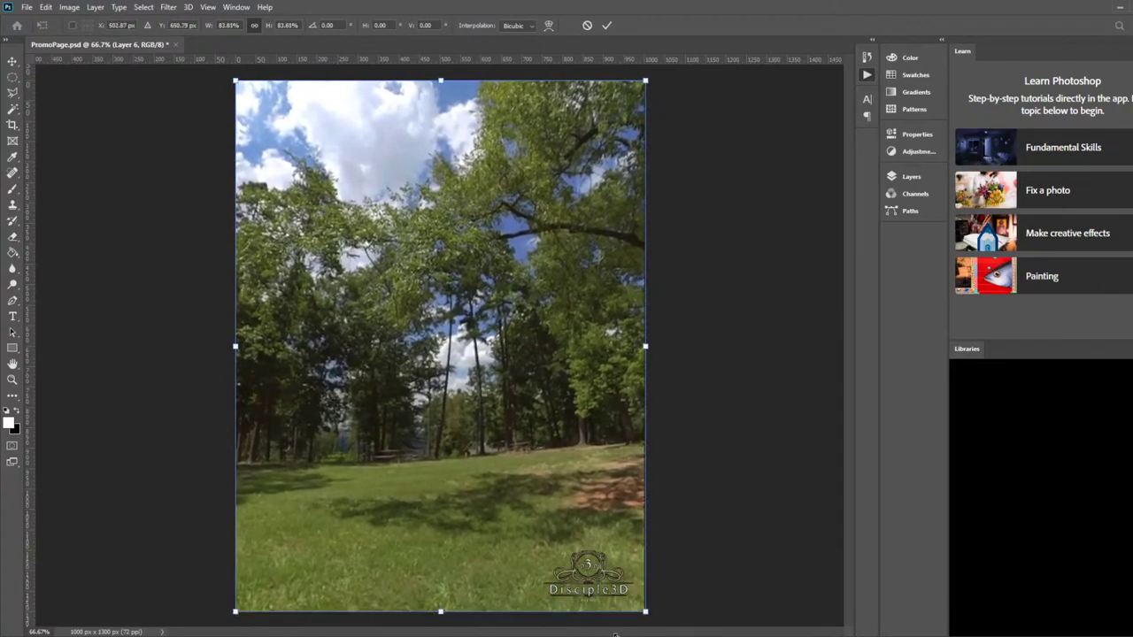
pyautogui.doubleClick(536, 305)
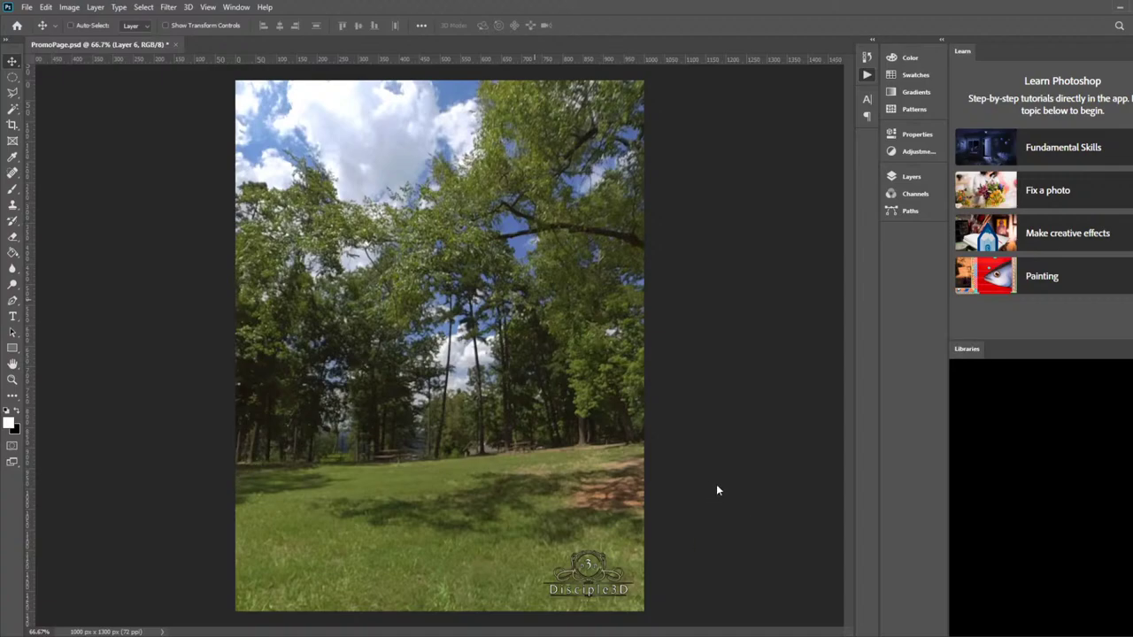
# Copy the chrome sphere render from Lightbox04.png into PromoPage.psd beneath the Disciple3D logo
pyautogui.click(70, 25)
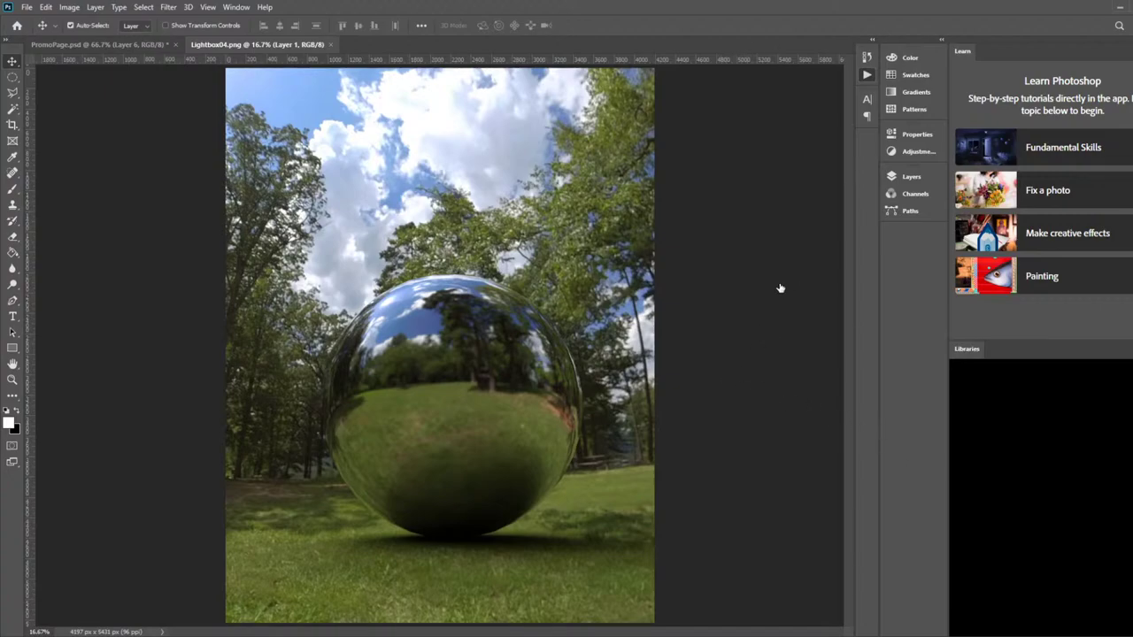
pyautogui.hotkey('ctrl', 'w')
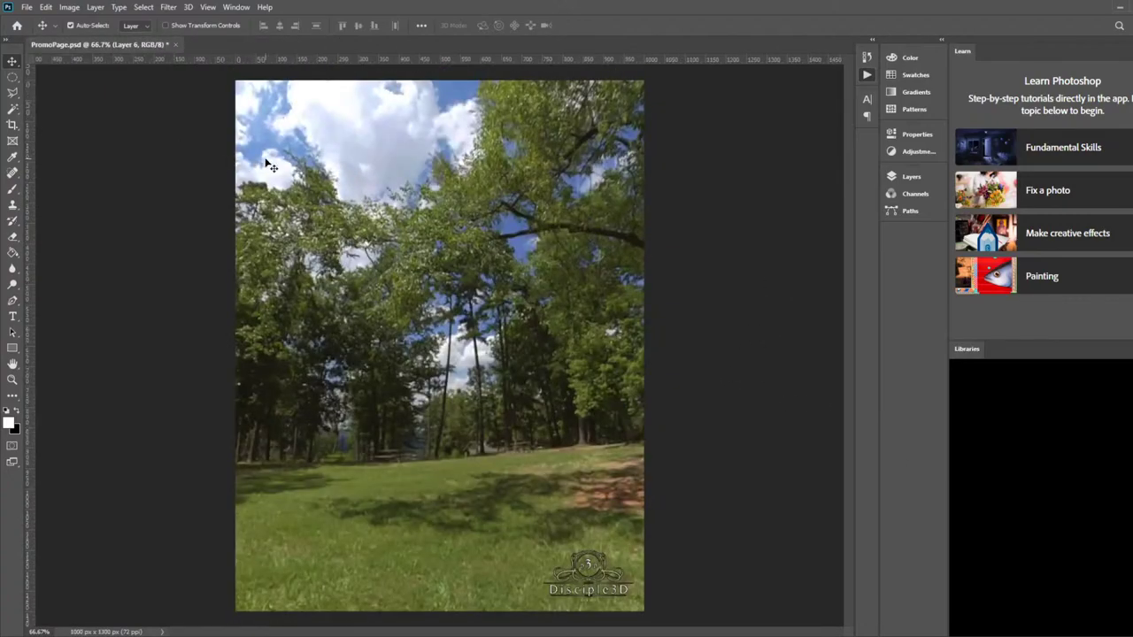
pyautogui.hotkey('ctrl', 'v')
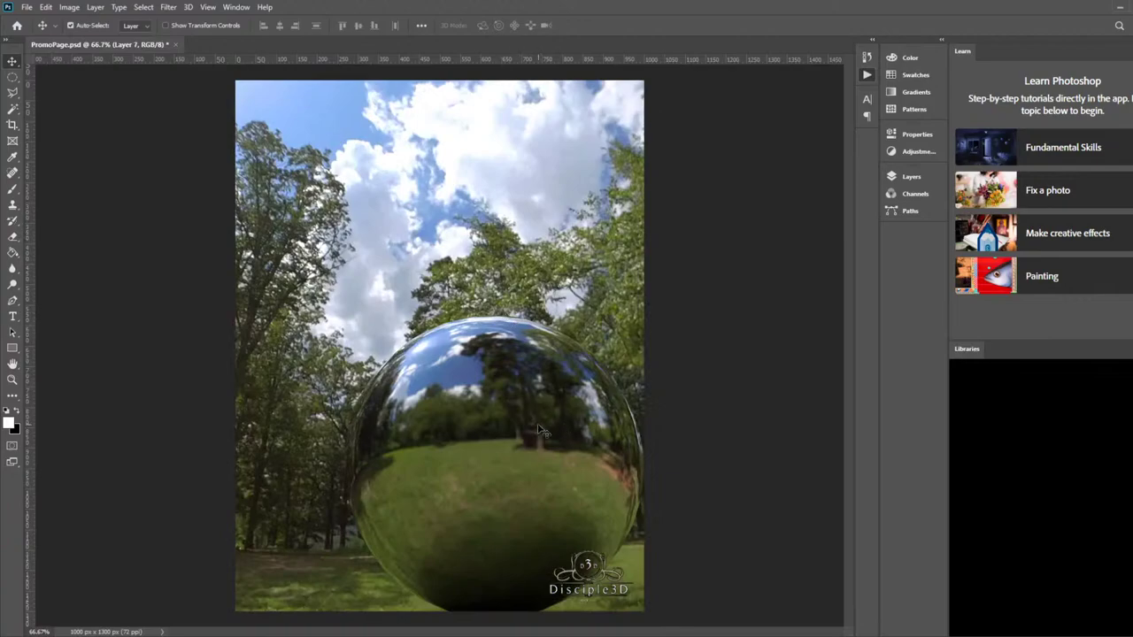
pyautogui.moveTo(545, 431)
pyautogui.mouseDown()
pyautogui.moveTo(501, 395)
pyautogui.moveTo(486, 441)
pyautogui.moveTo(496, 453)
pyautogui.moveTo(534, 430)
pyautogui.mouseUp()
# Scale down the chrome sphere render and align it so it just covers the whole page
pyautogui.moveTo(235, 80); pyautogui.dragTo(372, 257)
pyautogui.moveTo(464, 374); pyautogui.dragTo(329, 195)
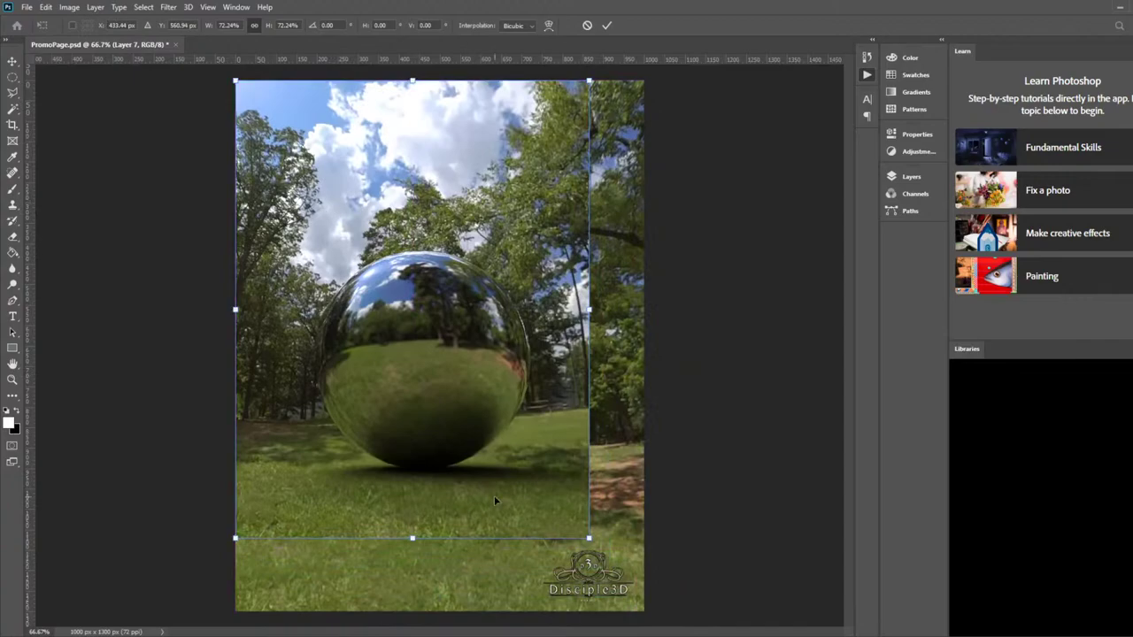
pyautogui.moveTo(588, 538); pyautogui.dragTo(647, 618)
pyautogui.press('Return')
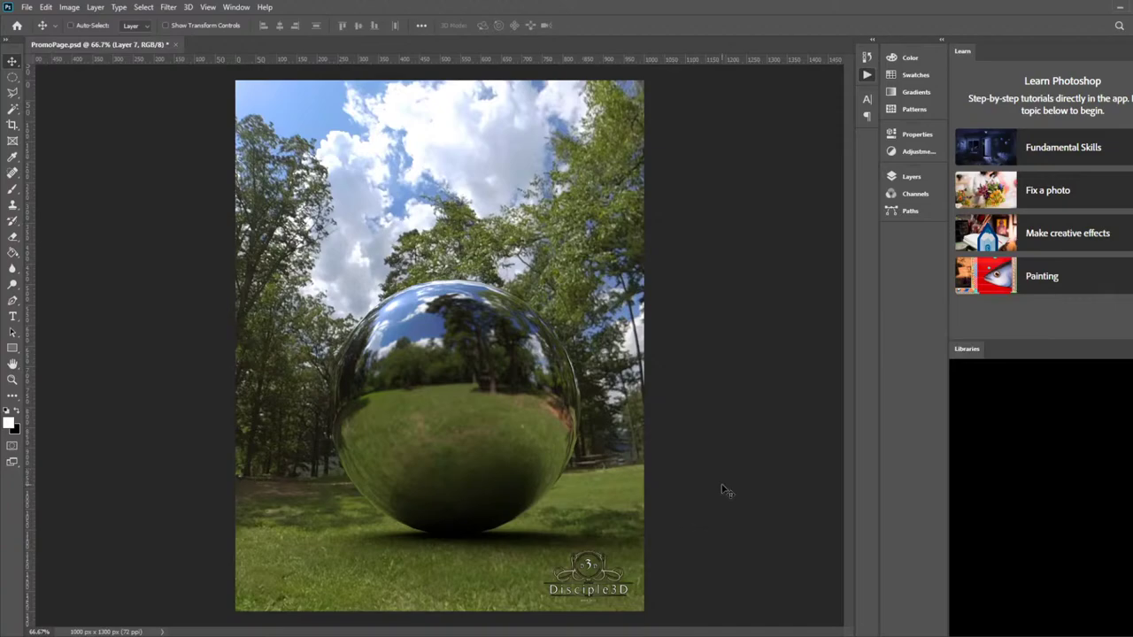
# Save and close PromoPage.psd
pyautogui.press('ctrl')
pyautogui.hotkey('ctrl', 's')
pyautogui.click(173, 44)
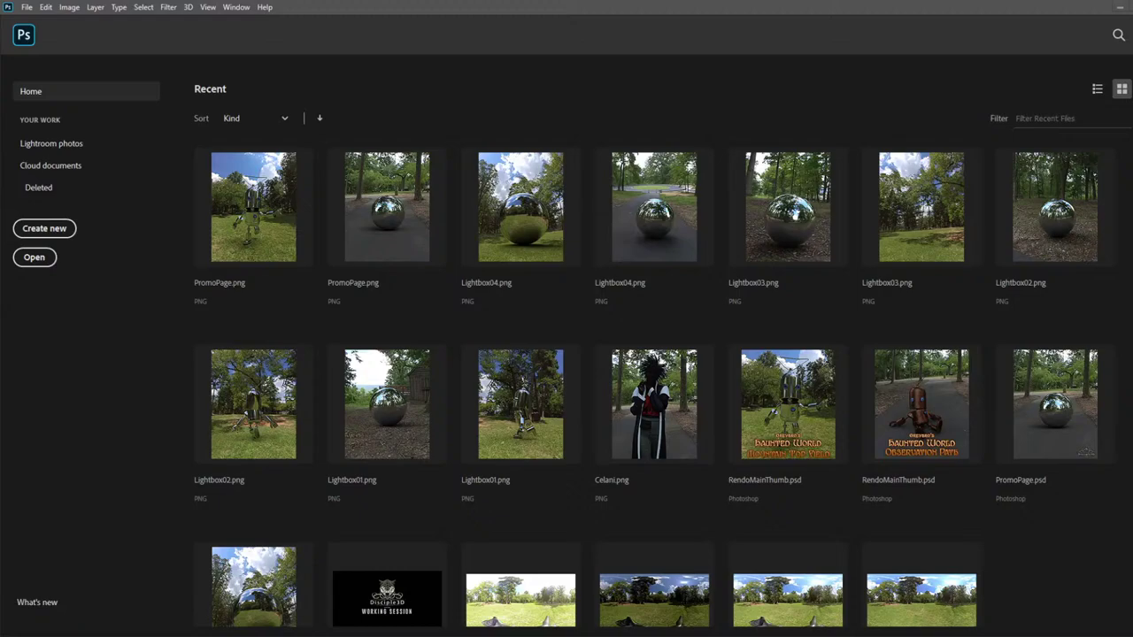
# Open the IMG_20200728_151150_00 exposures and, in the merged HDR panorama, lasso the person in red and the foliage gap between the two trunks
pyautogui.click(35, 260)
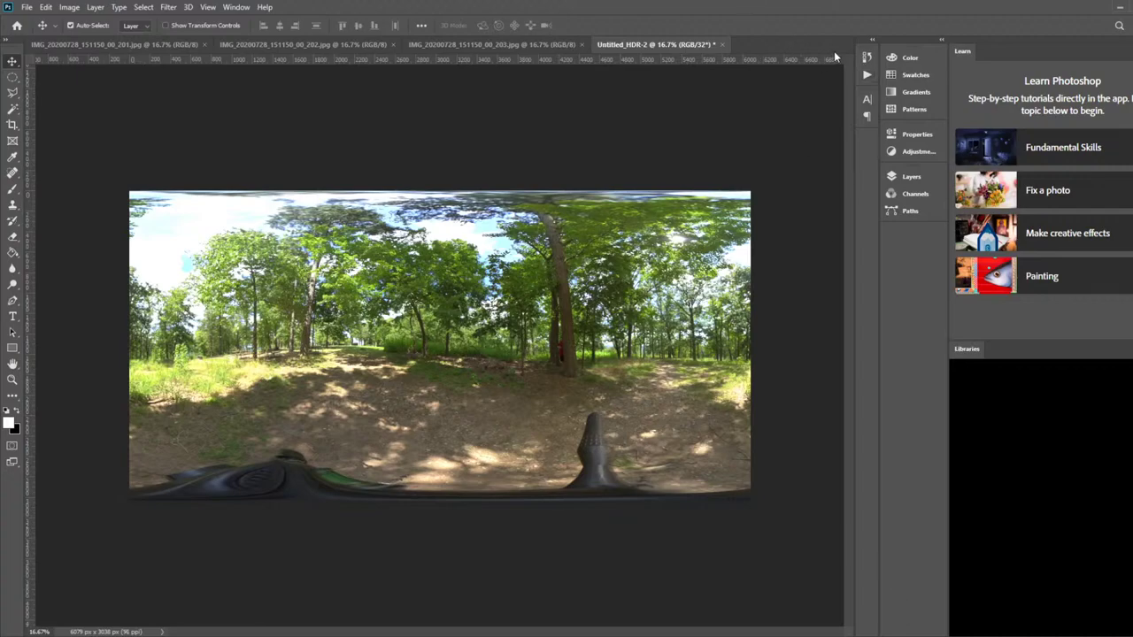
pyautogui.click(12, 379)
pyautogui.click(569, 351)
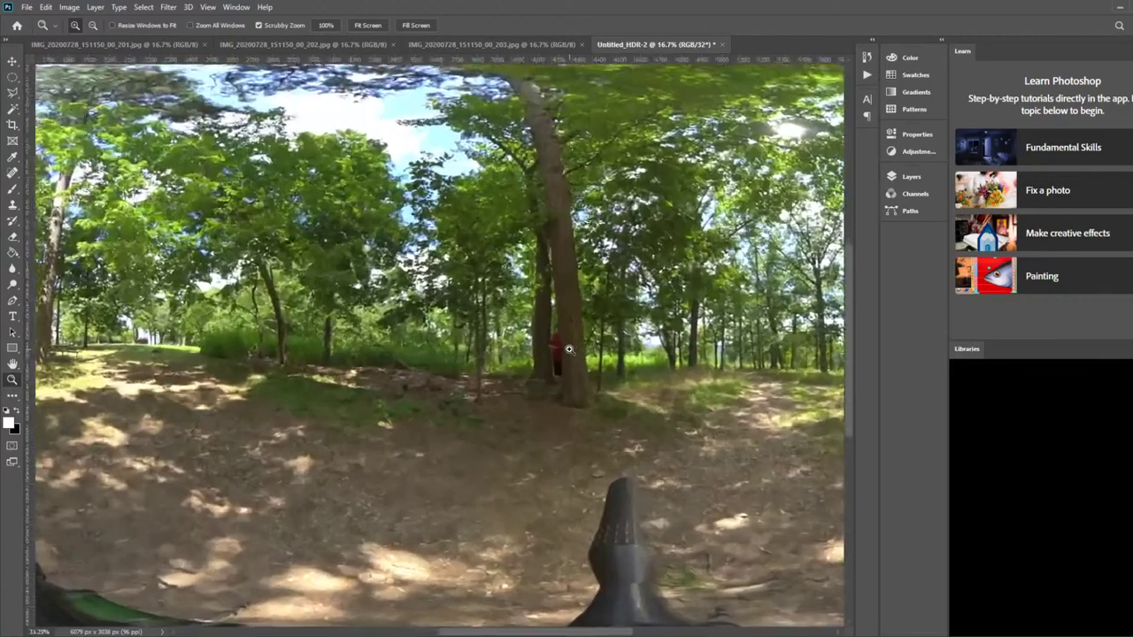
pyautogui.moveTo(570, 350); pyautogui.dragTo(564, 348)
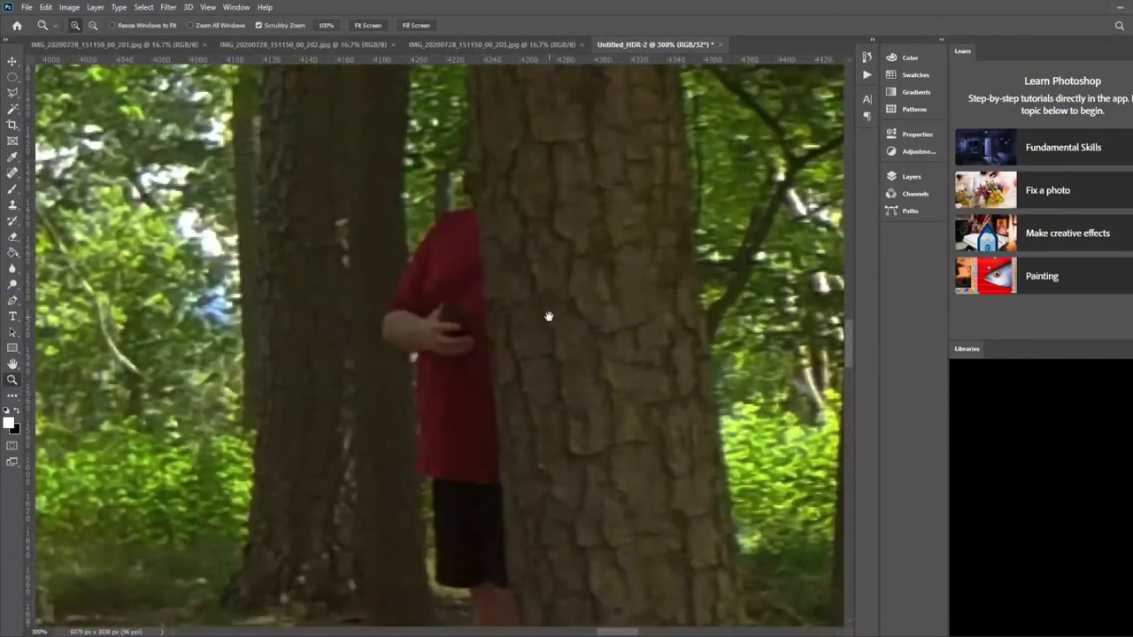
pyautogui.moveTo(534, 237); pyautogui.dragTo(567, 480)
pyautogui.click(12, 92)
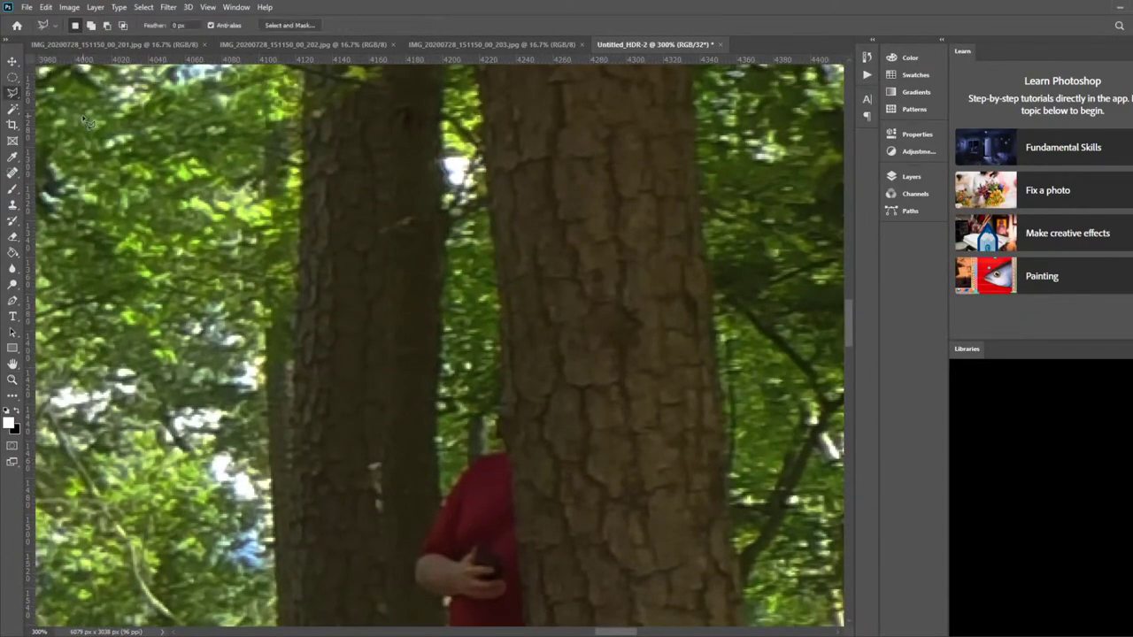
pyautogui.click(495, 254)
pyautogui.moveTo(505, 365)
pyautogui.mouseDown()
pyautogui.moveTo(522, 600)
pyautogui.moveTo(521, 437)
pyautogui.moveTo(496, 234)
pyautogui.moveTo(526, 527)
pyautogui.moveTo(527, 589)
pyautogui.moveTo(503, 632)
pyautogui.moveTo(455, 604)
pyautogui.moveTo(462, 512)
pyautogui.moveTo(437, 447)
pyautogui.moveTo(436, 388)
pyautogui.moveTo(405, 314)
pyautogui.moveTo(408, 250)
pyautogui.moveTo(382, 177)
pyautogui.moveTo(384, 101)
pyautogui.moveTo(404, 62)
pyautogui.moveTo(395, 66)
pyautogui.moveTo(440, 66)
pyautogui.moveTo(400, 78)
pyautogui.moveTo(467, 81)
pyautogui.mouseUp()
# Clone the green foliage from above the person over the red shirt inside the selection, using a 50 px Clone Stamp brush
pyautogui.click(13, 204)
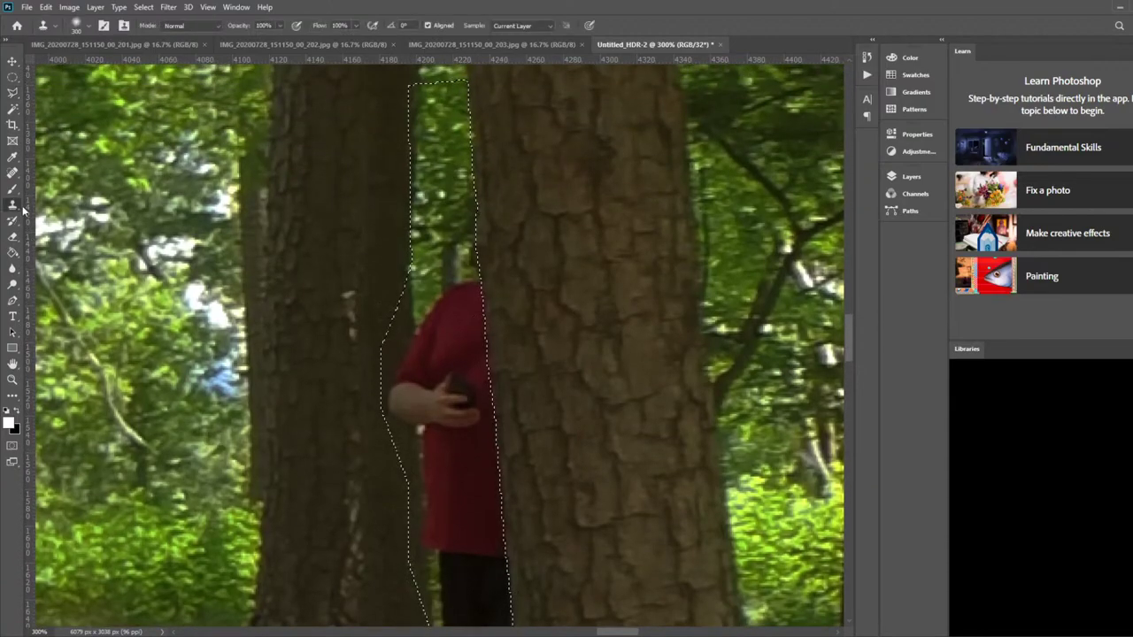
pyautogui.press('[')
pyautogui.press('[')
pyautogui.press('[')
pyautogui.press('[')
pyautogui.press('[')
pyautogui.press('[')
pyautogui.press('[')
pyautogui.press('[')
pyautogui.press('[')
pyautogui.press('[')
pyautogui.press('[')
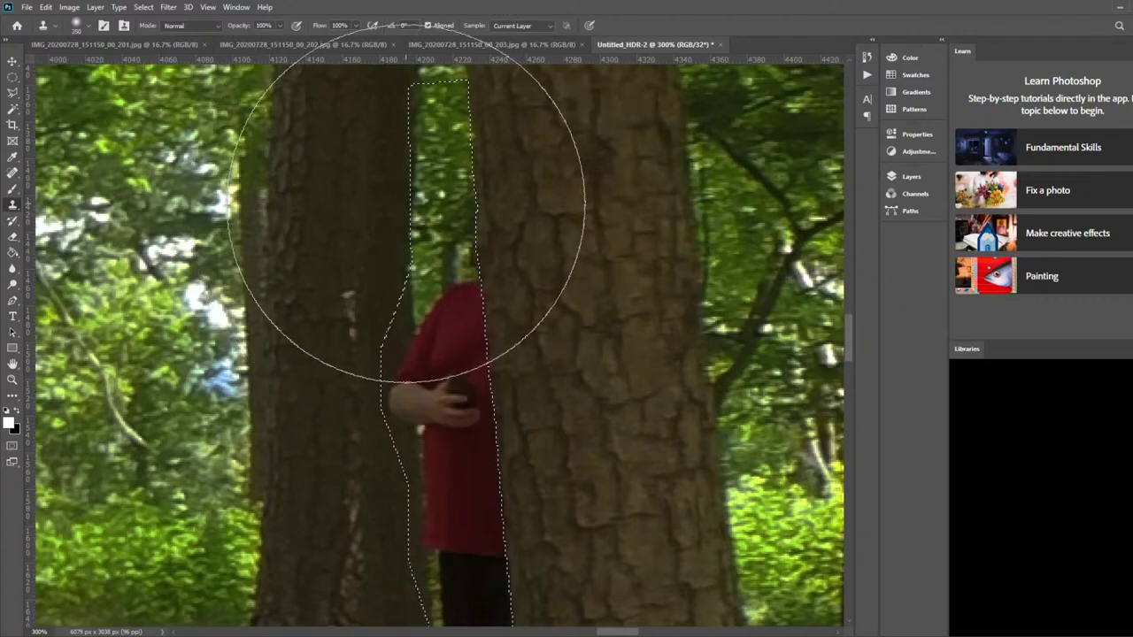
pyautogui.keyDown('alt'); pyautogui.click(444, 199); pyautogui.keyUp('alt')
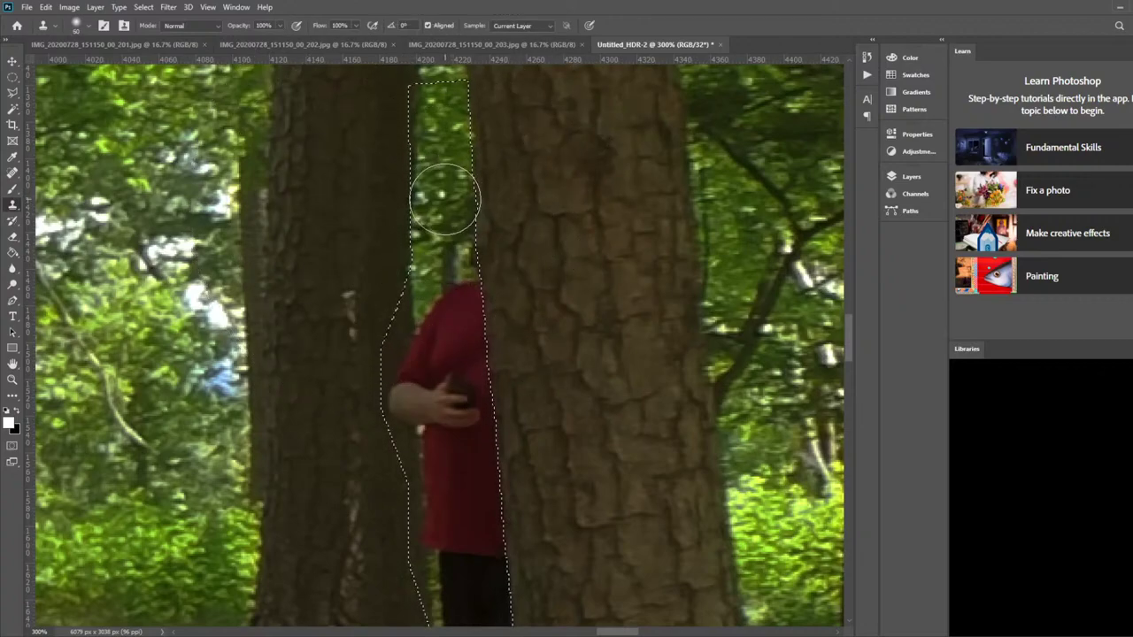
pyautogui.click(457, 303)
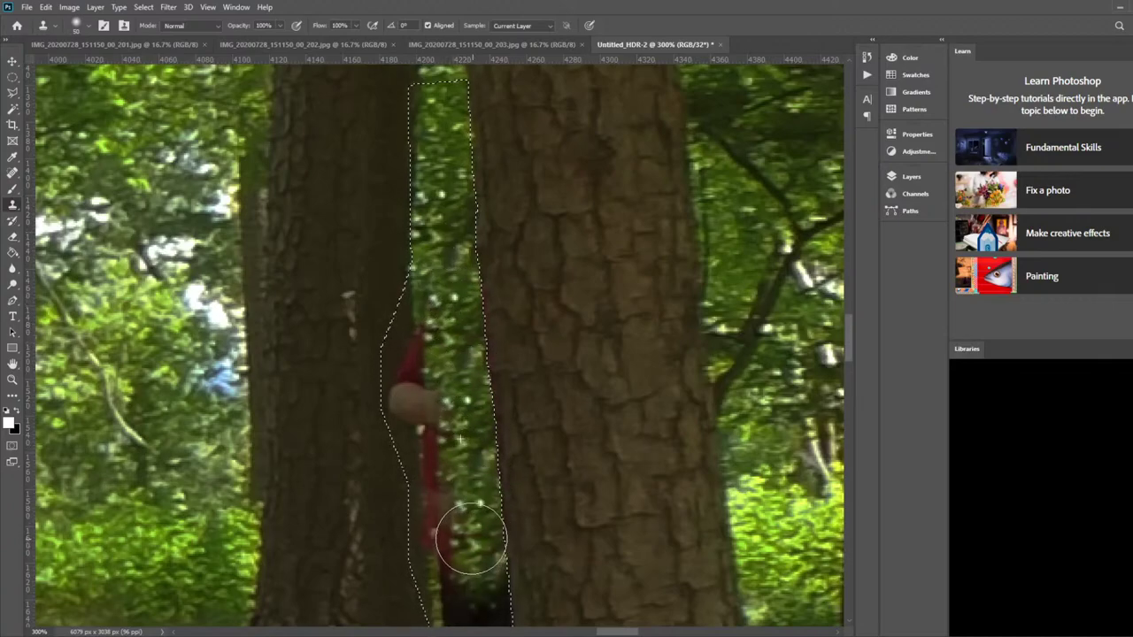
pyautogui.click(475, 503)
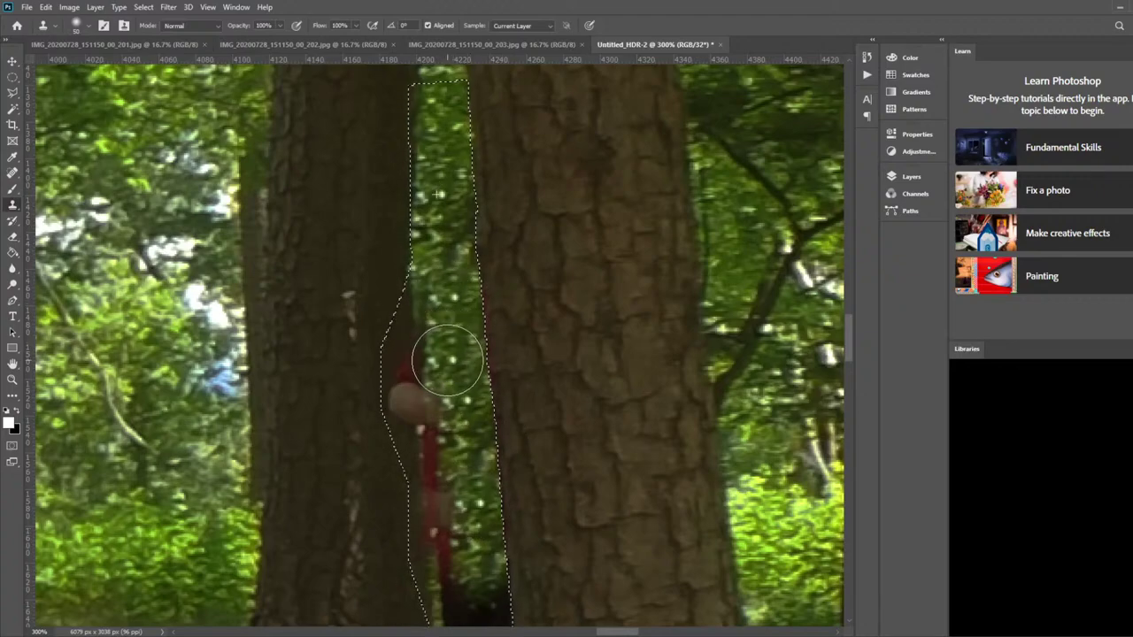
# Replace the person's legs near the trunk base with cloned forest floor, undoing a misplaced foliage stroke and keeping the selection active
pyautogui.moveTo(452, 418)
pyautogui.mouseDown()
pyautogui.moveTo(468, 545)
pyautogui.moveTo(502, 275)
pyautogui.moveTo(531, 177)
pyautogui.mouseUp()
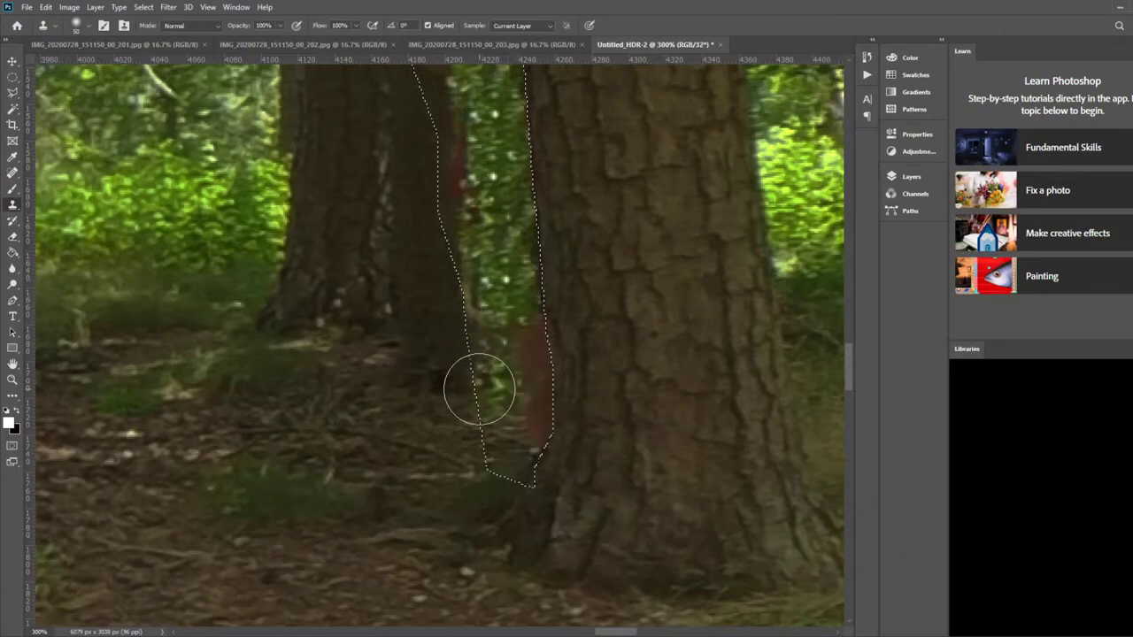
pyautogui.hotkey('ctrl', 'z')
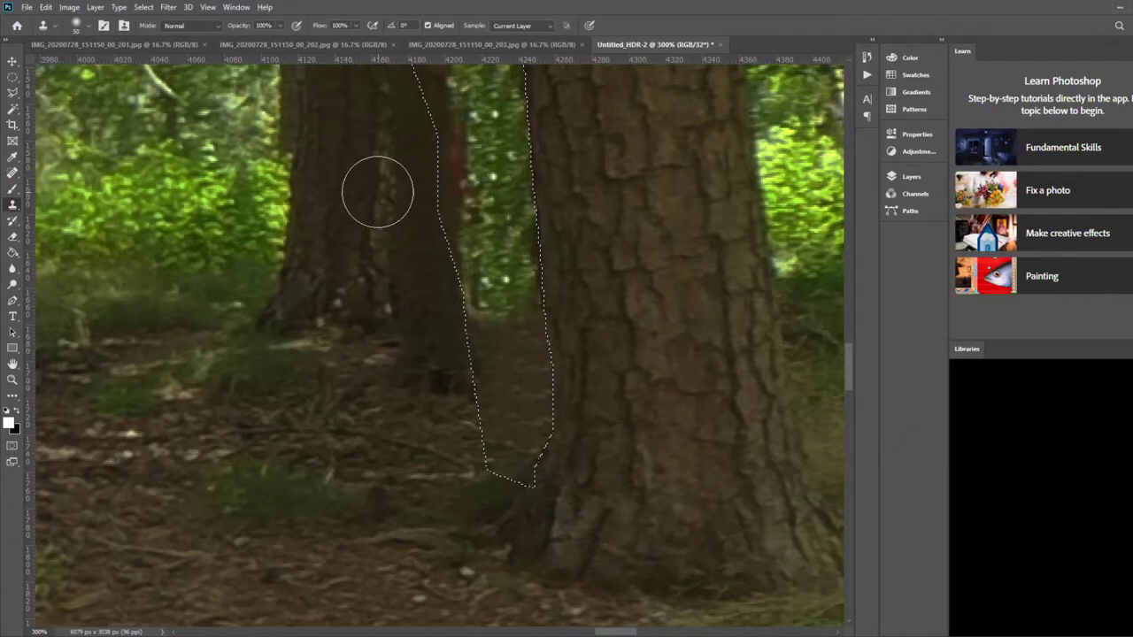
pyautogui.hotkey('ctrl', 'd')
pyautogui.moveTo(396, 160); pyautogui.dragTo(372, 394)
pyautogui.hotkey('ctrl', 'shift', 'd')
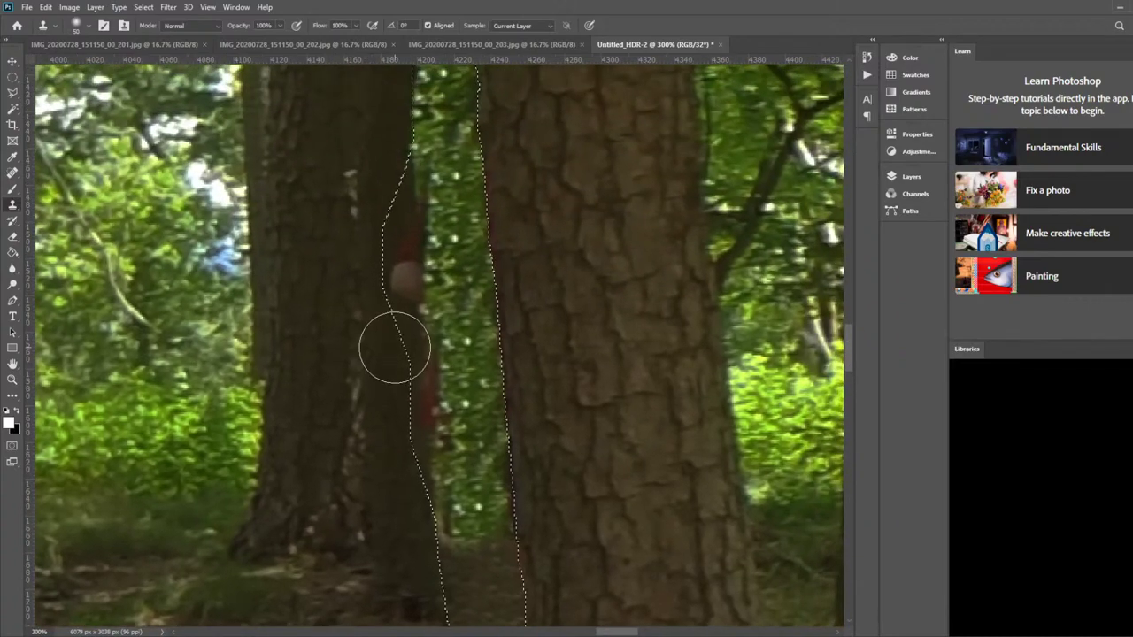
# Reduce the clone brush to 20 px and clone dark trunk bark over the remaining arm and red shirt along the thinner trunk's edge
pyautogui.press('[')
pyautogui.press('[')
pyautogui.press('[')
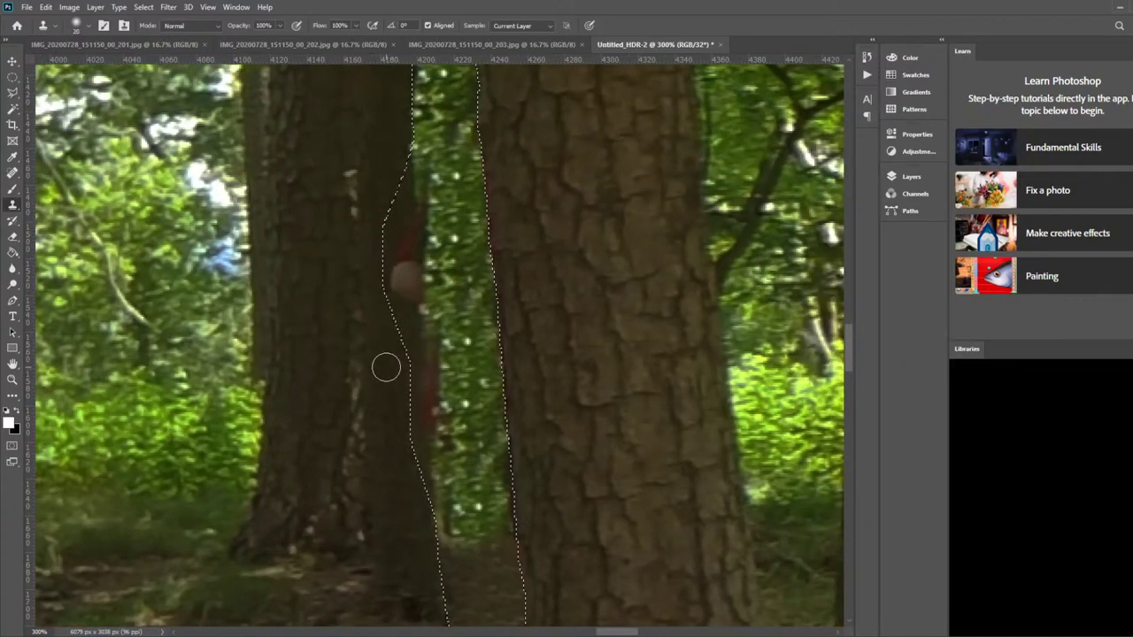
pyautogui.moveTo(392, 365)
pyautogui.mouseDown()
pyautogui.moveTo(469, 347)
pyautogui.moveTo(460, 368)
pyautogui.moveTo(439, 353)
pyautogui.moveTo(438, 413)
pyautogui.mouseUp()
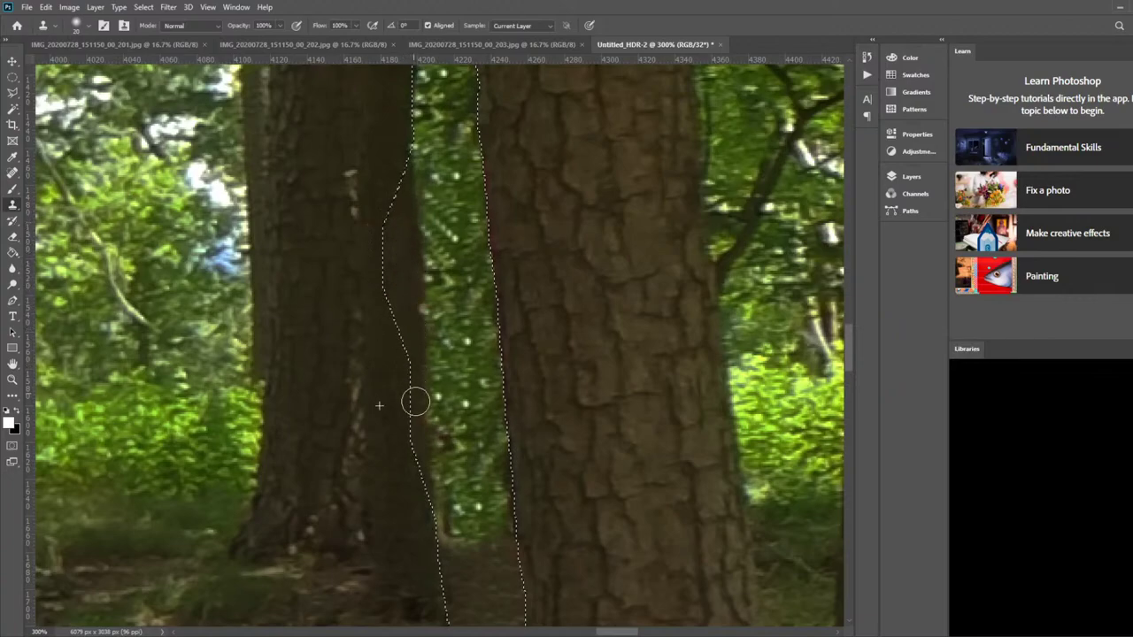
# Clone over the last traces of the person along the thinner trunk's edge and clear the selection around the foliage gap
pyautogui.moveTo(415, 403); pyautogui.dragTo(417, 425)
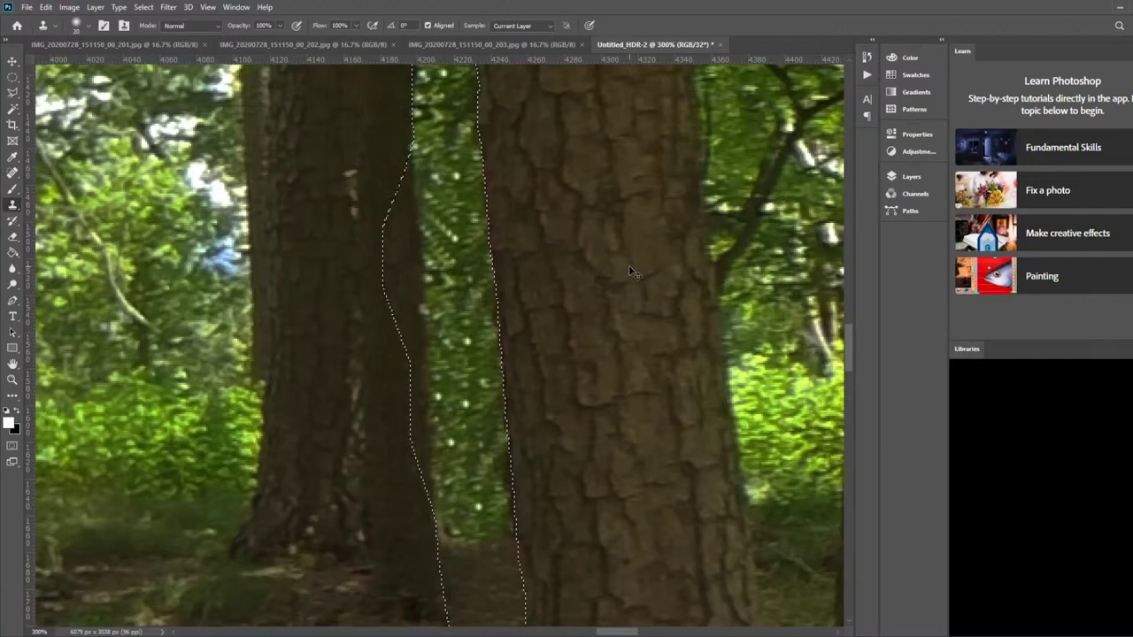
pyautogui.hotkey('ctrl', 'd')
pyautogui.moveTo(625, 245)
pyautogui.mouseDown()
pyautogui.moveTo(576, 178)
pyautogui.moveTo(572, 256)
pyautogui.moveTo(478, 309)
pyautogui.moveTo(501, 498)
pyautogui.moveTo(493, 584)
pyautogui.mouseUp()
pyautogui.hotkey('ctrl', 'z')
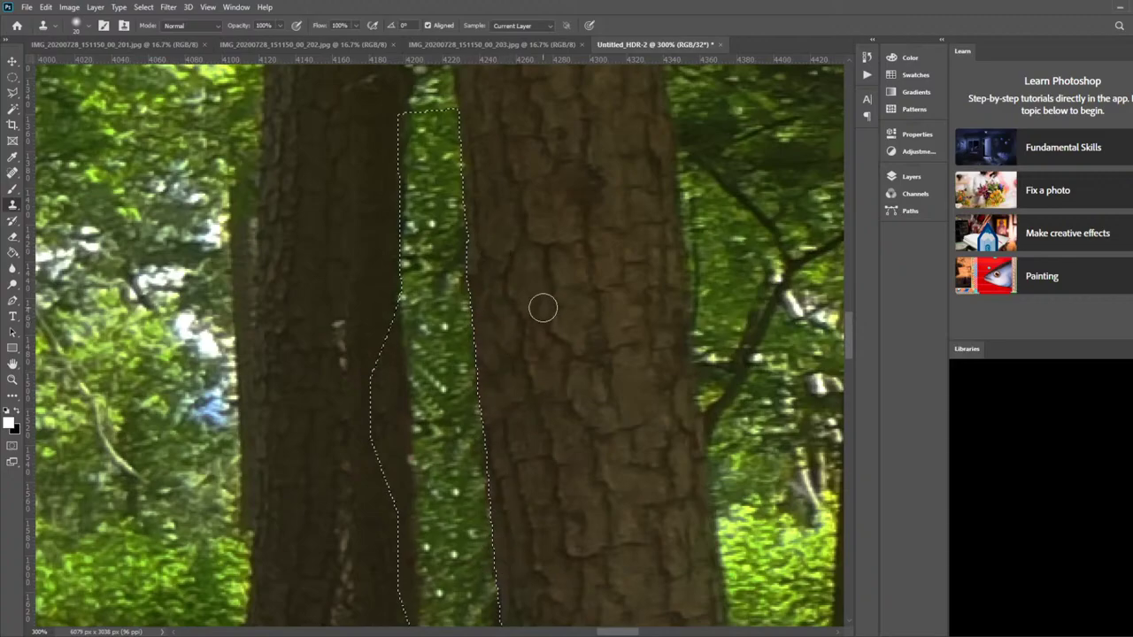
pyautogui.hotkey('ctrl', '0')
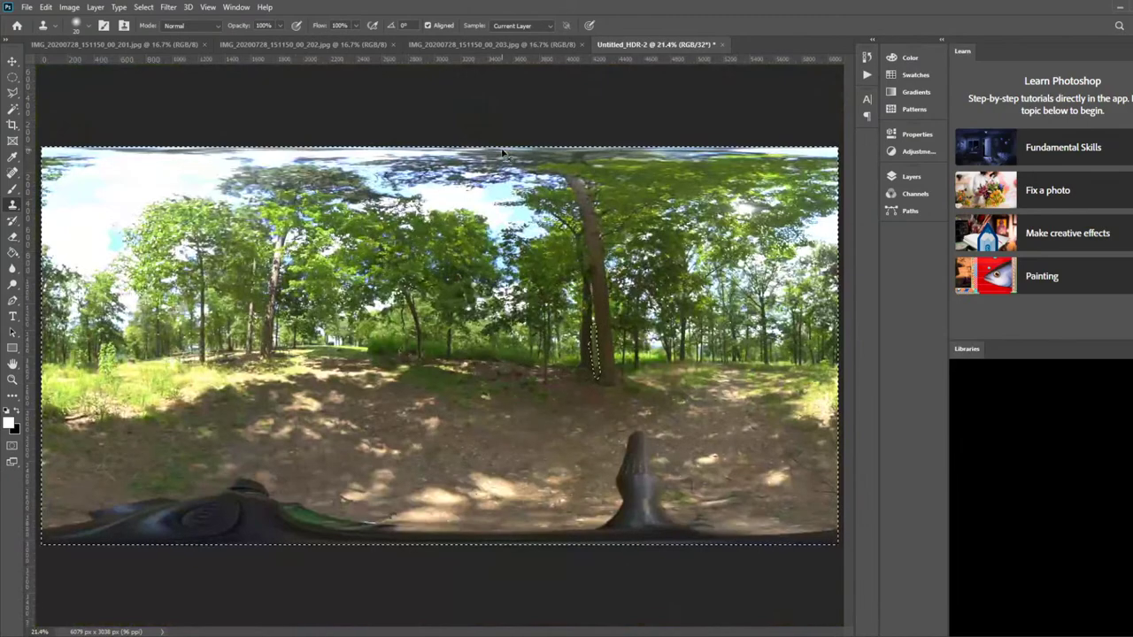
pyautogui.hotkey('ctrl', 'd')
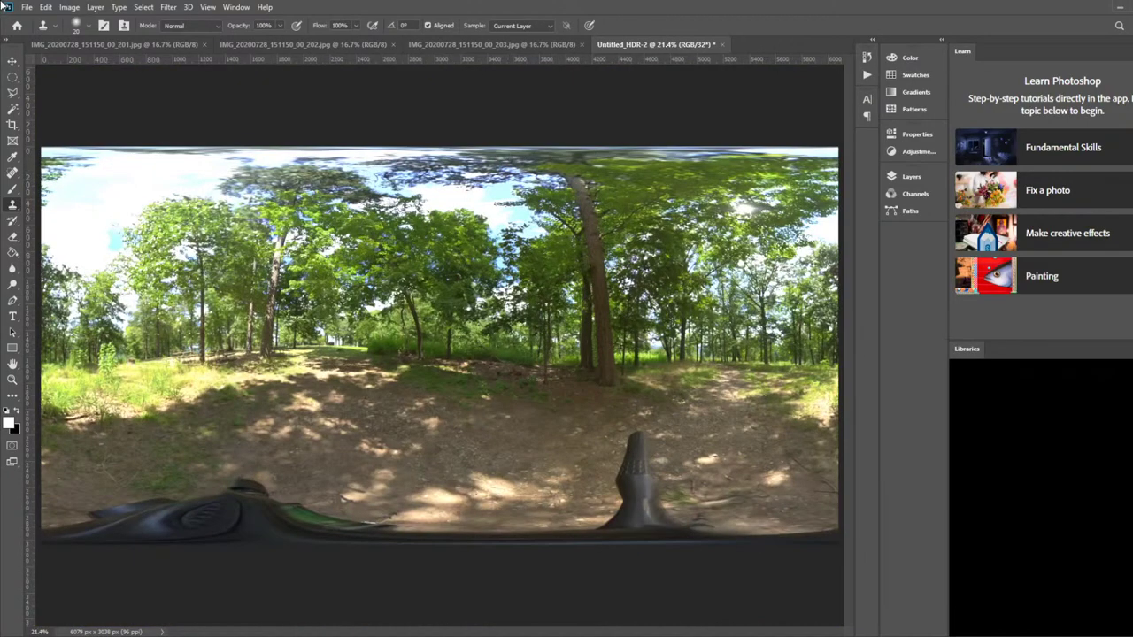
# Enlarge the Clone Stamp brush to 400 px and clone dirt ground over the upright black grip and the dark strip at the panorama's lower-right corner
pyautogui.click(13, 77)
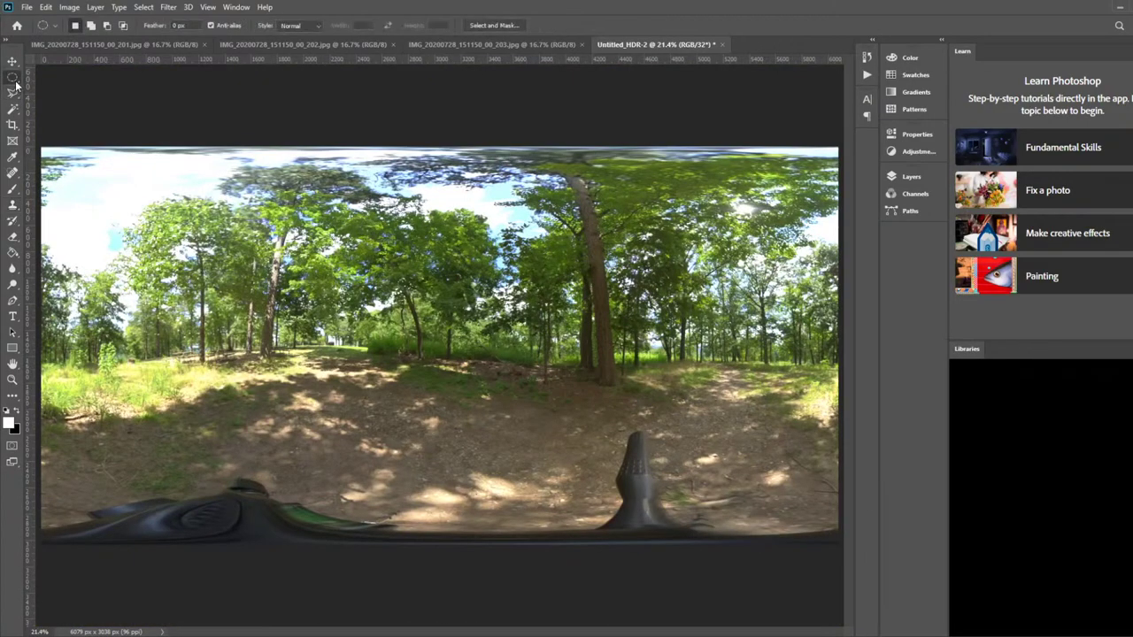
pyautogui.click(13, 92)
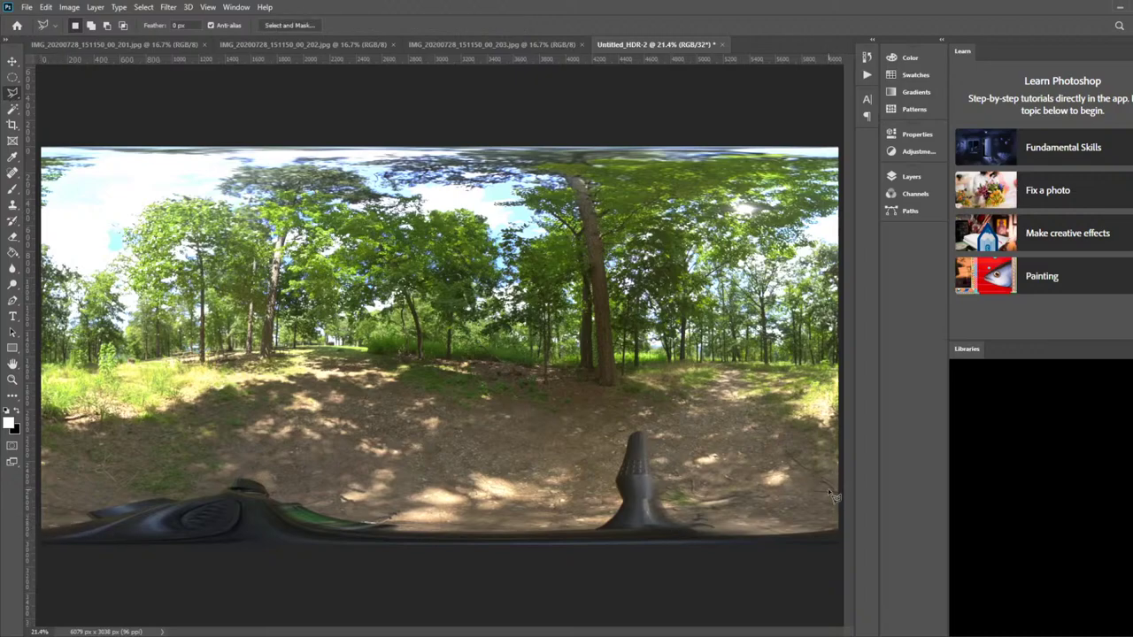
pyautogui.click(13, 204)
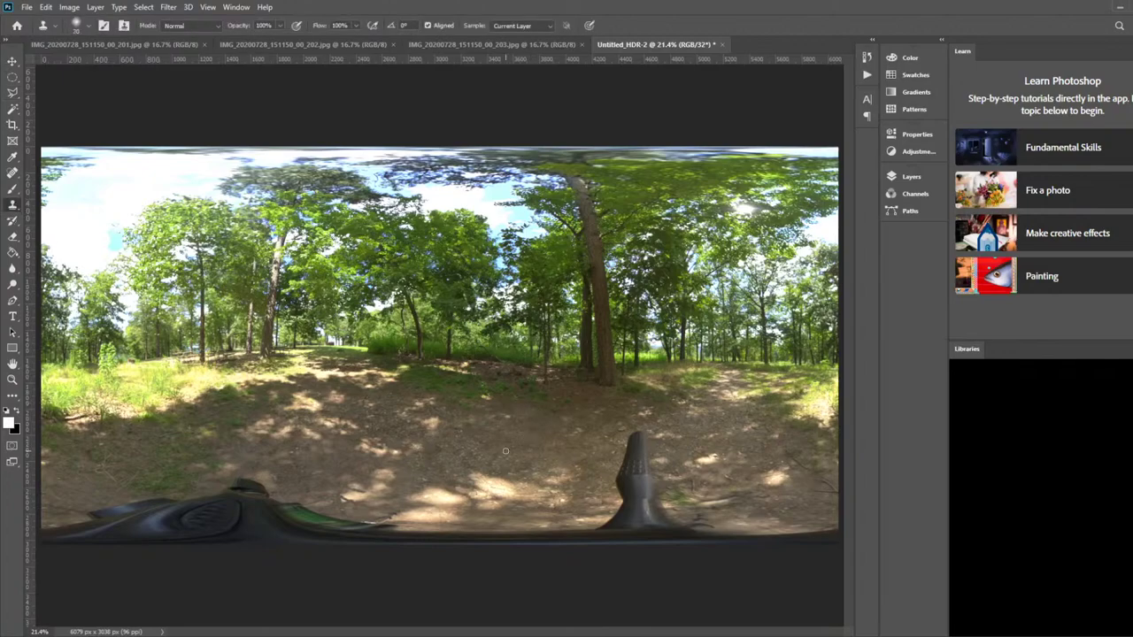
pyautogui.press(']')
pyautogui.press(']')
pyautogui.press(']')
pyautogui.keyDown('alt'); pyautogui.click(544, 443); pyautogui.keyUp('alt')
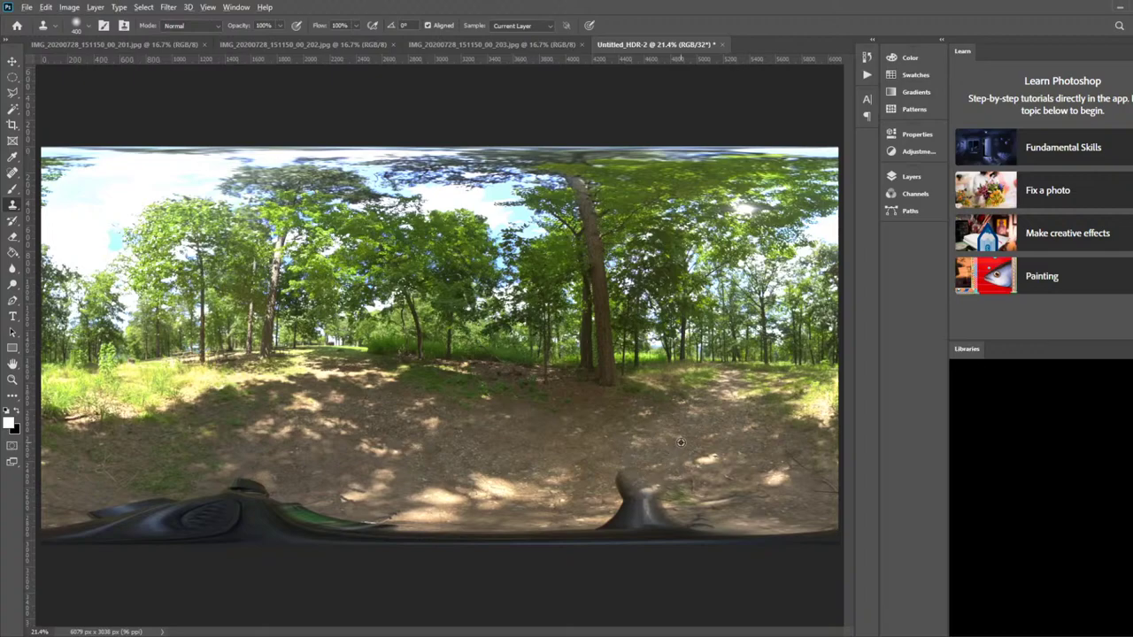
pyautogui.click(626, 480)
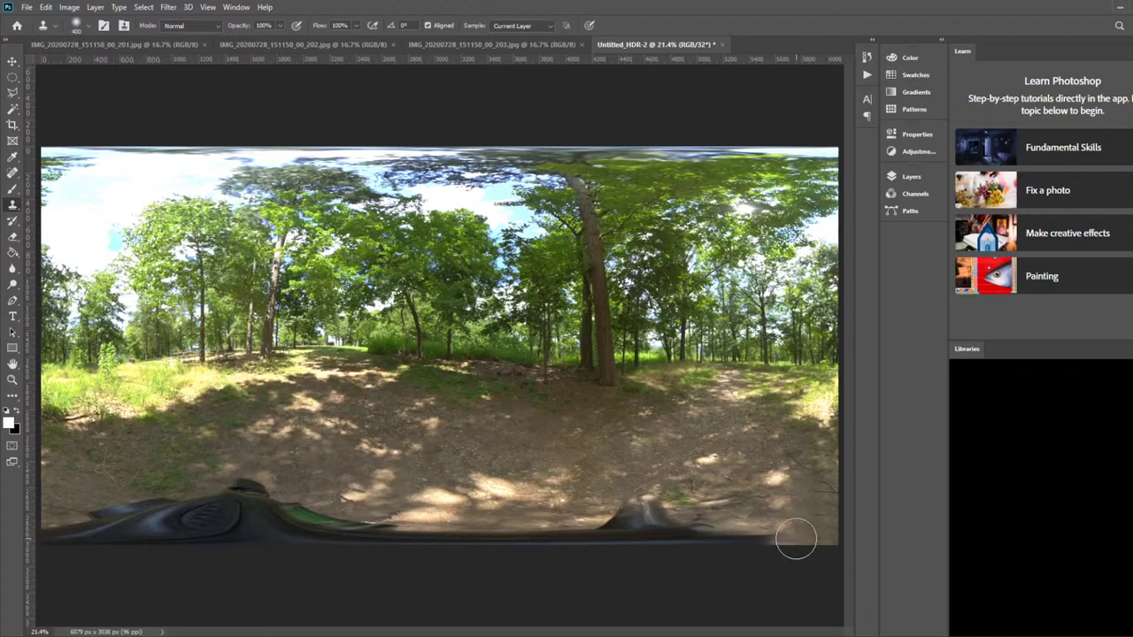
# Clone nearby dirt over the left end of the black equipment at the panorama's lower-left corner
pyautogui.keyDown('alt'); pyautogui.click(73, 487); pyautogui.keyUp('alt')
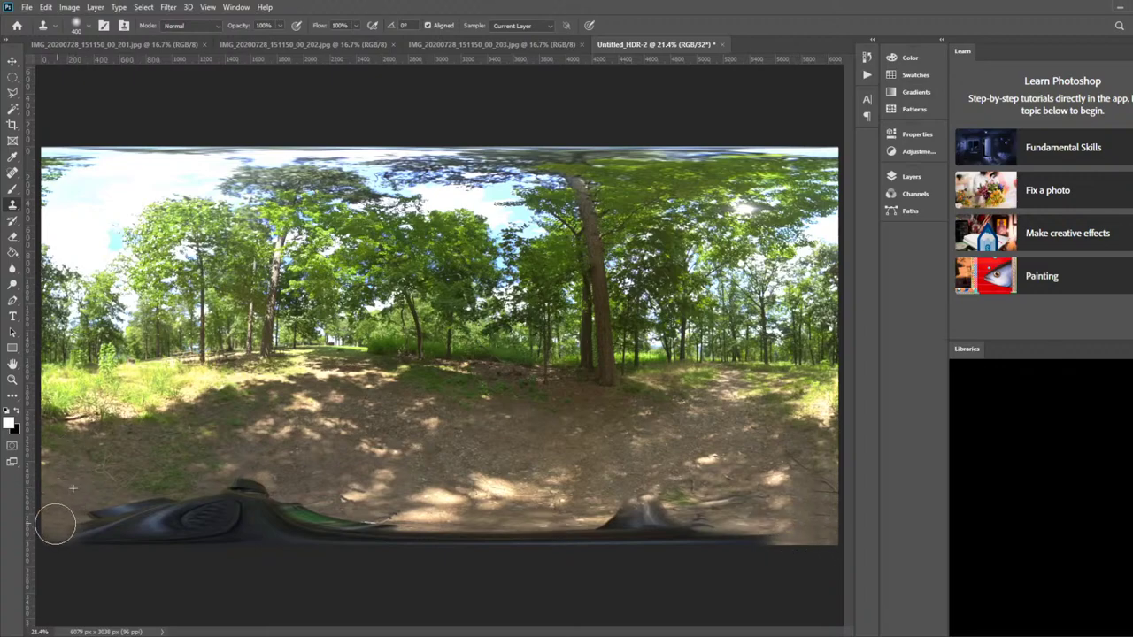
pyautogui.moveTo(55, 524)
pyautogui.mouseDown()
pyautogui.moveTo(90, 507)
pyautogui.moveTo(103, 528)
pyautogui.moveTo(84, 528)
pyautogui.moveTo(120, 513)
pyautogui.mouseUp()
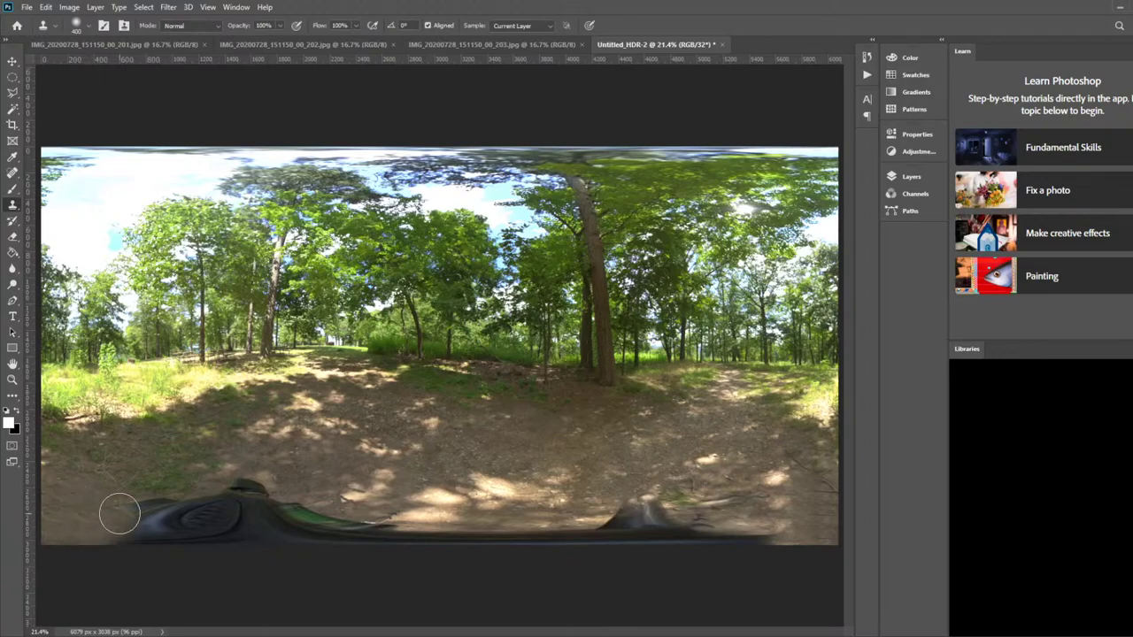
pyautogui.keyDown('alt'); pyautogui.click(79, 509); pyautogui.keyUp('alt')
# Lasso the remaining black equipment along the panorama's lower edge with a margin of ground and replace it using Content-Aware Fill output to a new layer
pyautogui.press('l')
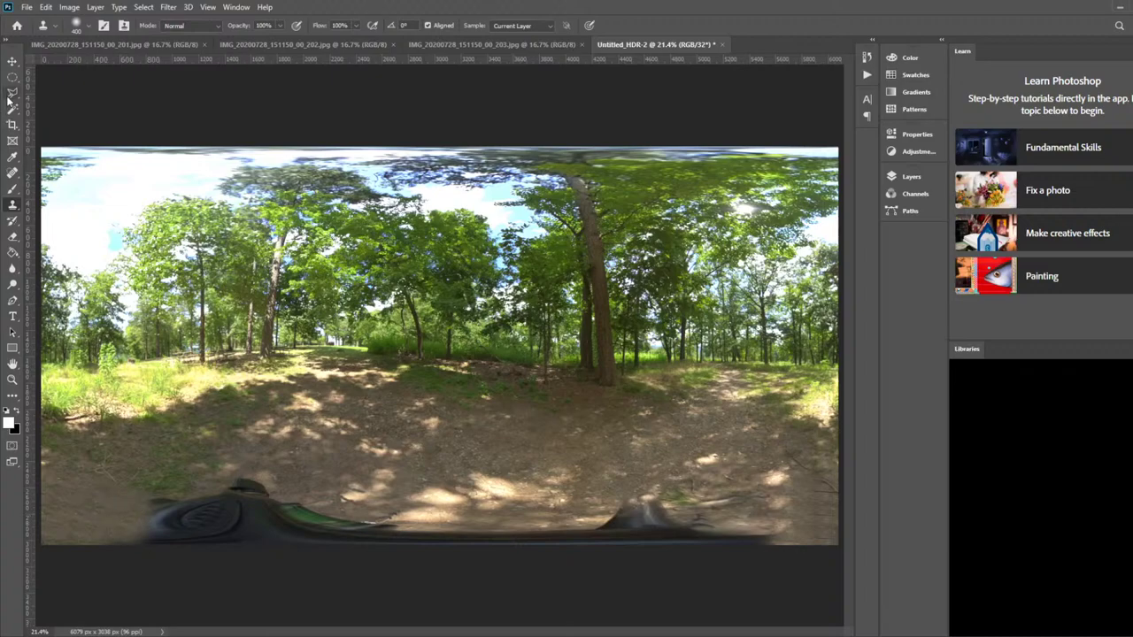
pyautogui.click(41, 517)
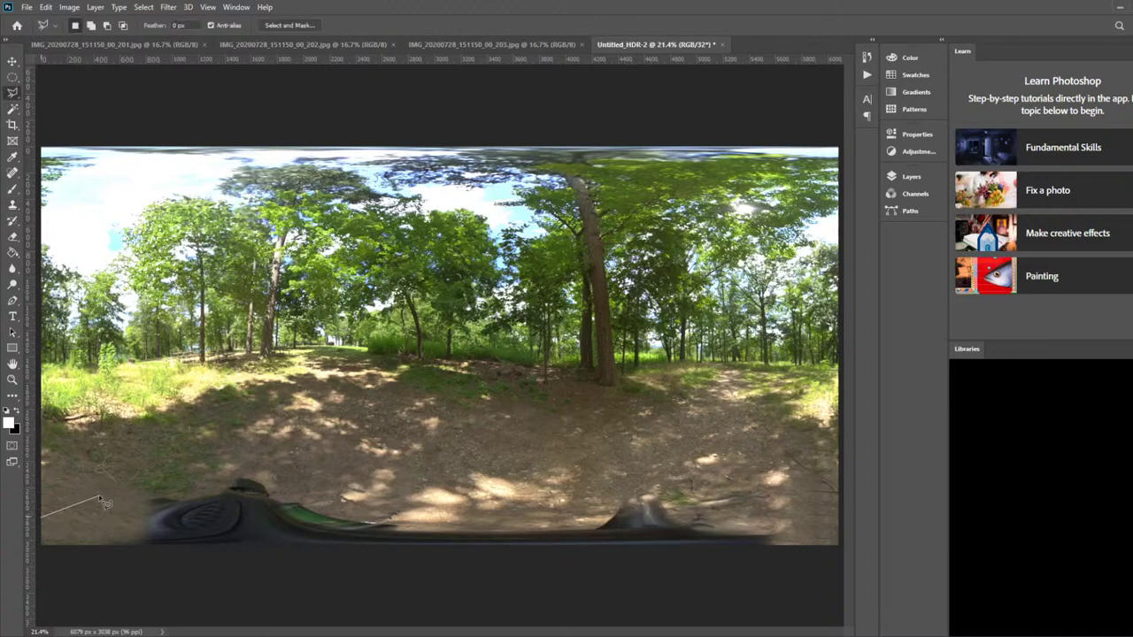
pyautogui.click(203, 487)
pyautogui.click(268, 456)
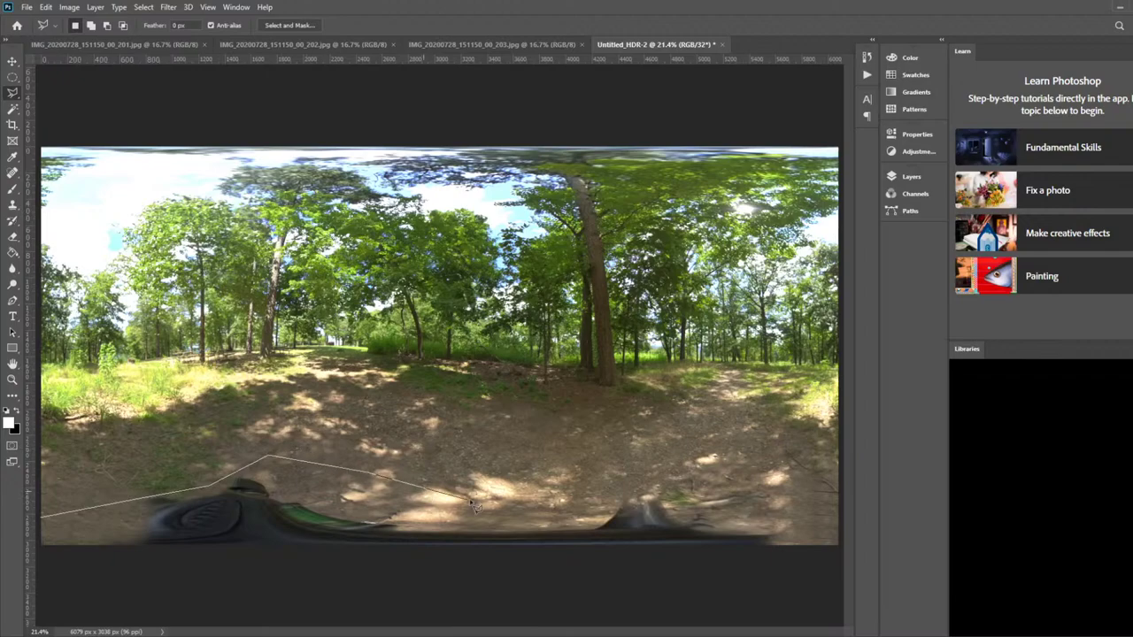
pyautogui.click(469, 499)
pyautogui.click(625, 453)
pyautogui.click(653, 485)
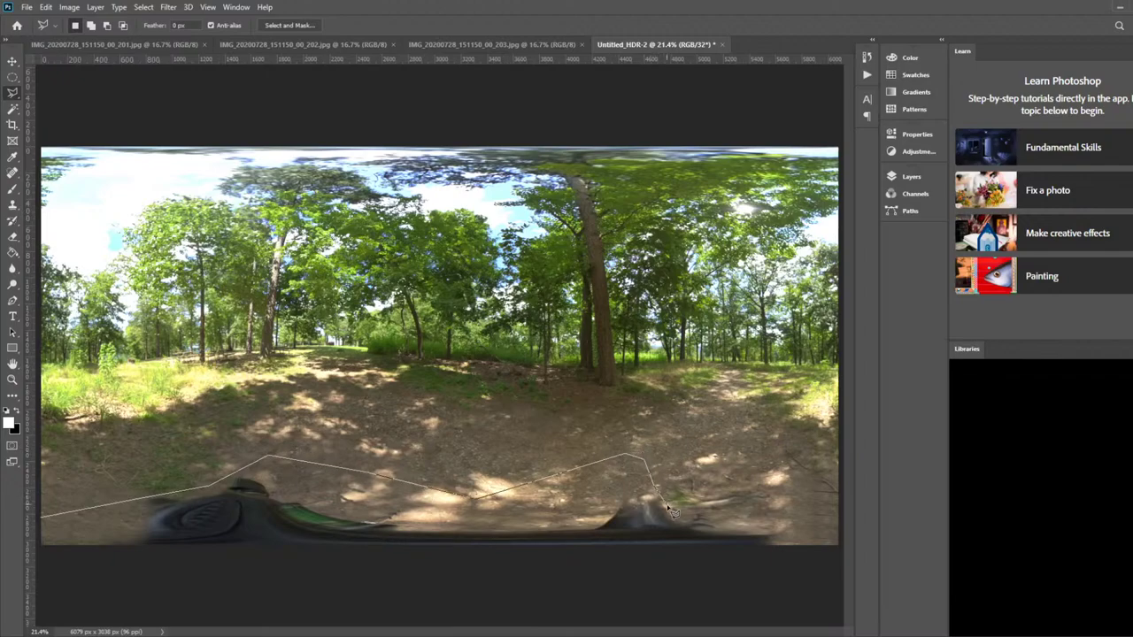
pyautogui.click(679, 509)
pyautogui.click(762, 519)
pyautogui.click(843, 549)
pyautogui.click(810, 581)
pyautogui.click(540, 599)
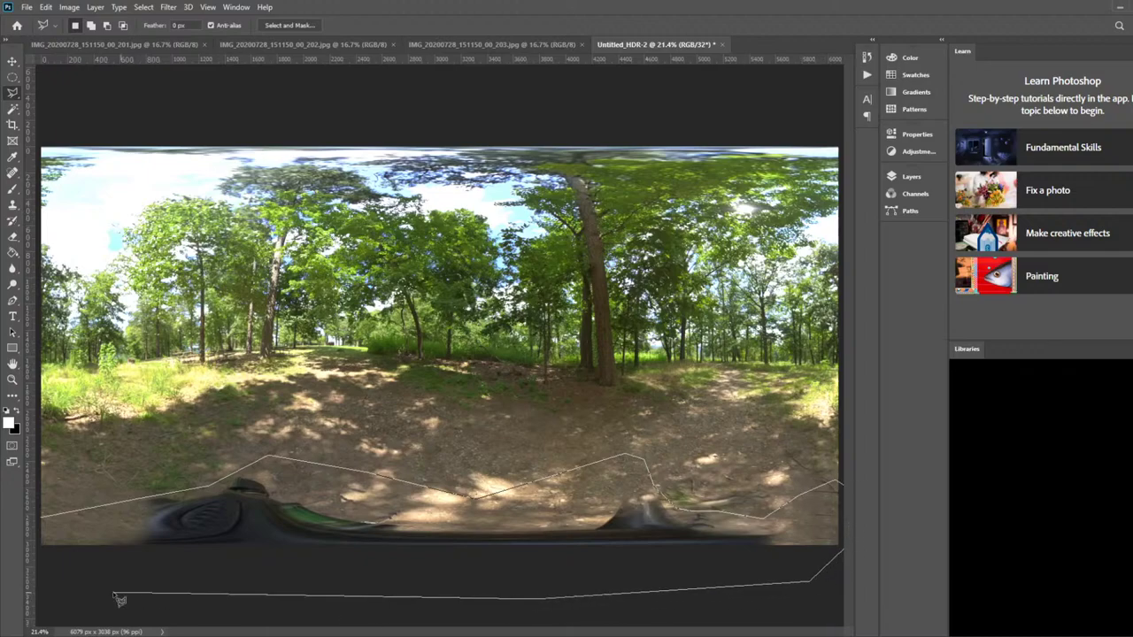
pyautogui.click(34, 542)
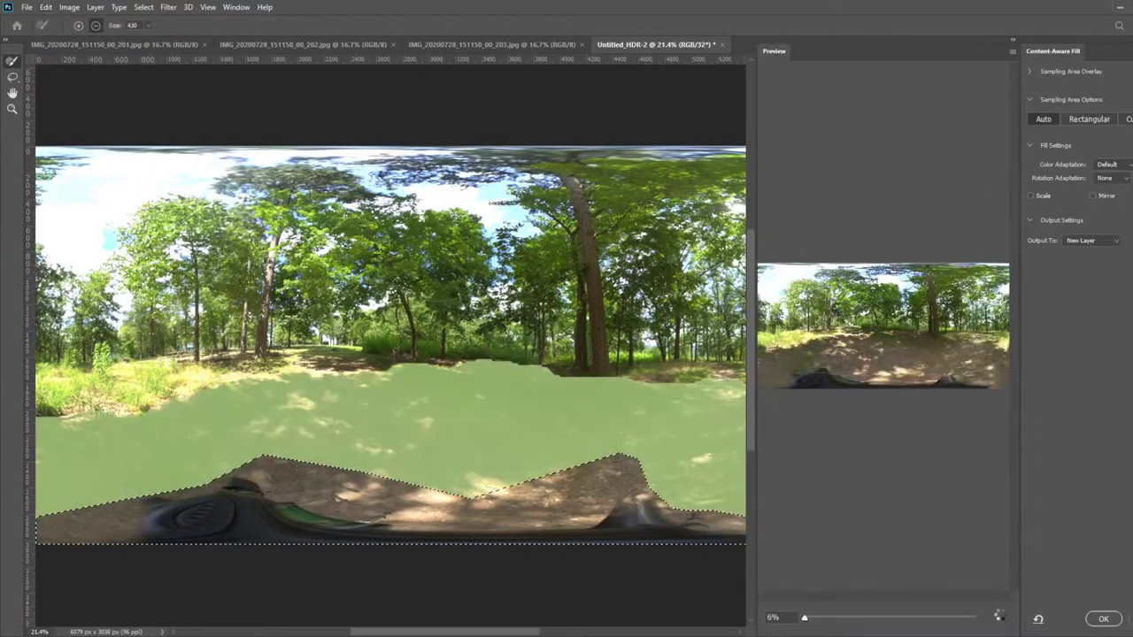
pyautogui.click(1106, 619)
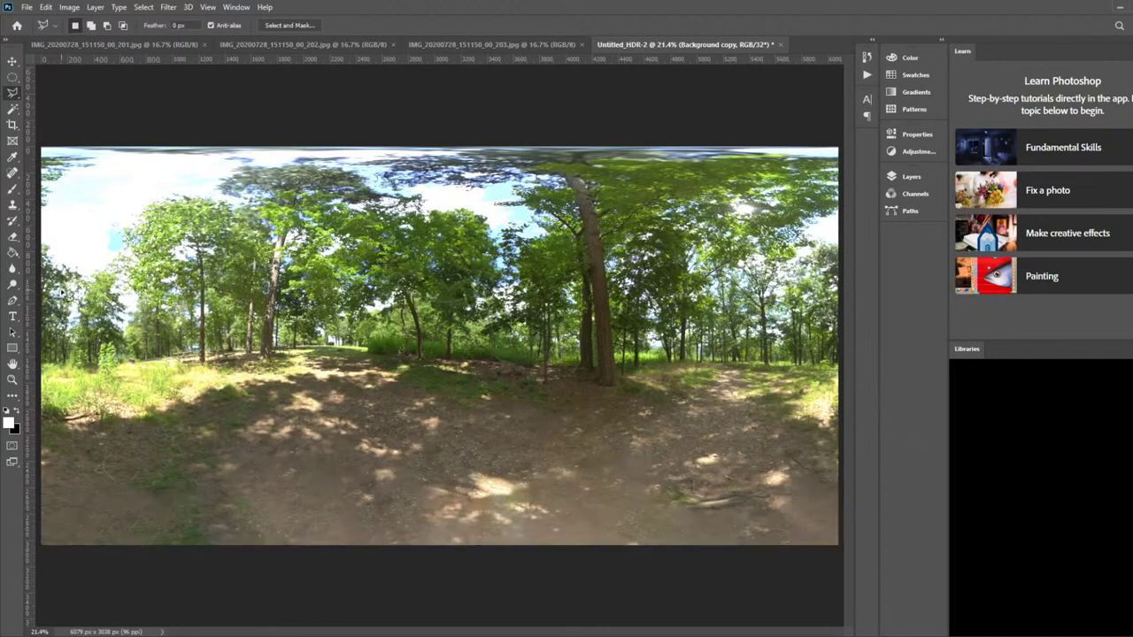
# Blend the filled ground below the large trunk with a 400 px Clone Stamp stroke
pyautogui.click(12, 205)
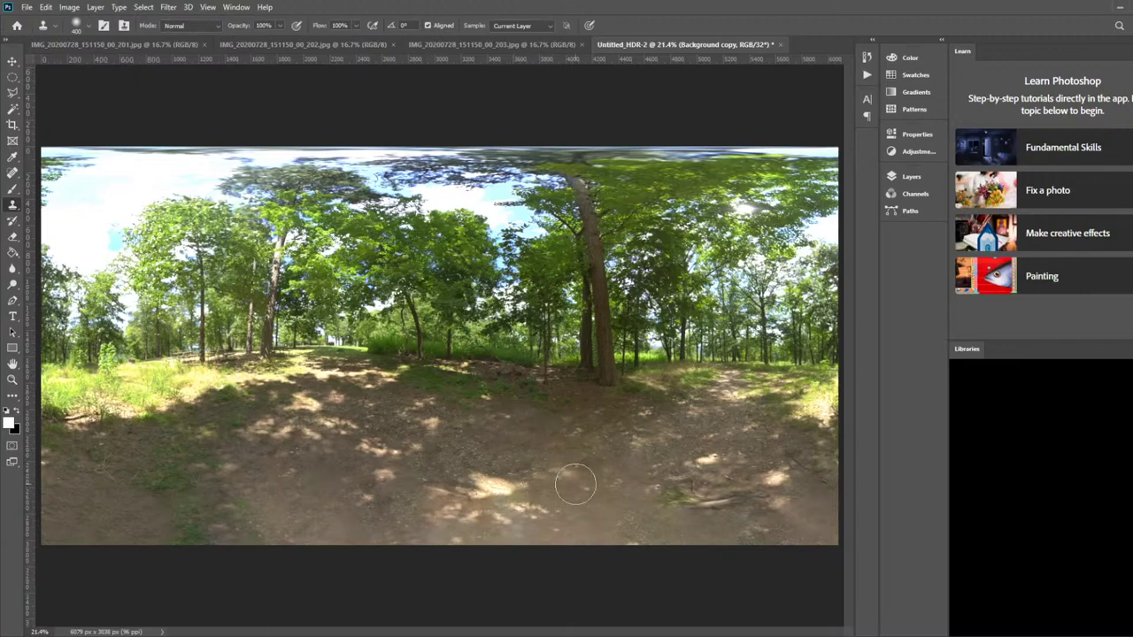
pyautogui.moveTo(576, 484)
pyautogui.mouseDown()
pyautogui.moveTo(596, 487)
pyautogui.moveTo(631, 462)
pyautogui.mouseUp()
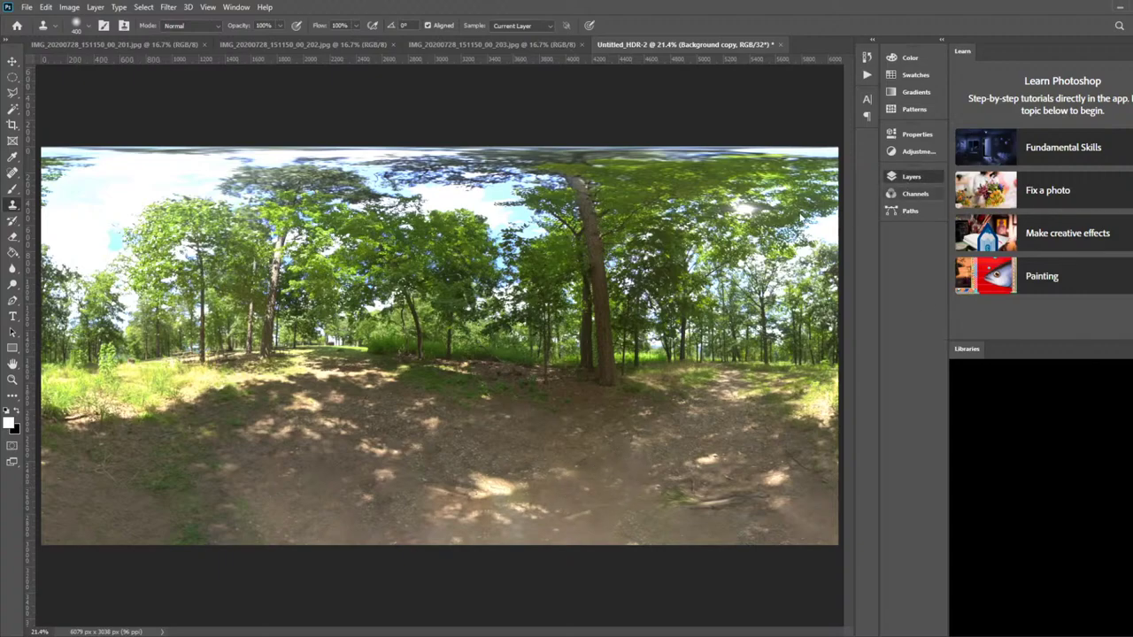
# Merge the background copy down and retouch the dirt ground along the panorama's lower part with a Clone Stamp reduced to 200 px
pyautogui.hotkey('ctrl', 'e')
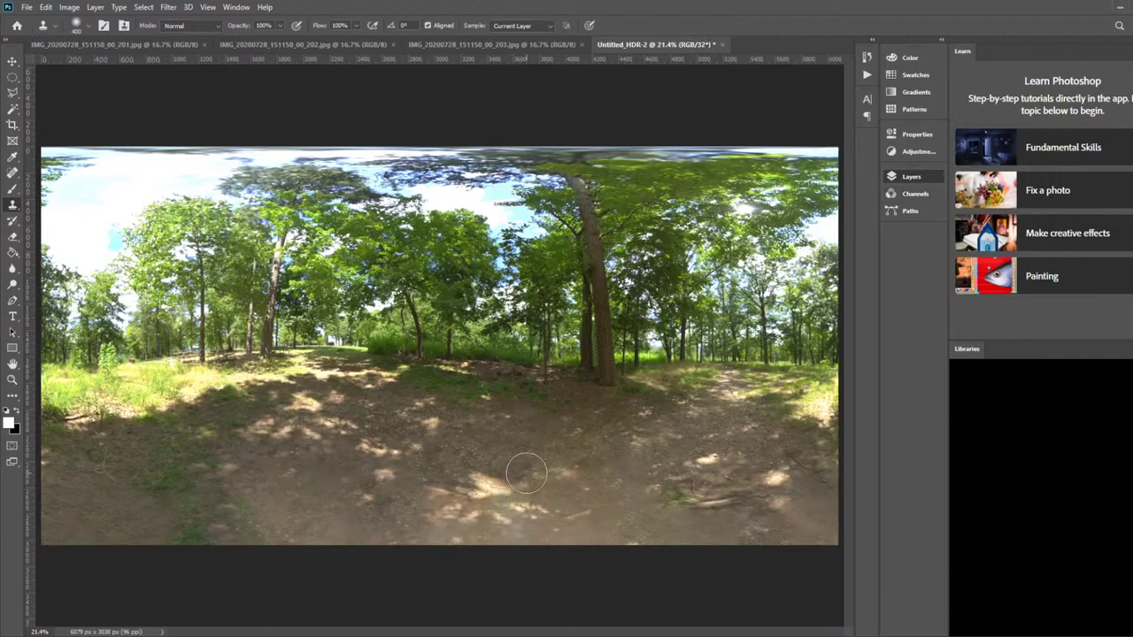
pyautogui.press('[')
pyautogui.press('[')
pyautogui.press('[')
pyautogui.press('[')
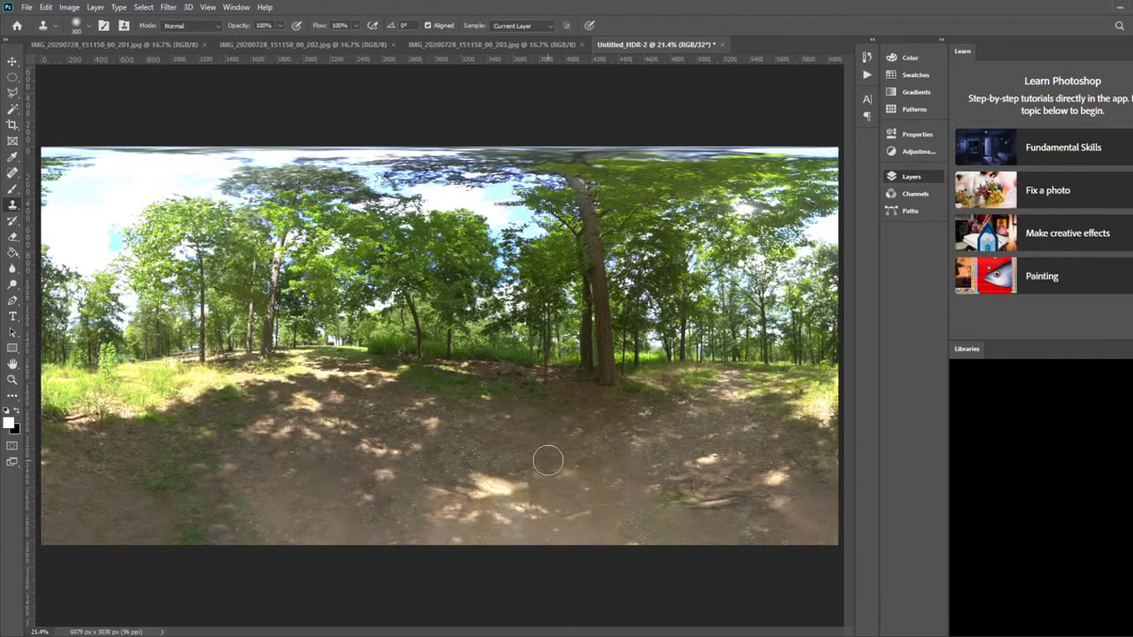
pyautogui.keyDown('alt'); pyautogui.click(637, 458); pyautogui.keyUp('alt')
pyautogui.click(618, 462)
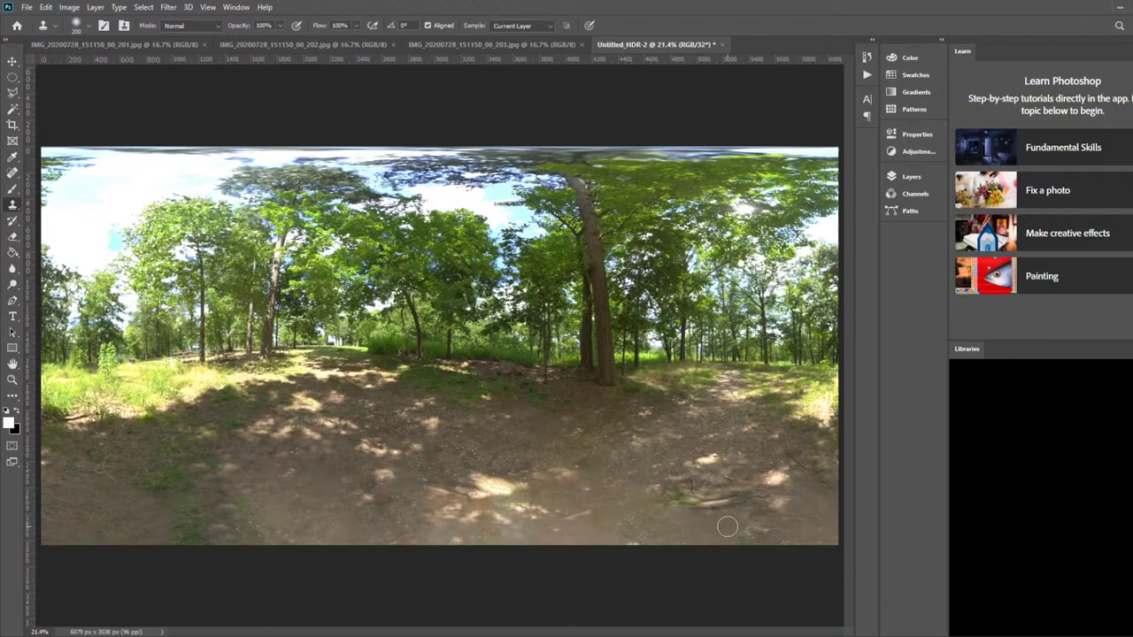
pyautogui.keyDown('alt'); pyautogui.click(781, 526); pyautogui.keyUp('alt')
pyautogui.press('alt')
pyautogui.press('alt')
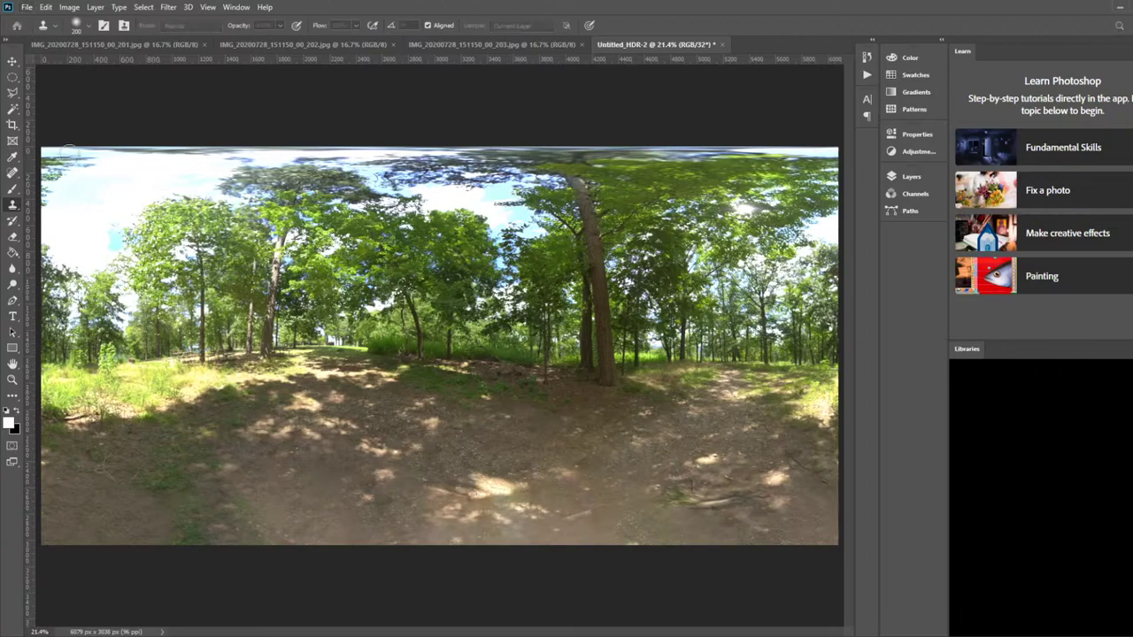
pyautogui.keyDown('alt'); pyautogui.click(652, 431); pyautogui.keyUp('alt')
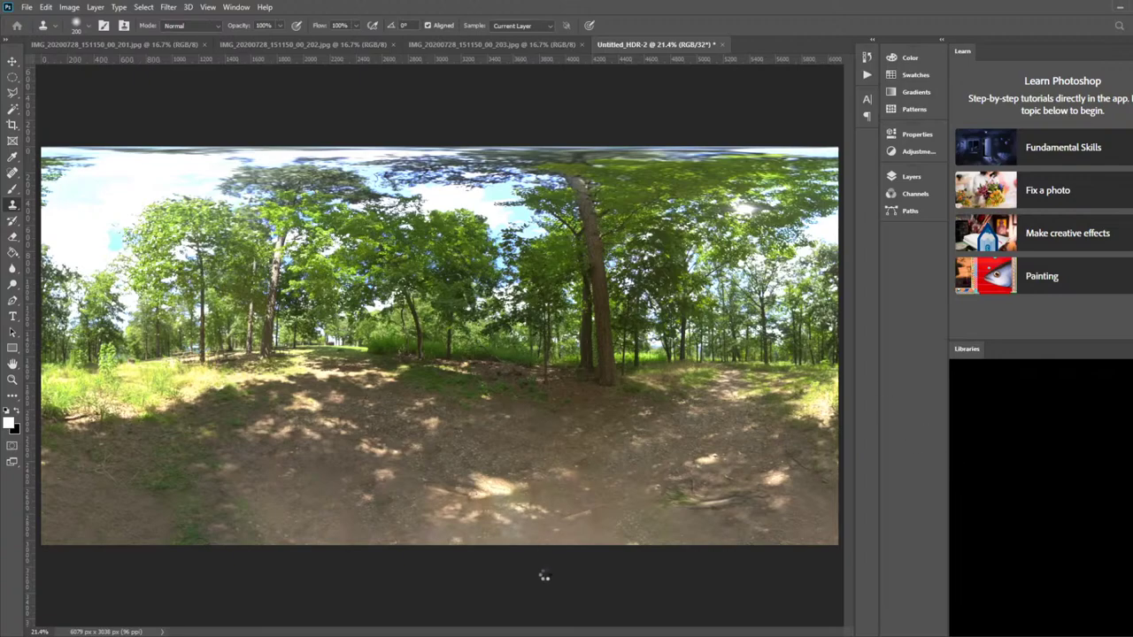
# Close the three IMG_20200728 source photos, leaving only Mountain Top Path.hdr open
pyautogui.click(13, 60)
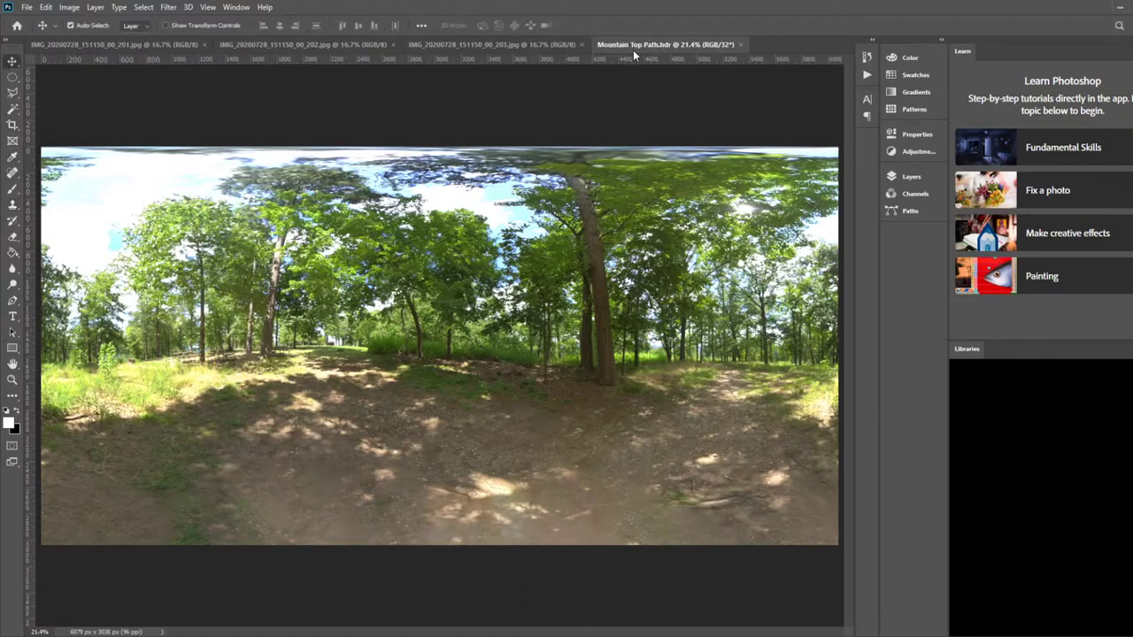
pyautogui.click(582, 44)
pyautogui.click(392, 44)
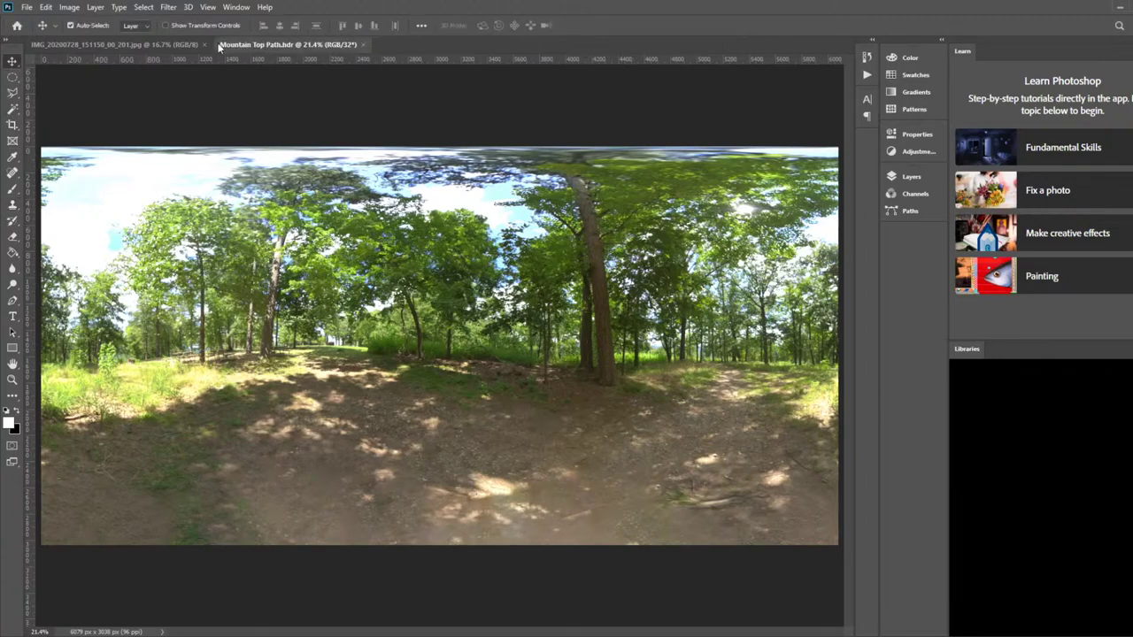
pyautogui.click(200, 45)
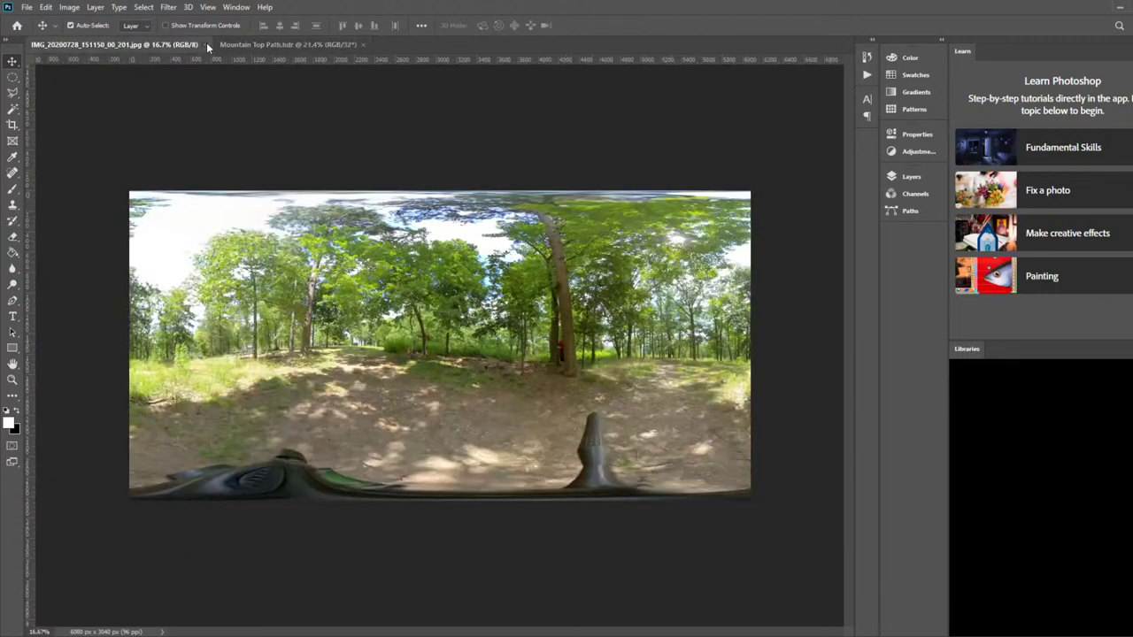
pyautogui.click(208, 45)
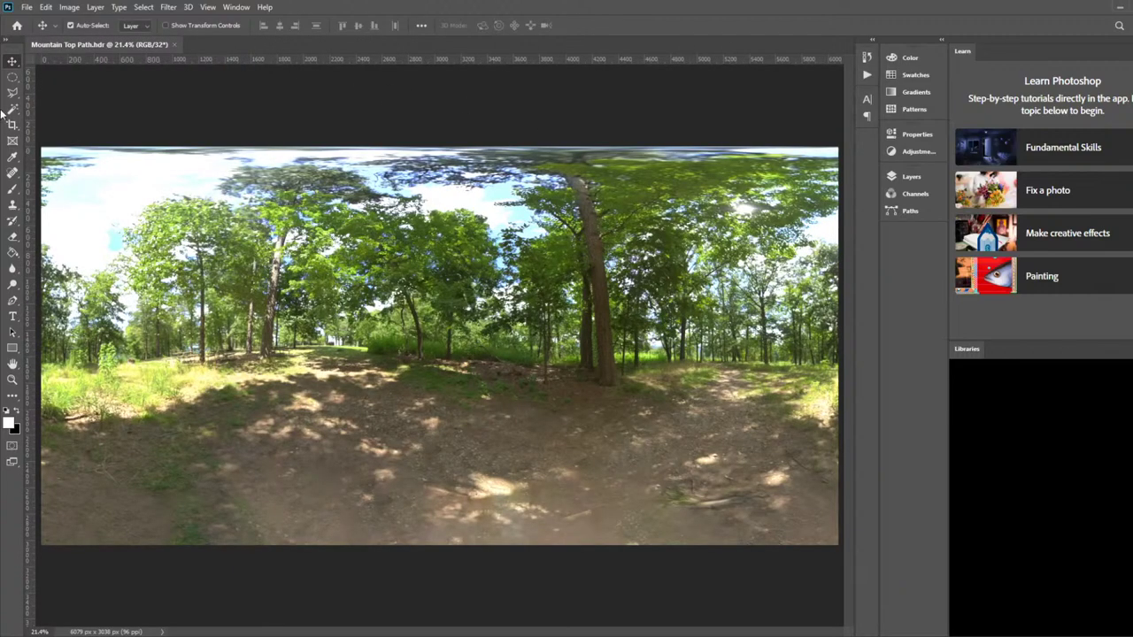
# Copy the panorama content onto a new layer and make the elliptical marquee the active tool
pyautogui.click(13, 77)
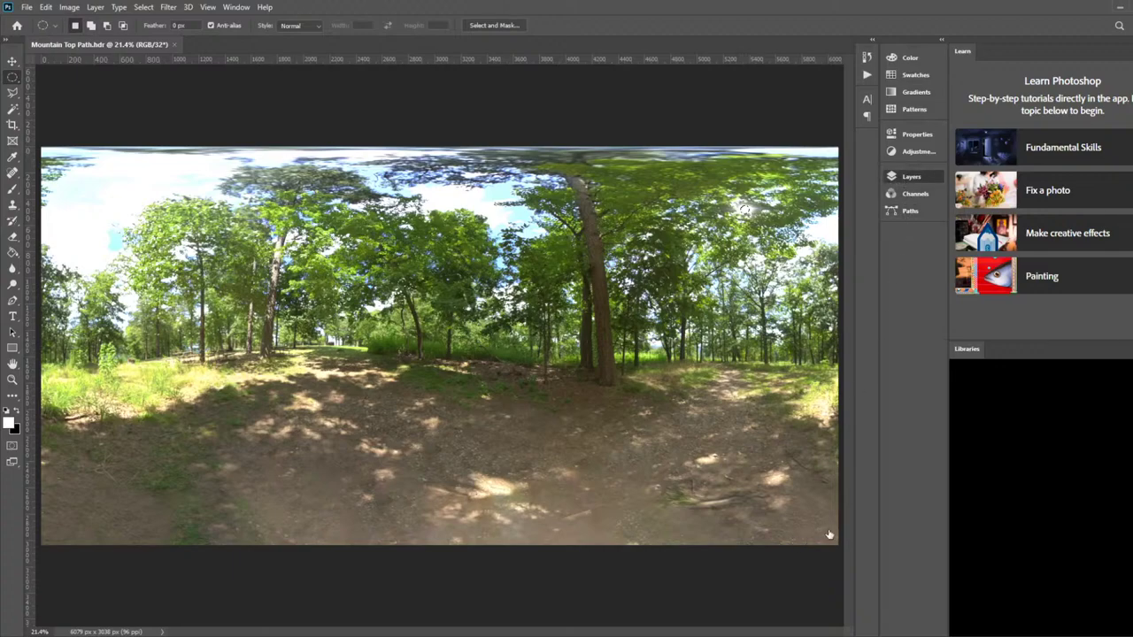
pyautogui.hotkey('ctrl', 'j')
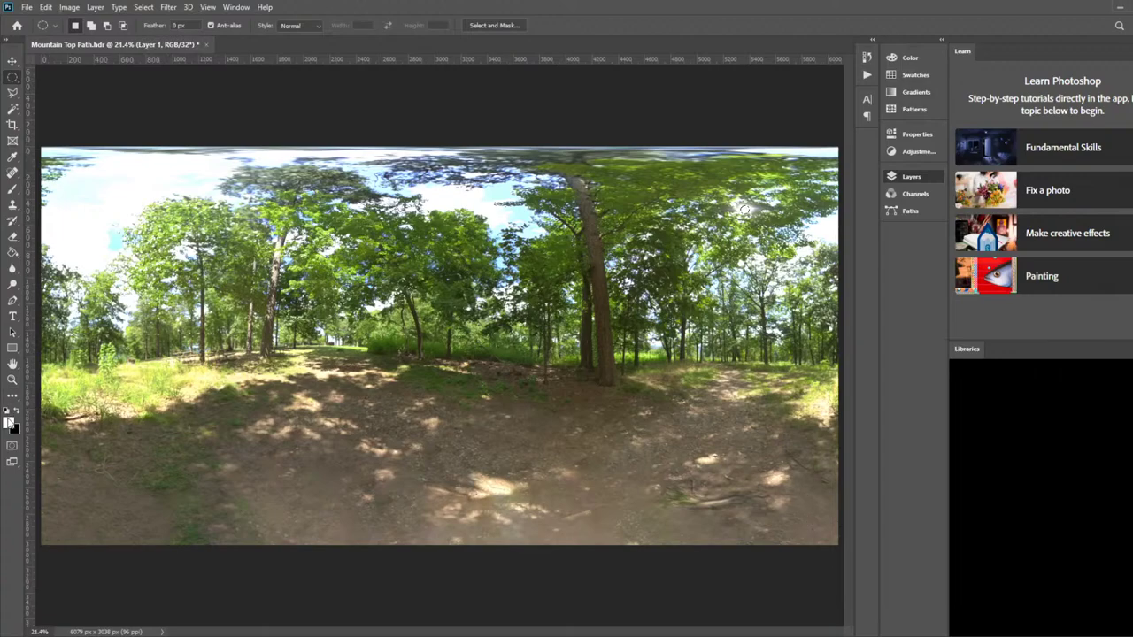
pyautogui.press('i')
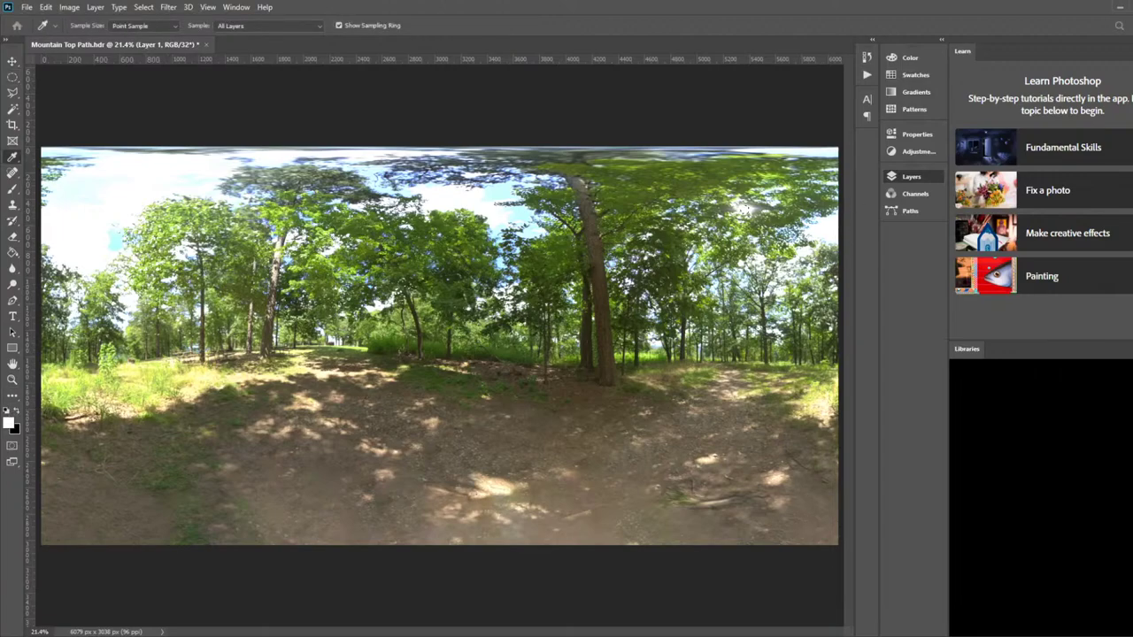
pyautogui.press('m')
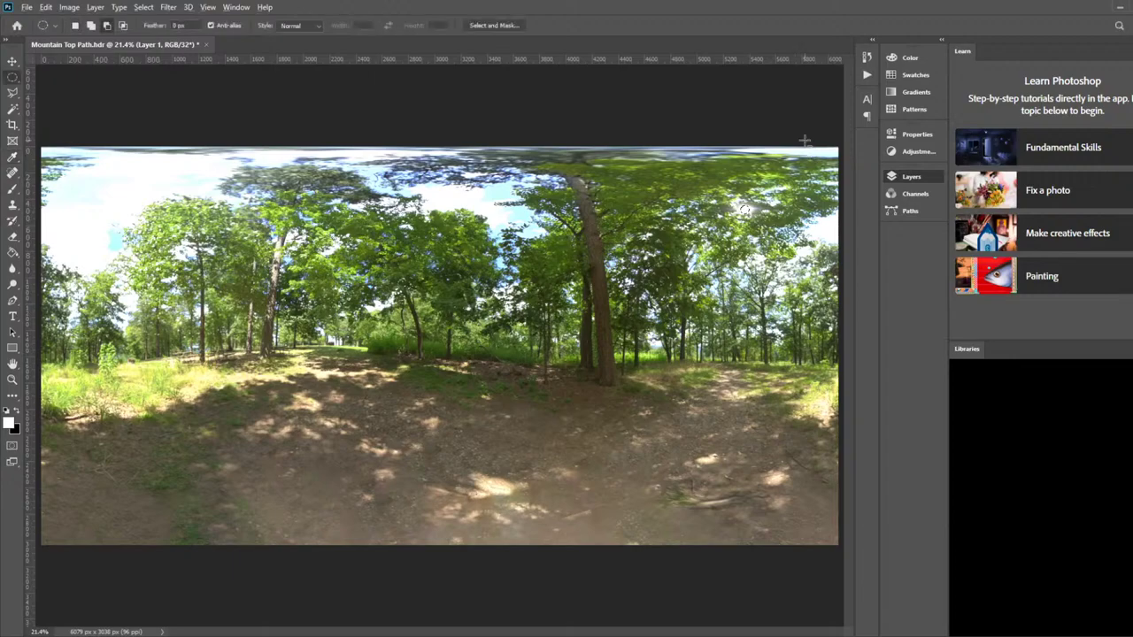
# Merge all layers into one and save Mountain Top Path.hdr
pyautogui.hotkey('ctrl', 'shift', 'e')
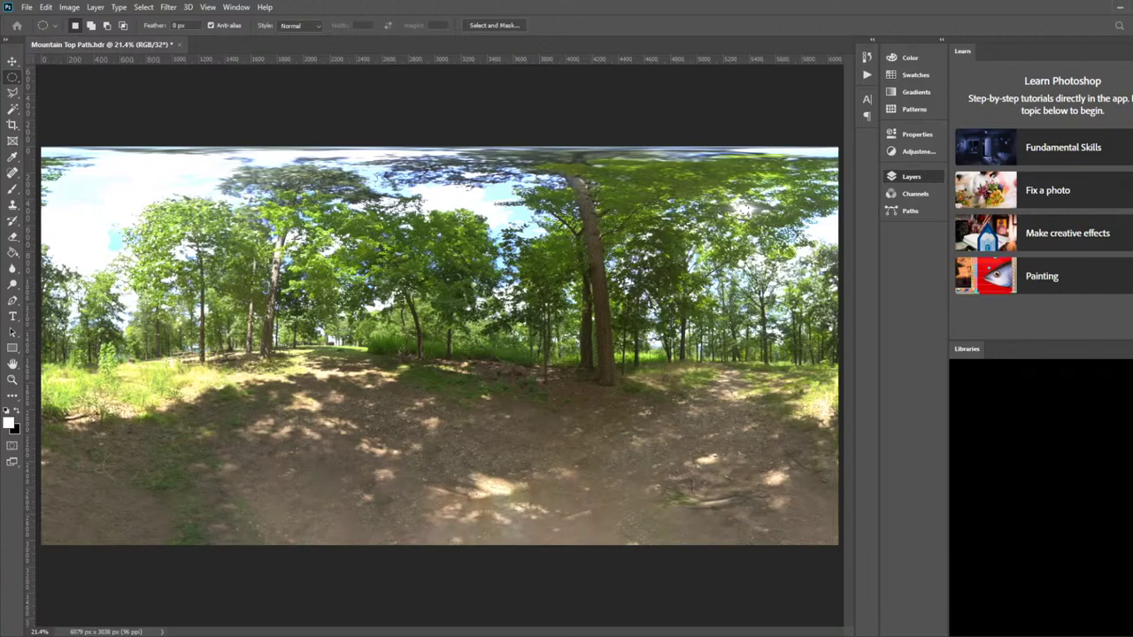
pyautogui.hotkey('ctrl', 's')
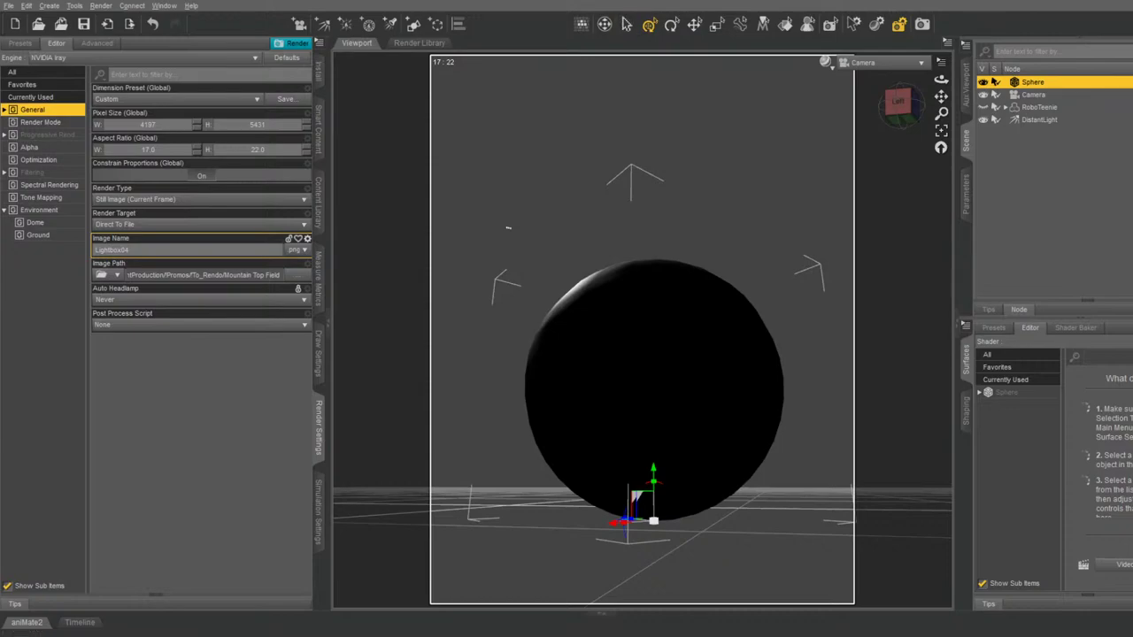
# Switch to DAZ Studio, show the Environment render settings and preview the sphere inside the HDRI scene
pyautogui.click(320, 196)
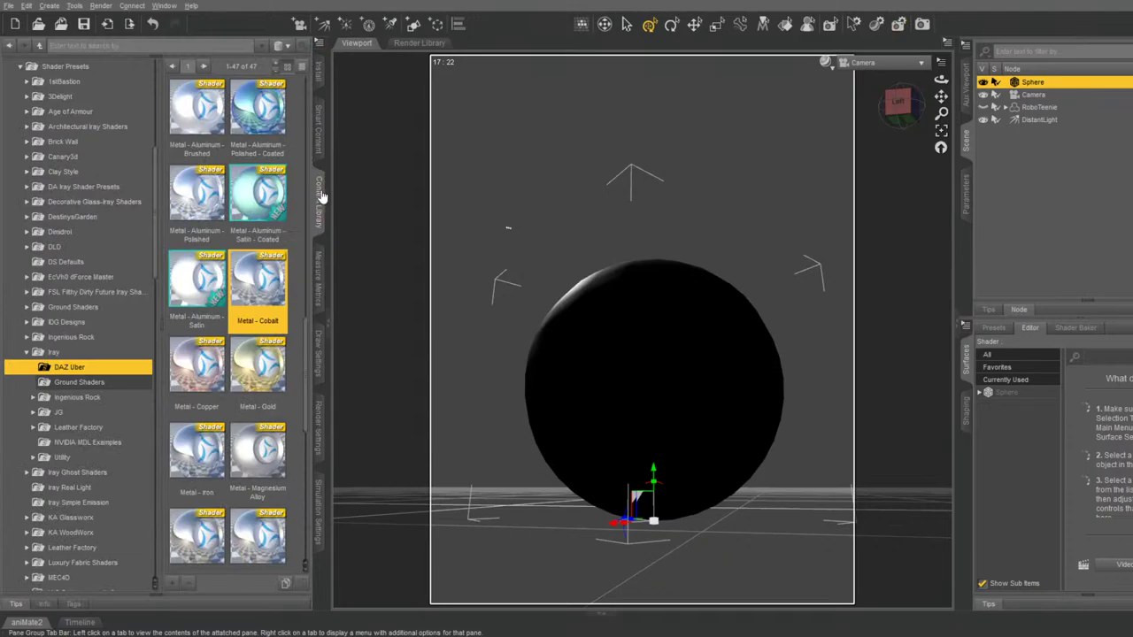
pyautogui.click(29, 353)
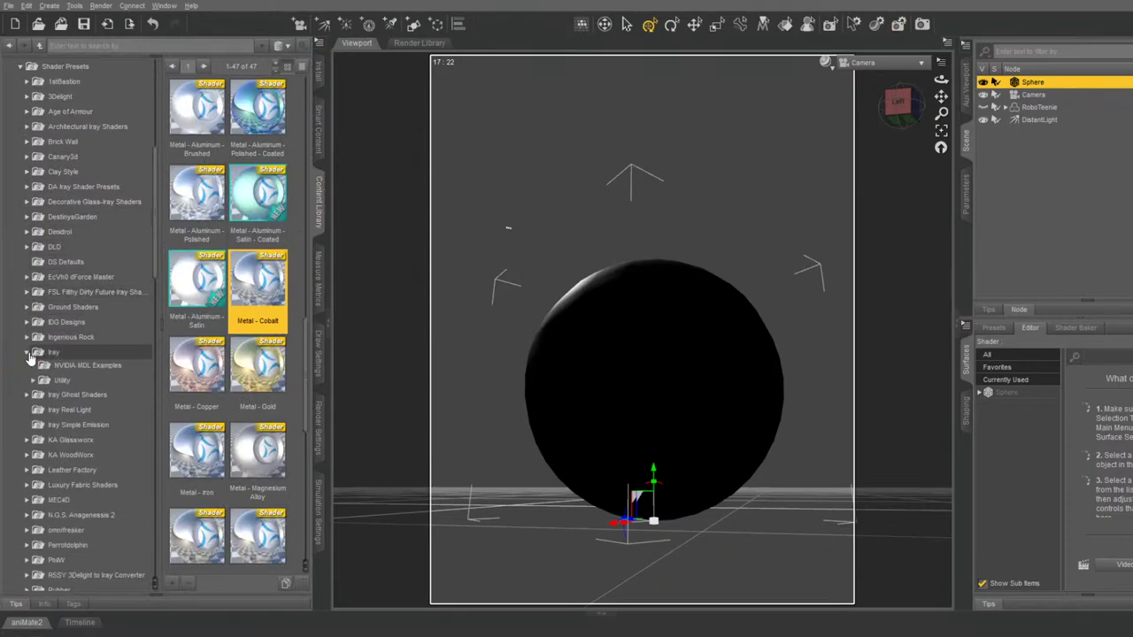
pyautogui.click(319, 431)
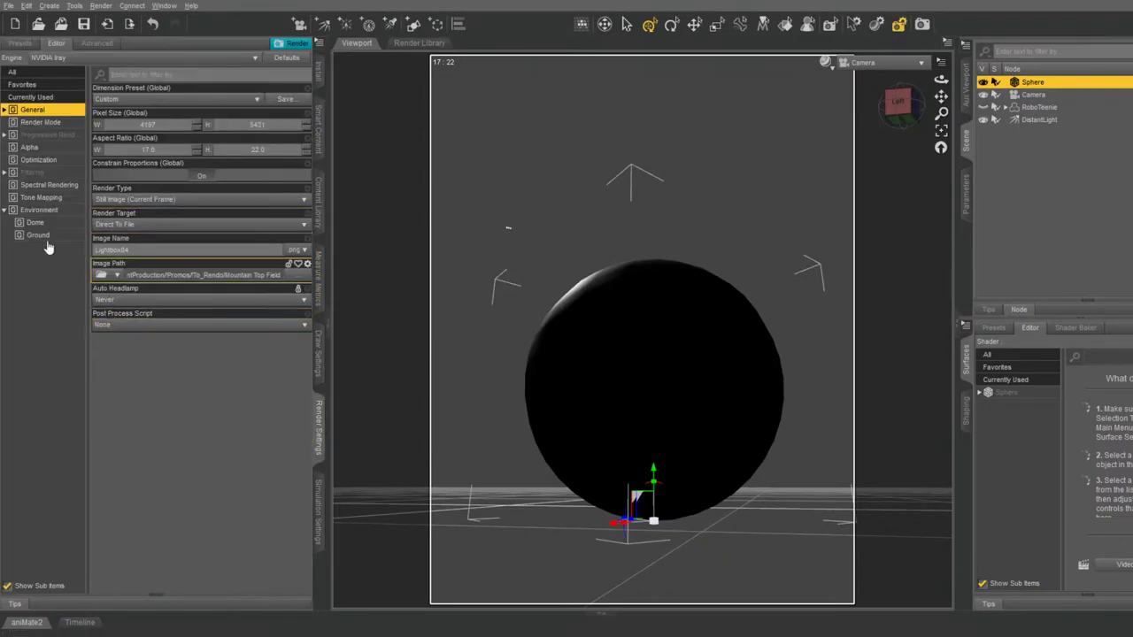
pyautogui.click(40, 211)
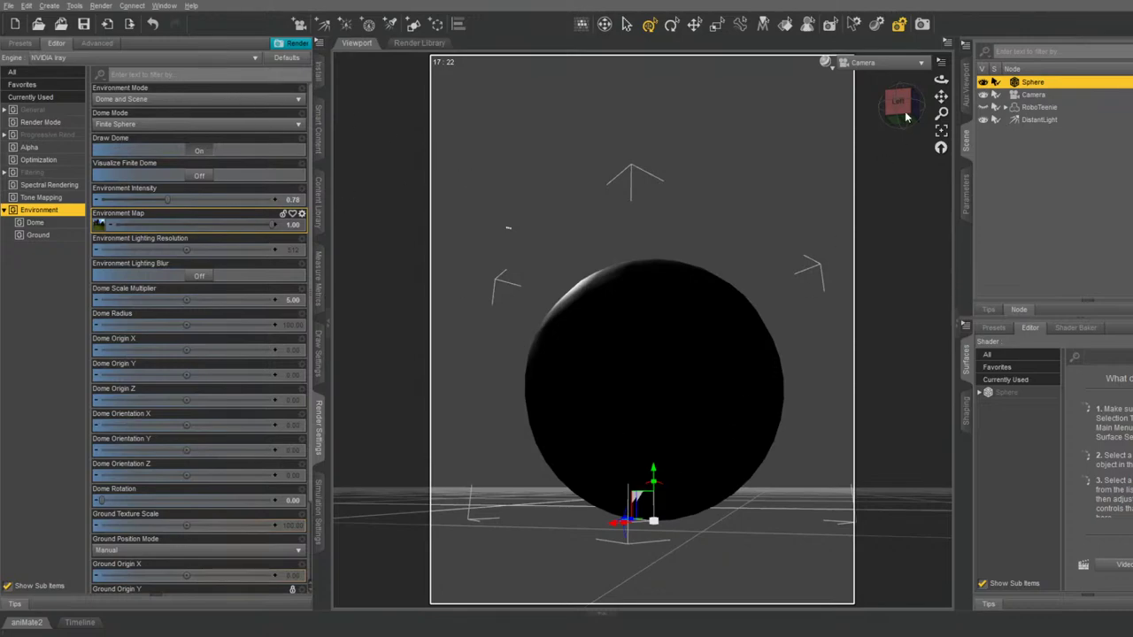
pyautogui.click(966, 95)
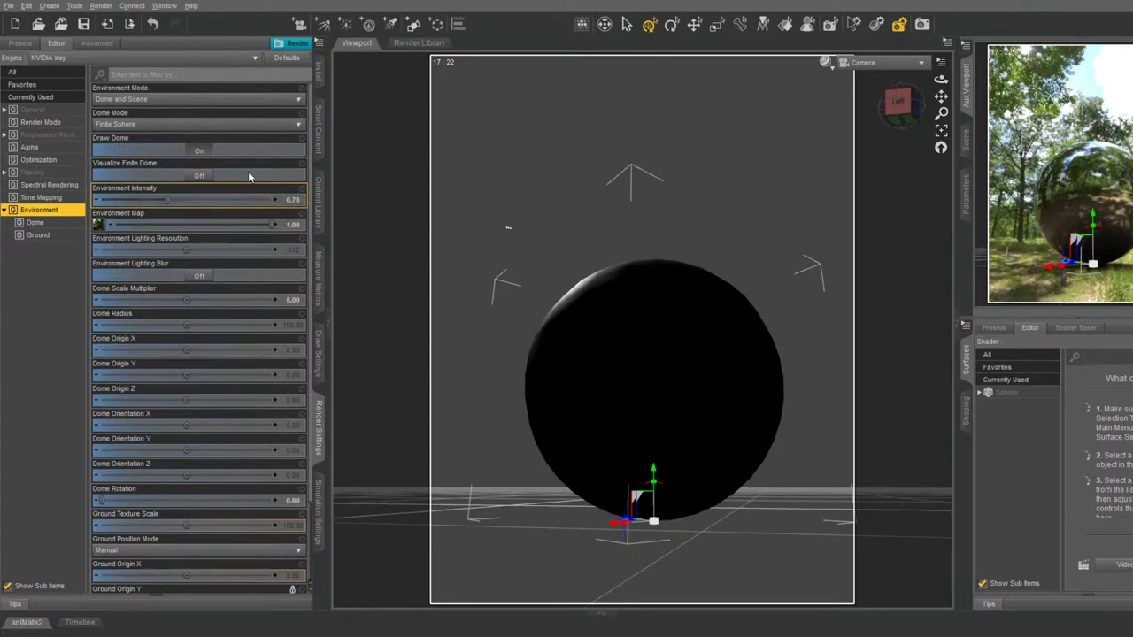
# Collapse the expanded Shader Presets, ConnectCantWait and Daz Connect folders in the content library
pyautogui.click(319, 203)
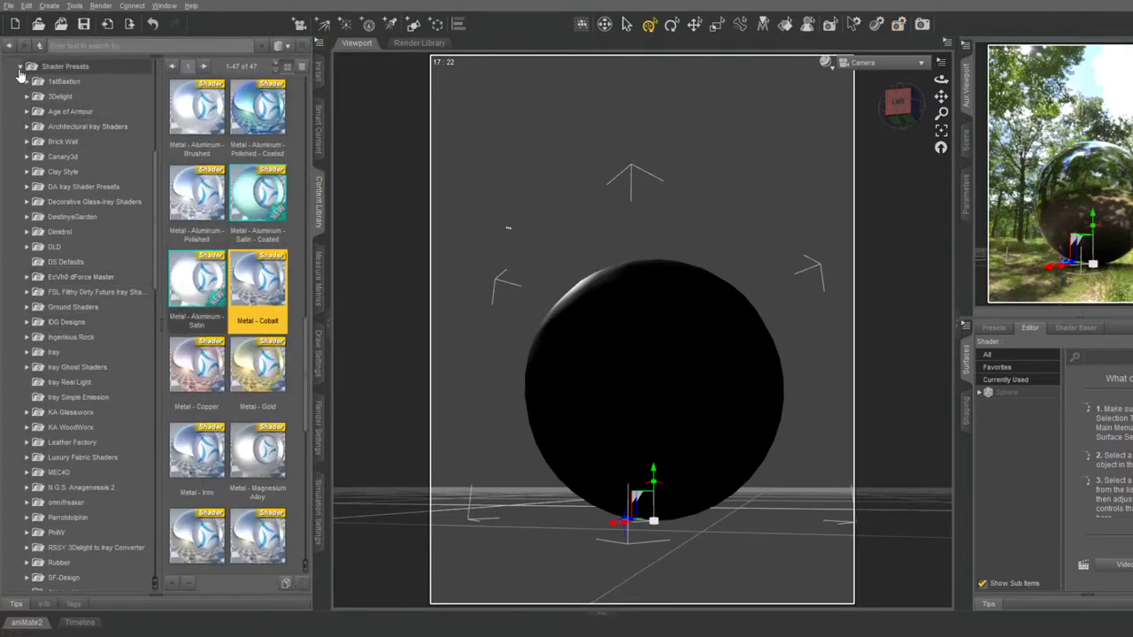
pyautogui.click(20, 66)
pyautogui.scroll(3, 8, 113)
pyautogui.scroll(5, 9, 112)
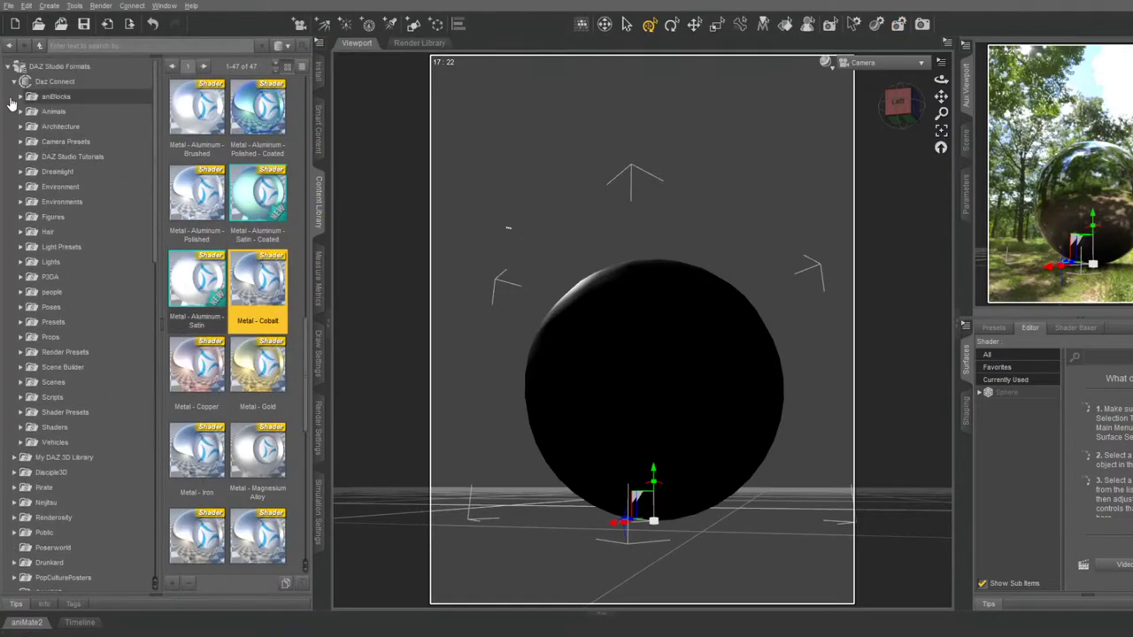
pyautogui.click(11, 84)
pyautogui.scroll(-10, 76, 336)
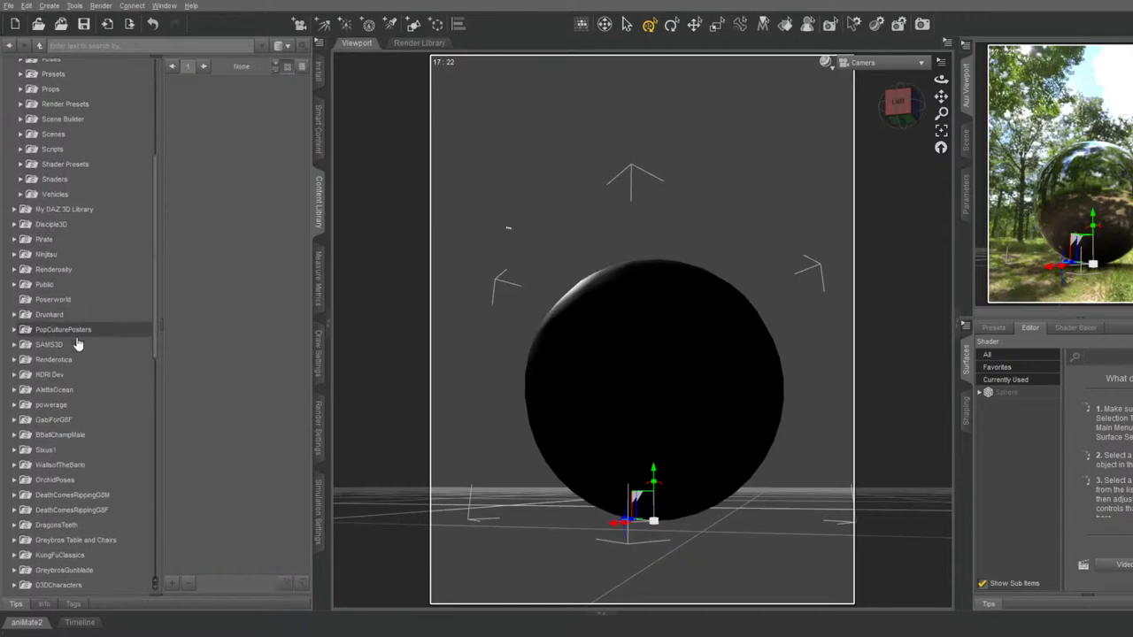
pyautogui.scroll(-2, 77, 352)
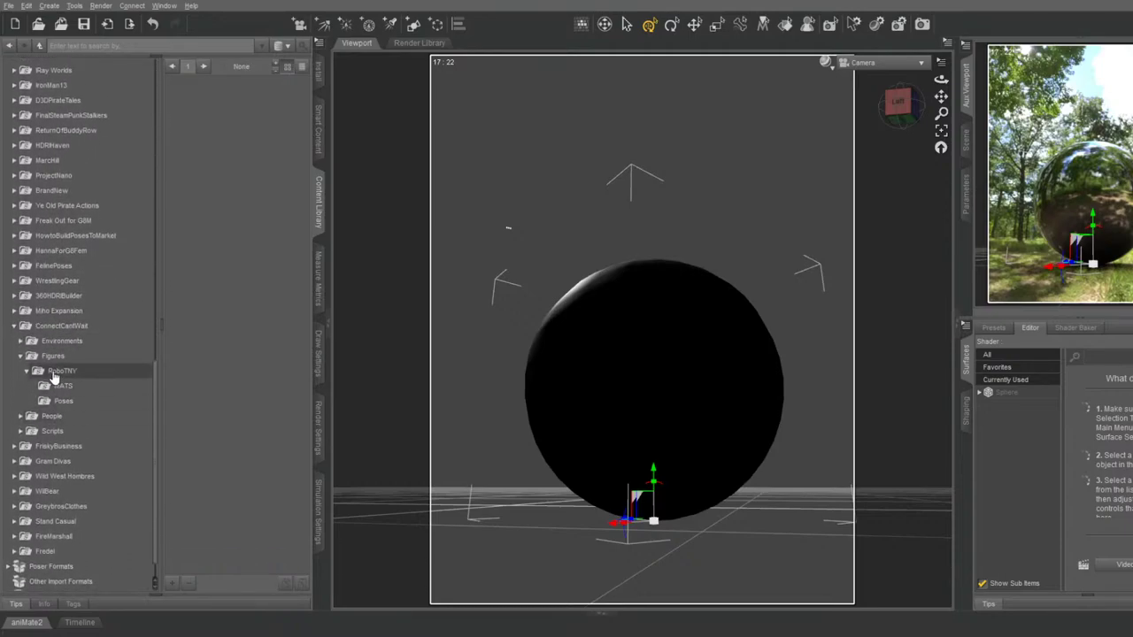
pyautogui.click(15, 326)
pyautogui.scroll(6, 24, 221)
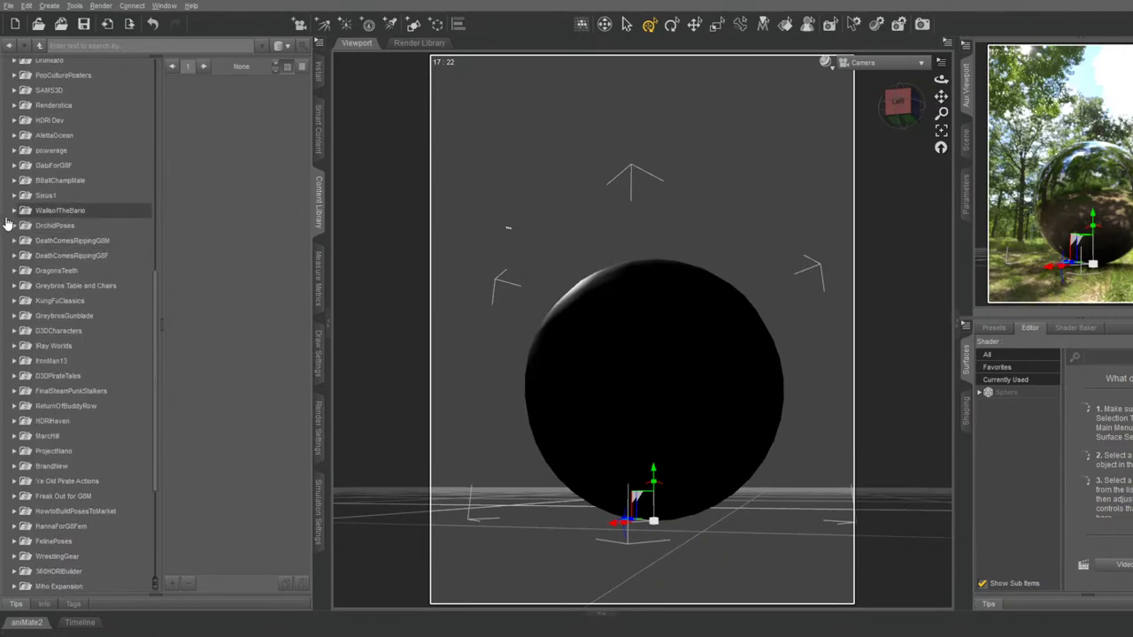
pyautogui.scroll(7, 15, 252)
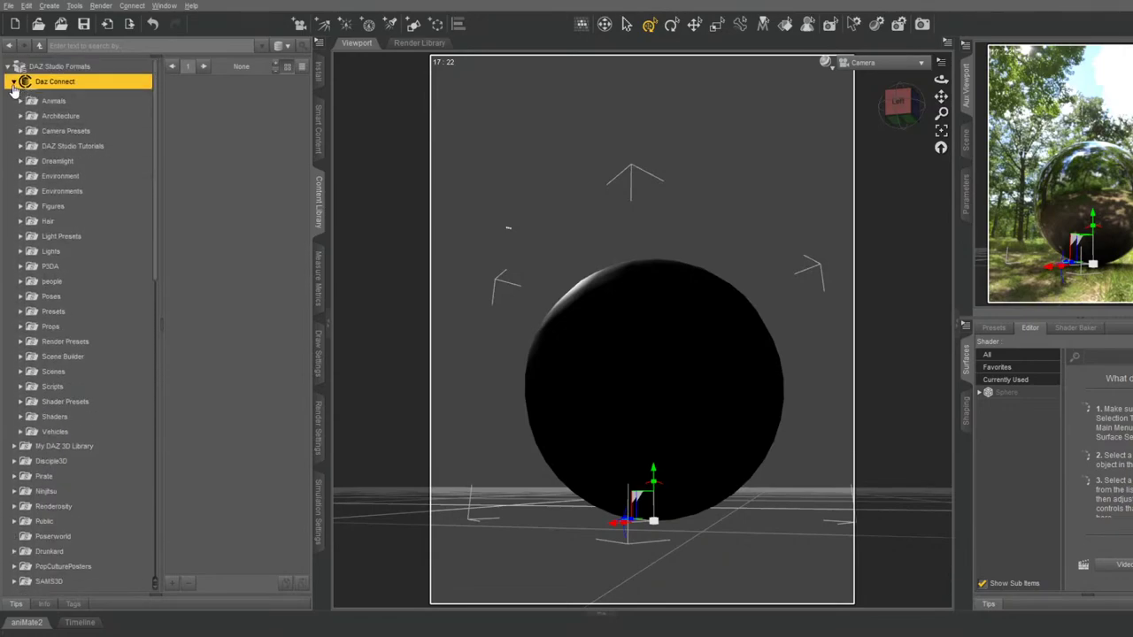
pyautogui.click(13, 82)
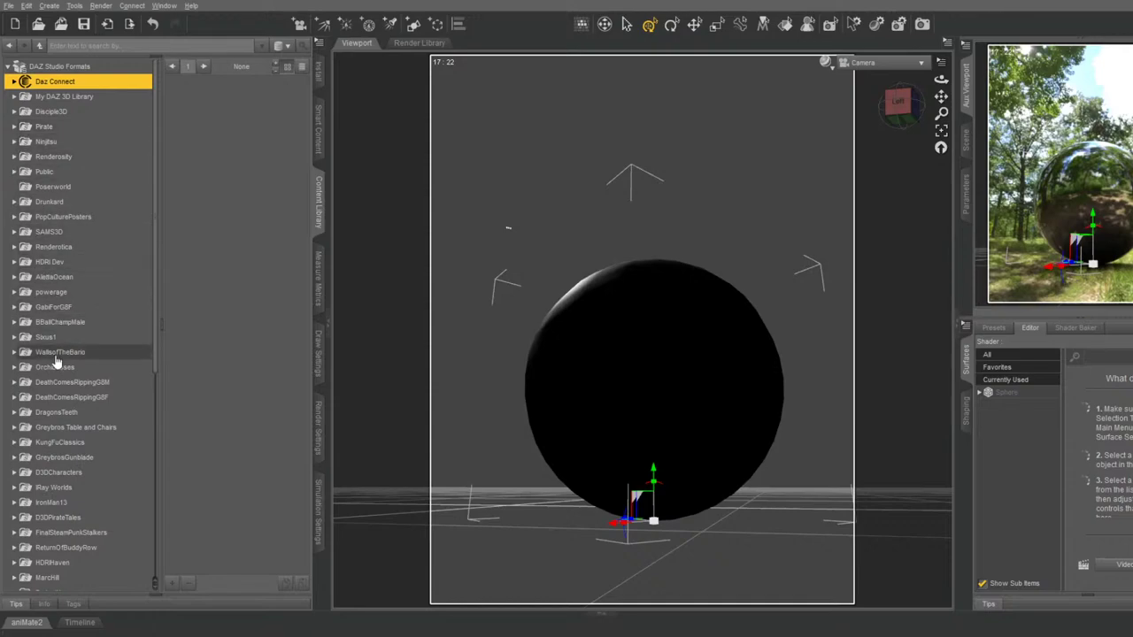
# Open the Disciple3D folder inside HDRI Dev's Render Settings in the content library
pyautogui.click(15, 263)
pyautogui.click(14, 263)
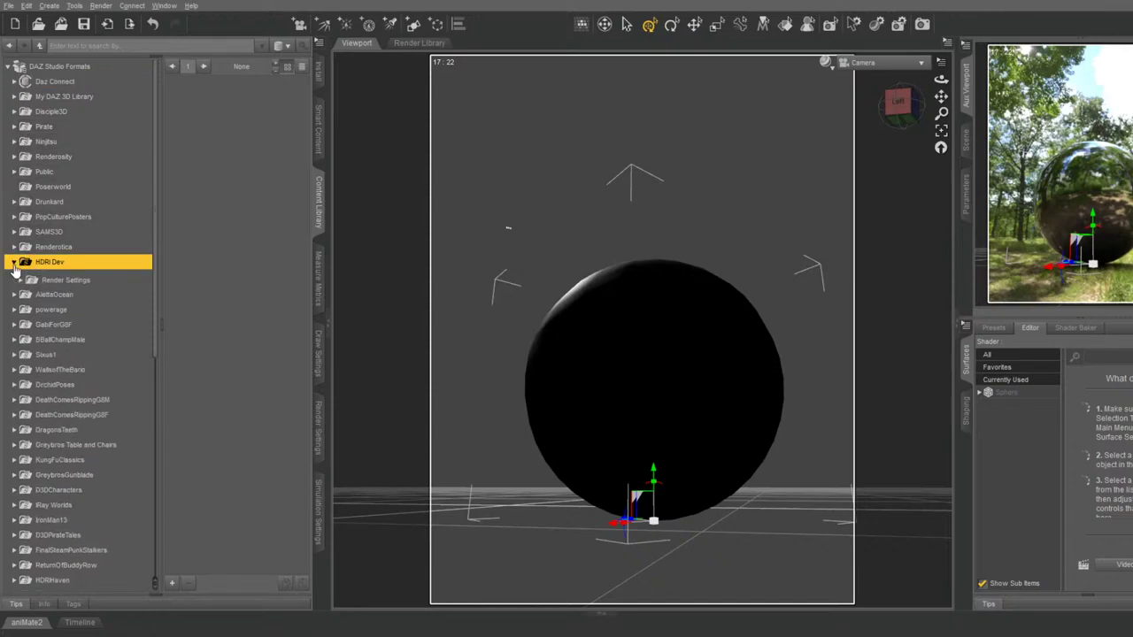
pyautogui.click(23, 307)
pyautogui.click(20, 307)
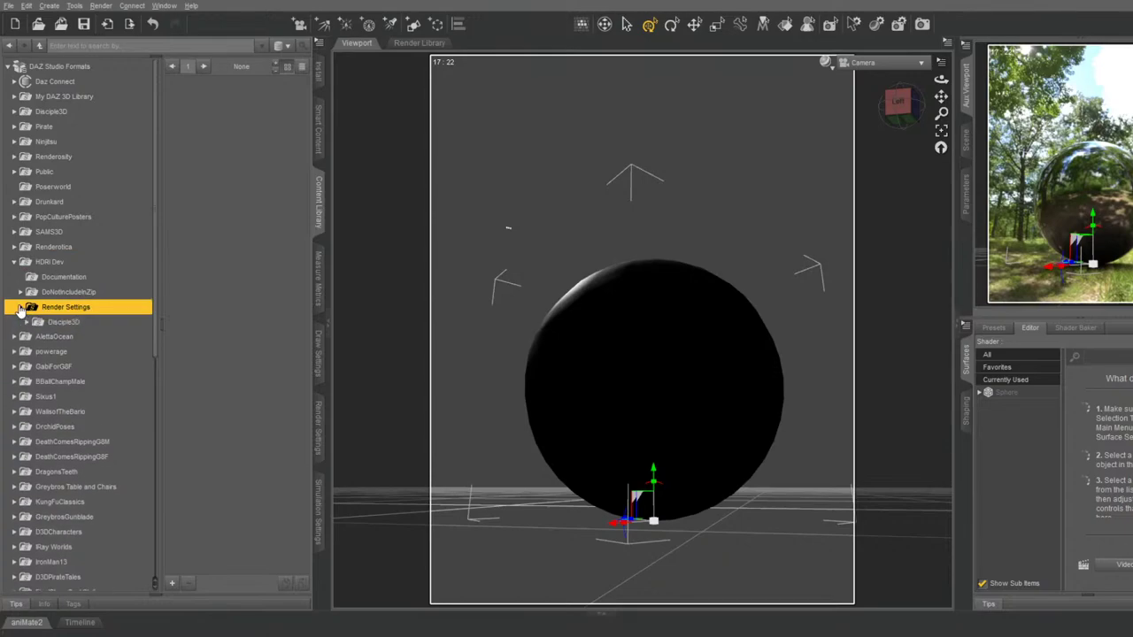
pyautogui.click(32, 322)
pyautogui.click(27, 323)
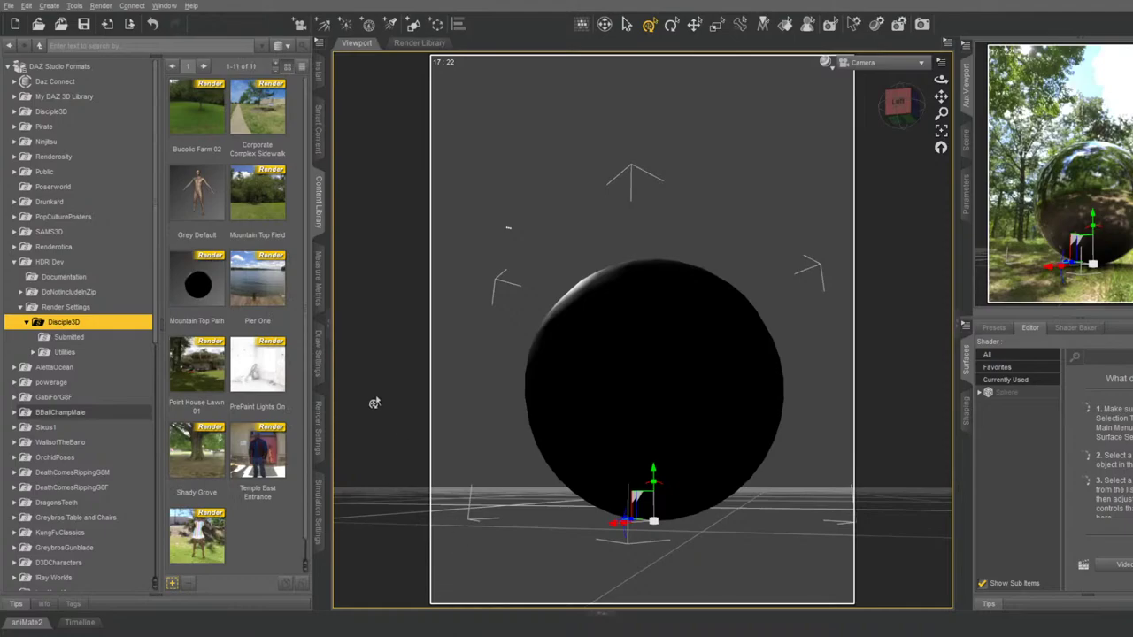
# Set the render's output image name to Mountain Top Path in the general render settings
pyautogui.click(320, 441)
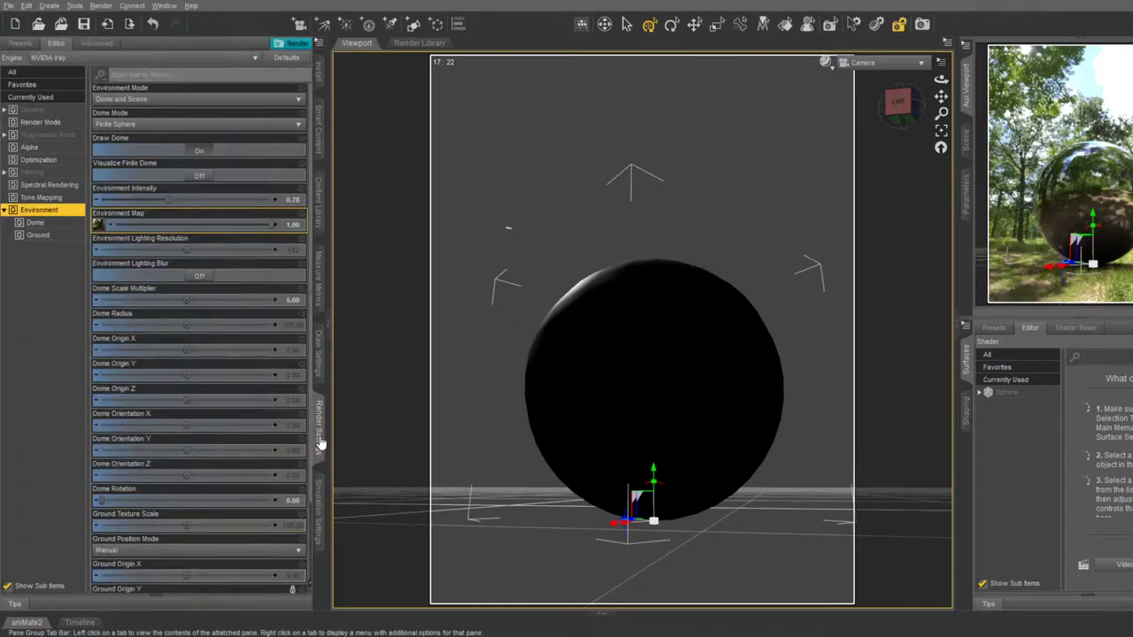
pyautogui.click(27, 110)
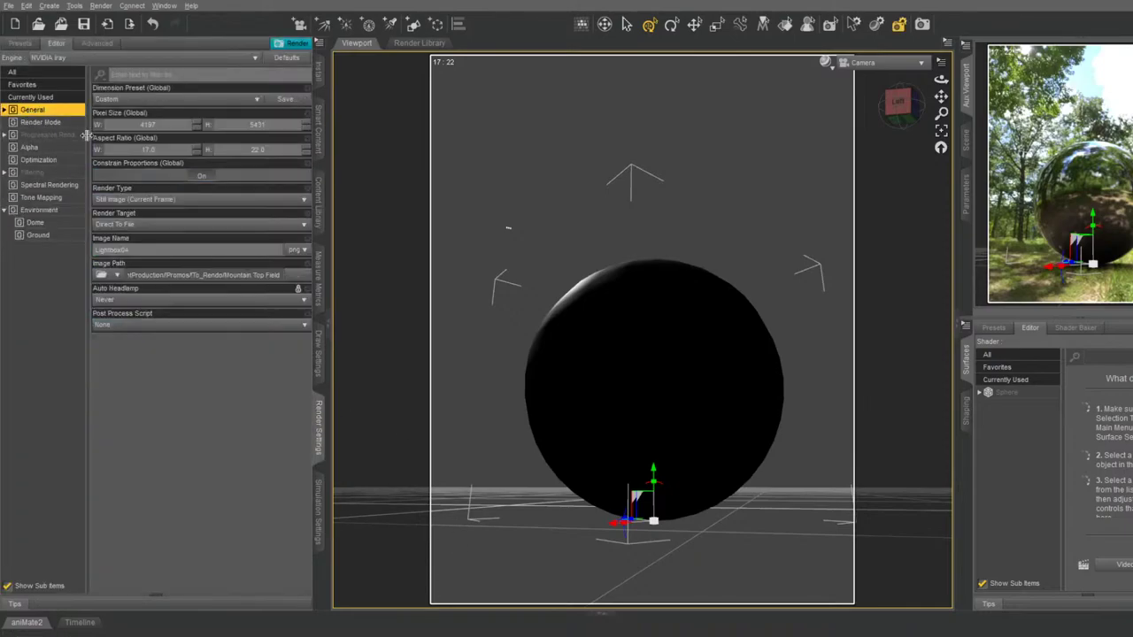
pyautogui.click(320, 199)
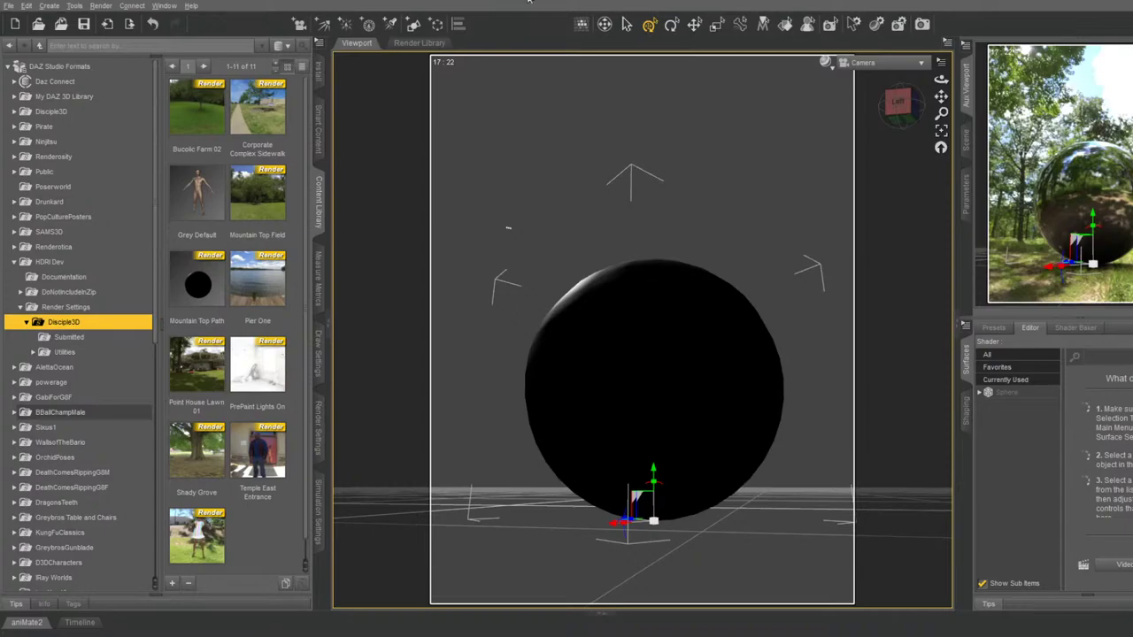
pyautogui.click(319, 423)
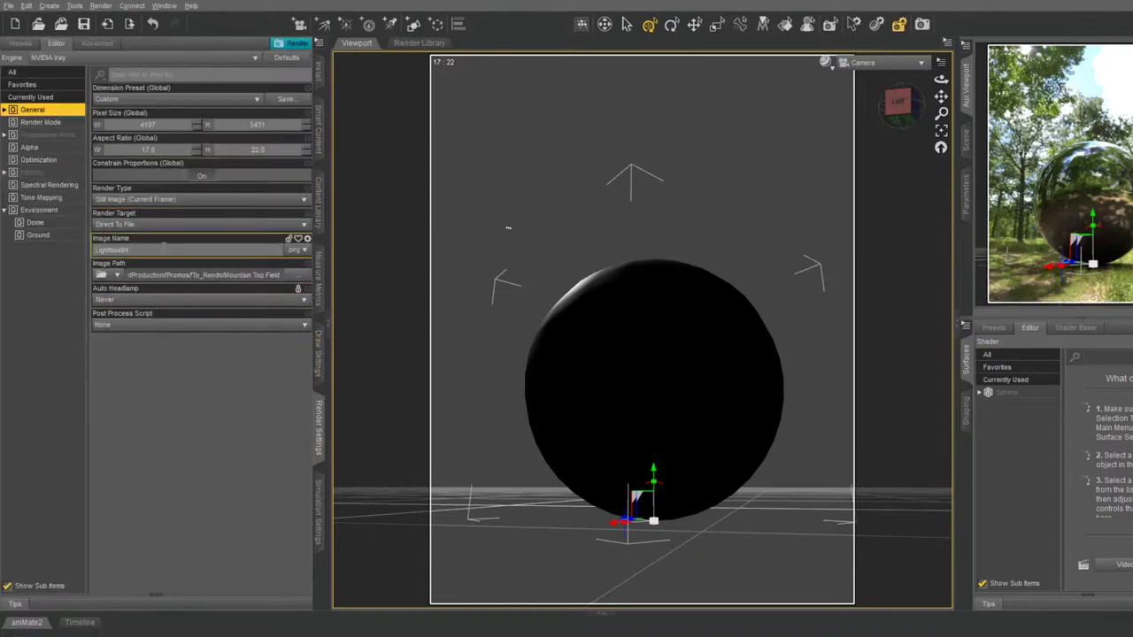
pyautogui.click(116, 250)
pyautogui.write('Mountain Top Path')
pyautogui.press('Return')
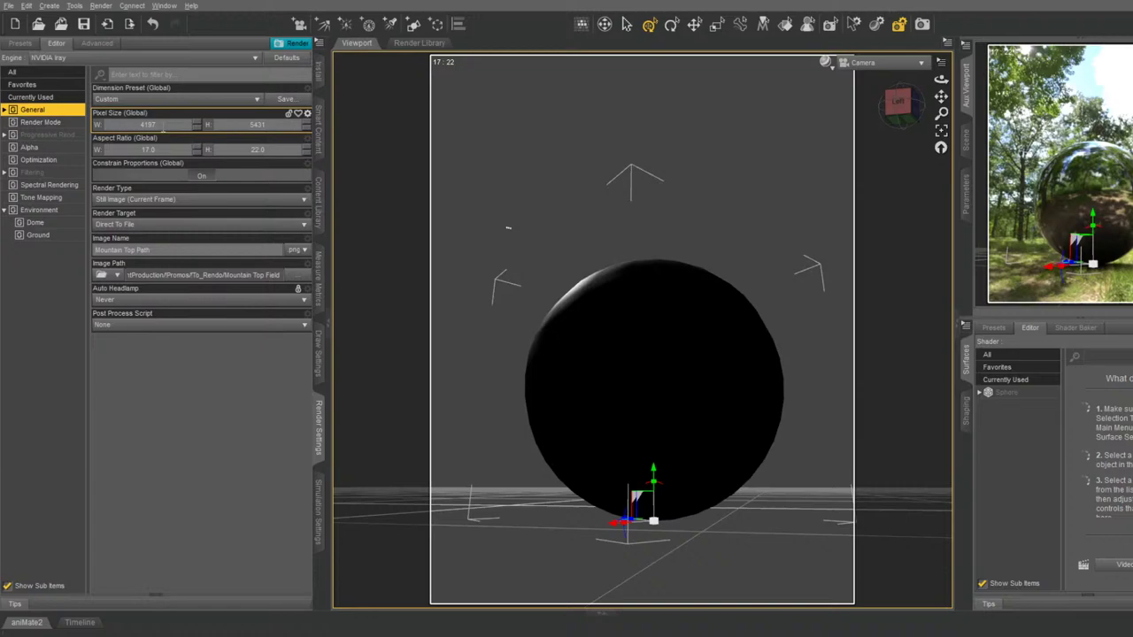
# Set the render to a square 91 × 91 pixels and its output path to HDRI Dev/Render Settings/Disciple3D
pyautogui.click(155, 224)
pyautogui.click(149, 125)
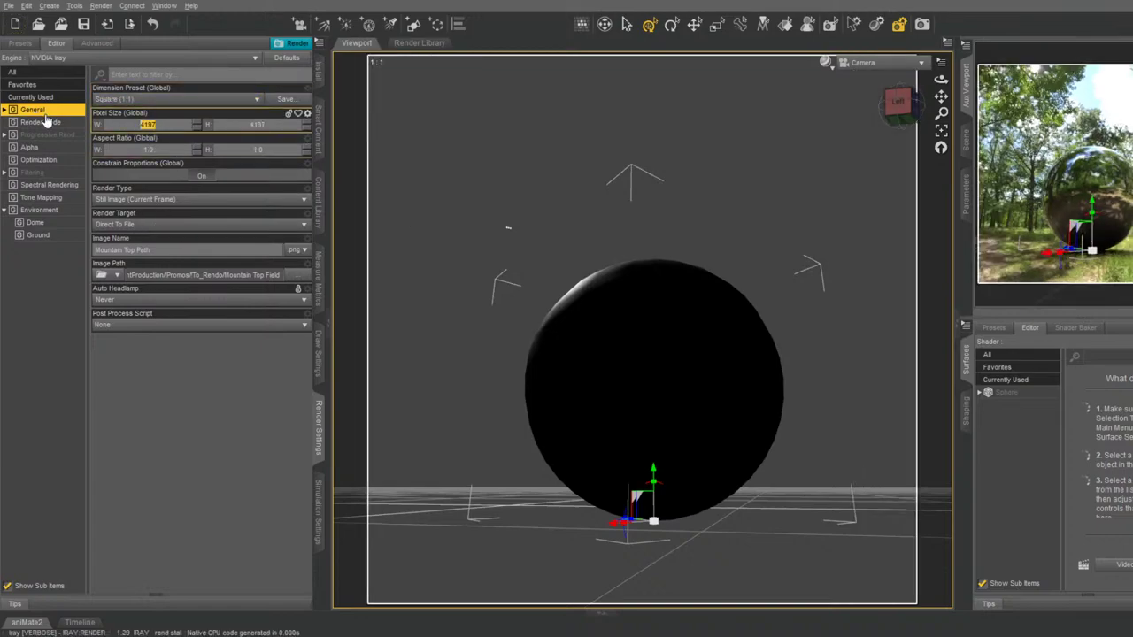
pyautogui.write('10')
pyautogui.press('Return')
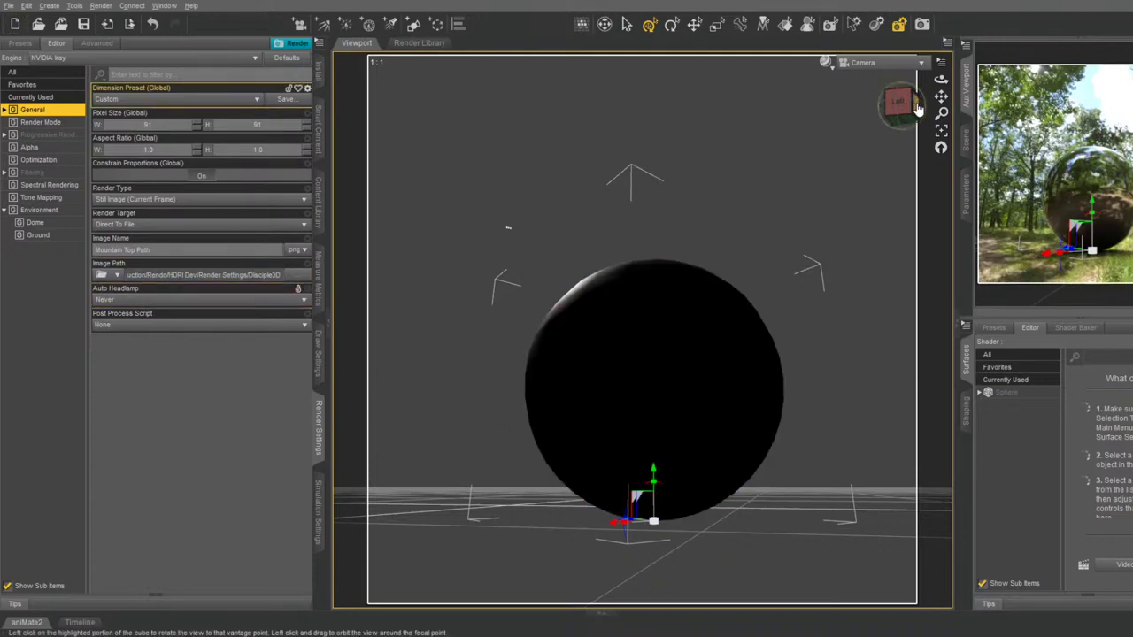
# Hide the Sphere in the scene and render the Mountain Top Path thumbnail to file
pyautogui.click(965, 141)
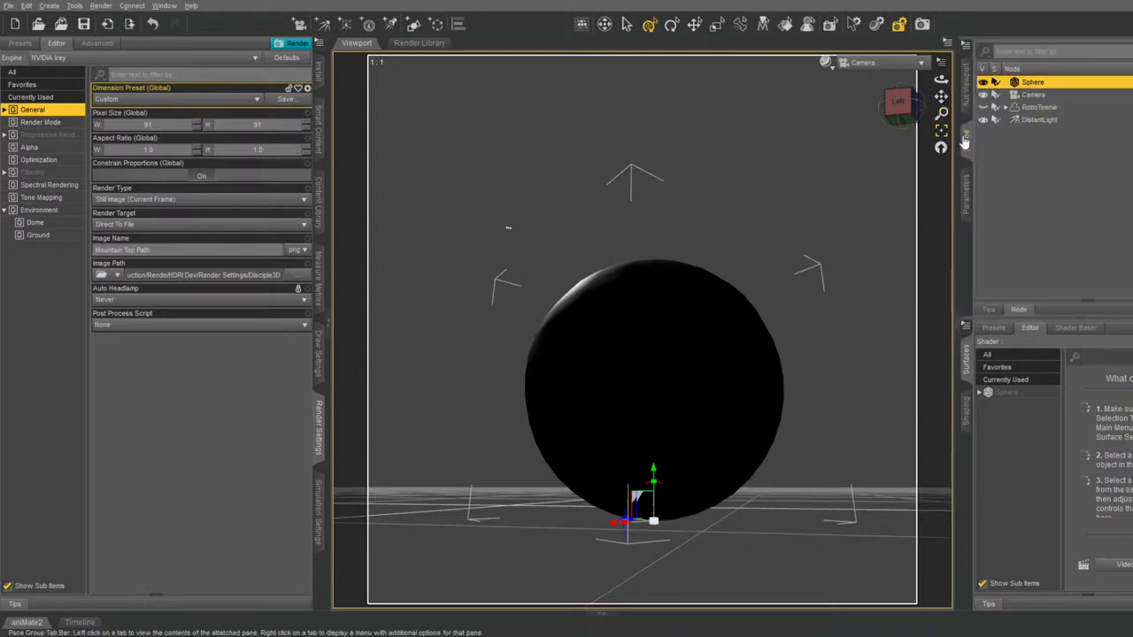
pyautogui.click(984, 81)
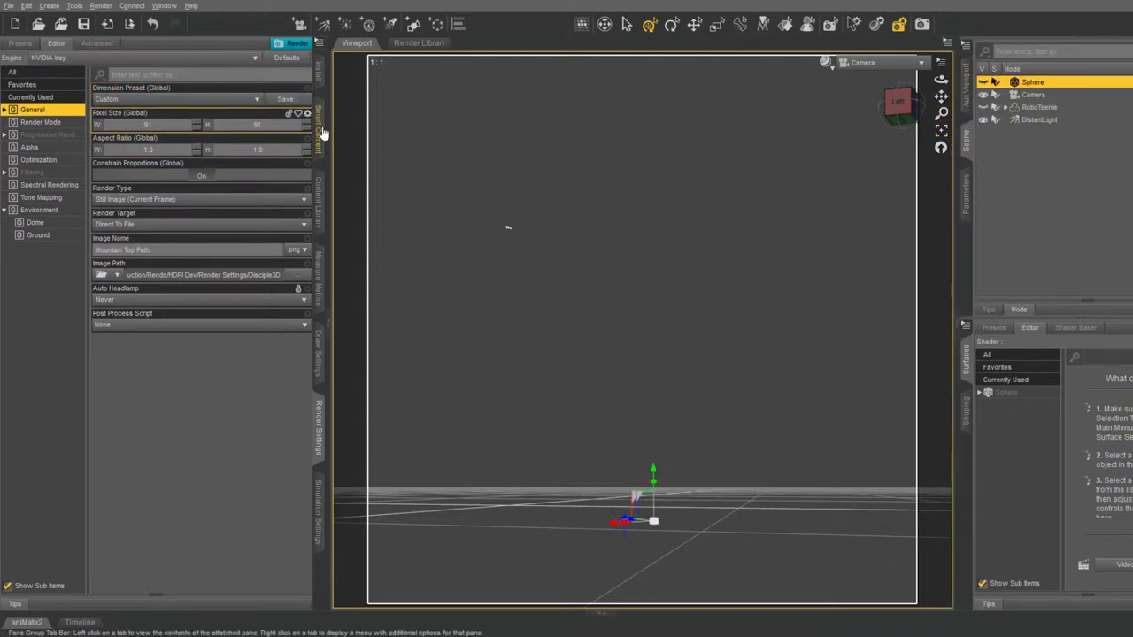
pyautogui.click(296, 44)
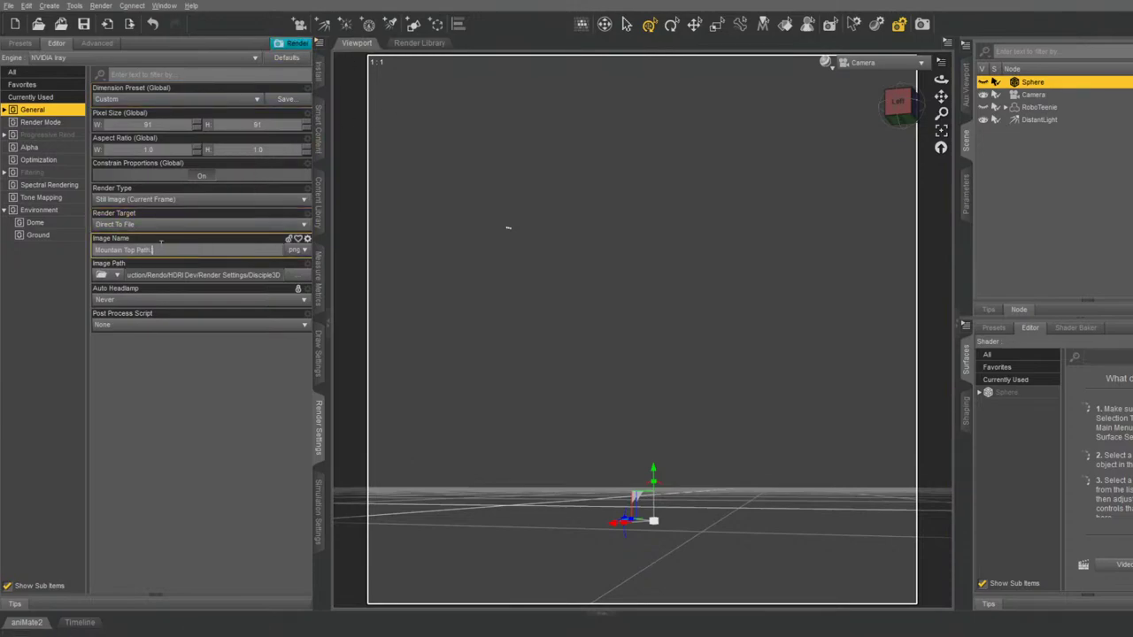
# Name the image Mountain Top Path.tip, set its size to 256 × 256 pixels and render it
pyautogui.click(161, 121)
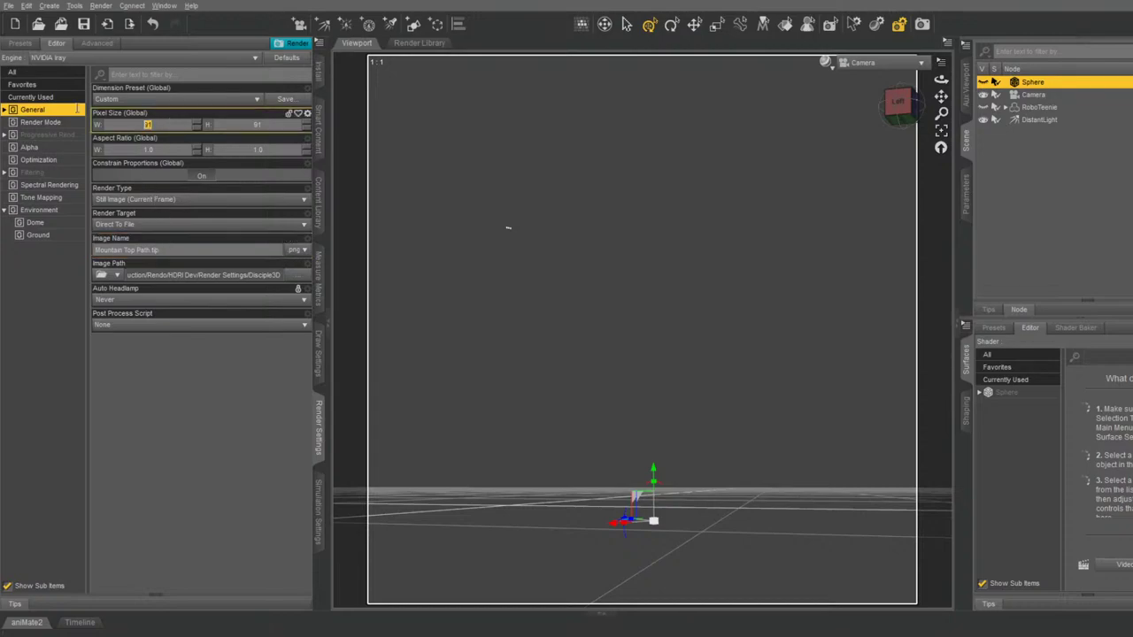
pyautogui.write('256')
pyautogui.press('Return')
pyautogui.click(297, 44)
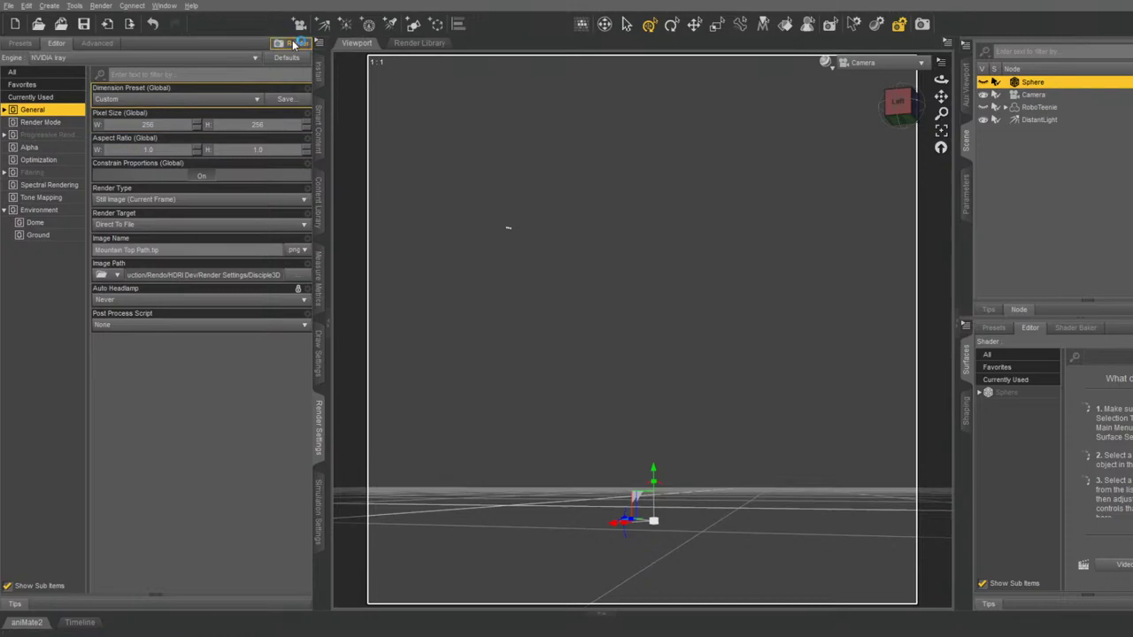
# Check the Mountain Top Path thumbnail in the content library, and set the render's image path to the Mountain Top Path promo folder
pyautogui.click(320, 206)
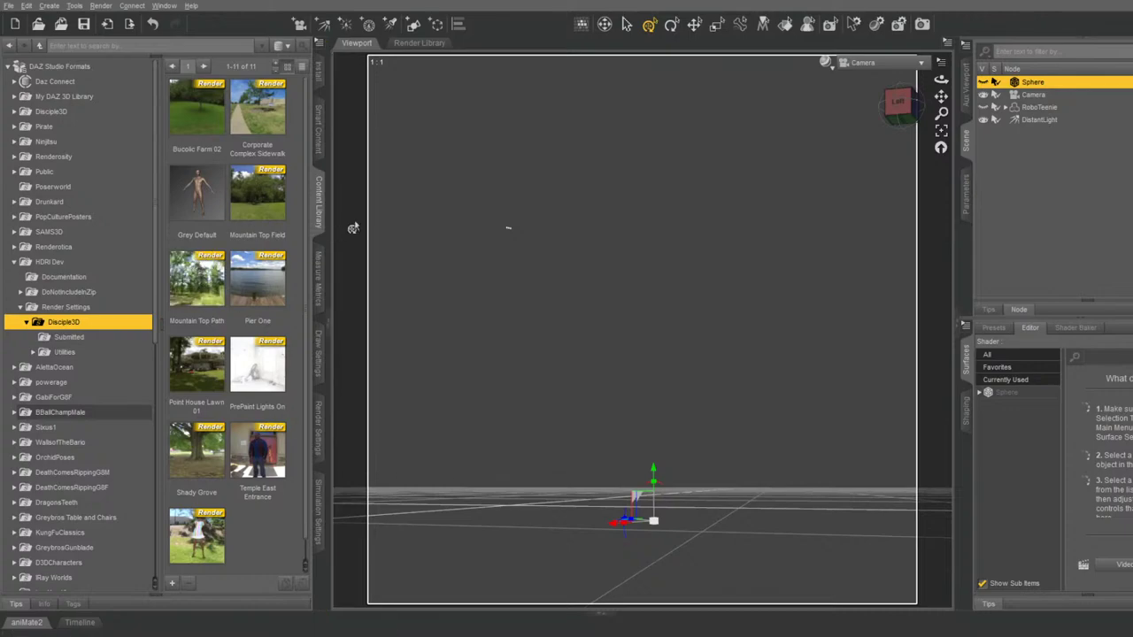
pyautogui.click(318, 447)
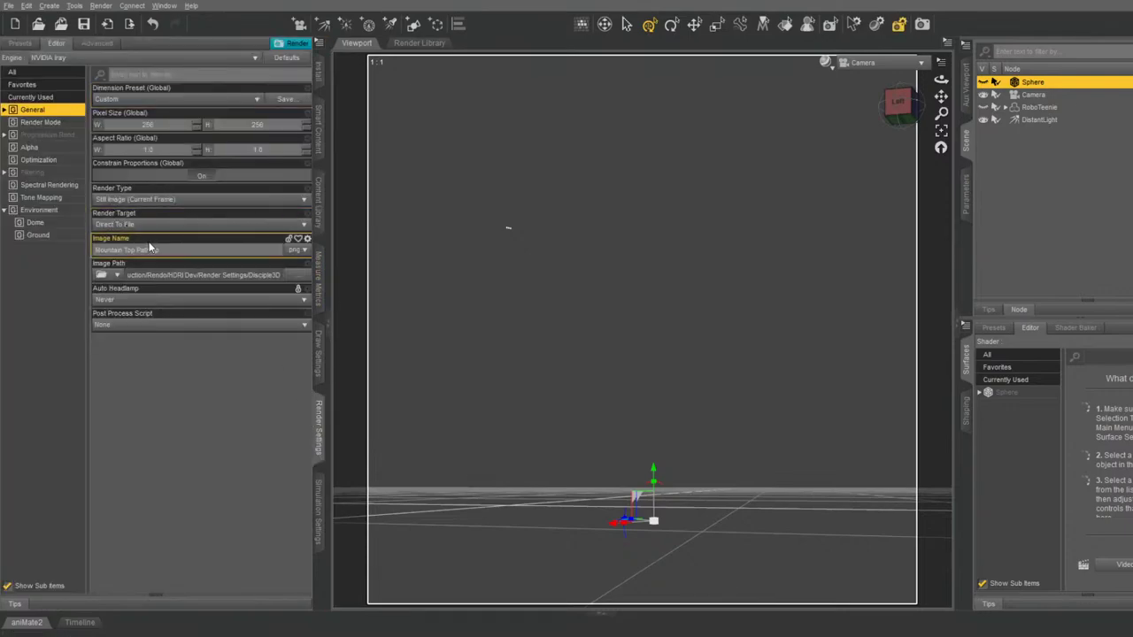
pyautogui.moveTo(151, 250); pyautogui.dragTo(10, 250)
pyautogui.click(301, 278)
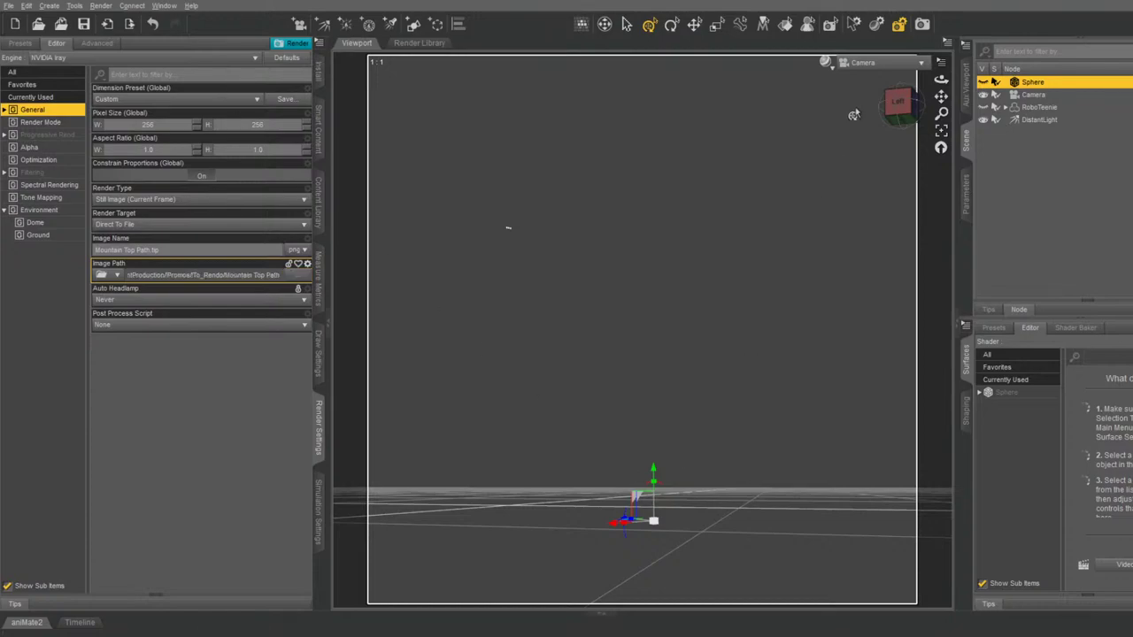
# Set the render to the Letter 17:22 ratio at 4197 × 5431 pixels and name the image Promo Page
pyautogui.click(967, 89)
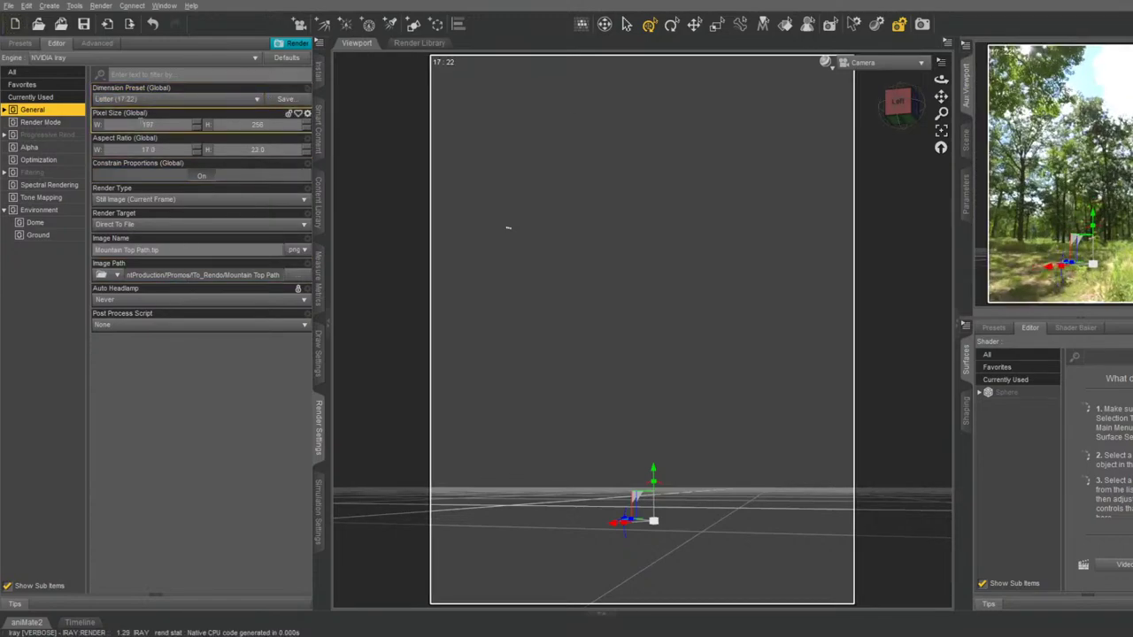
pyautogui.press('Return')
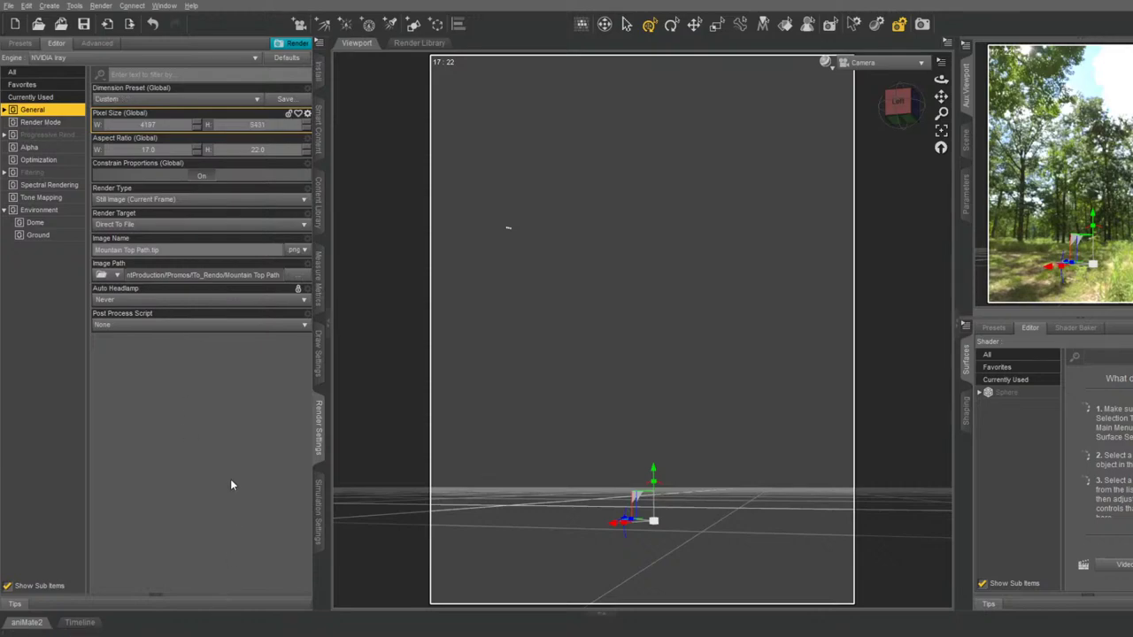
pyautogui.click(133, 249)
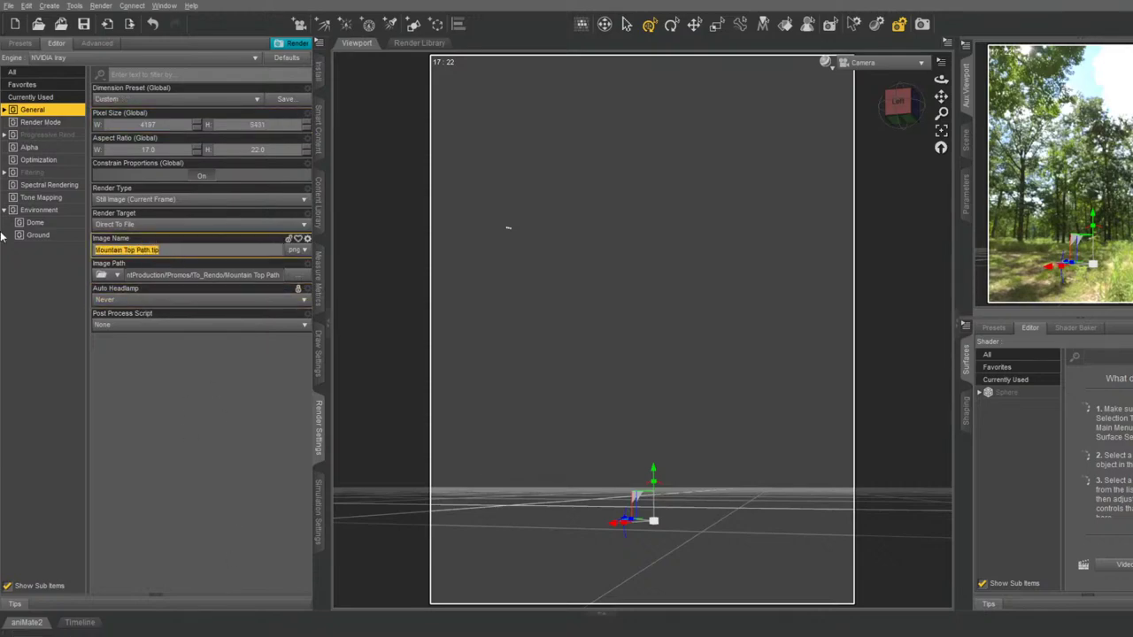
pyautogui.write('Promo Page')
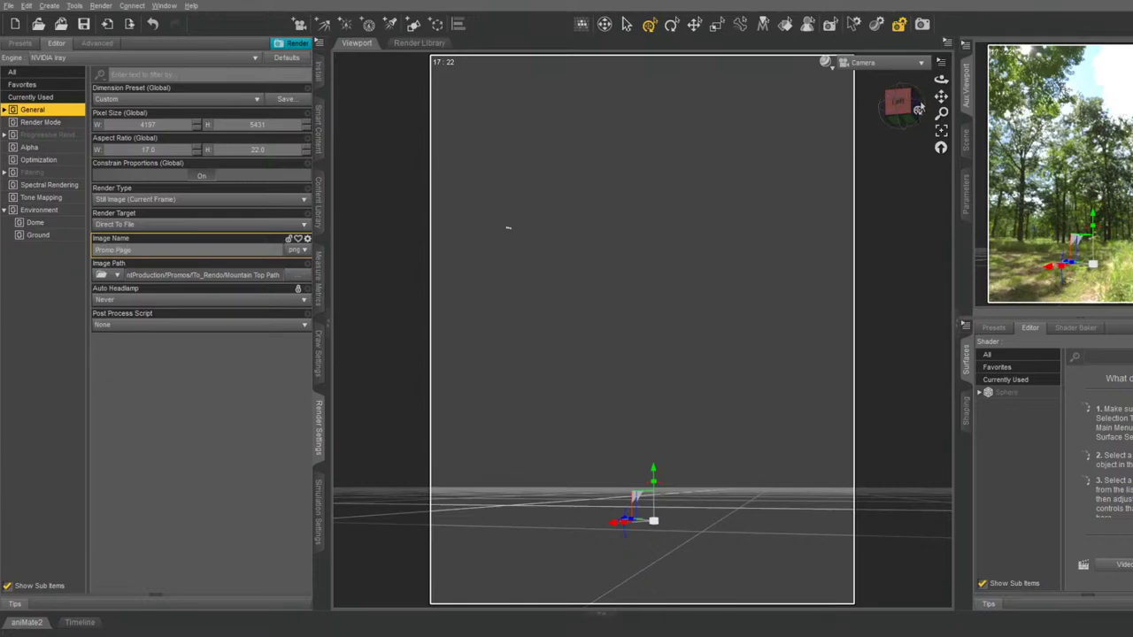
# Rotate the camera to frame the sunny forest path as the promo backdrop
pyautogui.moveTo(899, 102)
pyautogui.mouseDown()
pyautogui.moveTo(938, 96)
pyautogui.moveTo(915, 106)
pyautogui.mouseUp()
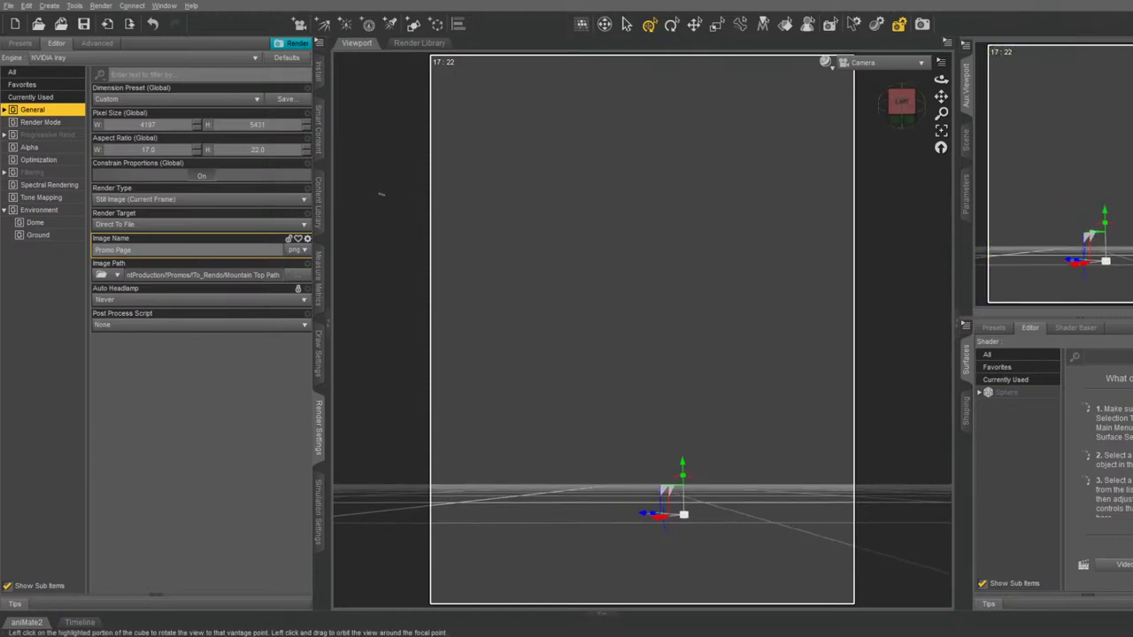
pyautogui.click(913, 105)
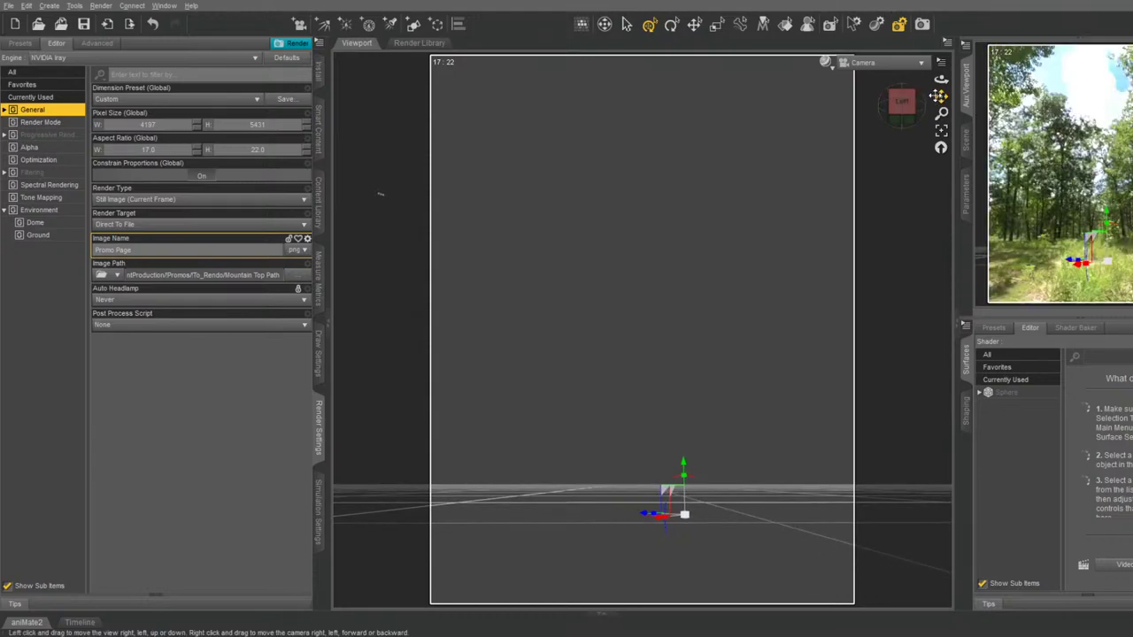
# Expand the Pirate library's People > Genesis 8 Male > Characters folder in the content library
pyautogui.click(321, 134)
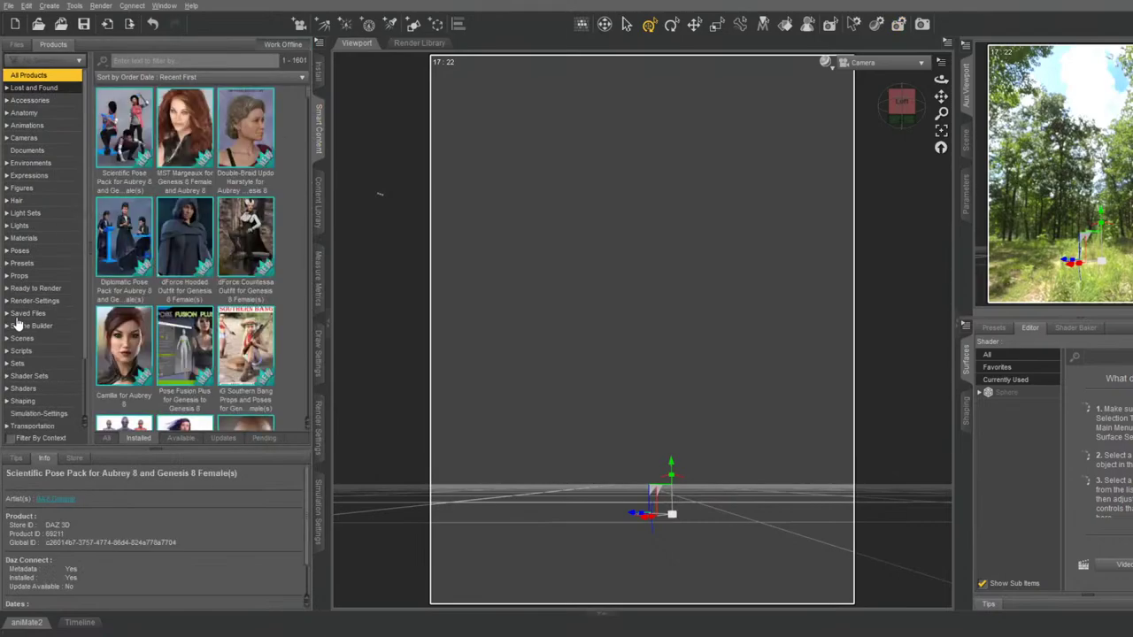
pyautogui.scroll(-3, 53, 300)
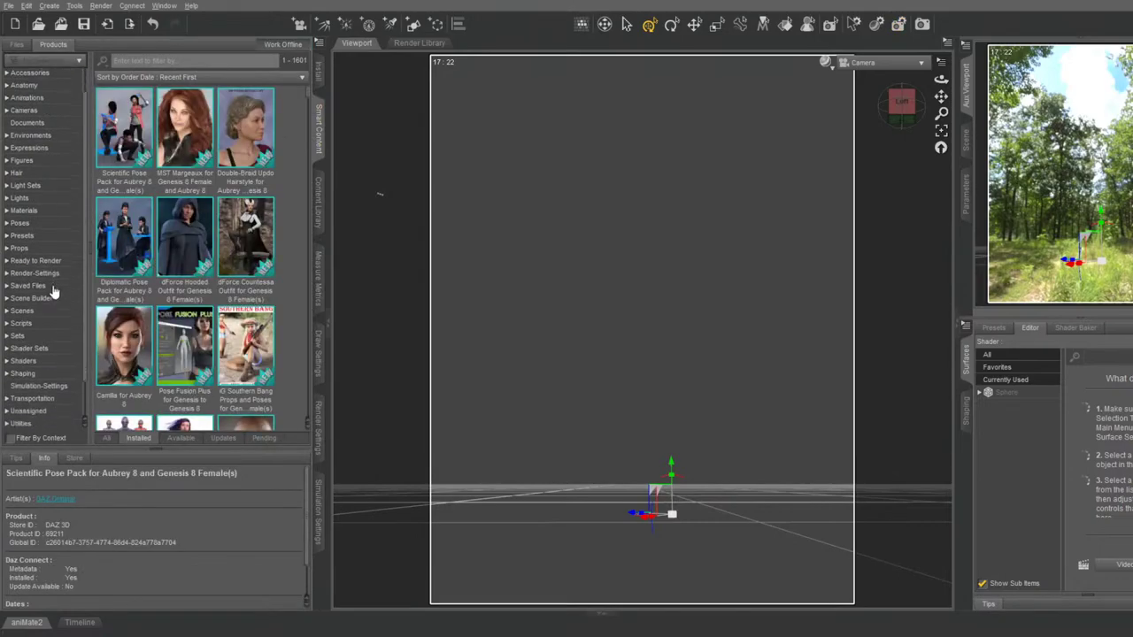
pyautogui.click(321, 193)
pyautogui.click(14, 127)
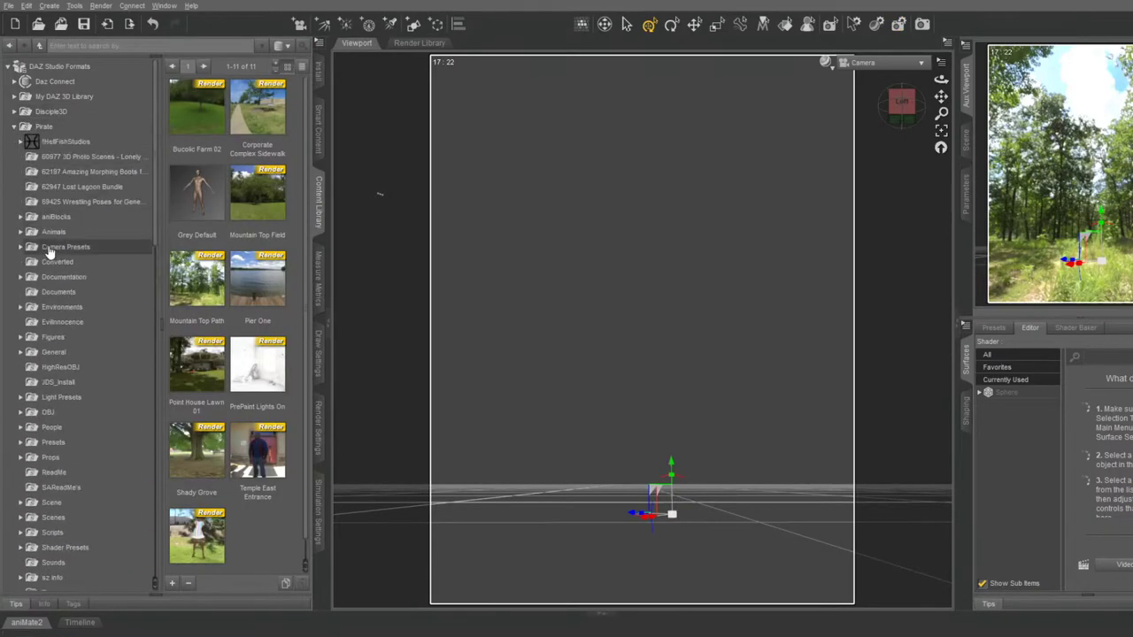
pyautogui.scroll(-5, 13, 363)
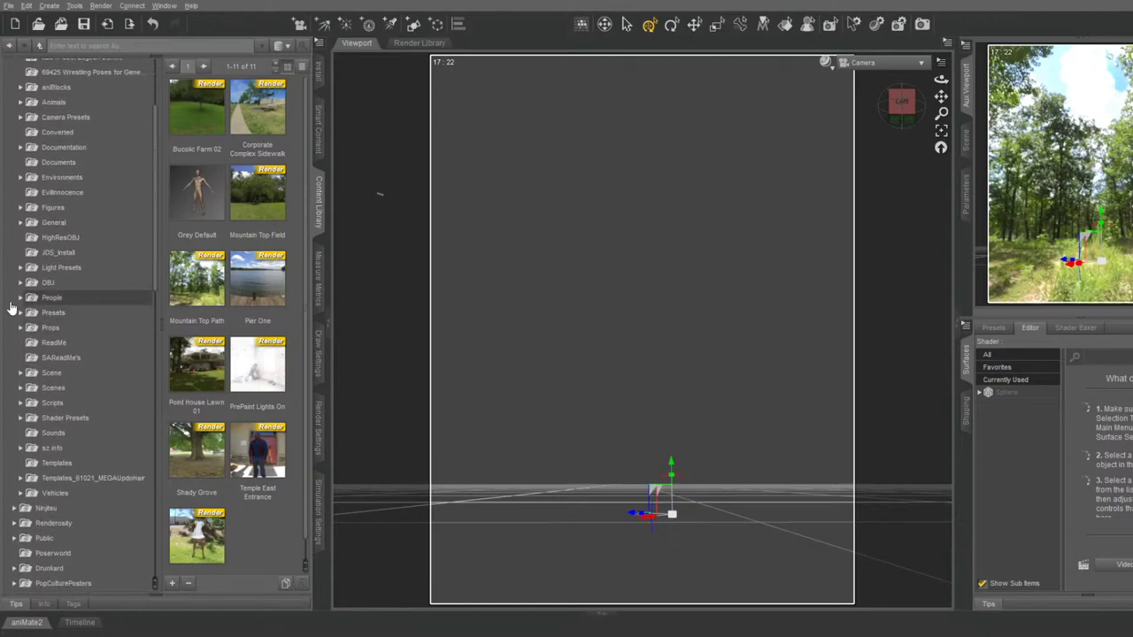
pyautogui.click(21, 299)
pyautogui.scroll(-5, 26, 336)
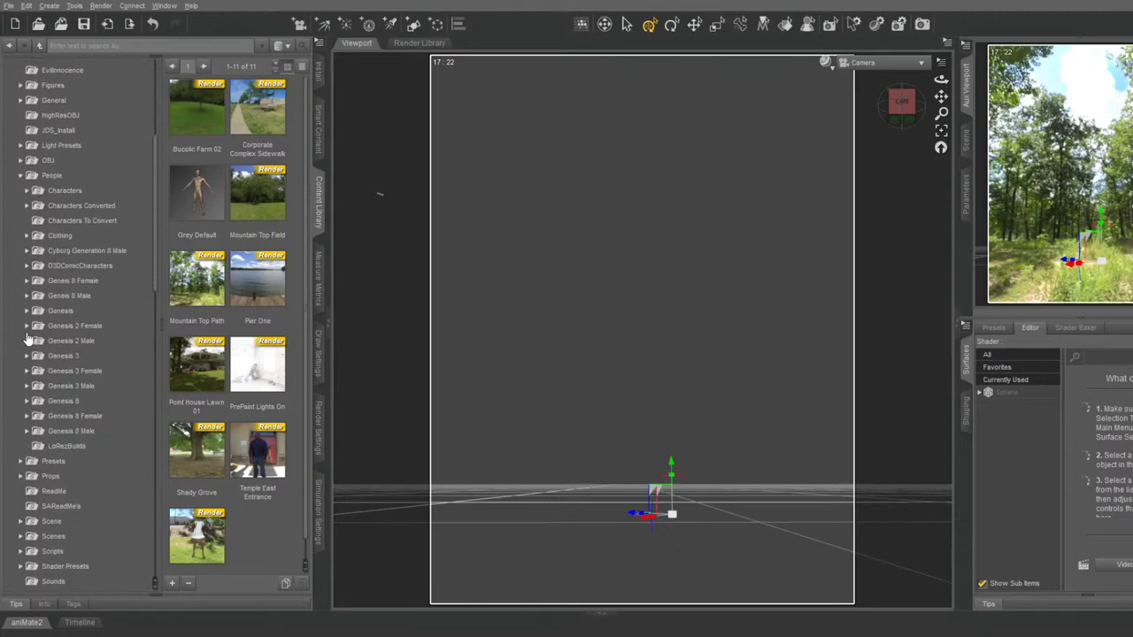
pyautogui.scroll(-2, 28, 339)
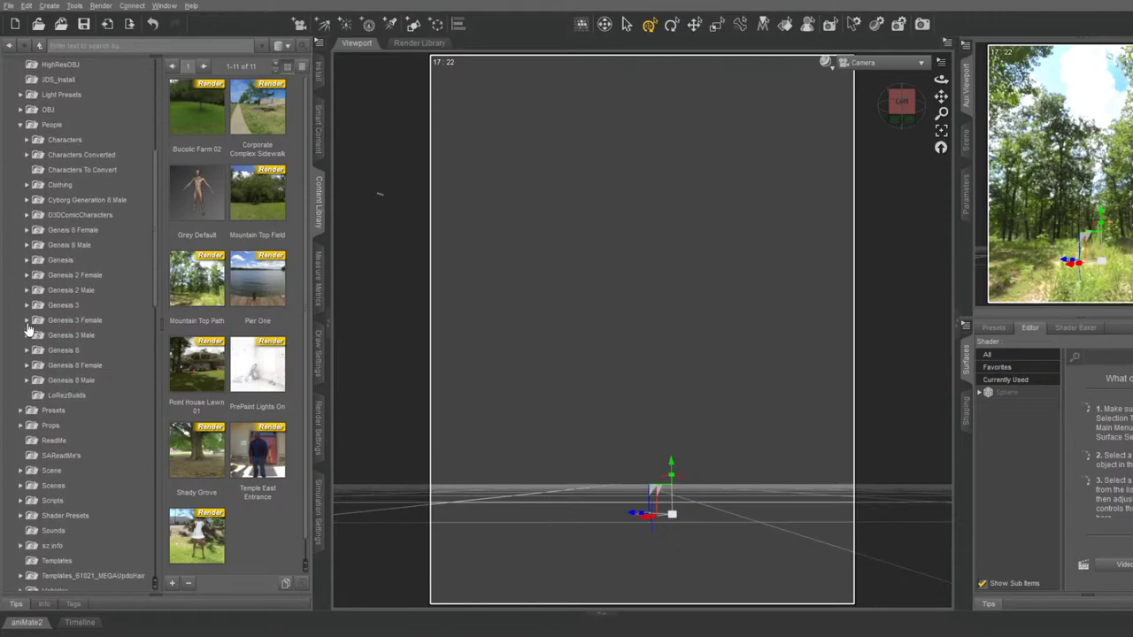
pyautogui.click(27, 379)
pyautogui.scroll(-6, 44, 371)
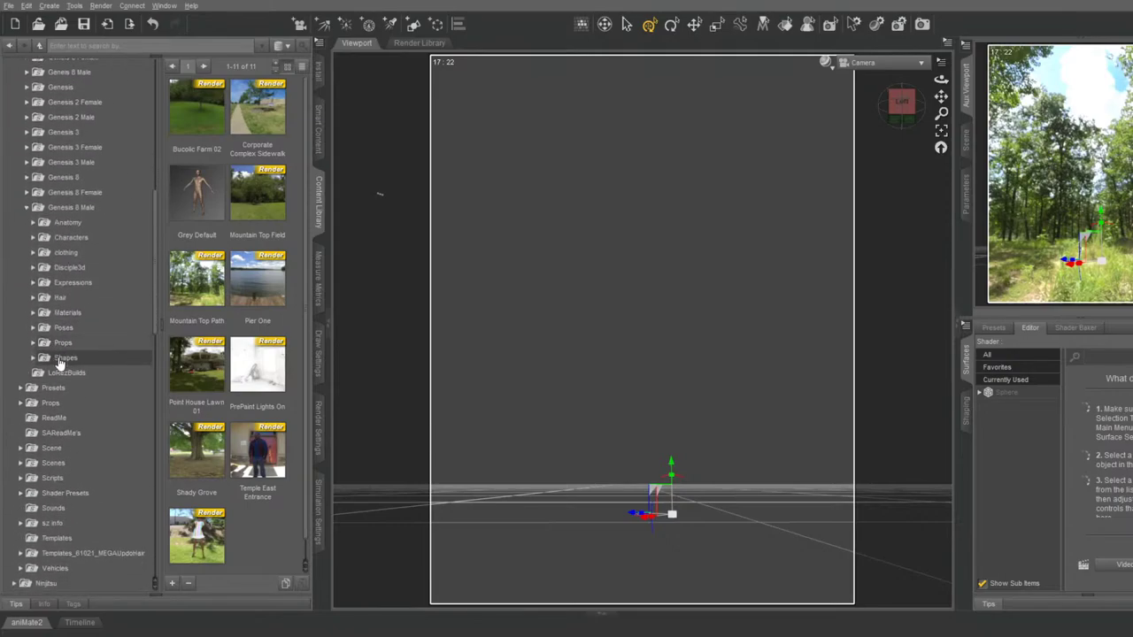
pyautogui.click(33, 238)
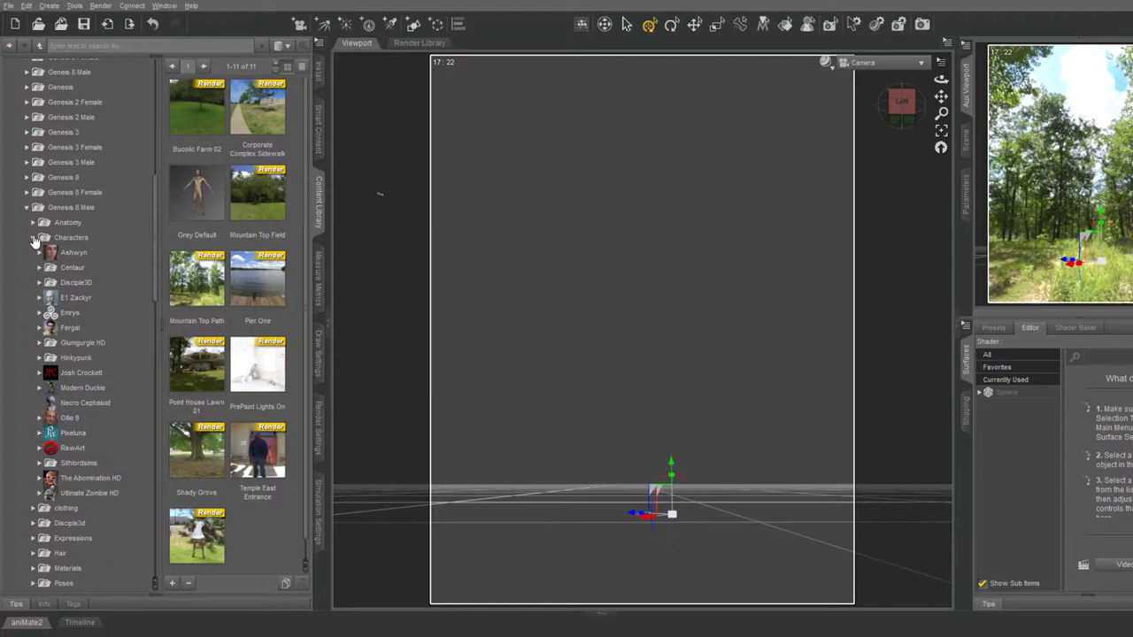
# Load dForce Yeti Hair from the dForce Hair folder of the Yeti HD character
pyautogui.click(88, 373)
pyautogui.click(39, 374)
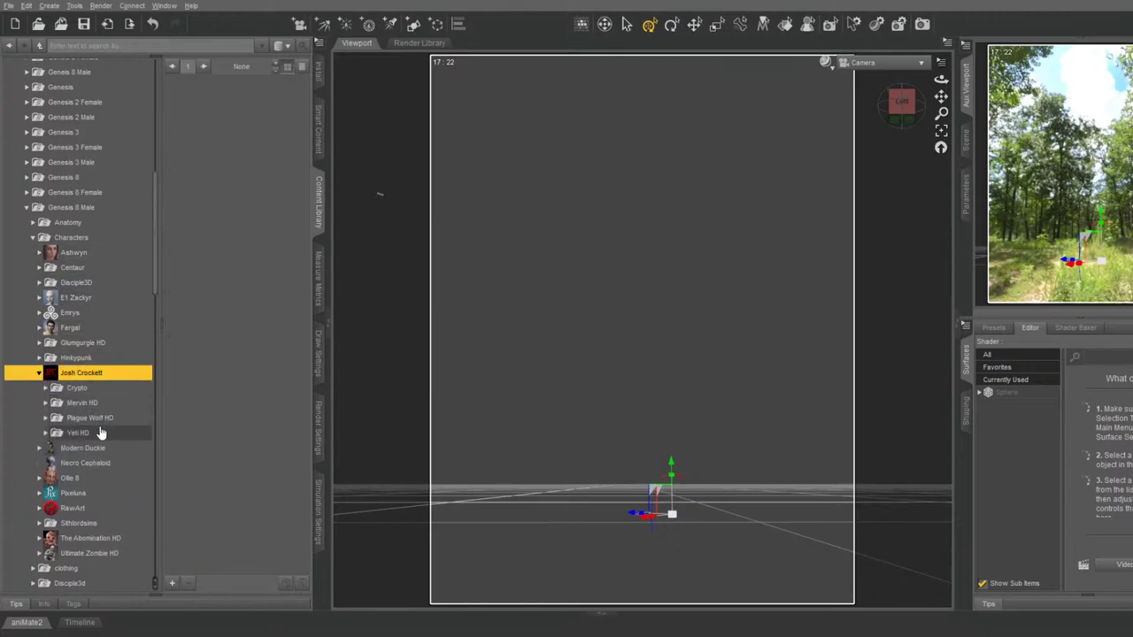
pyautogui.click(61, 433)
pyautogui.click(45, 433)
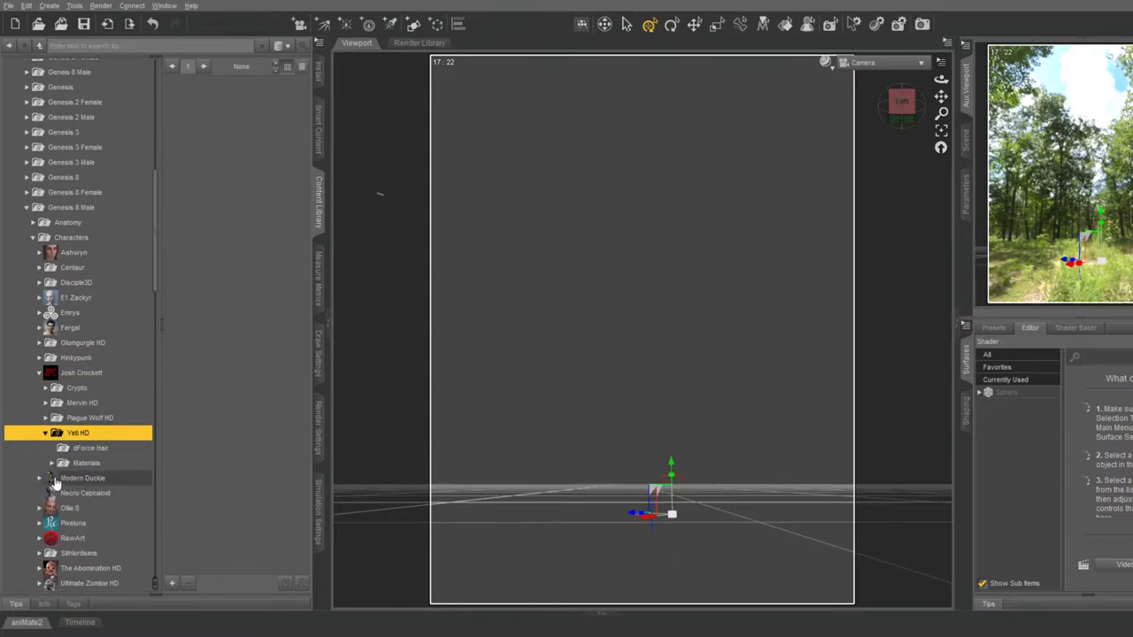
pyautogui.click(75, 447)
pyautogui.click(88, 462)
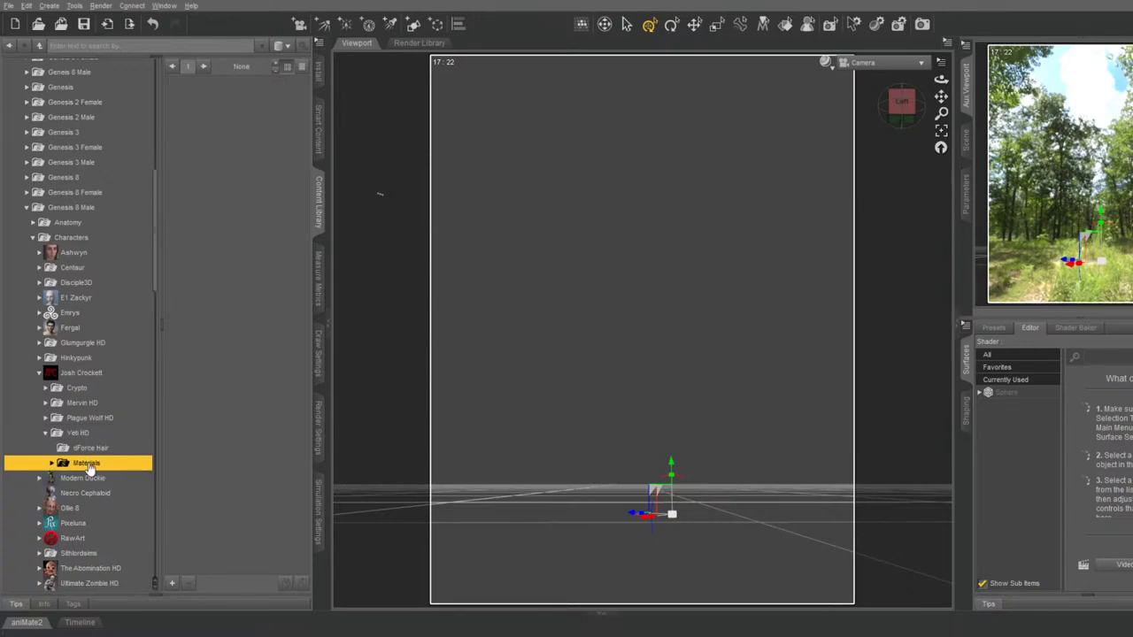
pyautogui.click(89, 452)
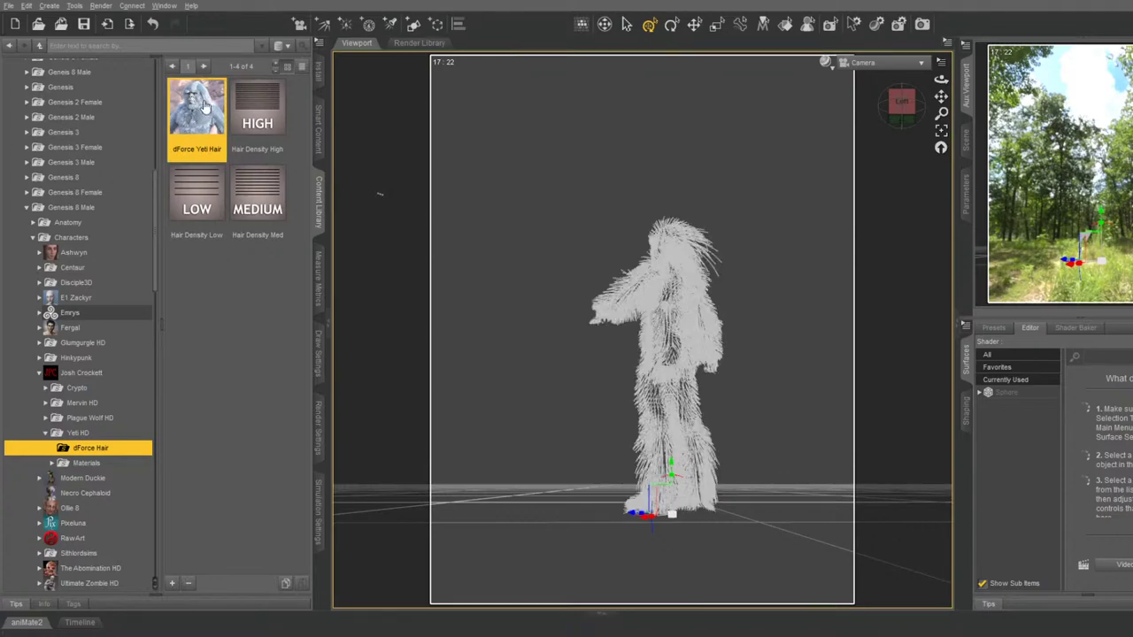
# Delete the dForce Yeti Hair figure parented to the Sphere from the scene
pyautogui.click(966, 141)
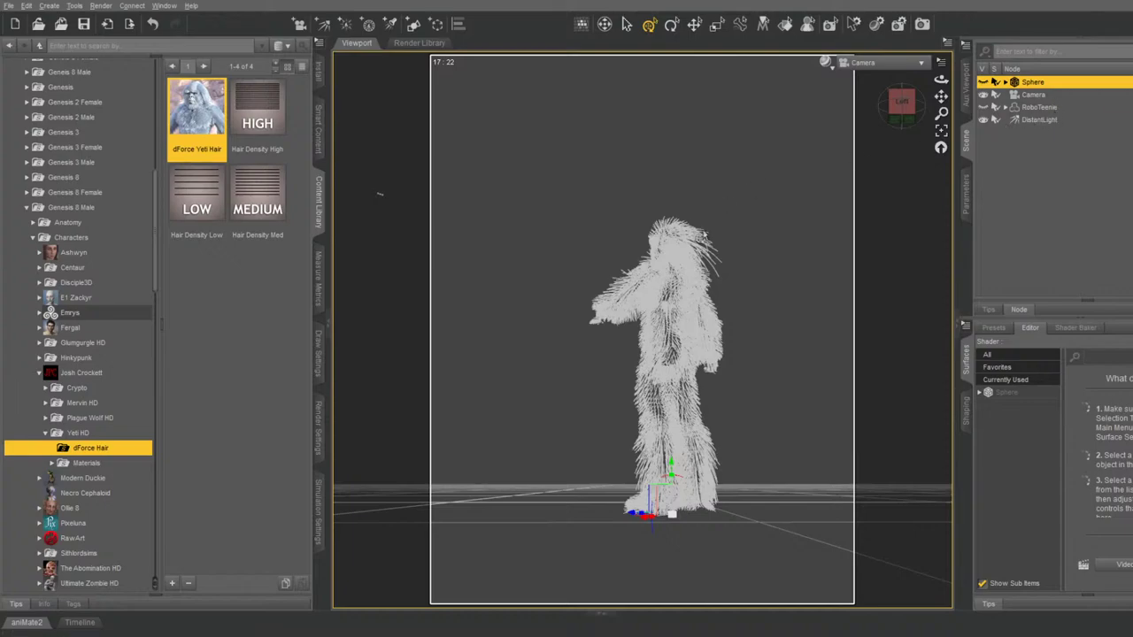
pyautogui.click(670, 338)
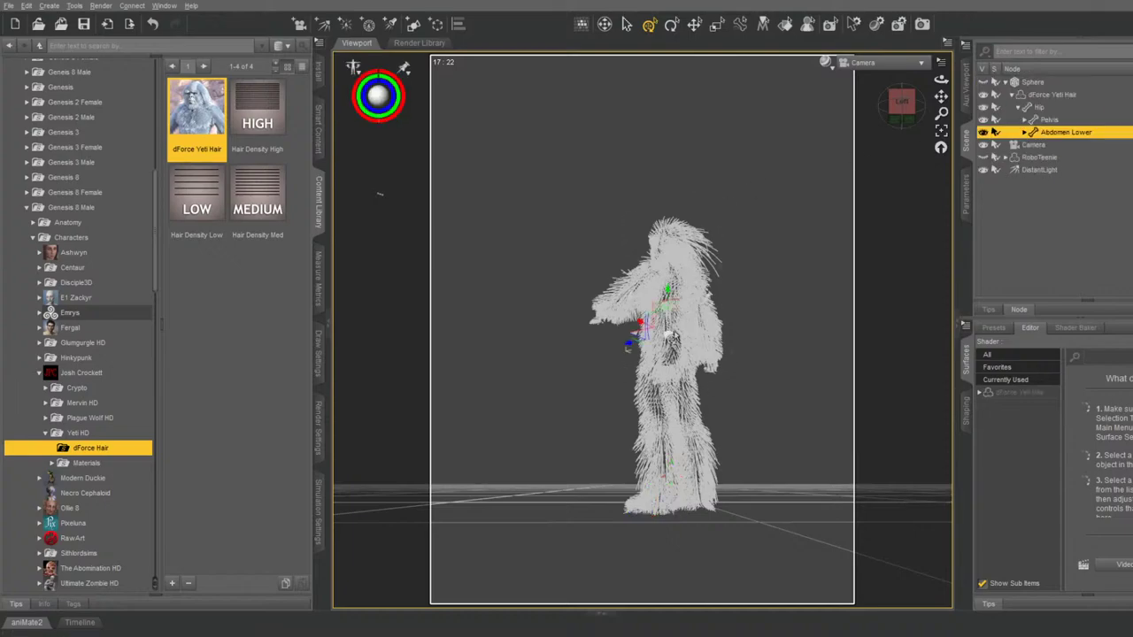
pyautogui.click(1056, 98)
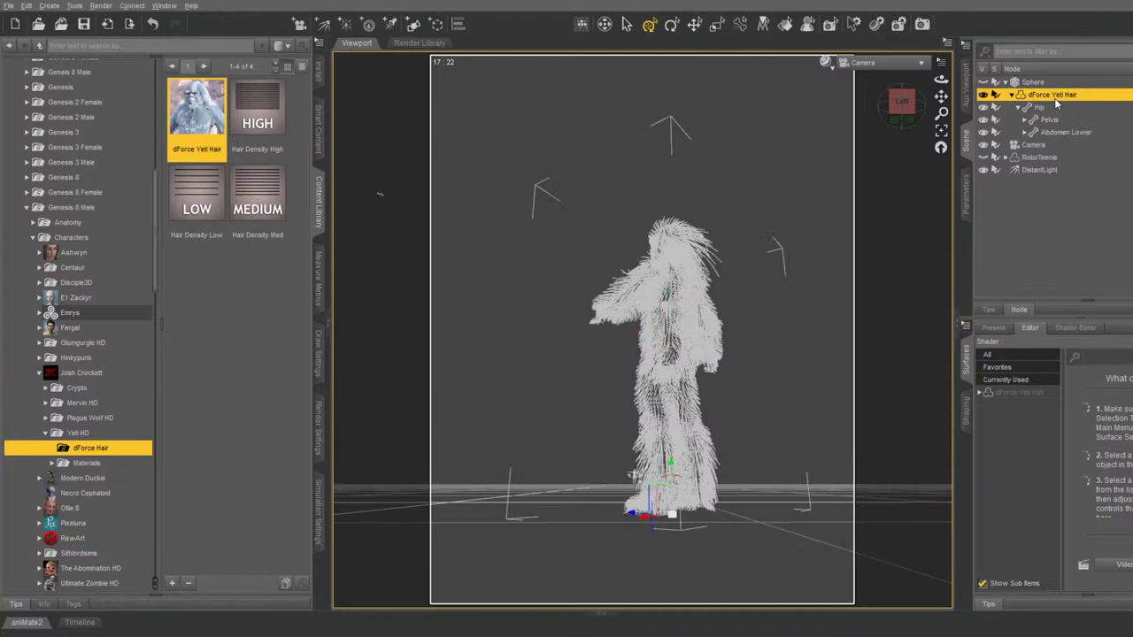
pyautogui.press('Delete')
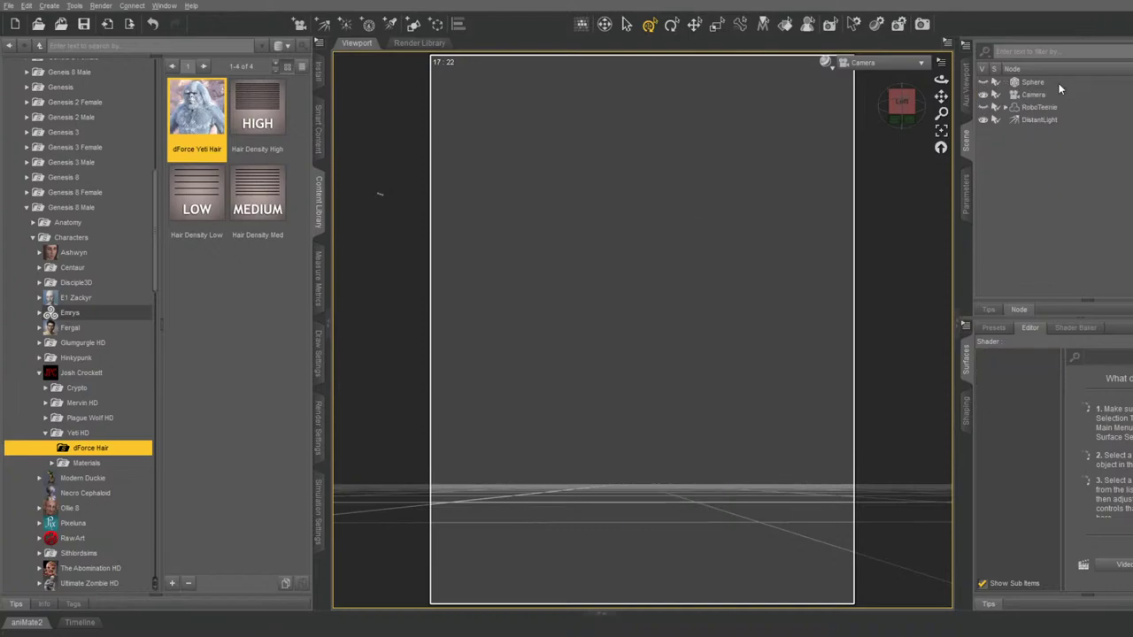
# Load the Yeti HD character from the Genesis 8 Male Characters folder into the scene
pyautogui.click(64, 435)
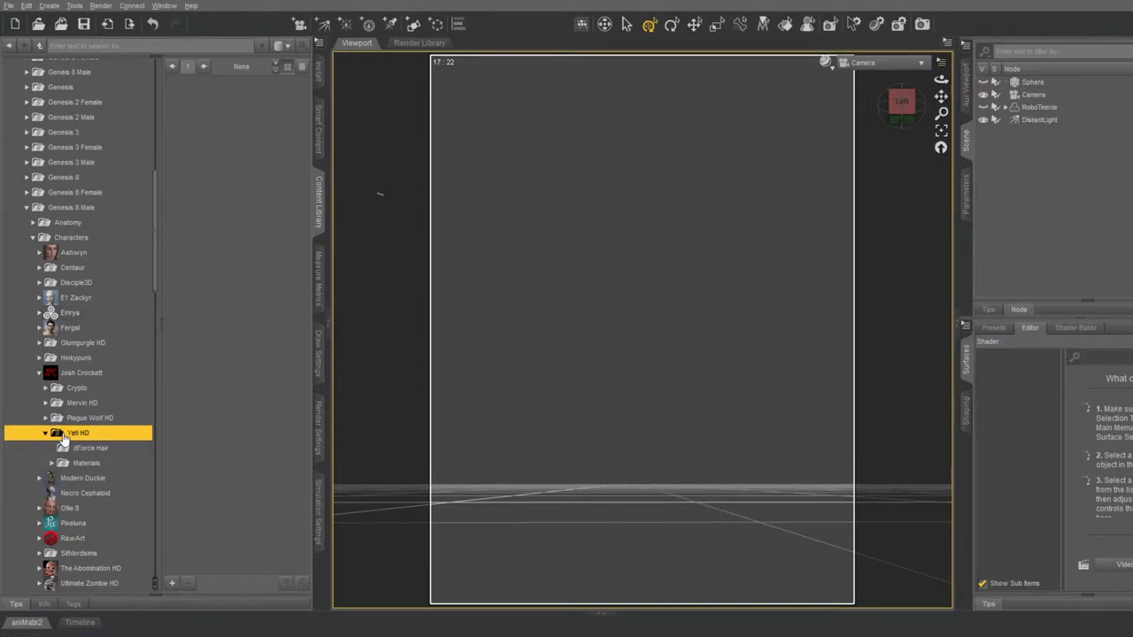
pyautogui.click(74, 238)
pyautogui.scroll(-10, 277, 358)
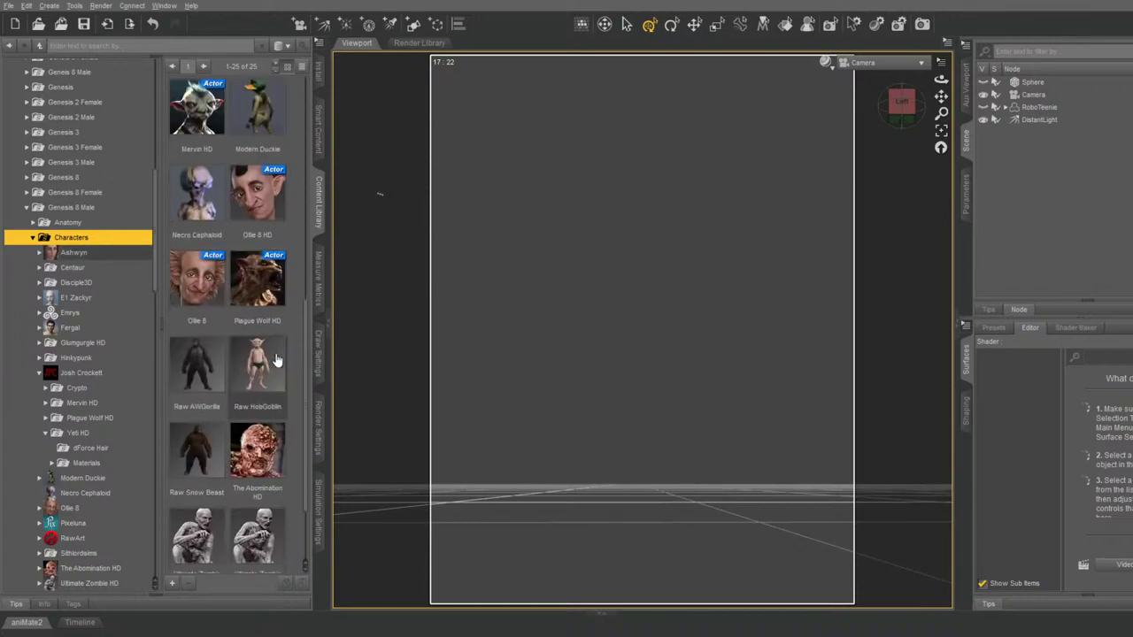
pyautogui.click(203, 522)
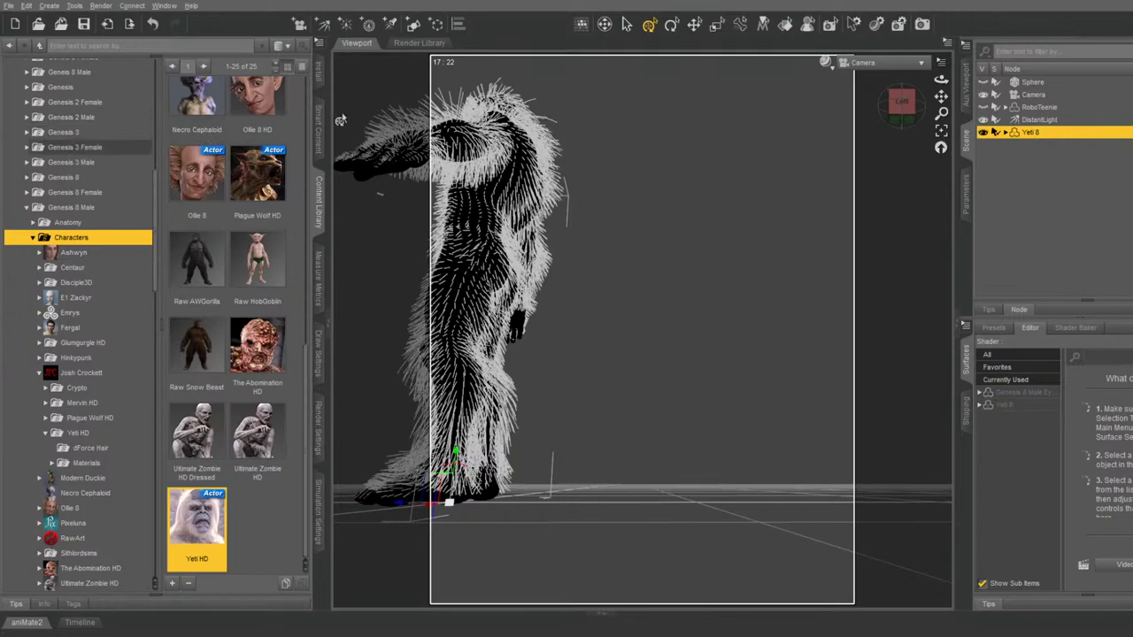
# Collapse the Pirate library and look through the DAZ Studio Formats libraries for a Genesis 8 Male pose set
pyautogui.scroll(3, 40, 140)
pyautogui.scroll(10, 40, 140)
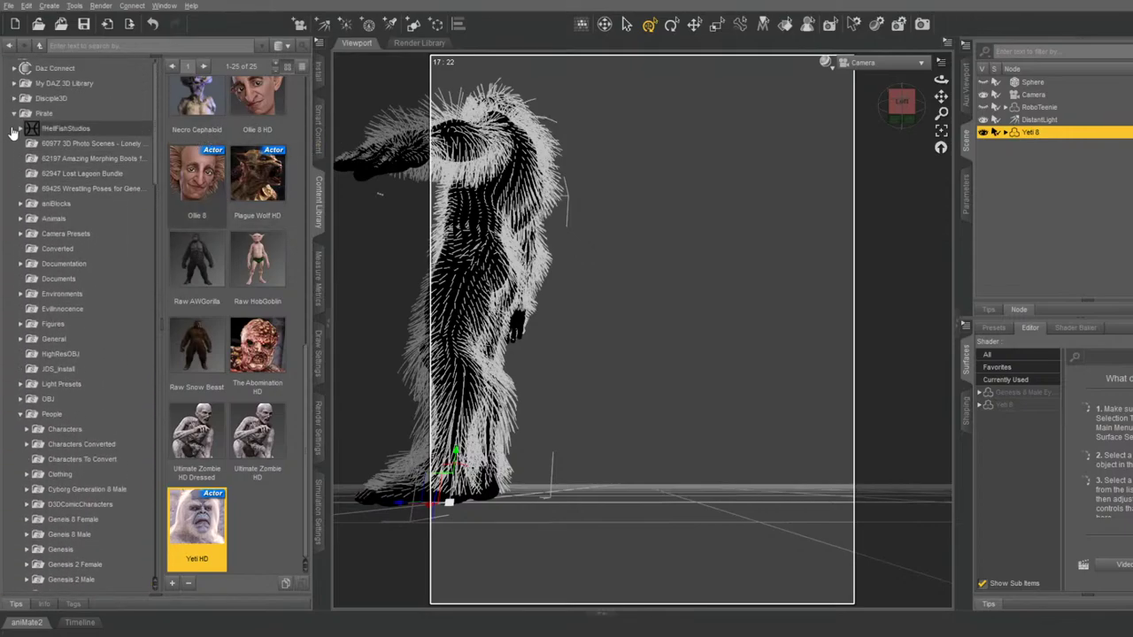
pyautogui.click(14, 126)
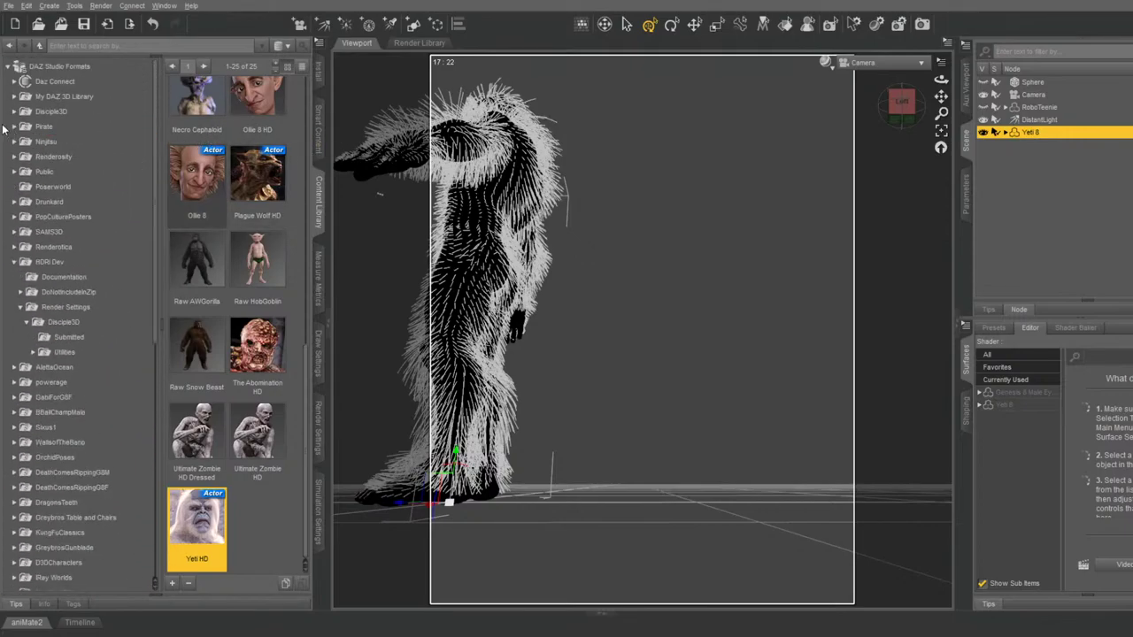
pyautogui.scroll(-7, 62, 390)
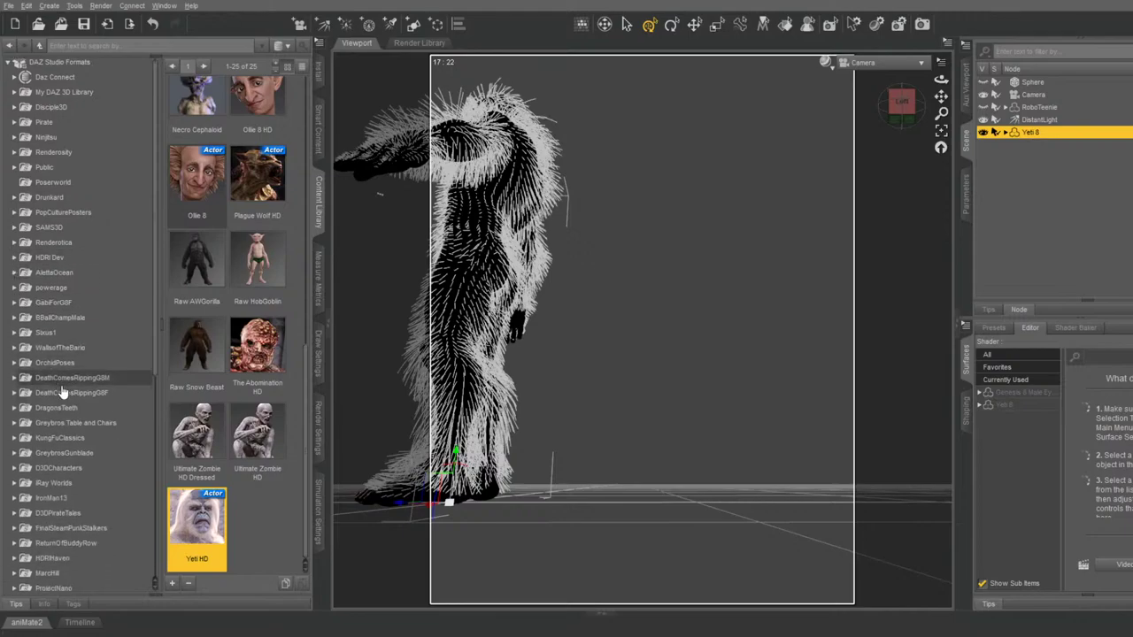
pyautogui.scroll(-1, 66, 394)
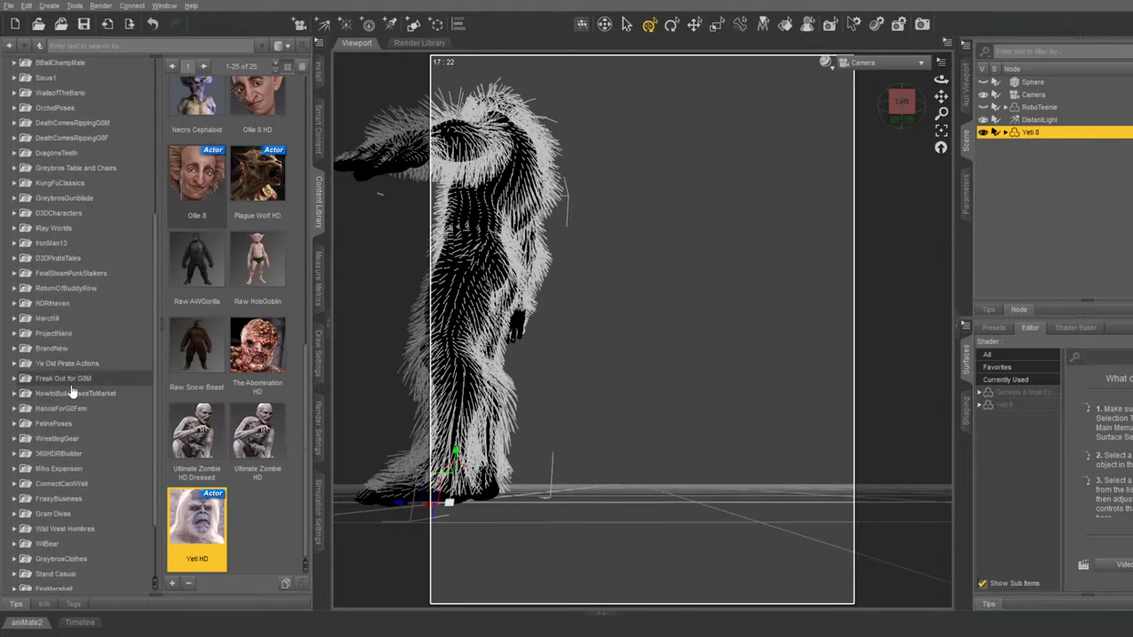
pyautogui.scroll(6, 71, 389)
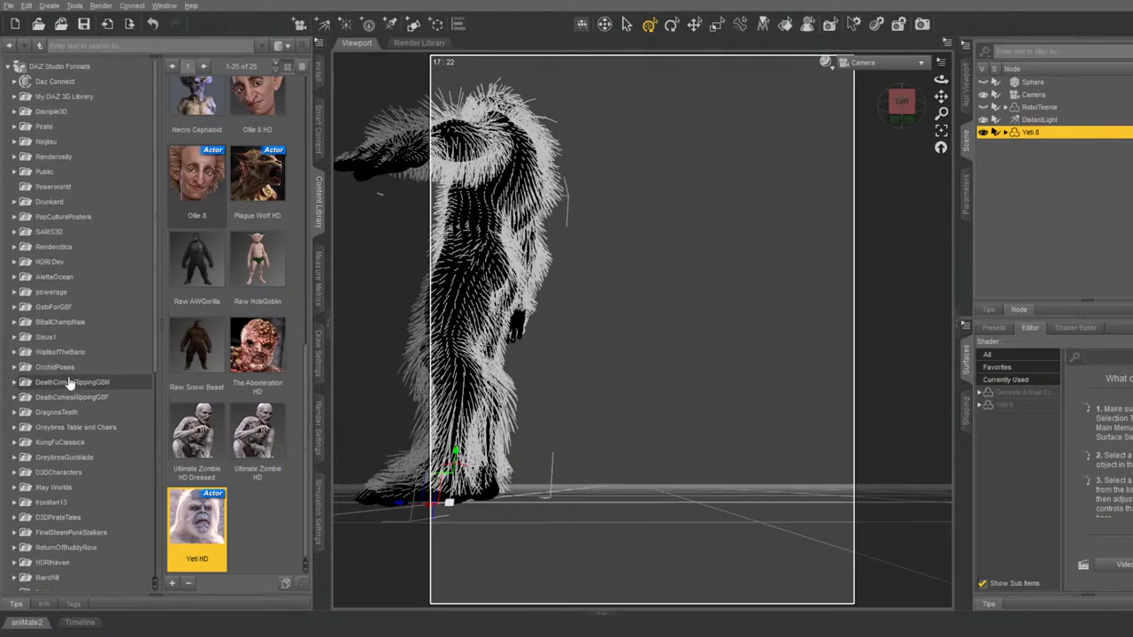
pyautogui.scroll(-4, 71, 320)
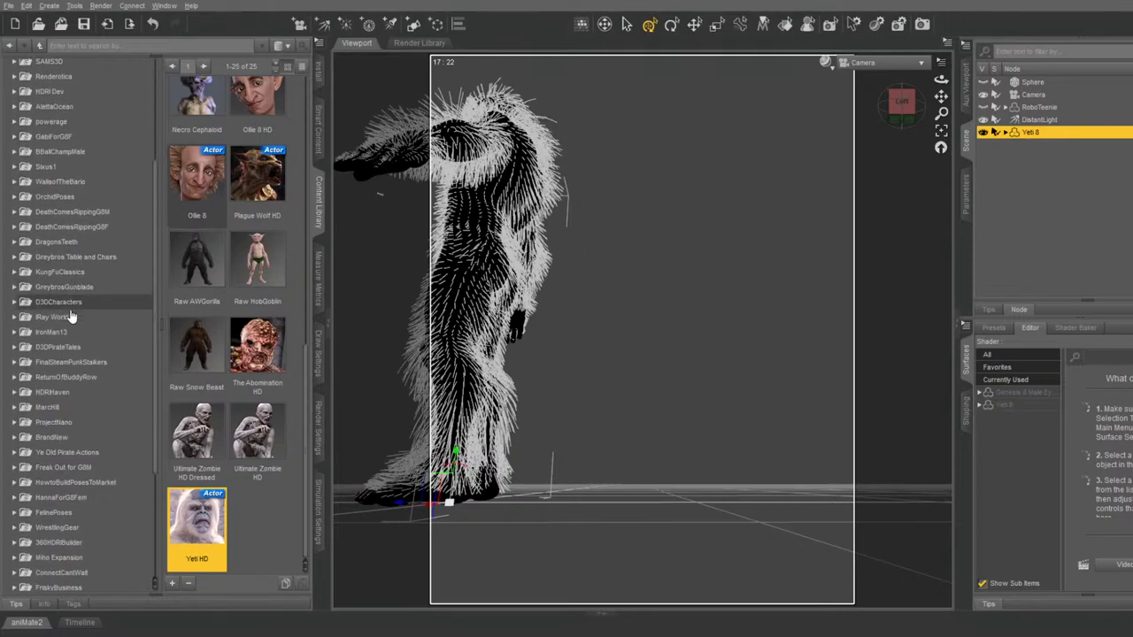
pyautogui.scroll(-3, 73, 317)
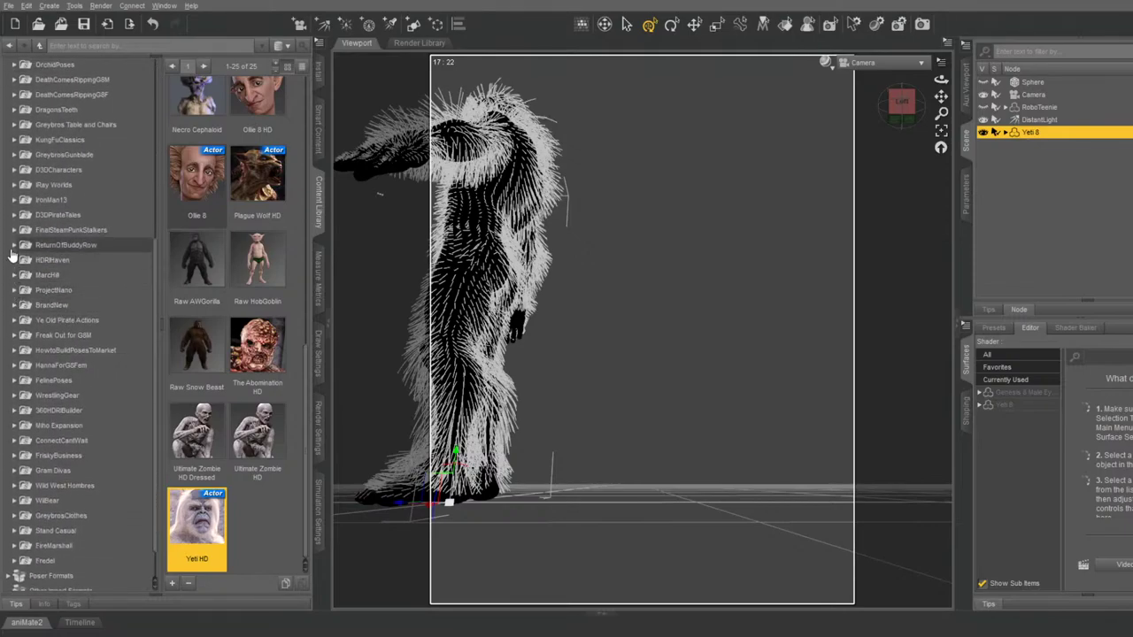
# Open the FreakOut pose folder under Freak Out for G8M > People > Genesis 8 Male
pyautogui.click(14, 336)
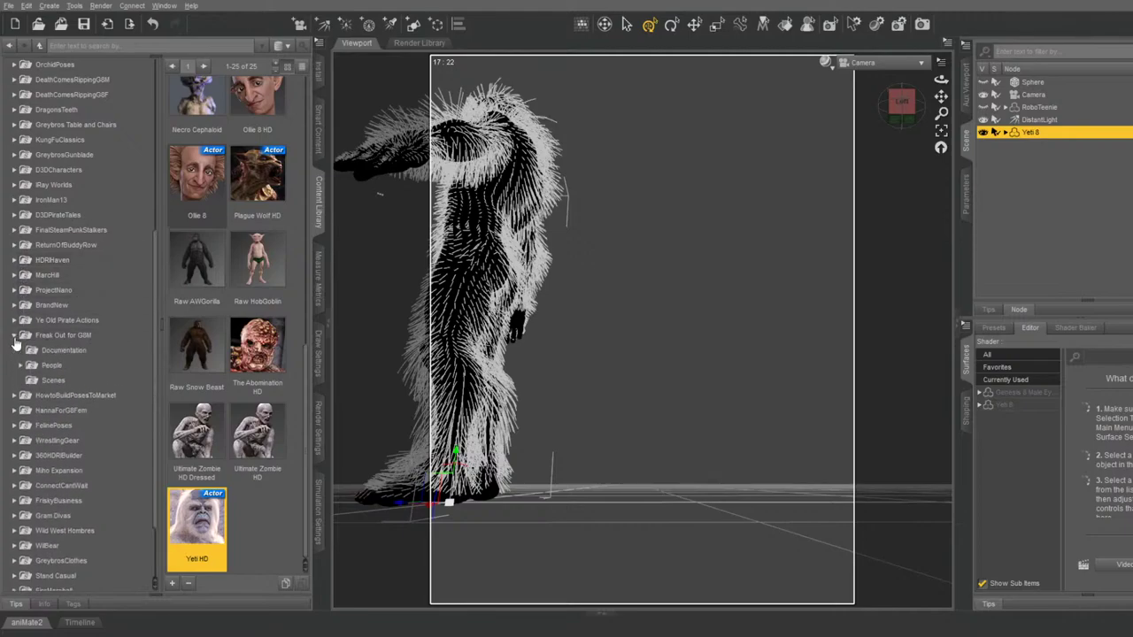
pyautogui.click(41, 366)
pyautogui.click(21, 366)
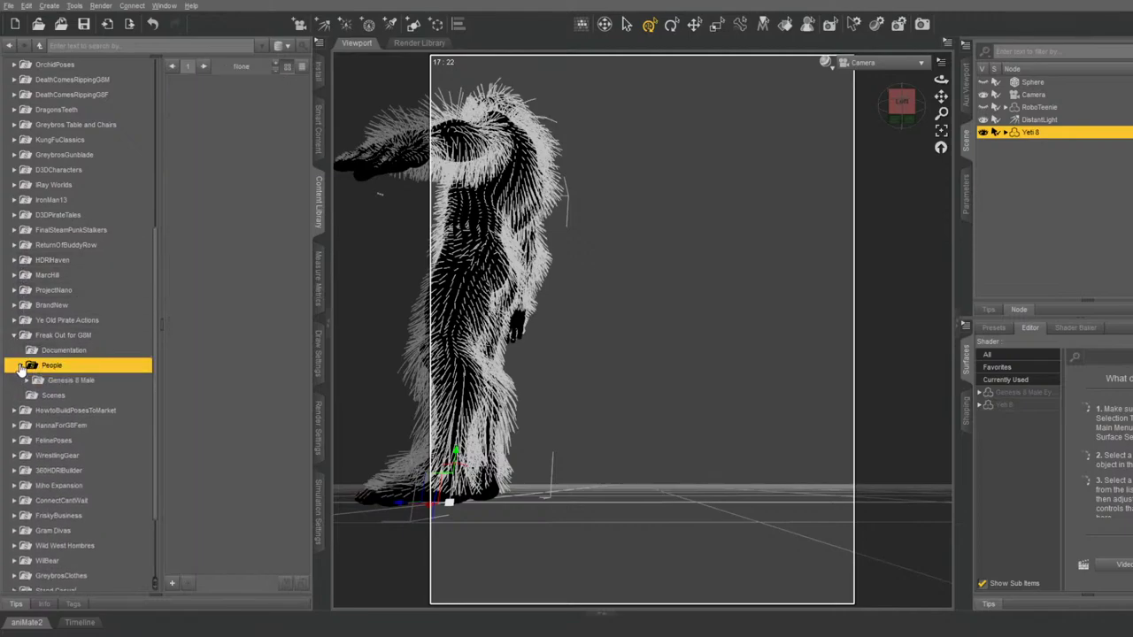
pyautogui.click(40, 382)
pyautogui.click(26, 380)
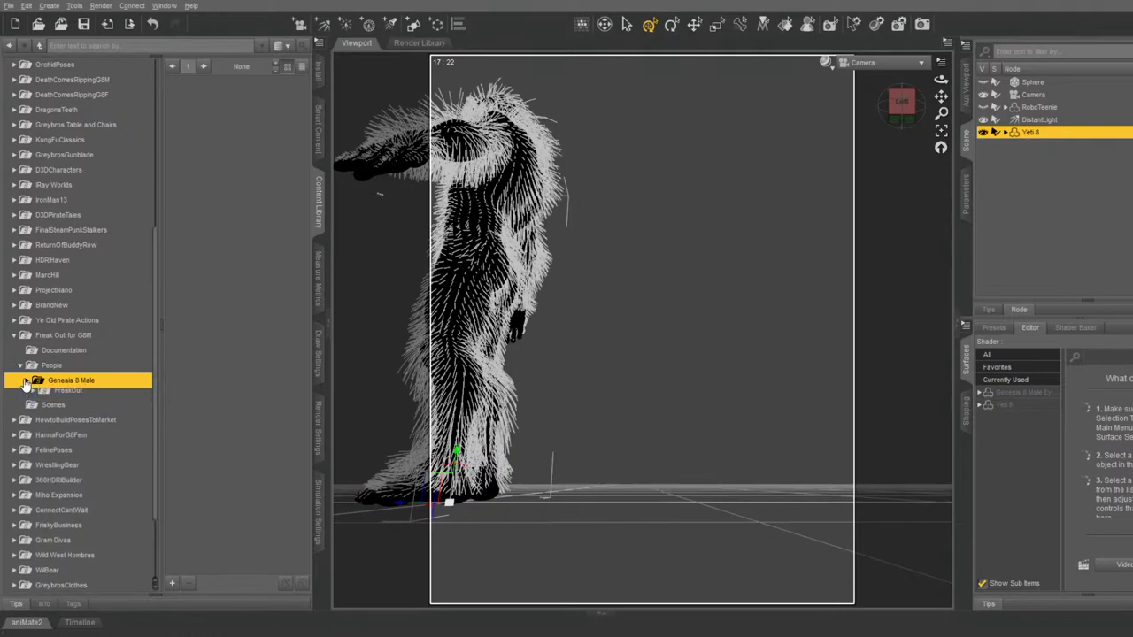
pyautogui.click(40, 396)
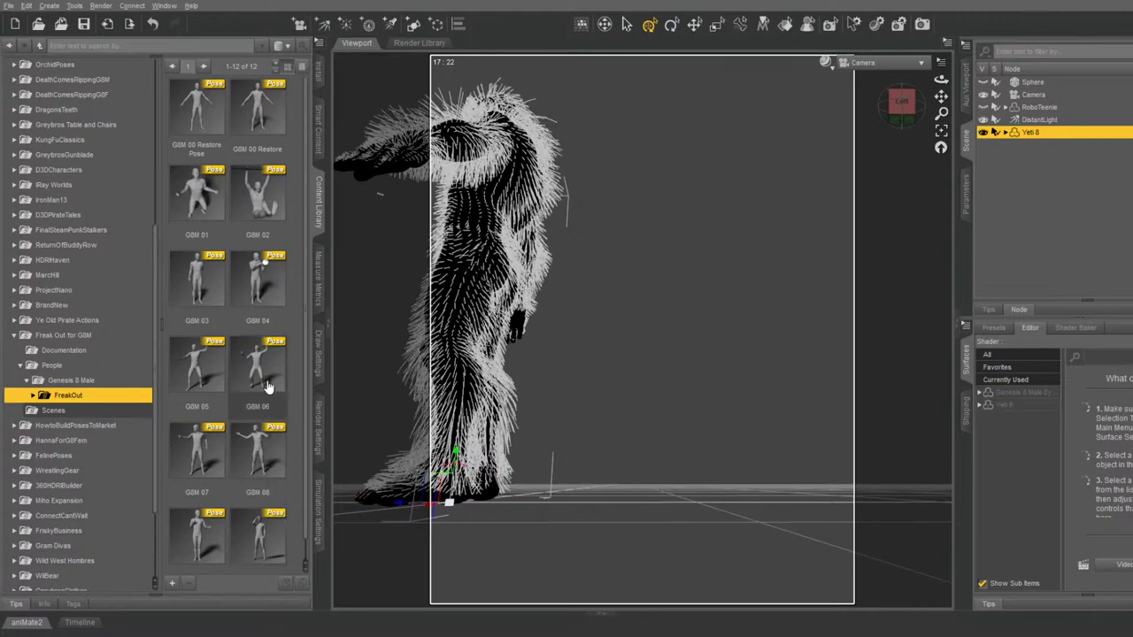
# Apply the G8M 01 pose to the Yeti, then turn and shift the figure to face the camera in mid-frame
pyautogui.click(205, 200)
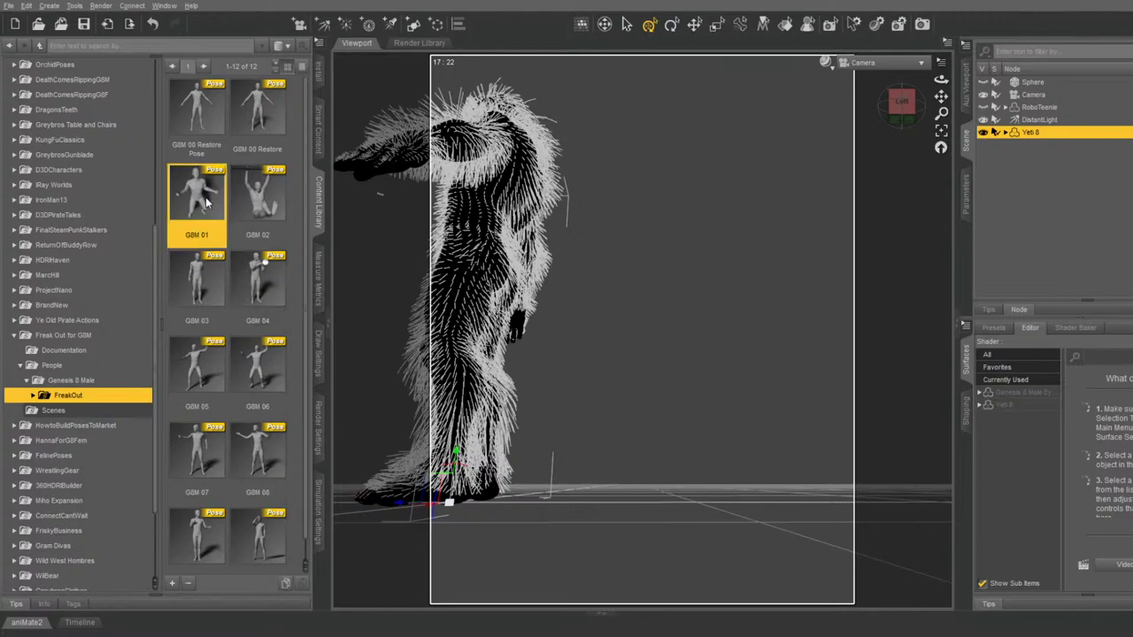
pyautogui.doubleClick(205, 196)
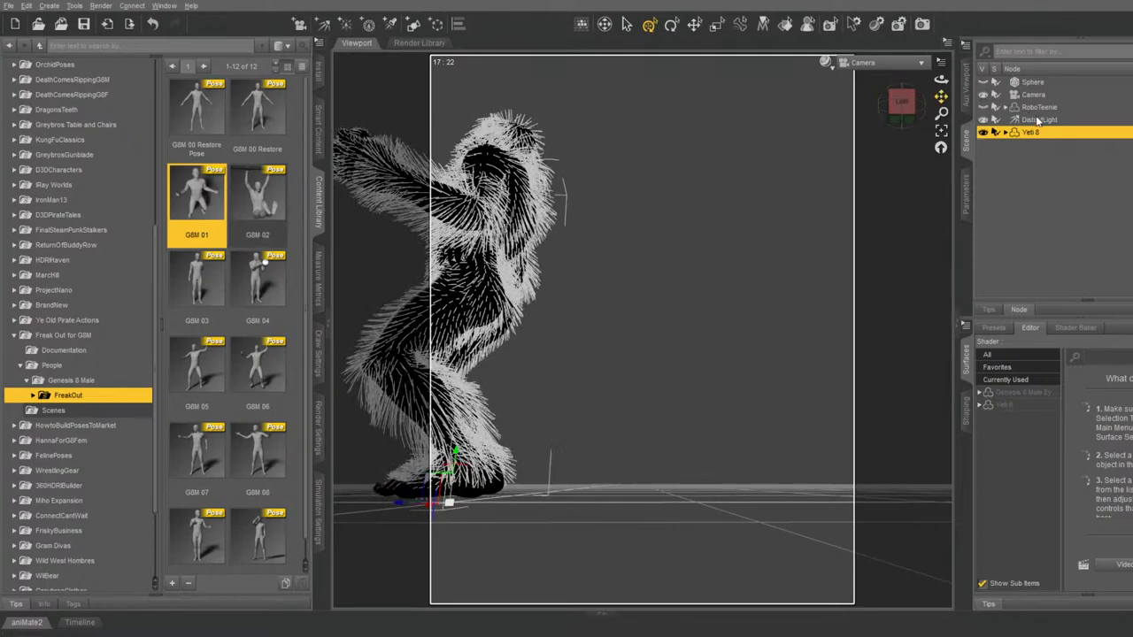
pyautogui.click(965, 193)
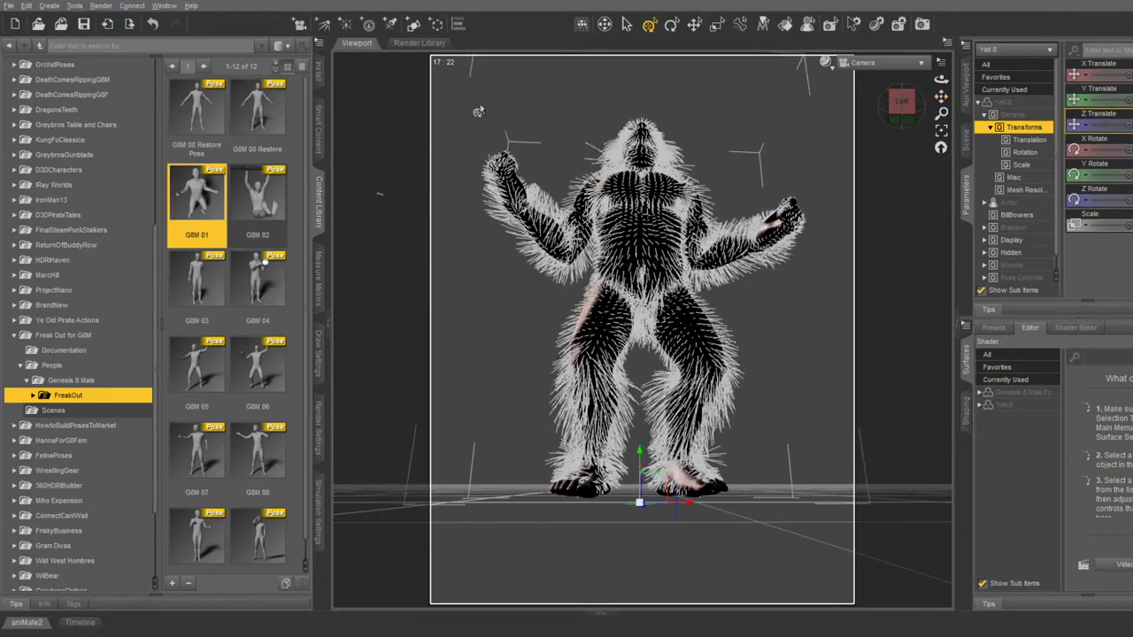
# Collapse the Freak Out for G8M library in the content library
pyautogui.scroll(7, 17, 91)
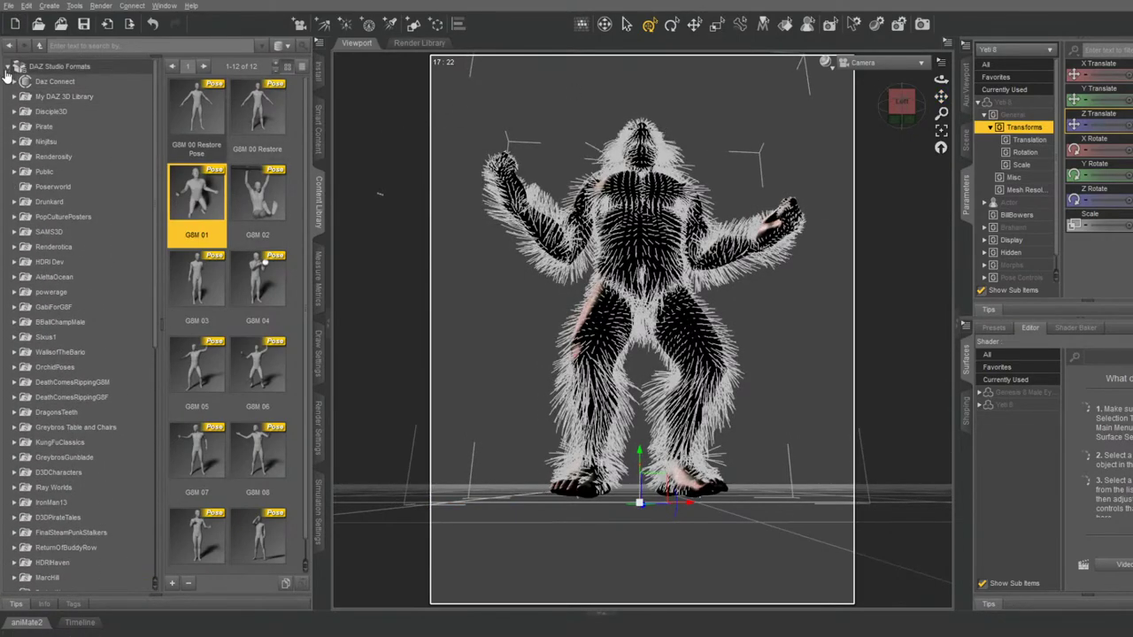
pyautogui.scroll(-5, 91, 291)
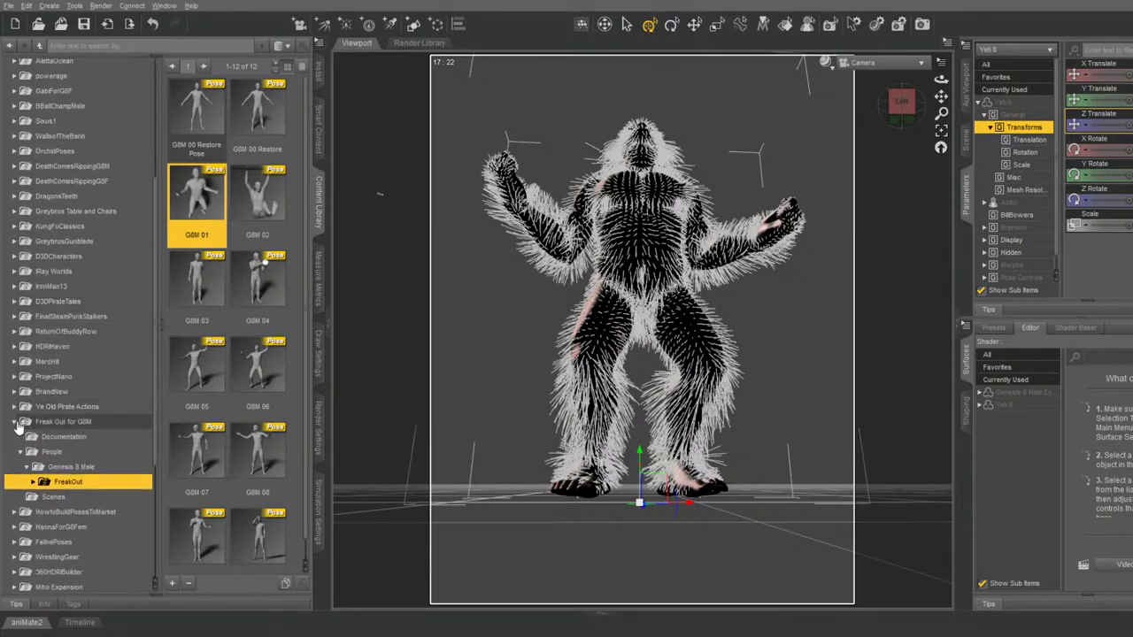
pyautogui.click(18, 424)
pyautogui.scroll(5, 76, 278)
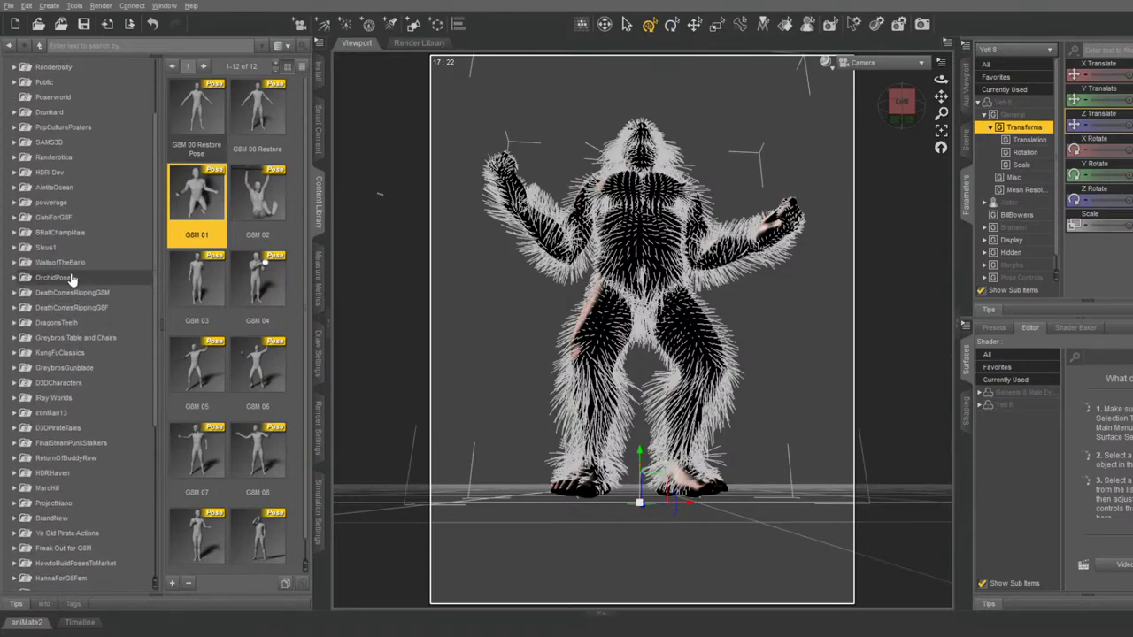
# Open the Yeti HD character's Materials > Iray folder within the Pirate library's Genesis 8 Male characters
pyautogui.click(14, 97)
pyautogui.scroll(-10, 88, 337)
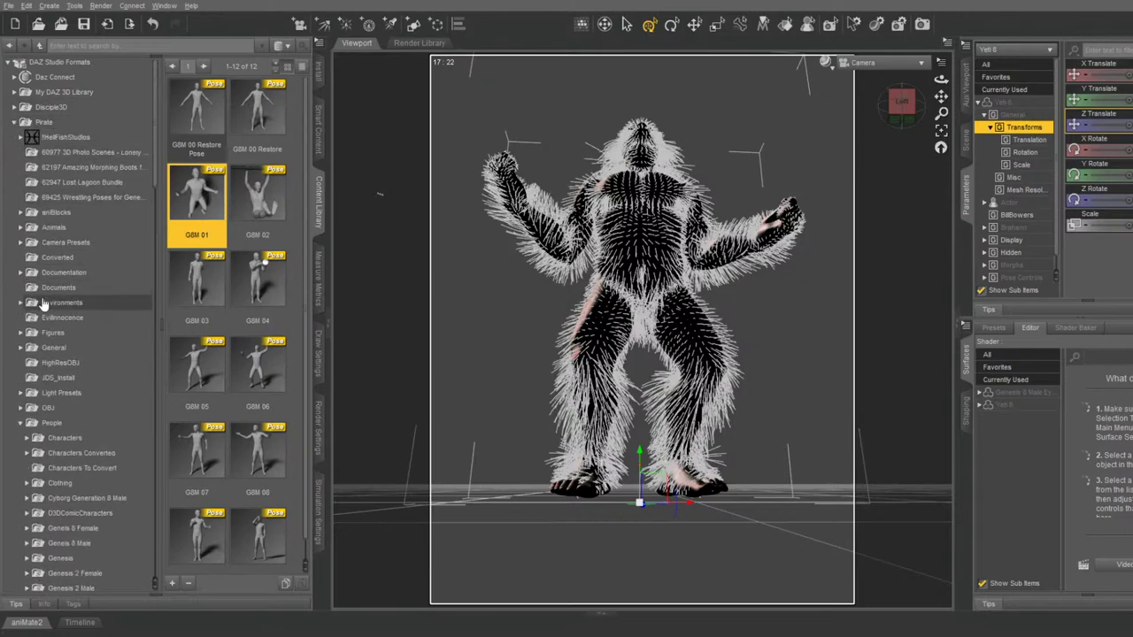
pyautogui.scroll(-1, 168, 361)
pyautogui.scroll(-5, 88, 399)
pyautogui.click(39, 388)
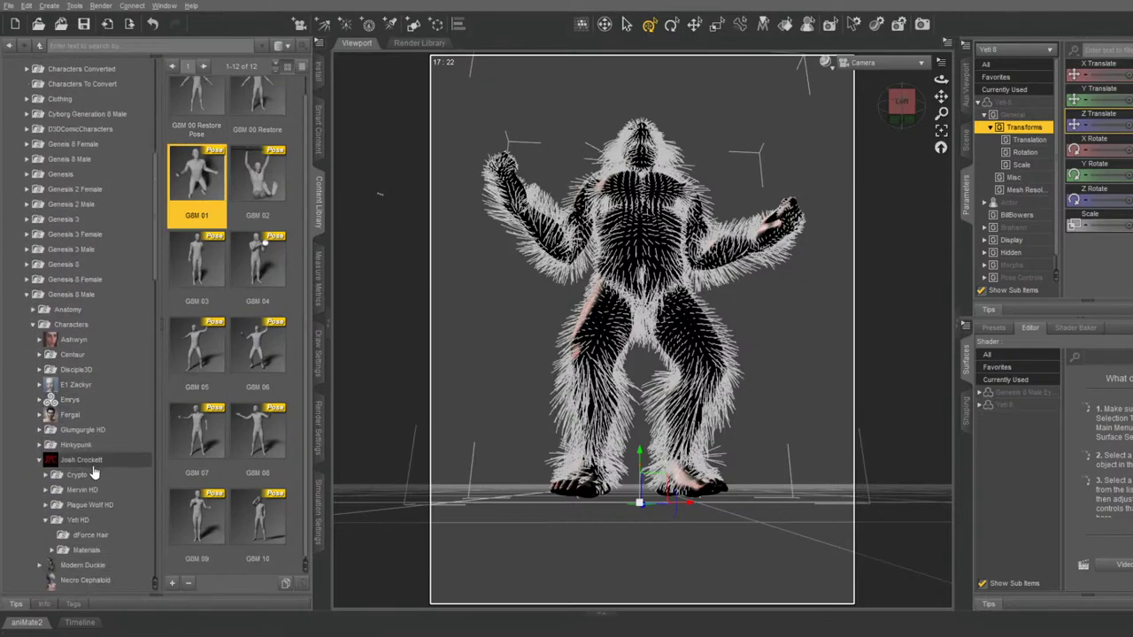
pyautogui.click(46, 448)
pyautogui.scroll(-2, 97, 478)
pyautogui.click(101, 420)
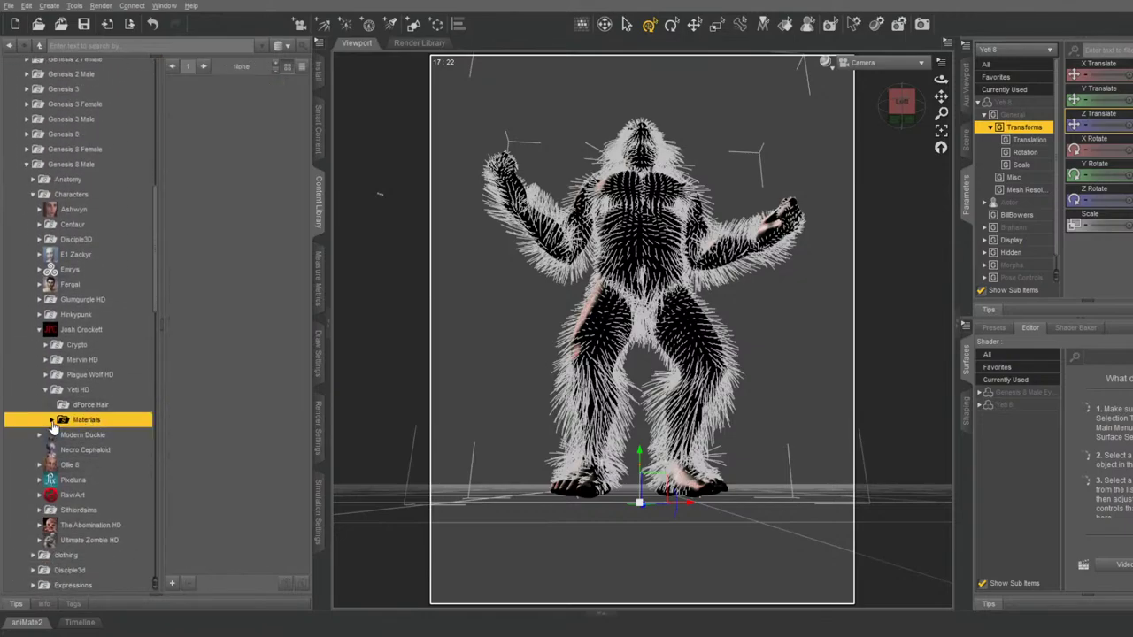
pyautogui.click(52, 421)
pyautogui.click(82, 434)
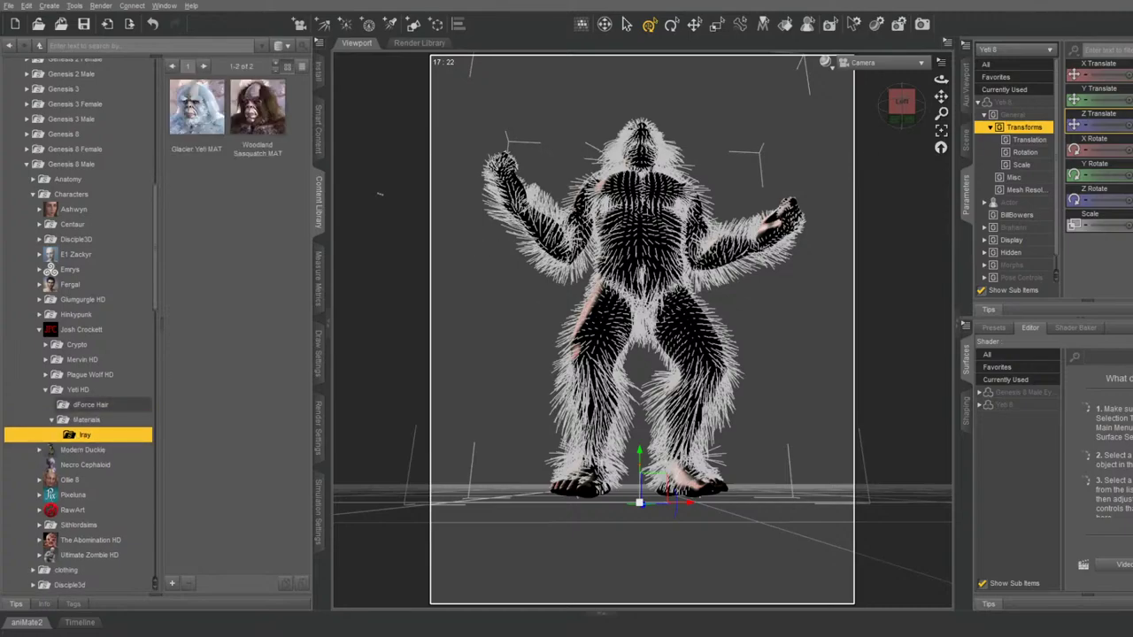
# Apply the Woodland Sasquatch MAT to the Yeti 8 figure and show the auxiliary render preview
pyautogui.click(986, 104)
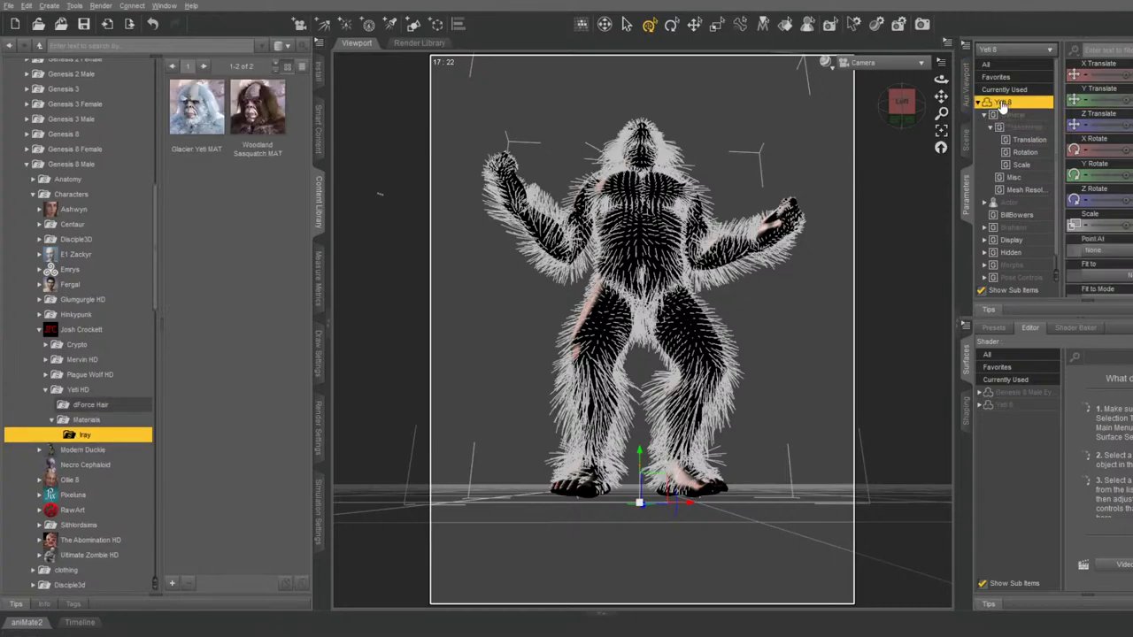
pyautogui.click(275, 100)
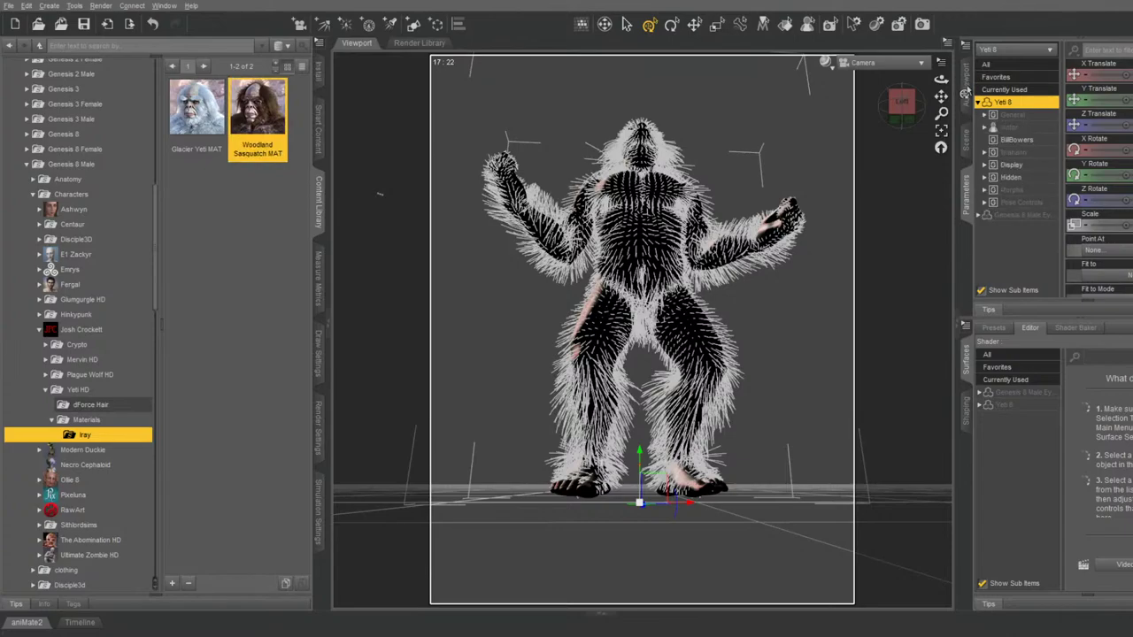
pyautogui.click(966, 92)
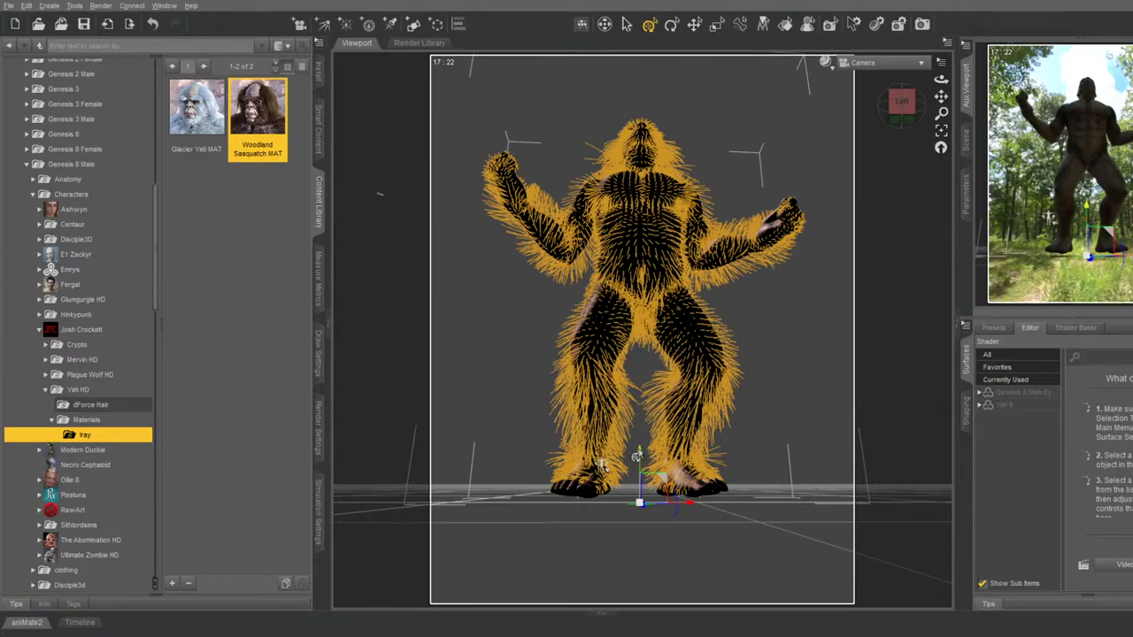
# Lower the Yeti slightly and orbit the camera to look down on it from a higher angle
pyautogui.moveTo(636, 456); pyautogui.dragTo(638, 462)
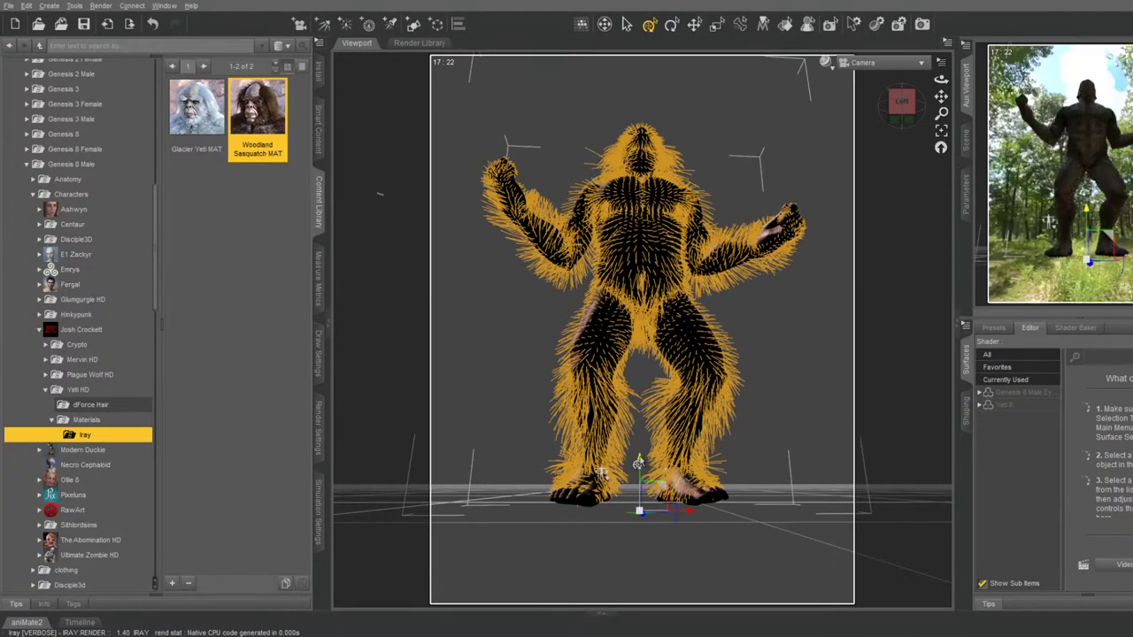
pyautogui.click(919, 107)
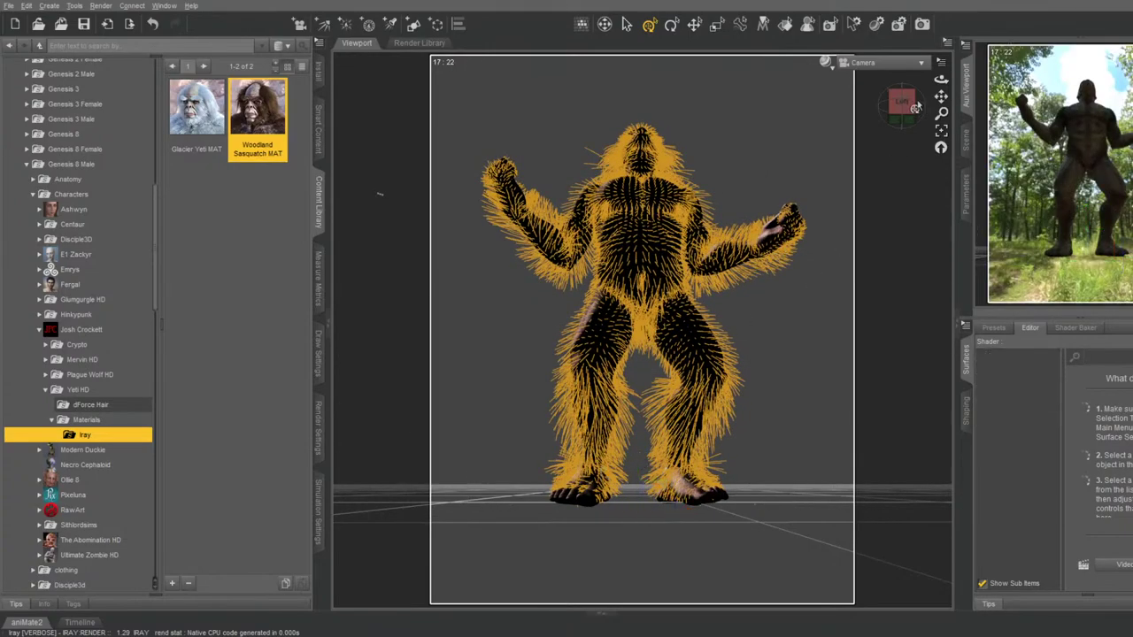
pyautogui.moveTo(901, 101); pyautogui.dragTo(903, 108)
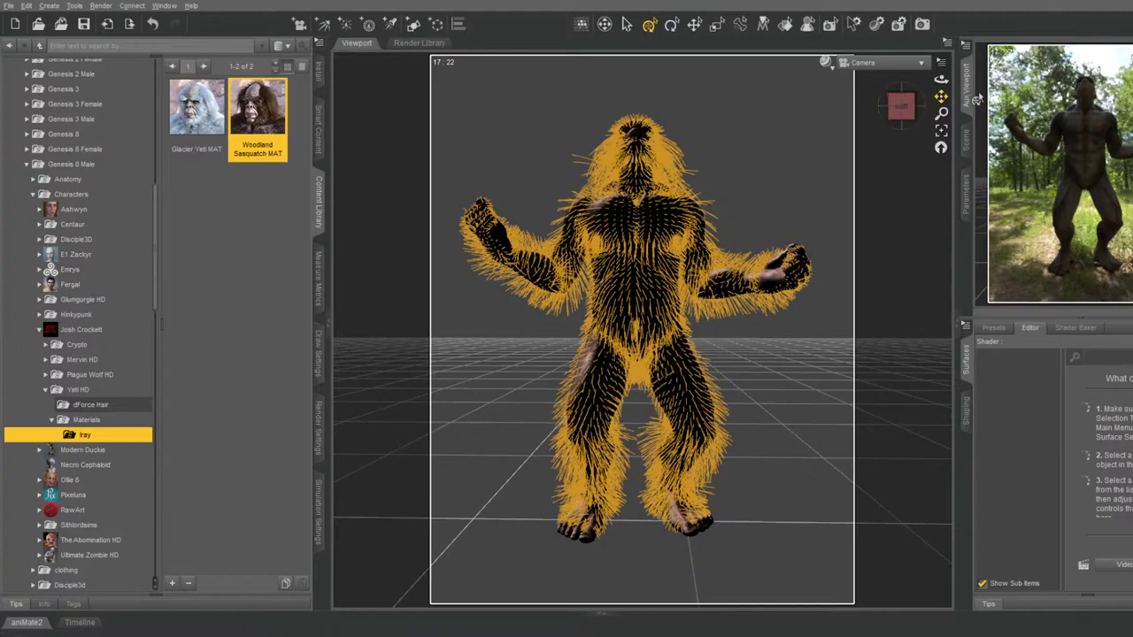
# Search the installed products for grass and open the G3D-DA Grass and Plant Pack
pyautogui.click(316, 119)
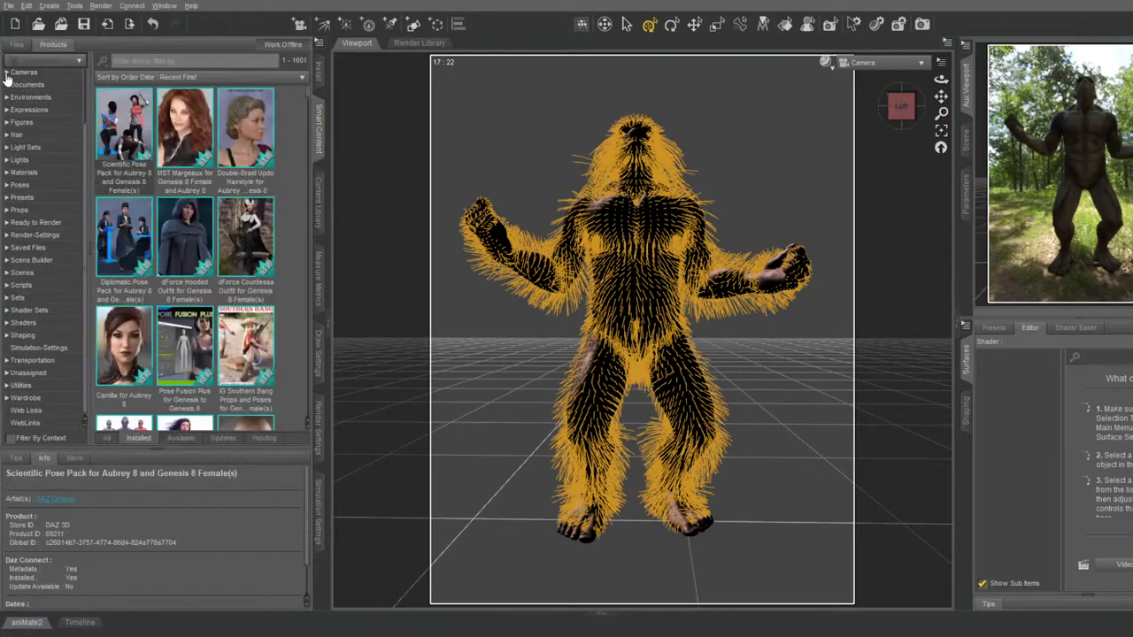
pyautogui.scroll(2, 26, 88)
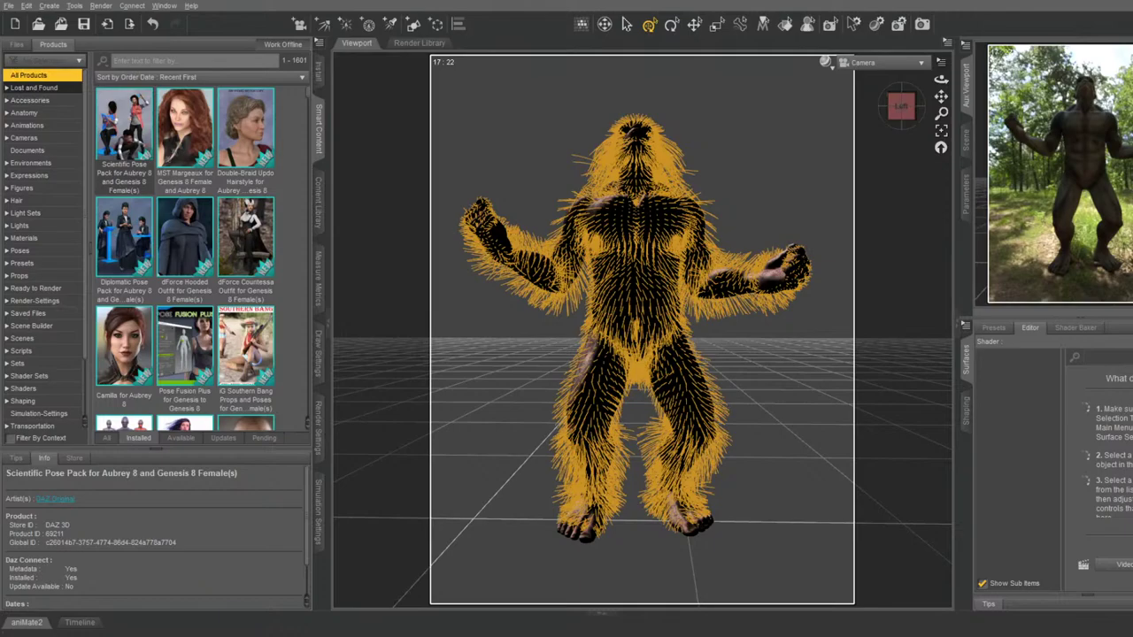
pyautogui.write('grass')
pyautogui.doubleClick(138, 147)
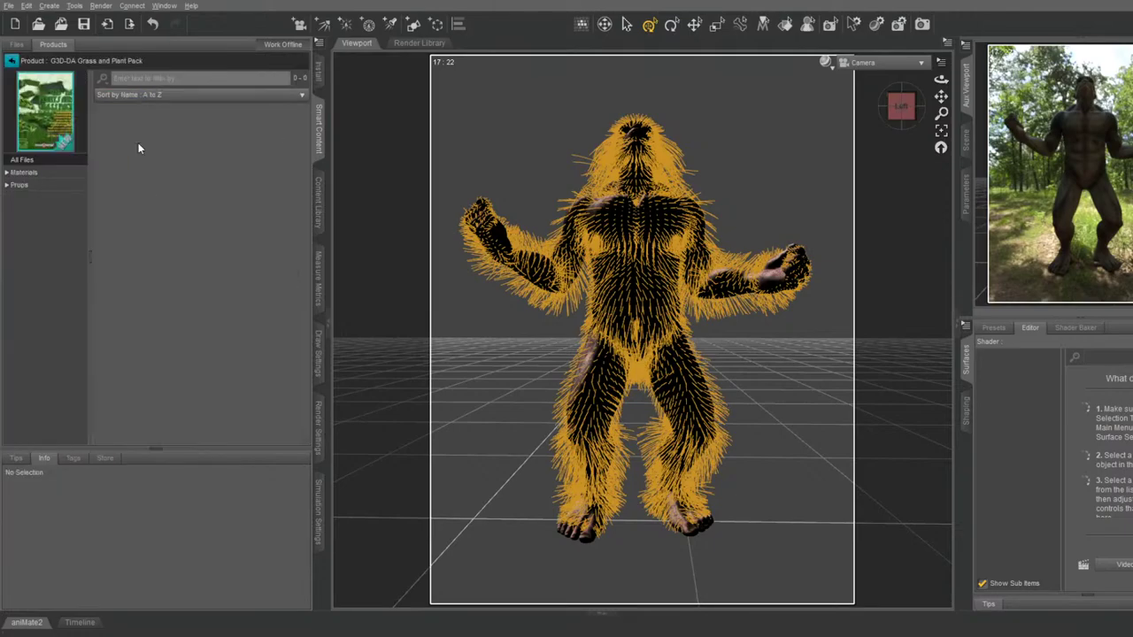
# Load the Grass II 05 LOW prop from the pack's Props and select it in the scene
pyautogui.click(19, 187)
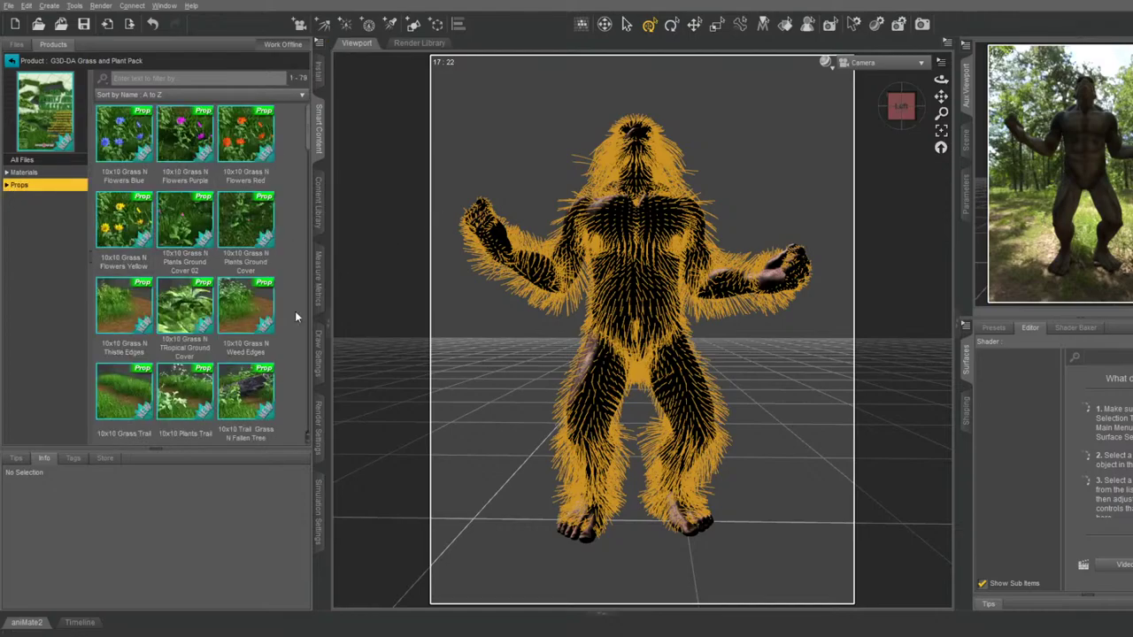
pyautogui.scroll(-5, 239, 301)
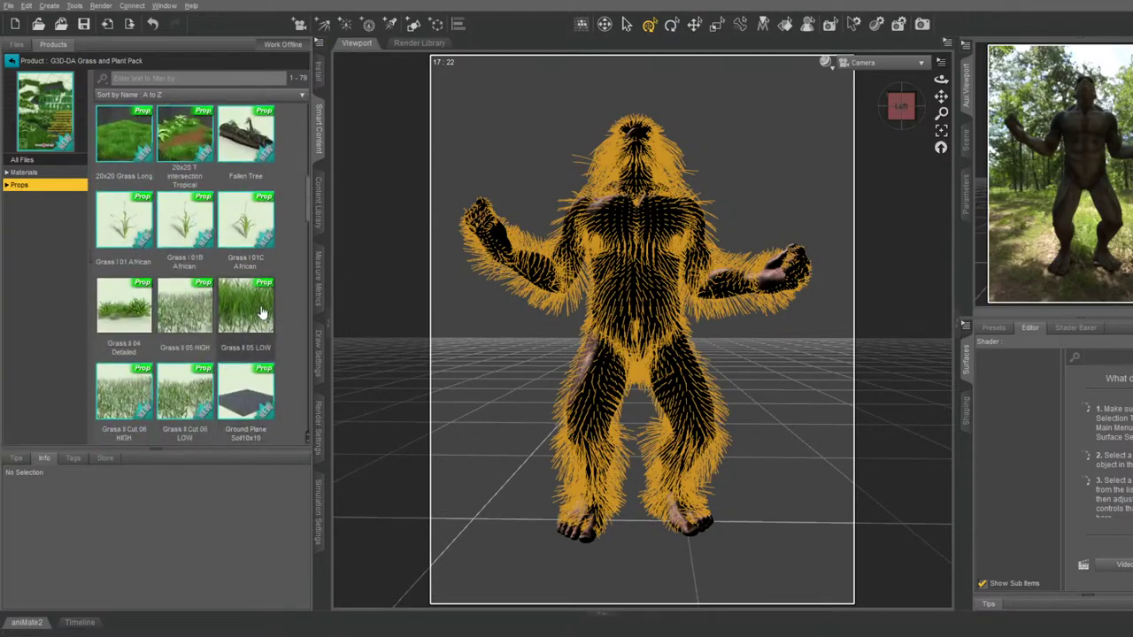
pyautogui.doubleClick(256, 301)
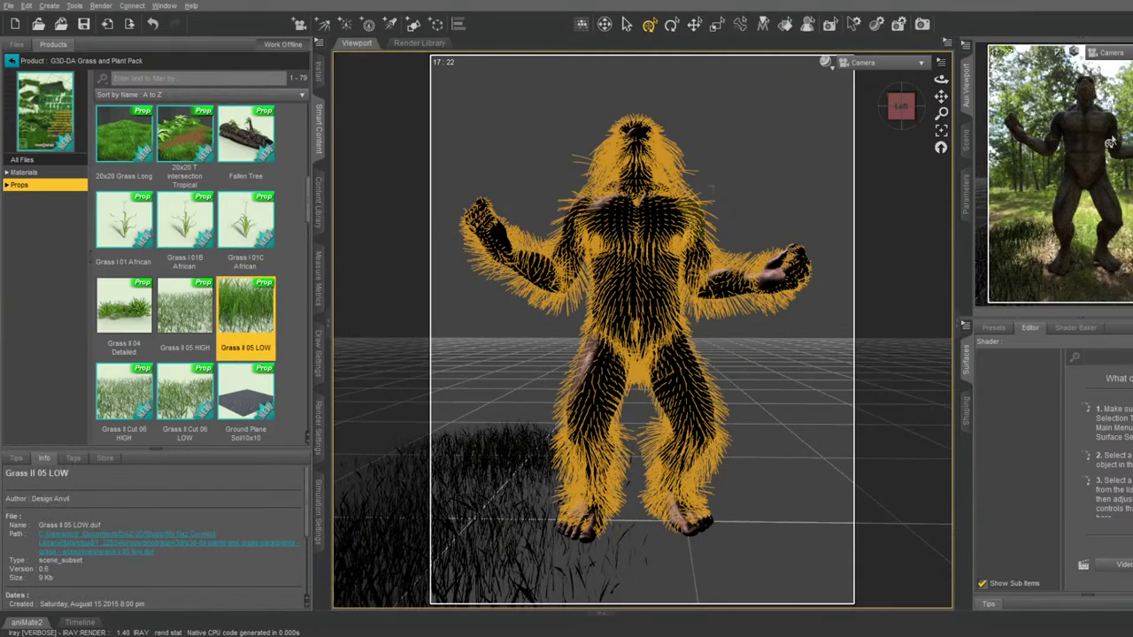
pyautogui.click(966, 140)
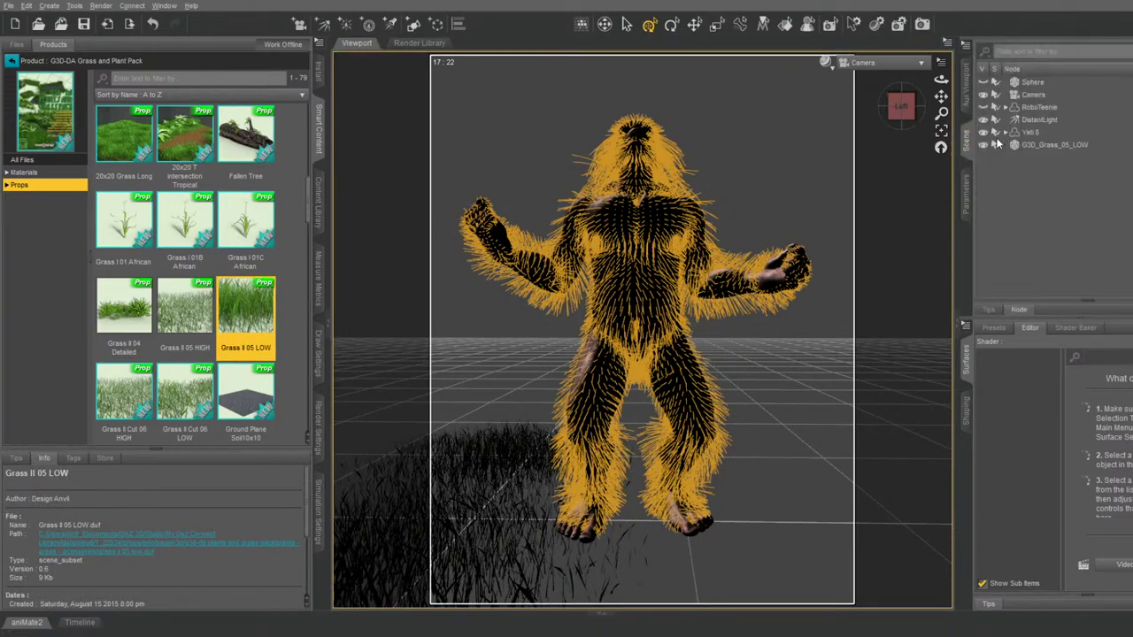
pyautogui.click(1048, 145)
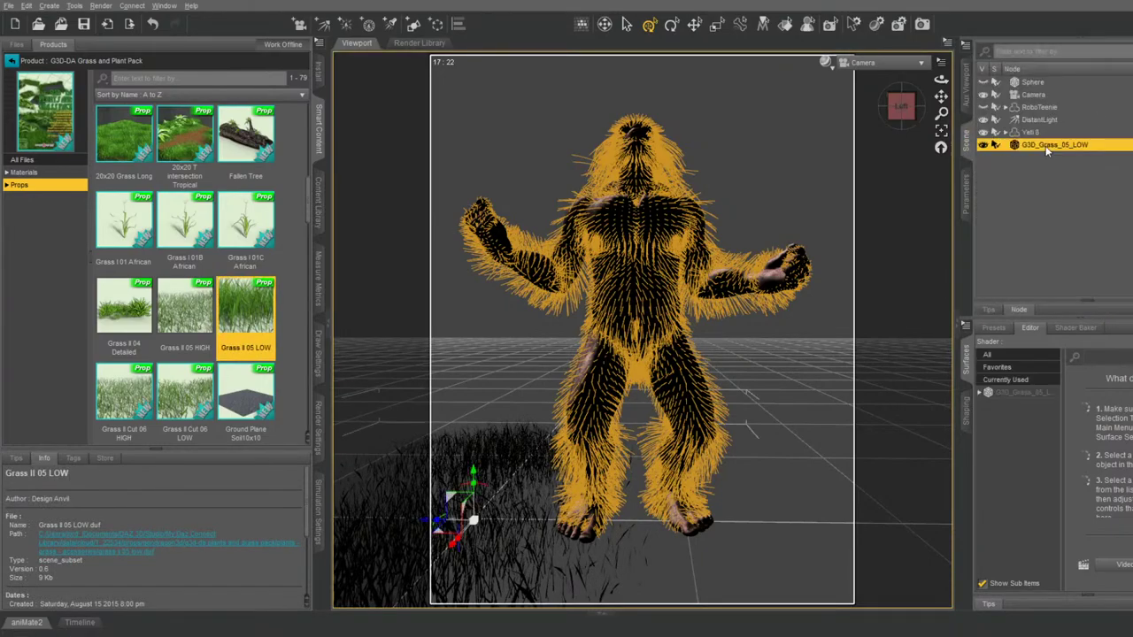
# Rotate the grass prop about its Y axis and move it under the Yeti's feet to fill the foreground
pyautogui.click(966, 193)
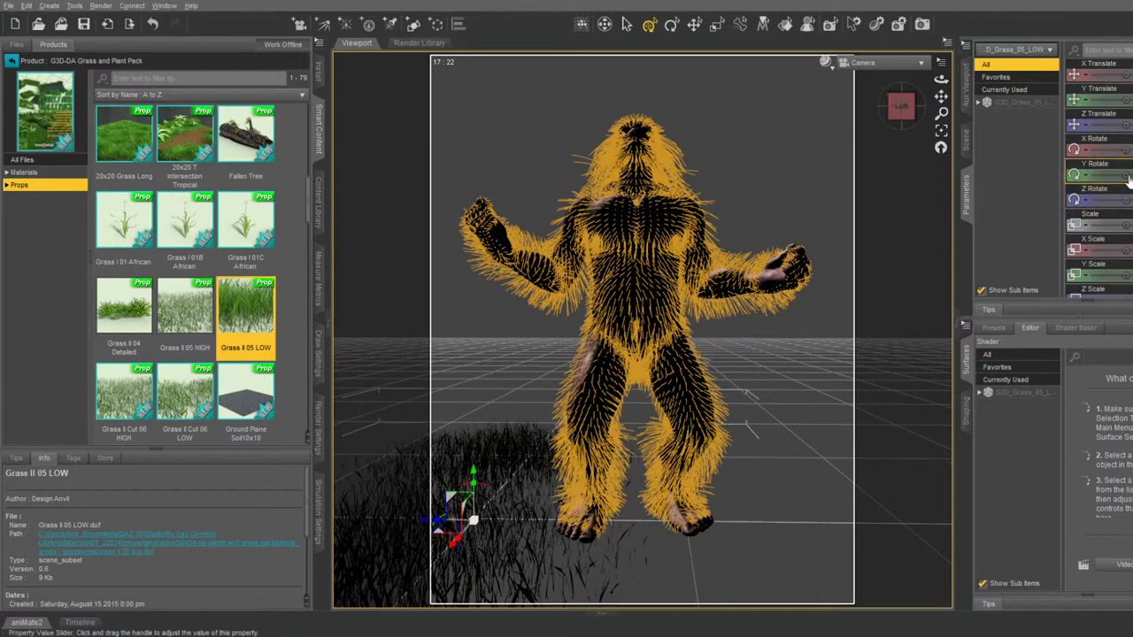
pyautogui.moveTo(1097, 175); pyautogui.dragTo(1124, 174)
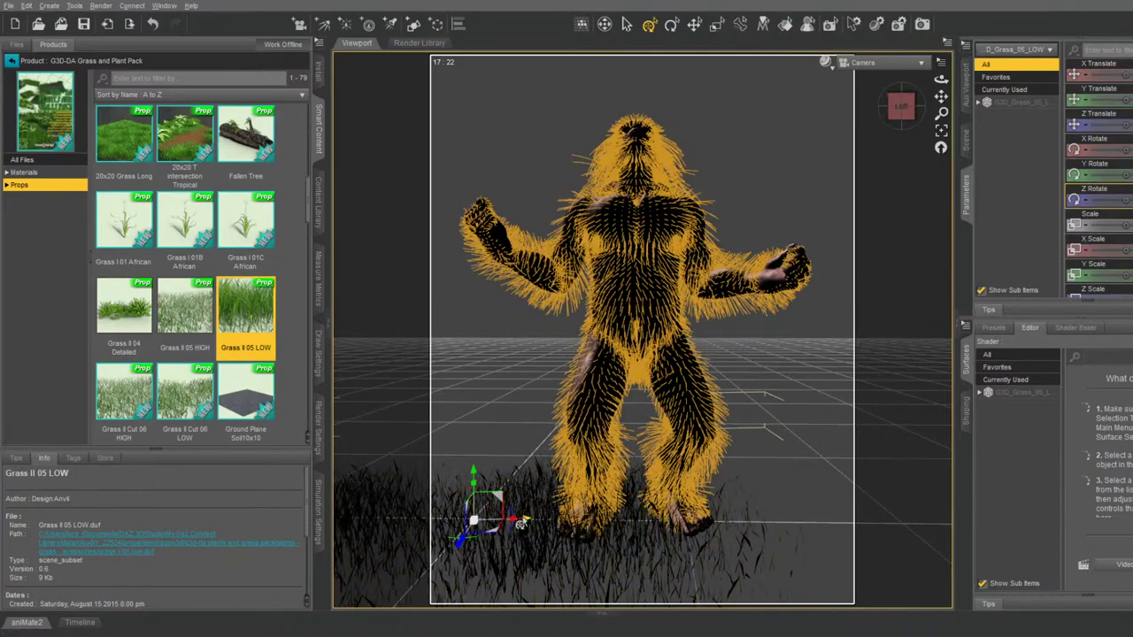
pyautogui.moveTo(524, 524); pyautogui.dragTo(694, 571)
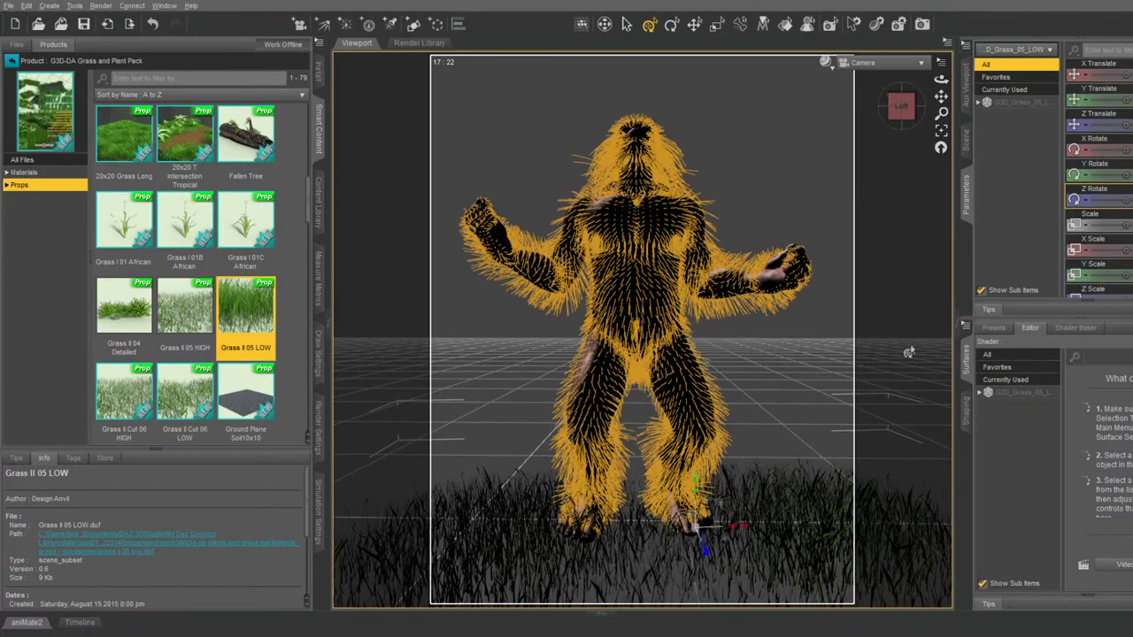
# Give the grass prop's surfaces a yellow-green diffuse overlay with a red value of 0.43 and show the auxiliary render preview
pyautogui.click(965, 139)
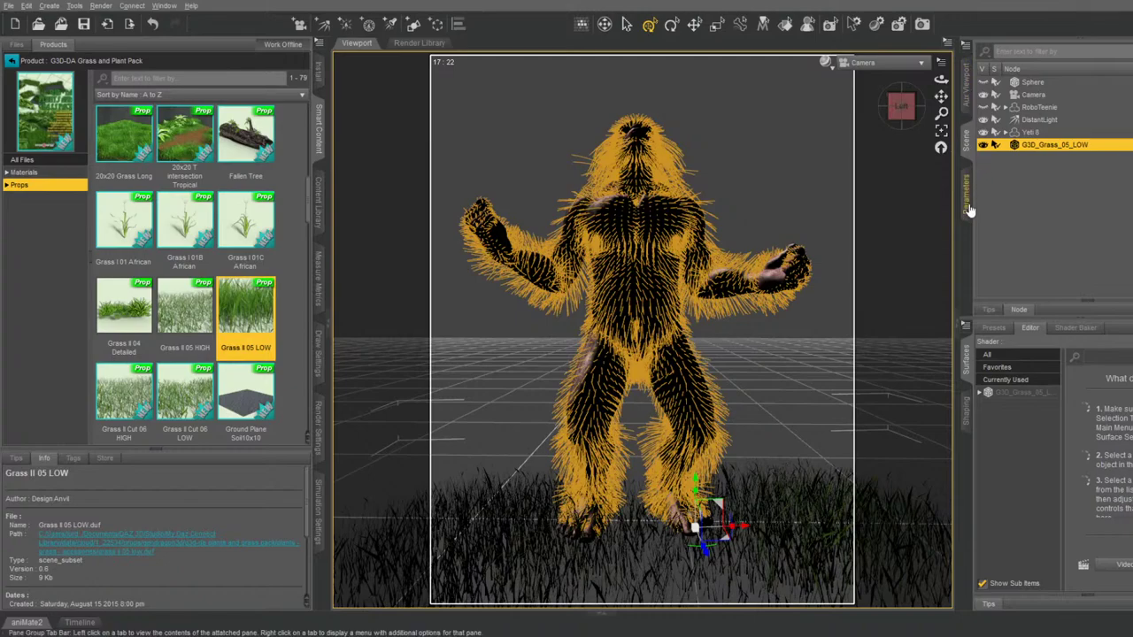
pyautogui.click(965, 420)
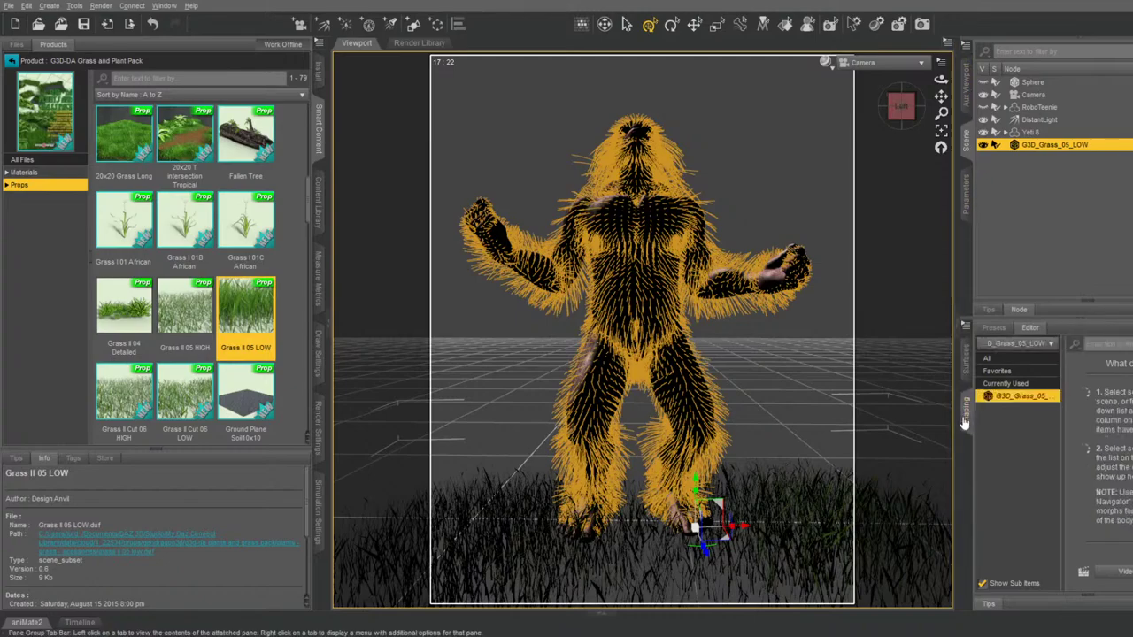
pyautogui.click(966, 358)
pyautogui.click(1018, 394)
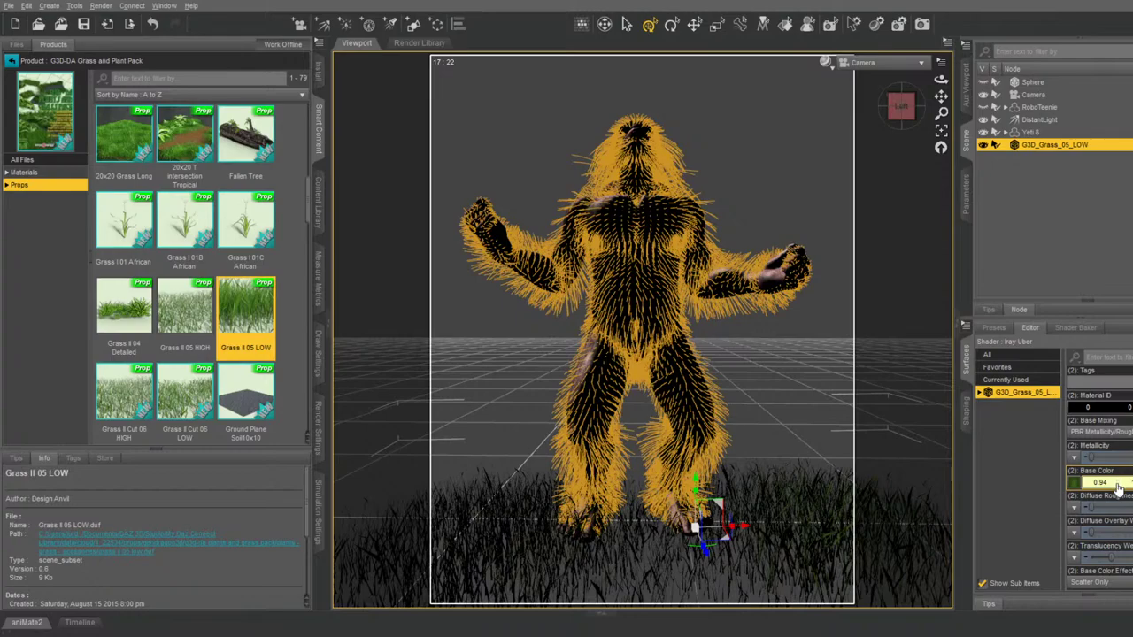
pyautogui.click(1098, 532)
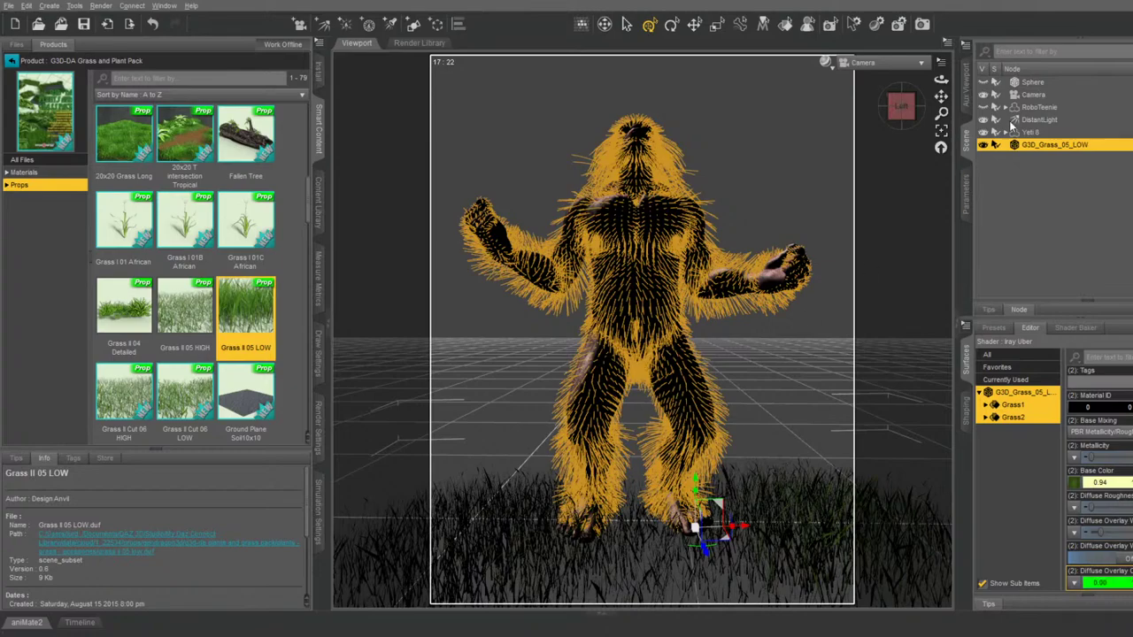
pyautogui.click(966, 84)
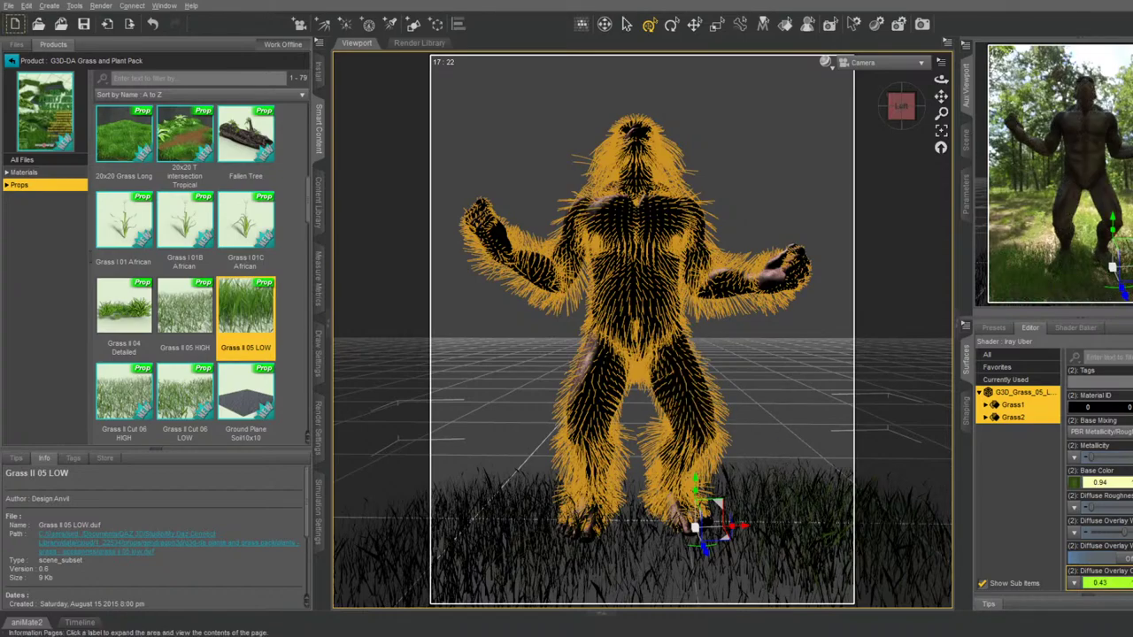
# Fine-tune the diffuse overlay weight of the grass surfaces against the render preview
pyautogui.click(1123, 534)
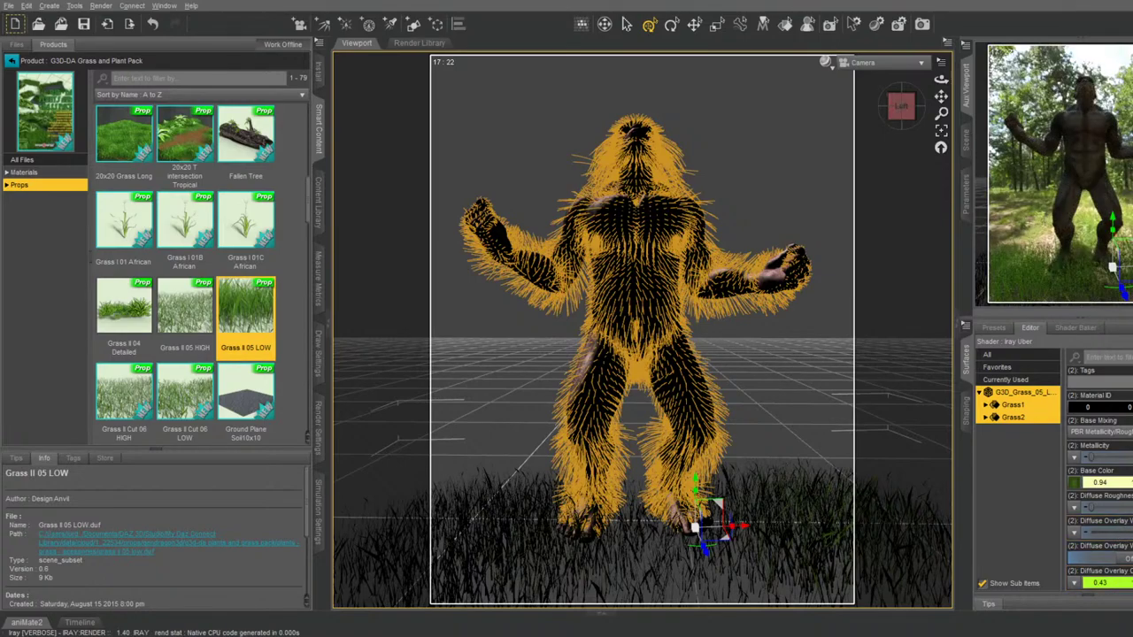
pyautogui.click(1124, 533)
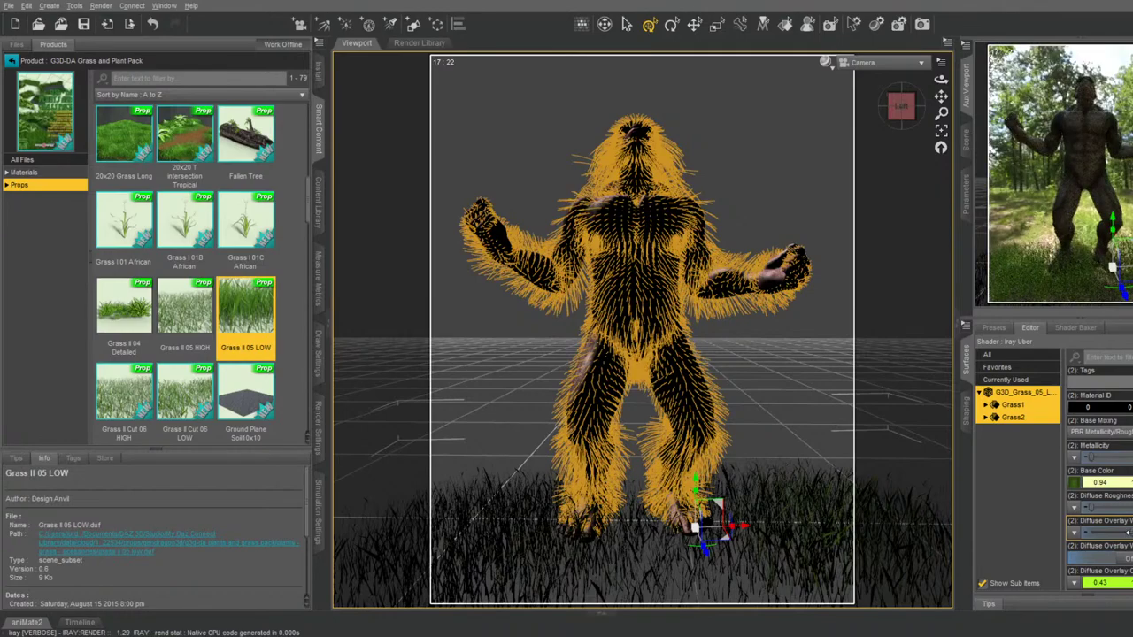
pyautogui.click(1122, 532)
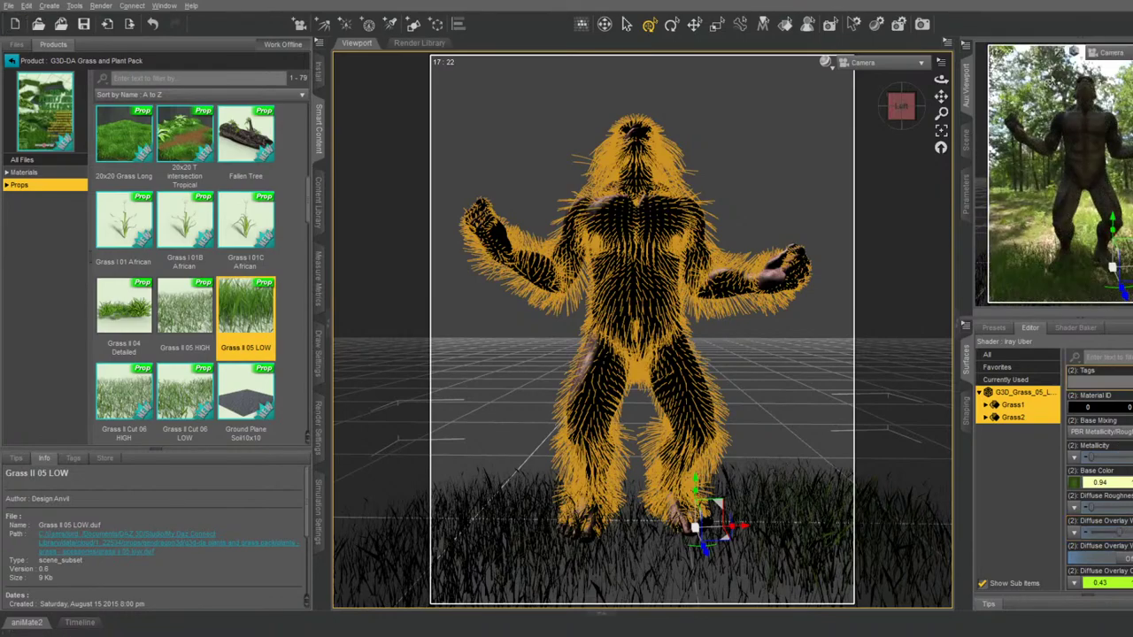
# Select the Yeti's Neck Lower bone in the scene hierarchy and bend it forward to bring the head down
pyautogui.click(966, 139)
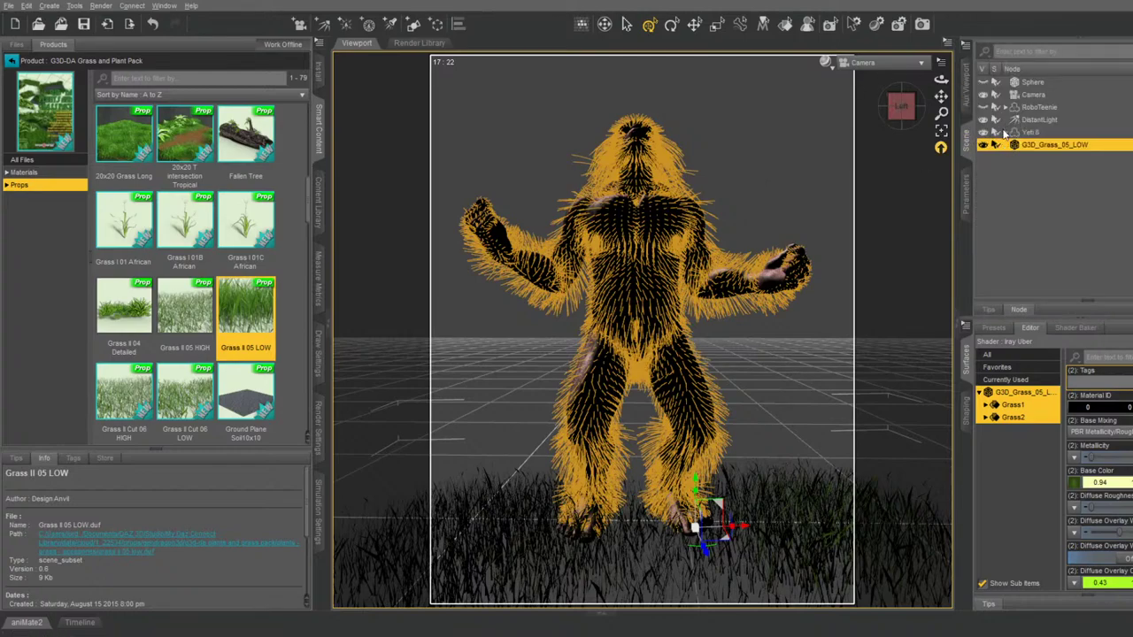
pyautogui.click(1006, 131)
pyautogui.click(1012, 145)
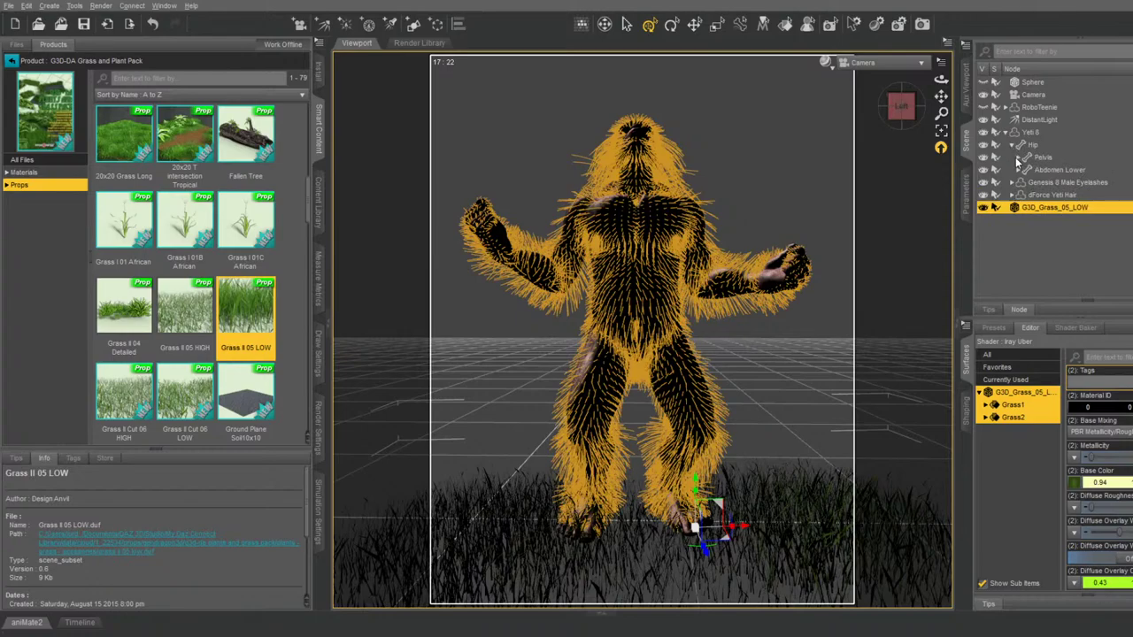
pyautogui.click(1018, 169)
pyautogui.click(1024, 183)
pyautogui.click(1030, 194)
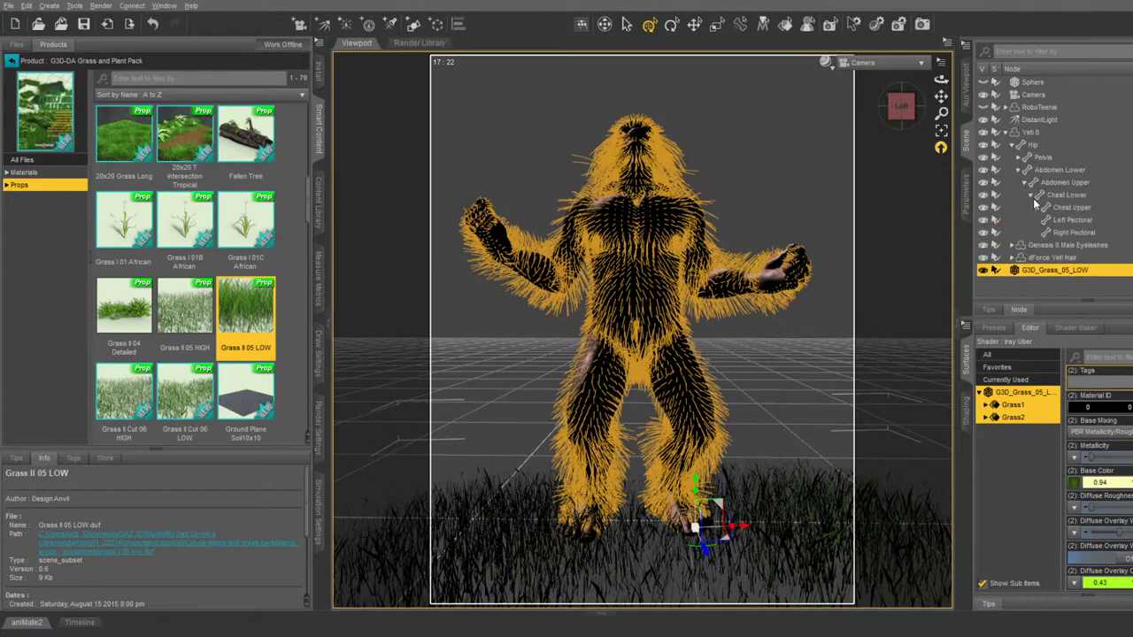
pyautogui.click(1036, 207)
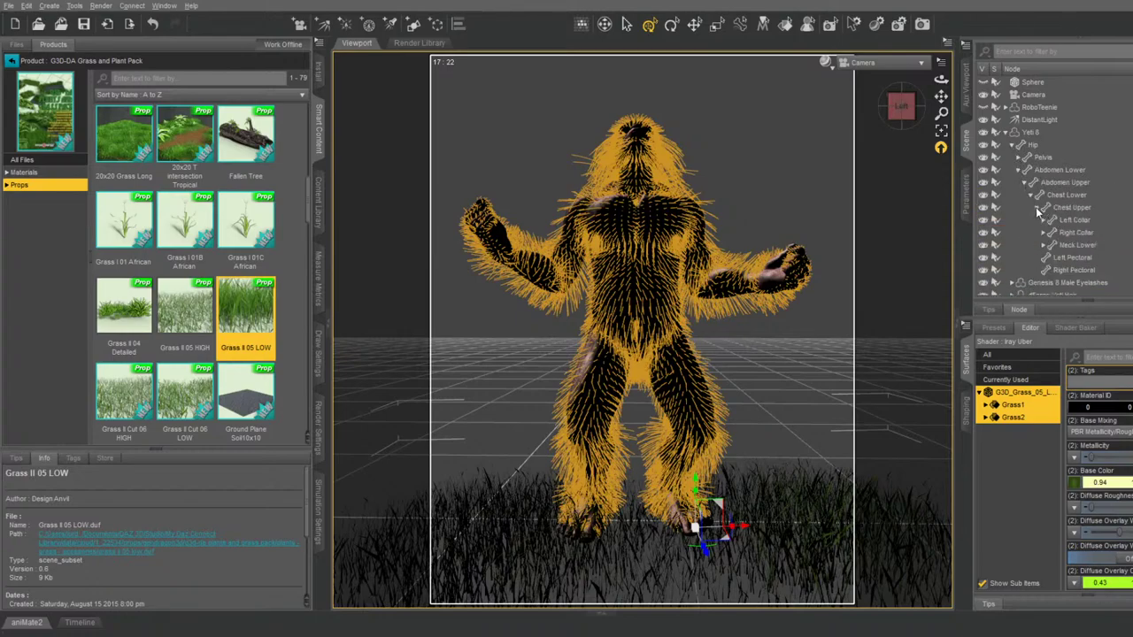
pyautogui.click(1067, 245)
pyautogui.click(969, 193)
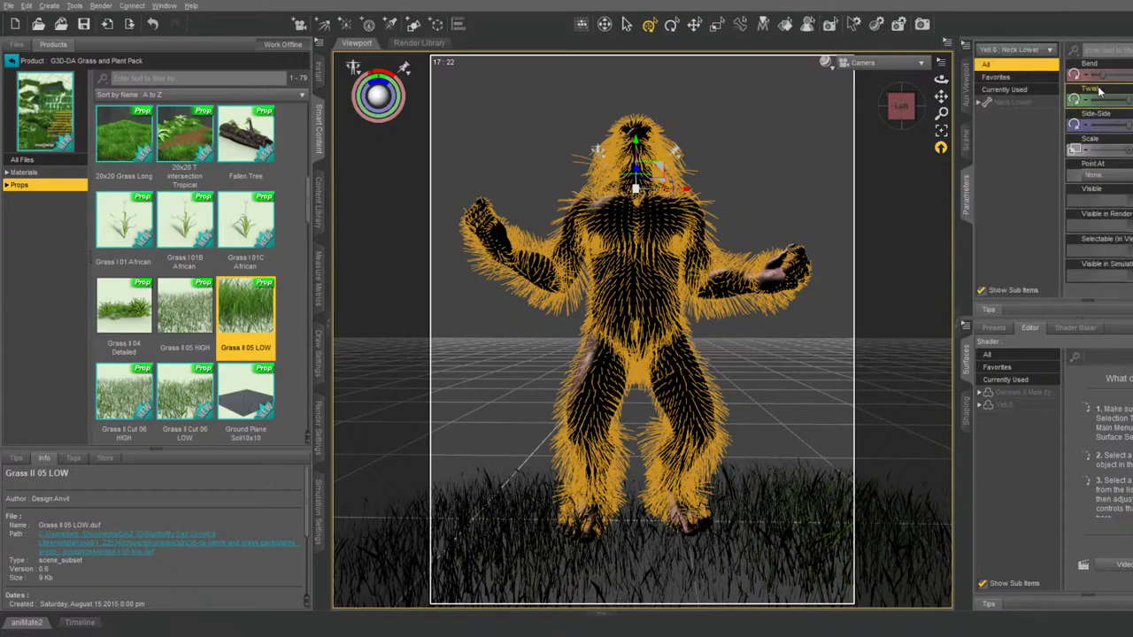
pyautogui.moveTo(1099, 76); pyautogui.dragTo(1124, 78)
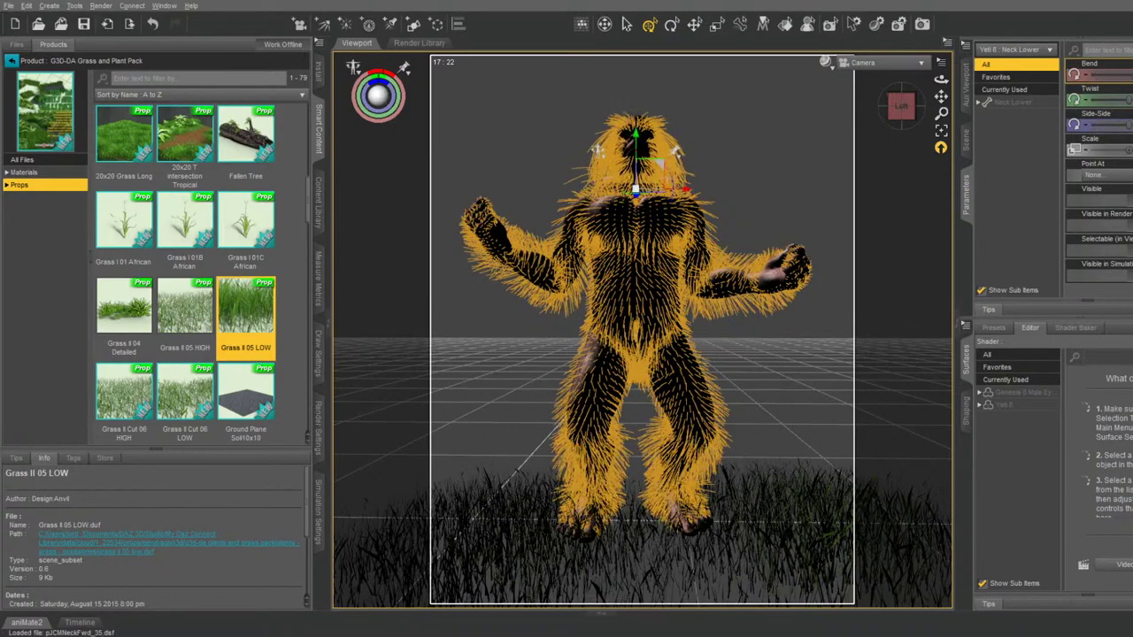
# Open the Content Library and collapse its Genesis 8 Male, People and Pirate folders
pyautogui.click(318, 206)
pyautogui.scroll(8, 62, 359)
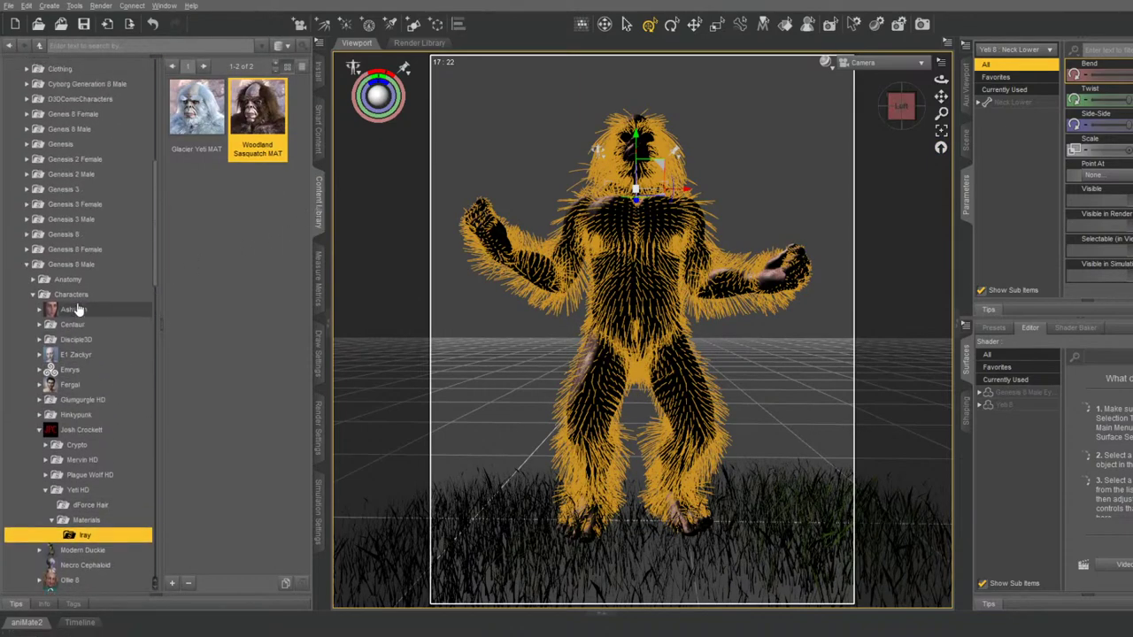
pyautogui.click(26, 341)
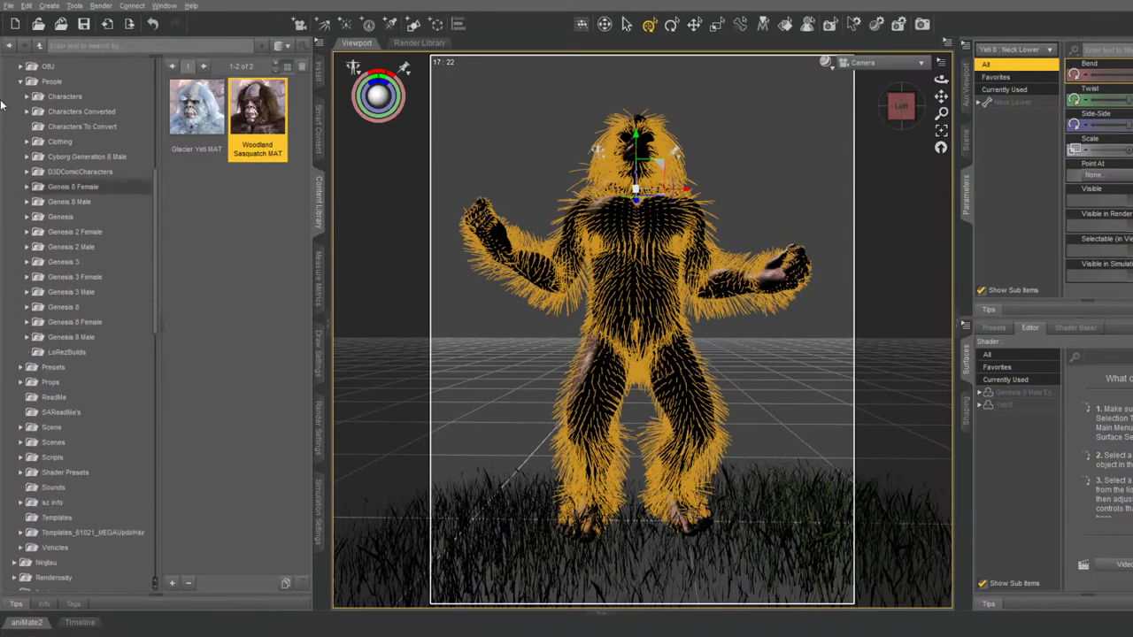
pyautogui.click(26, 84)
pyautogui.click(19, 82)
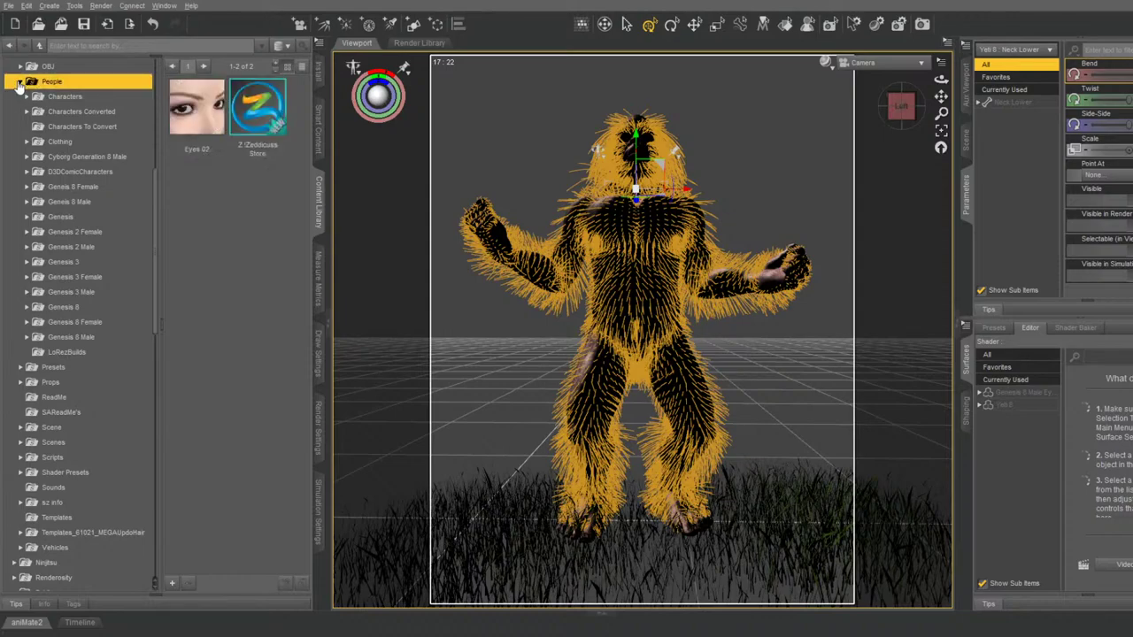
pyautogui.scroll(4, 16, 91)
pyautogui.scroll(8, 16, 91)
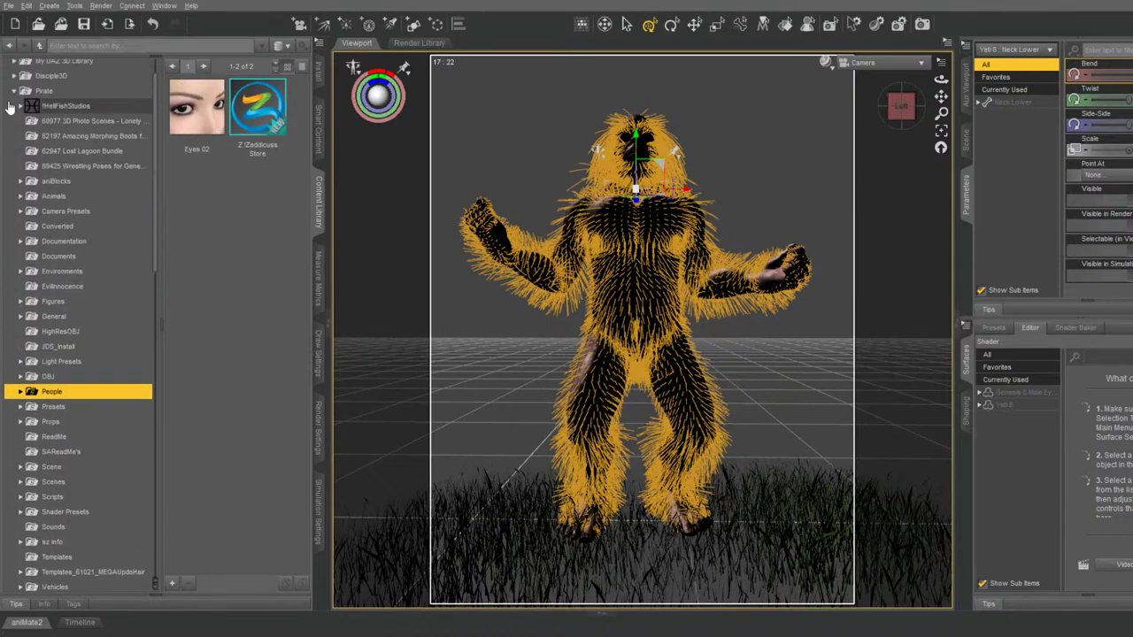
pyautogui.click(14, 127)
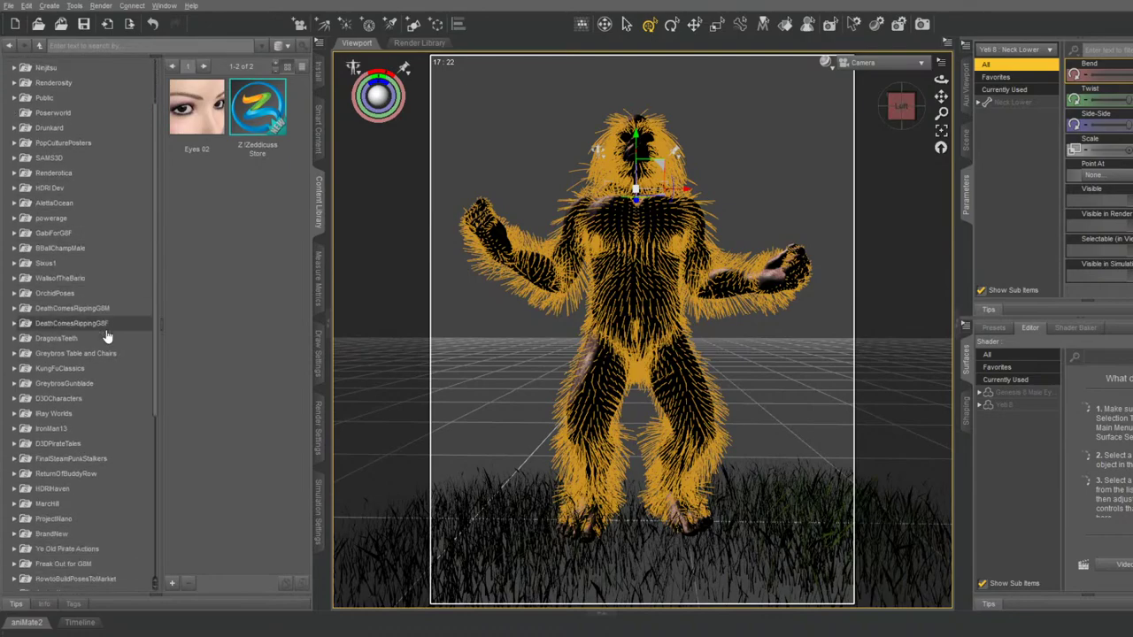
# Apply expression 01 from the Freak Out for G8M FreakOut Expressions folder to the Yeti and check the render preview
pyautogui.scroll(-3, 106, 327)
pyautogui.scroll(-1, 96, 306)
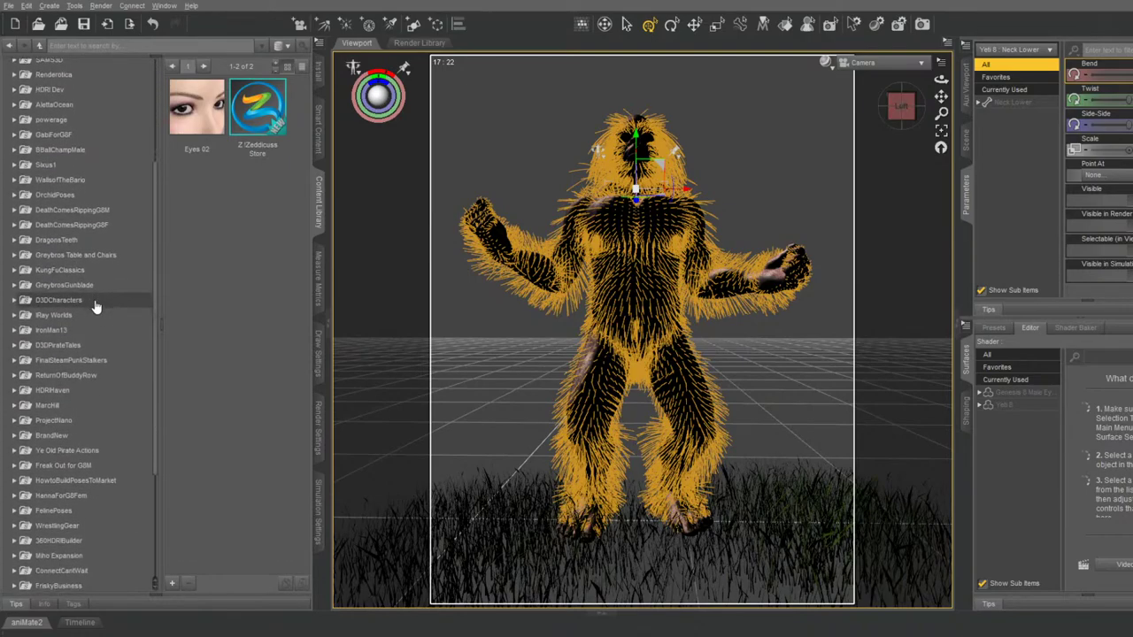
pyautogui.scroll(-4, 77, 306)
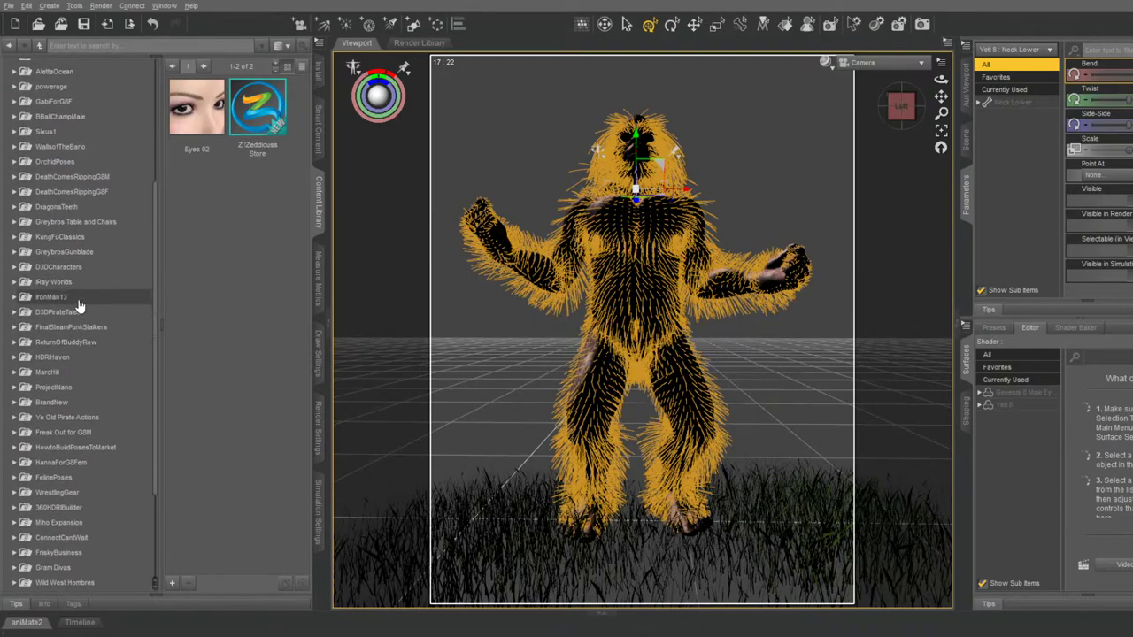
pyautogui.click(79, 299)
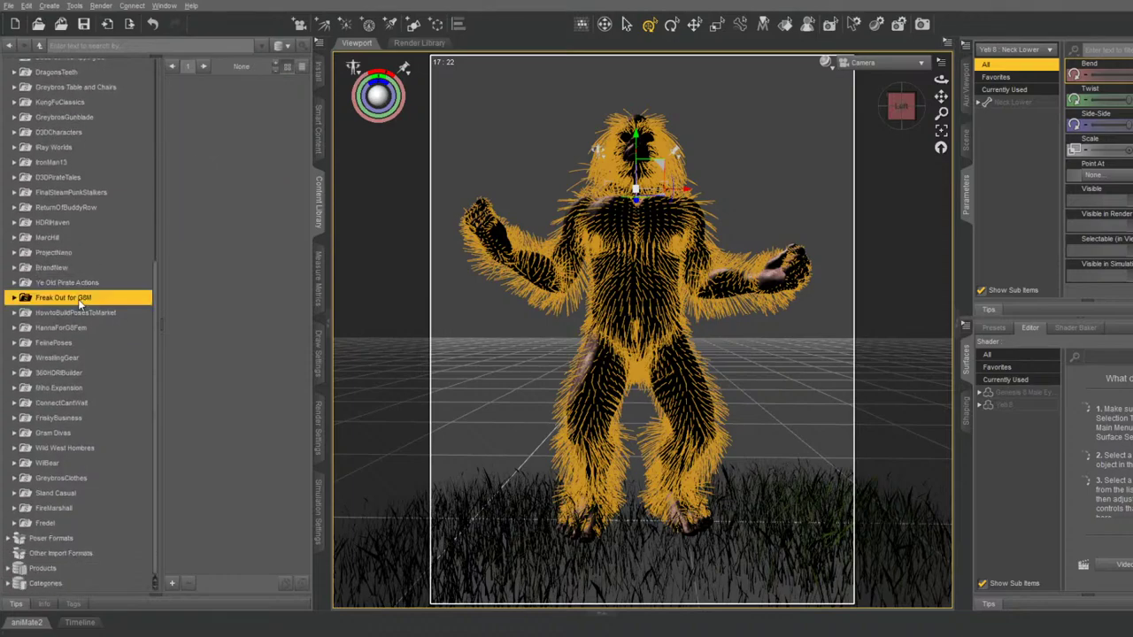
pyautogui.click(13, 298)
pyautogui.click(32, 357)
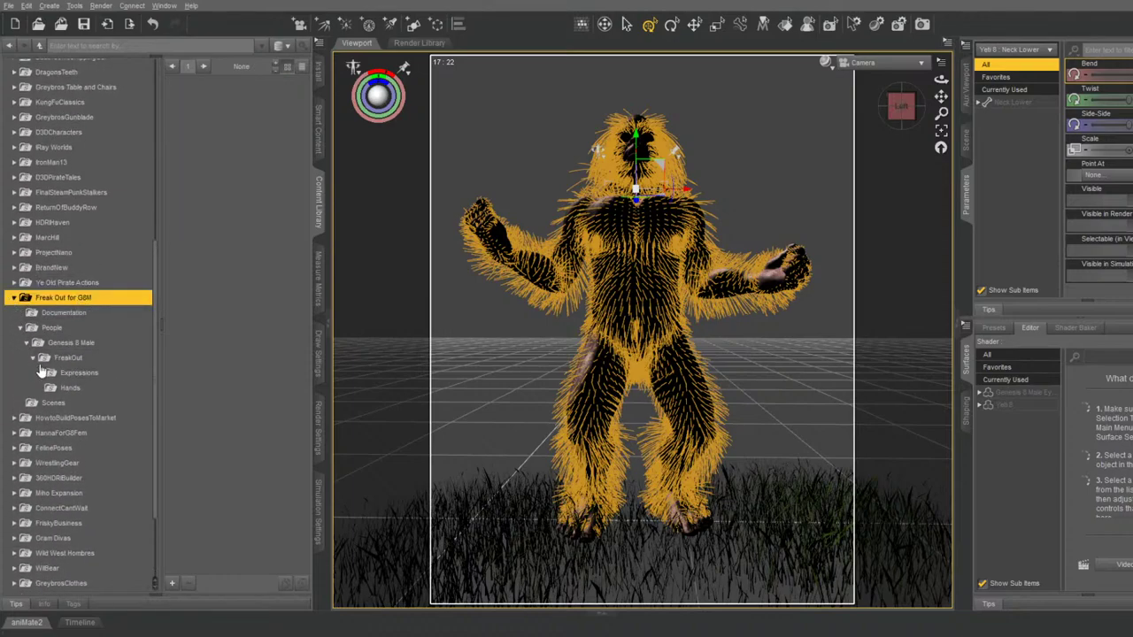
pyautogui.click(79, 372)
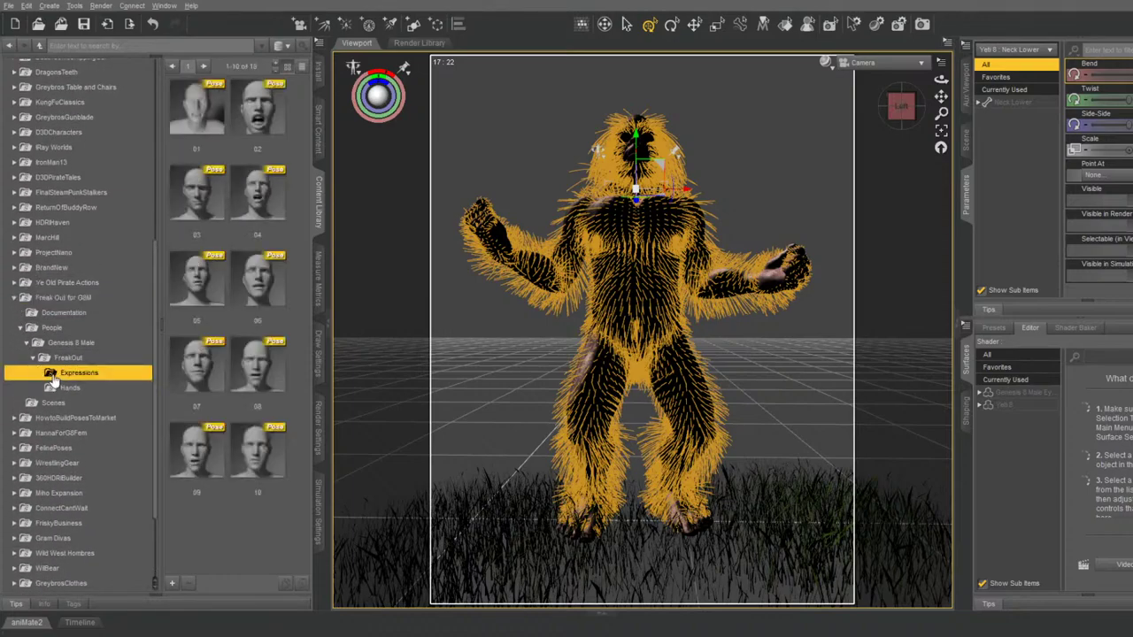
pyautogui.click(208, 106)
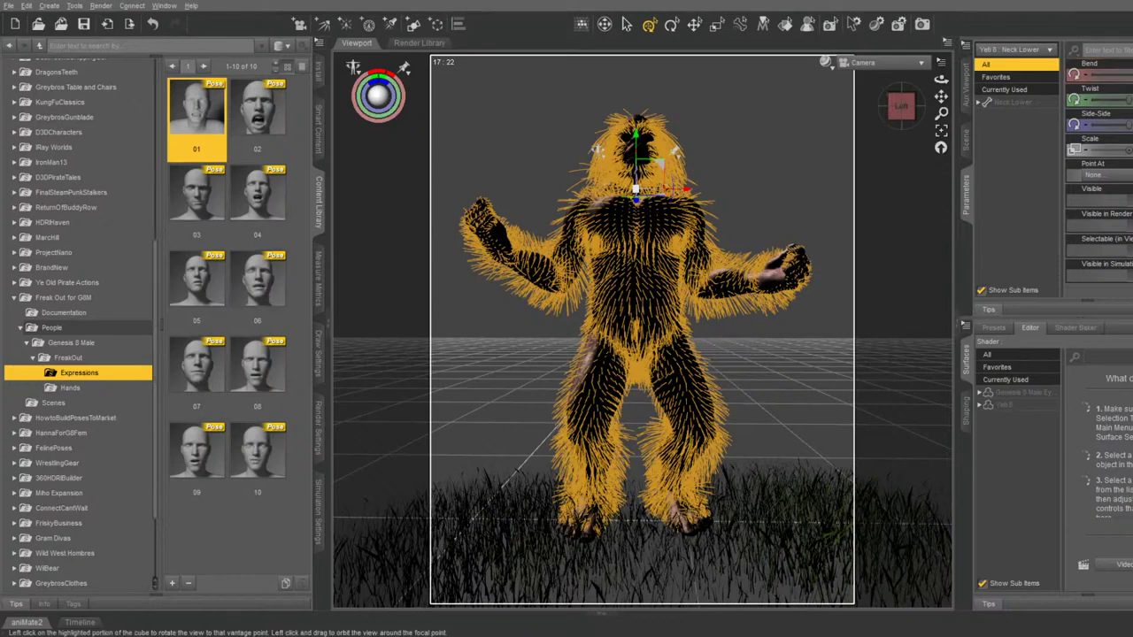
pyautogui.click(965, 84)
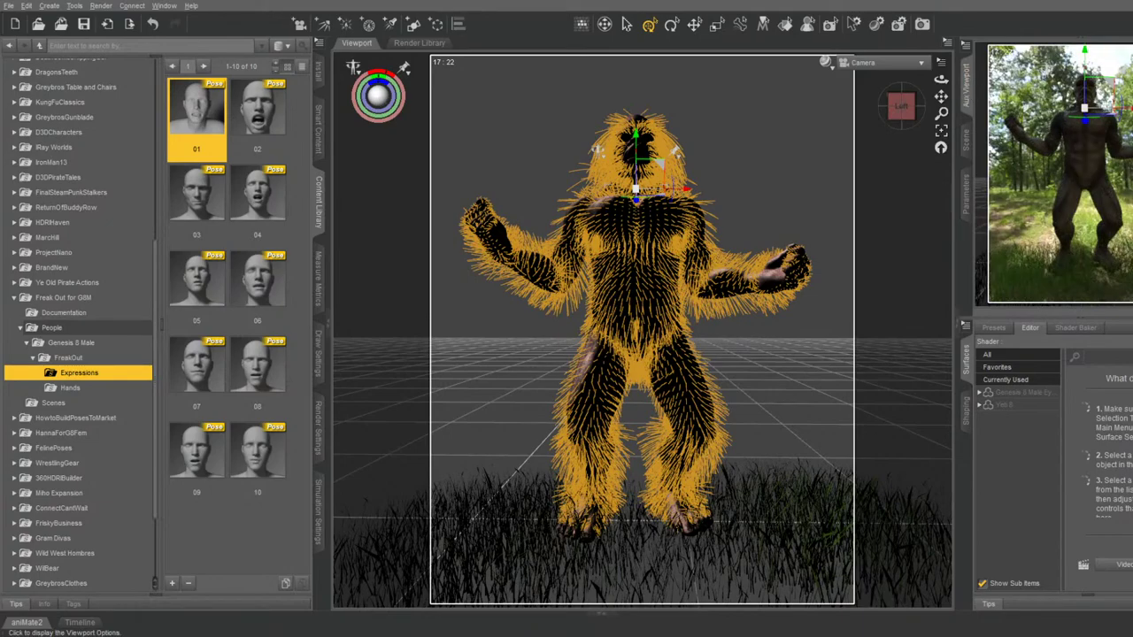
pyautogui.click(966, 139)
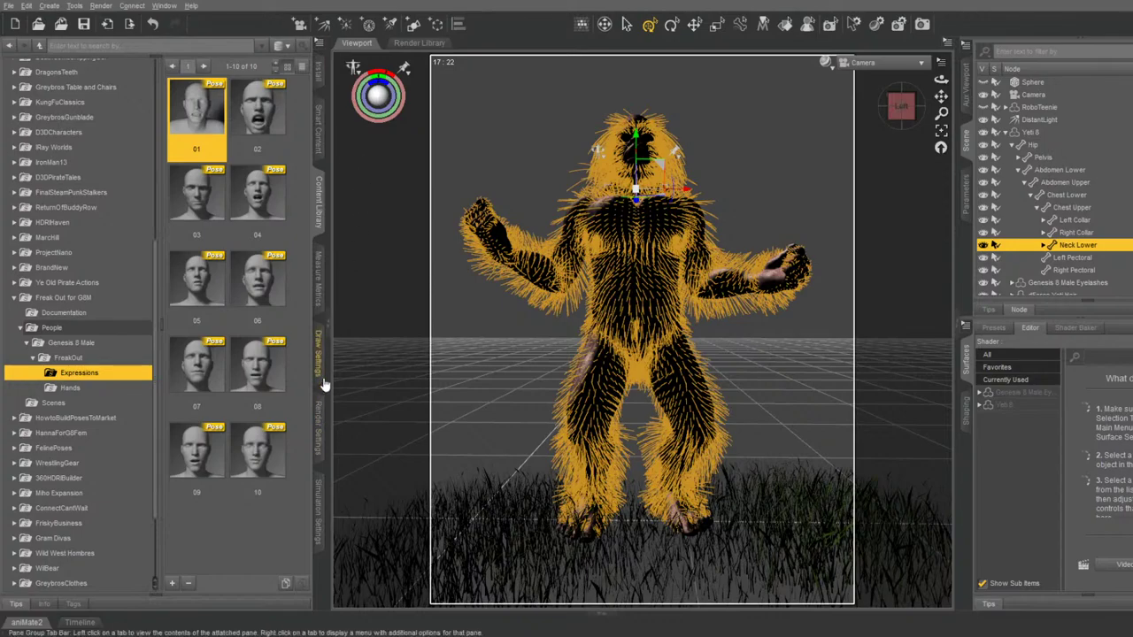
# Review the render mode and progressive rendering settings, and return to the general render settings
pyautogui.click(320, 425)
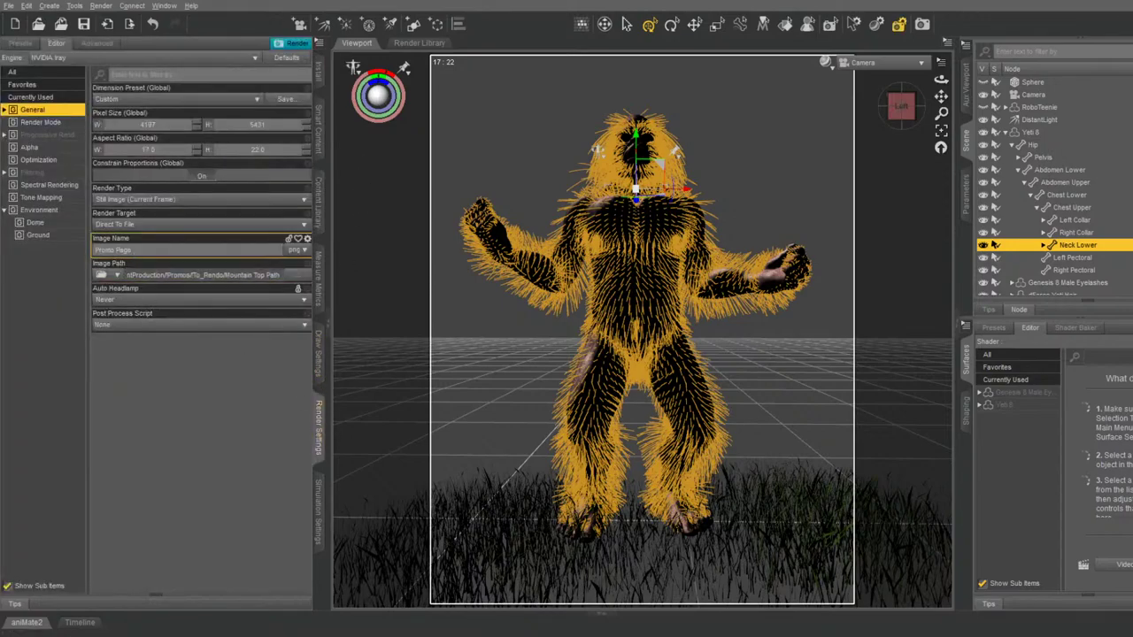
pyautogui.click(50, 124)
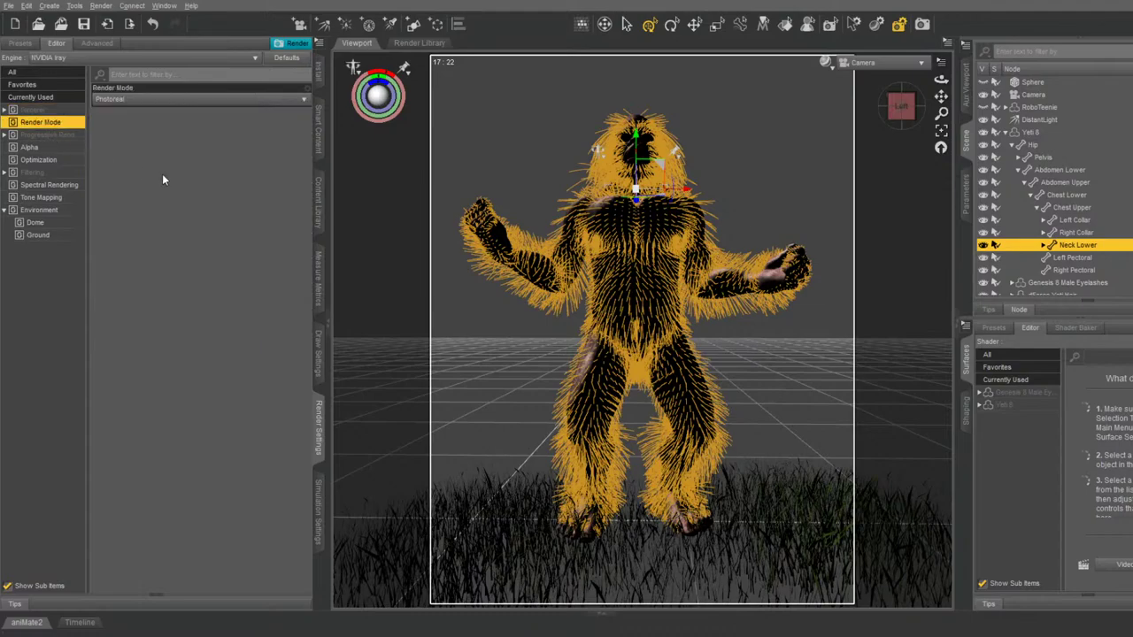
pyautogui.click(52, 135)
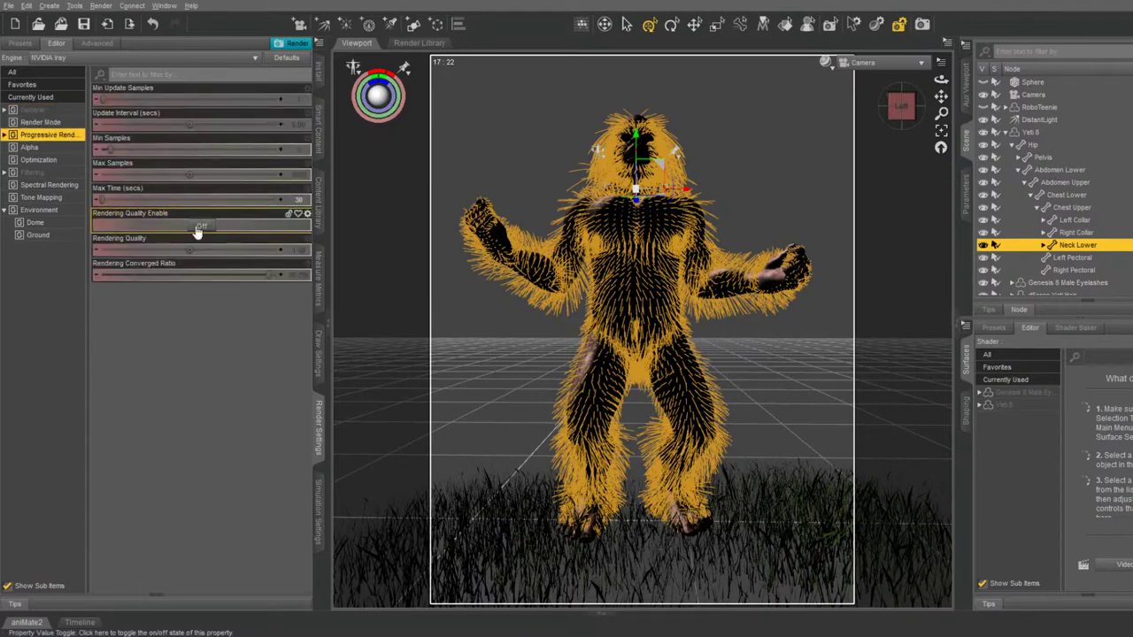
pyautogui.click(39, 111)
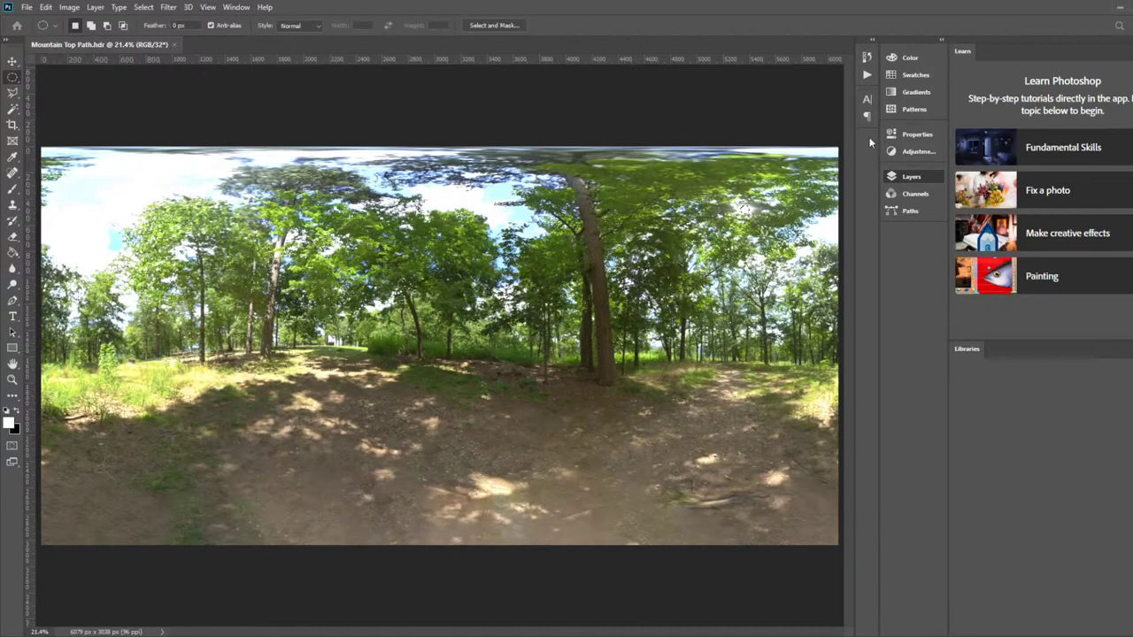
# Switch to Photoshop and close the Mountain Top Path.hdr image
pyautogui.click(174, 45)
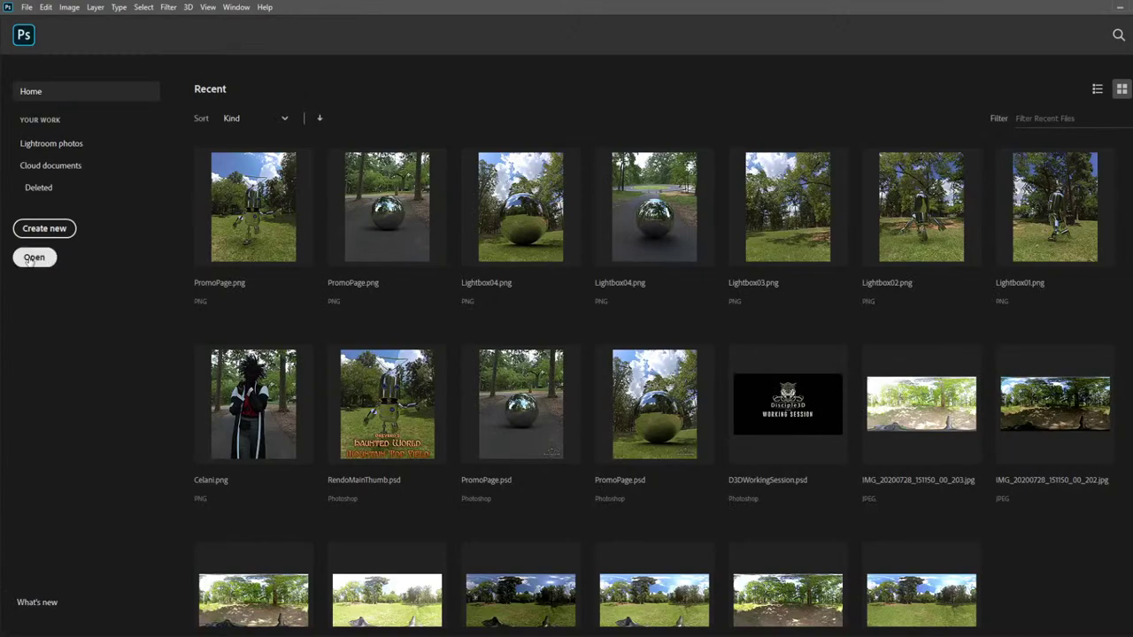
# Open the three exposure photos IMG_20200728_151746_00_207.jpg, IMG_20200728_151746_00_208.jpg and IMG_20200728_151746_00_209.jpg
pyautogui.click(32, 258)
pyautogui.click(965, 461)
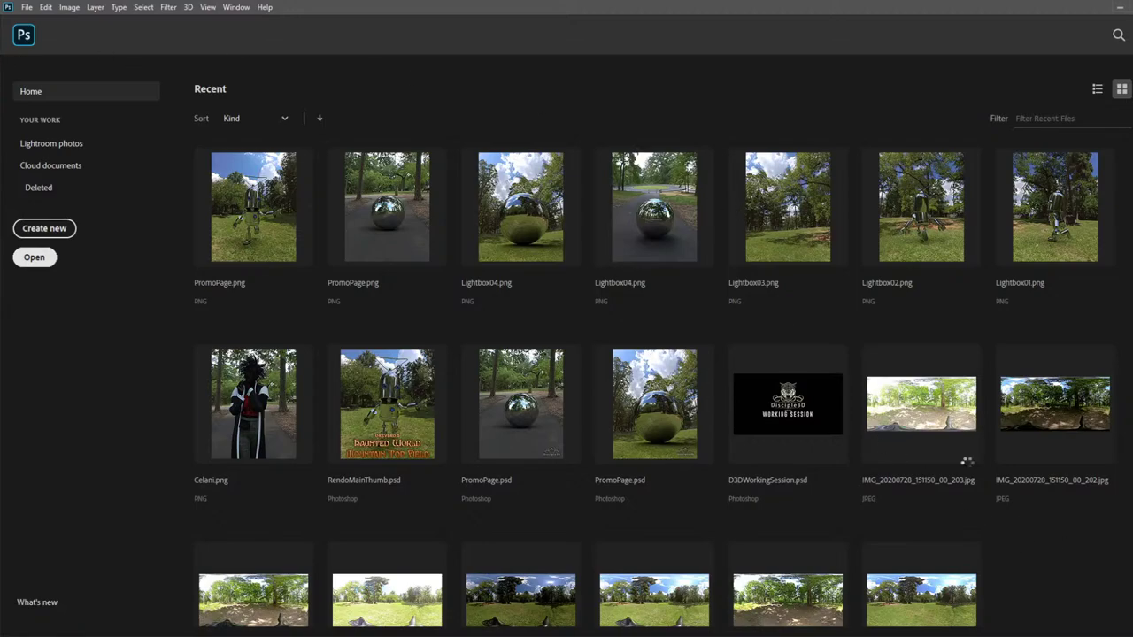
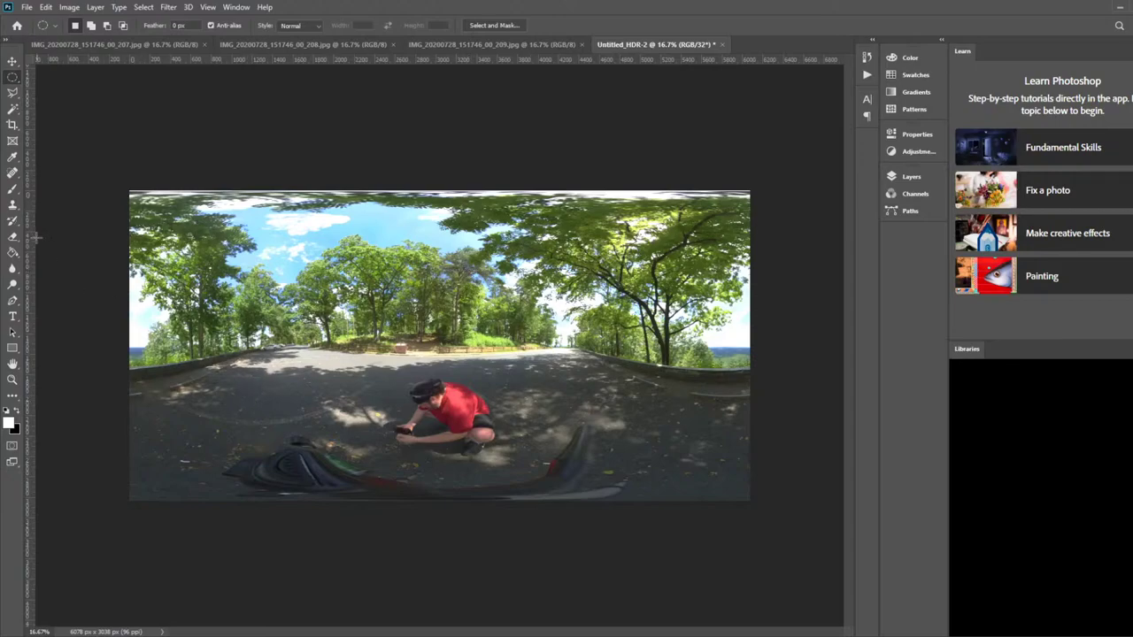
# Outline the crouching man and the dark distorted object along the panorama's lower edge with the Polygonal Lasso
pyautogui.click(13, 92)
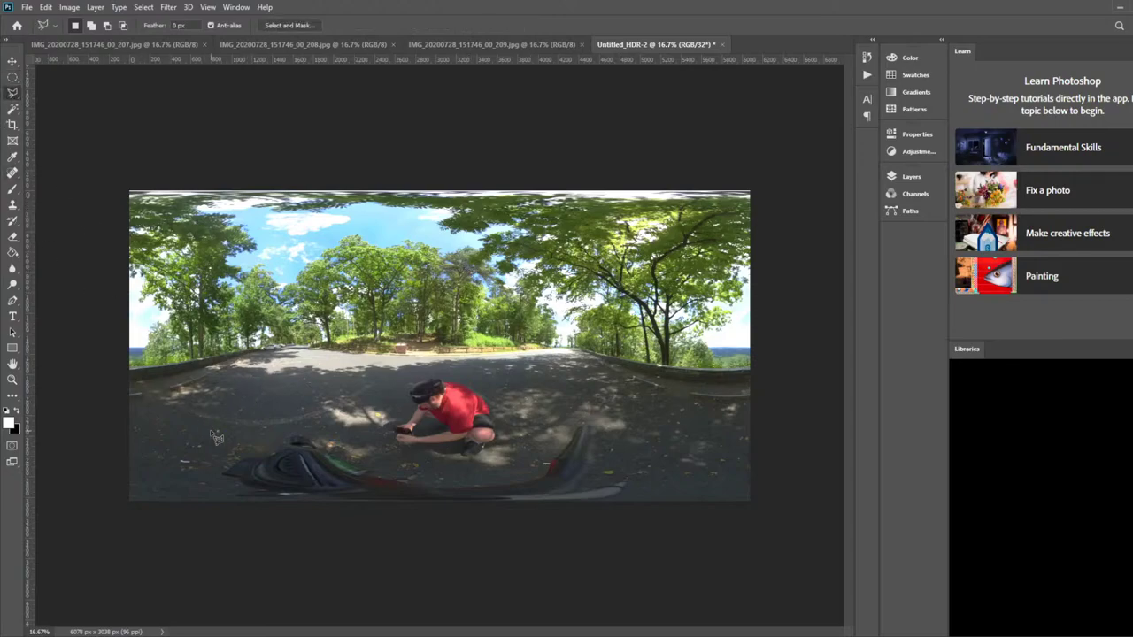
pyautogui.click(106, 498)
pyautogui.press('Escape')
pyautogui.moveTo(693, 507)
pyautogui.mouseDown()
pyautogui.moveTo(632, 472)
pyautogui.moveTo(597, 410)
pyautogui.moveTo(551, 422)
pyautogui.moveTo(529, 451)
pyautogui.moveTo(502, 412)
pyautogui.moveTo(445, 372)
pyautogui.moveTo(395, 387)
pyautogui.moveTo(394, 417)
pyautogui.moveTo(375, 438)
pyautogui.moveTo(304, 428)
pyautogui.moveTo(216, 452)
pyautogui.moveTo(189, 498)
pyautogui.moveTo(204, 526)
pyautogui.moveTo(356, 578)
pyautogui.moveTo(687, 536)
pyautogui.mouseUp()
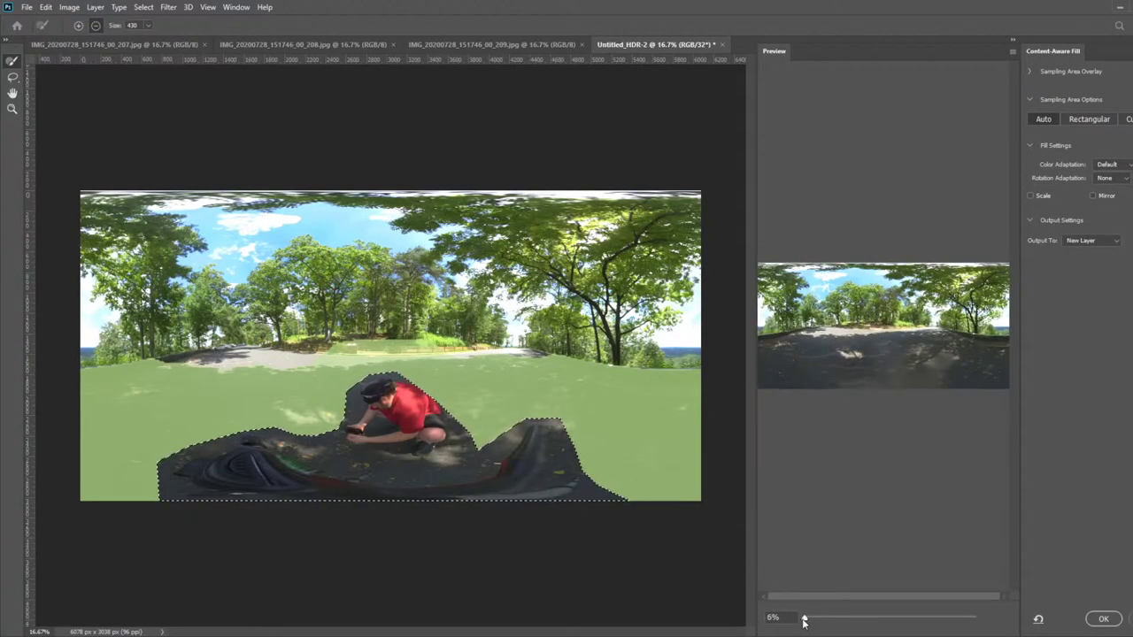
# Try Content-Aware Fill on the selection with Mirror enabled, Color Adaptation Very High and Rotation Adaptation Full
pyautogui.moveTo(824, 618)
pyautogui.mouseDown()
pyautogui.moveTo(832, 624)
pyautogui.moveTo(807, 622)
pyautogui.mouseUp()
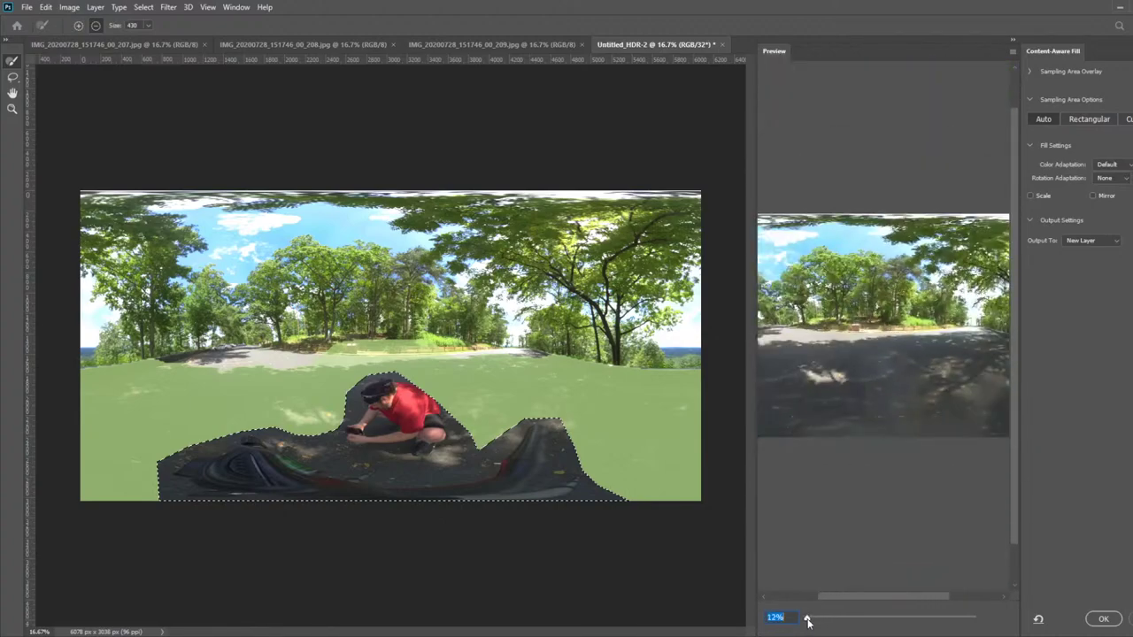
pyautogui.click(1092, 196)
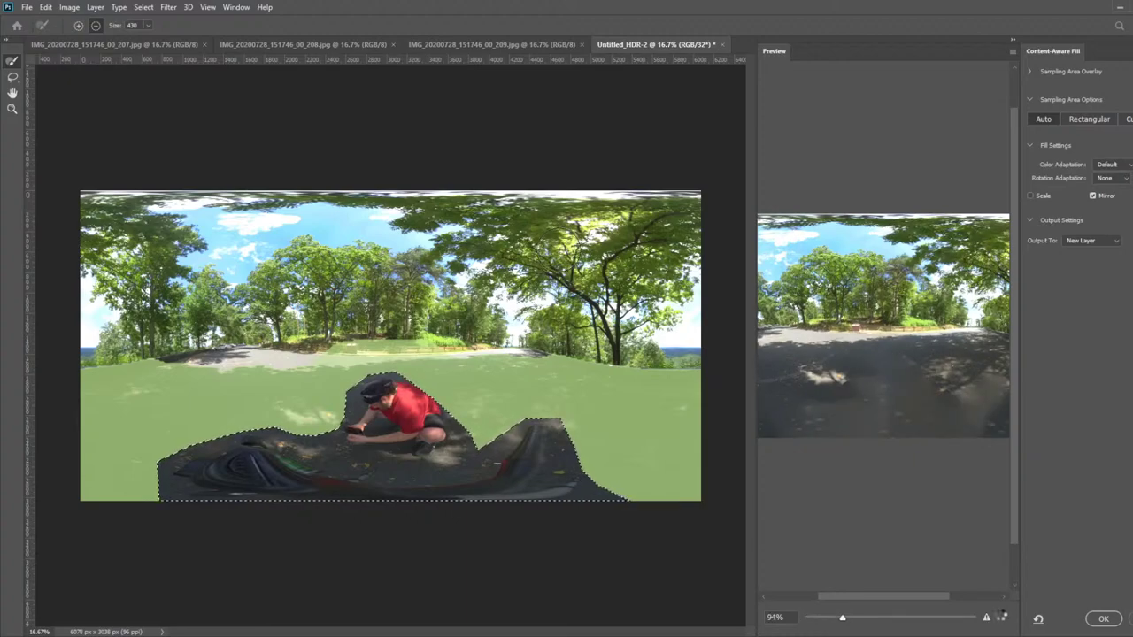
pyautogui.click(1129, 171)
pyautogui.click(1117, 209)
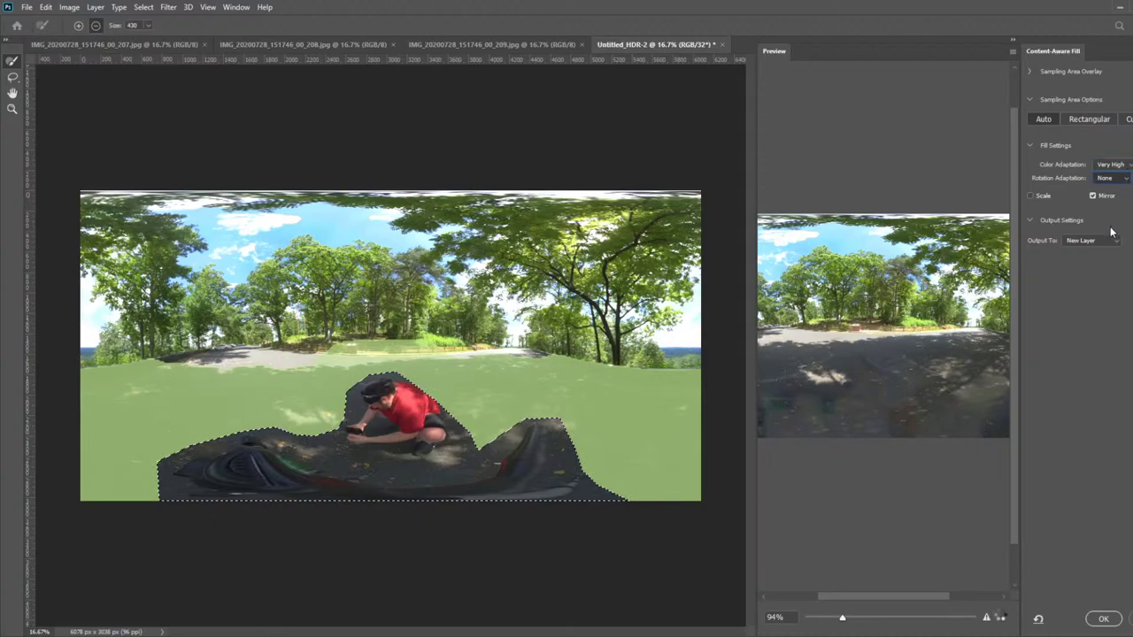
pyautogui.press('End')
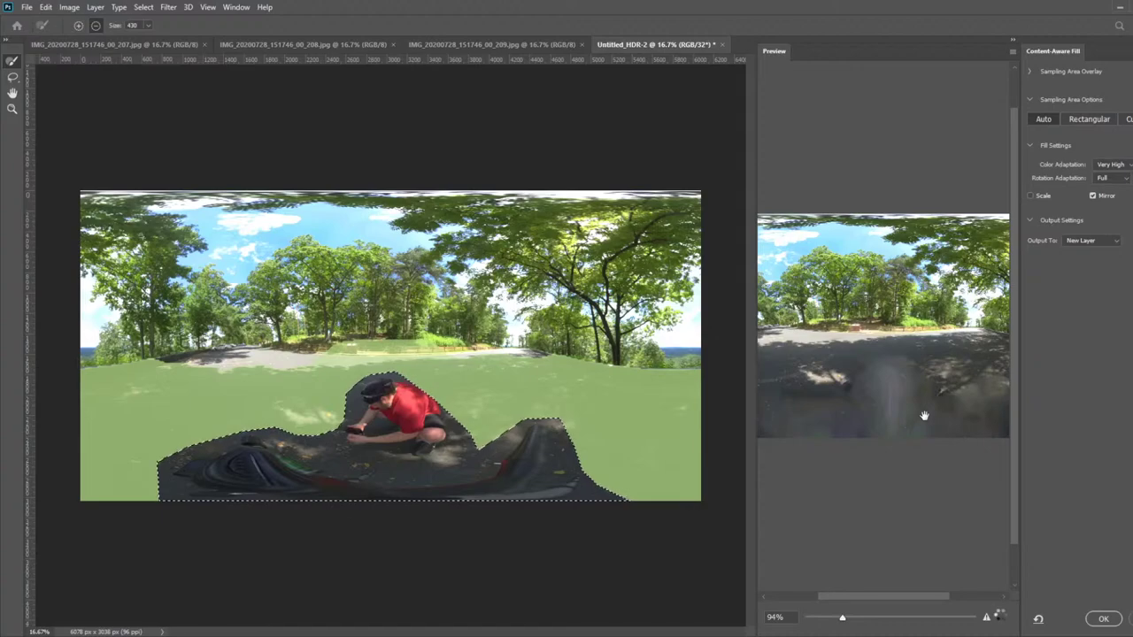
# Try rectangular sampling, then custom sampling painted over the asphalt beside the man and on both sides of the dark object
pyautogui.click(1097, 124)
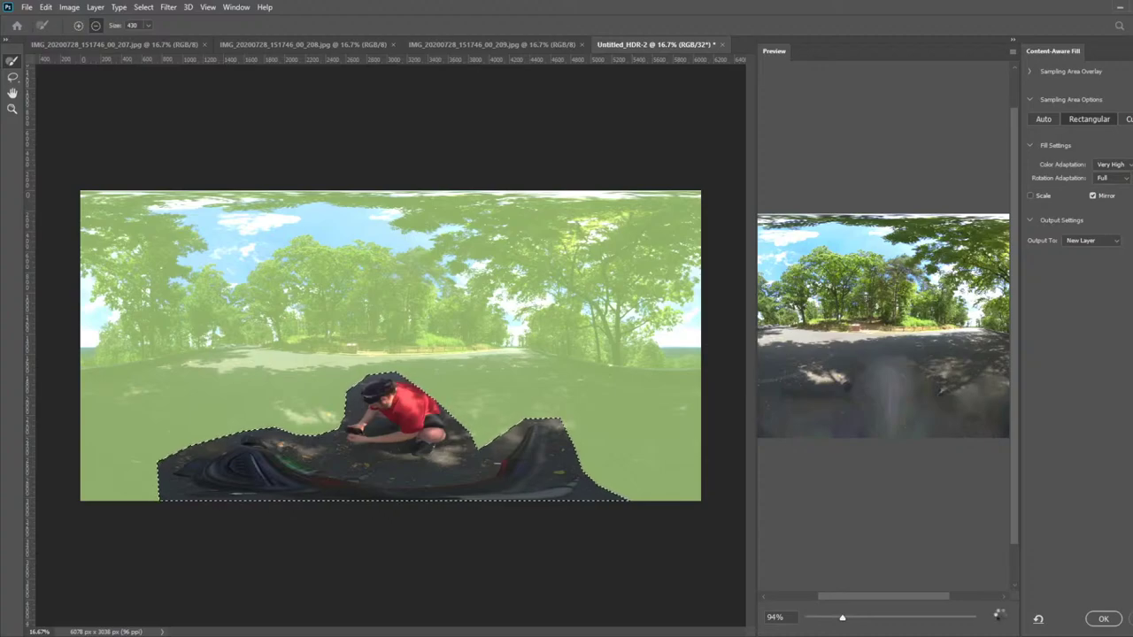
pyautogui.click(1129, 118)
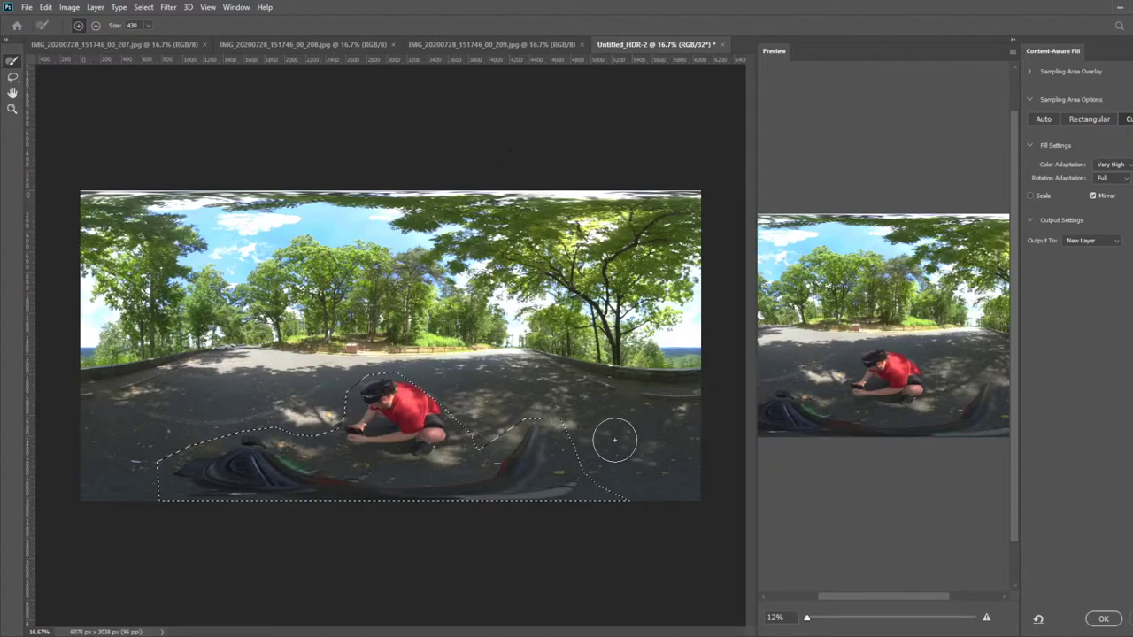
pyautogui.moveTo(115, 438)
pyautogui.mouseDown()
pyautogui.moveTo(108, 469)
pyautogui.moveTo(156, 433)
pyautogui.mouseUp()
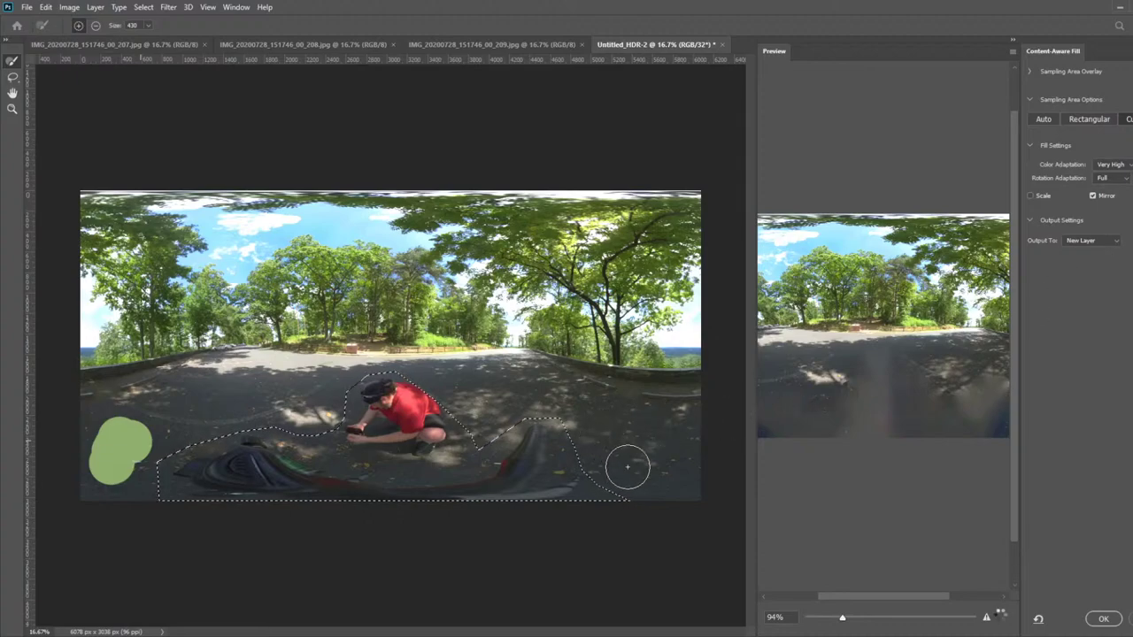
pyautogui.moveTo(627, 464)
pyautogui.mouseDown()
pyautogui.moveTo(673, 446)
pyautogui.moveTo(635, 446)
pyautogui.moveTo(643, 459)
pyautogui.mouseUp()
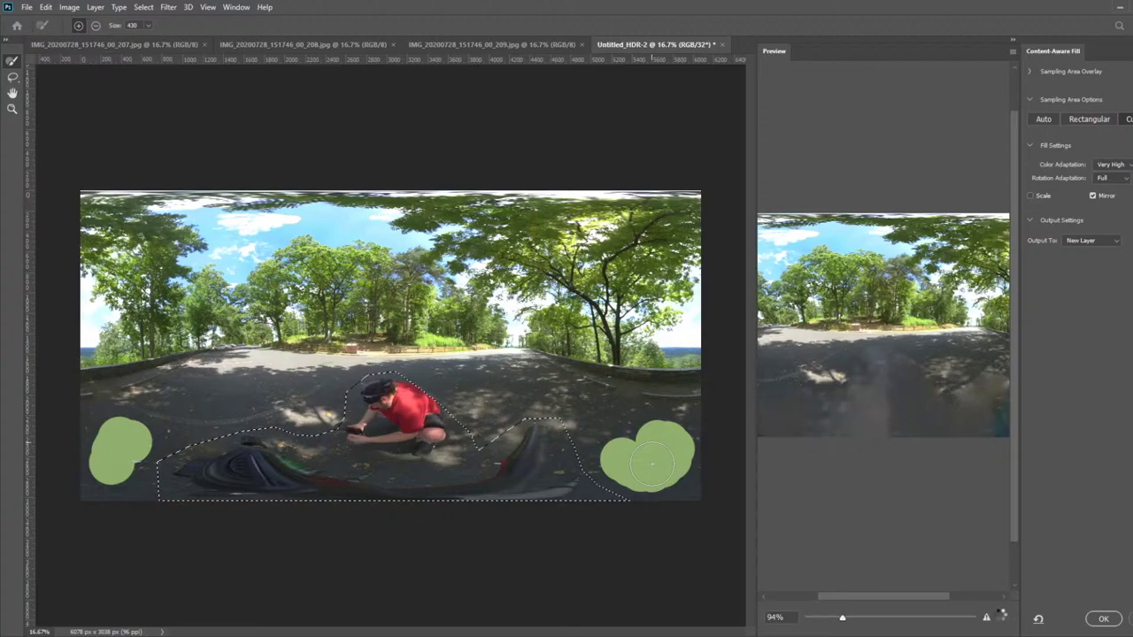
pyautogui.moveTo(652, 463)
pyautogui.mouseDown()
pyautogui.moveTo(666, 496)
pyautogui.moveTo(697, 483)
pyautogui.moveTo(682, 435)
pyautogui.moveTo(602, 425)
pyautogui.mouseUp()
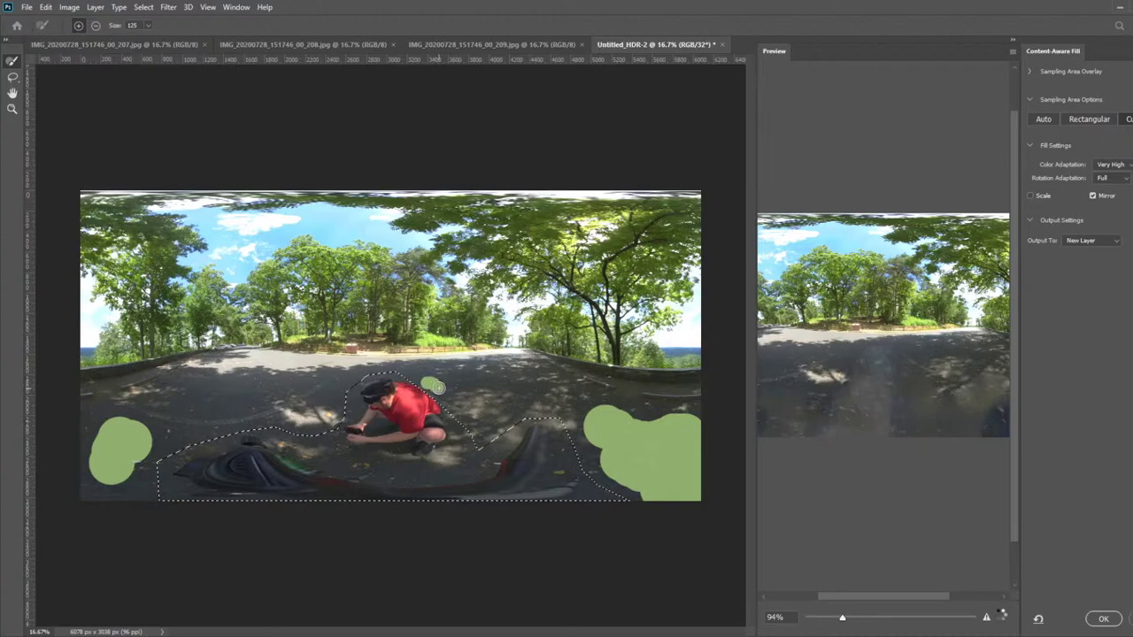
pyautogui.click(340, 380)
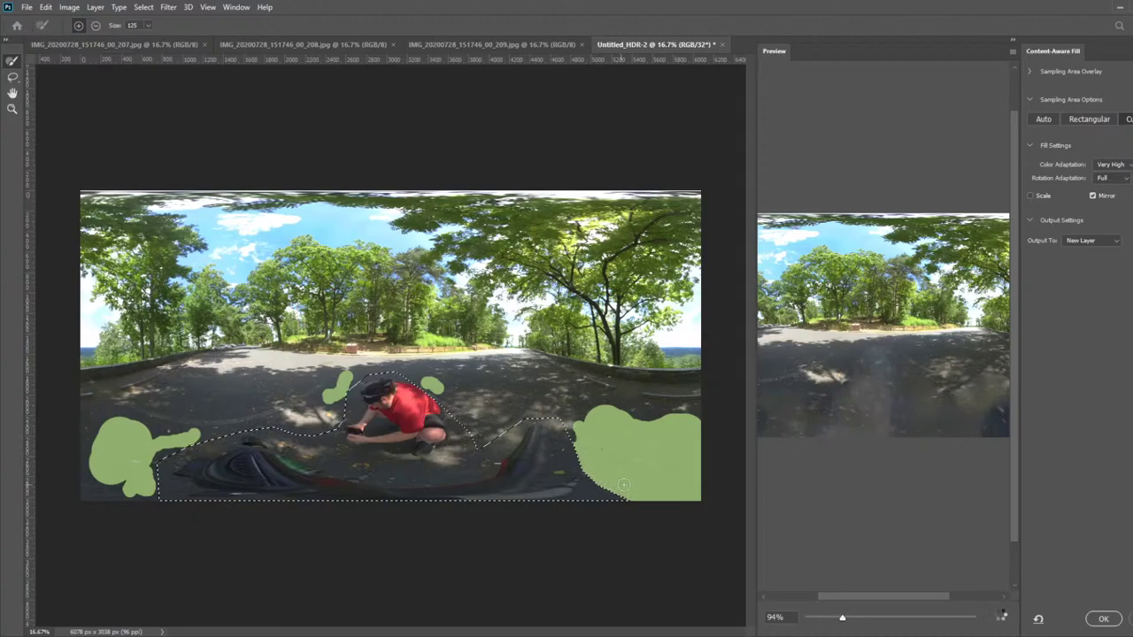
pyautogui.moveTo(624, 430)
pyautogui.mouseDown()
pyautogui.moveTo(661, 411)
pyautogui.moveTo(690, 425)
pyautogui.moveTo(703, 405)
pyautogui.moveTo(694, 442)
pyautogui.mouseUp()
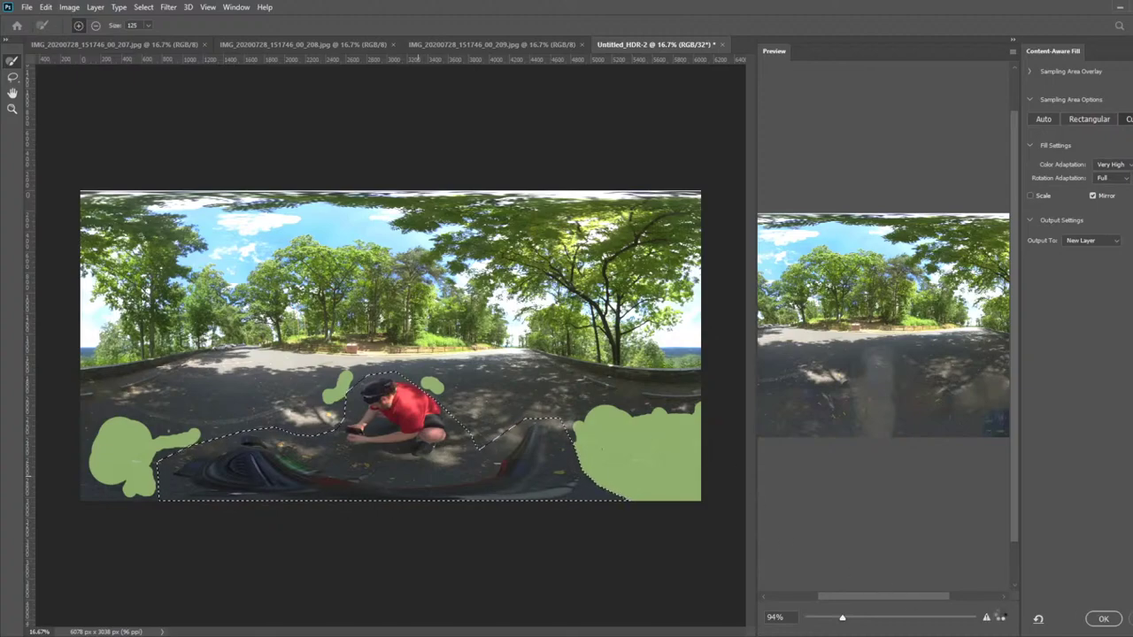
# Try to apply the content-aware fill, and clear the selection around the man and the dark object
pyautogui.click(1103, 619)
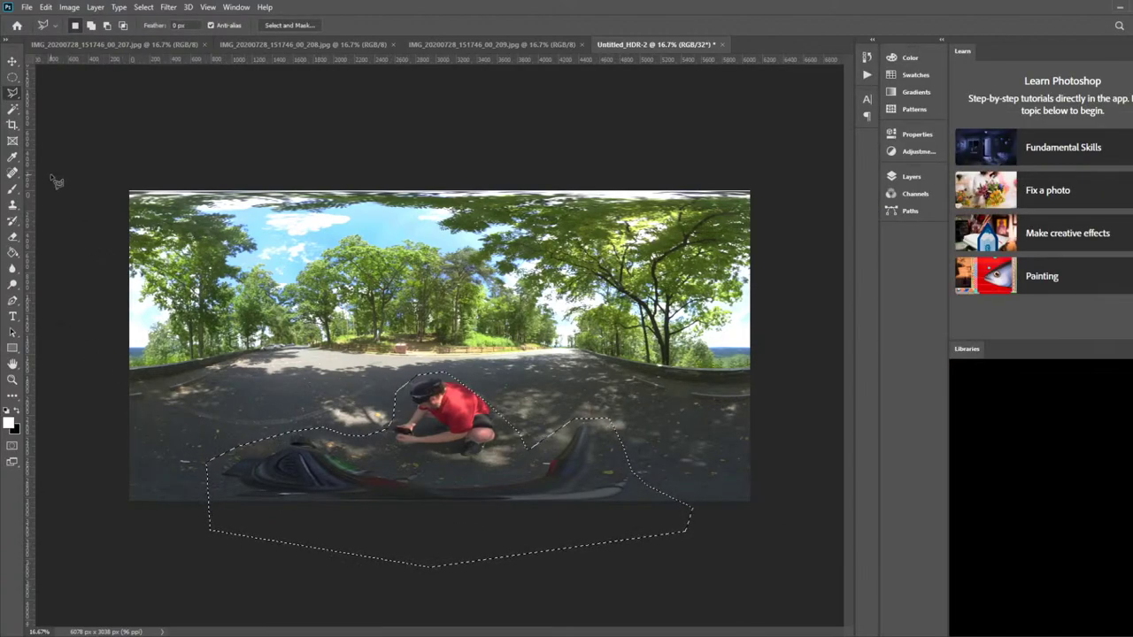
pyautogui.click(195, 528)
pyautogui.moveTo(187, 522)
pyautogui.mouseDown()
pyautogui.moveTo(209, 509)
pyautogui.moveTo(214, 467)
pyautogui.moveTo(215, 537)
pyautogui.moveTo(234, 542)
pyautogui.mouseUp()
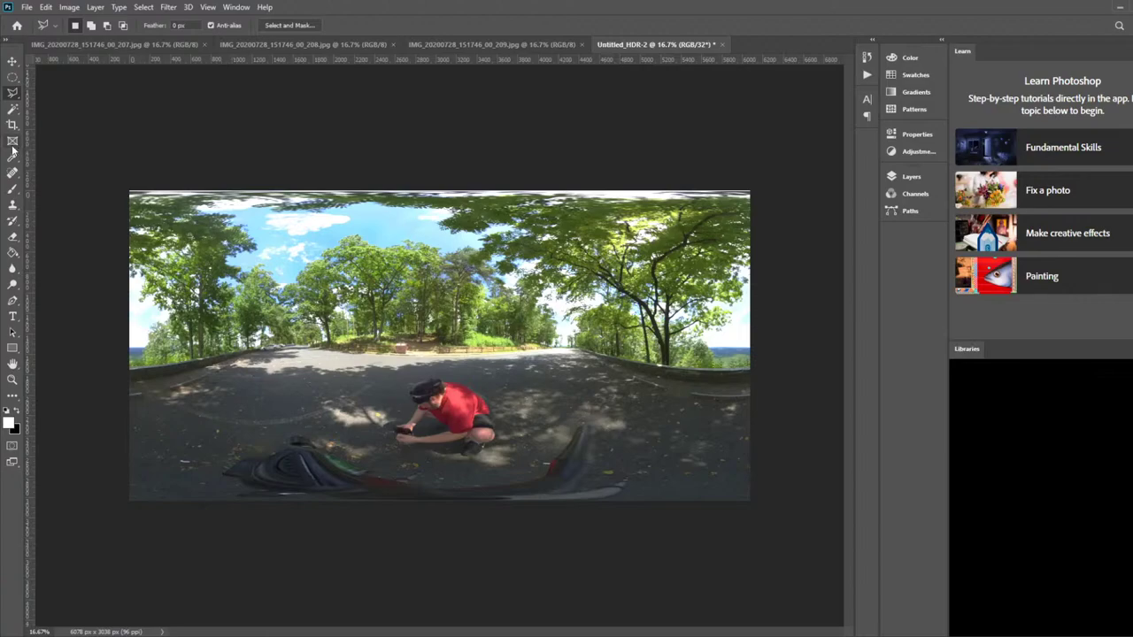
# Clone asphalt over the left end of the dark object using the Clone Stamp with a 400 px brush
pyautogui.click(13, 206)
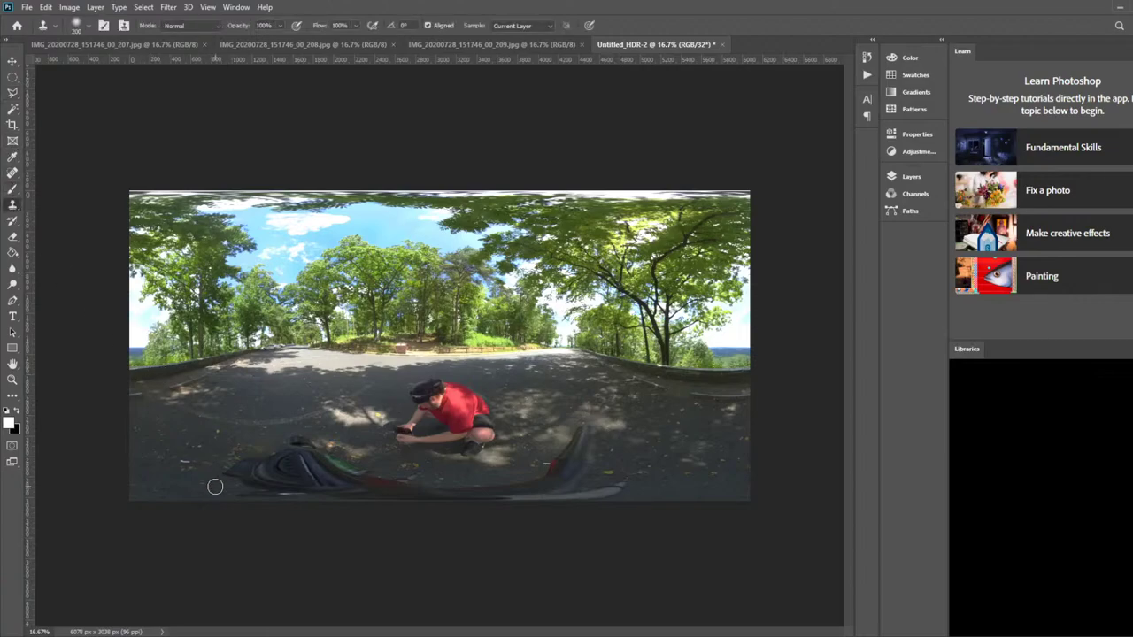
pyautogui.press(']')
pyautogui.press(']')
pyautogui.press(']')
pyautogui.moveTo(241, 470); pyautogui.dragTo(273, 459)
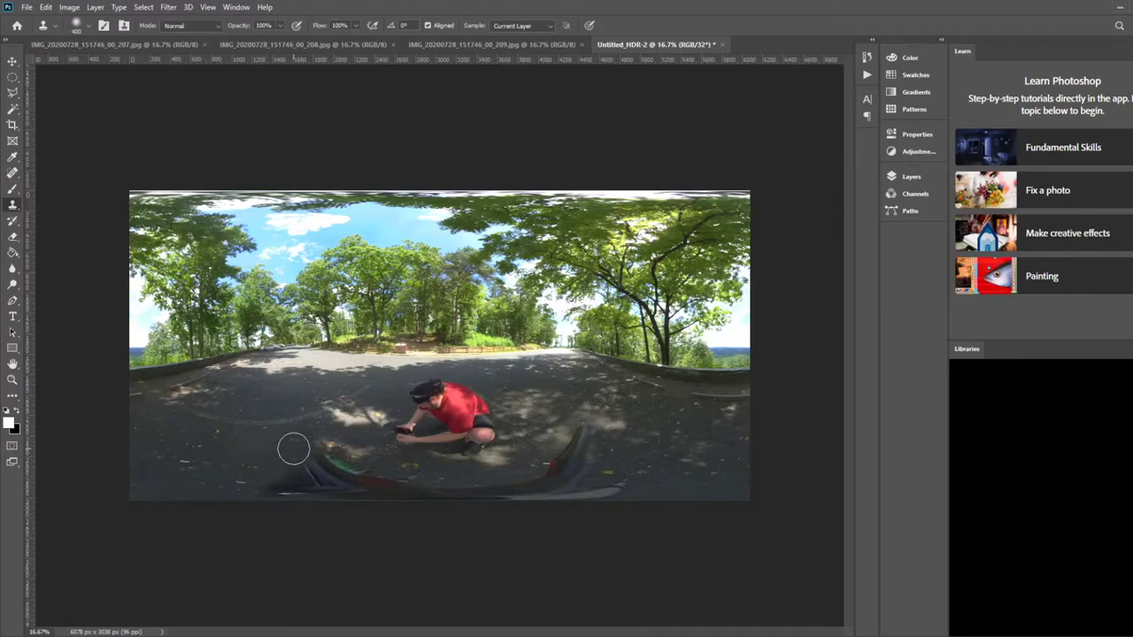
# Clone nearby asphalt over the right arm of the dark object and its strip along the lower edge
pyautogui.keyDown('alt'); pyautogui.click(163, 447); pyautogui.keyUp('alt')
pyautogui.moveTo(647, 483)
pyautogui.mouseDown()
pyautogui.moveTo(610, 483)
pyautogui.moveTo(611, 504)
pyautogui.mouseUp()
pyautogui.keyDown('alt'); pyautogui.click(658, 482); pyautogui.keyUp('alt')
pyautogui.moveTo(576, 493)
pyautogui.mouseDown()
pyautogui.moveTo(590, 487)
pyautogui.moveTo(541, 486)
pyautogui.moveTo(519, 500)
pyautogui.mouseUp()
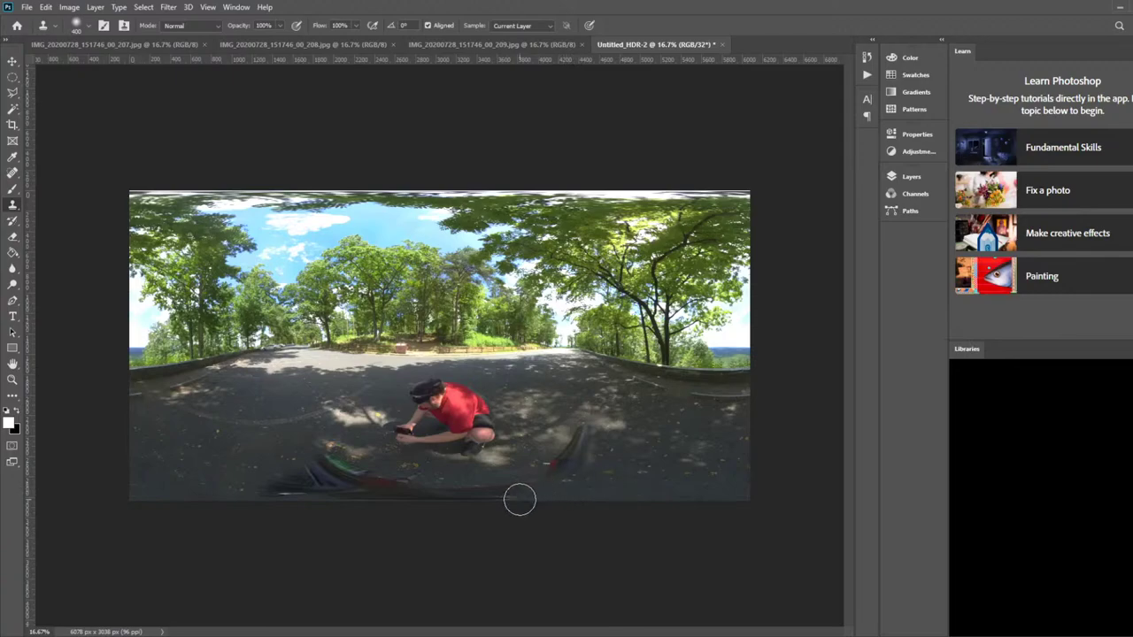
pyautogui.keyDown('alt'); pyautogui.click(625, 485); pyautogui.keyUp('alt')
pyautogui.moveTo(609, 465)
pyautogui.mouseDown()
pyautogui.moveTo(588, 435)
pyautogui.moveTo(578, 463)
pyautogui.moveTo(539, 473)
pyautogui.mouseUp()
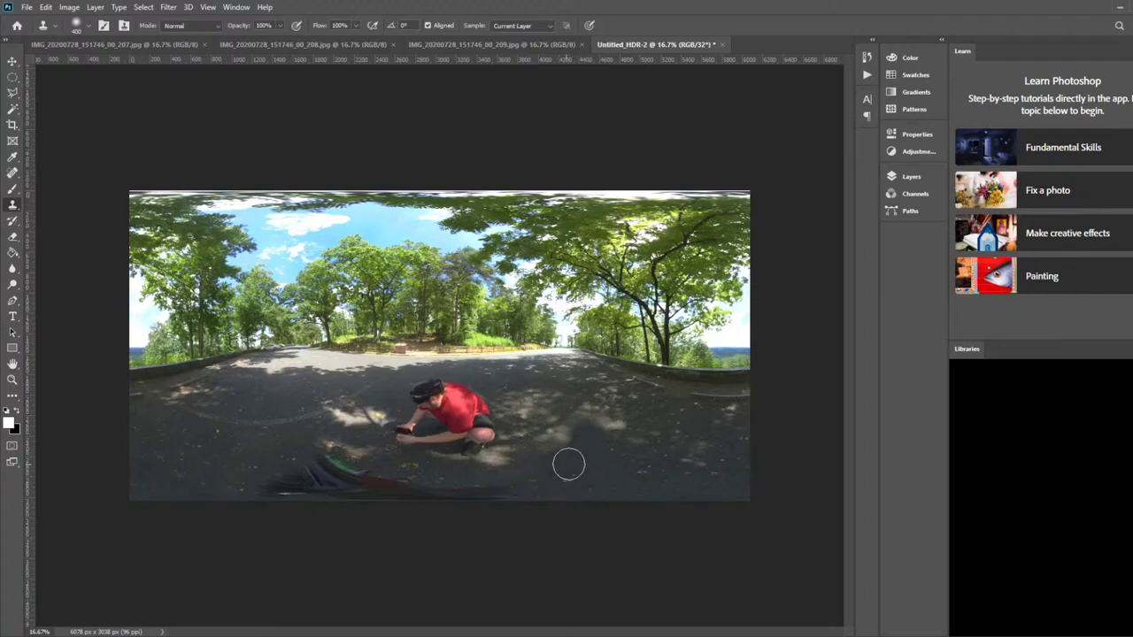
pyautogui.keyDown('alt'); pyautogui.click(613, 476); pyautogui.keyUp('alt')
pyautogui.moveTo(554, 478); pyautogui.dragTo(471, 489)
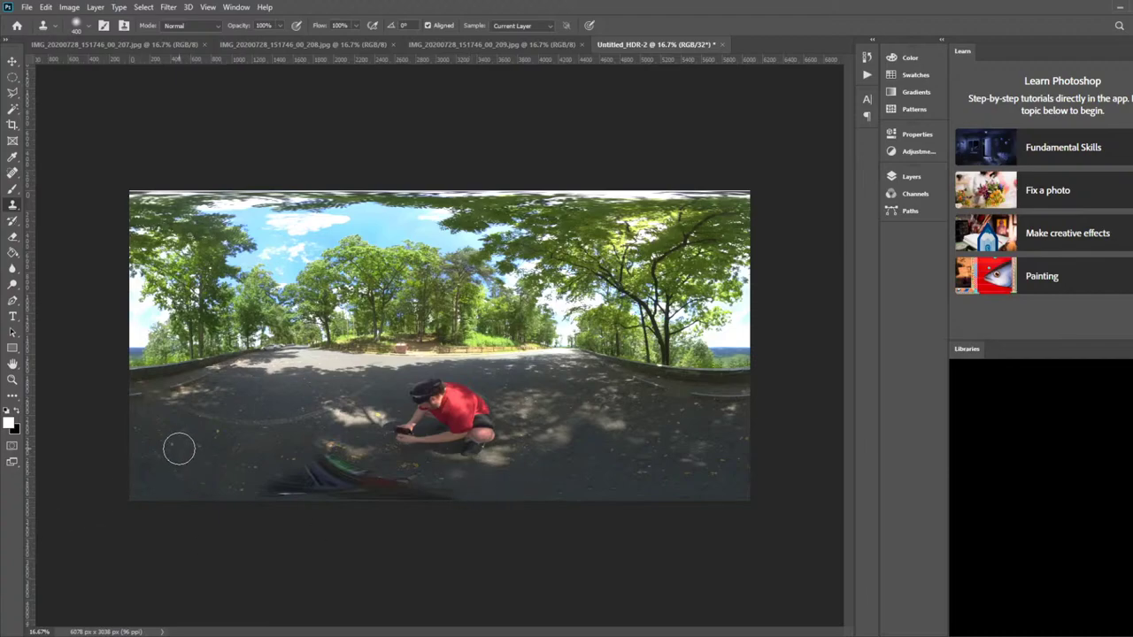
# Clone asphalt over the remaining left and central parts of the dark object below the man
pyautogui.keyDown('alt'); pyautogui.click(179, 448); pyautogui.keyUp('alt')
pyautogui.moveTo(269, 484); pyautogui.dragTo(306, 481)
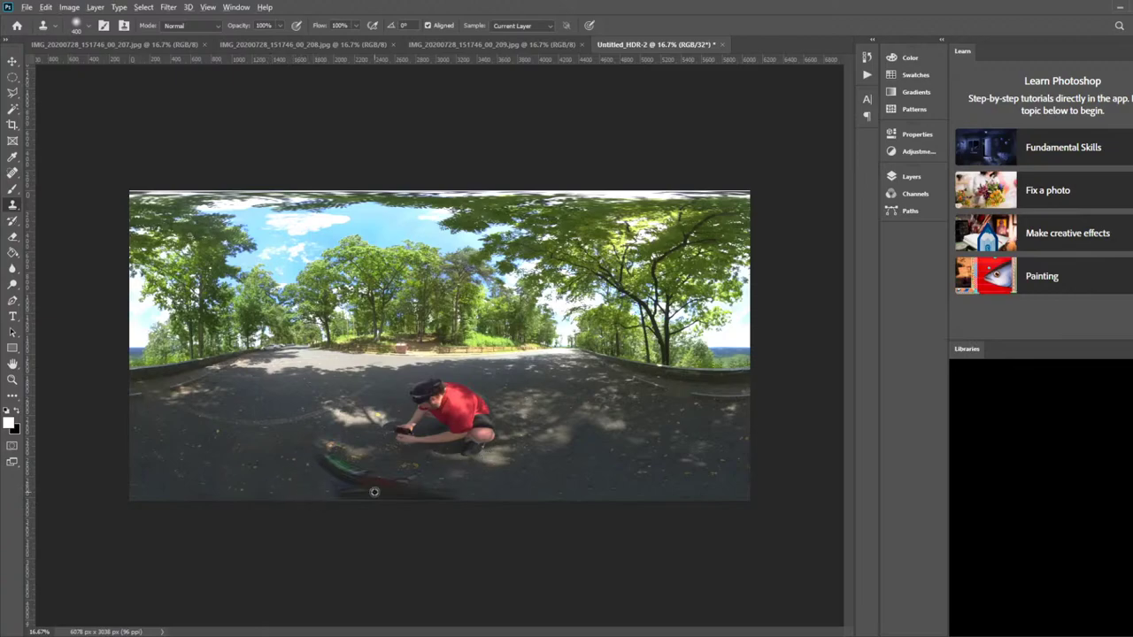
pyautogui.moveTo(323, 461)
pyautogui.mouseDown()
pyautogui.moveTo(351, 475)
pyautogui.moveTo(352, 489)
pyautogui.mouseUp()
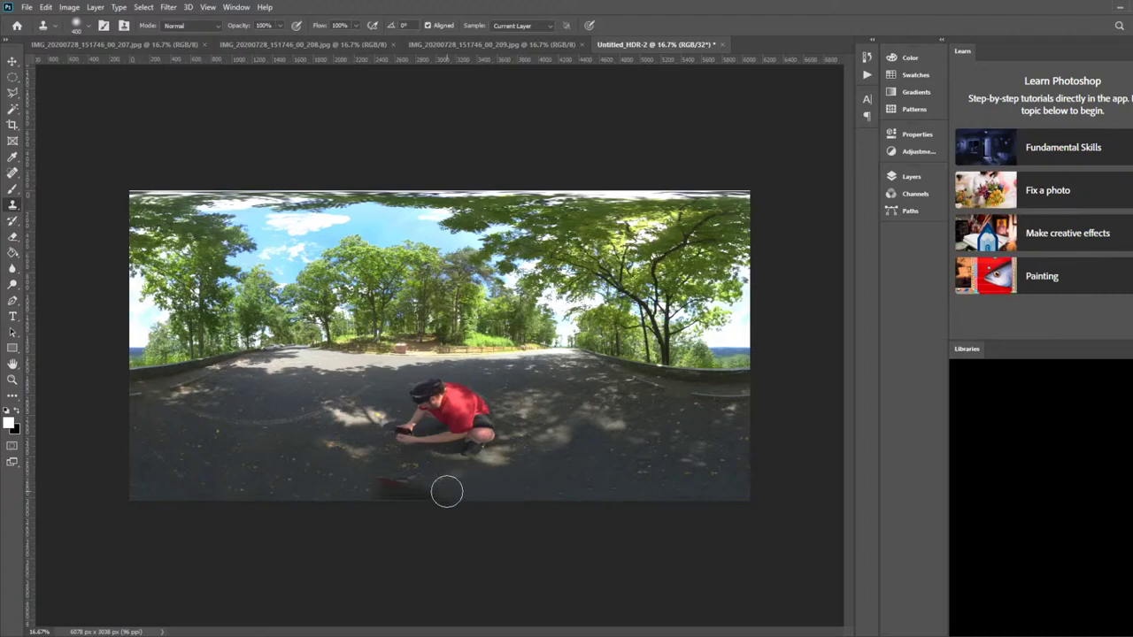
pyautogui.moveTo(438, 489)
pyautogui.mouseDown()
pyautogui.moveTo(365, 489)
pyautogui.moveTo(391, 488)
pyautogui.mouseUp()
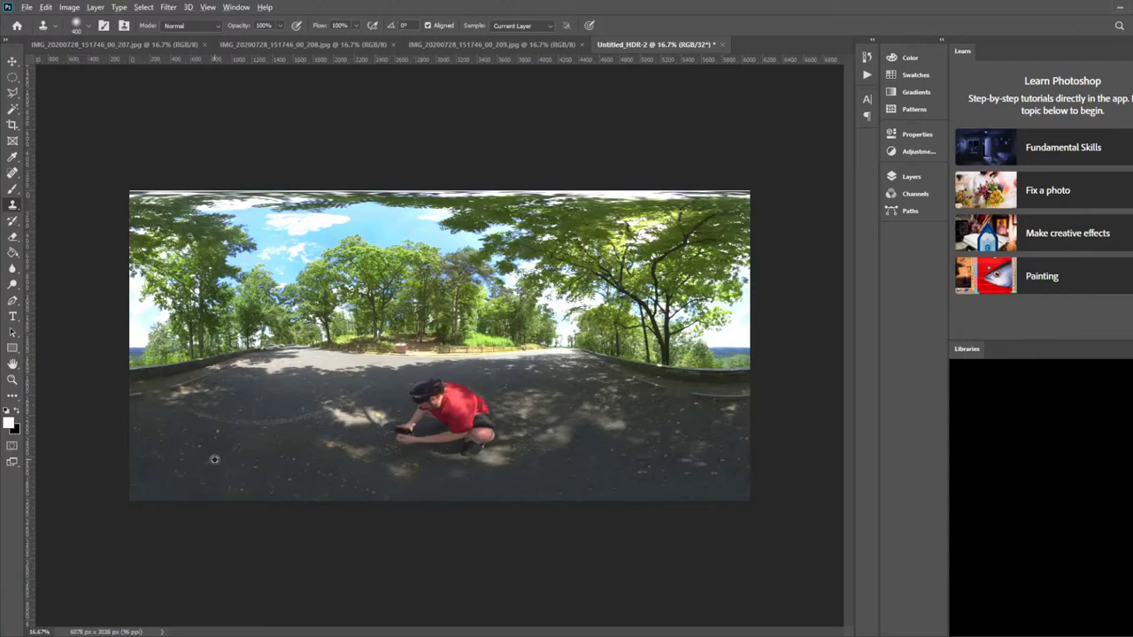
pyautogui.click(337, 482)
# Clone surrounding road texture over the crouching man to remove him from the panorama
pyautogui.keyDown('alt'); pyautogui.click(508, 480); pyautogui.keyUp('alt')
pyautogui.moveTo(407, 436)
pyautogui.mouseDown()
pyautogui.moveTo(399, 399)
pyautogui.moveTo(401, 431)
pyautogui.moveTo(404, 413)
pyautogui.moveTo(384, 425)
pyautogui.moveTo(392, 398)
pyautogui.moveTo(425, 394)
pyautogui.moveTo(413, 401)
pyautogui.mouseUp()
pyautogui.keyDown('alt'); pyautogui.click(392, 395); pyautogui.keyUp('alt')
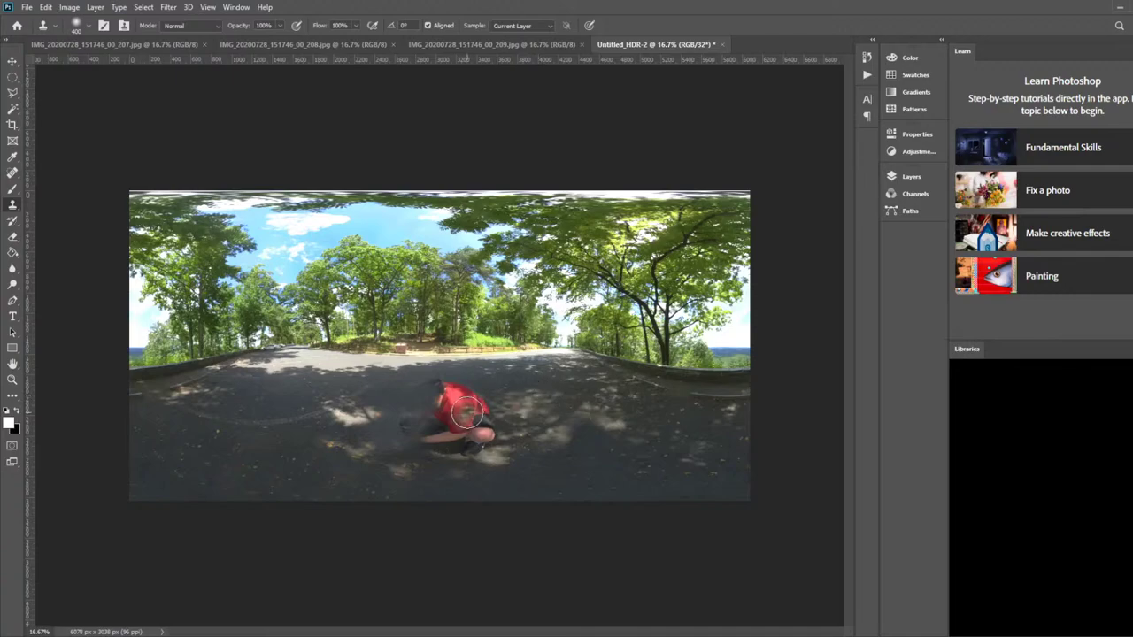
pyautogui.moveTo(468, 411)
pyautogui.mouseDown()
pyautogui.moveTo(446, 392)
pyautogui.moveTo(482, 425)
pyautogui.moveTo(467, 410)
pyautogui.moveTo(481, 440)
pyautogui.moveTo(438, 444)
pyautogui.moveTo(449, 443)
pyautogui.mouseUp()
pyautogui.keyDown('alt'); pyautogui.click(552, 467); pyautogui.keyUp('alt')
pyautogui.keyDown('alt'); pyautogui.click(531, 472); pyautogui.keyUp('alt')
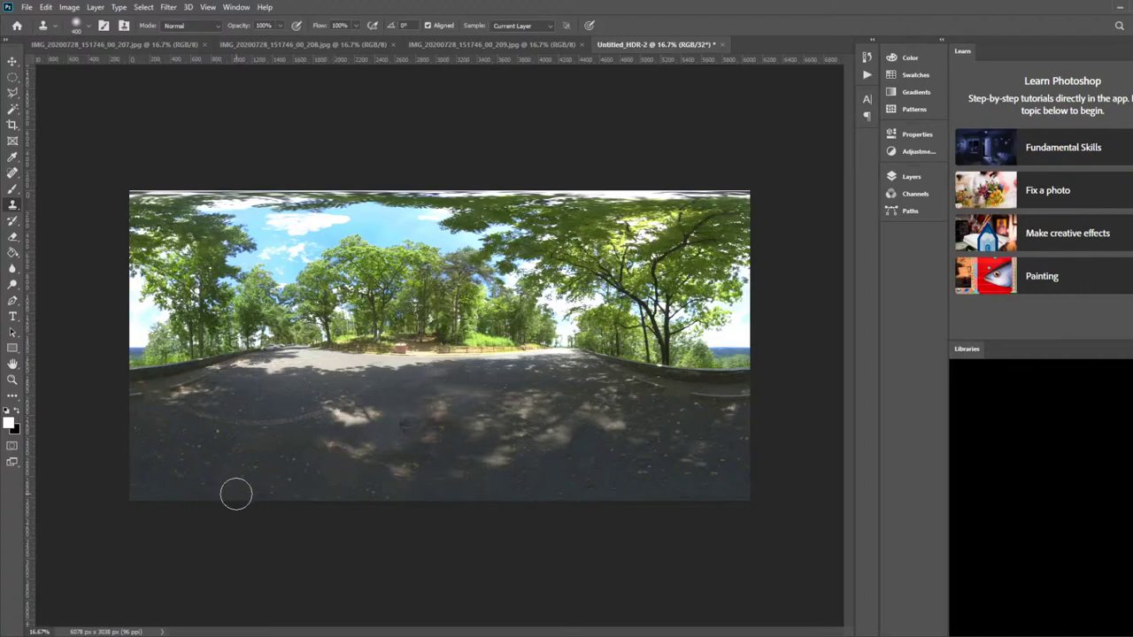
# Touch up the smudges where the man was with fresh asphalt samples, undoing the unwanted clone stroke
pyautogui.keyDown('alt'); pyautogui.click(308, 476); pyautogui.keyUp('alt')
pyautogui.moveTo(415, 434)
pyautogui.mouseDown()
pyautogui.moveTo(412, 422)
pyautogui.moveTo(444, 431)
pyautogui.mouseUp()
pyautogui.keyDown('alt'); pyautogui.click(441, 454); pyautogui.keyUp('alt')
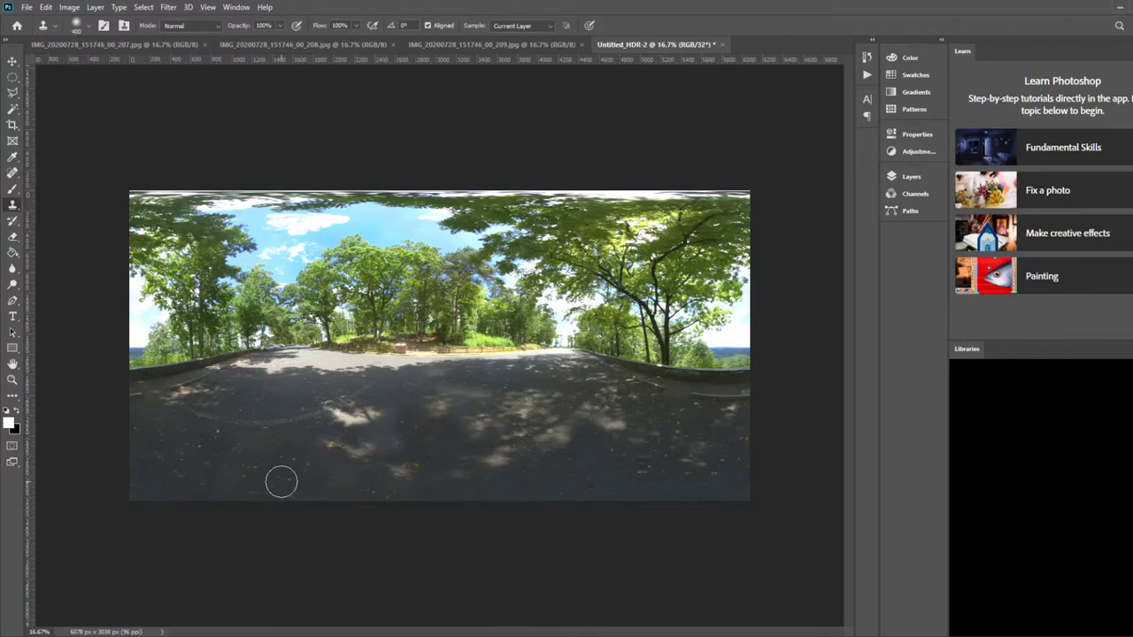
pyautogui.keyDown('alt'); pyautogui.click(434, 493); pyautogui.keyUp('alt')
pyautogui.moveTo(409, 452); pyautogui.dragTo(395, 433)
pyautogui.hotkey('ctrl', 'z')
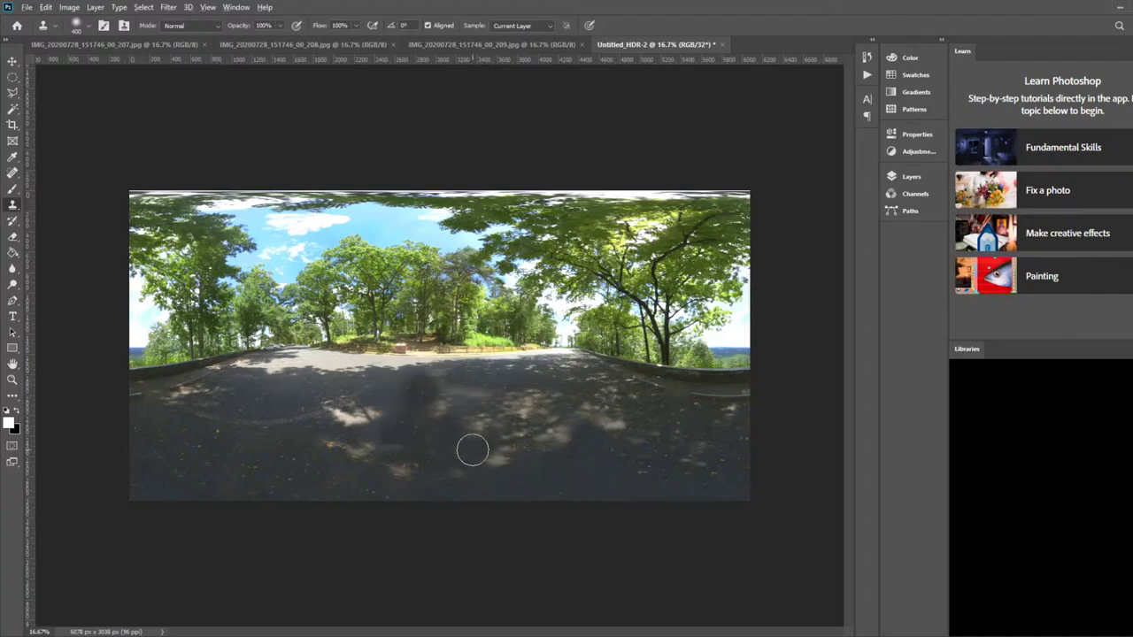
pyautogui.keyDown('alt'); pyautogui.click(391, 390); pyautogui.keyUp('alt')
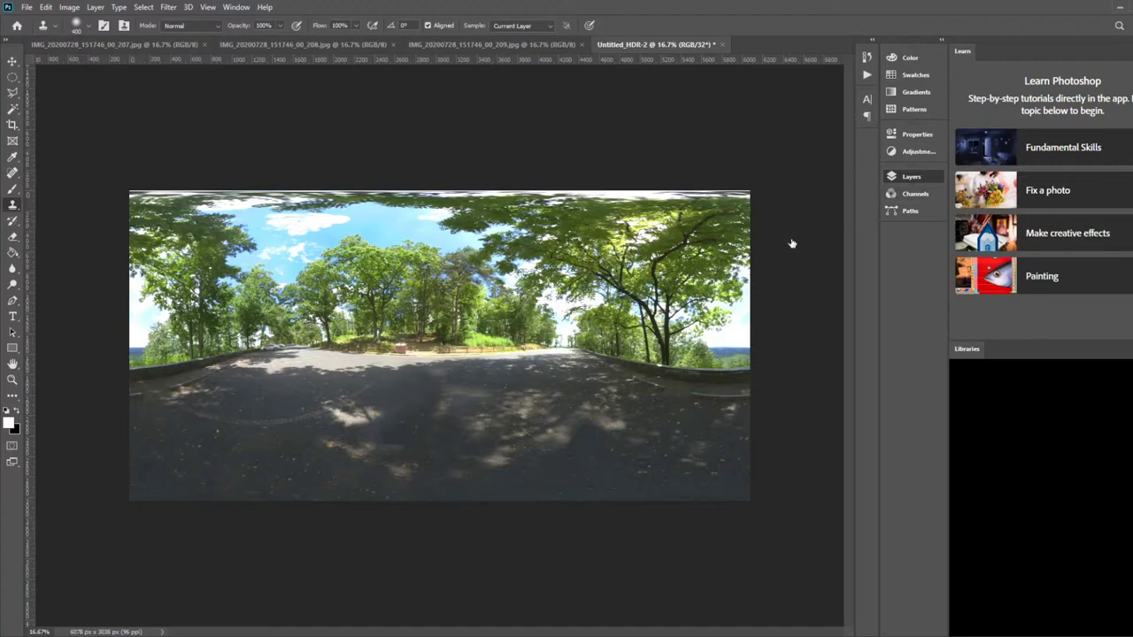
# Duplicate the retouched panorama to a new layer, merge the layers and save the file as Mountain Top Parking.hdr
pyautogui.hotkey('ctrl', 'j')
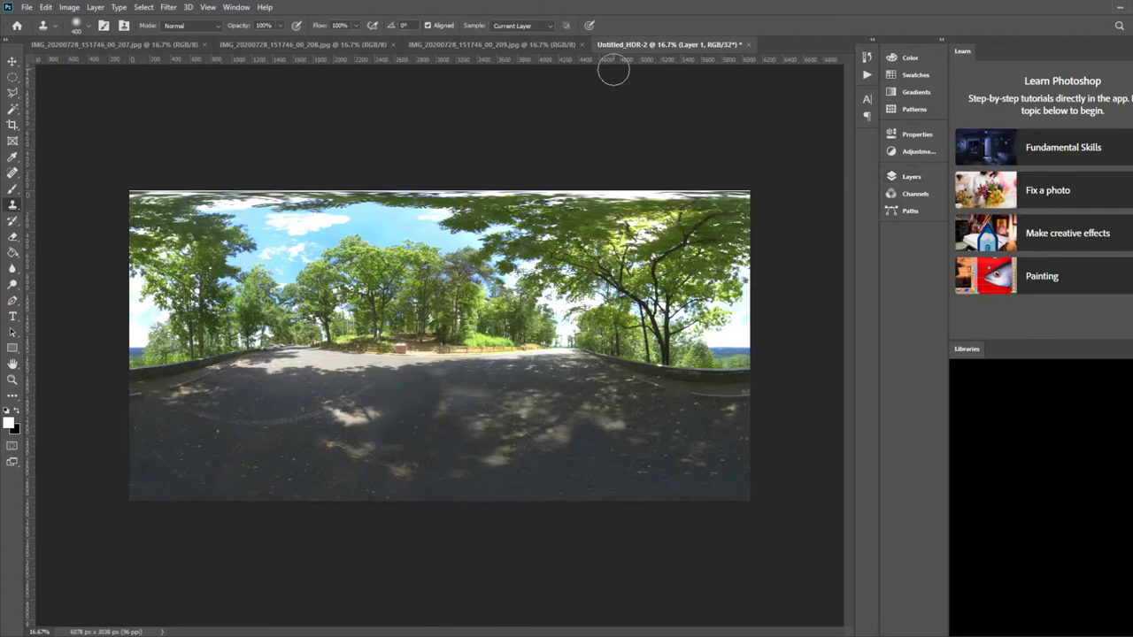
pyautogui.click(13, 77)
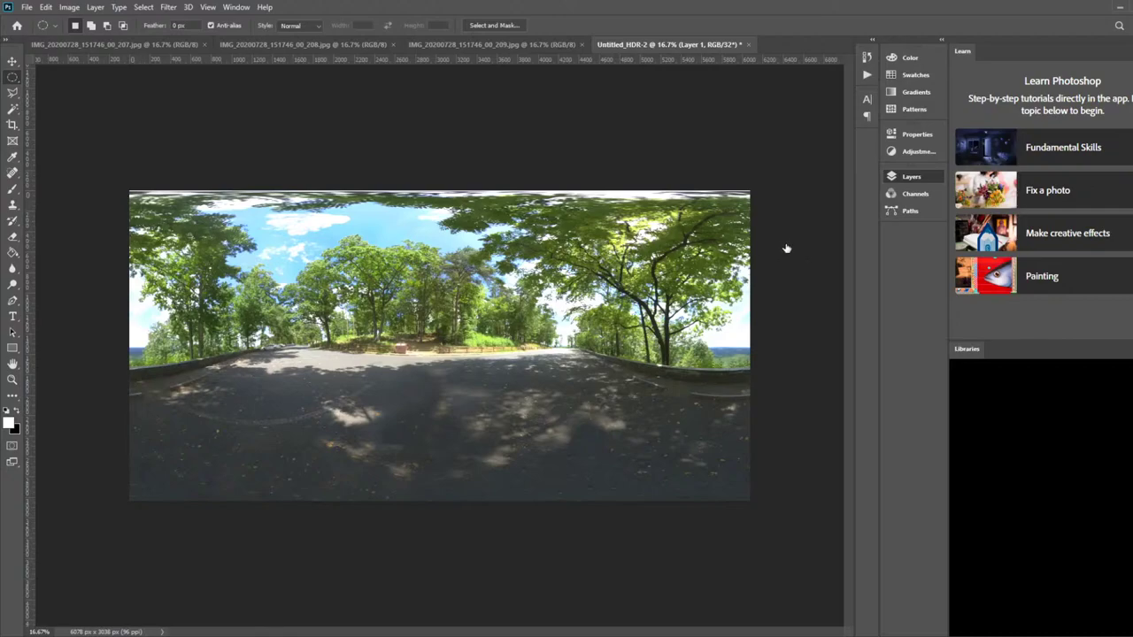
pyautogui.hotkey('ctrl', 'shift', 'e')
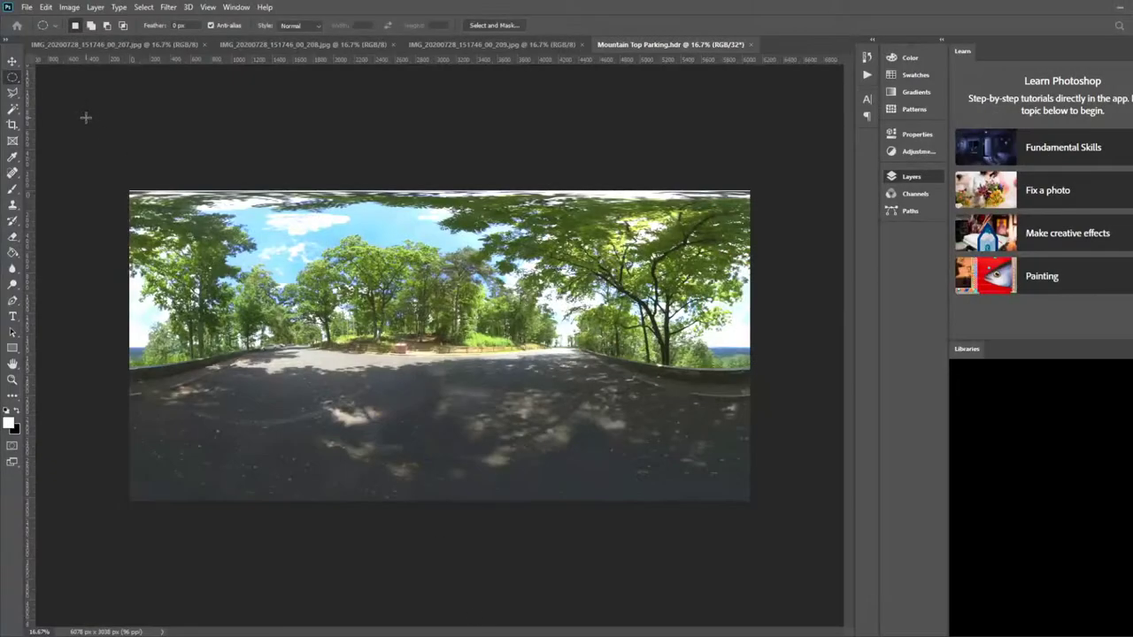
# Close Mountain Top Parking.hdr and the source photos ending in 209 and 208
pyautogui.click(752, 44)
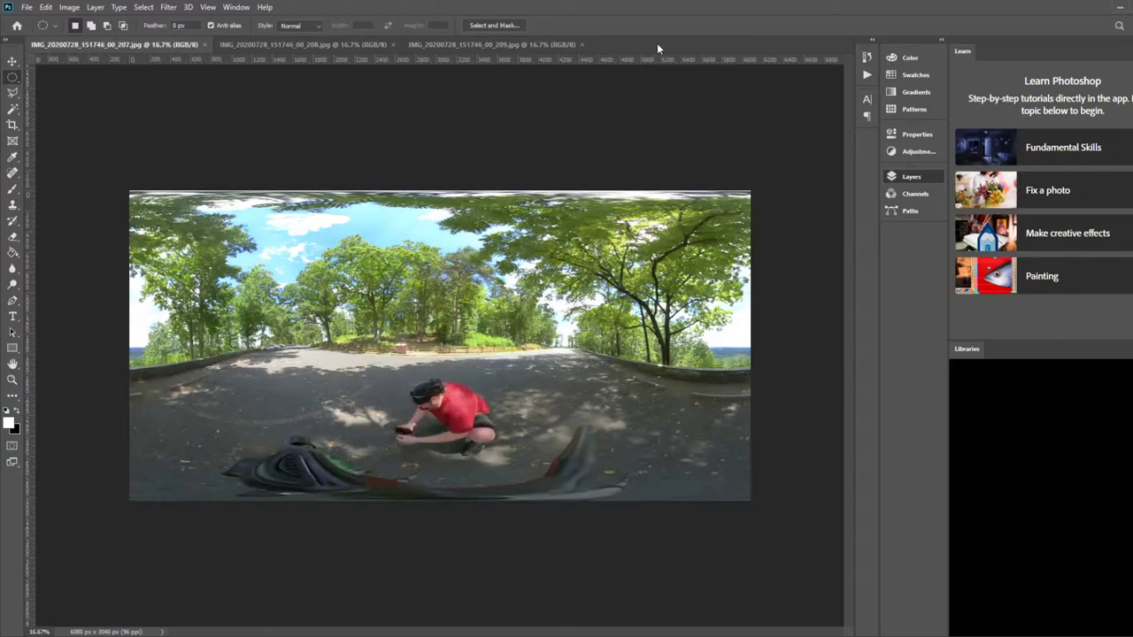
pyautogui.click(582, 44)
pyautogui.click(393, 44)
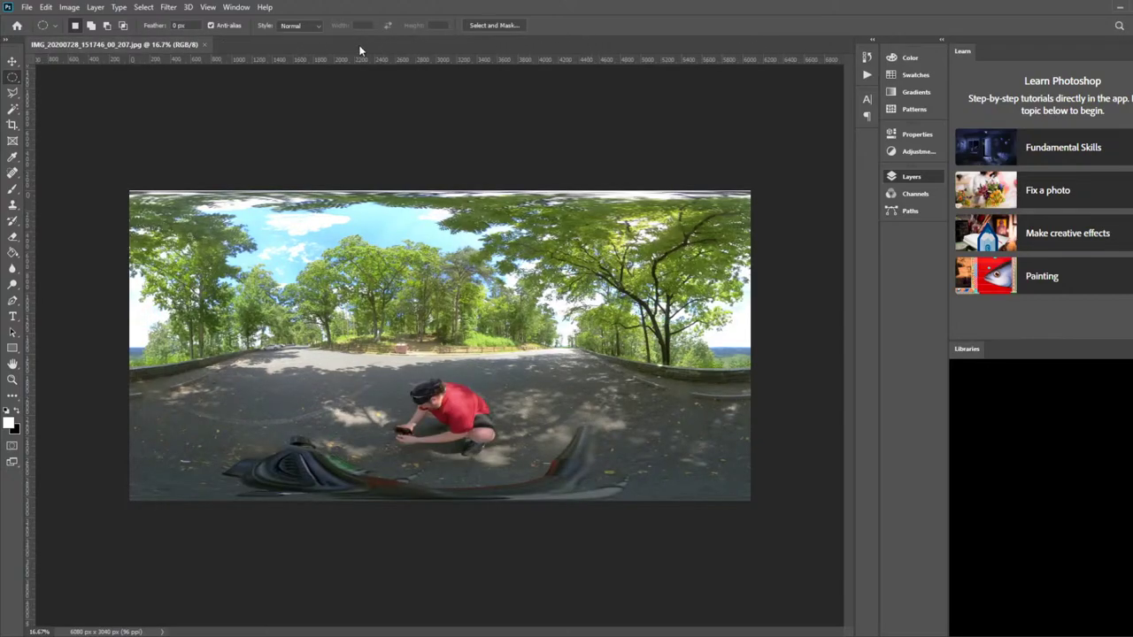
# Close the remaining source photo ending in 207
pyautogui.click(204, 45)
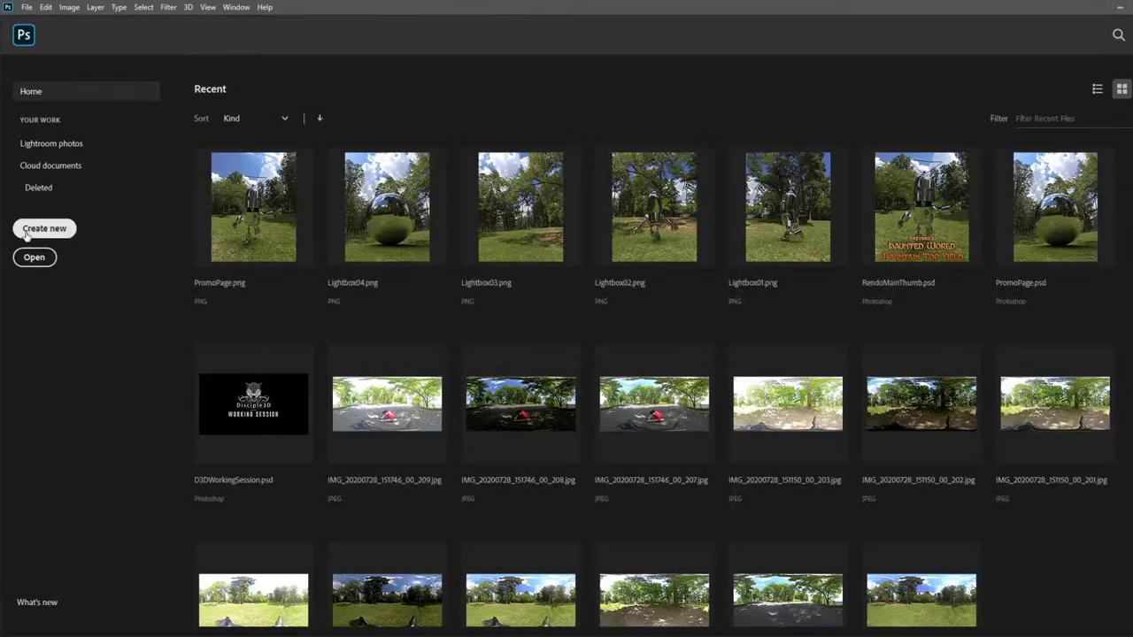
pyautogui.click(43, 259)
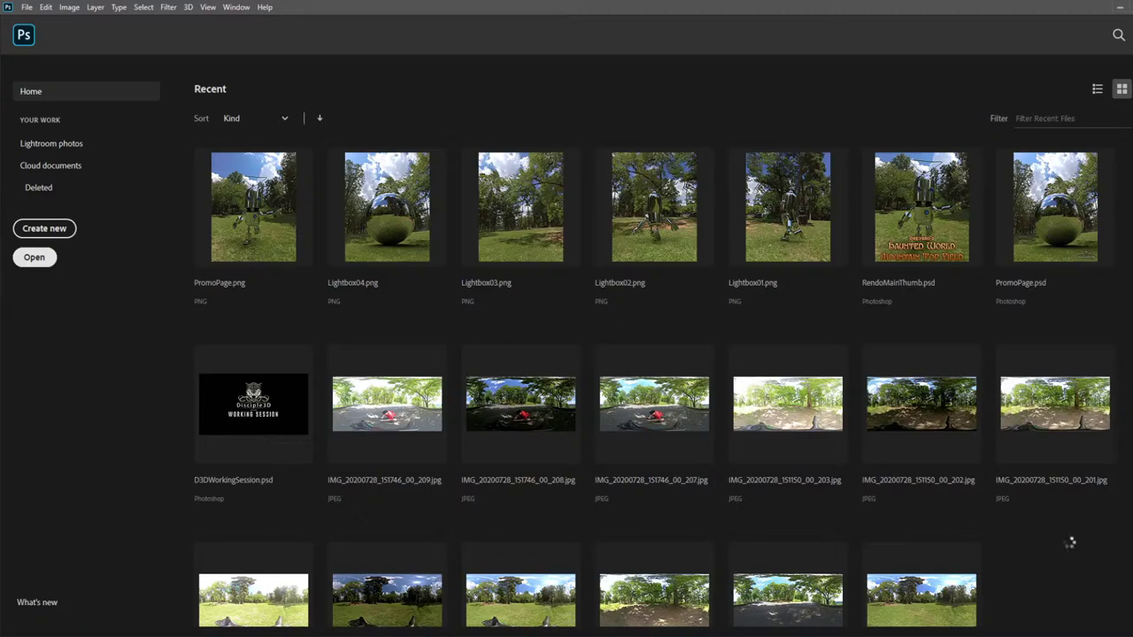
pyautogui.press('Escape')
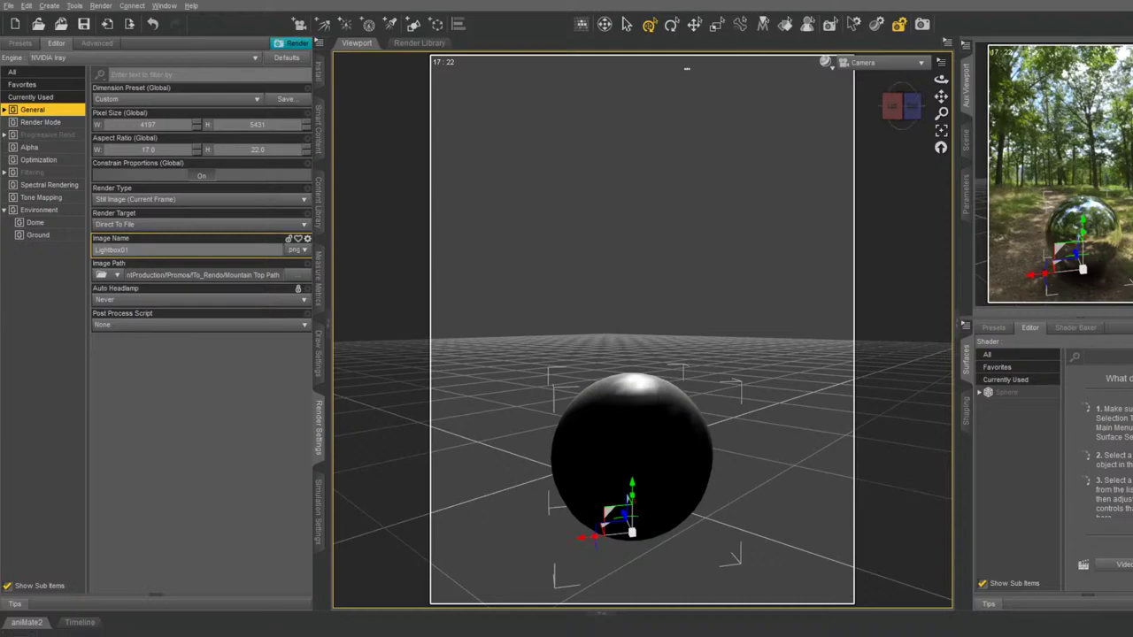
# Switch to the DAZ Studio scene, orbit the camera to a back view of the sphere and set the render's image name to Lightbox02
pyautogui.moveTo(901, 107); pyautogui.dragTo(785, 65)
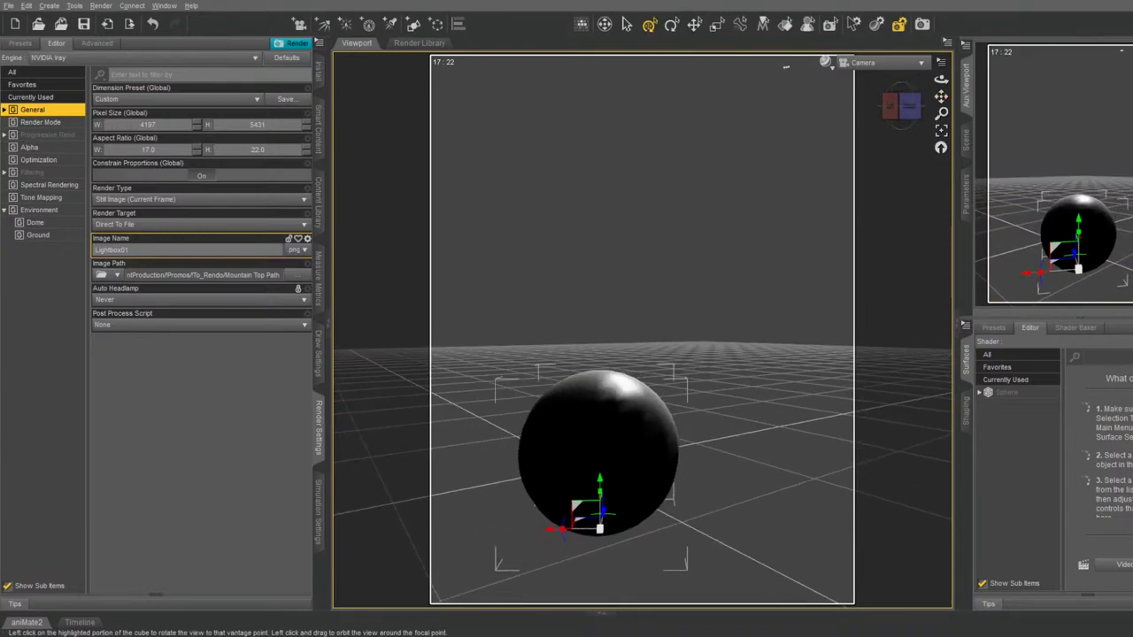
pyautogui.click(904, 104)
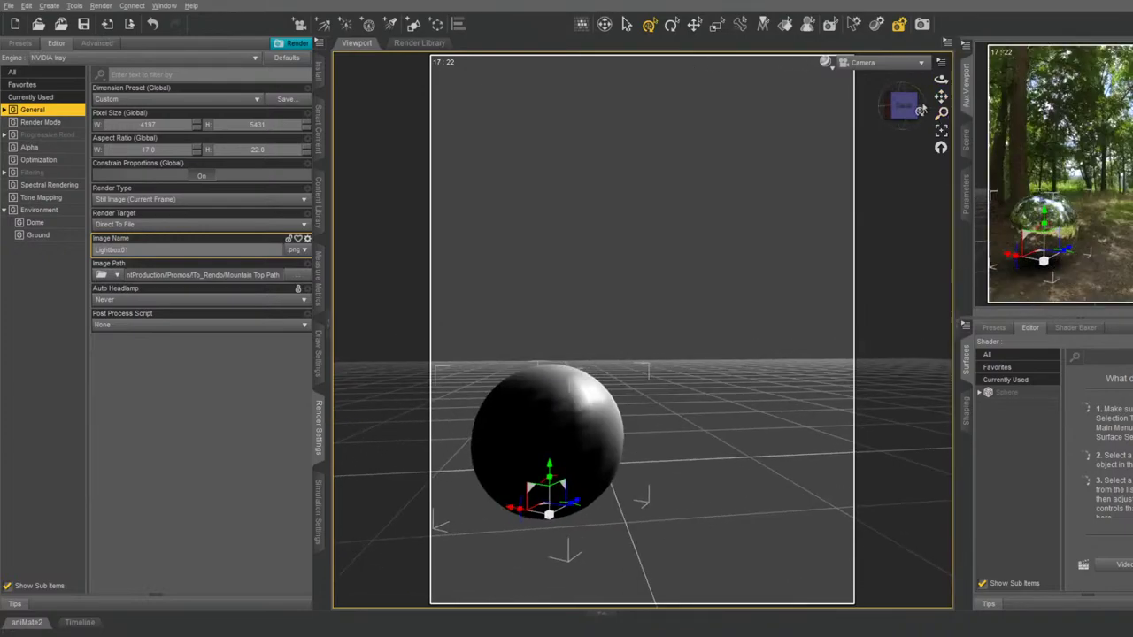
pyautogui.moveTo(941, 96); pyautogui.dragTo(900, 97)
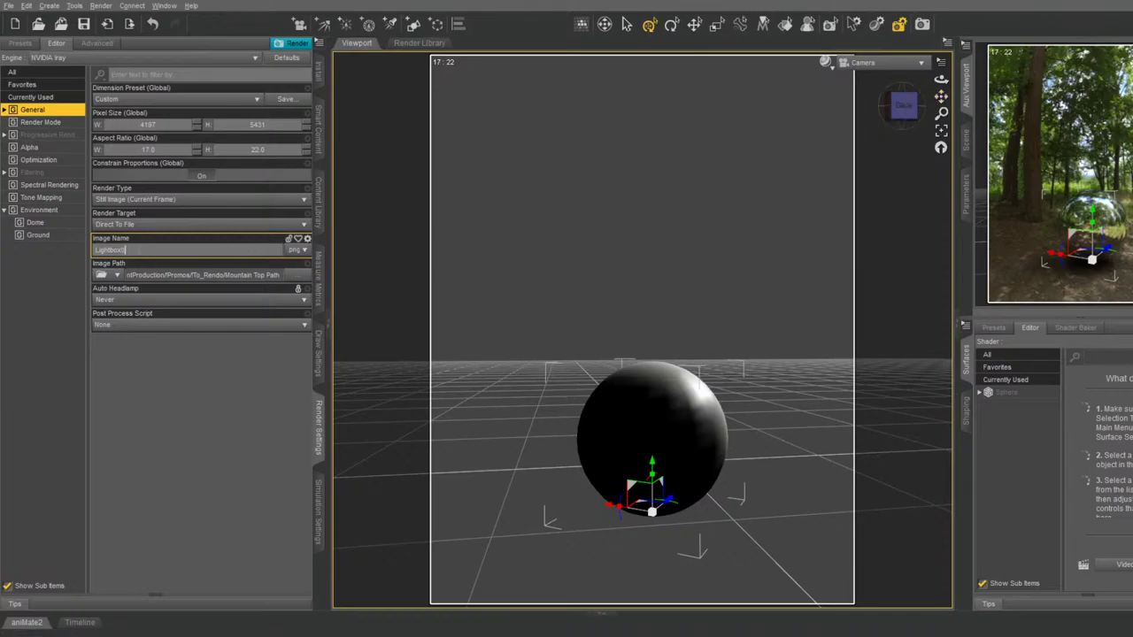
pyautogui.write('2')
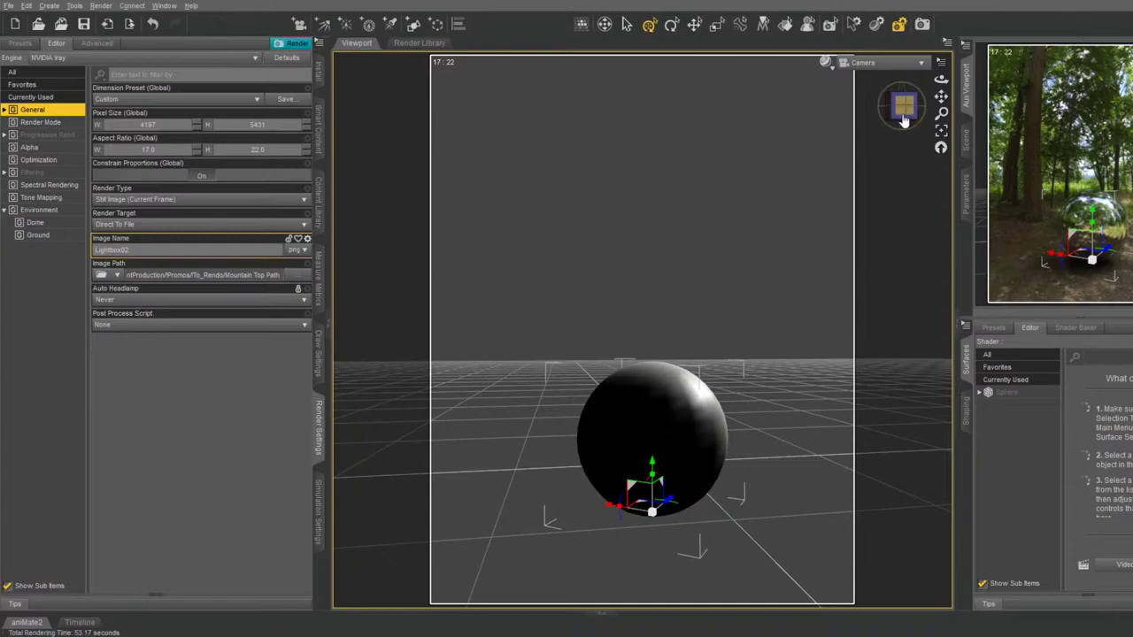
# Orbit the camera to frame the sphere from its right side and set the image name to Lightbox03
pyautogui.moveTo(904, 120); pyautogui.dragTo(899, 97)
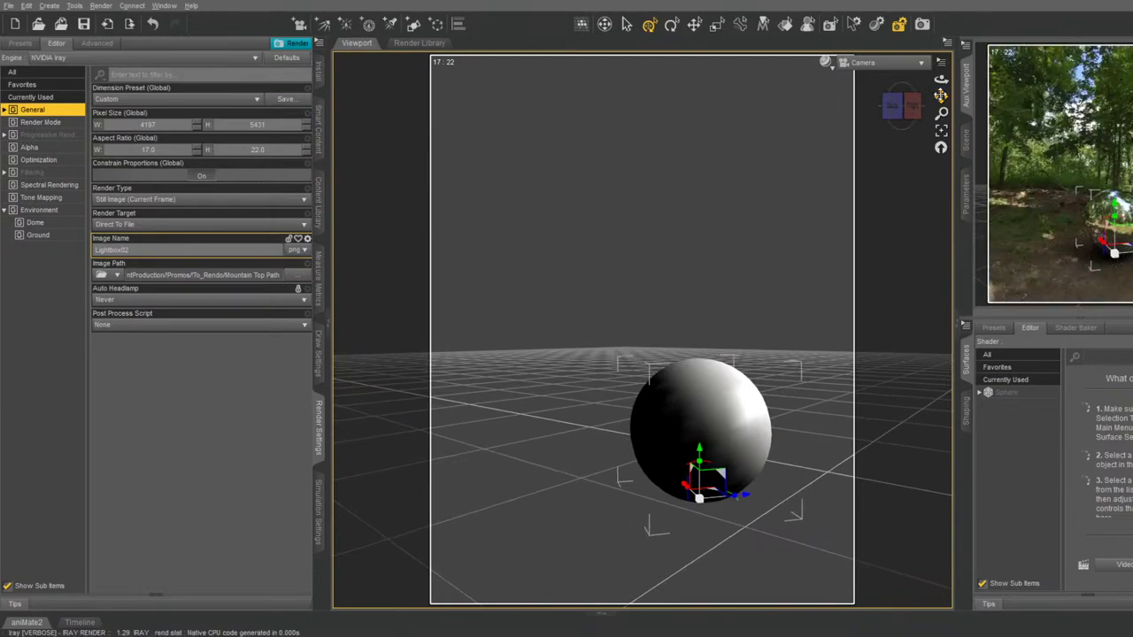
pyautogui.click(909, 118)
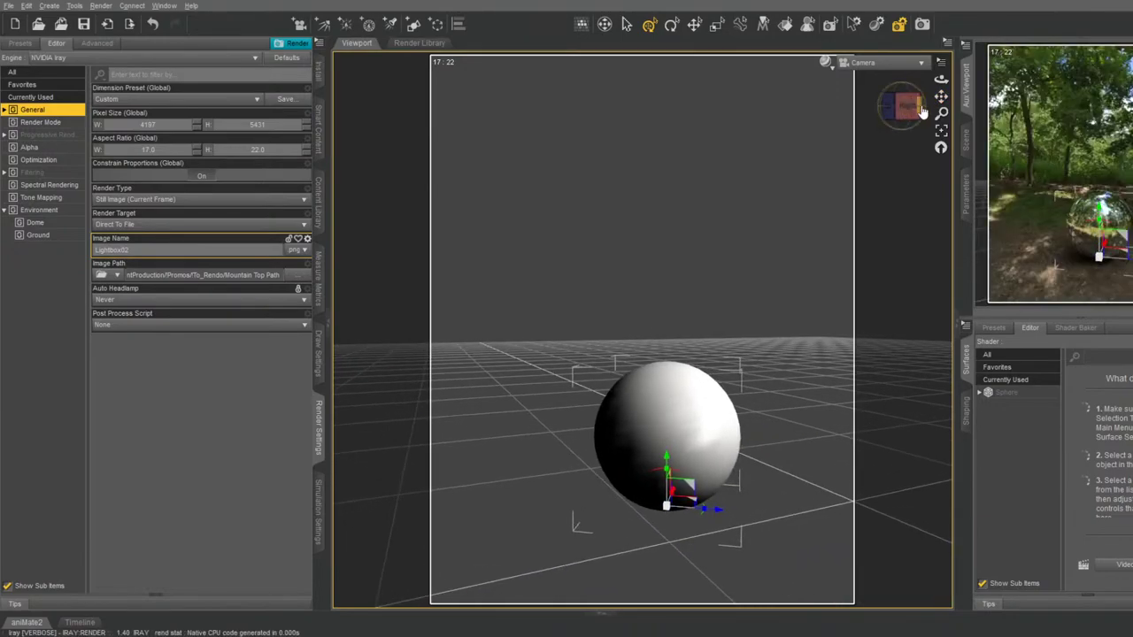
pyautogui.moveTo(941, 97); pyautogui.dragTo(959, 97)
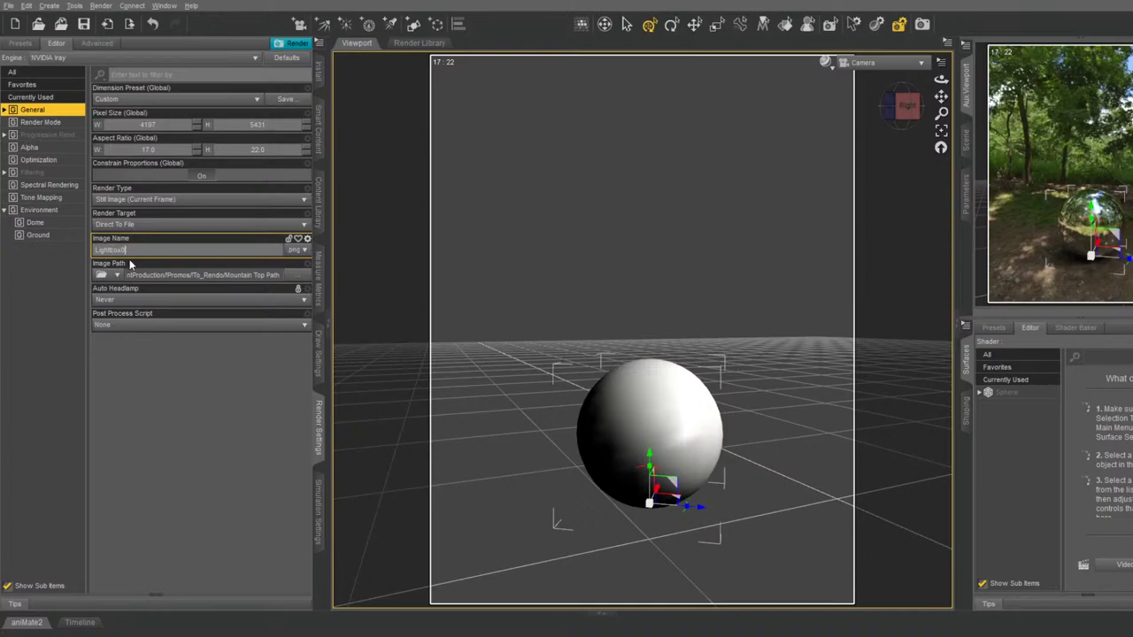
# Orbit the camera to an angle between right and front, keeping the sphere centred low in the frame
pyautogui.click(970, 148)
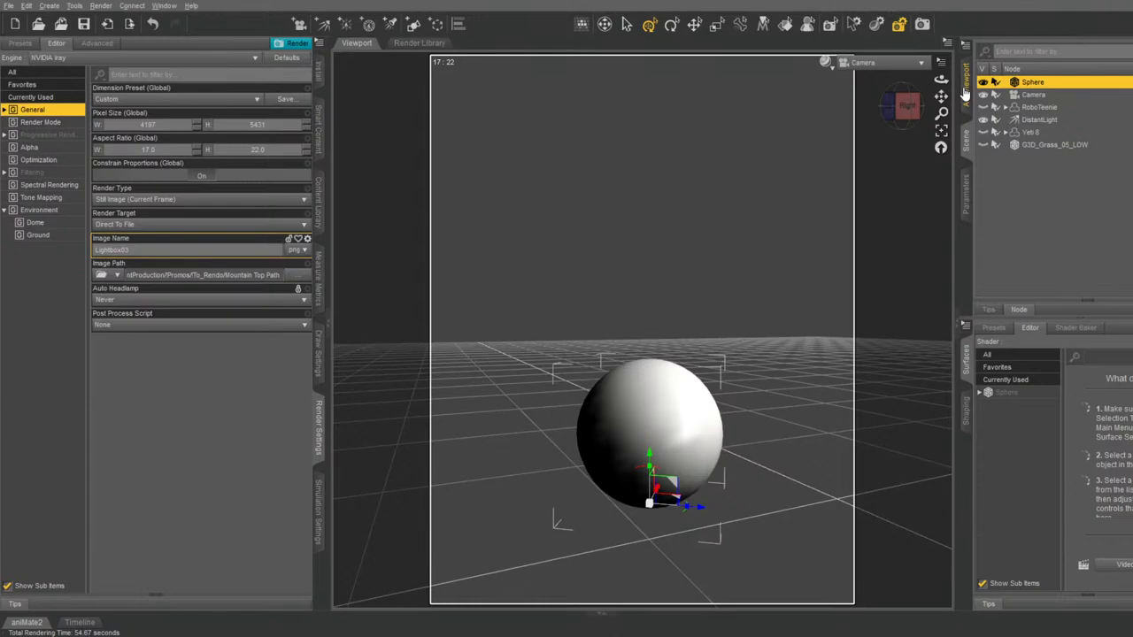
pyautogui.moveTo(904, 105); pyautogui.dragTo(965, 99)
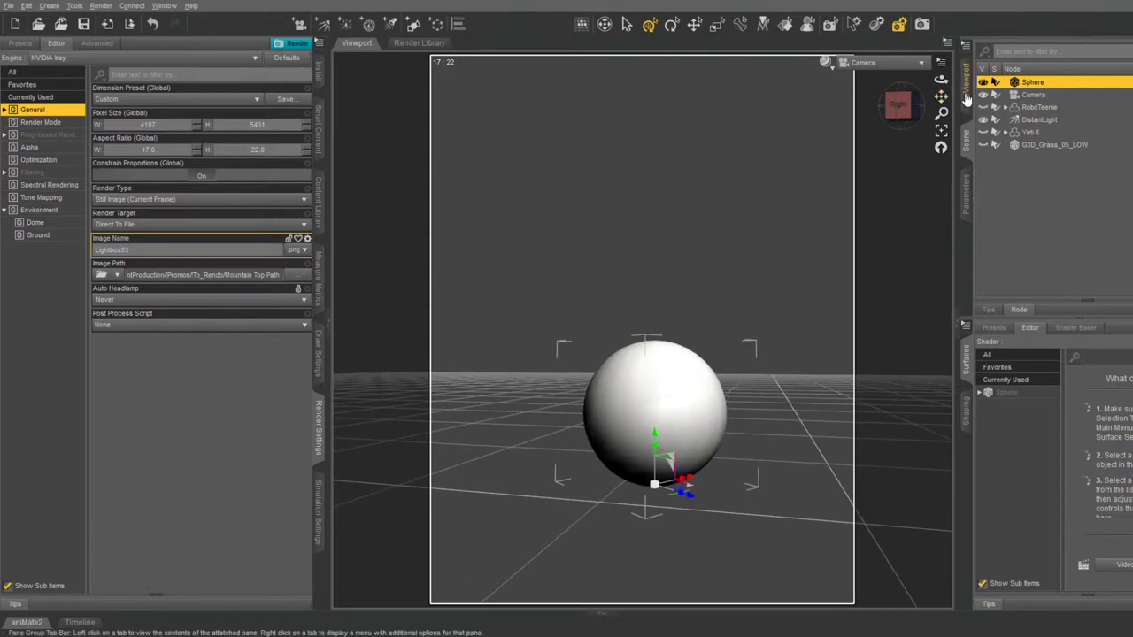
pyautogui.click(965, 97)
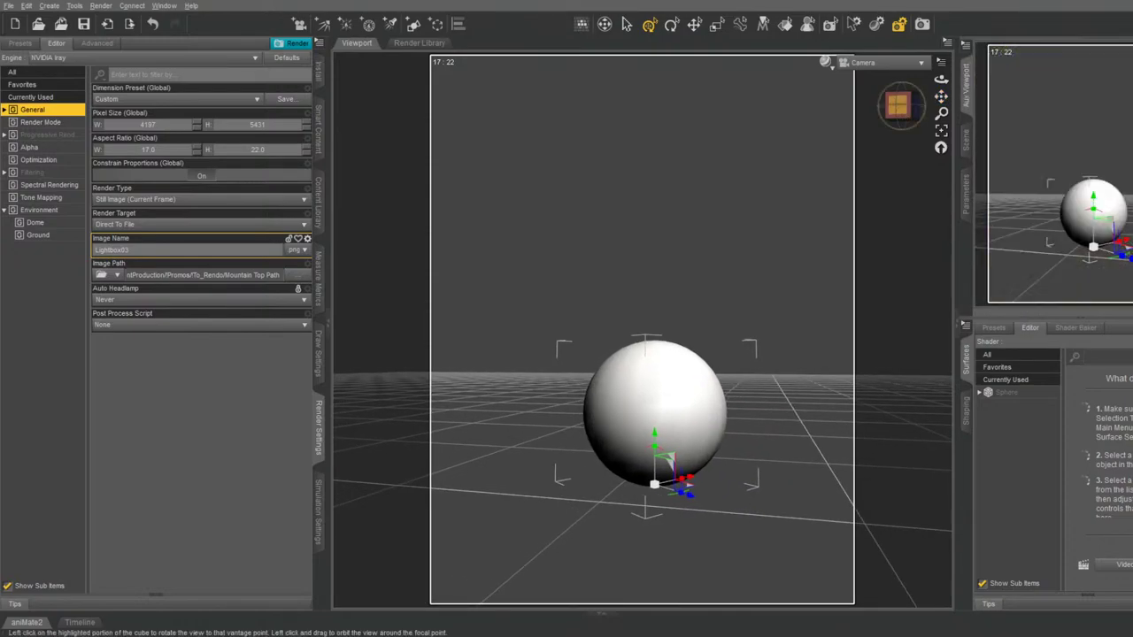
pyautogui.moveTo(897, 106)
pyautogui.mouseDown()
pyautogui.moveTo(925, 106)
pyautogui.moveTo(894, 112)
pyautogui.mouseUp()
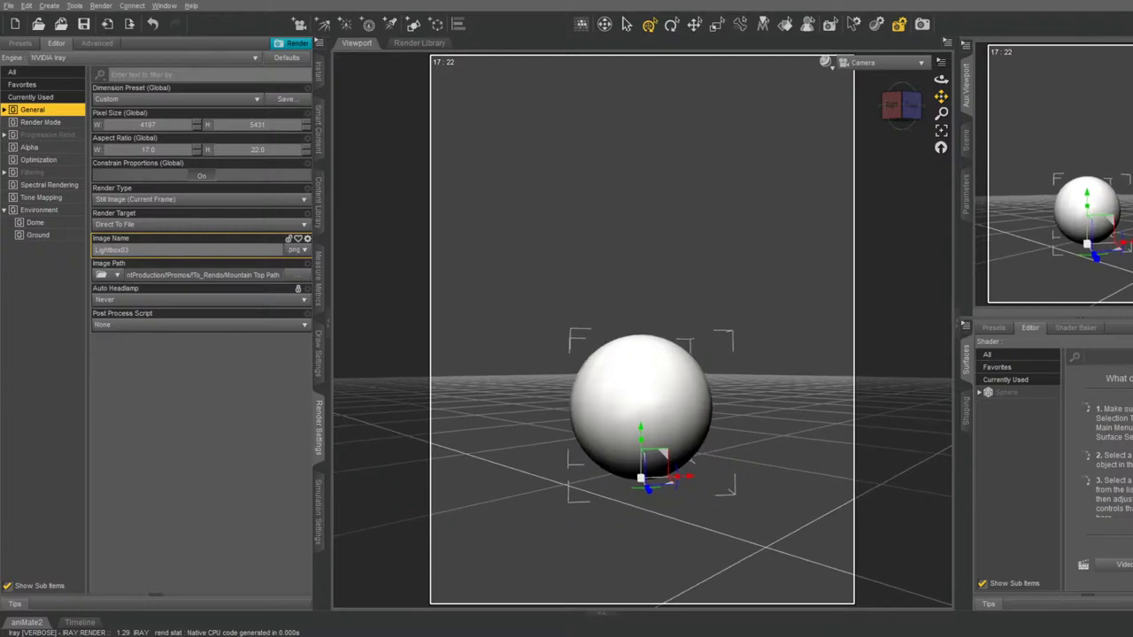
# Show the RoboTeenie figure, hide the Sphere and preview the robot against the forest backdrop
pyautogui.click(967, 136)
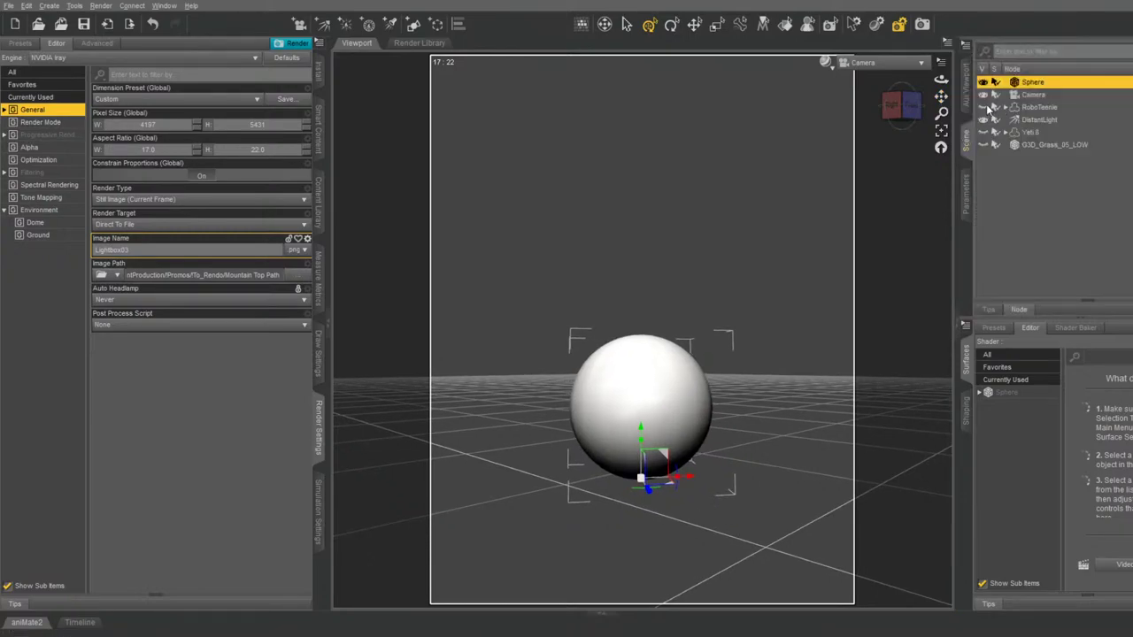
pyautogui.click(983, 107)
pyautogui.click(982, 81)
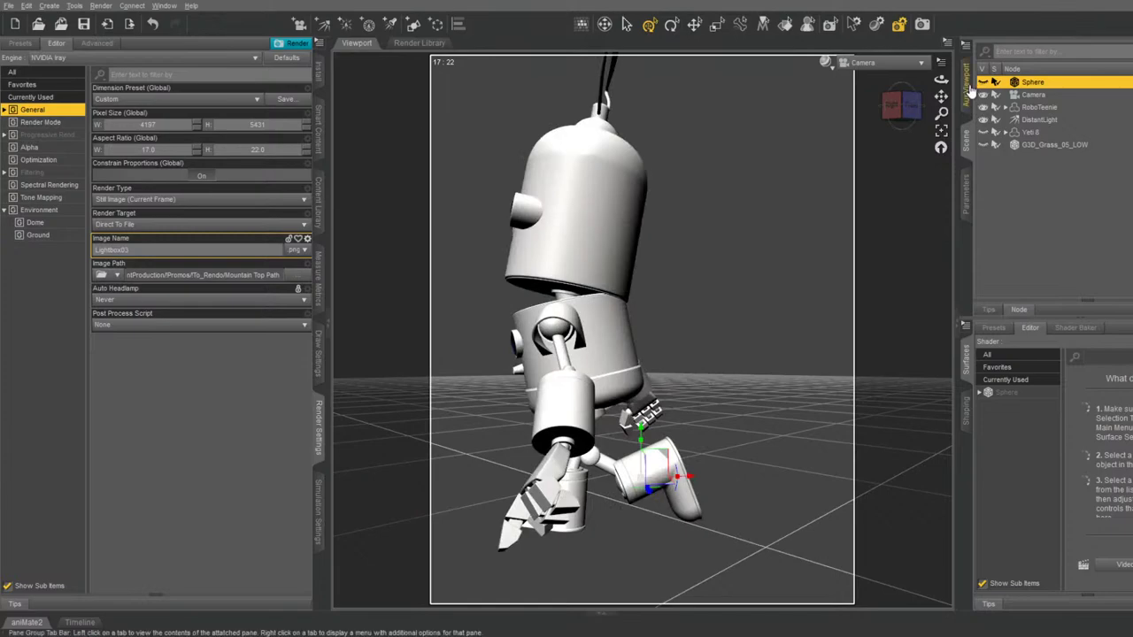
pyautogui.click(971, 89)
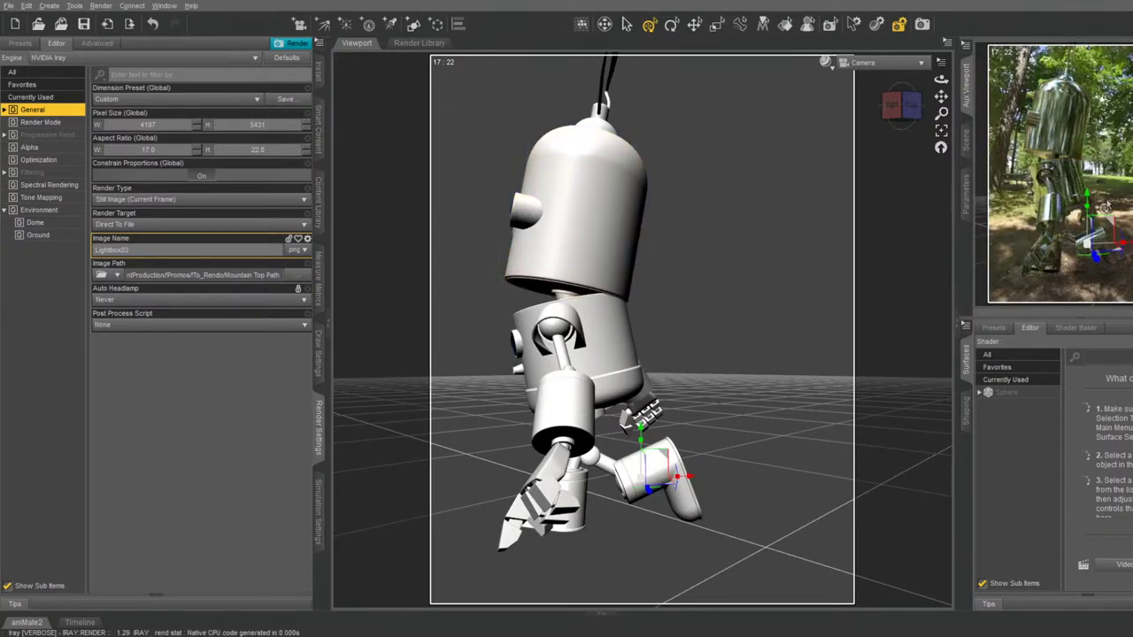
# Apply the Idle pose from the ConnectCantWait RoboTNY pose library to the RoboTeenie figure
pyautogui.click(320, 202)
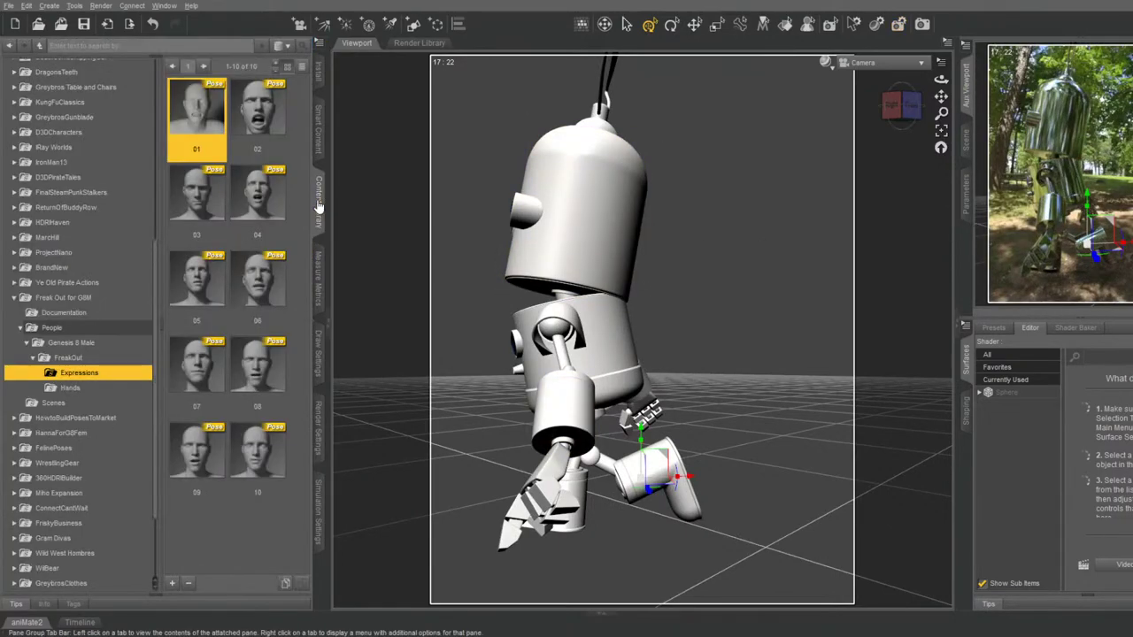
pyautogui.click(20, 299)
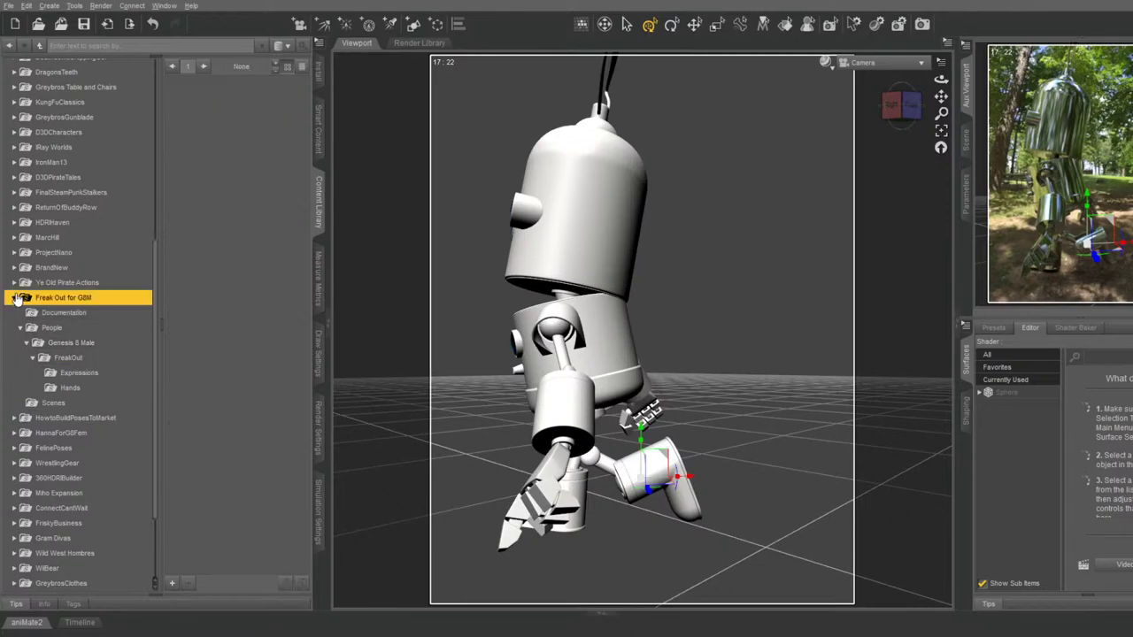
pyautogui.scroll(-1, 53, 460)
pyautogui.click(20, 468)
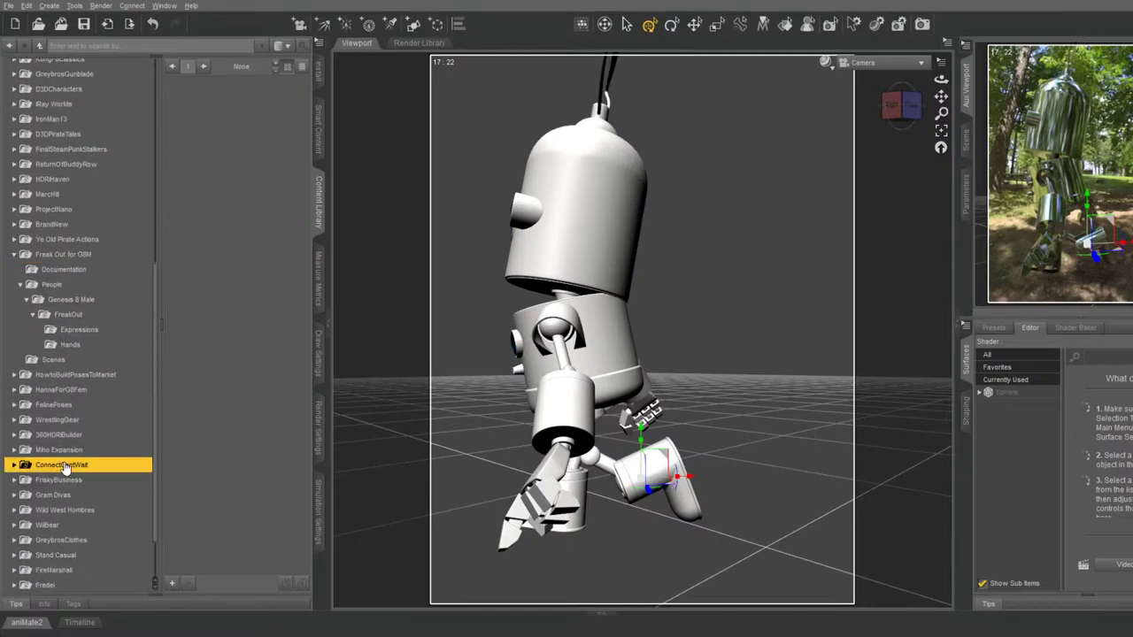
pyautogui.click(15, 465)
pyautogui.click(64, 540)
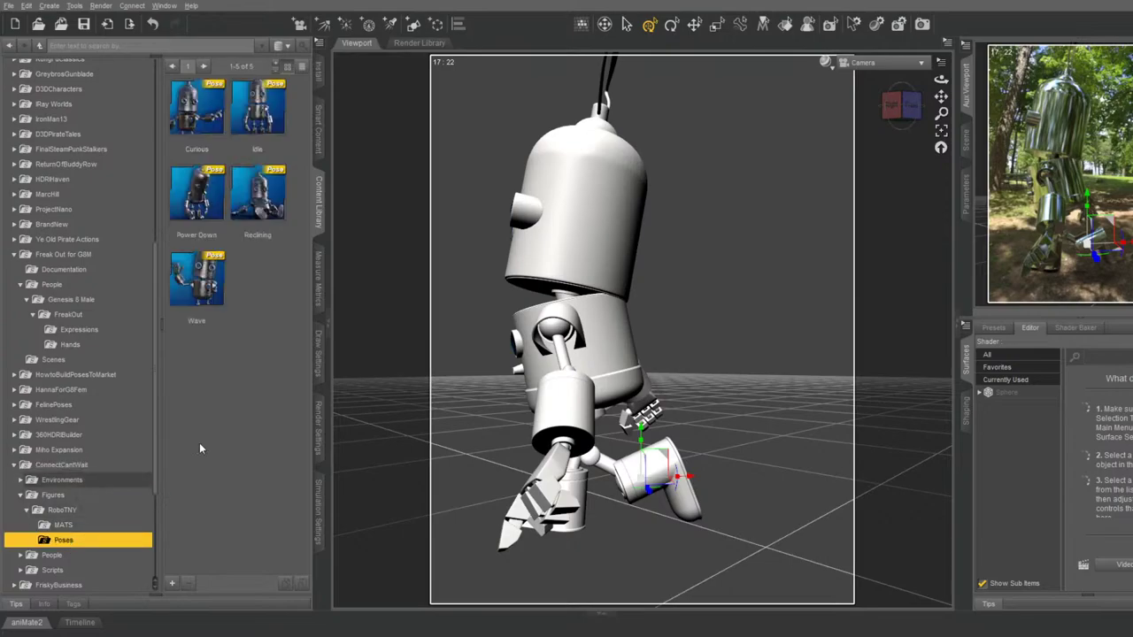
pyautogui.doubleClick(270, 105)
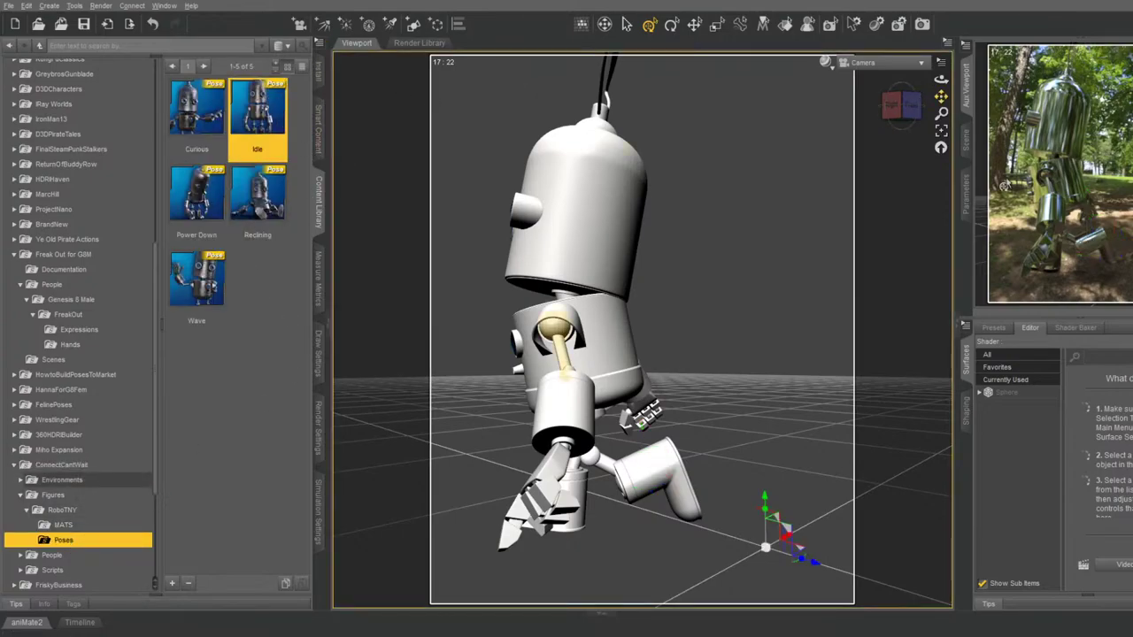
pyautogui.click(566, 229)
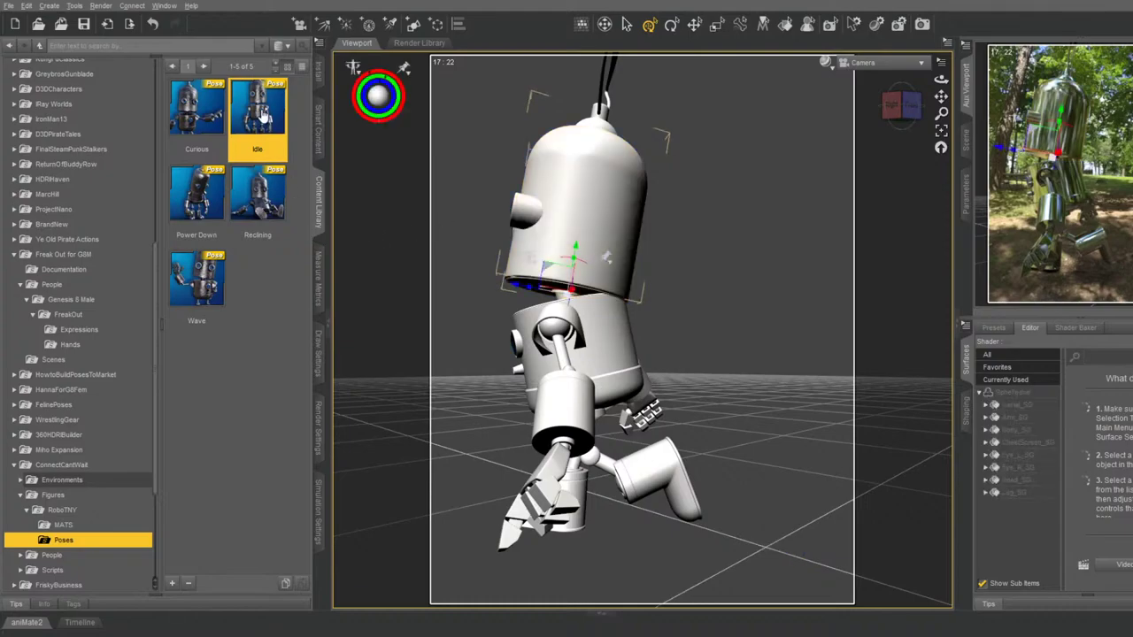
pyautogui.doubleClick(262, 118)
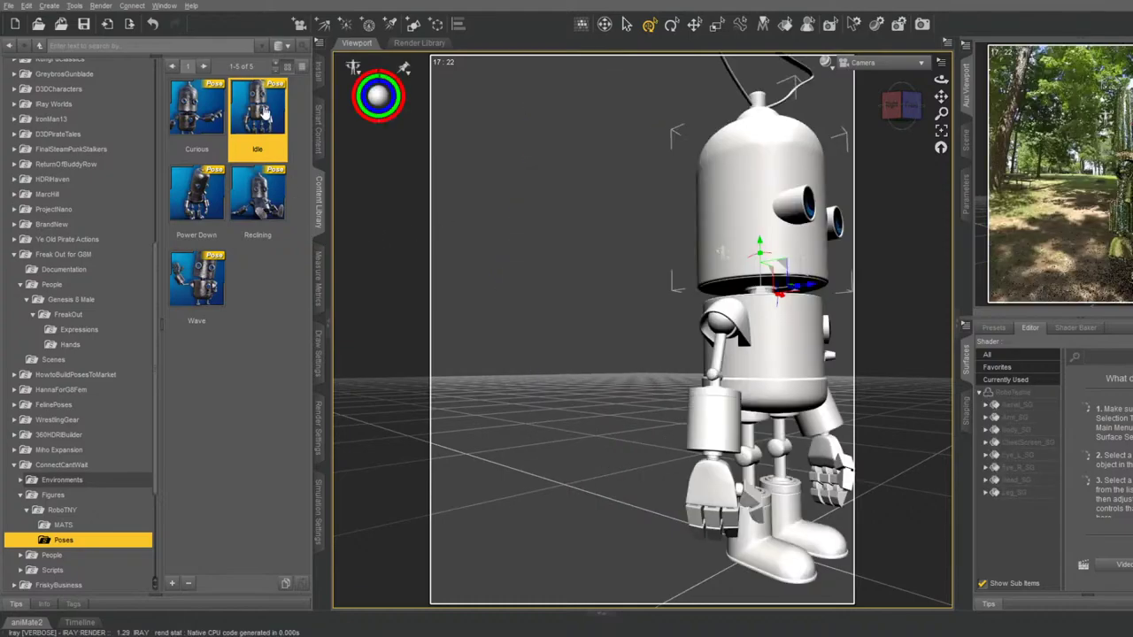
# Select the whole RoboTeenie figure, turn it to face away from the camera and push it back toward the frame's centre
pyautogui.click(966, 195)
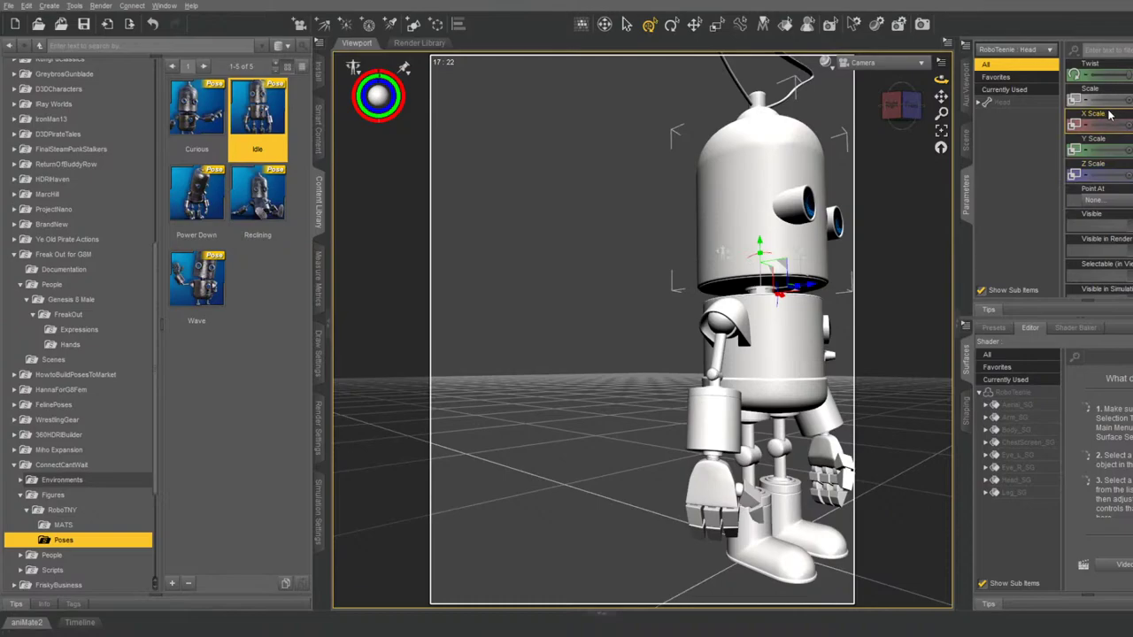
pyautogui.click(969, 140)
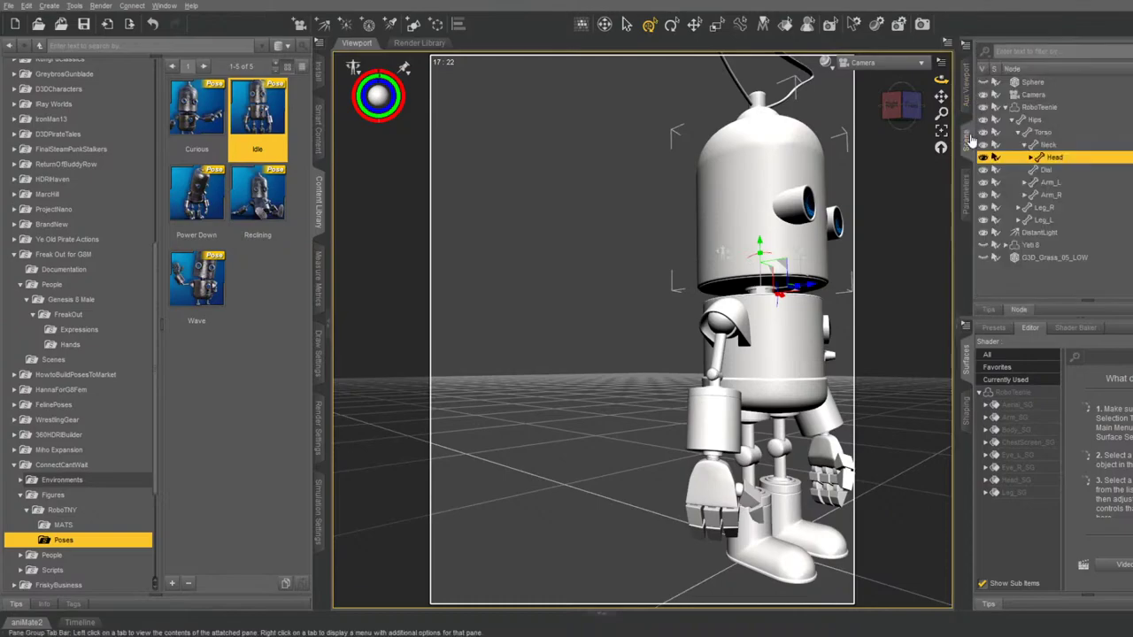
pyautogui.click(1039, 107)
pyautogui.click(968, 188)
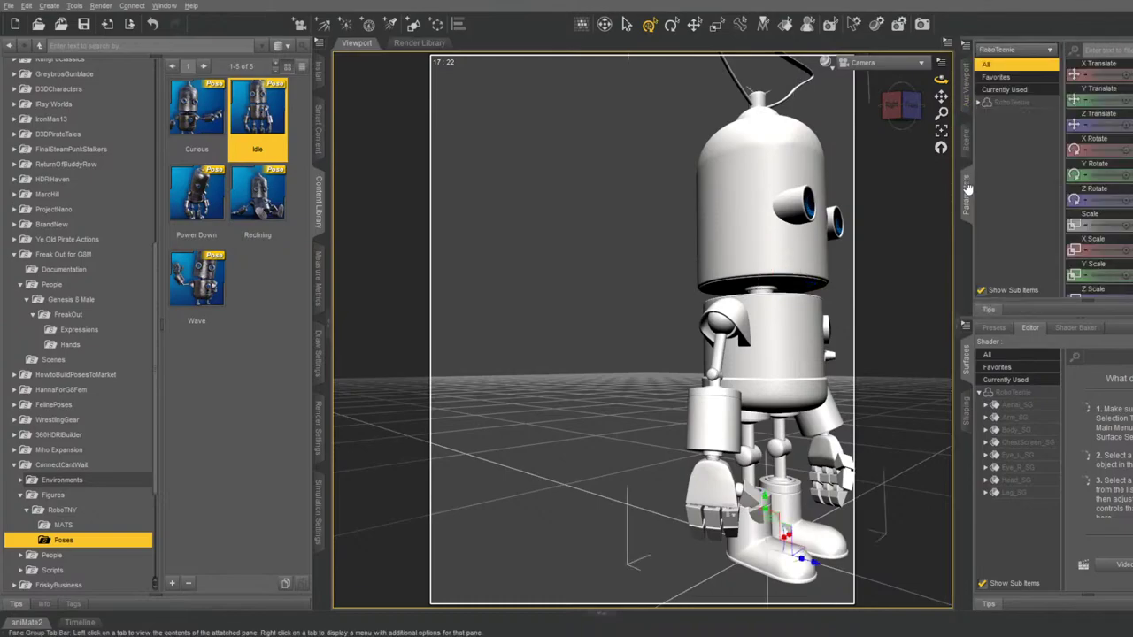
pyautogui.moveTo(1098, 174); pyautogui.dragTo(1126, 174)
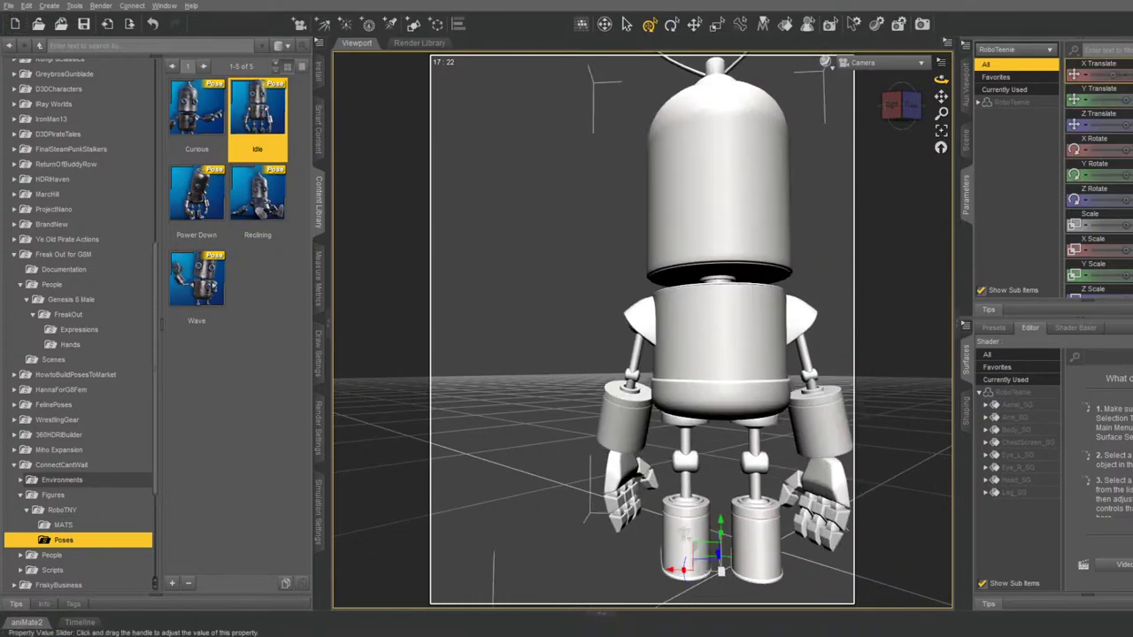
pyautogui.moveTo(1122, 124); pyautogui.dragTo(1091, 123)
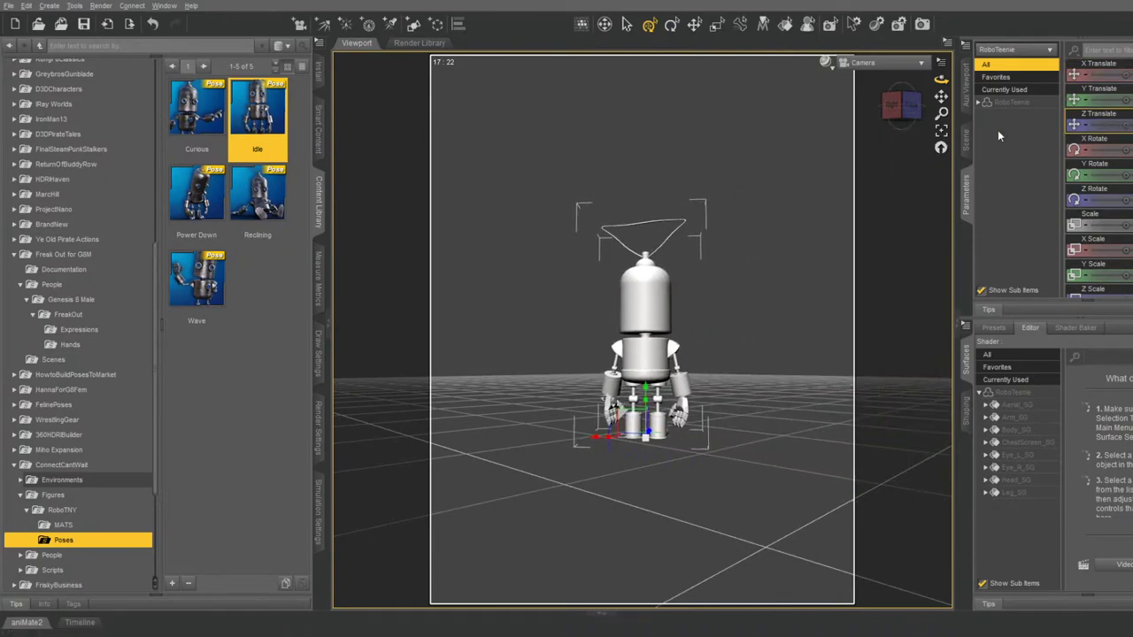
# Move RoboTeenie closer to the camera along Z and recentre it in the frame along X
pyautogui.click(968, 88)
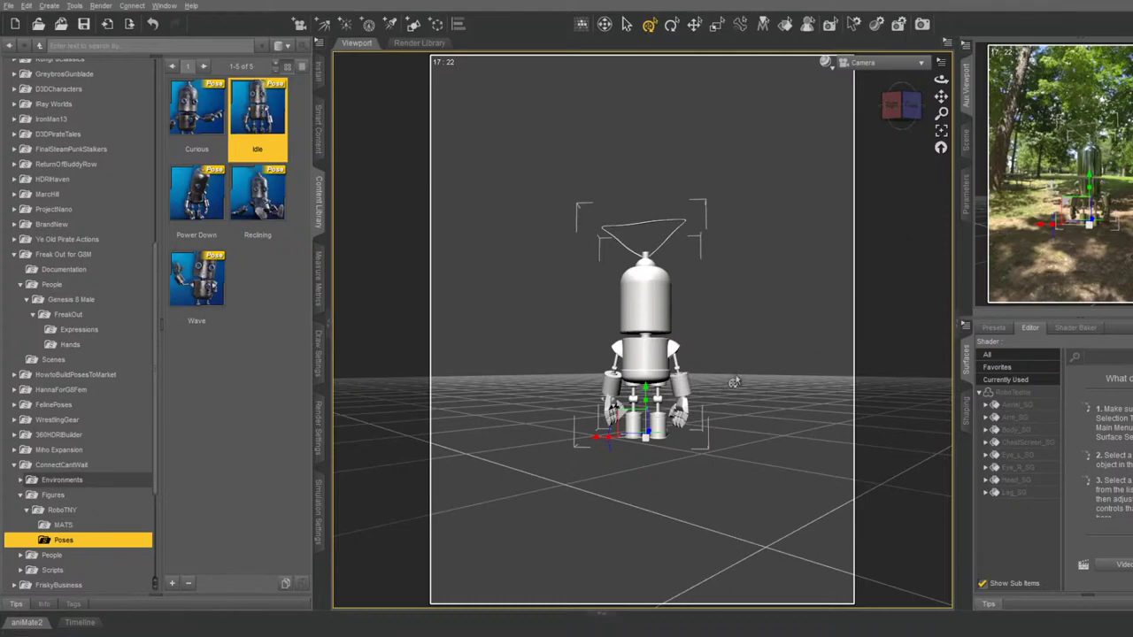
pyautogui.click(967, 196)
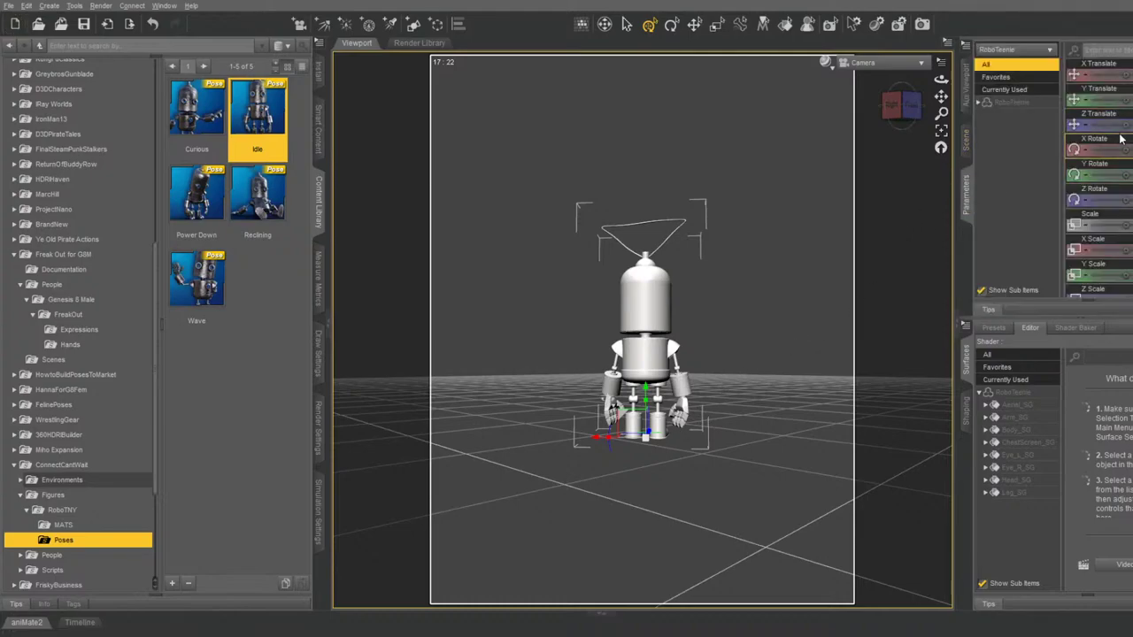
pyautogui.moveTo(1122, 124); pyautogui.dragTo(1132, 124)
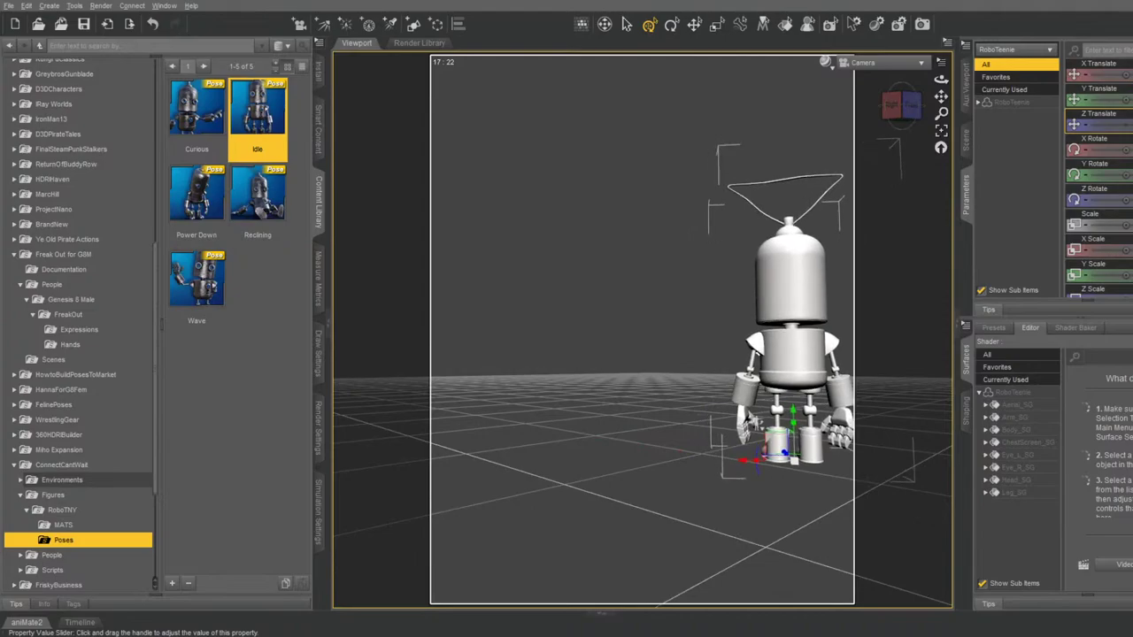
pyautogui.moveTo(1122, 78); pyautogui.dragTo(1132, 78)
pyautogui.click(966, 99)
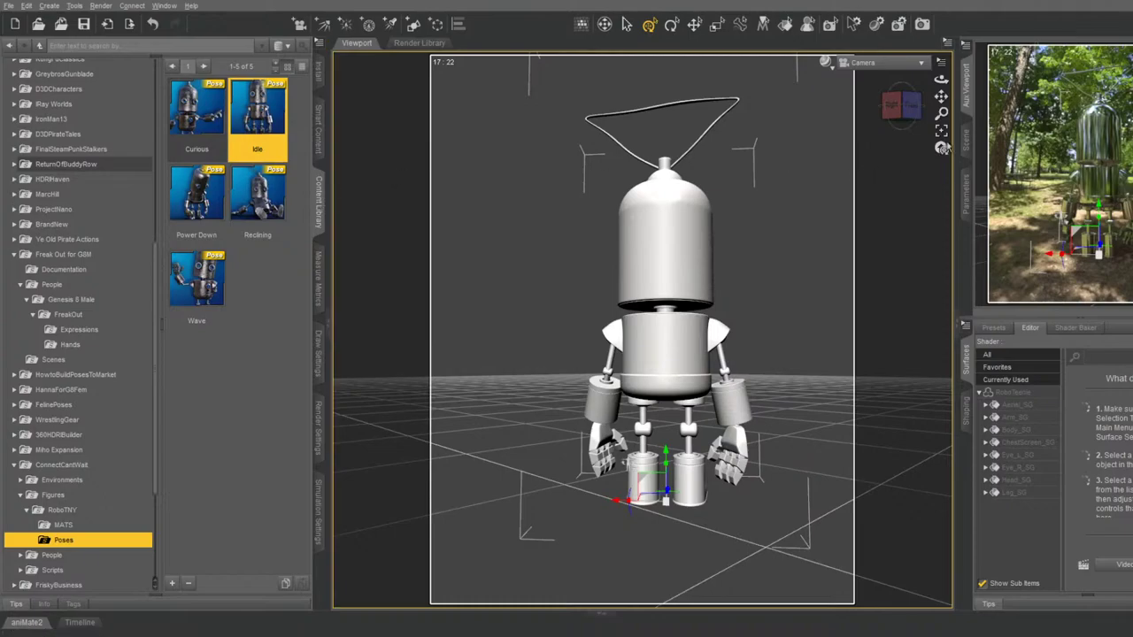
pyautogui.click(966, 141)
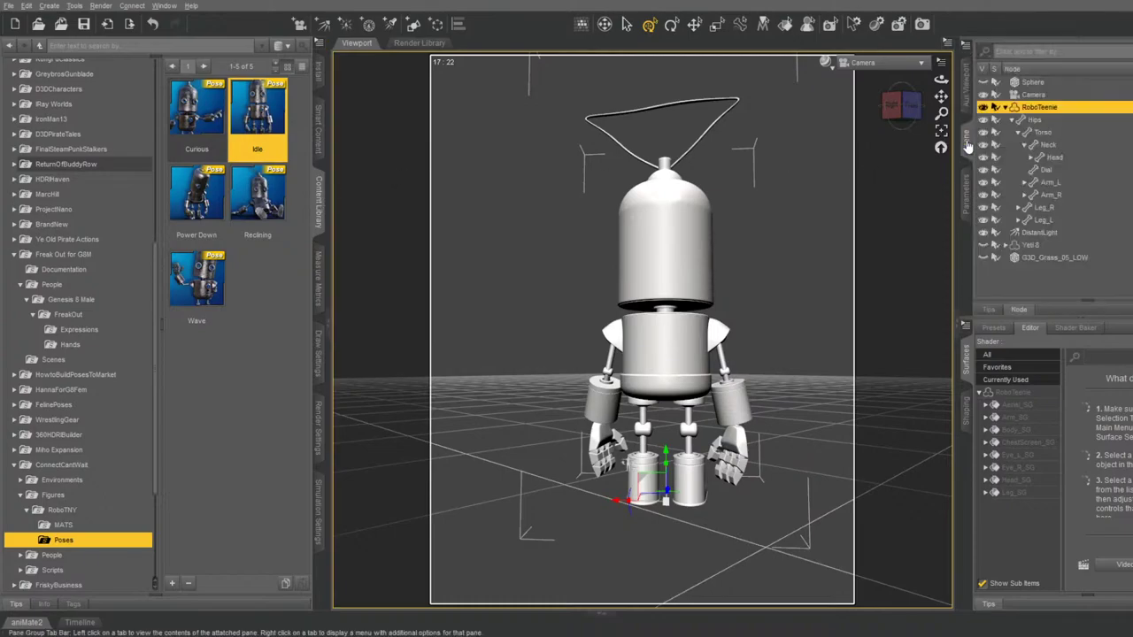
pyautogui.click(318, 282)
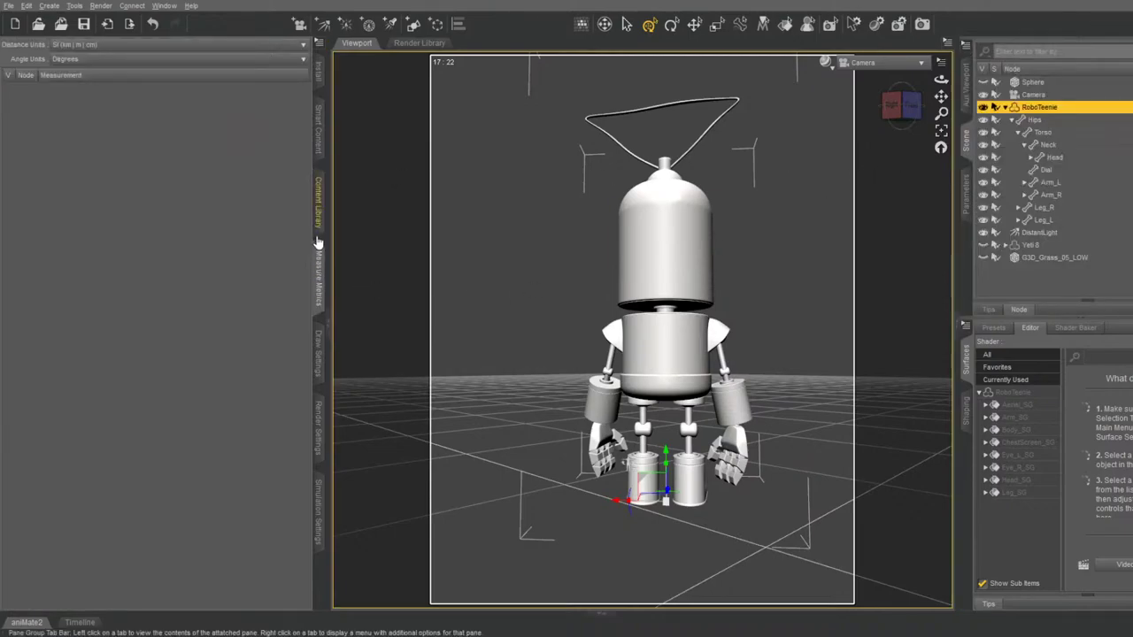
# Name the output image Lightbox04 and render the rear view of RoboTeenie to a PNG in the Mountain Top Path folder
pyautogui.click(320, 432)
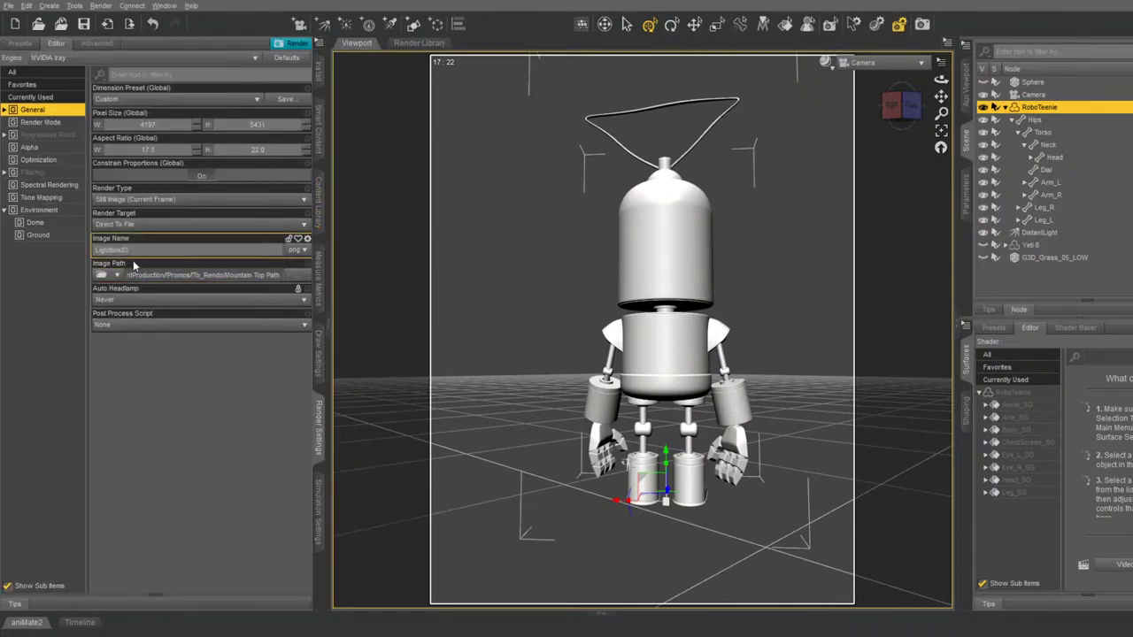
pyautogui.press('Return')
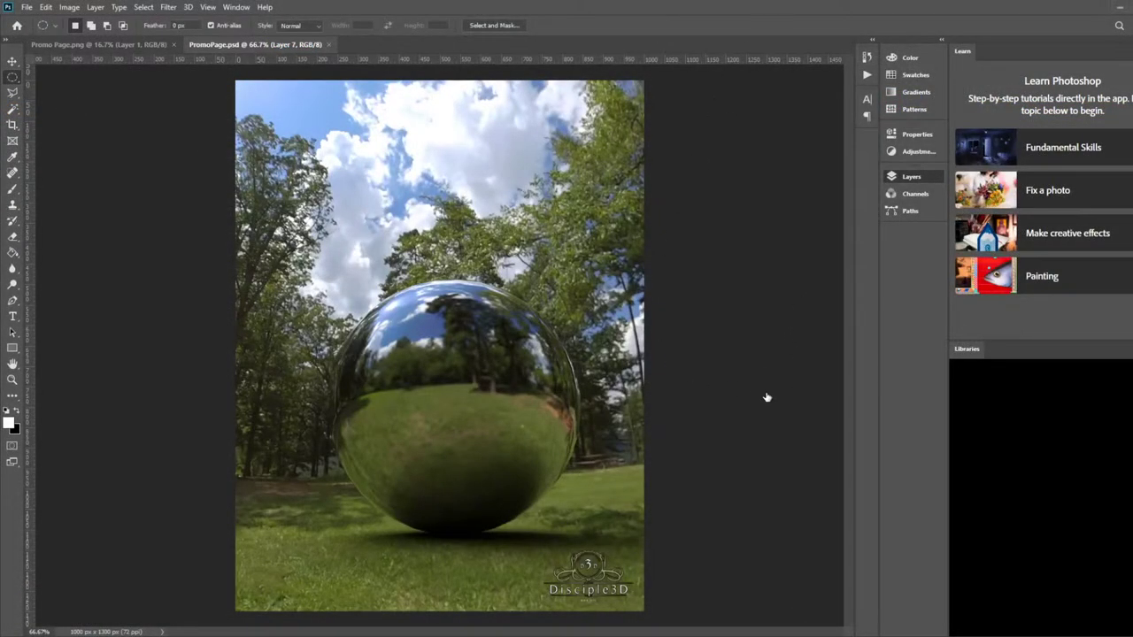
# Switch to Photoshop, show the title text in PromoPage.psd and change its second line to read Mountain Top Path
pyautogui.hotkey('ctrl', 'v')
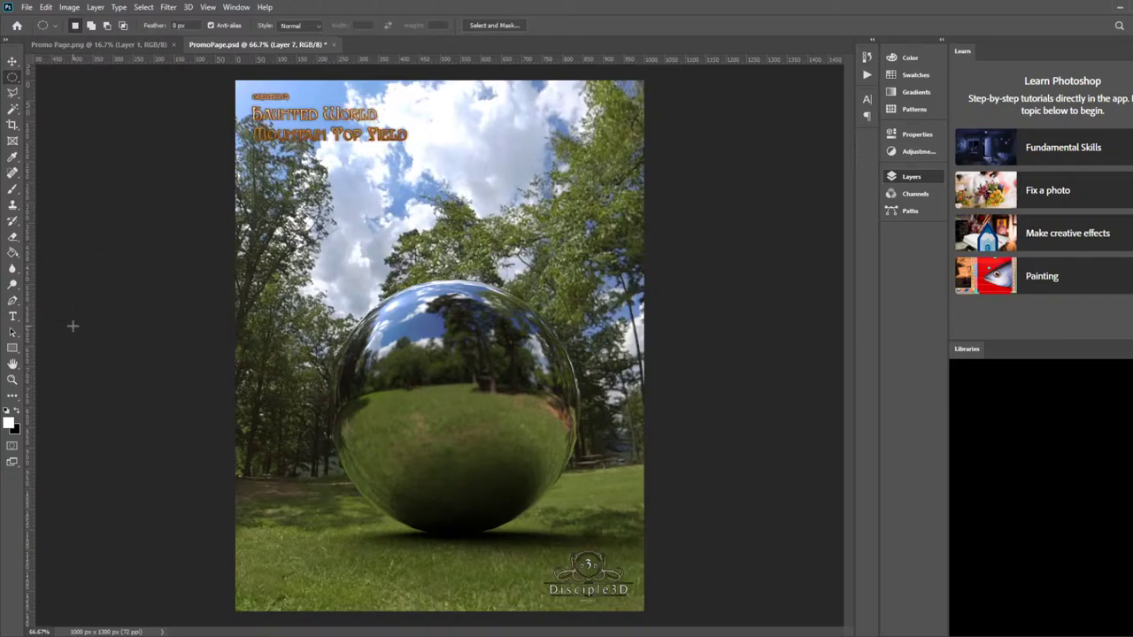
pyautogui.click(12, 316)
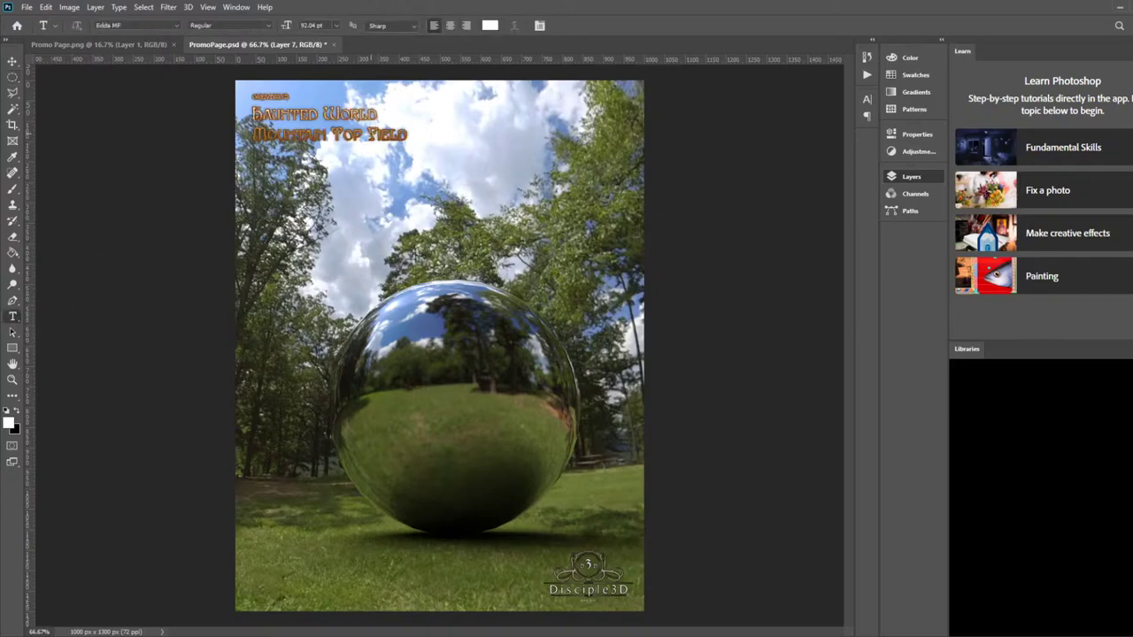
pyautogui.moveTo(366, 133); pyautogui.dragTo(408, 134)
pyautogui.write('P')
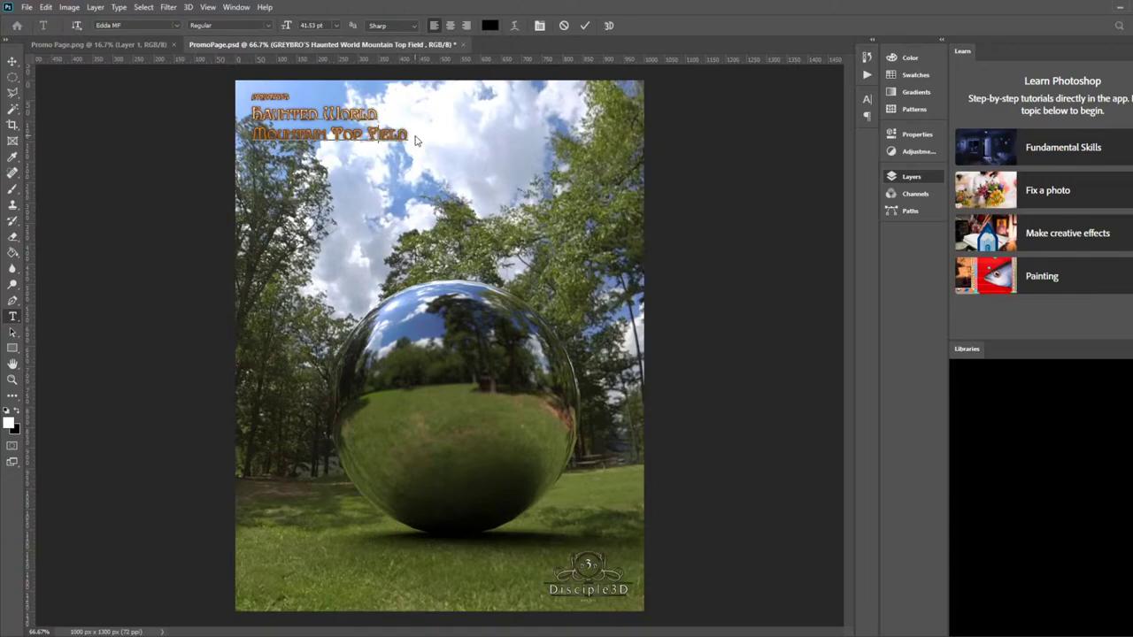
pyautogui.write('ath')
pyautogui.click(13, 61)
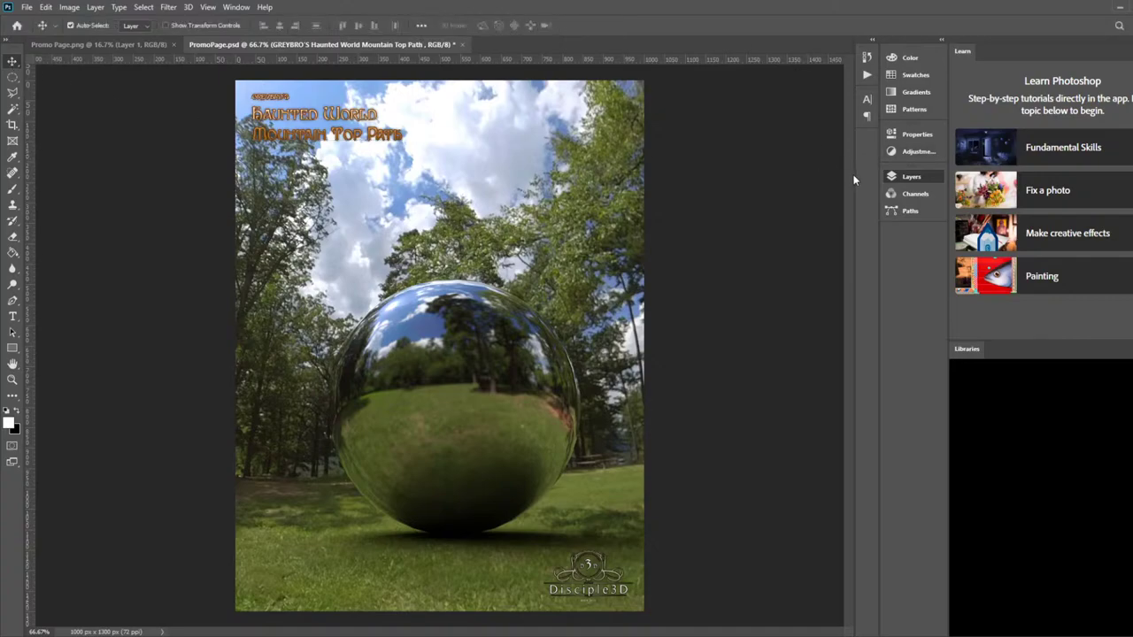
# Copy the yeti render from Promo Page.png, close that file and paste it into PromoPage.psd beneath the title and logo
pyautogui.click(89, 45)
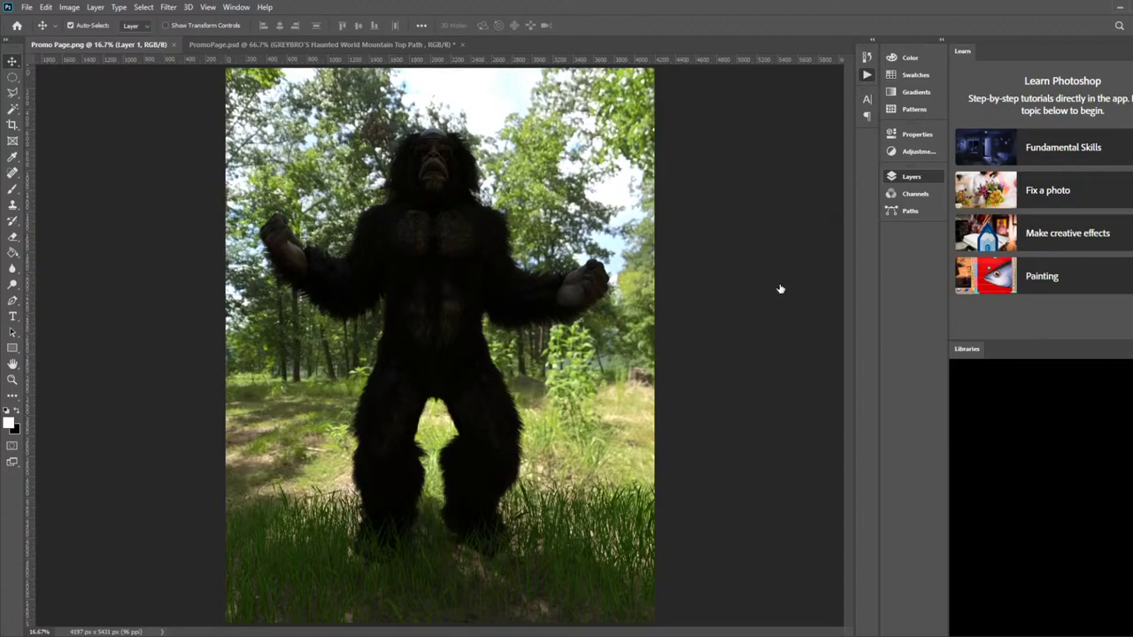
pyautogui.hotkey('ctrl', 'w')
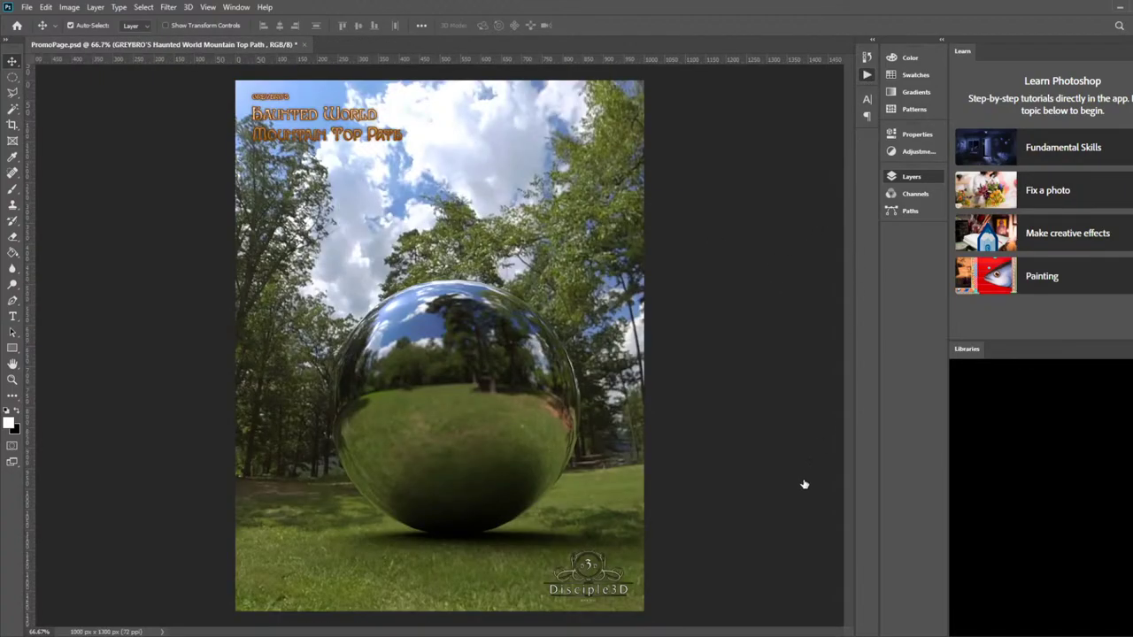
pyautogui.hotkey('ctrl', 'alt', 'a')
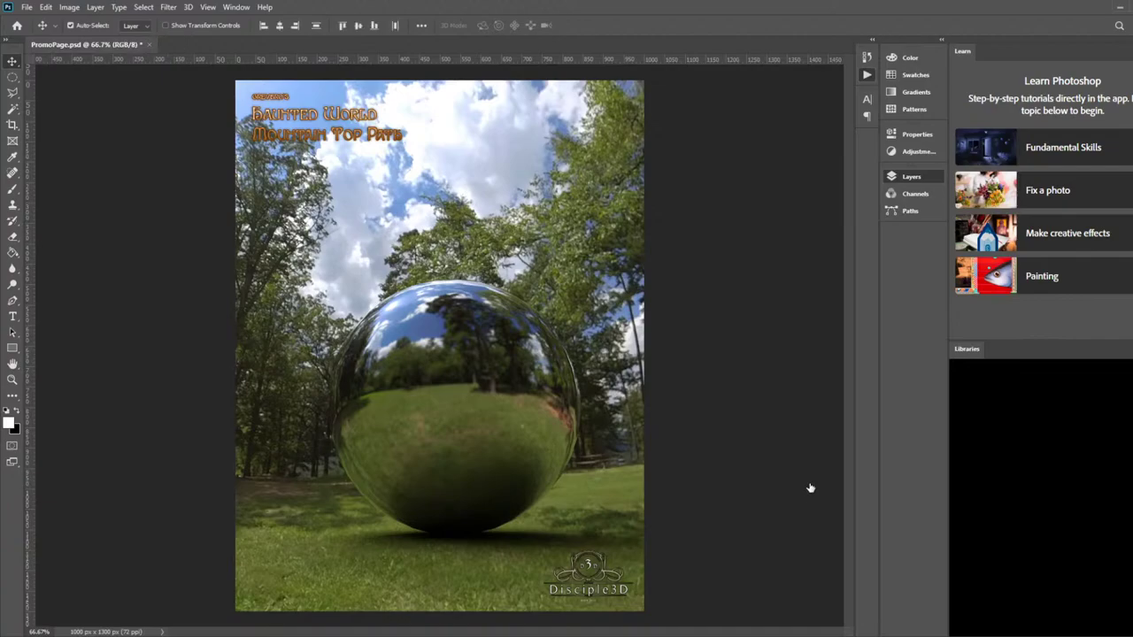
pyautogui.click(542, 261)
pyautogui.press('Delete')
pyautogui.hotkey('ctrl', 'z')
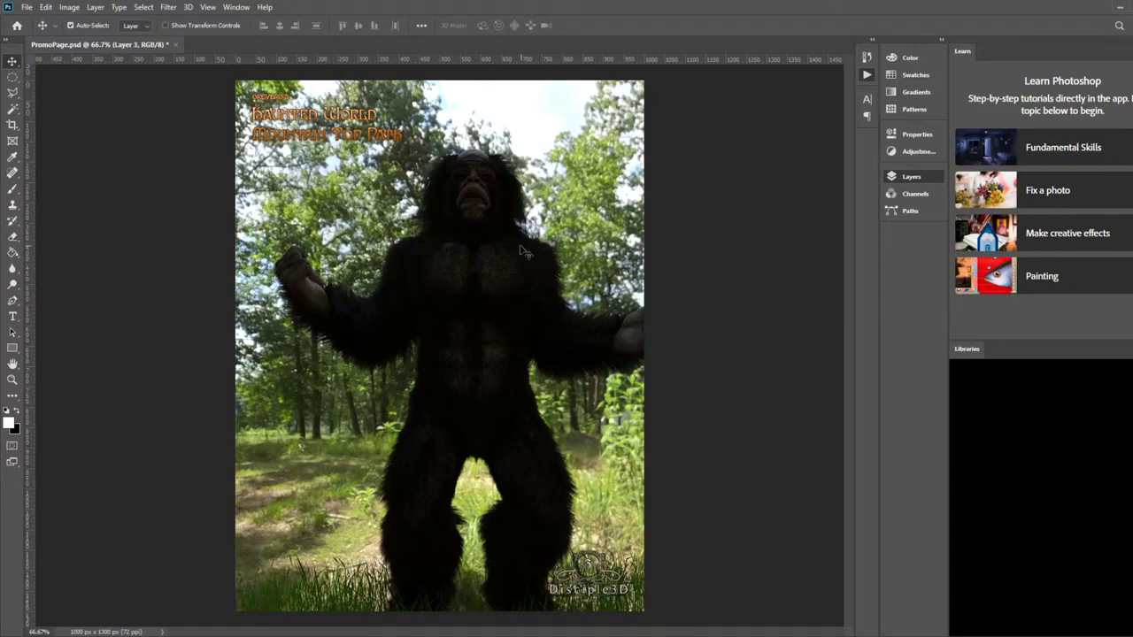
# Scale the pasted yeti layer to about 84% and align it to fill the promo page canvas
pyautogui.moveTo(519, 246); pyautogui.dragTo(486, 236)
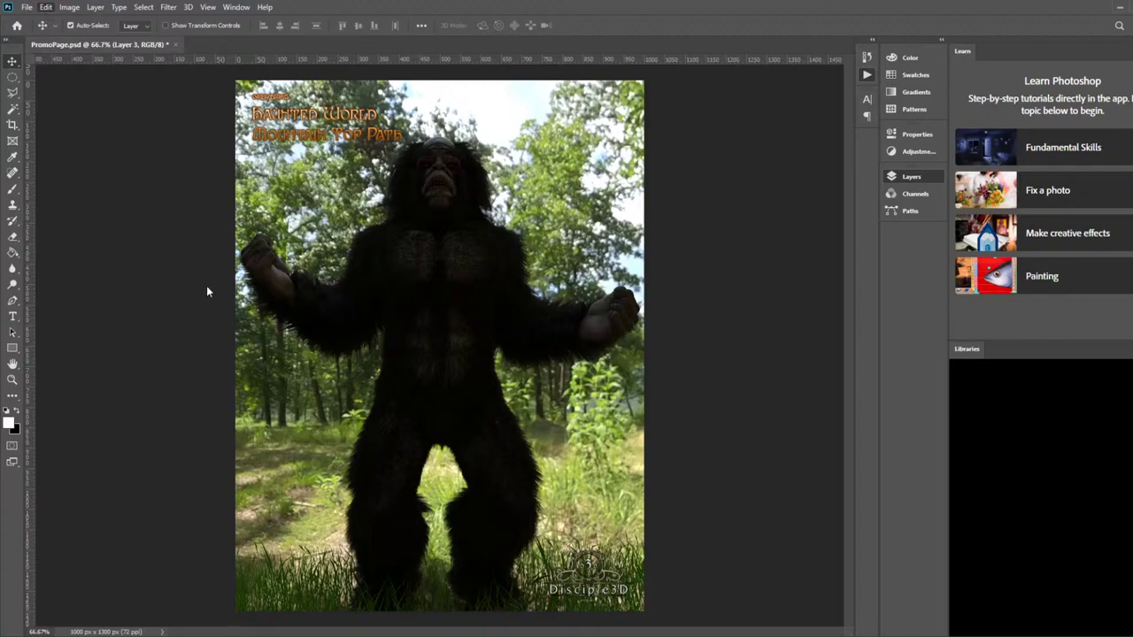
pyautogui.hotkey('ctrl', 't')
pyautogui.moveTo(204, 69); pyautogui.dragTo(278, 168)
pyautogui.moveTo(351, 240); pyautogui.dragTo(309, 154)
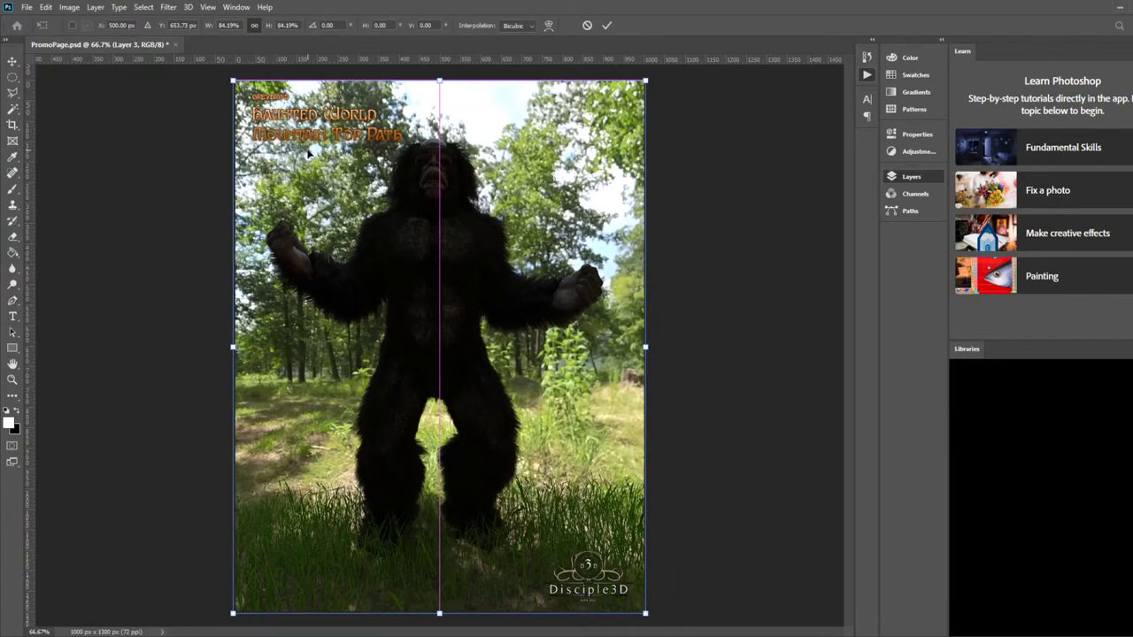
pyautogui.moveTo(645, 613)
pyautogui.mouseDown()
pyautogui.moveTo(650, 622)
pyautogui.moveTo(644, 610)
pyautogui.mouseUp()
pyautogui.press('Return')
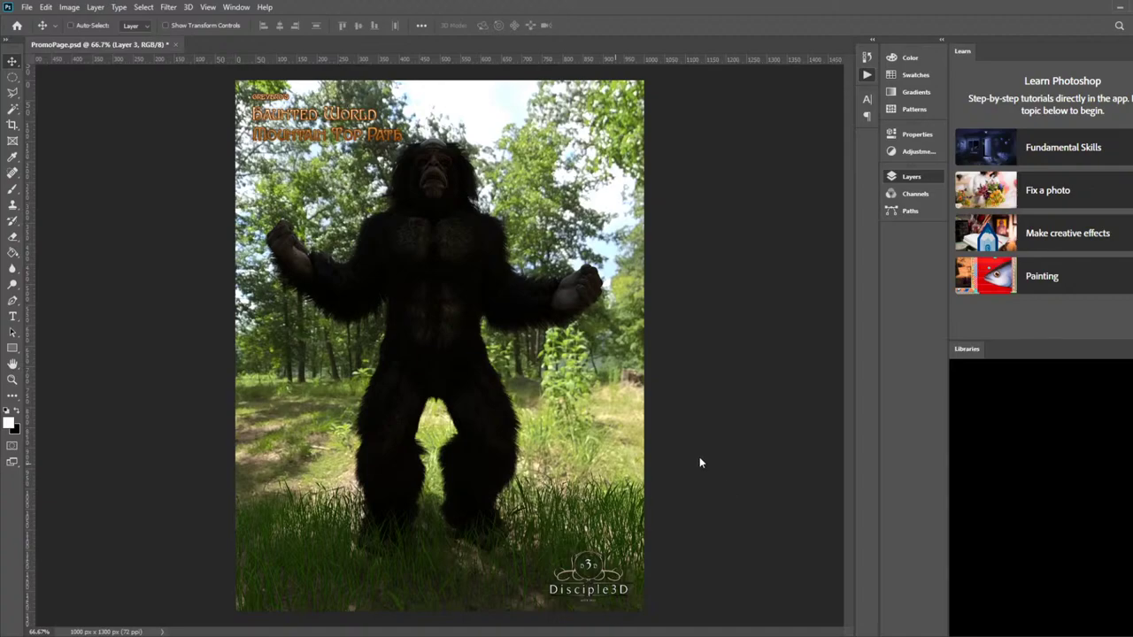
# Bring the Lightbox01.png sphere render into PromoPage.psd as a new layer, with the 5.7K HDRI label over it
pyautogui.click(70, 25)
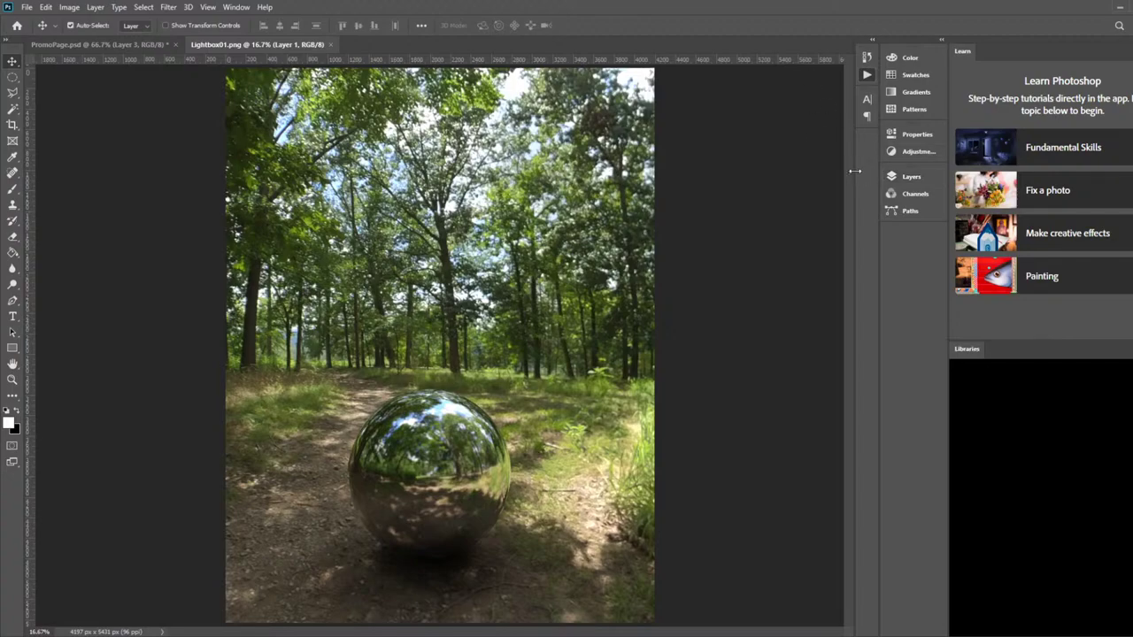
pyautogui.hotkey('ctrl', 'w')
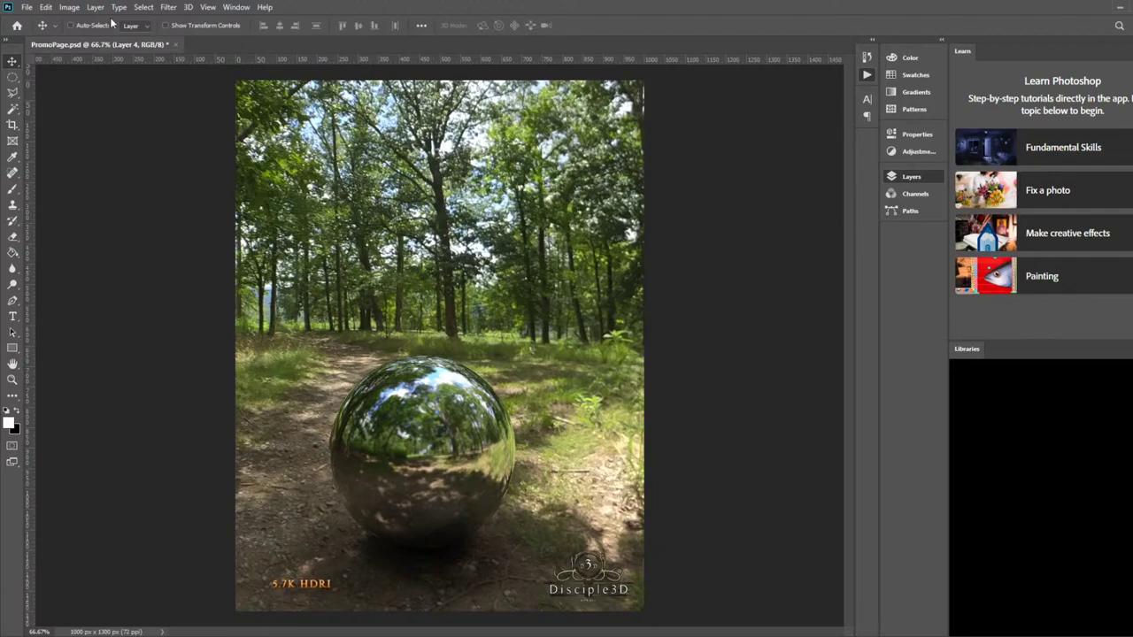
pyautogui.click(70, 25)
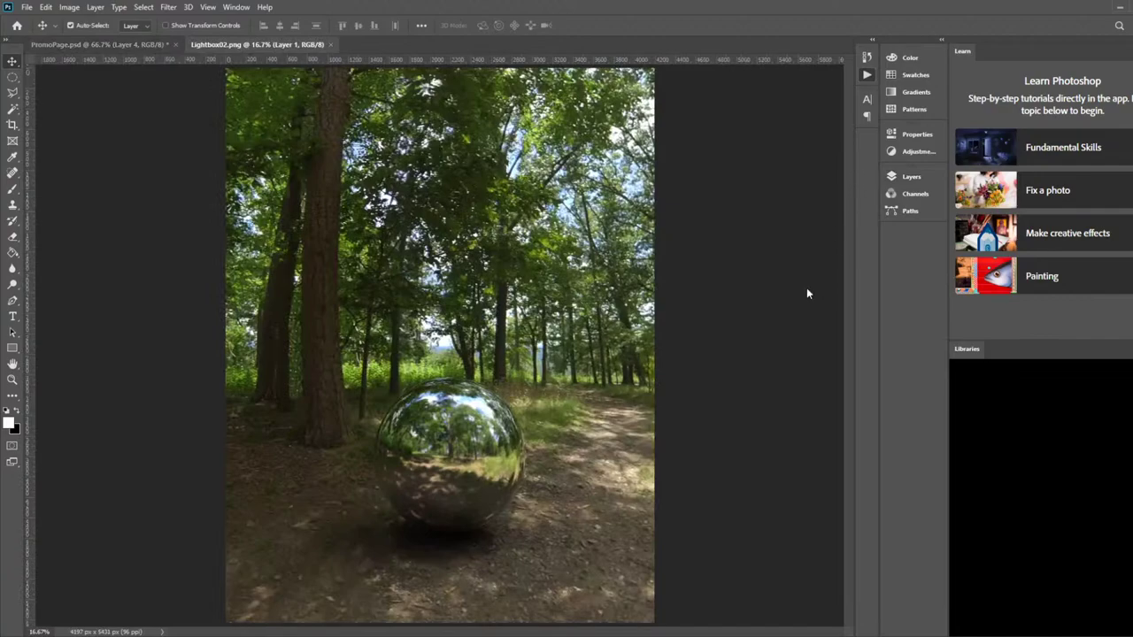
# Paste the Lightbox02.png sphere render into PromoPage.psd and scale it to about 85% so it fills the canvas
pyautogui.hotkey('ctrl', 'w')
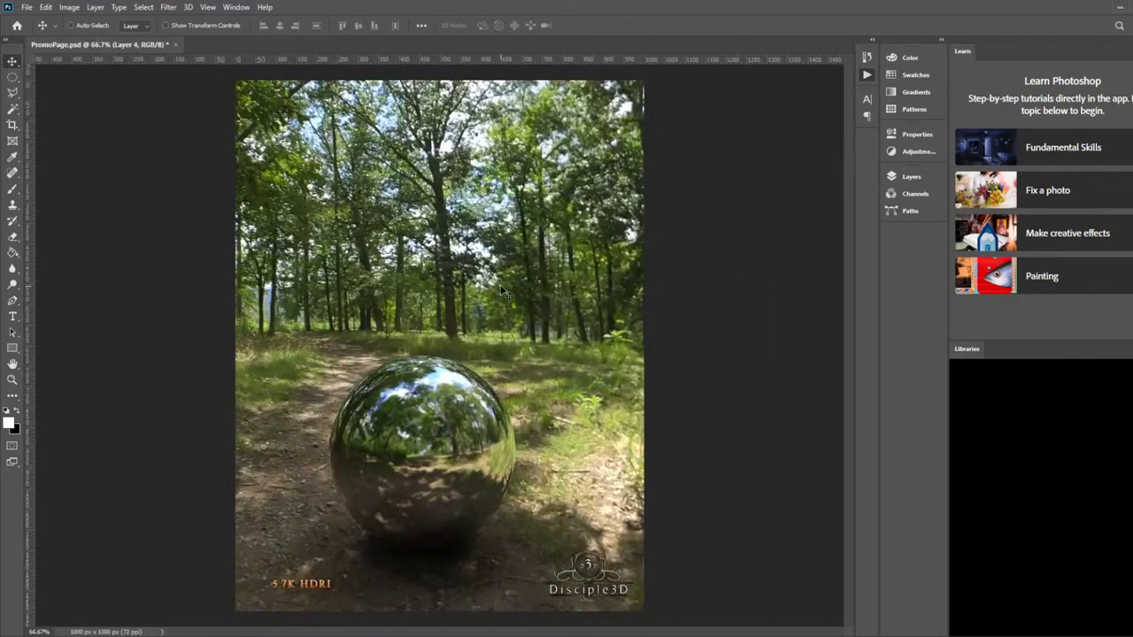
pyautogui.hotkey('ctrl', 'v')
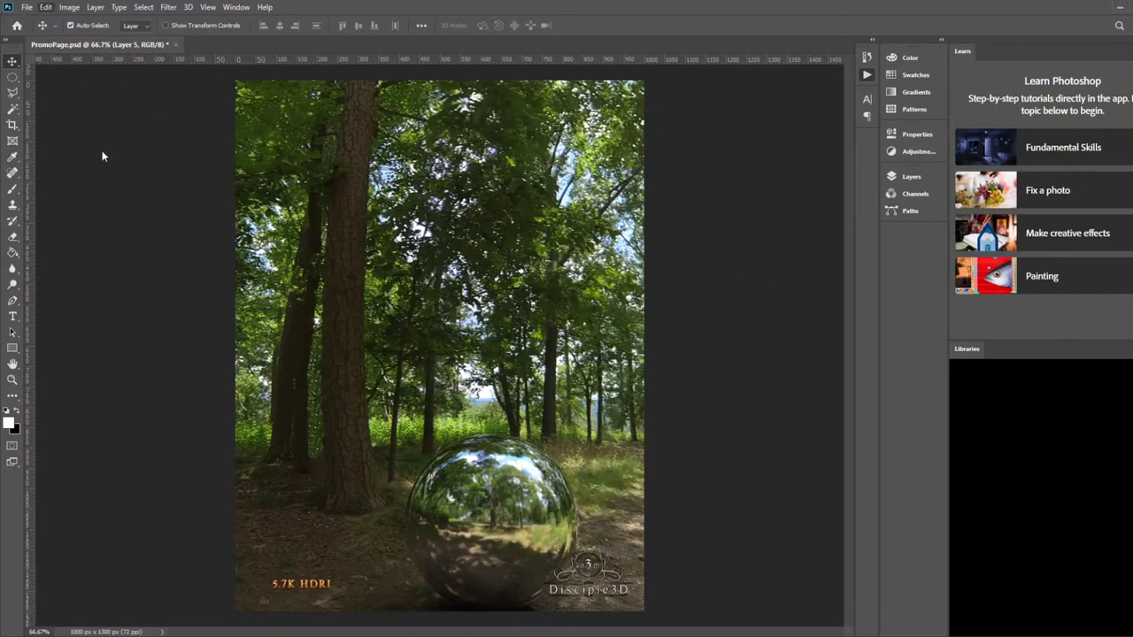
pyautogui.hotkey('ctrl', 't')
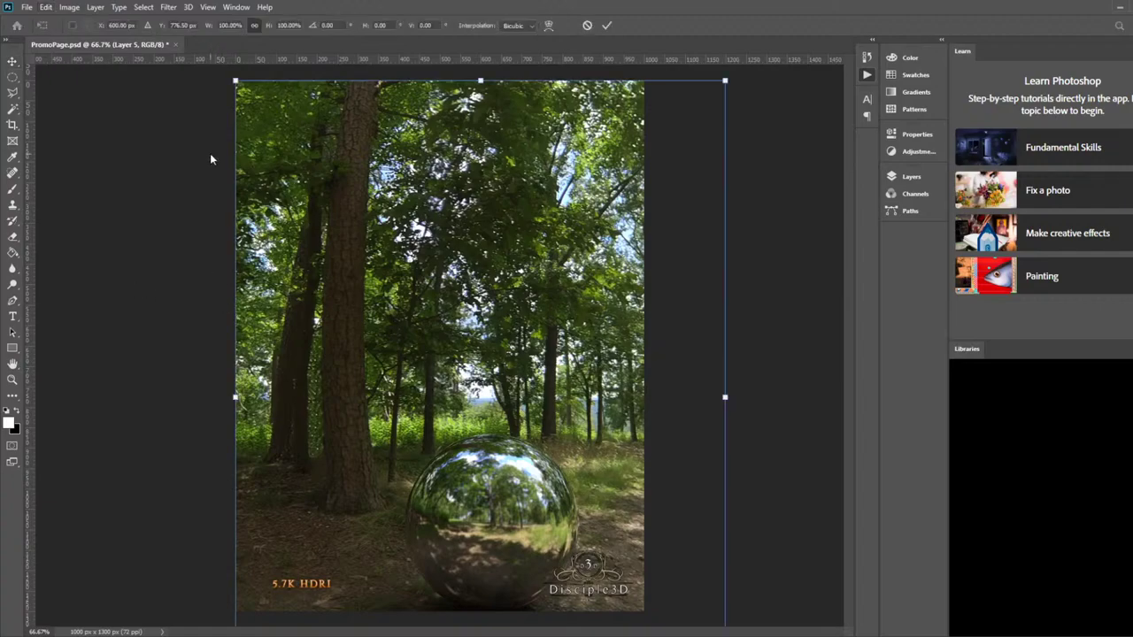
pyautogui.moveTo(235, 78); pyautogui.dragTo(437, 339)
pyautogui.moveTo(555, 376); pyautogui.dragTo(349, 119)
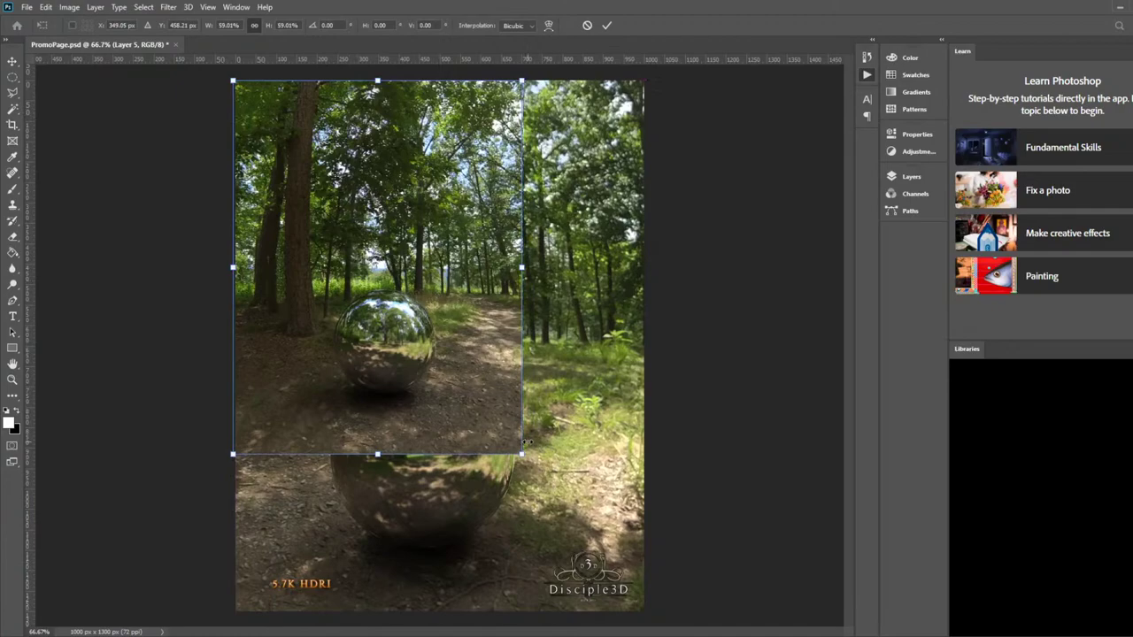
pyautogui.moveTo(522, 454); pyautogui.dragTo(647, 616)
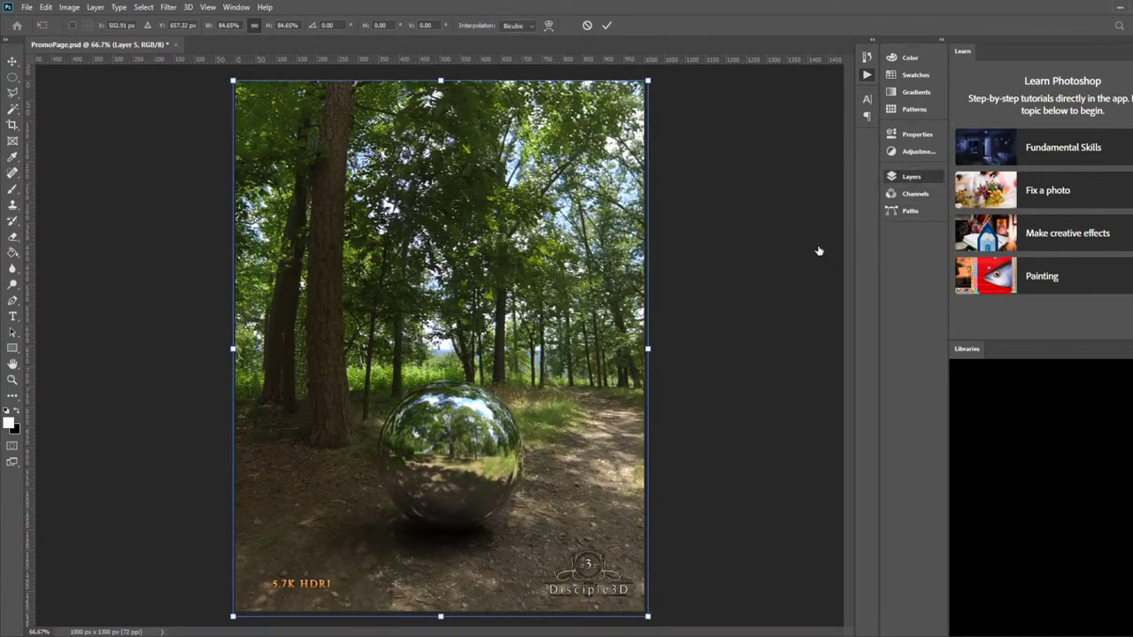
pyautogui.press('Return')
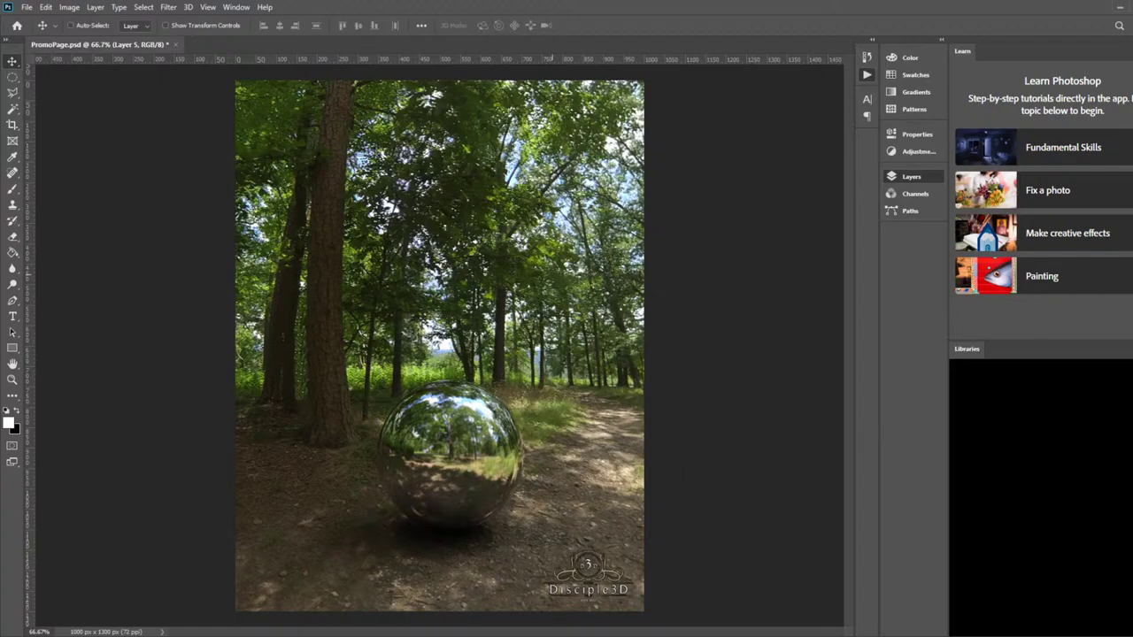
# Add the third Lightbox sphere render to PromoPage.psd as a new layer and scale it down to fill the canvas
pyautogui.click(70, 25)
pyautogui.moveTo(1038, 544); pyautogui.dragTo(822, 417)
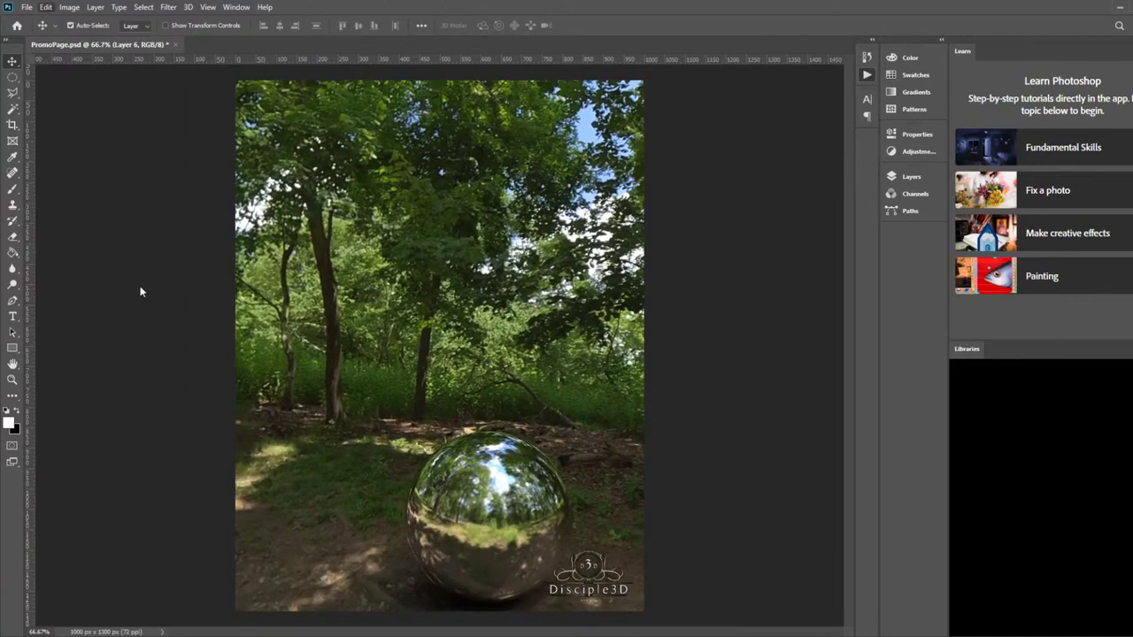
pyautogui.hotkey('ctrl', 't')
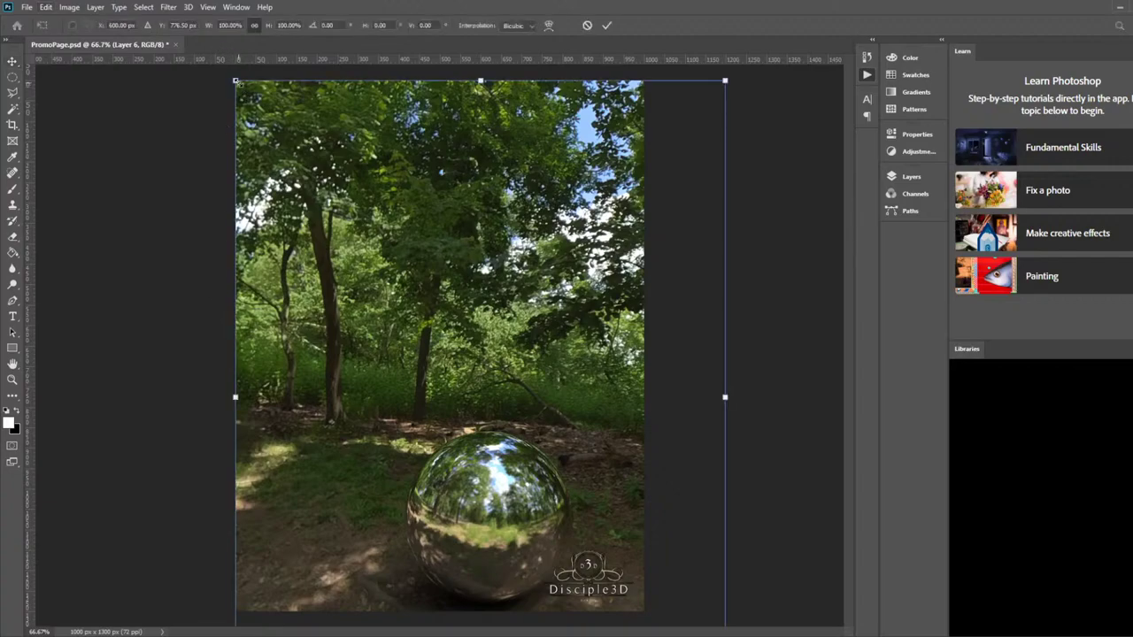
pyautogui.moveTo(238, 82); pyautogui.dragTo(372, 257)
pyautogui.moveTo(423, 355); pyautogui.dragTo(284, 171)
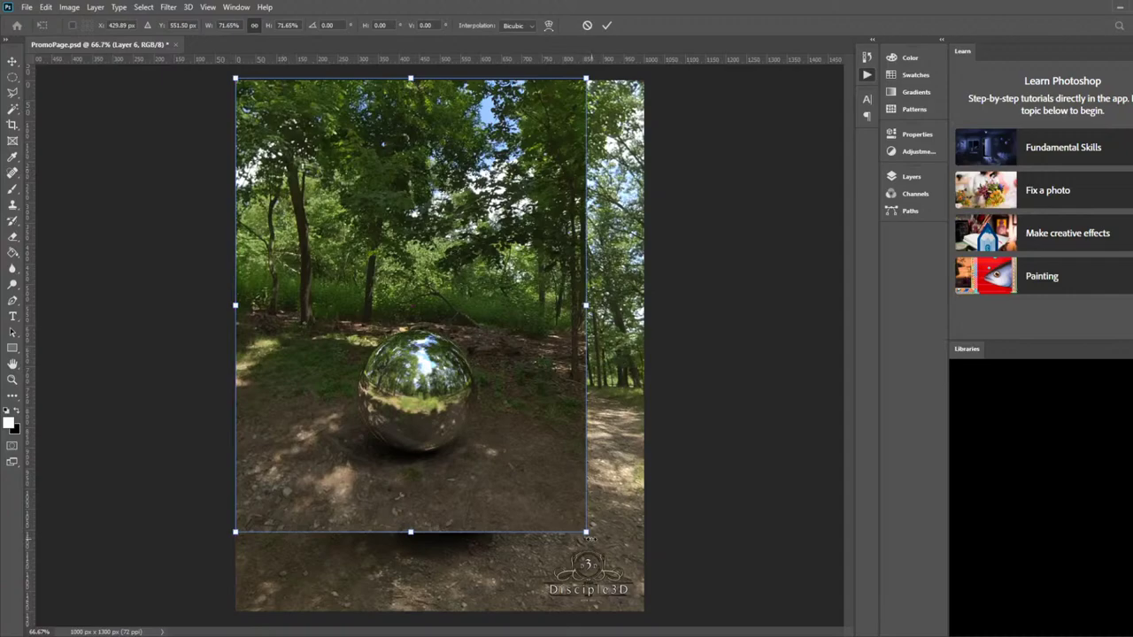
pyautogui.moveTo(586, 533); pyautogui.dragTo(649, 614)
pyautogui.press('Return')
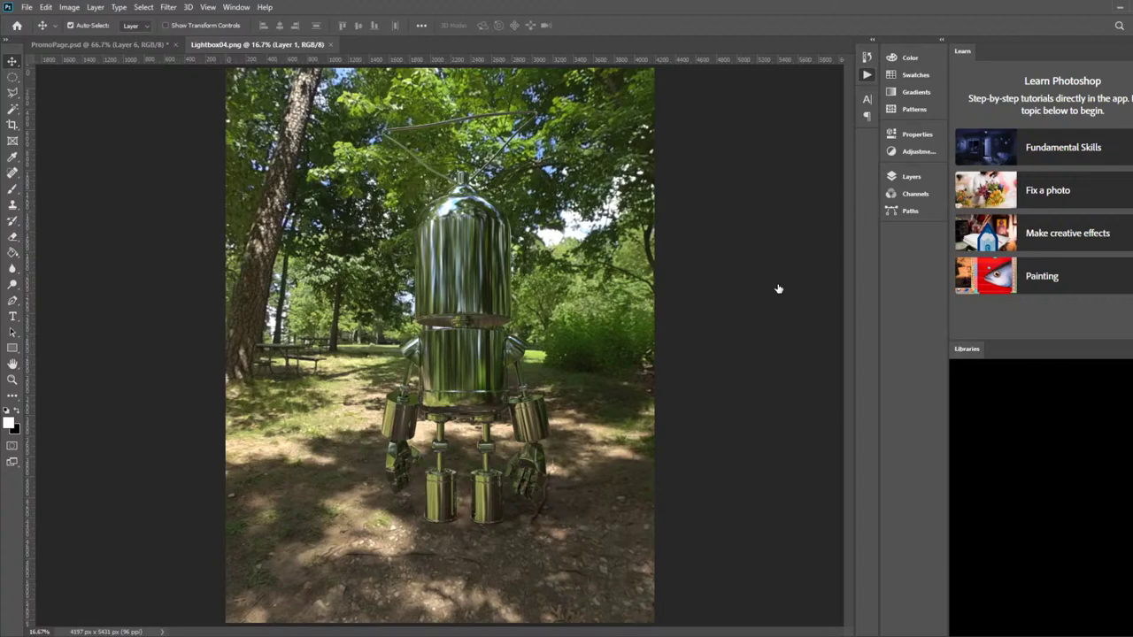
# Paste the Lightbox04.png RoboTeenie render into PromoPage.psd and scale it down to fill the canvas
pyautogui.hotkey('ctrl', 'w')
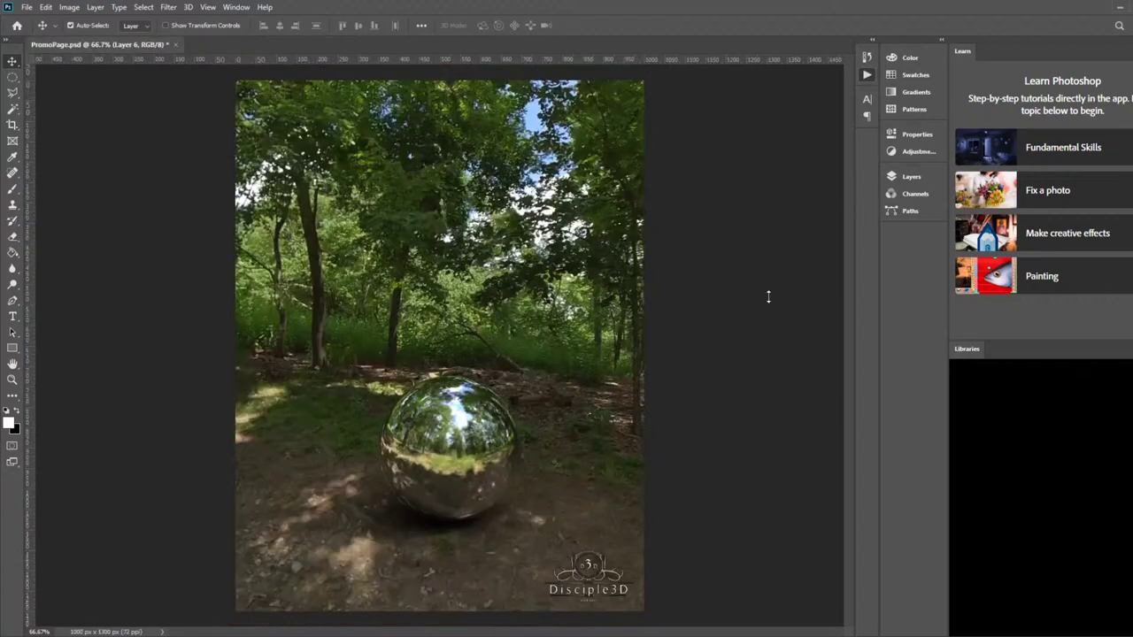
pyautogui.moveTo(768, 296); pyautogui.dragTo(602, 368)
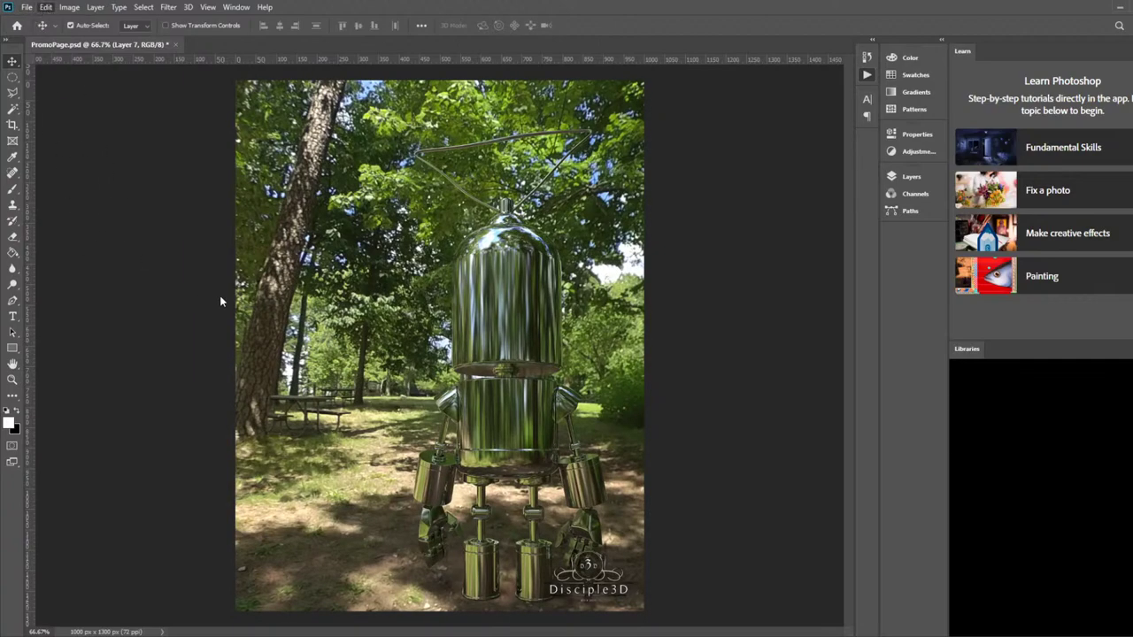
pyautogui.hotkey('ctrl', 't')
pyautogui.moveTo(232, 81); pyautogui.dragTo(372, 265)
pyautogui.moveTo(424, 356); pyautogui.dragTo(282, 173)
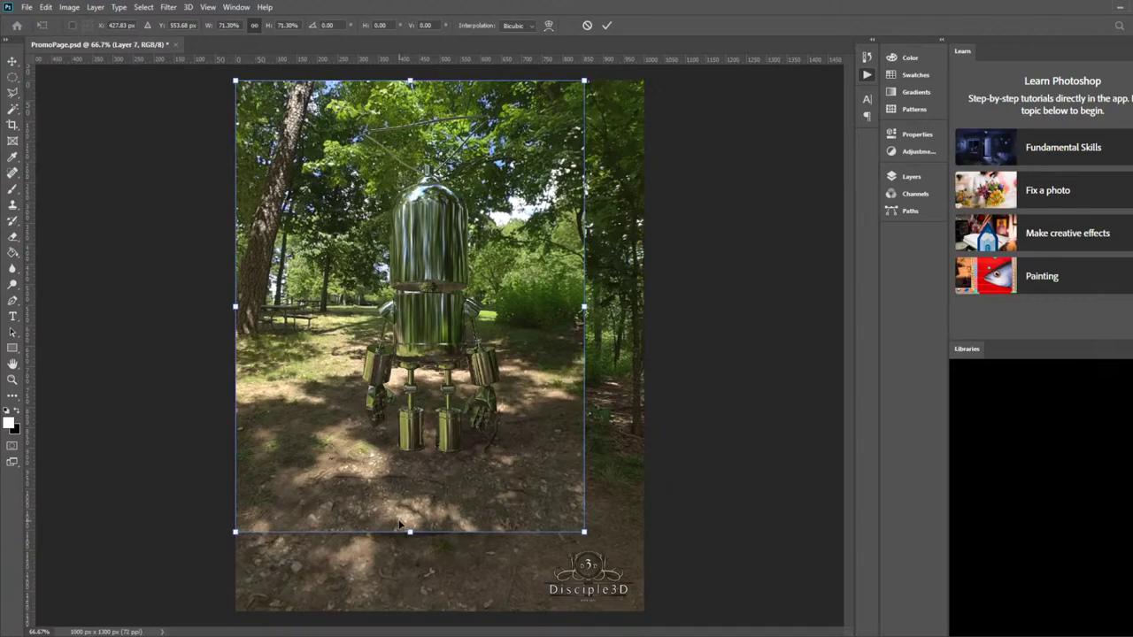
pyautogui.moveTo(584, 532); pyautogui.dragTo(644, 612)
pyautogui.press('Return')
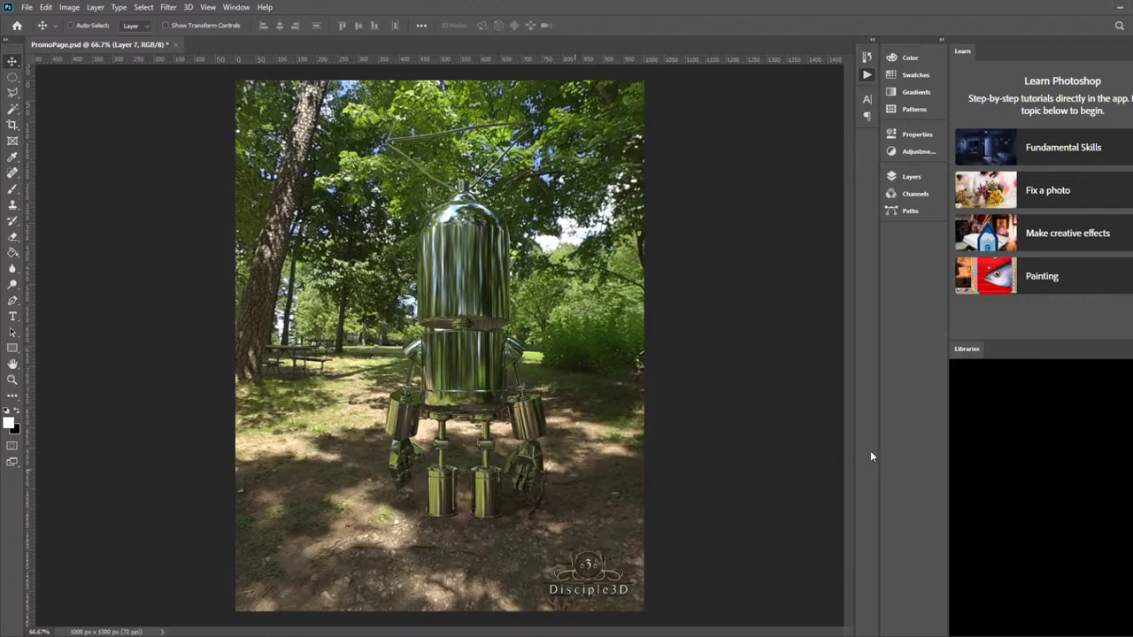
# Save PromoPage.psd and hide the Lightbox render layers above the yeti layer
pyautogui.press('ctrl')
pyautogui.hotkey('ctrl', 's')
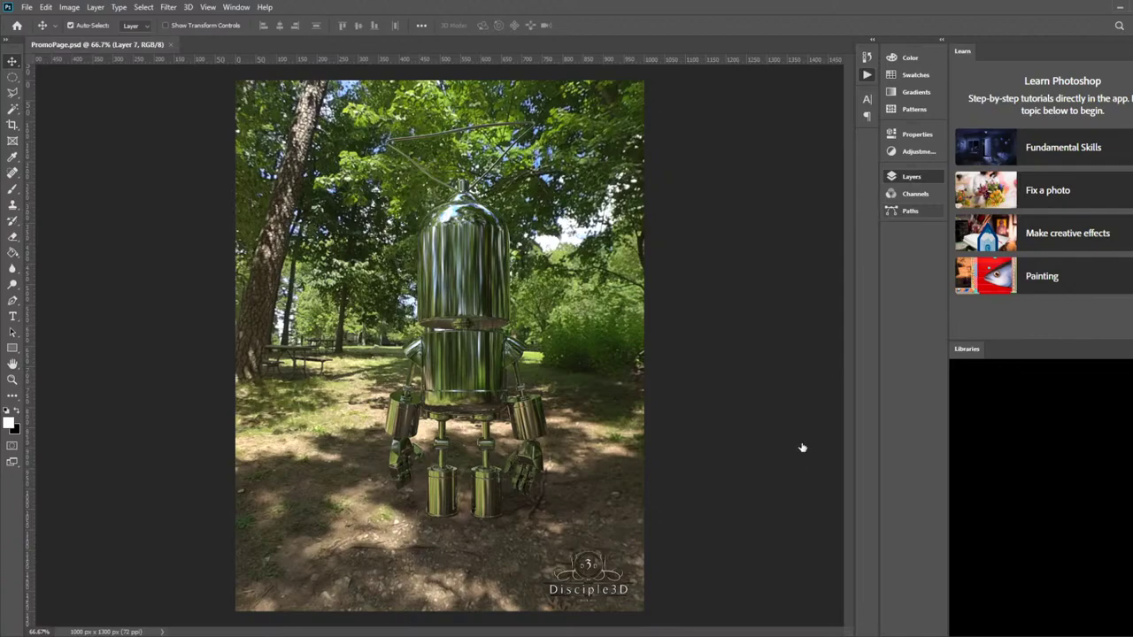
pyautogui.hotkey('ctrl', 'alt', 'z')
pyautogui.hotkey('ctrl', 'alt', 'z')
pyautogui.hotkey('ctrl', 'alt', 'z')
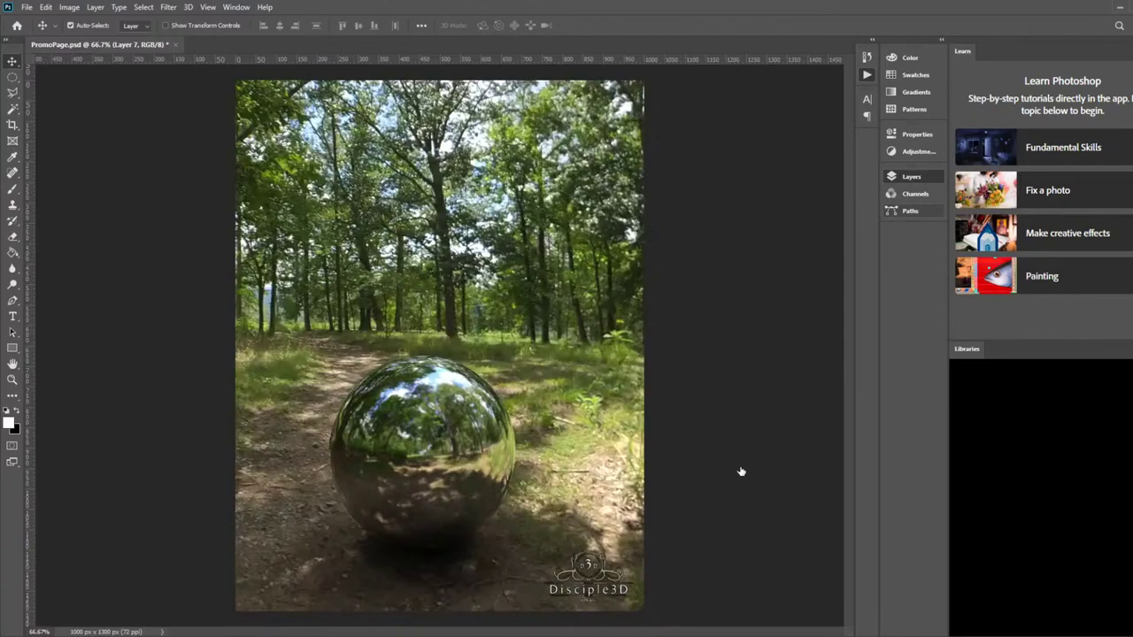
pyautogui.hotkey('ctrl', 'alt', 'z')
# Copy the full yeti image in PromoPage.psd and change the last word of the RendoMainThumb.psd title to "Path"
pyautogui.hotkey('ctrl', 'a')
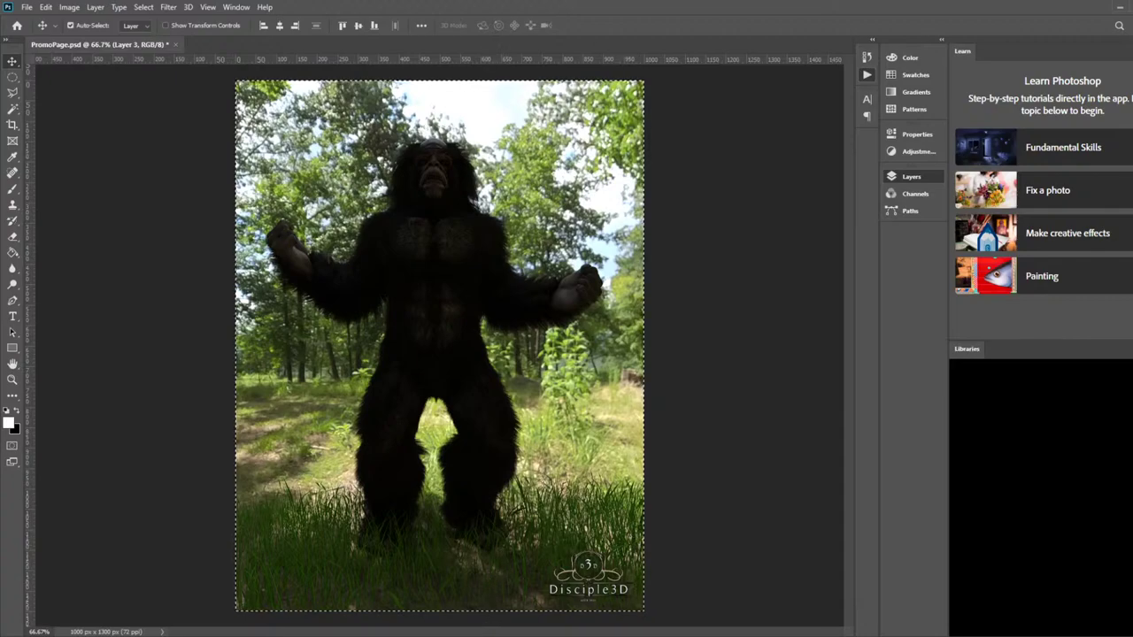
pyautogui.hotkey('ctrl', 'd')
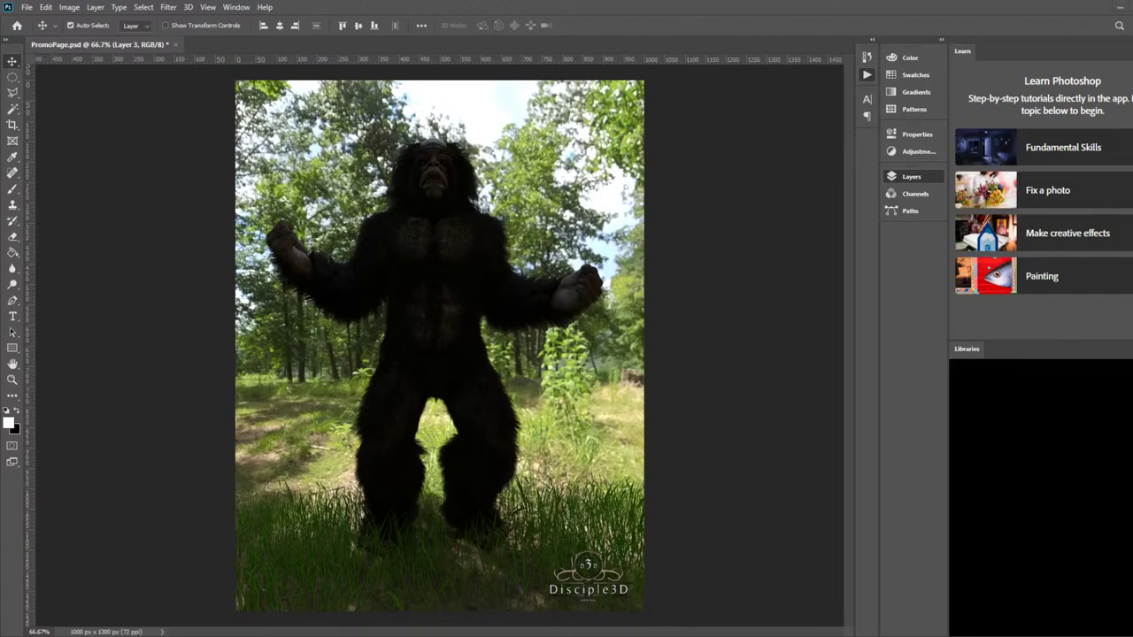
pyautogui.click(12, 316)
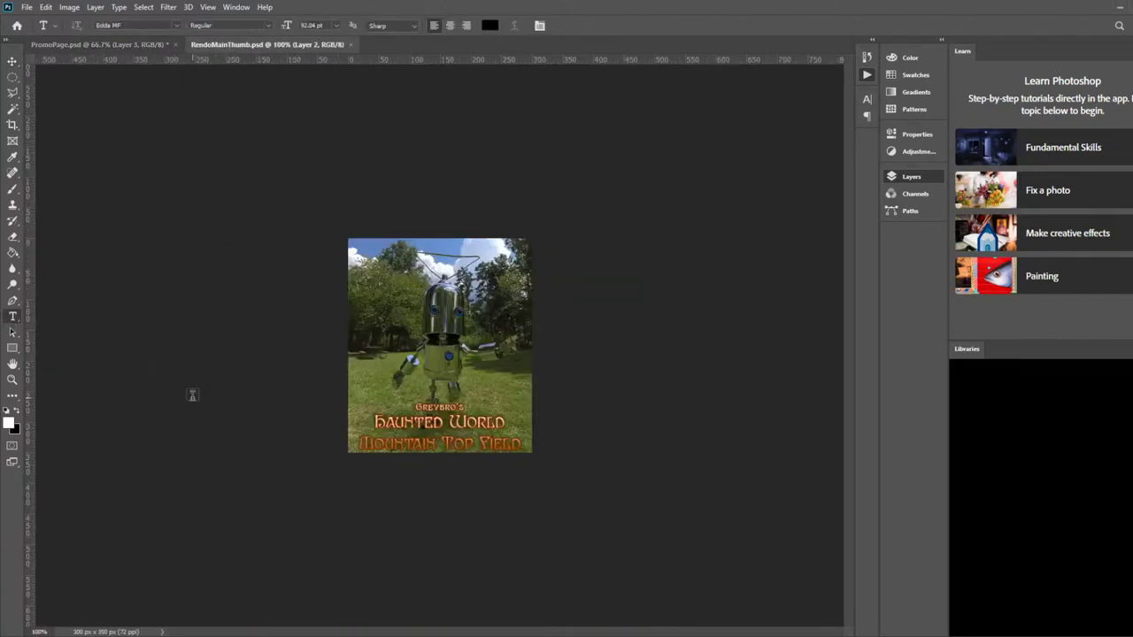
pyautogui.moveTo(479, 443); pyautogui.dragTo(525, 461)
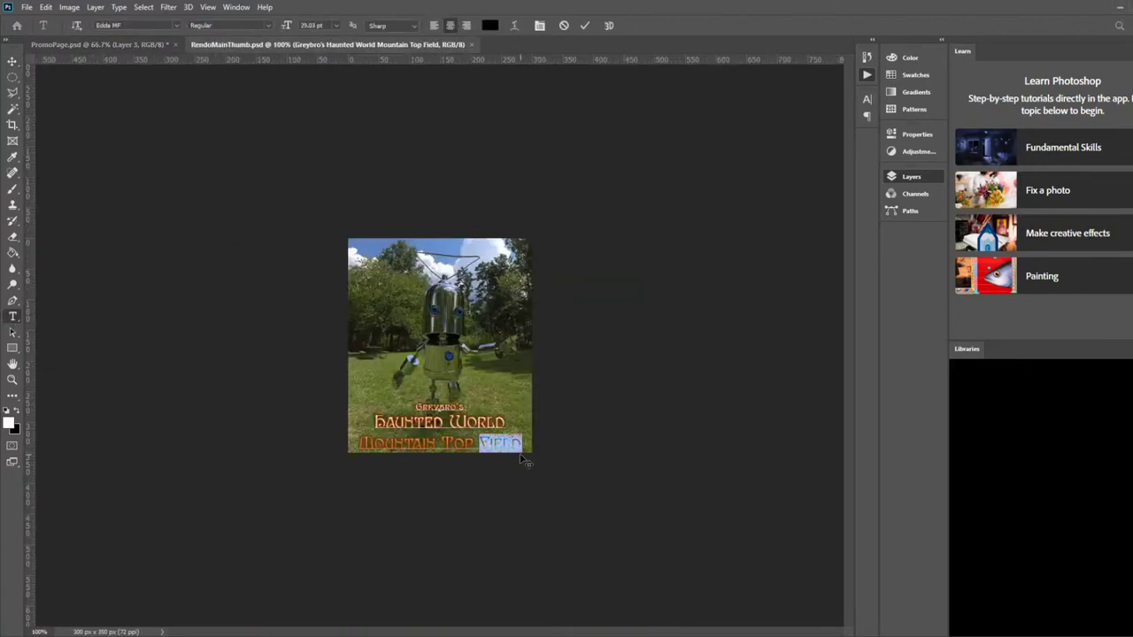
pyautogui.write('Path')
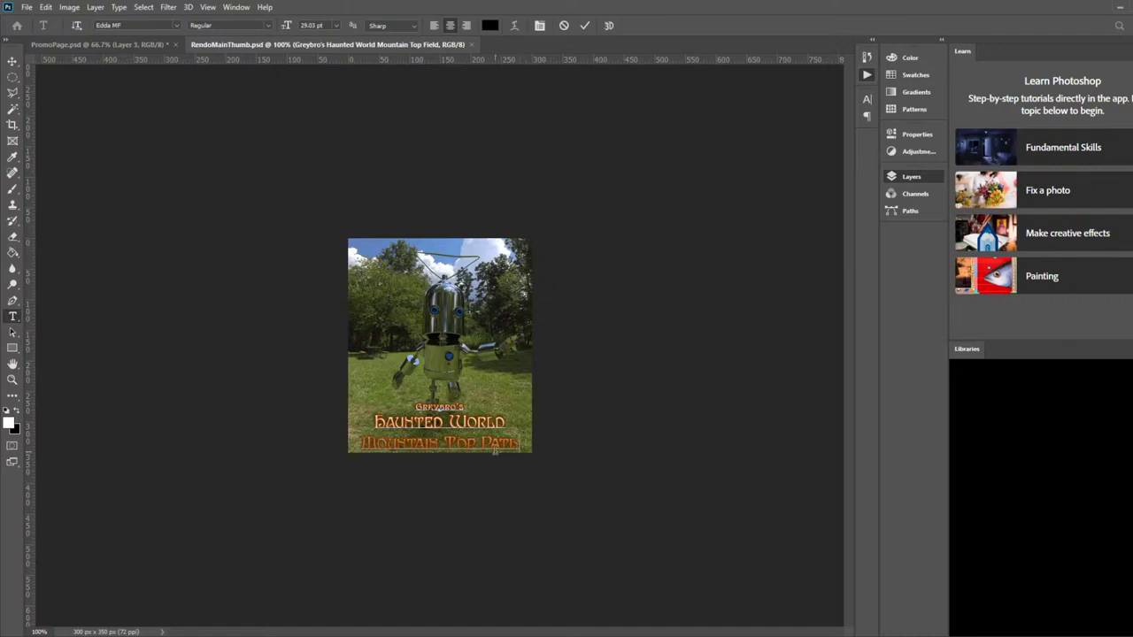
pyautogui.click(13, 61)
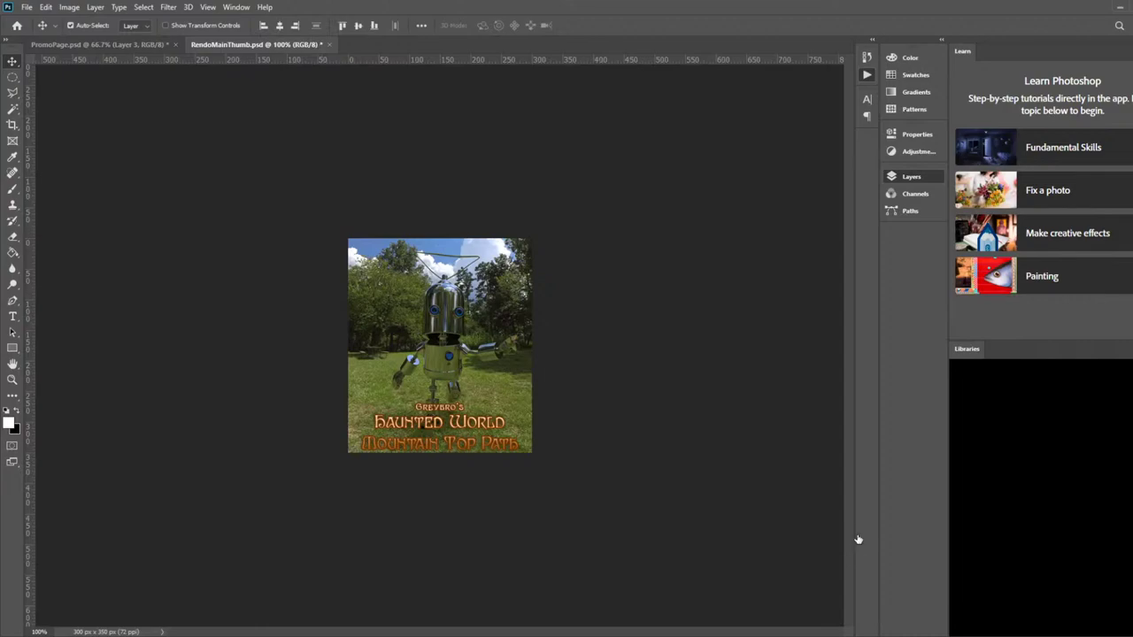
# Delete the robot picture from RendoMainThumb.psd and paste the copied yeti image beneath the title text
pyautogui.press('Delete')
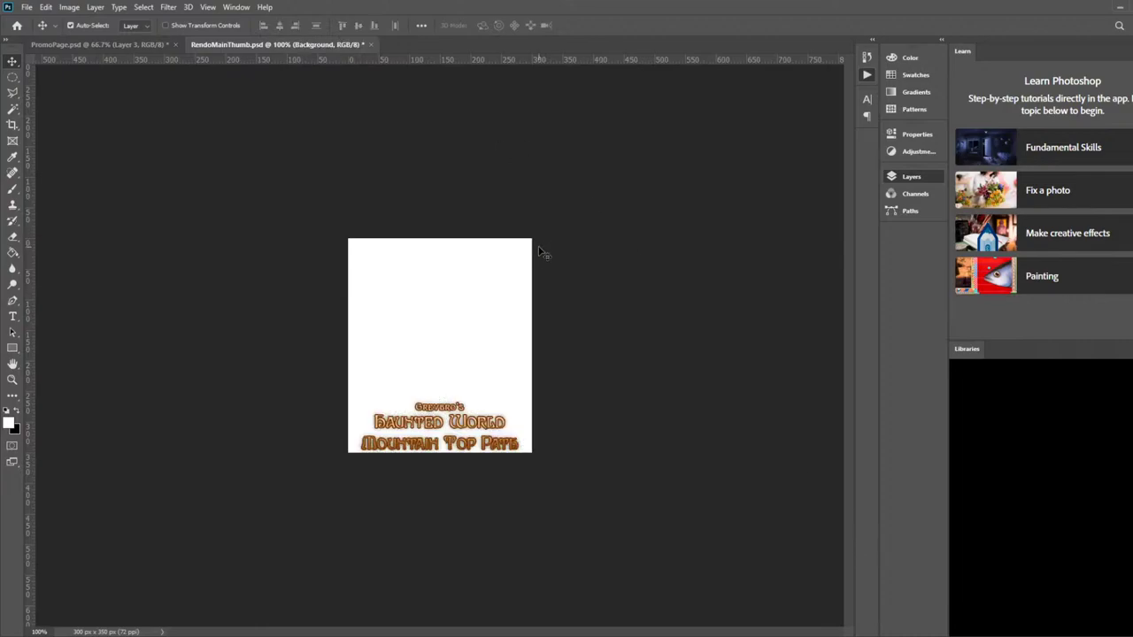
pyautogui.hotkey('ctrl', 'v')
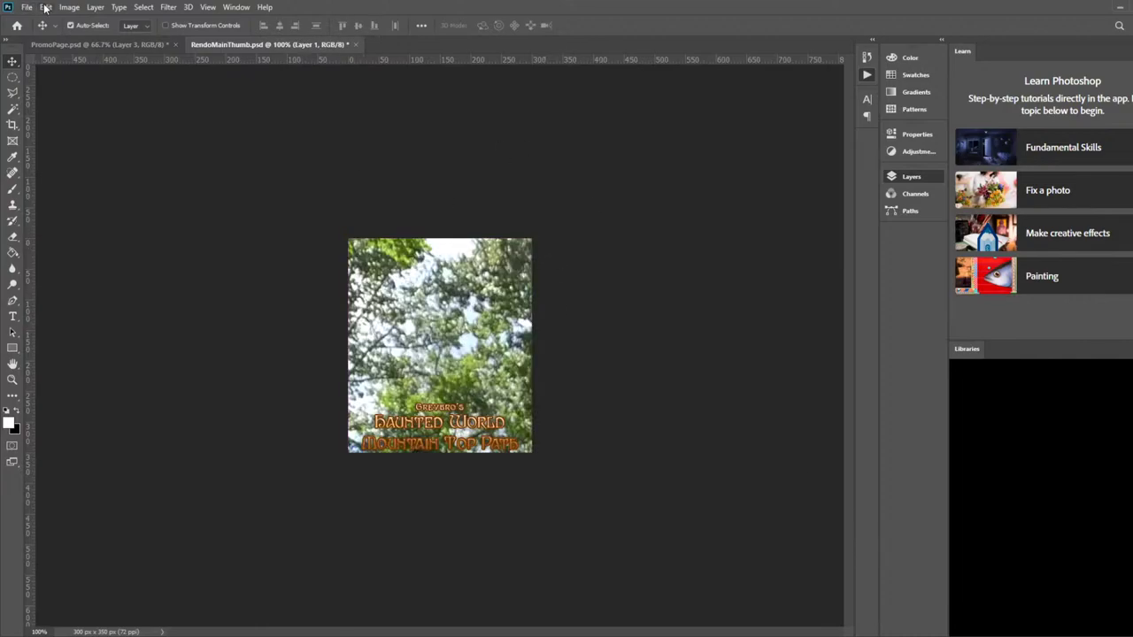
pyautogui.hotkey('ctrl', 'z')
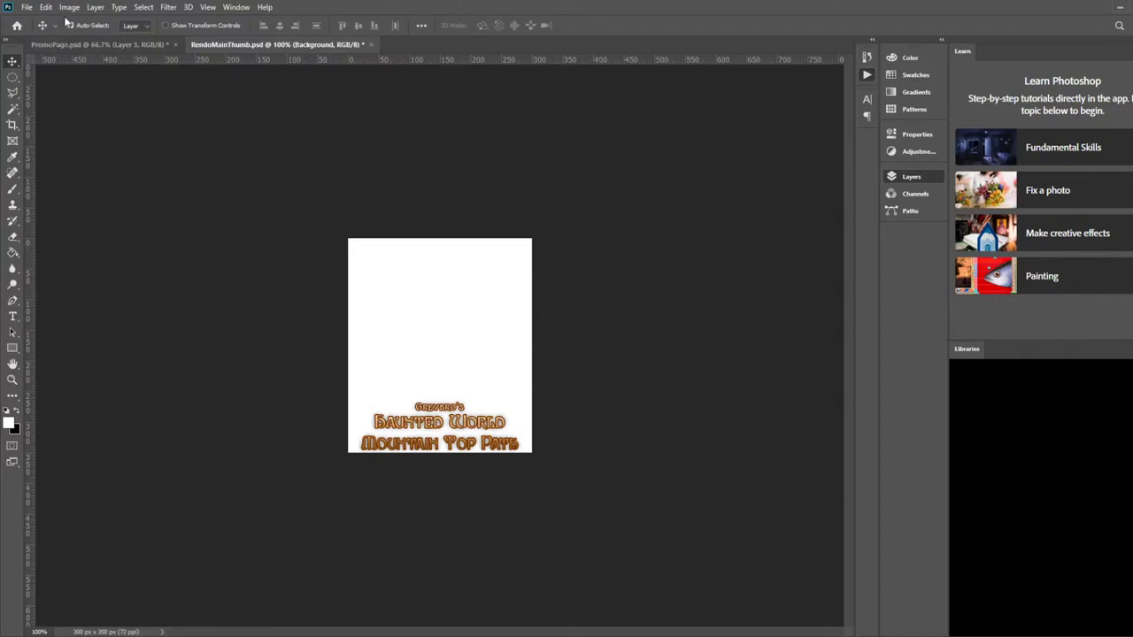
pyautogui.hotkey('ctrl', 'v')
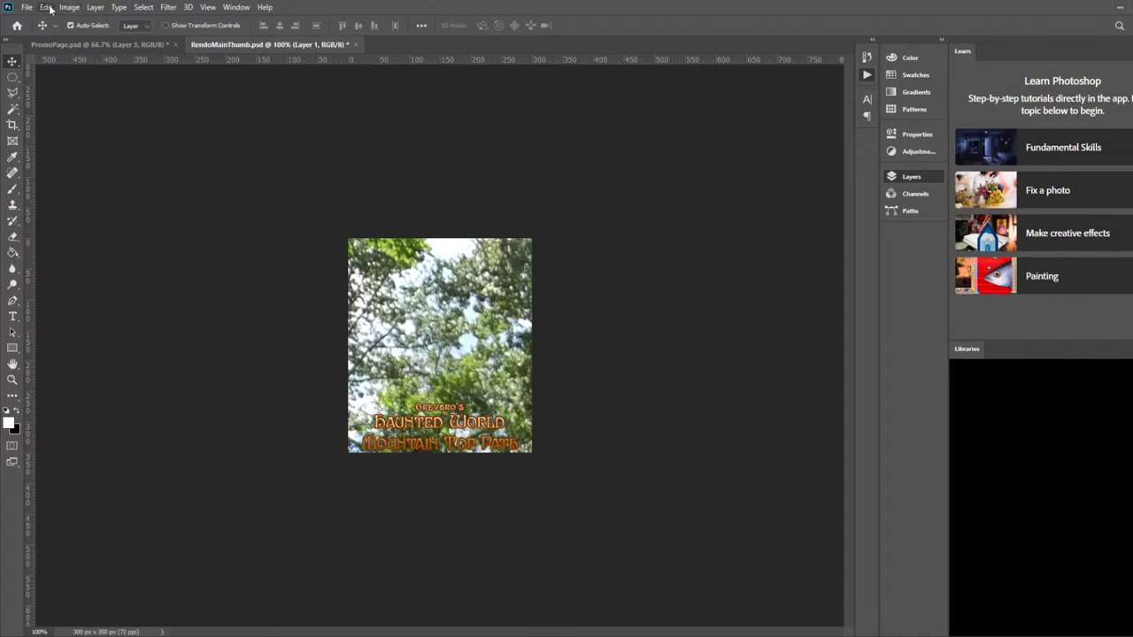
# Scale the pasted yeti image down and position it so it fills the thumbnail canvas behind the title
pyautogui.hotkey('ctrl', 't')
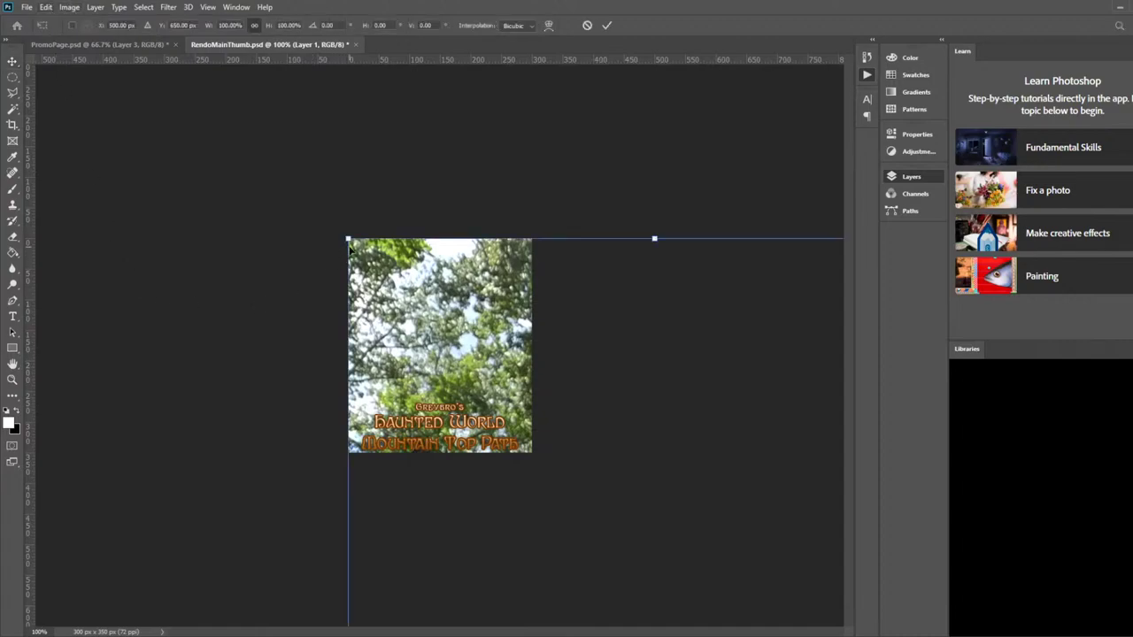
pyautogui.moveTo(425, 264); pyautogui.dragTo(668, 549)
pyautogui.moveTo(693, 613); pyautogui.dragTo(365, 237)
pyautogui.moveTo(297, 221); pyautogui.dragTo(504, 483)
pyautogui.moveTo(547, 555); pyautogui.dragTo(393, 296)
pyautogui.moveTo(457, 353); pyautogui.dragTo(451, 365)
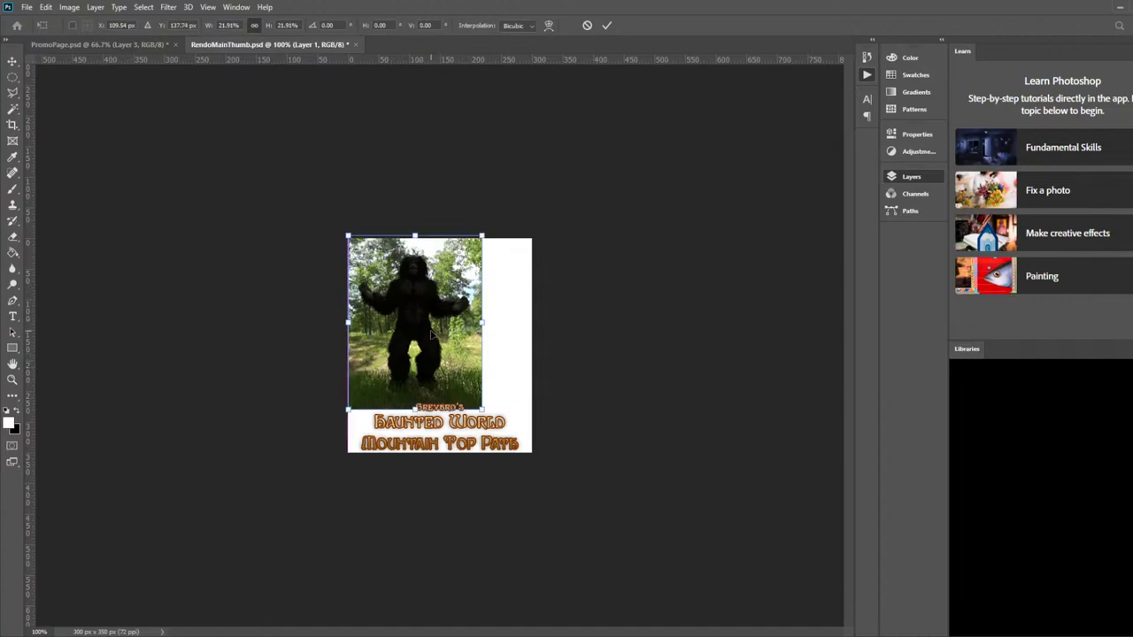
pyautogui.moveTo(479, 408); pyautogui.dragTo(531, 491)
pyautogui.press('Return')
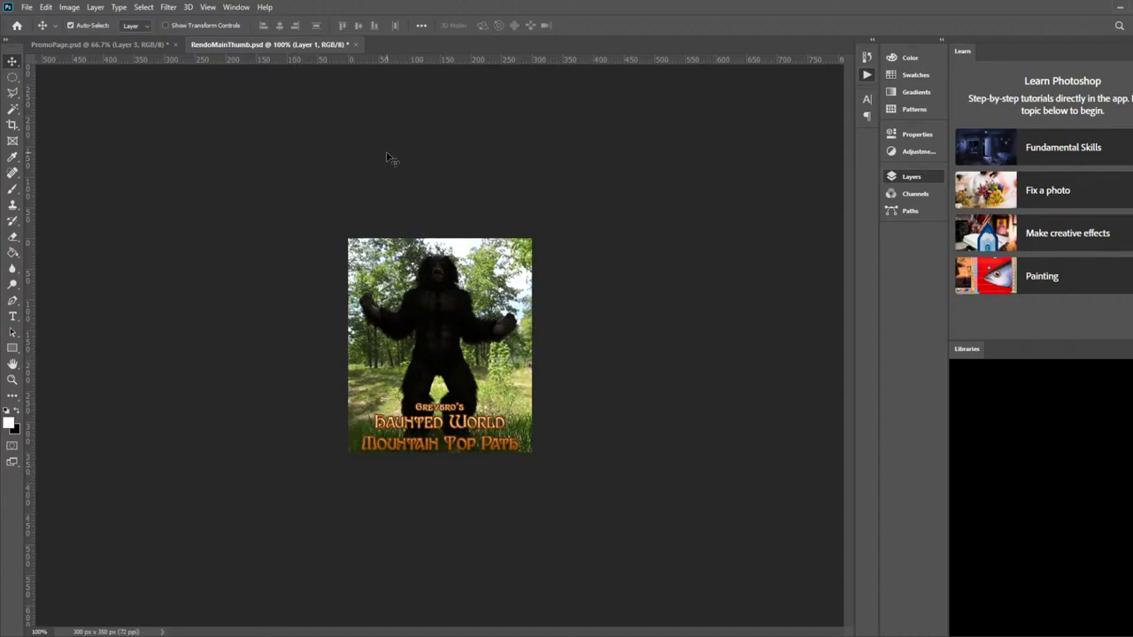
# Save and close both RendoMainThumb.psd and PromoPage.psd
pyautogui.hotkey('ctrl', 's')
pyautogui.hotkey('ctrl', 'w')
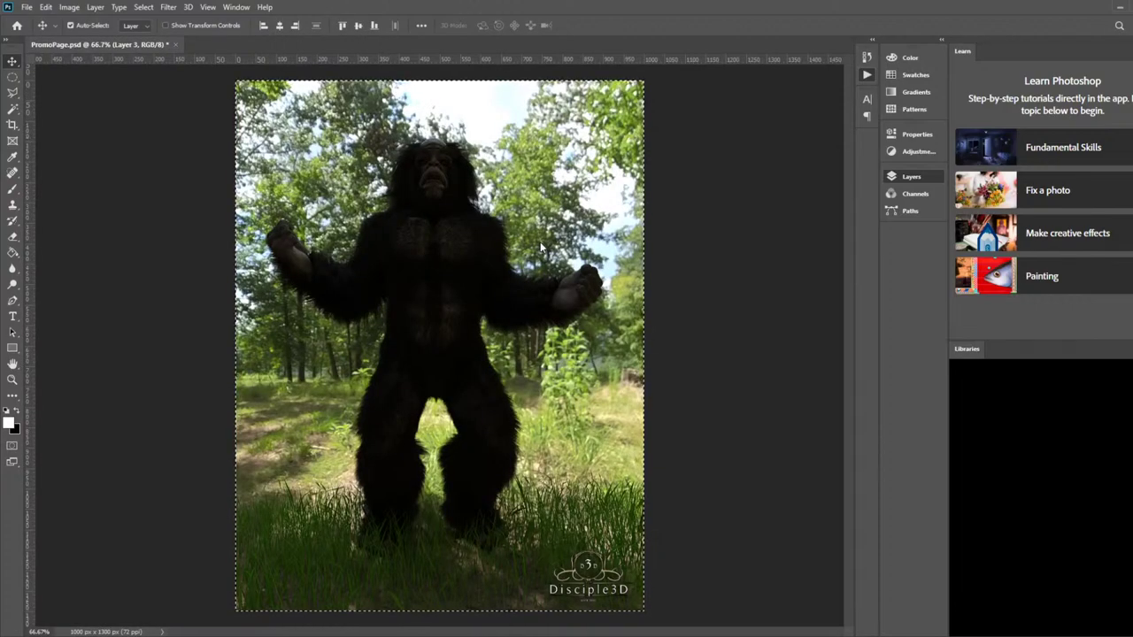
pyautogui.hotkey('ctrl', 's')
pyautogui.hotkey('ctrl', 'w')
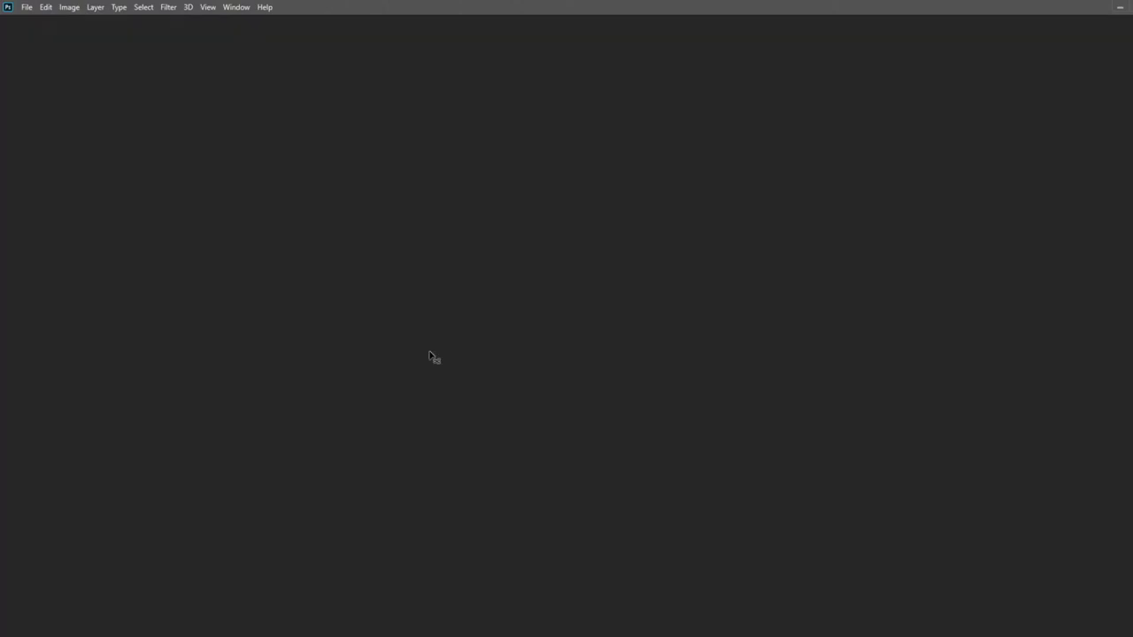